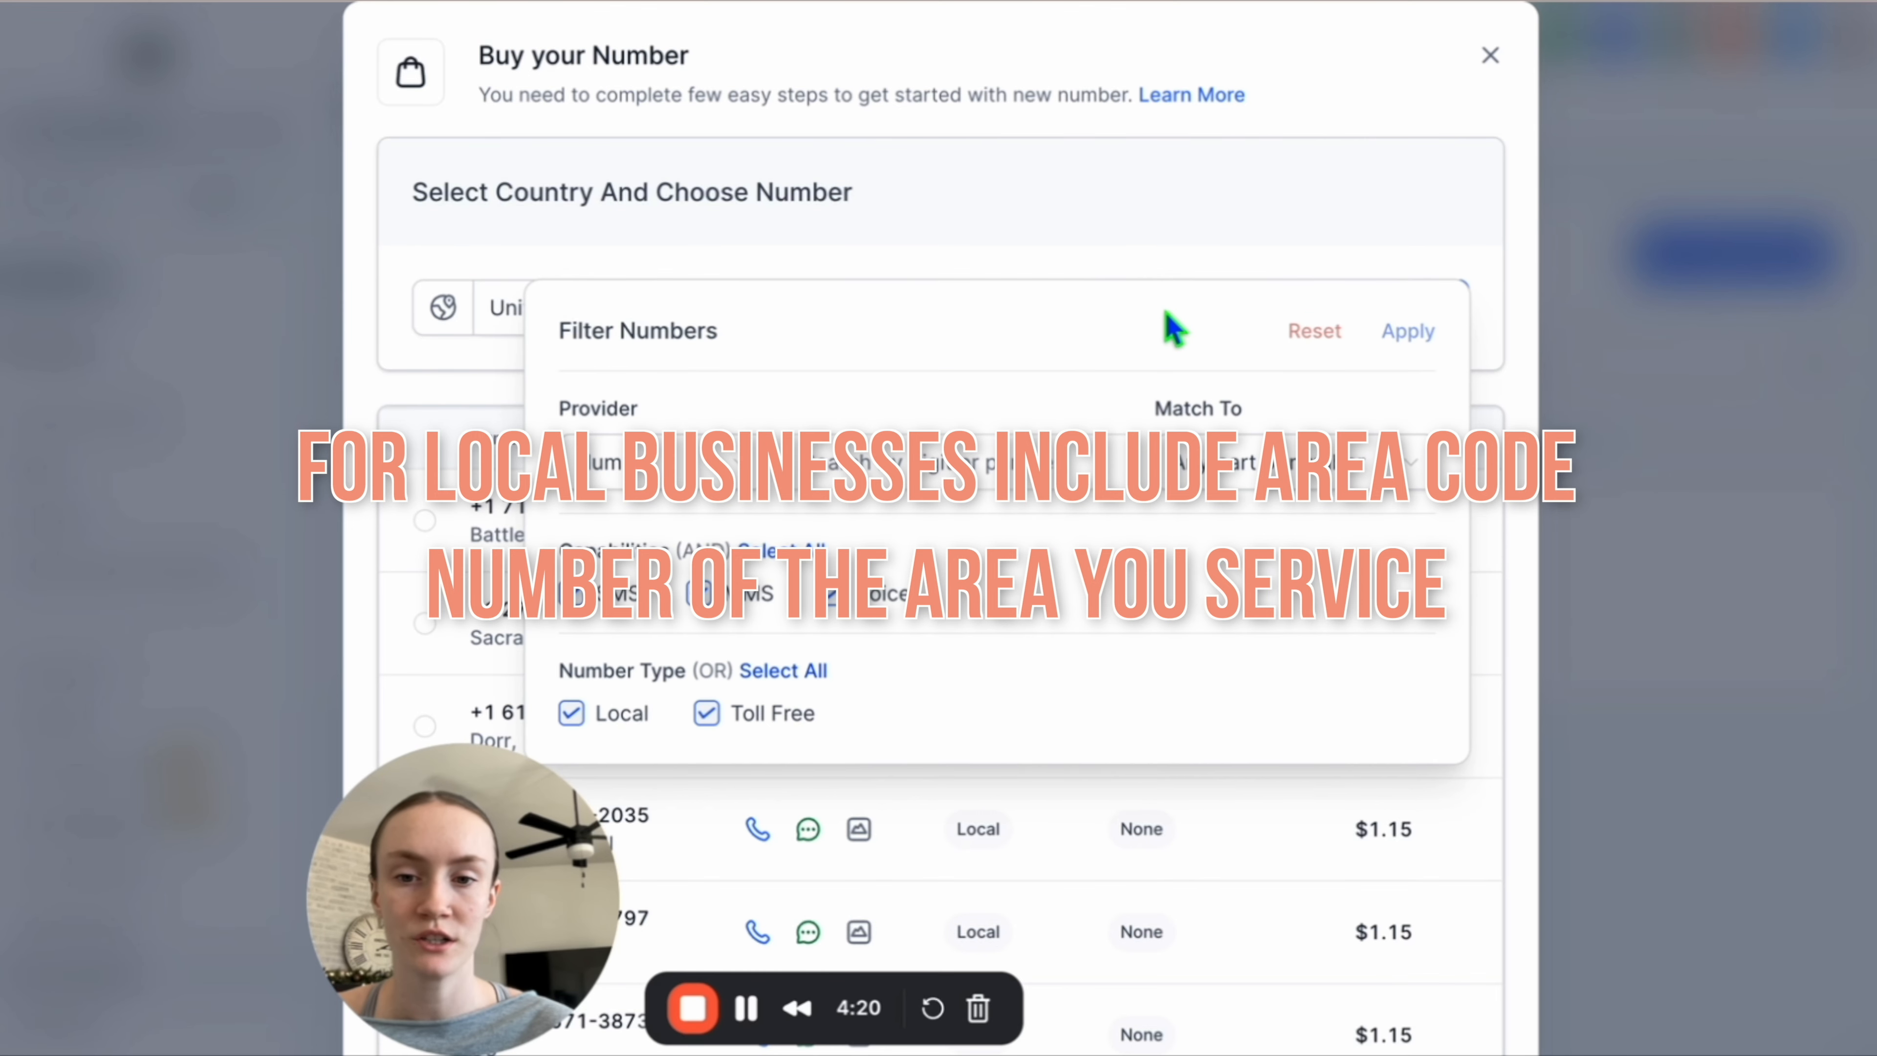
Filter the available numbers to those whose first part matches 903 and apply the filter.
{"action": "left_click", "coordinate": [859, 454]}
{"action": "type", "text": "903"}
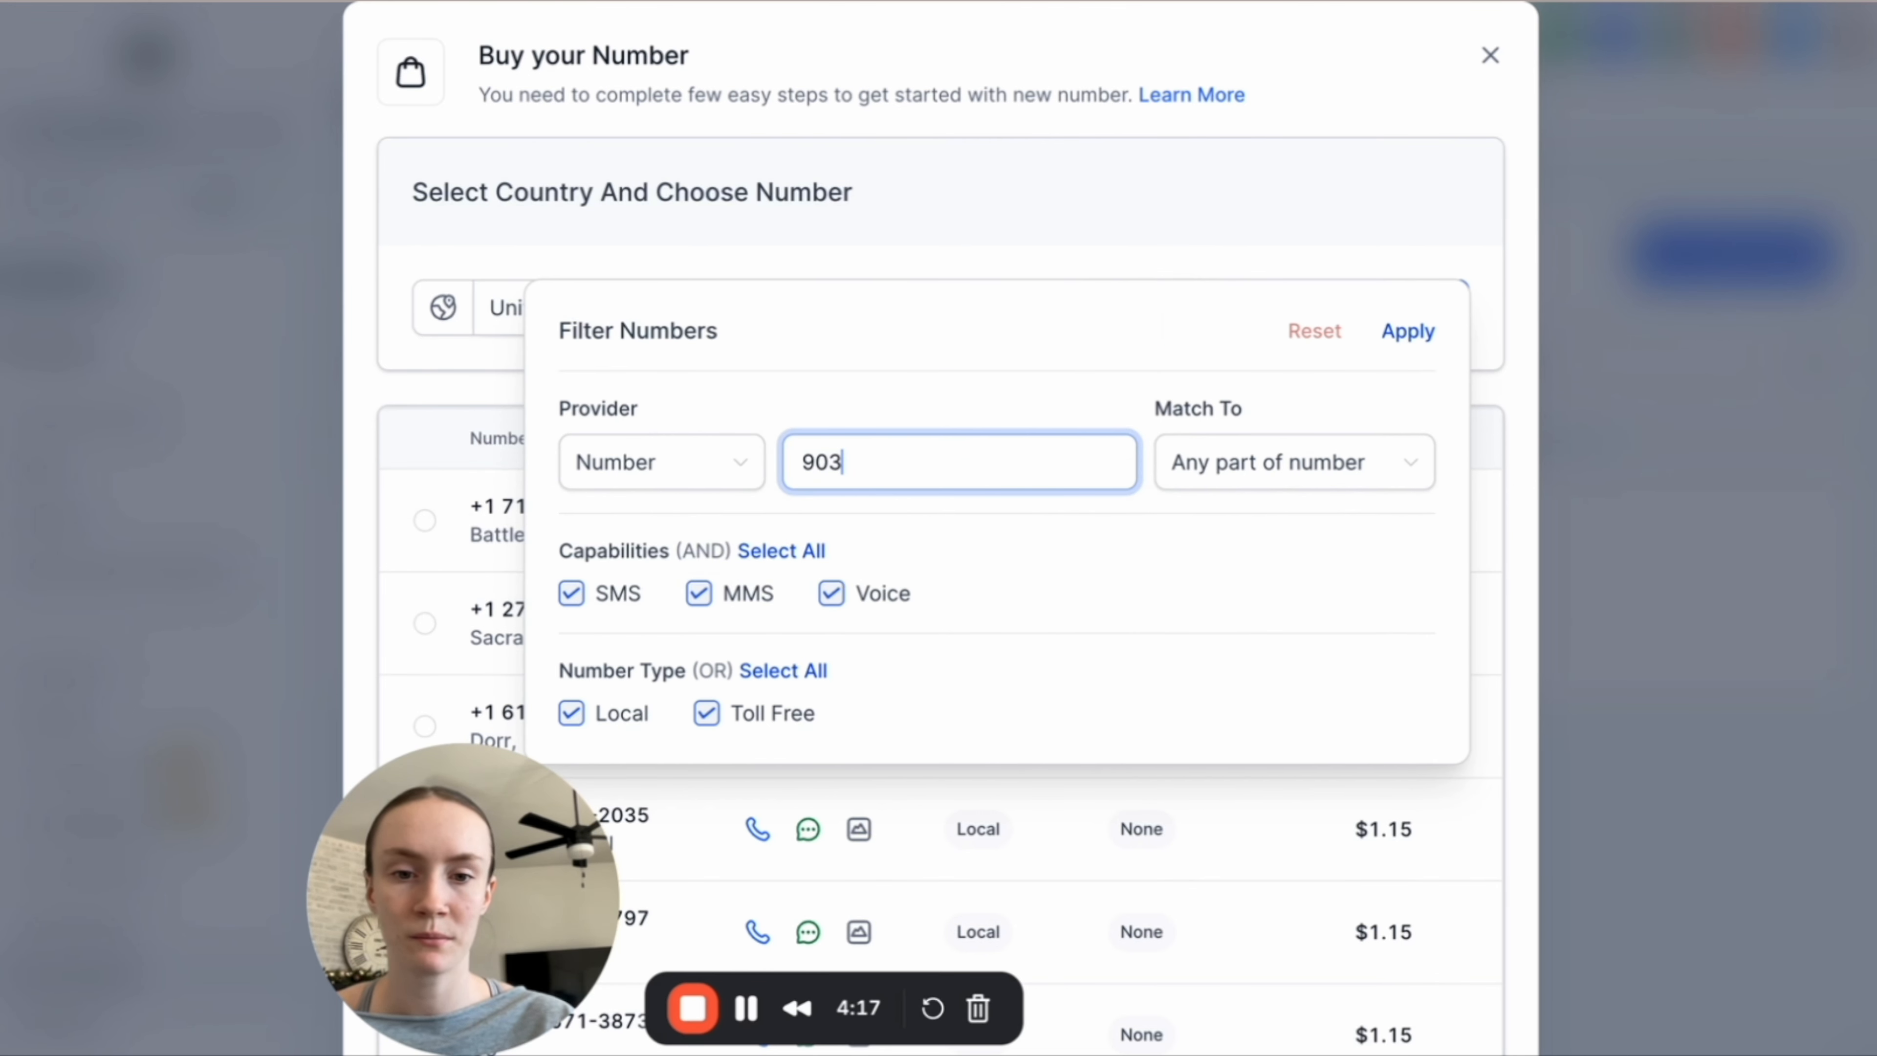
{"action": "left_click", "coordinate": [1227, 479]}
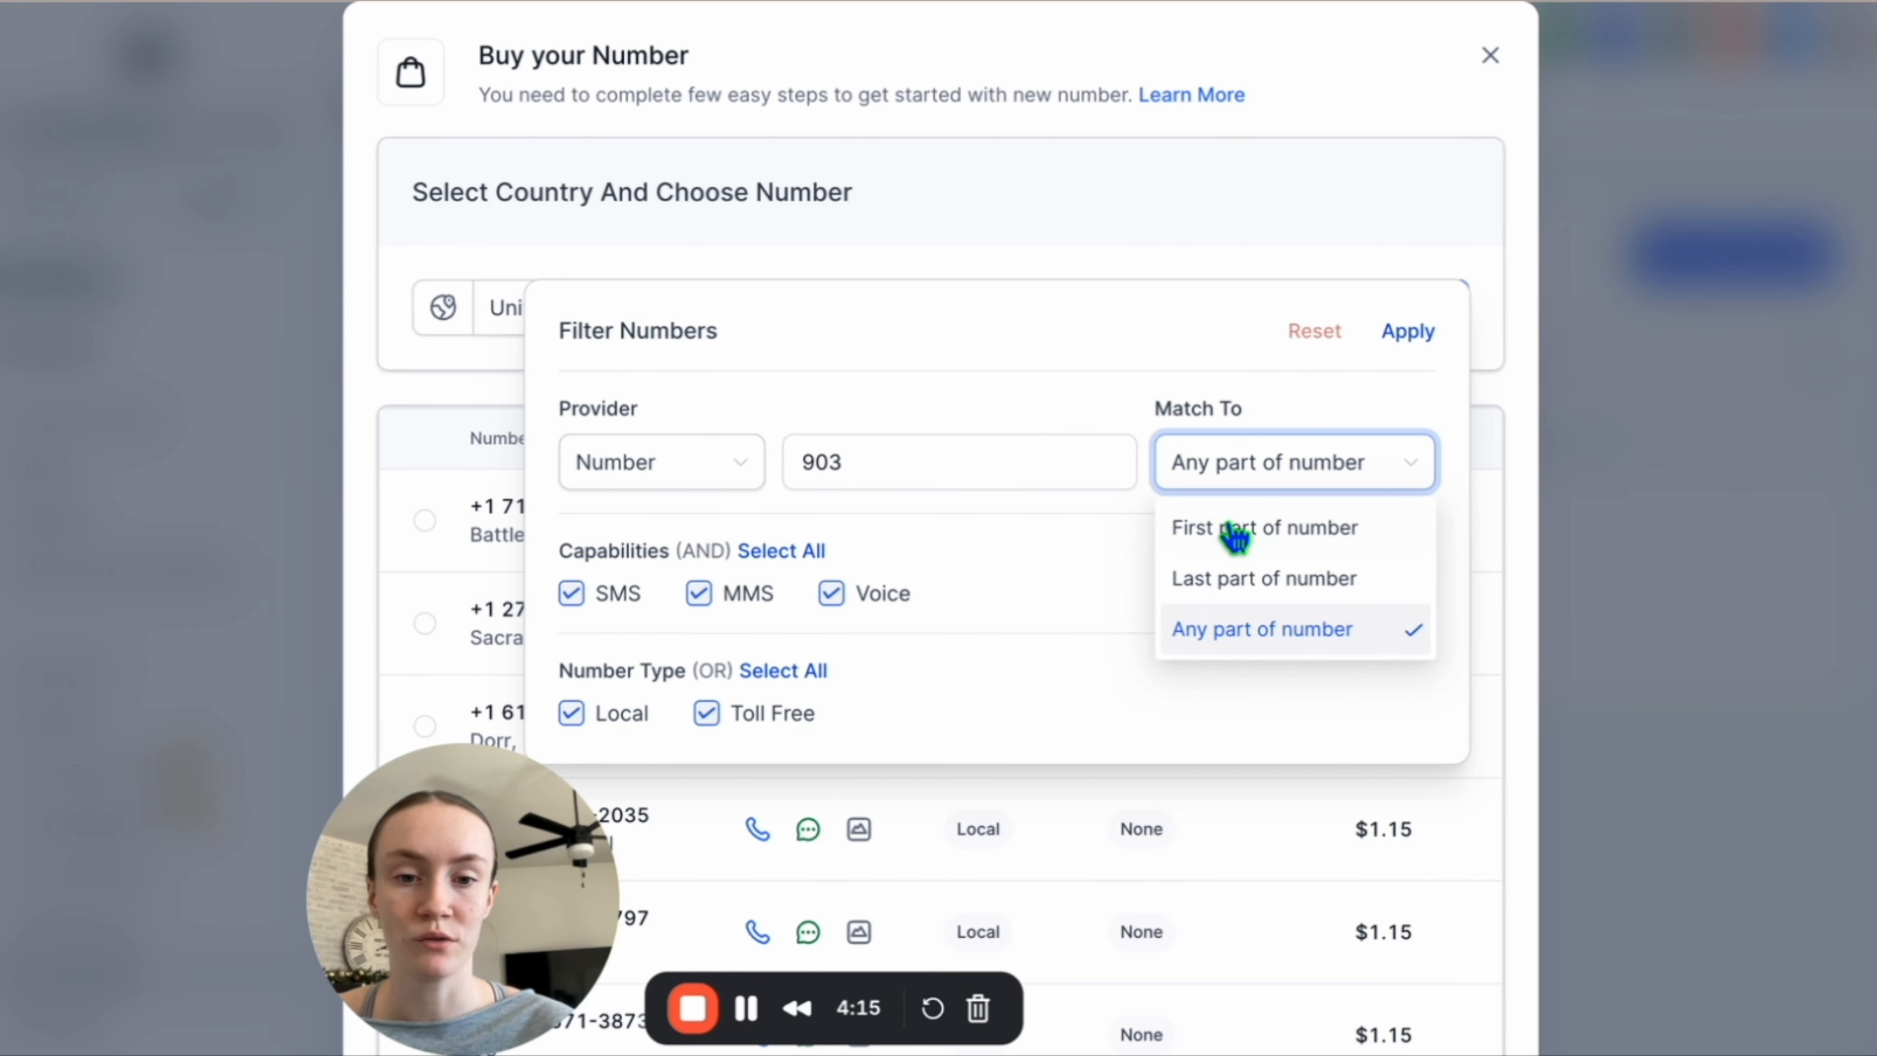
{"action": "left_click", "coordinate": [1233, 530]}
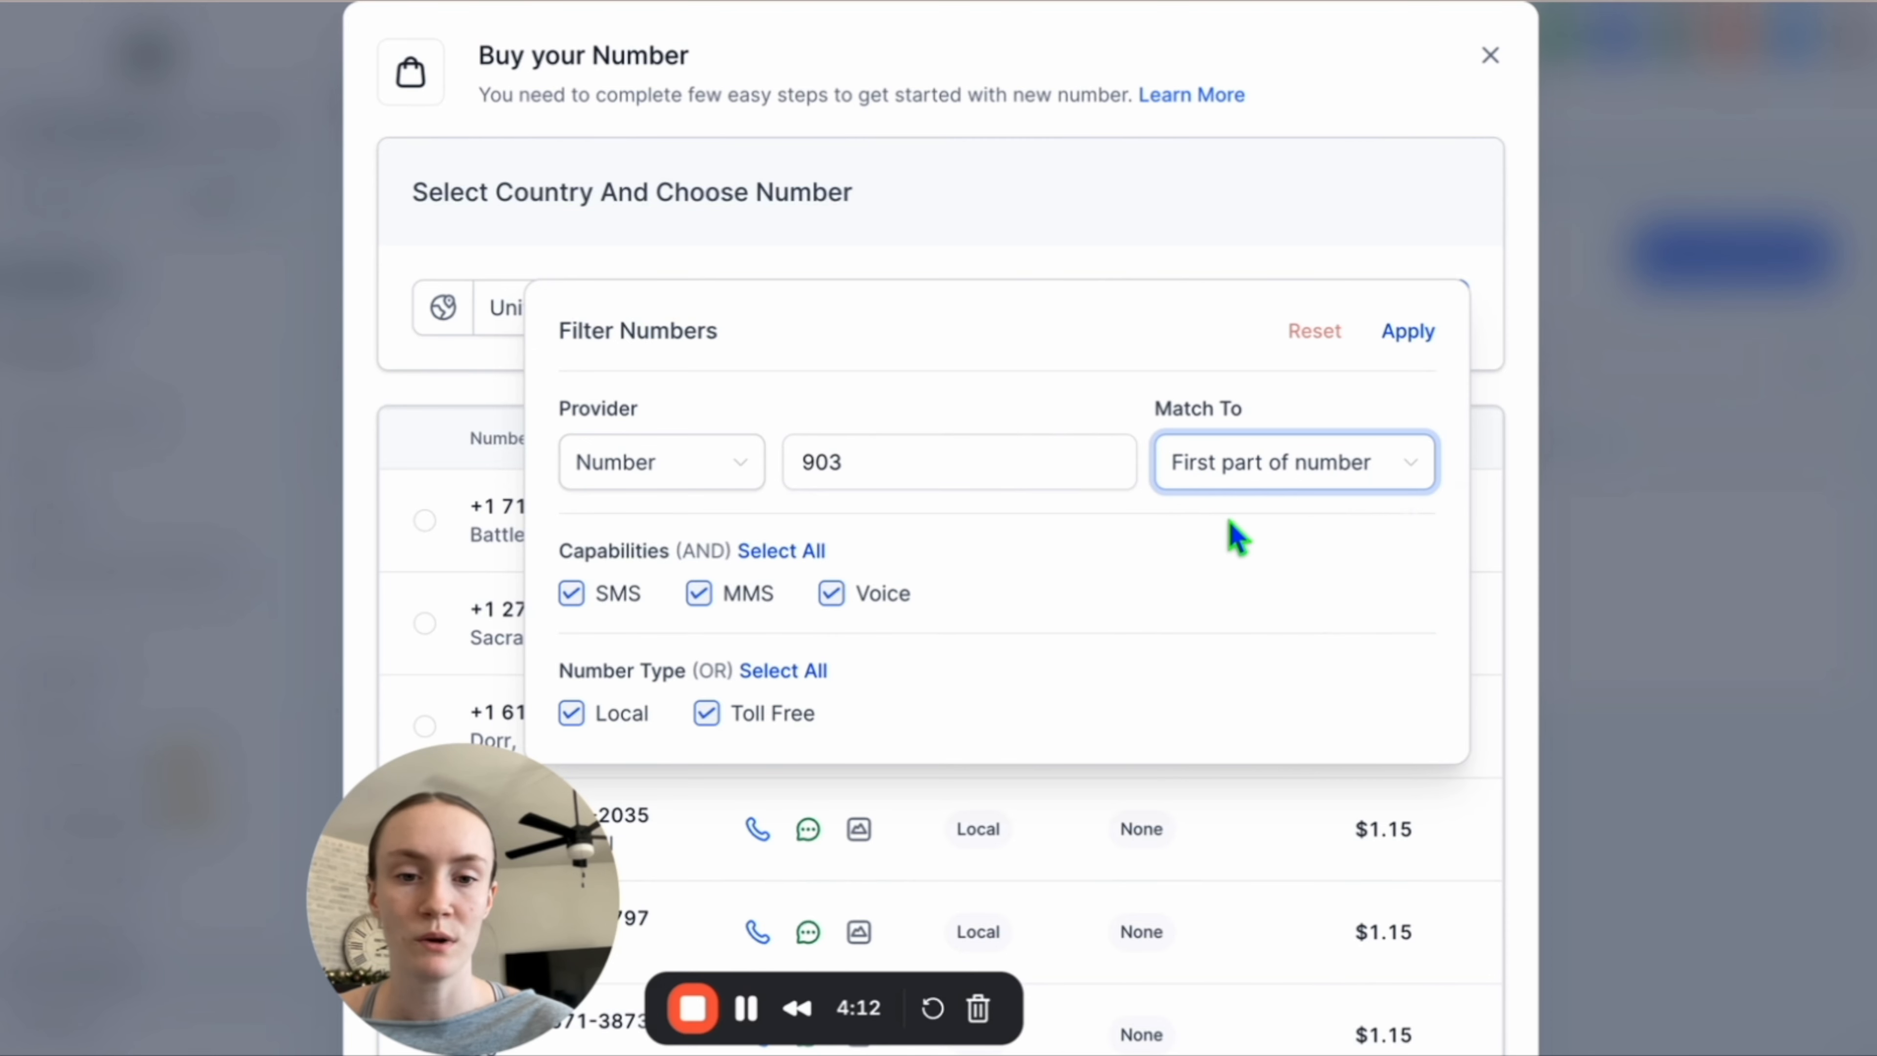
{"action": "left_click", "coordinate": [1415, 333]}
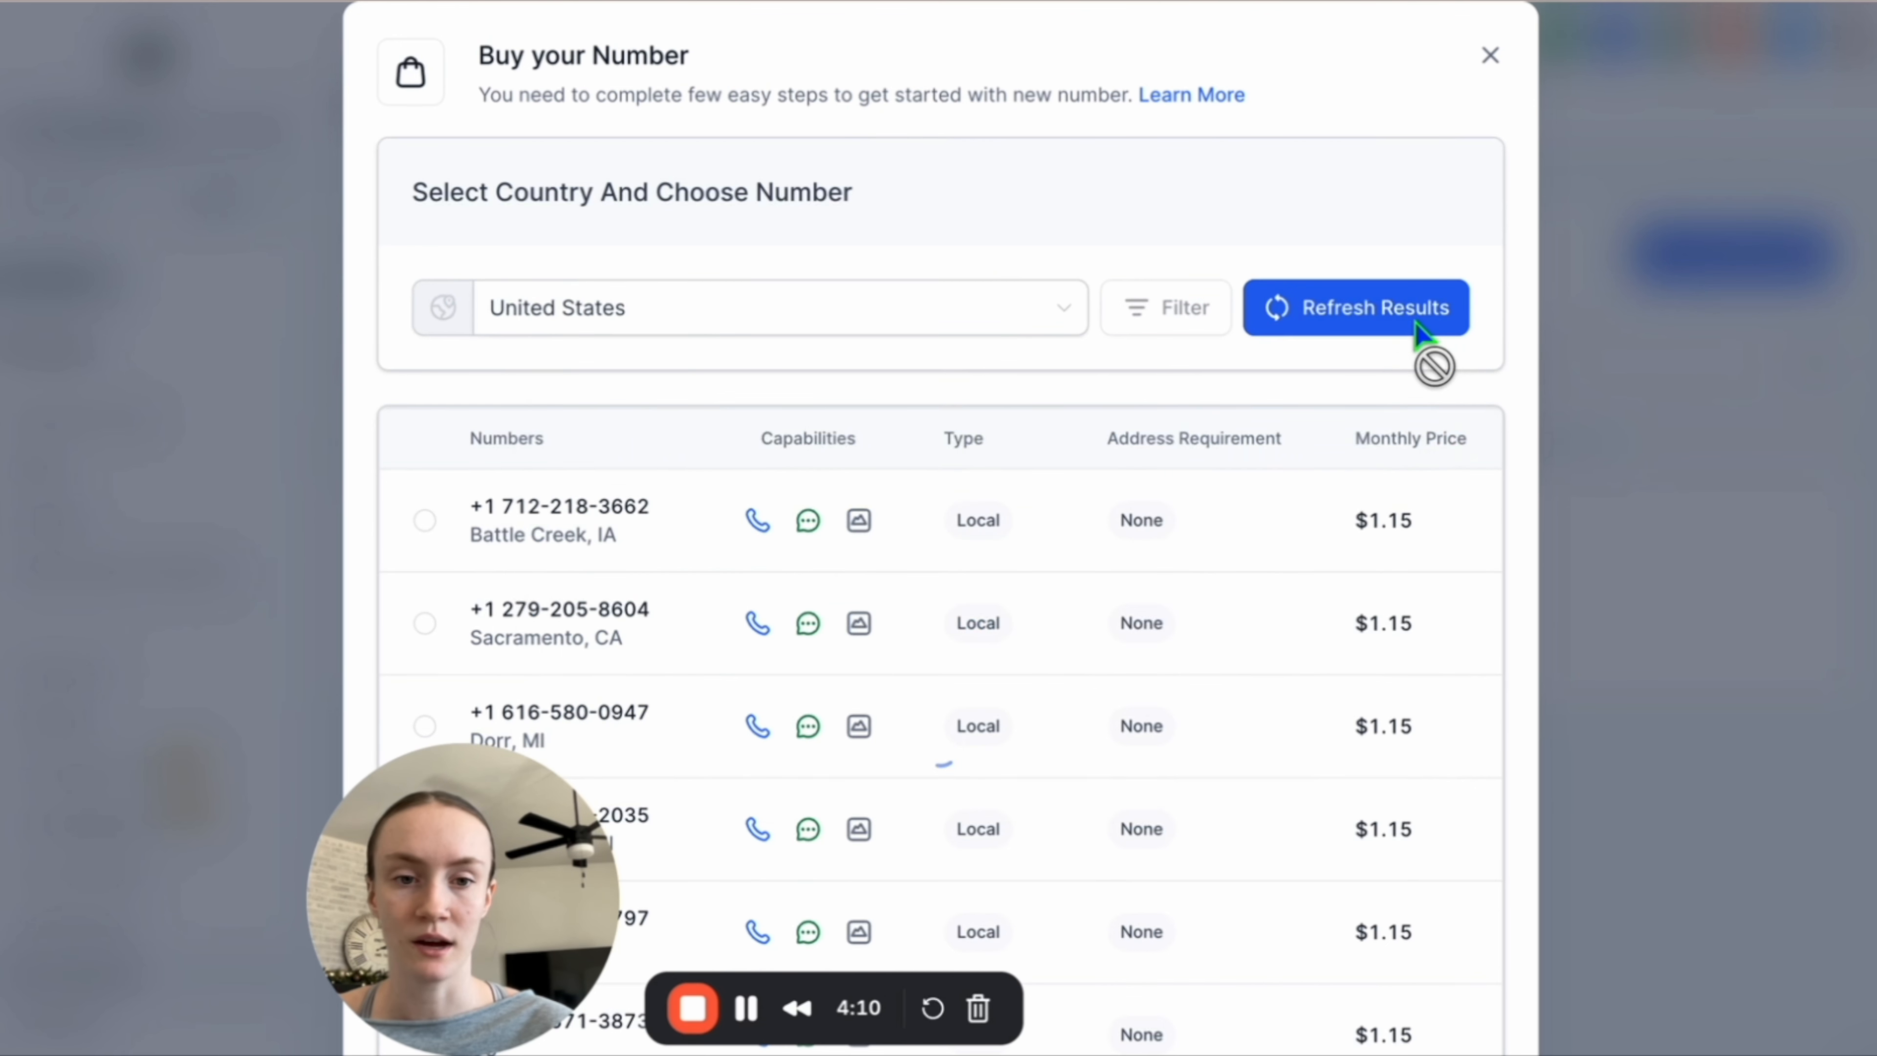
Select the Shirley, TX local number from the filtered list and proceed to buy it.
{"action": "left_click_drag", "start_coordinate": [471, 809], "coordinate": [146, 808]}
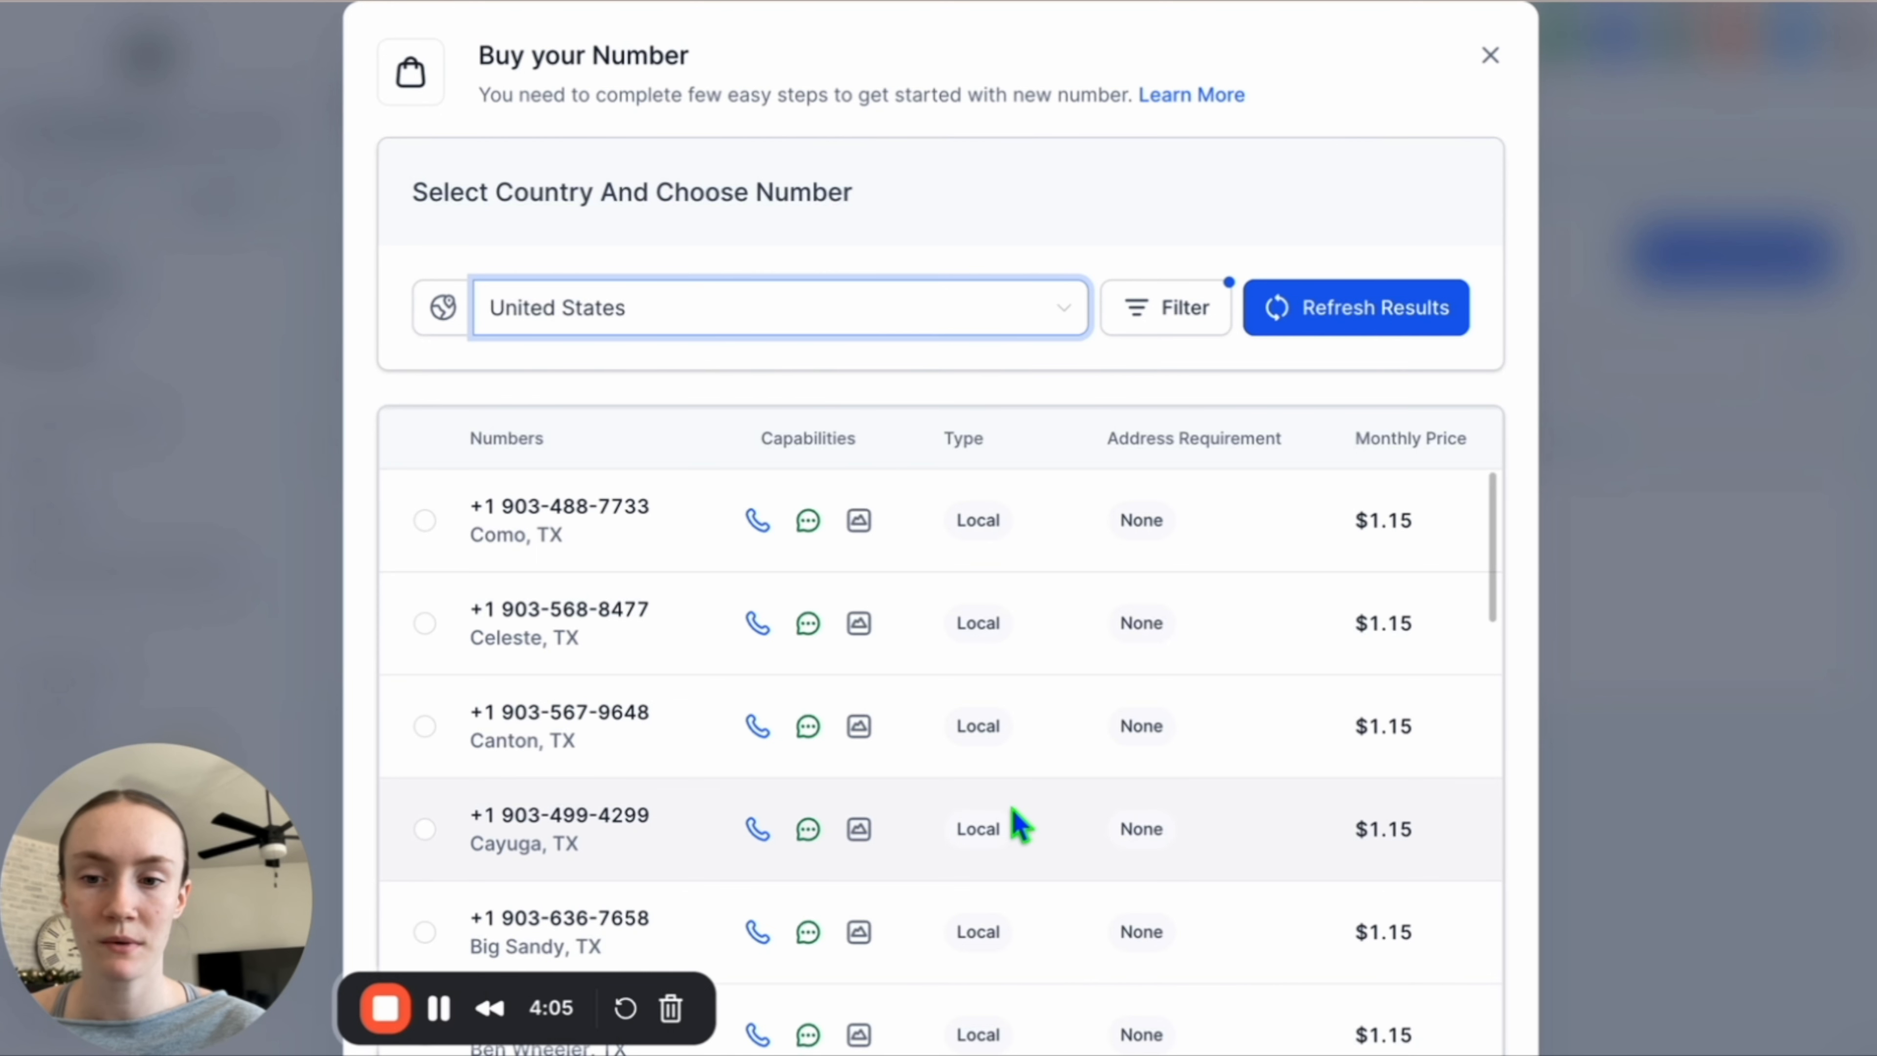
{"action": "scroll", "coordinate": [1016, 825], "scroll_direction": "down", "scroll_amount": 2}
{"action": "scroll", "coordinate": [1017, 825], "scroll_direction": "down", "scroll_amount": 4}
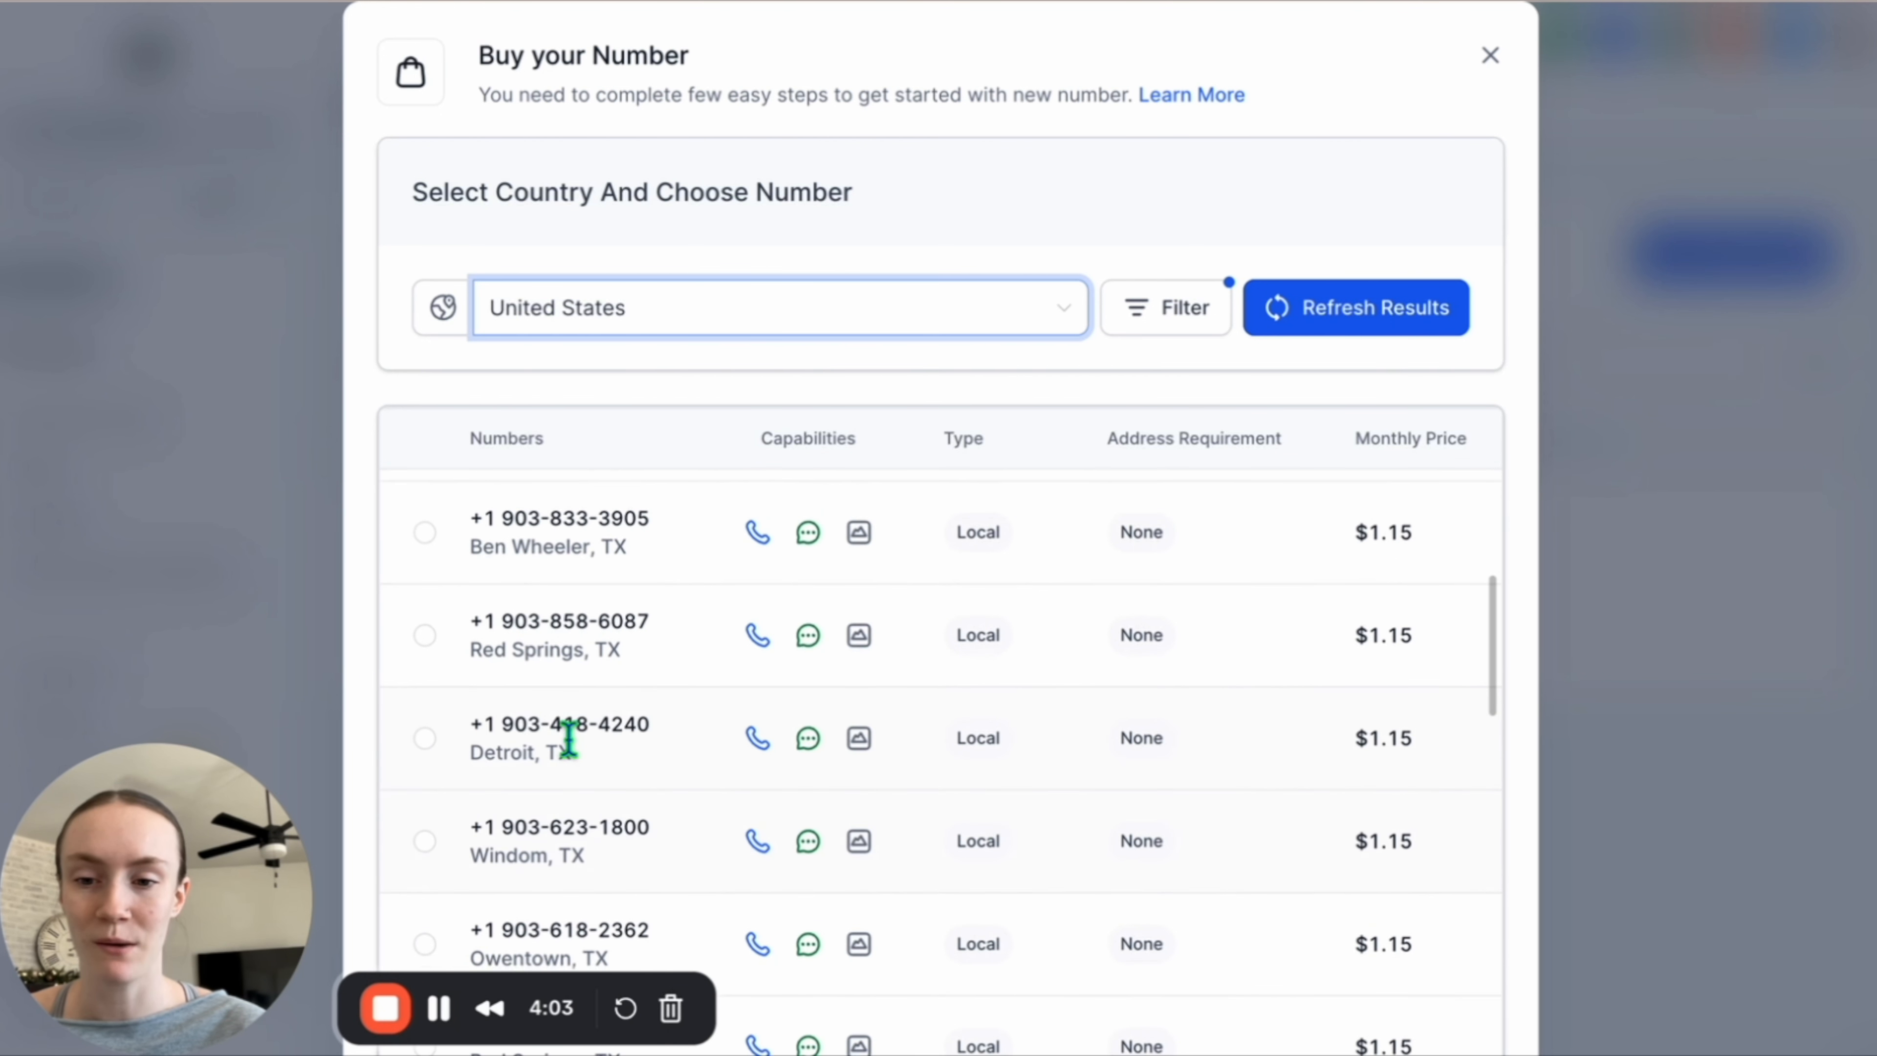
{"action": "scroll", "coordinate": [731, 775], "scroll_direction": "down", "scroll_amount": 3}
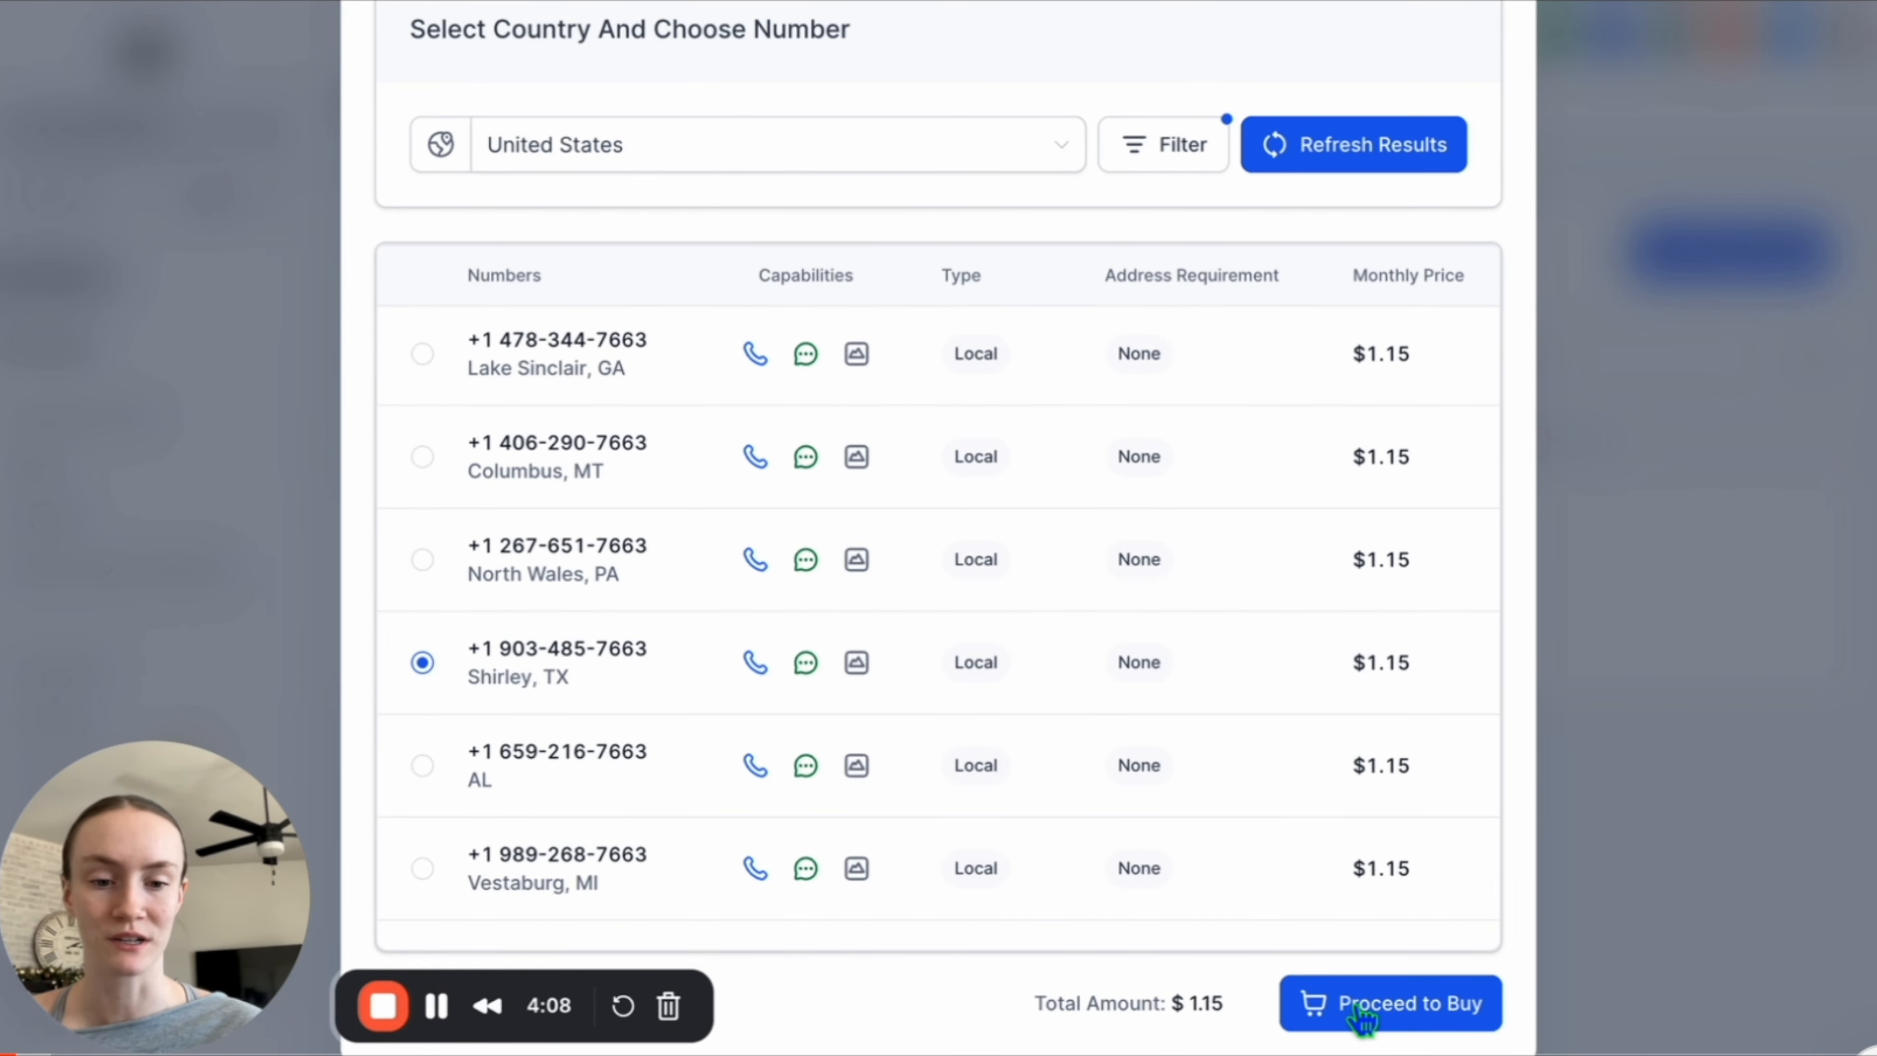
{"action": "left_click", "coordinate": [1360, 1010]}
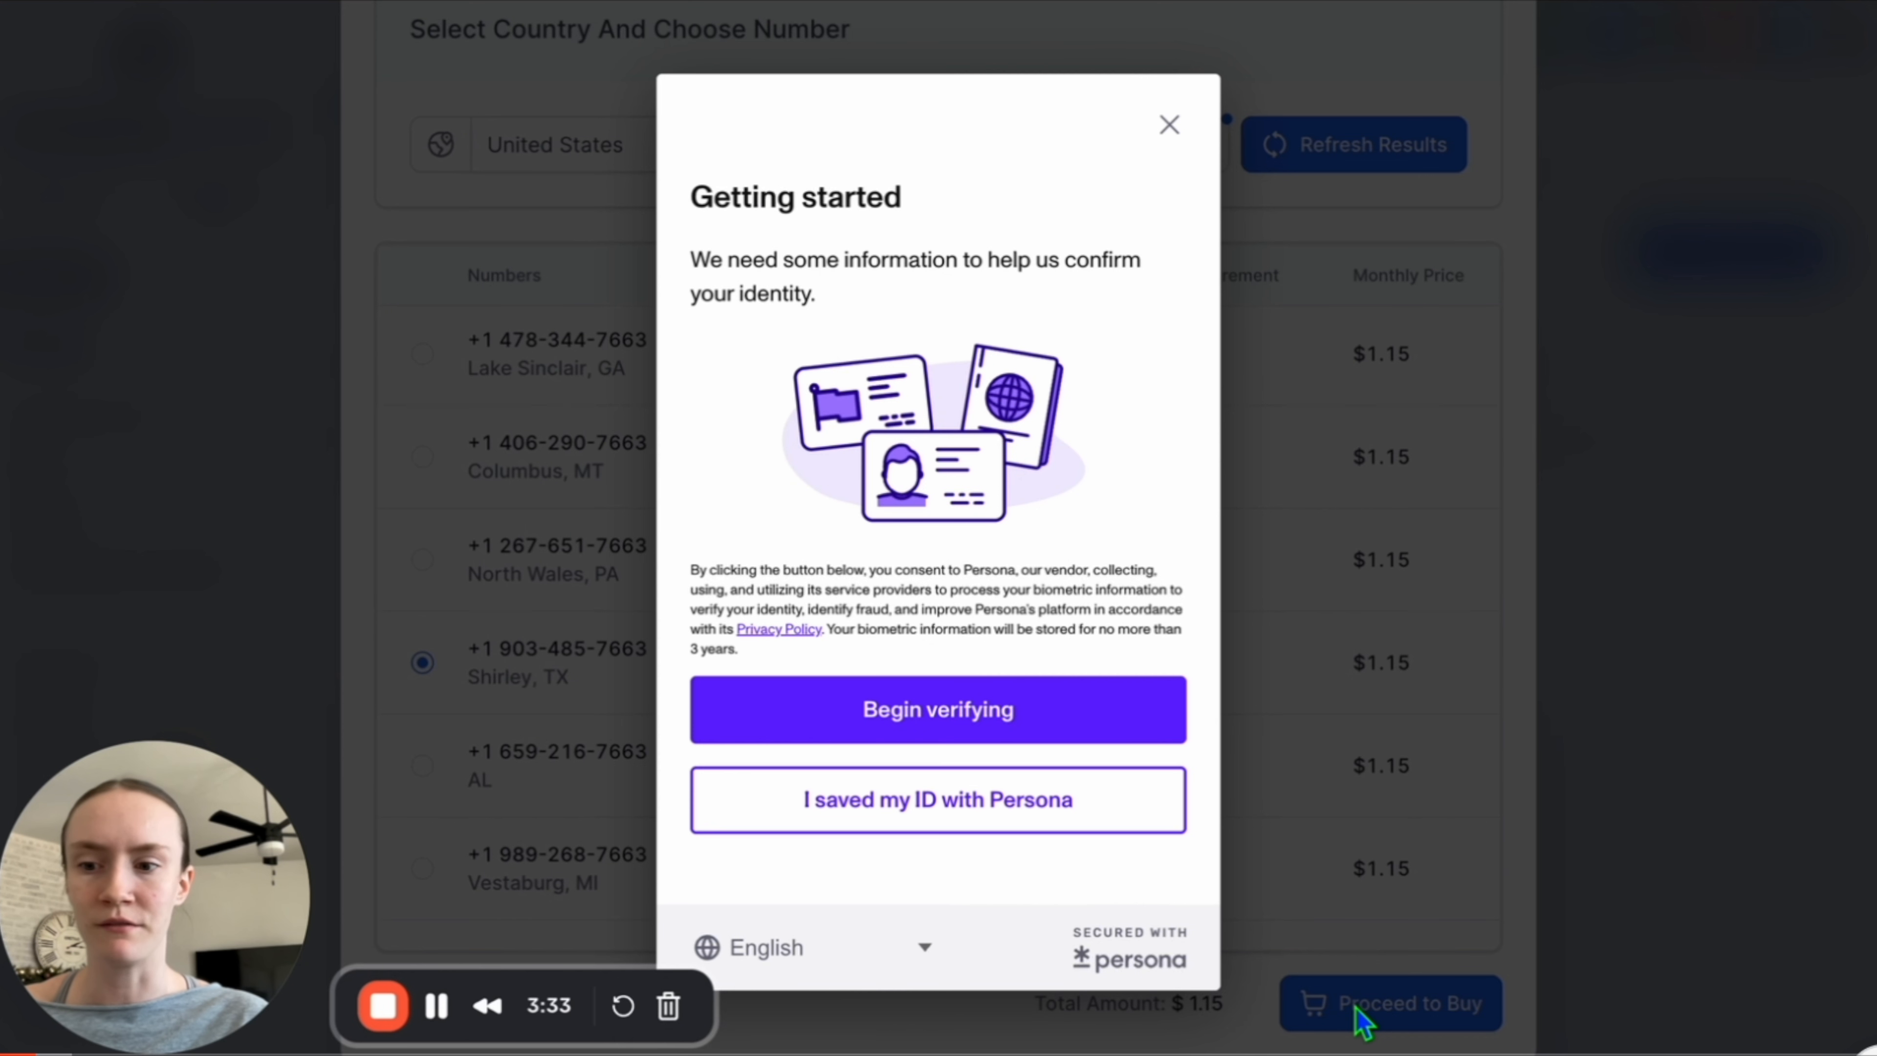
Complete the Persona identity verification using a United States driver license photo and a face check.
{"action": "left_click", "coordinate": [831, 711]}
{"action": "left_click", "coordinate": [867, 503]}
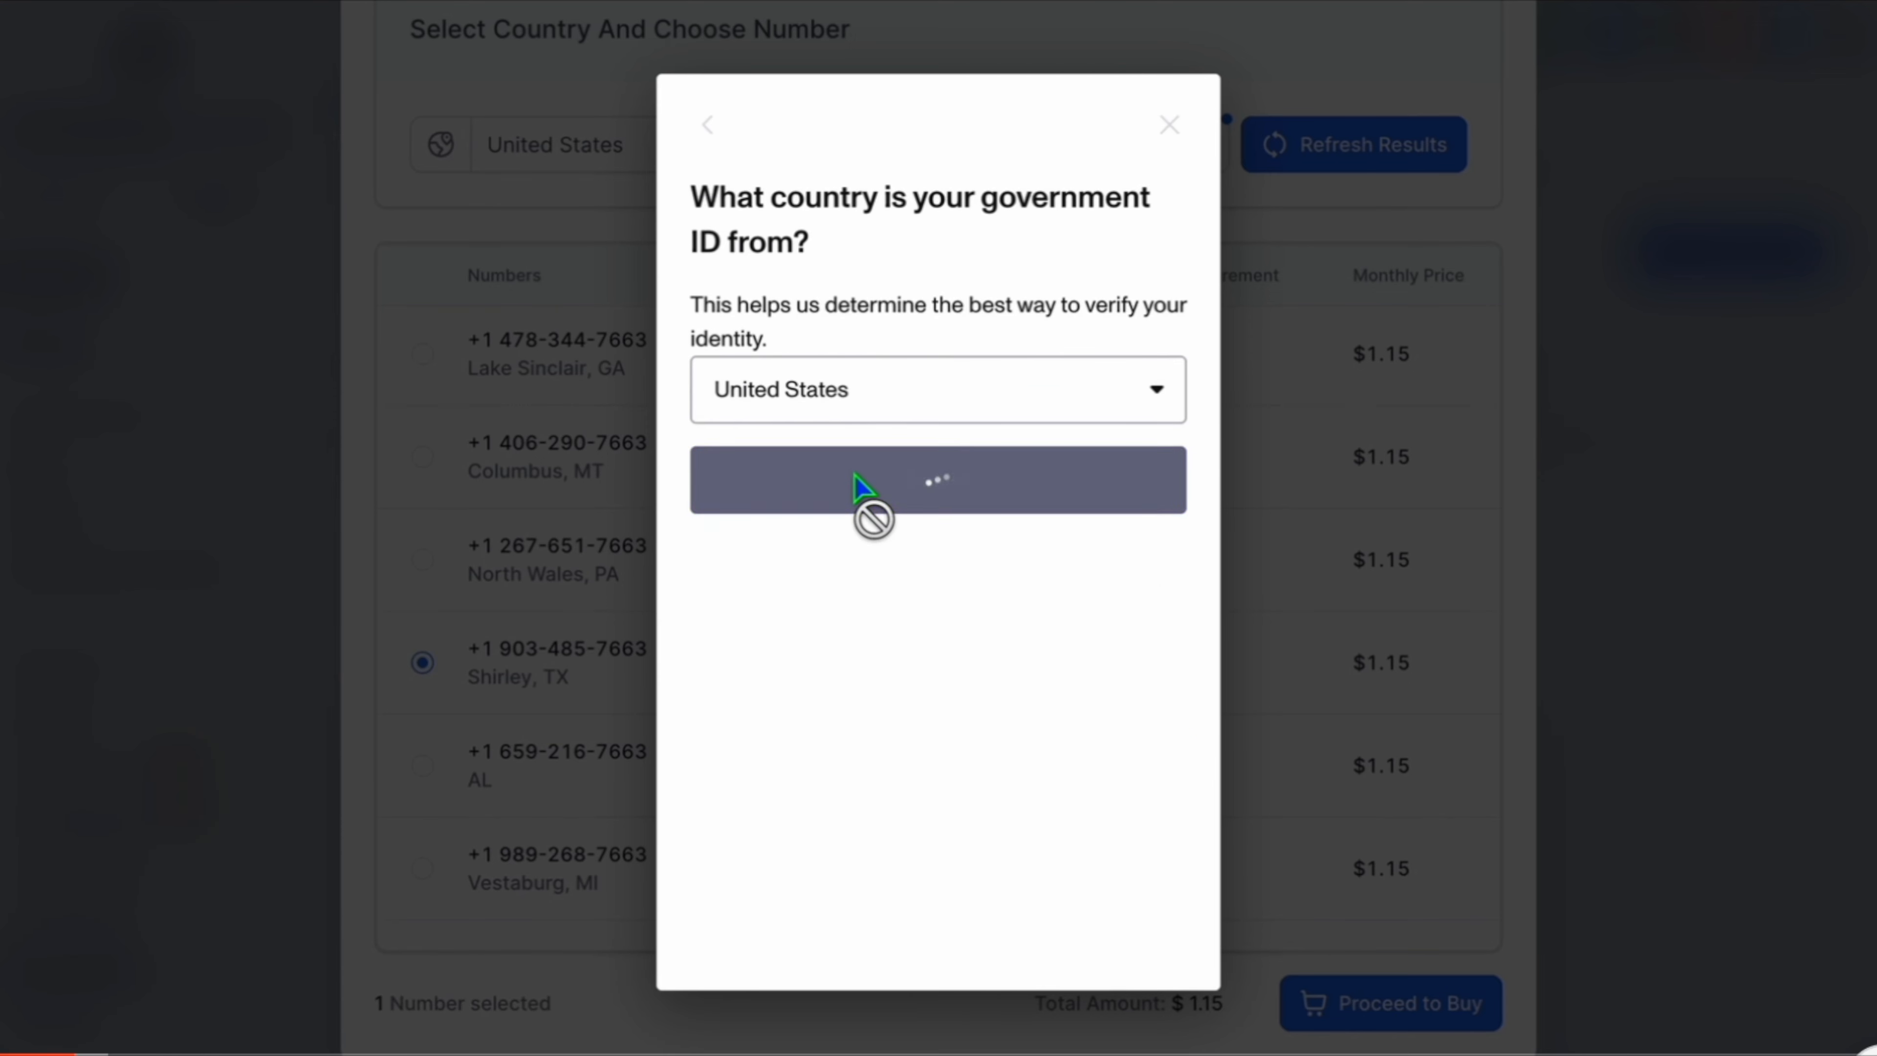
{"action": "left_click", "coordinate": [943, 473]}
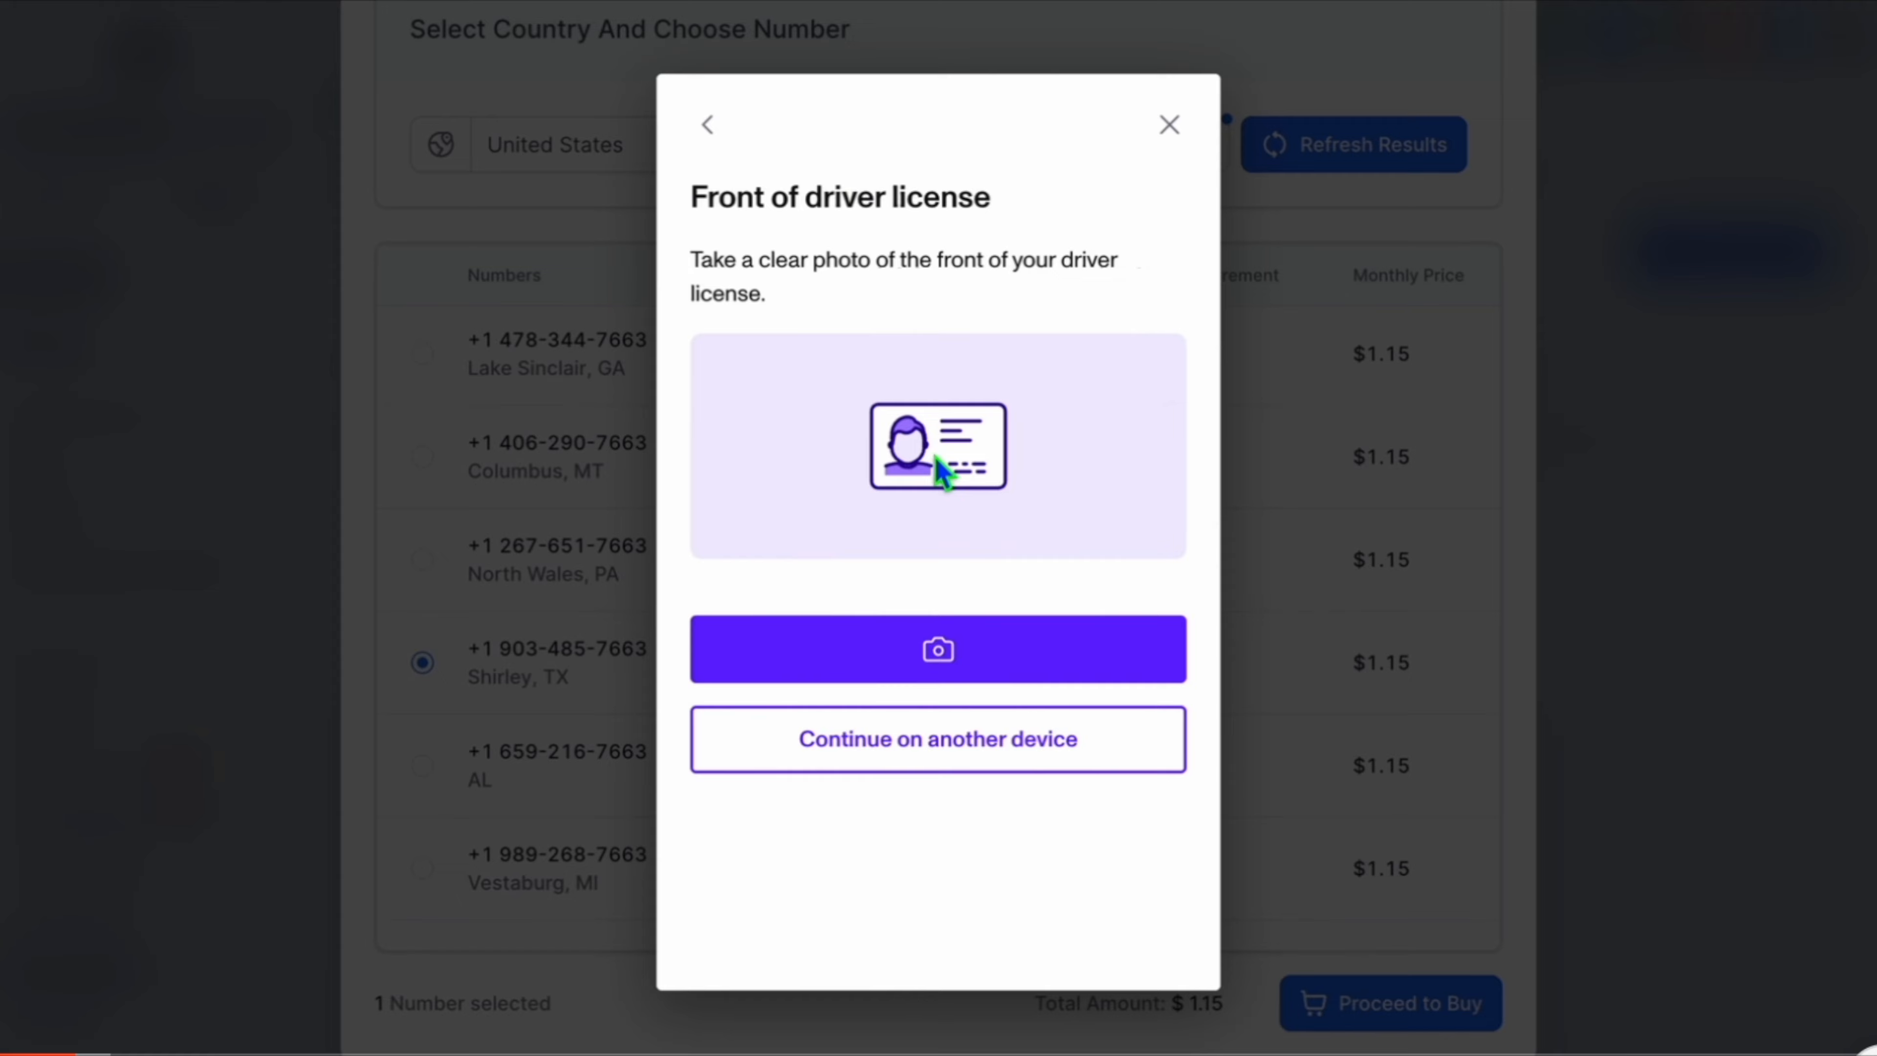
{"action": "left_click", "coordinate": [967, 650]}
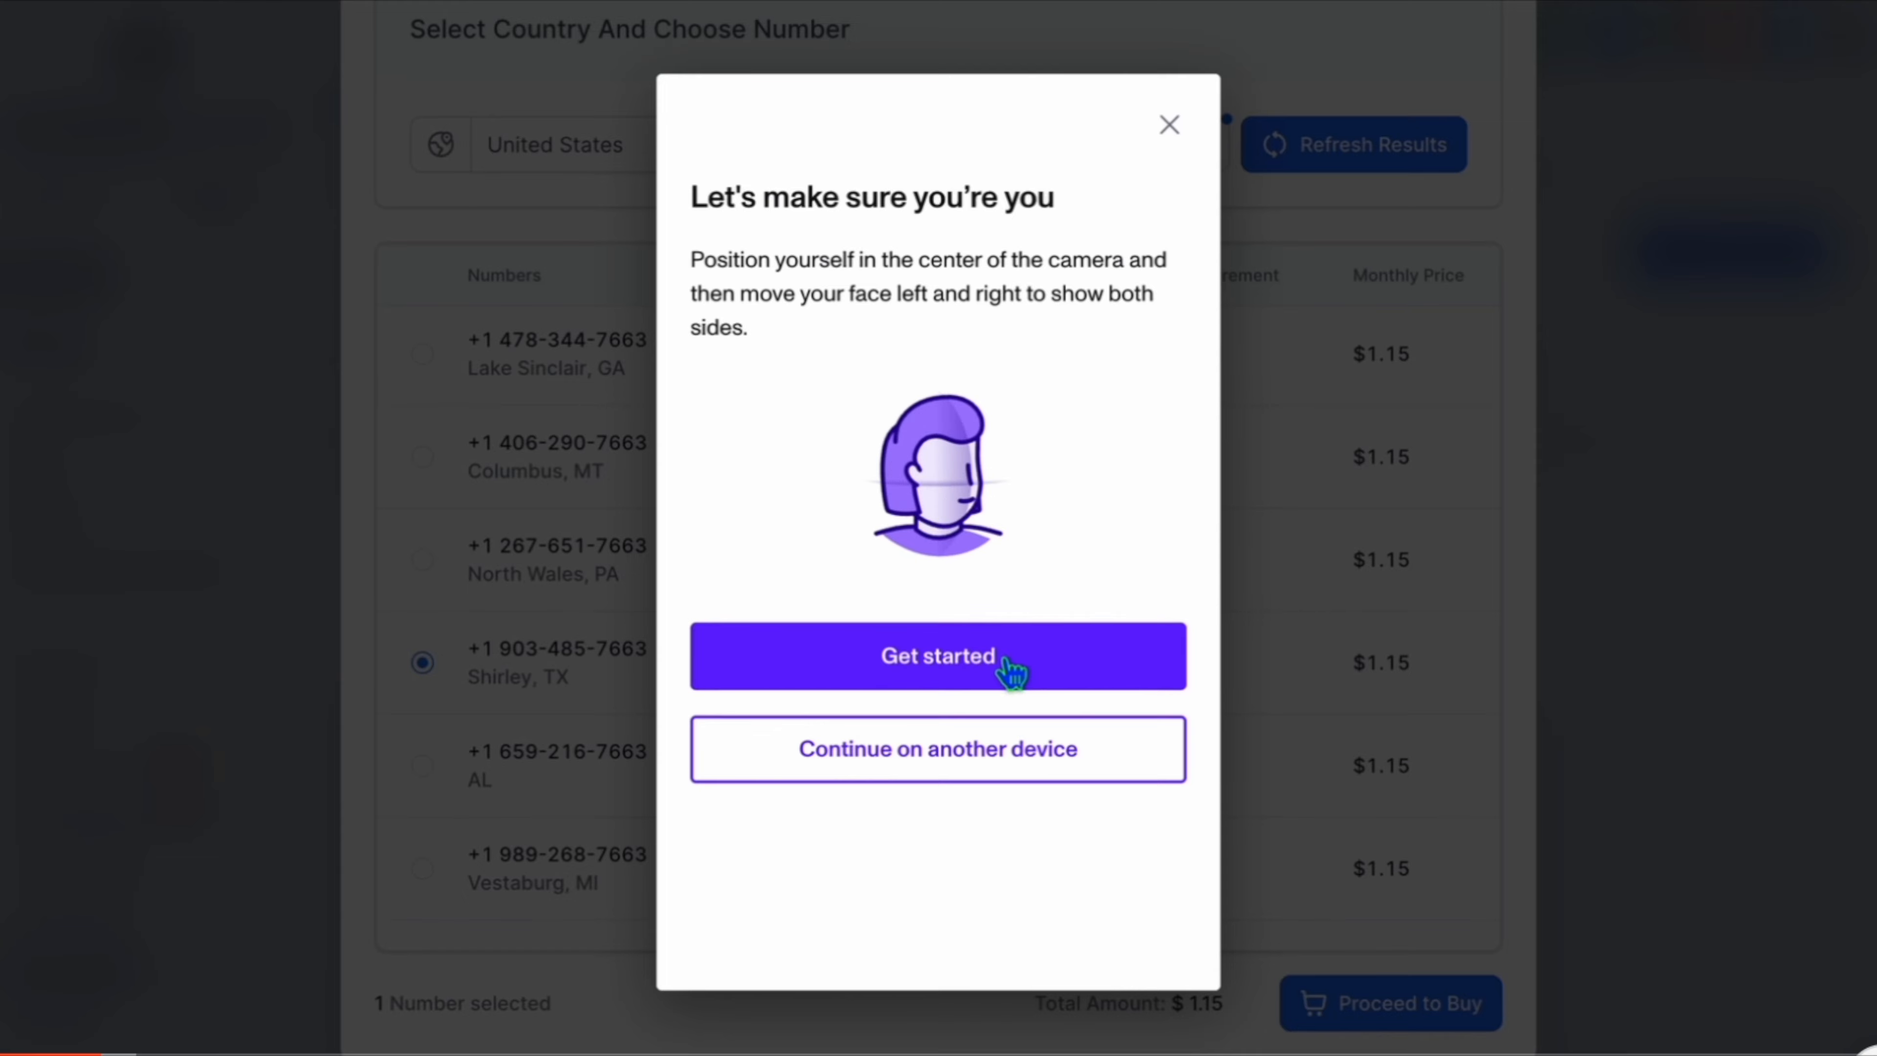
{"action": "left_click", "coordinate": [1003, 659]}
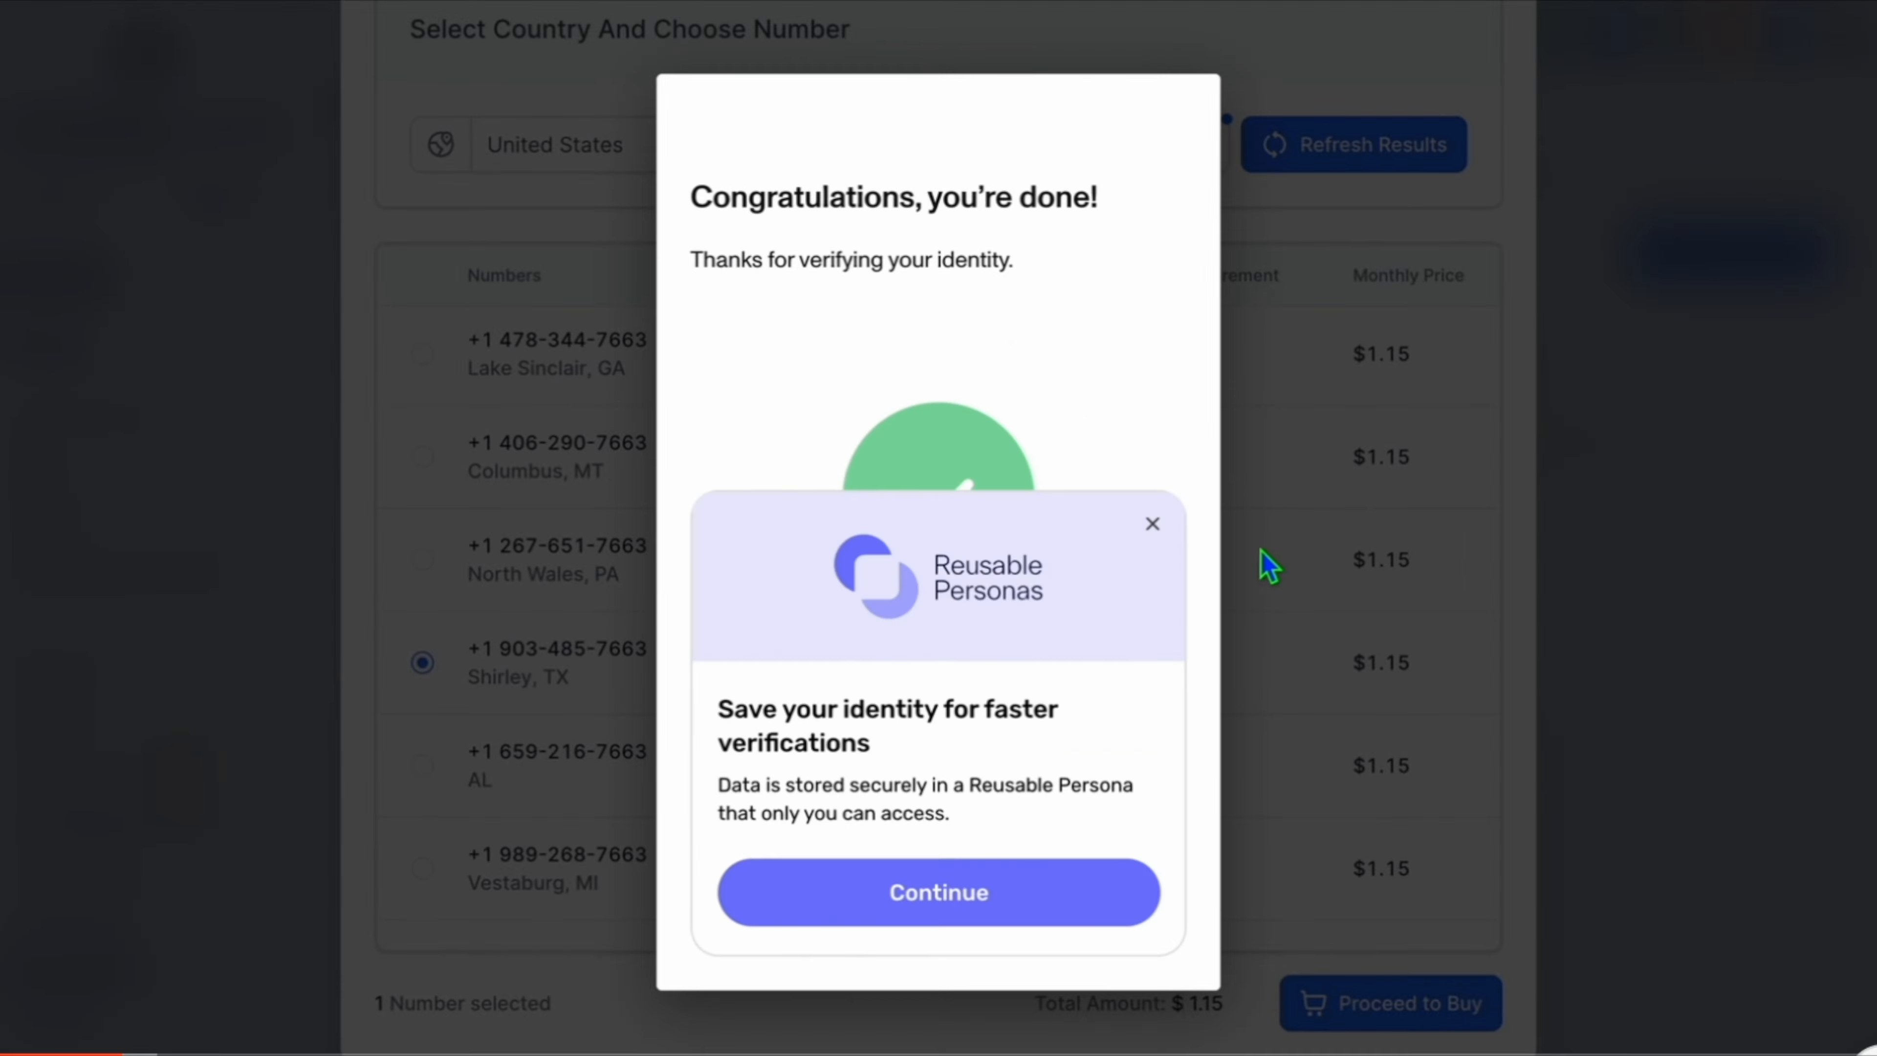
Dismiss the Reusable Personas offer and proceed to buy the selected number.
{"action": "left_click", "coordinate": [1152, 524]}
{"action": "left_click", "coordinate": [903, 784]}
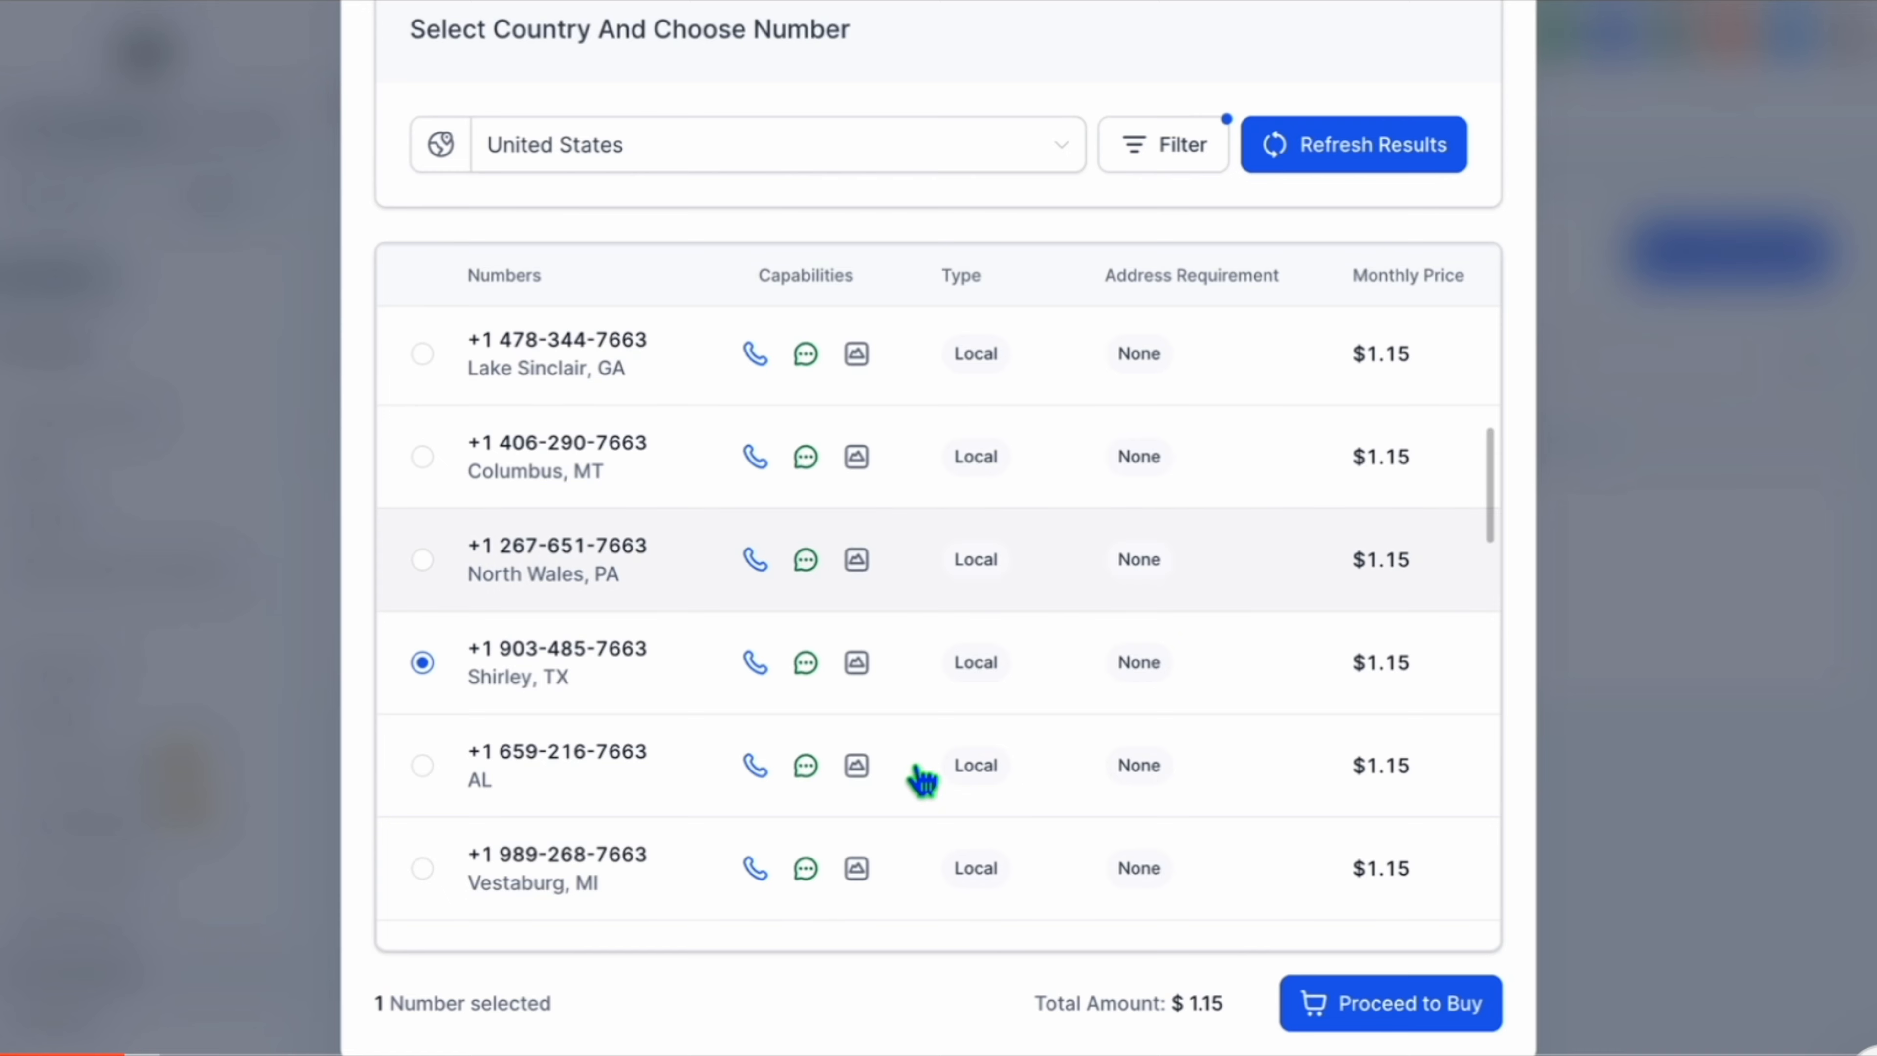
{"action": "left_click", "coordinate": [1400, 1005]}
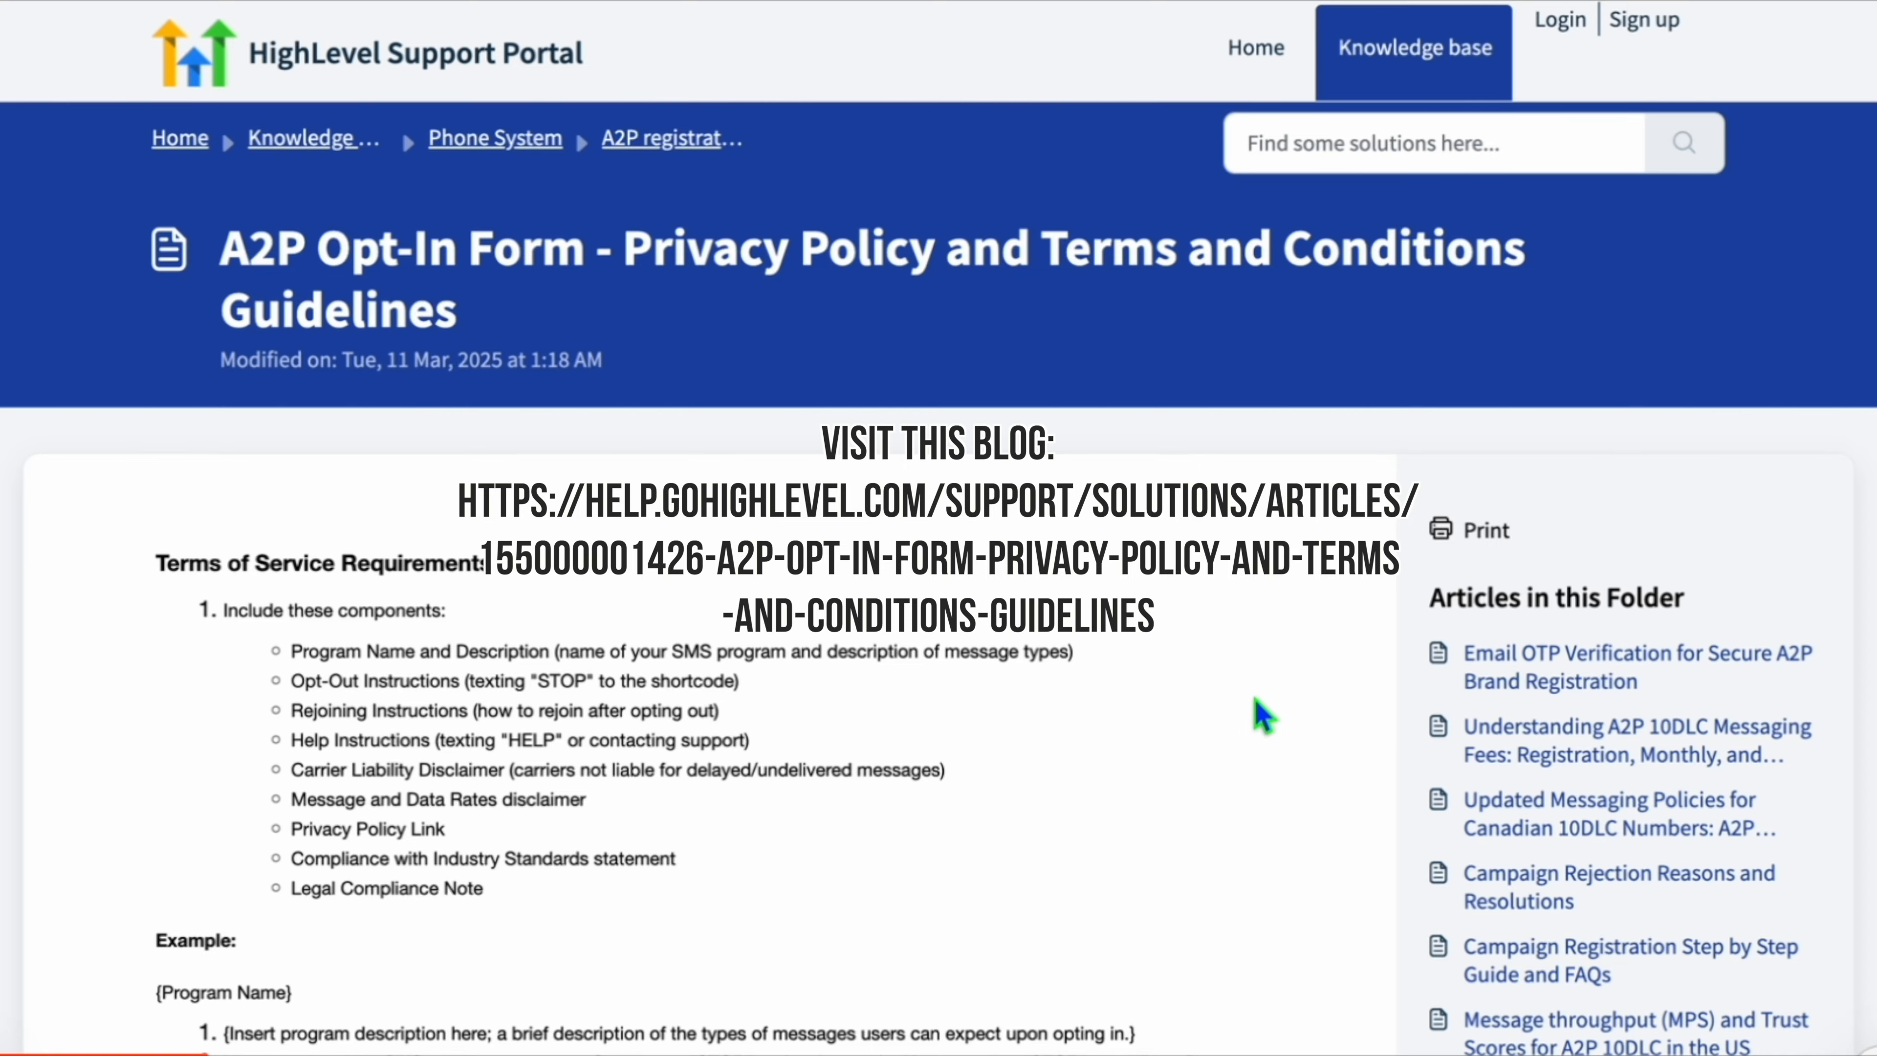
Read through the A2P Opt-In Form privacy policy and terms guidelines article, including the required privacy paragraph.
{"action": "scroll", "coordinate": [1262, 713], "scroll_direction": "down", "scroll_amount": 1}
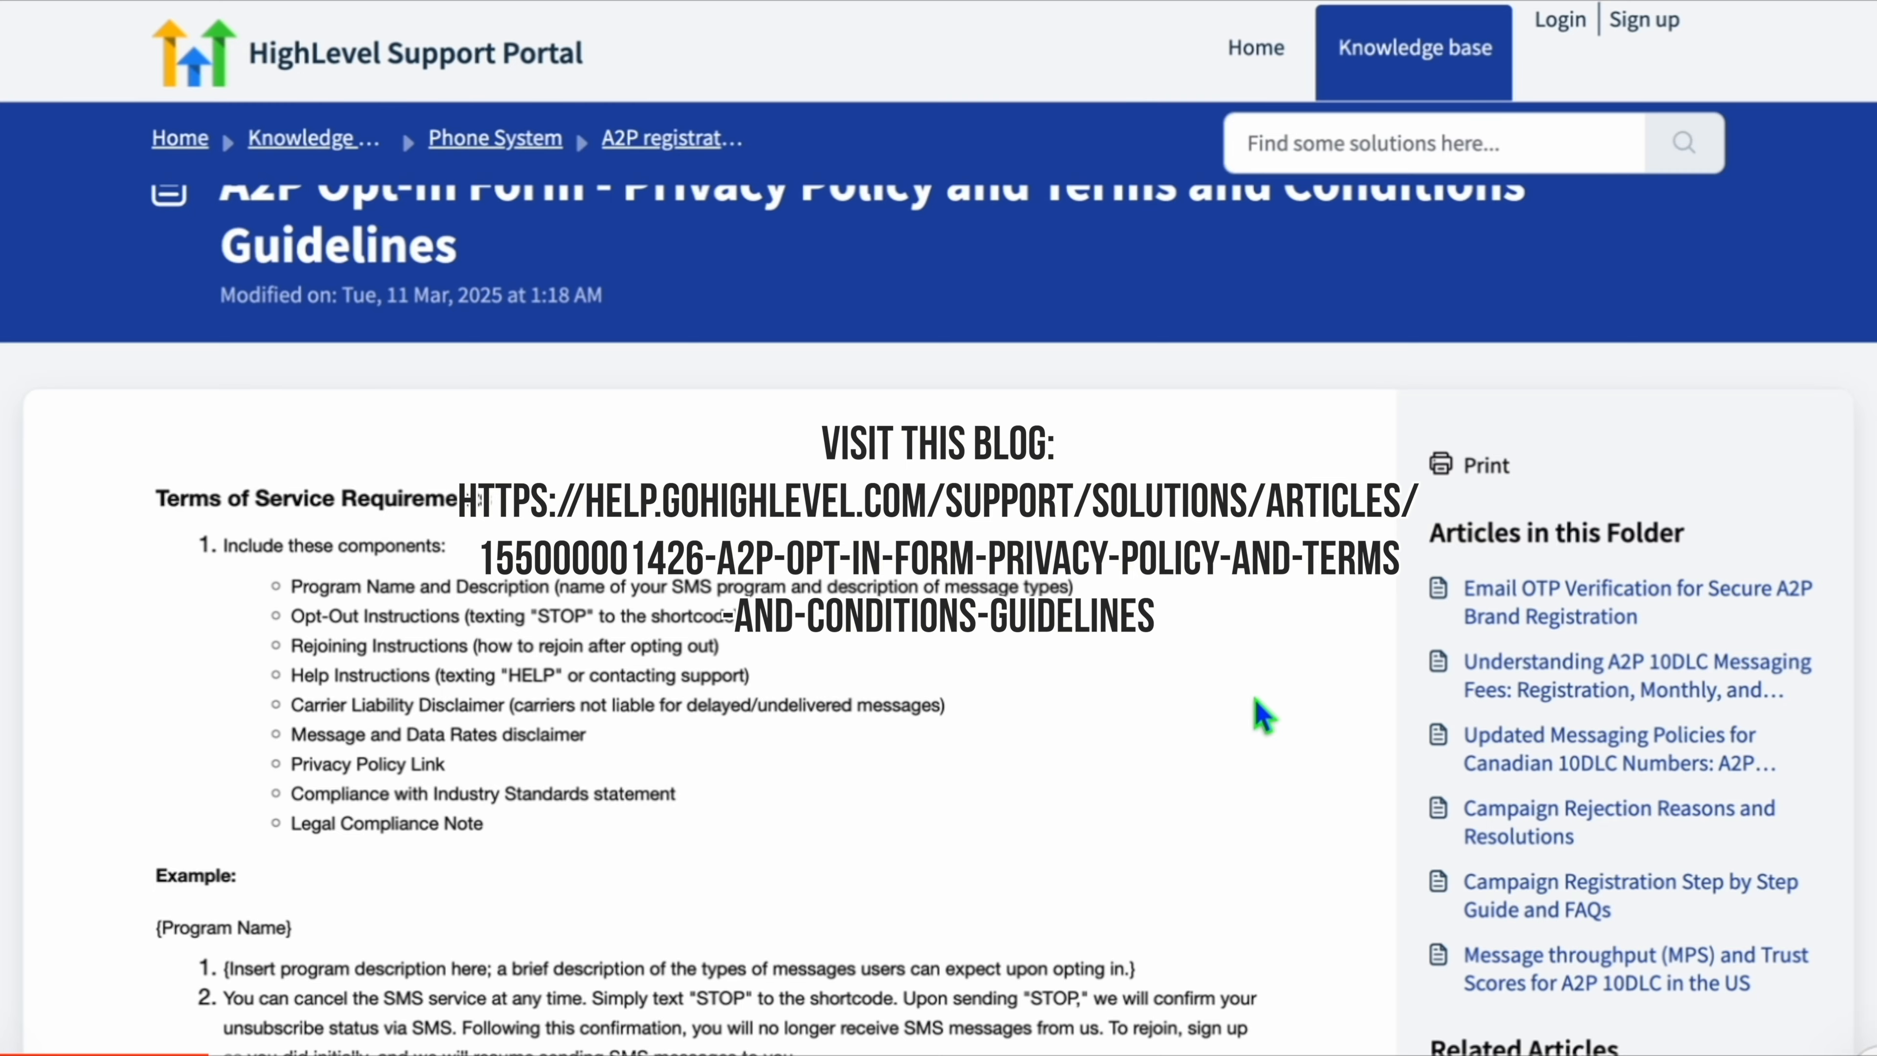
{"action": "scroll", "coordinate": [1262, 714], "scroll_direction": "up", "scroll_amount": 1}
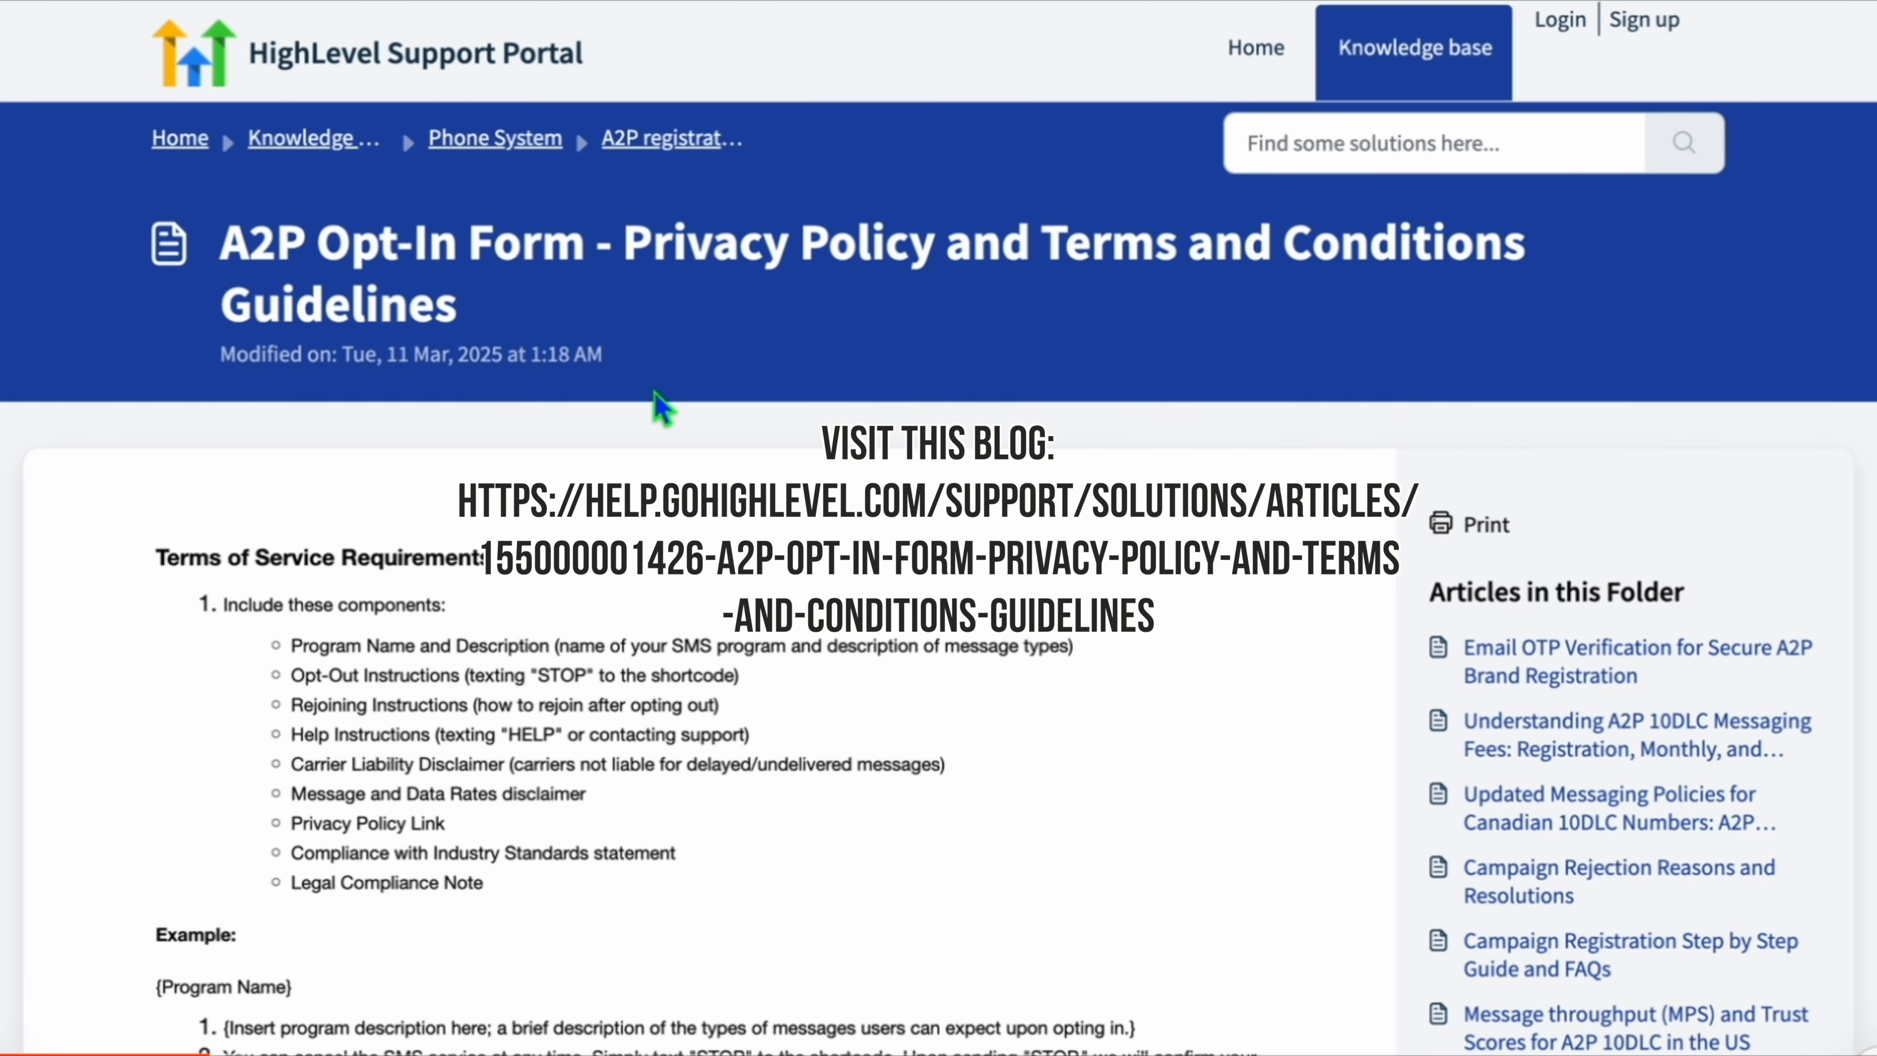
{"action": "scroll", "coordinate": [511, 643], "scroll_direction": "down", "scroll_amount": 4}
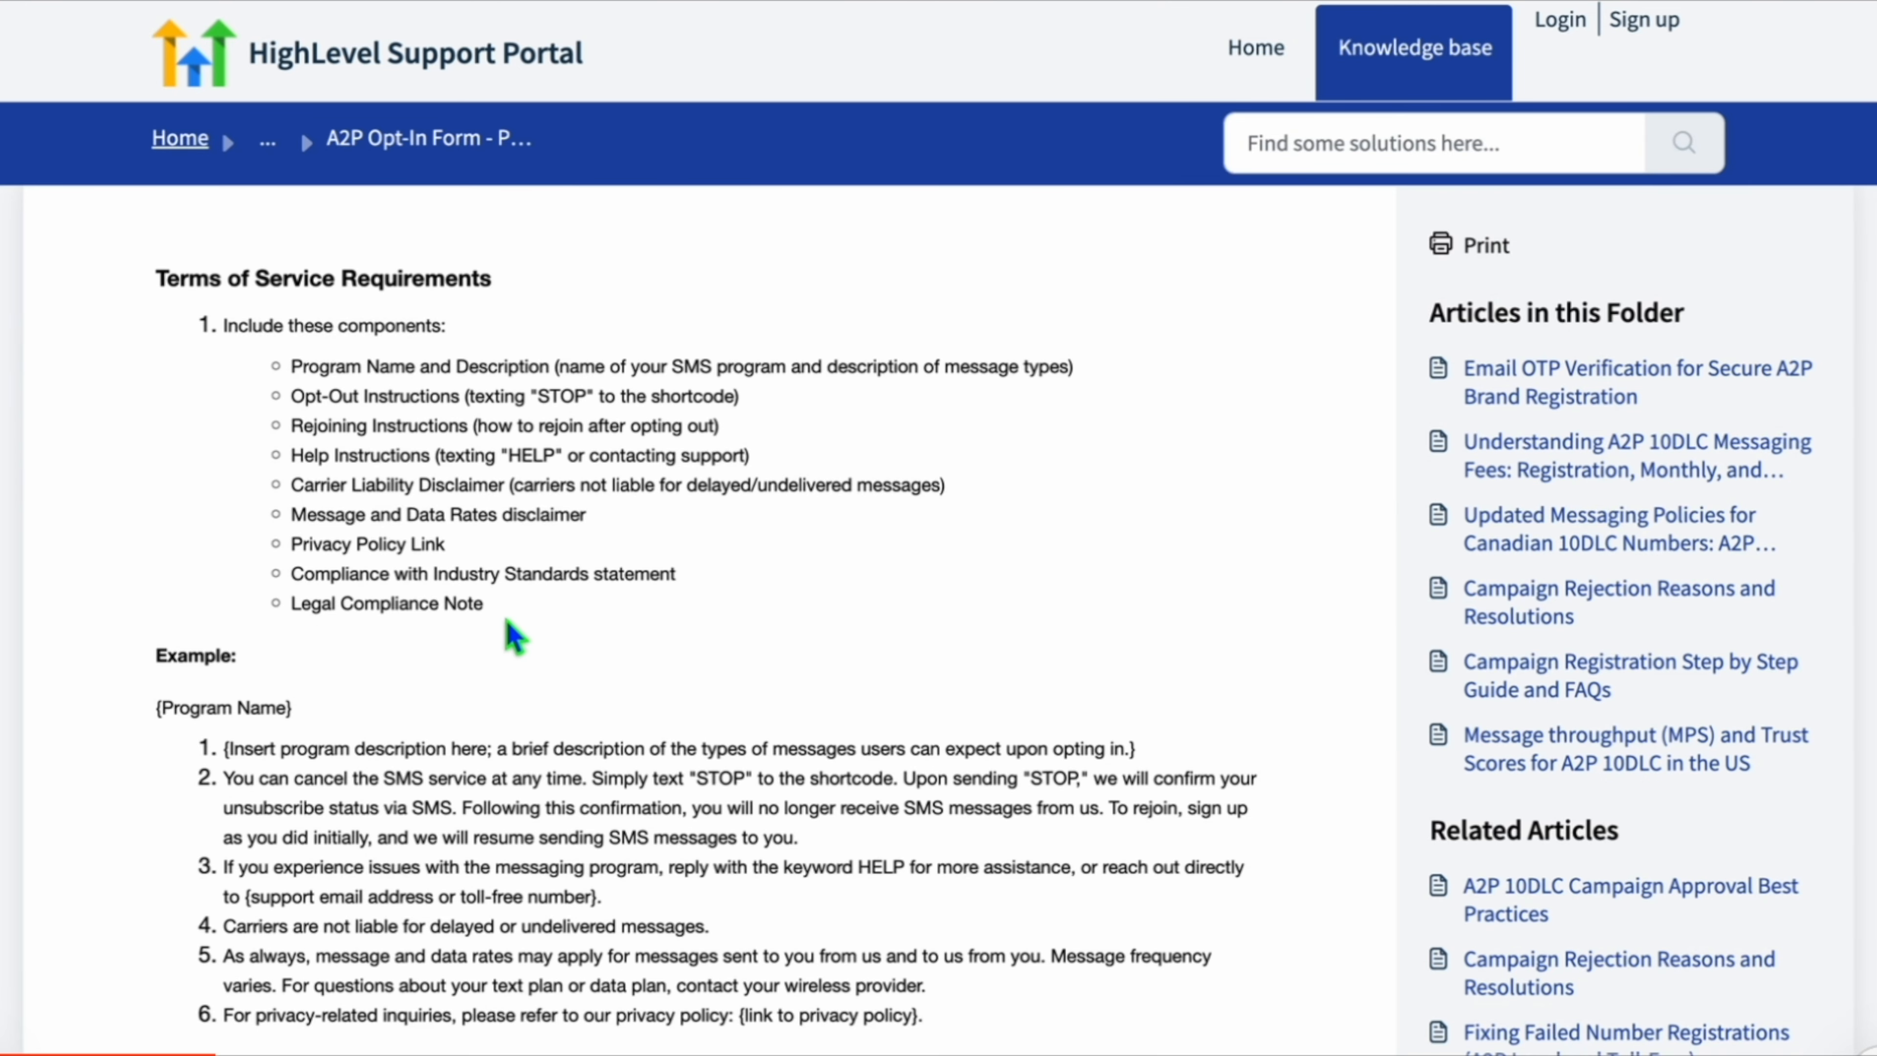
{"action": "left_click_drag", "start_coordinate": [517, 634], "coordinate": [285, 388]}
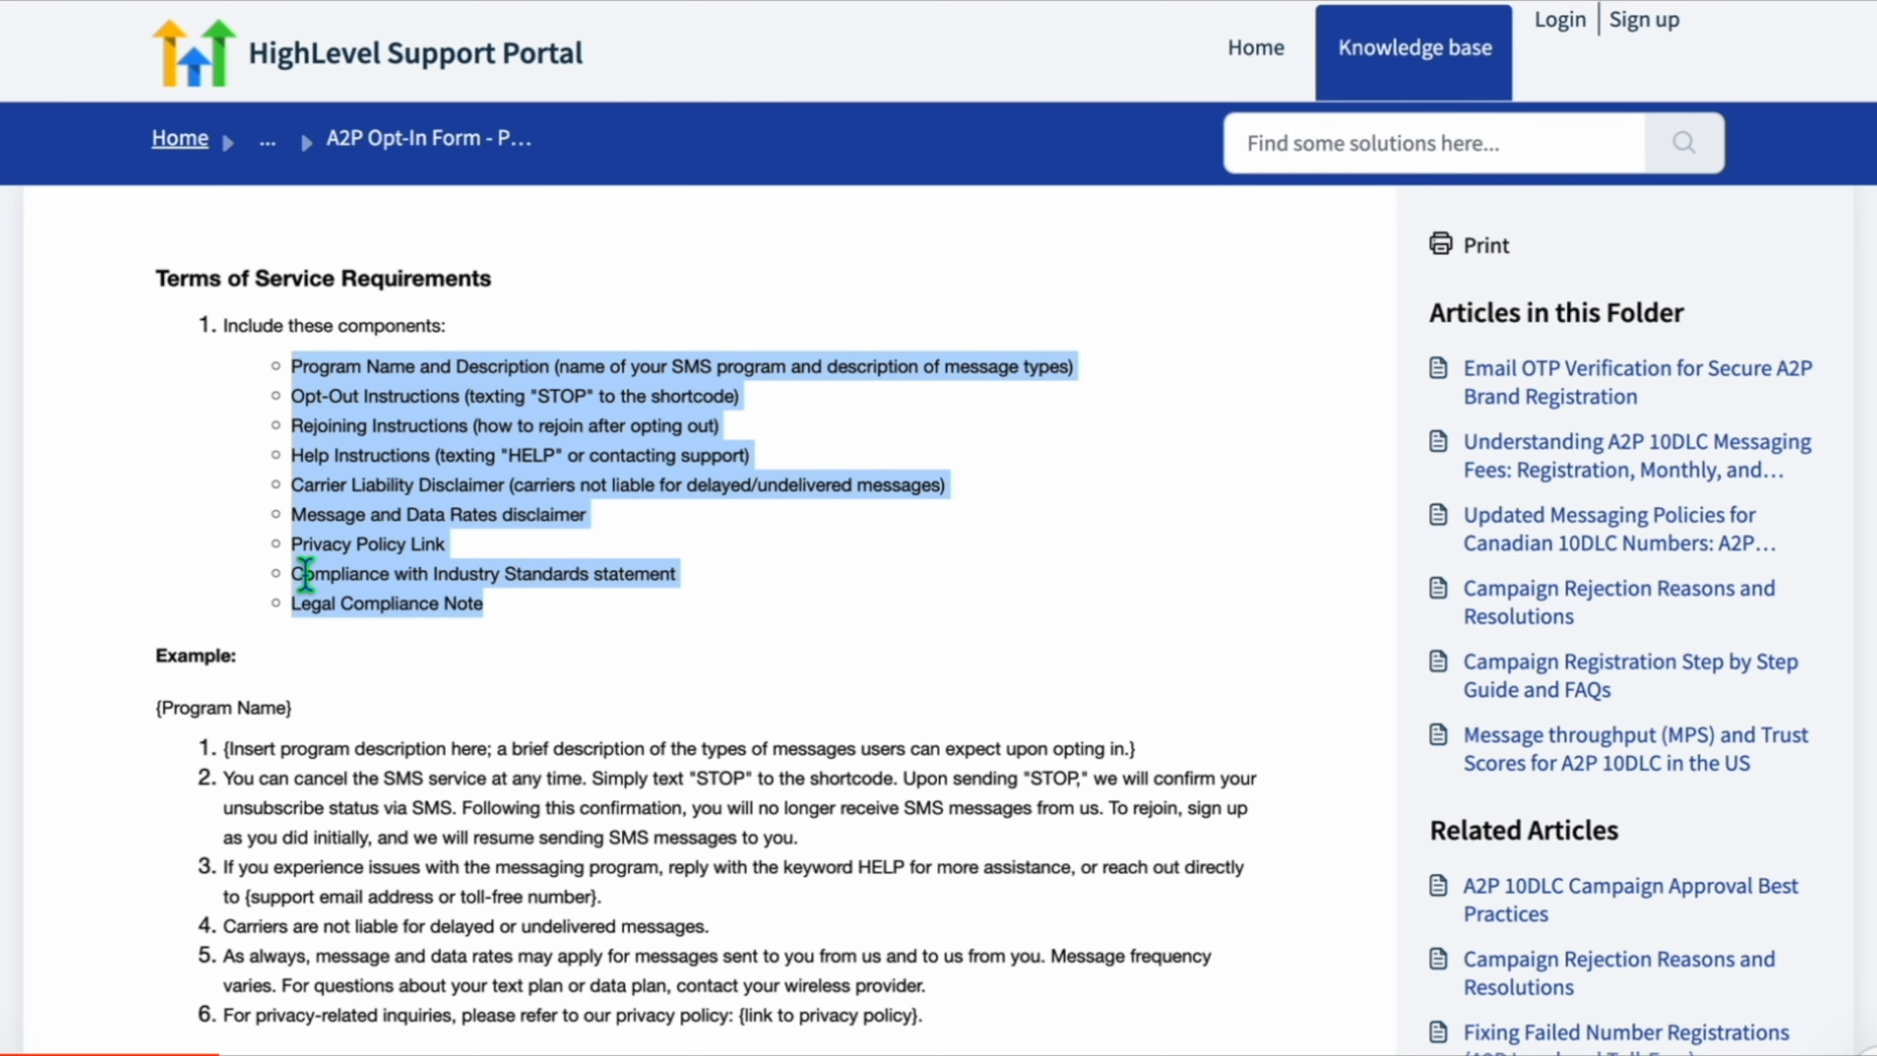
{"action": "scroll", "coordinate": [305, 574], "scroll_direction": "down", "scroll_amount": 5}
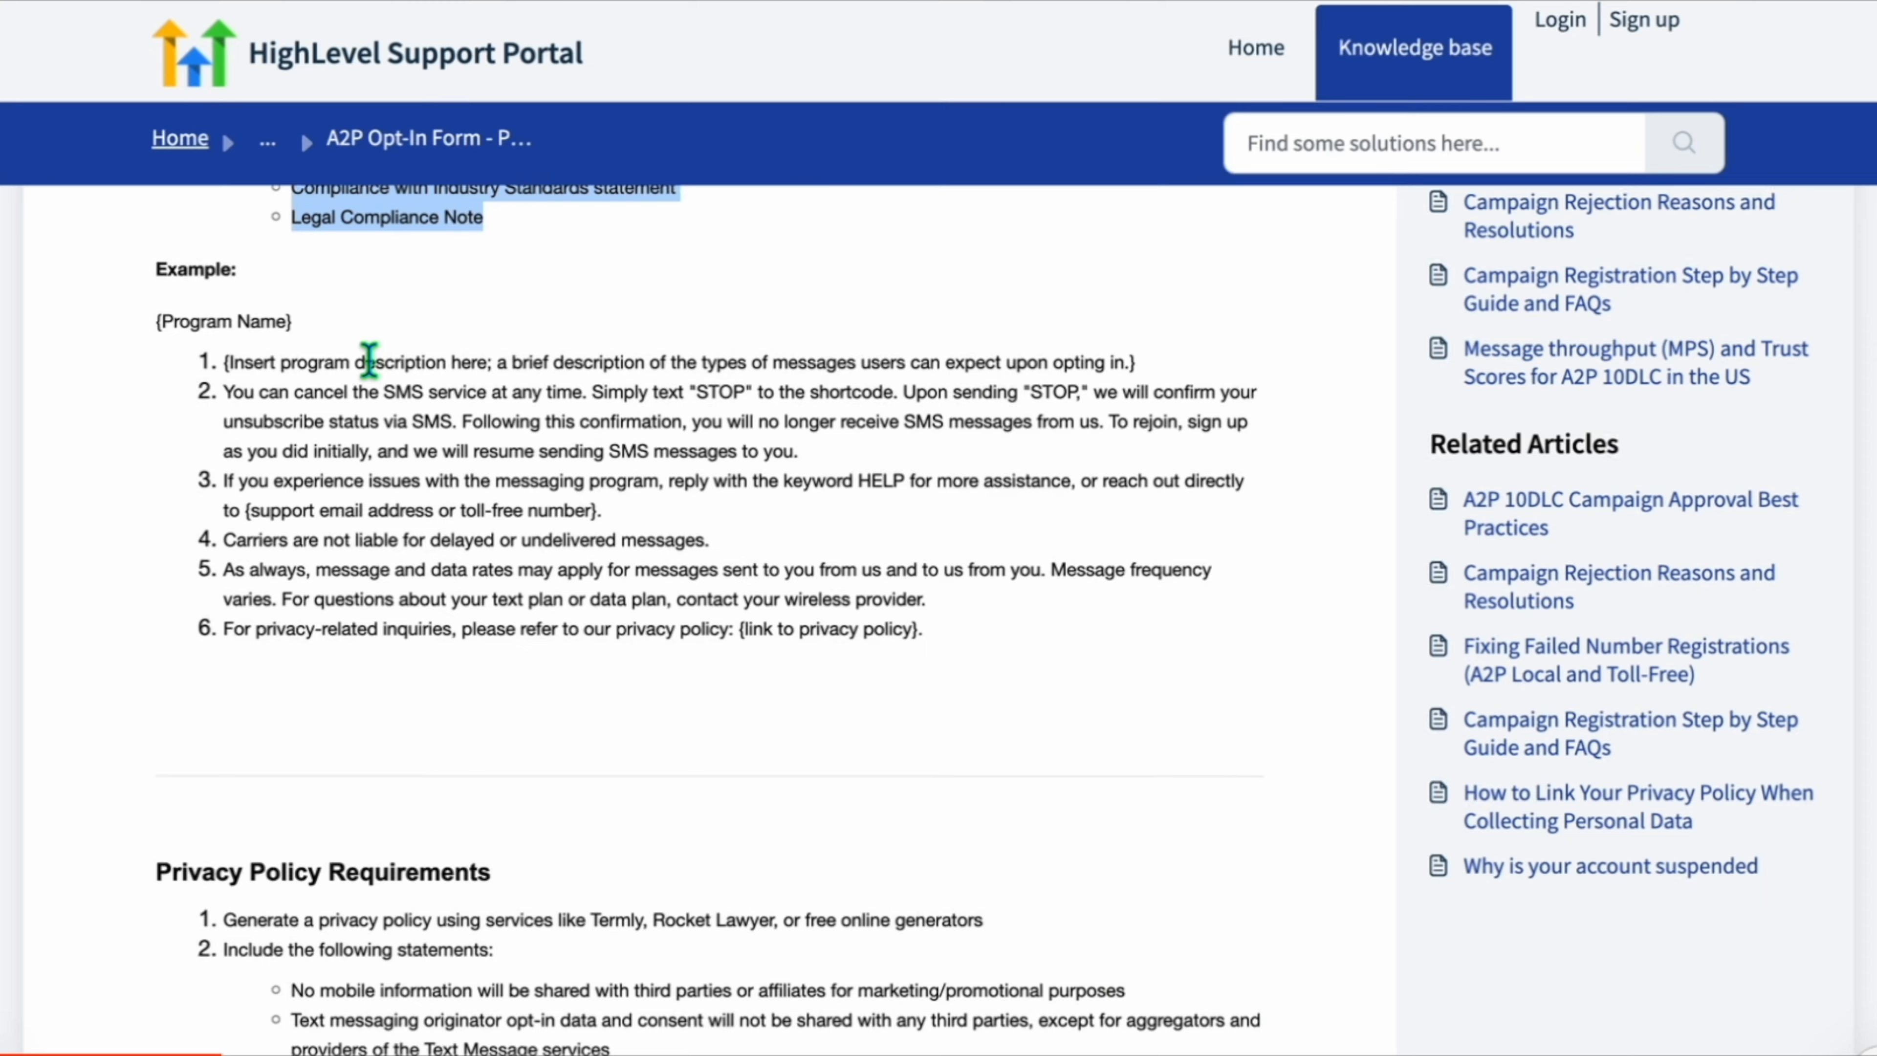
{"action": "scroll", "coordinate": [369, 362], "scroll_direction": "down", "scroll_amount": 5}
{"action": "scroll", "coordinate": [370, 363], "scroll_direction": "down", "scroll_amount": 3}
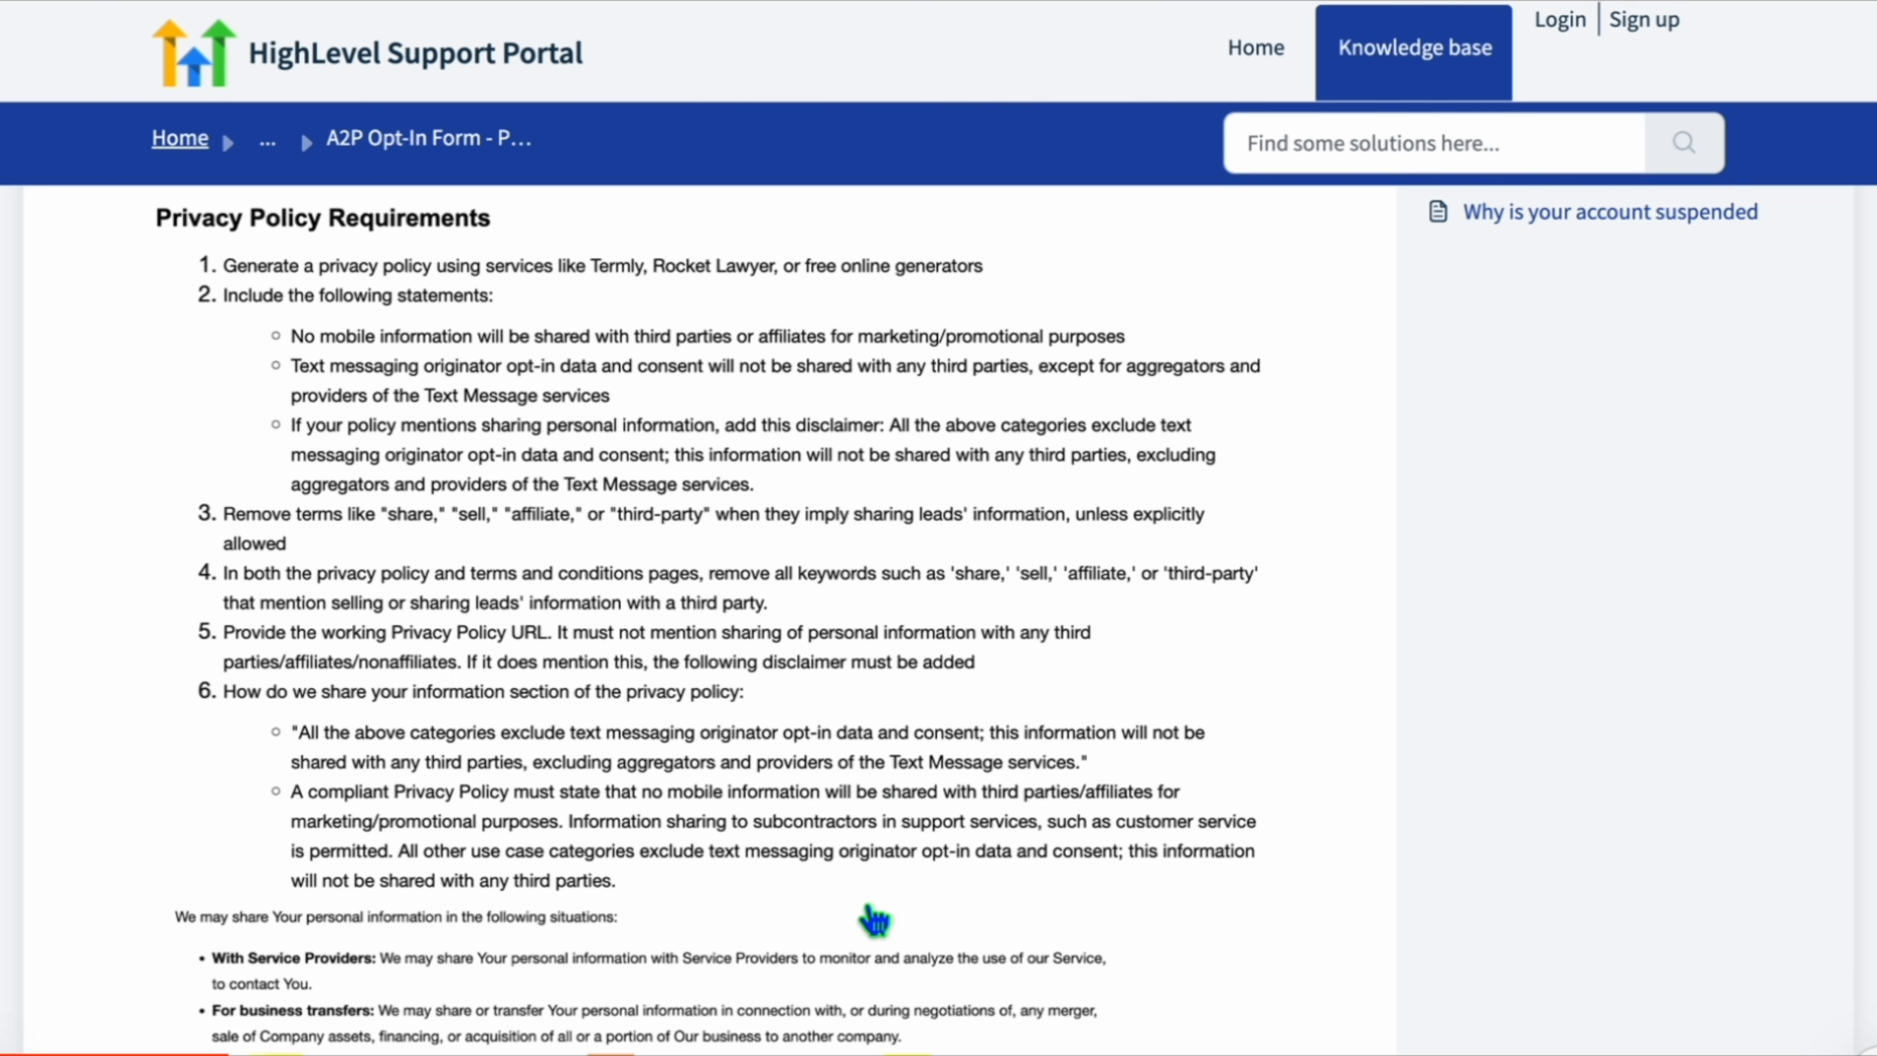
{"action": "scroll", "coordinate": [872, 961], "scroll_direction": "down", "scroll_amount": 10}
{"action": "triple_click", "coordinate": [247, 621]}
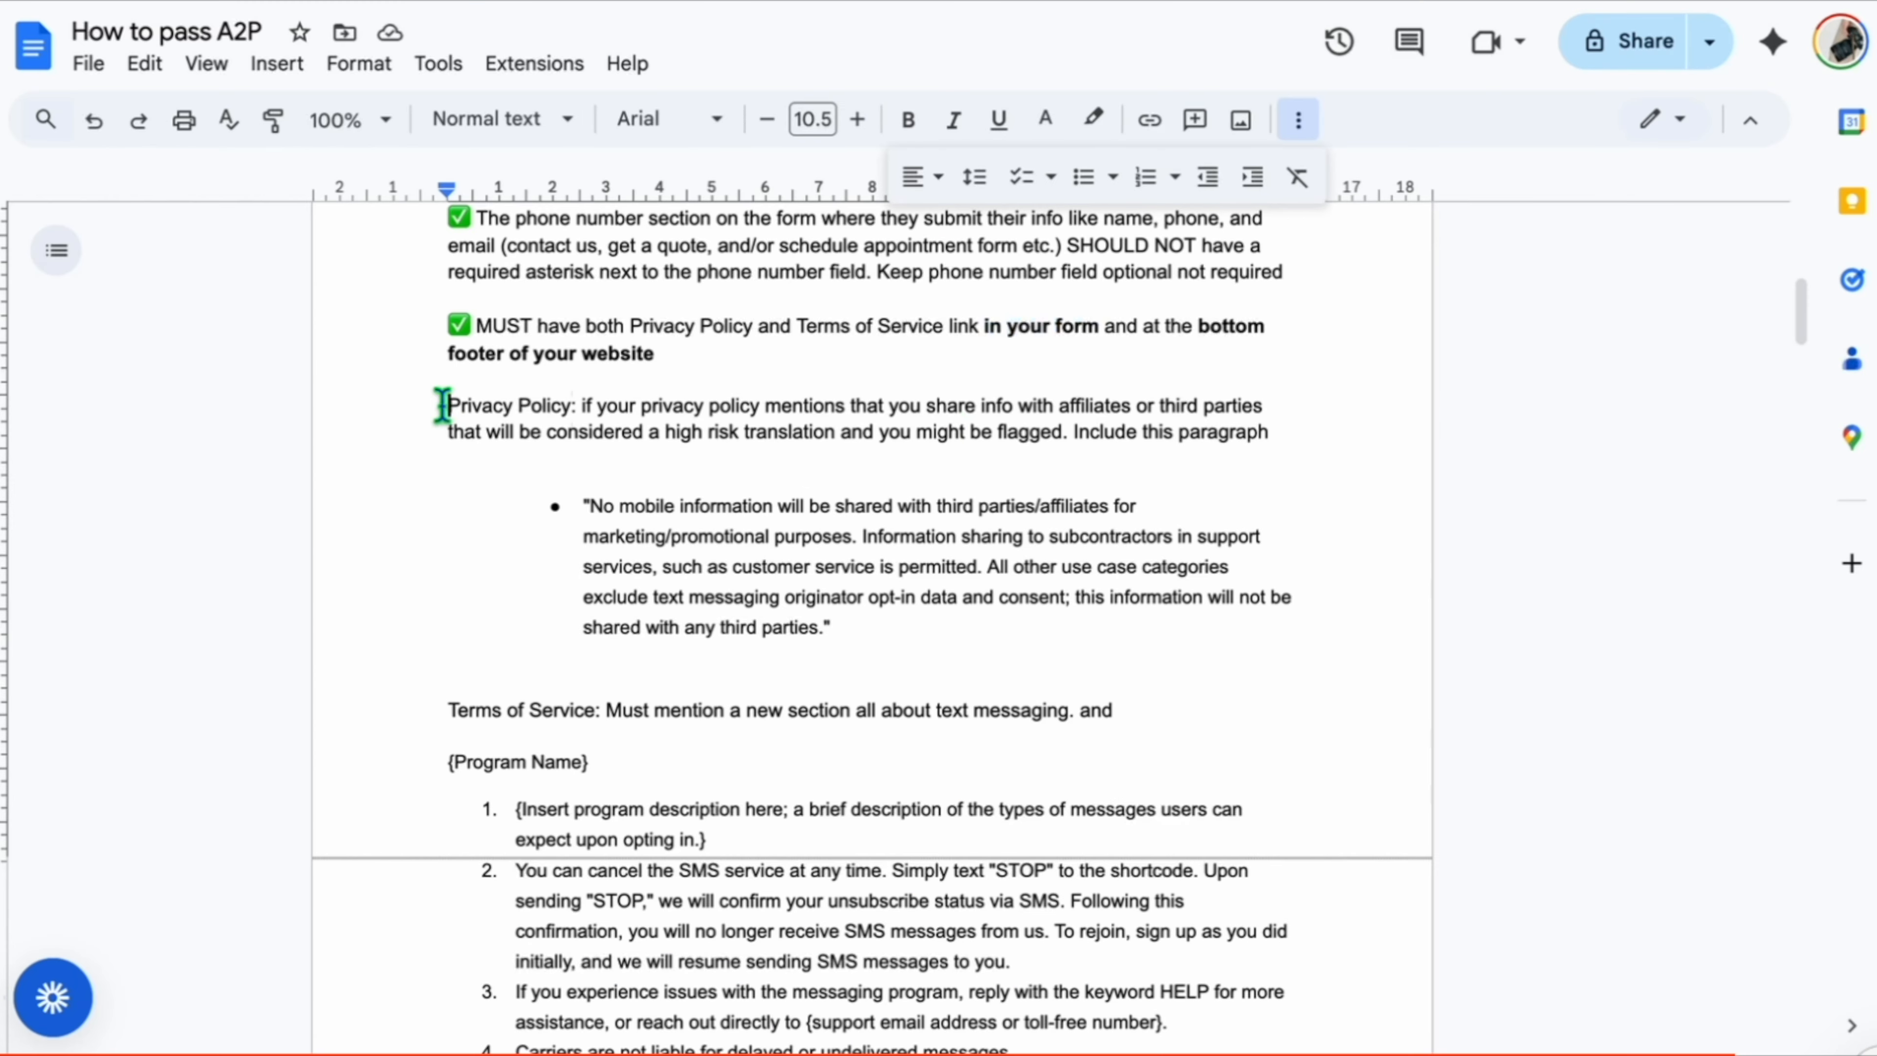
Review the privacy policy note and required paragraph in the How to pass A2P document.
{"action": "left_click_drag", "start_coordinate": [442, 405], "coordinate": [1090, 421]}
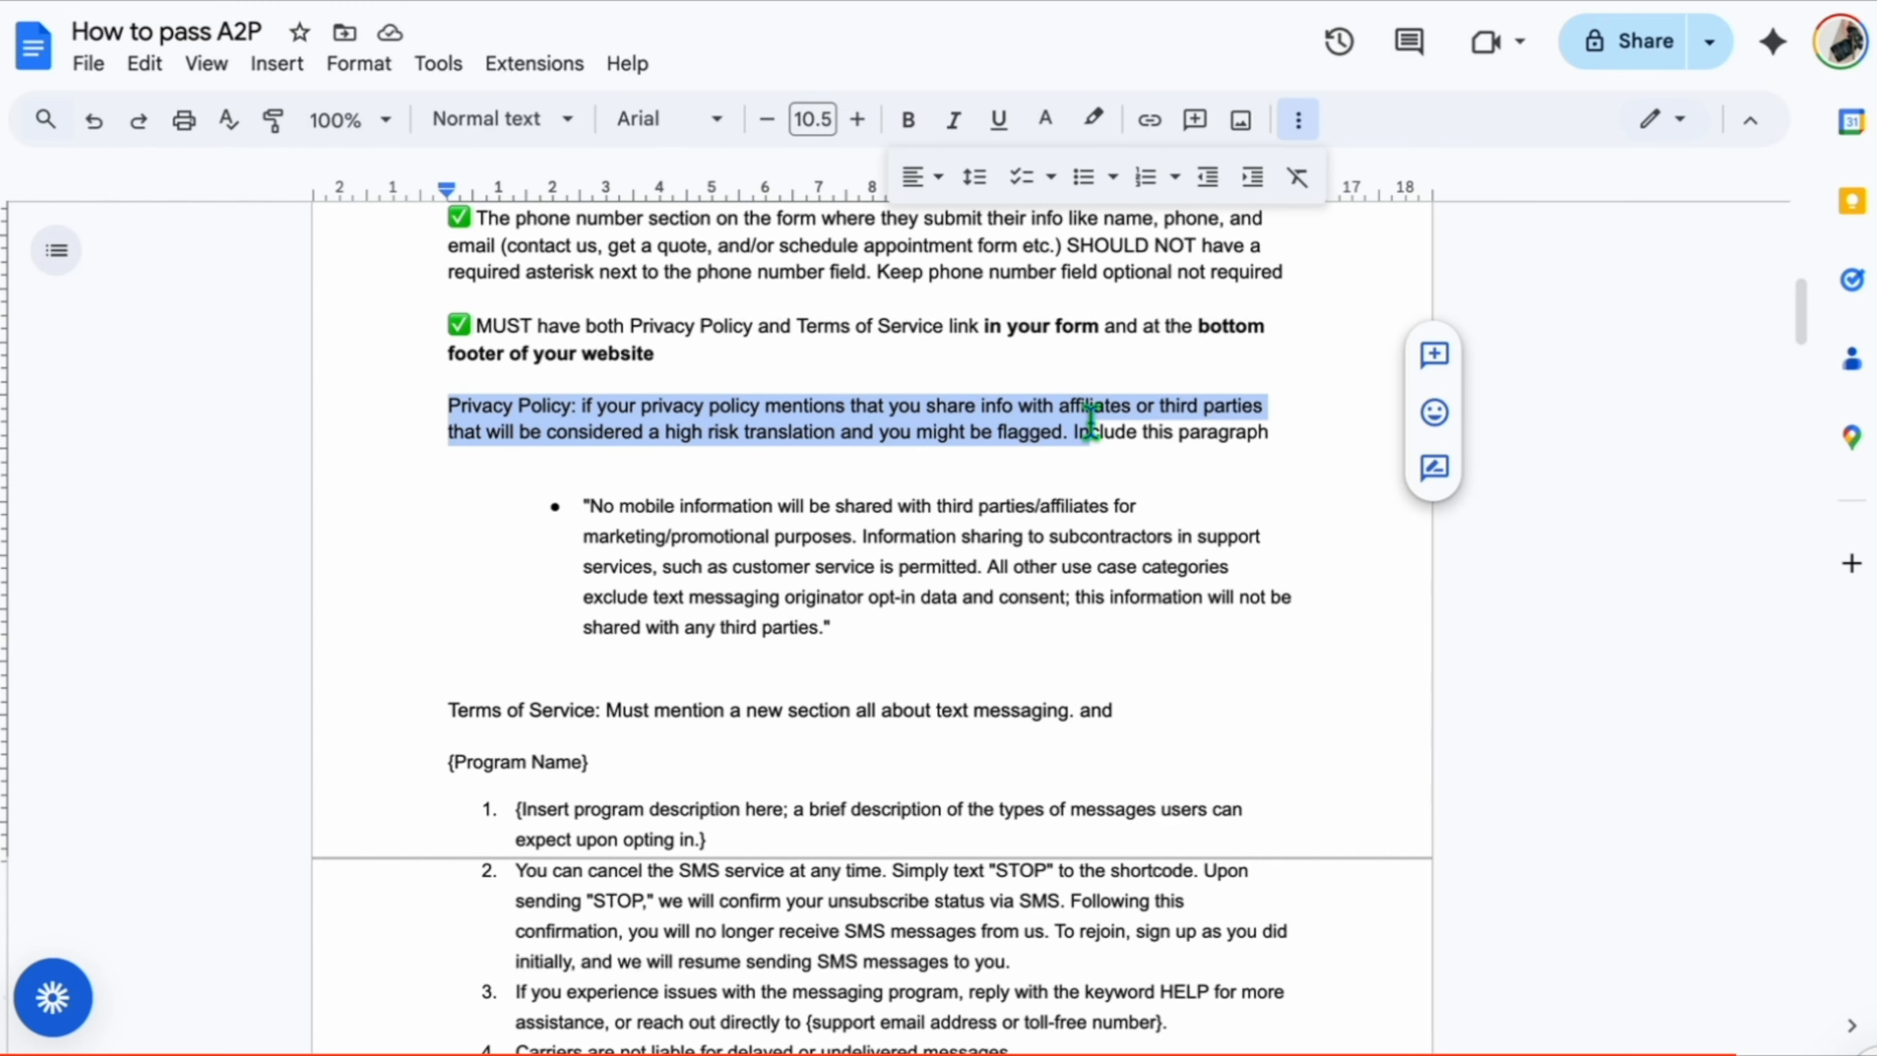
{"action": "left_click", "coordinate": [1103, 429]}
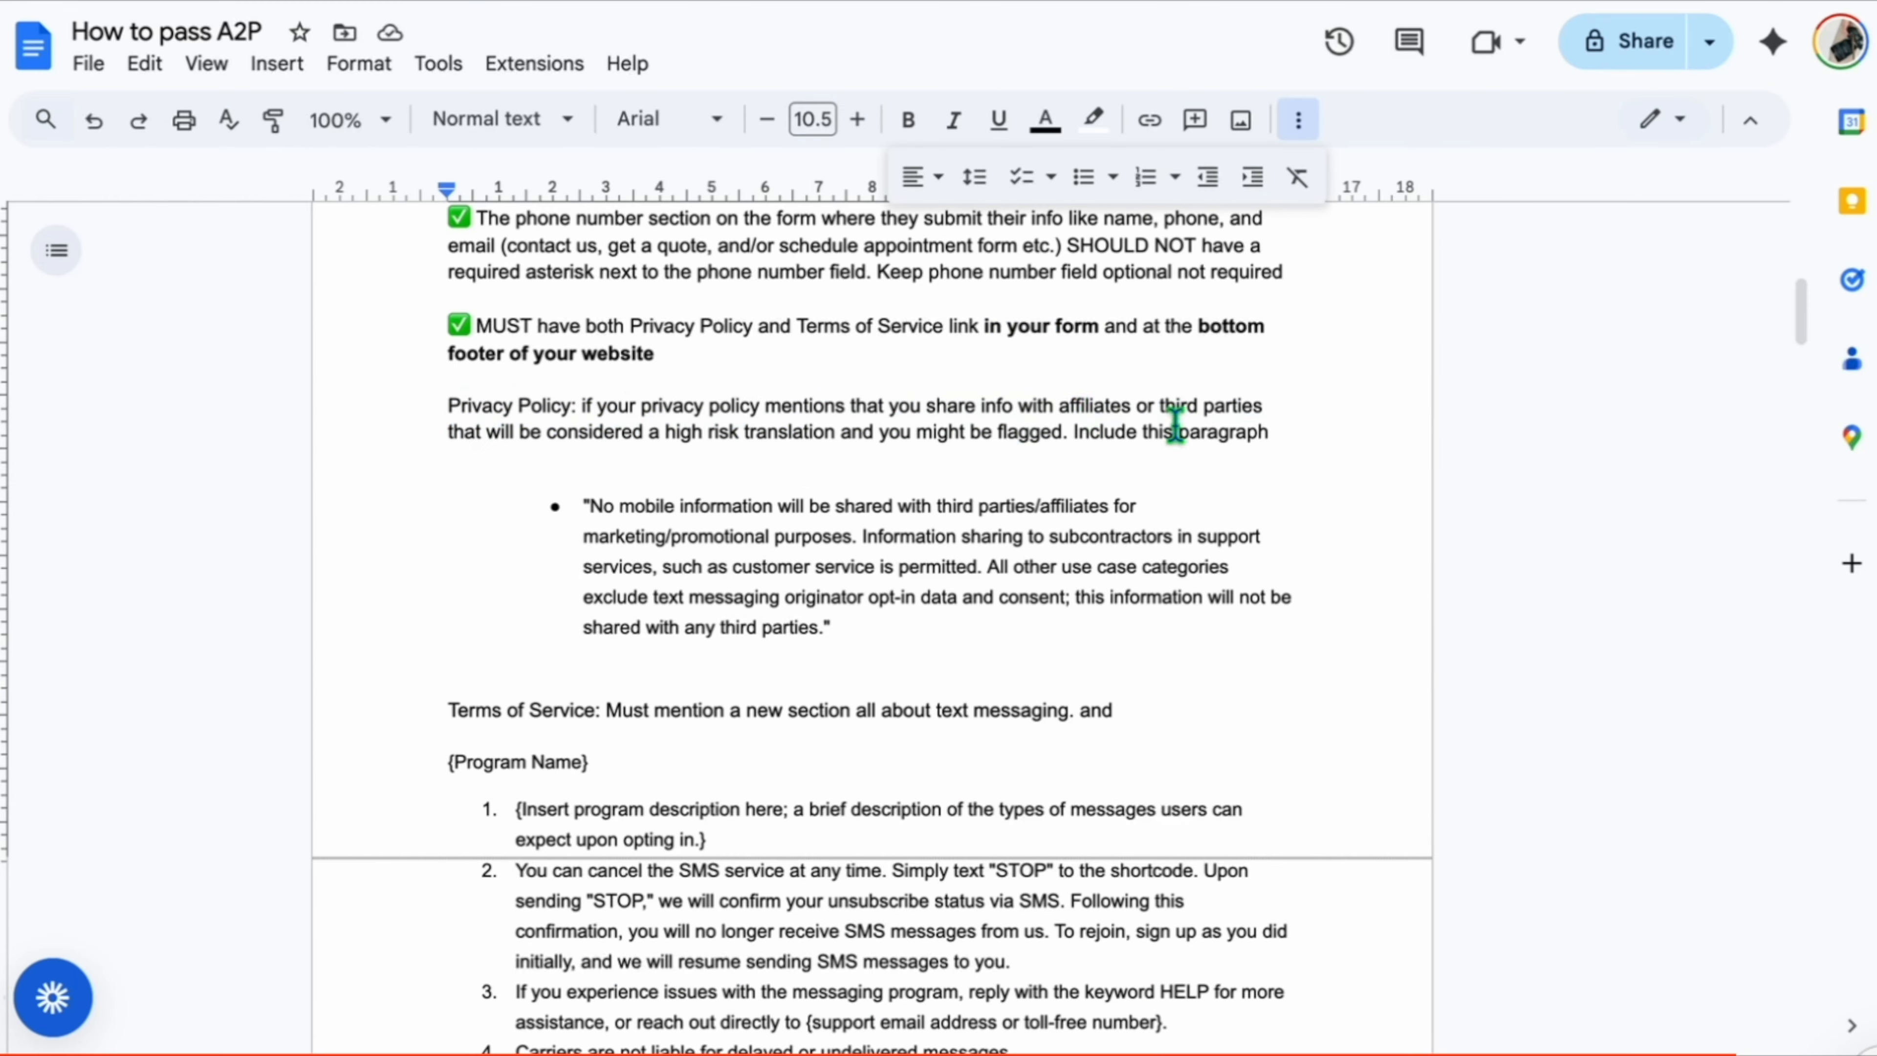
{"action": "left_click", "coordinate": [741, 470]}
{"action": "left_click_drag", "start_coordinate": [873, 623], "coordinate": [583, 515]}
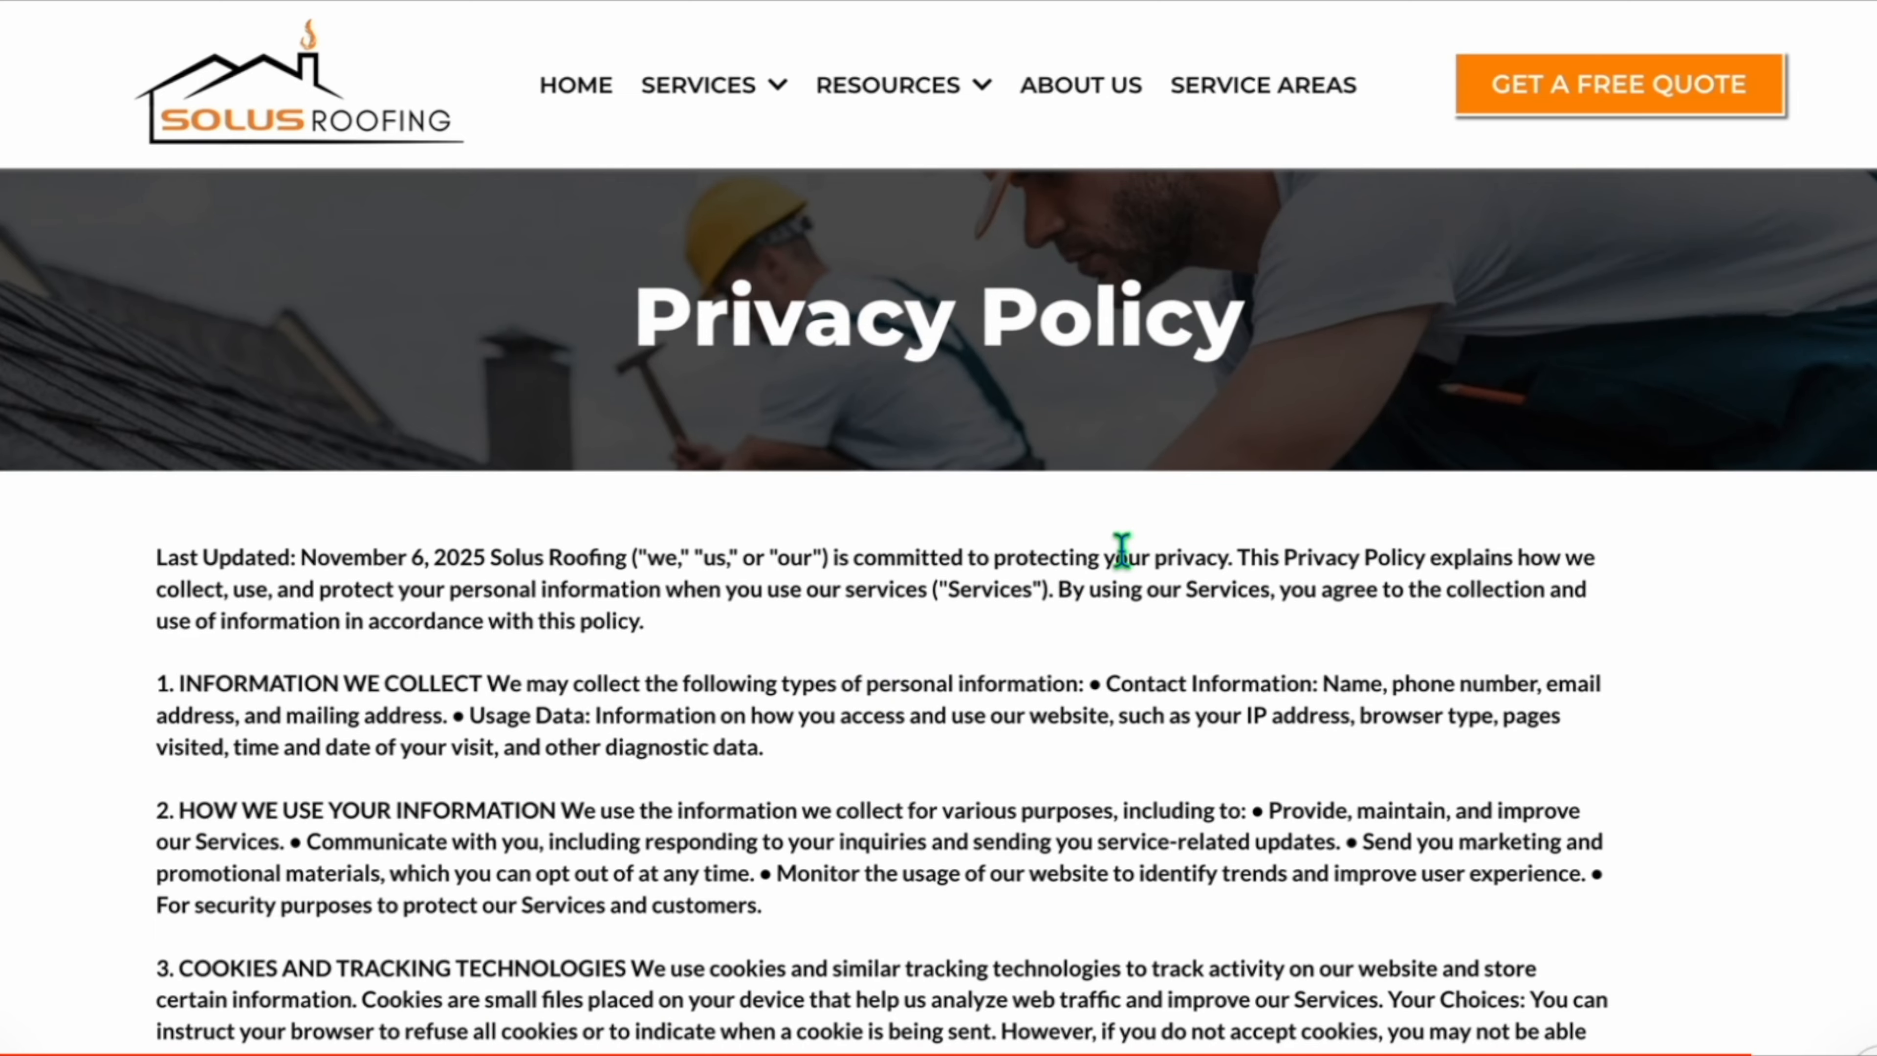
Search the live privacy policy page for the words affiliates and share.
{"action": "key", "text": "ctrl+f"}
{"action": "type", "text": "affiliates"}
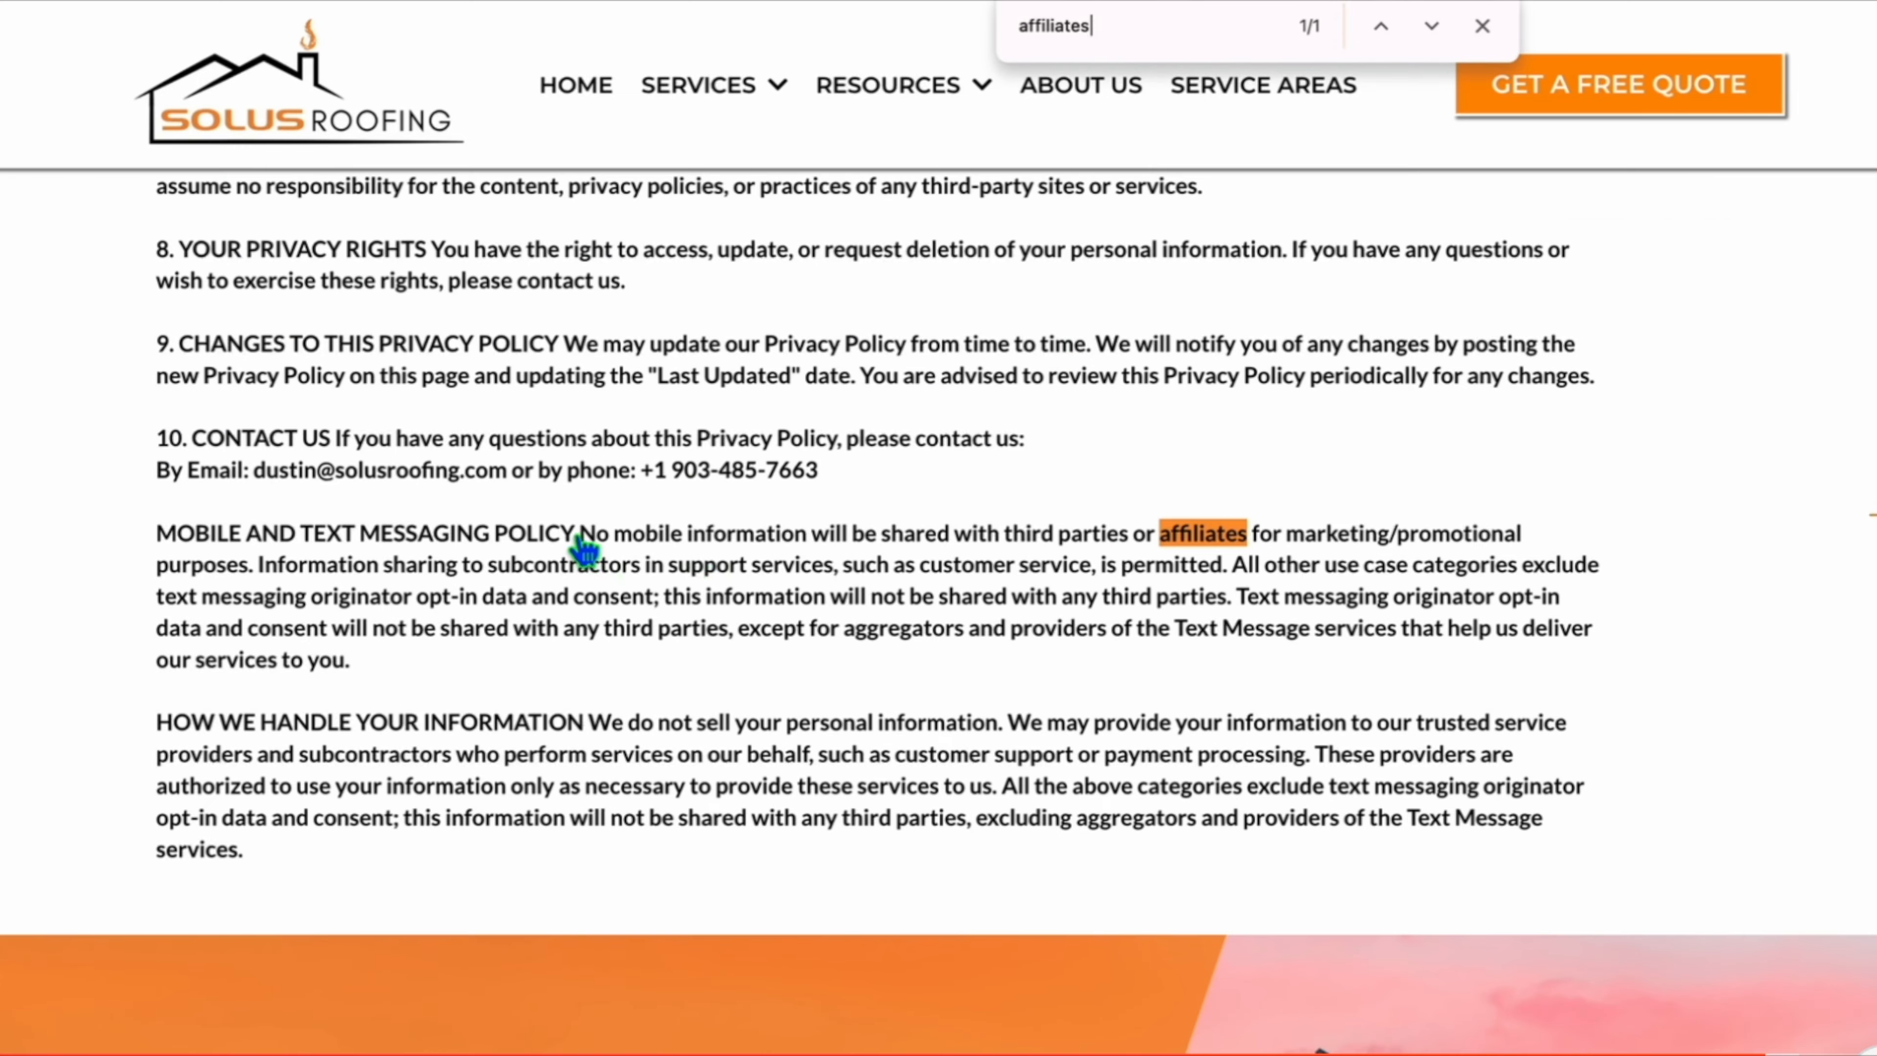
{"action": "scroll", "coordinate": [1157, 238], "scroll_direction": "up", "scroll_amount": 2}
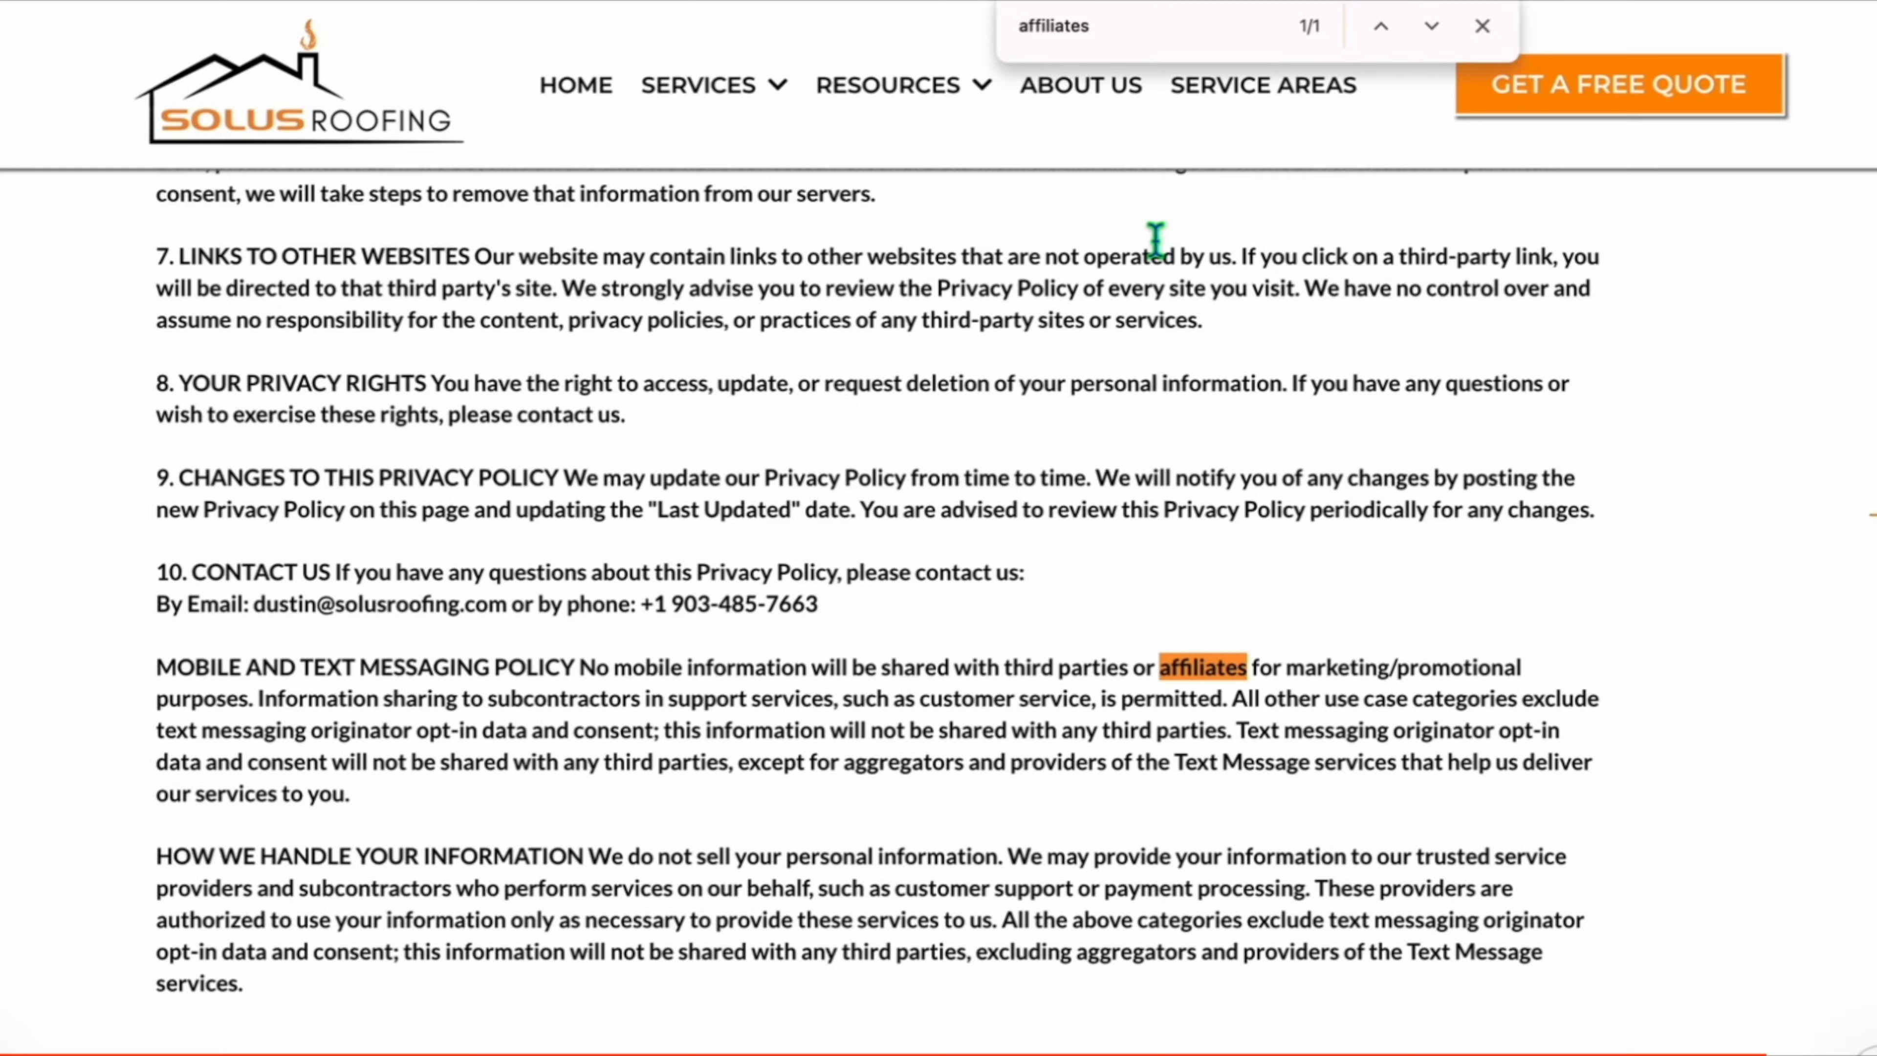
{"action": "key", "text": "ctrl+a"}
{"action": "key", "text": "BackSpace"}
{"action": "type", "text": "share"}
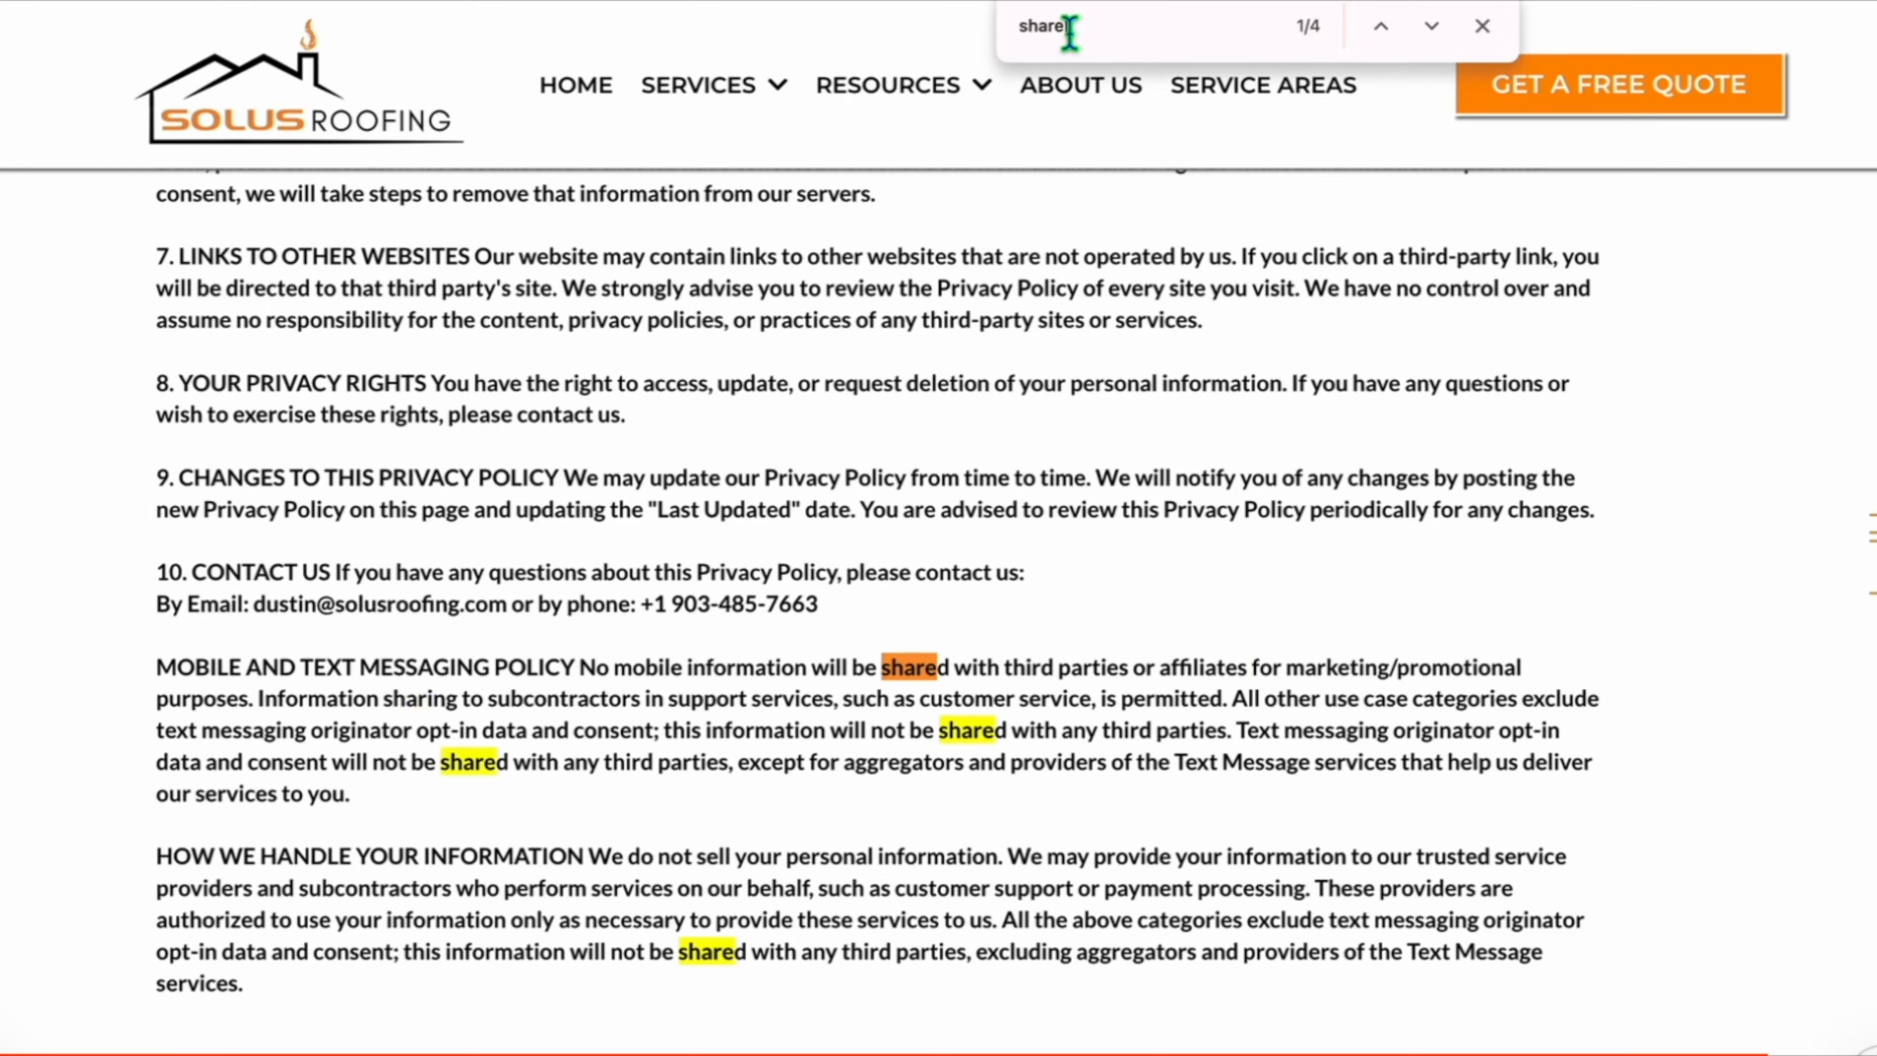
{"action": "scroll", "coordinate": [1160, 414], "scroll_direction": "up", "scroll_amount": 6}
{"action": "scroll", "coordinate": [1175, 474], "scroll_direction": "down", "scroll_amount": 9}
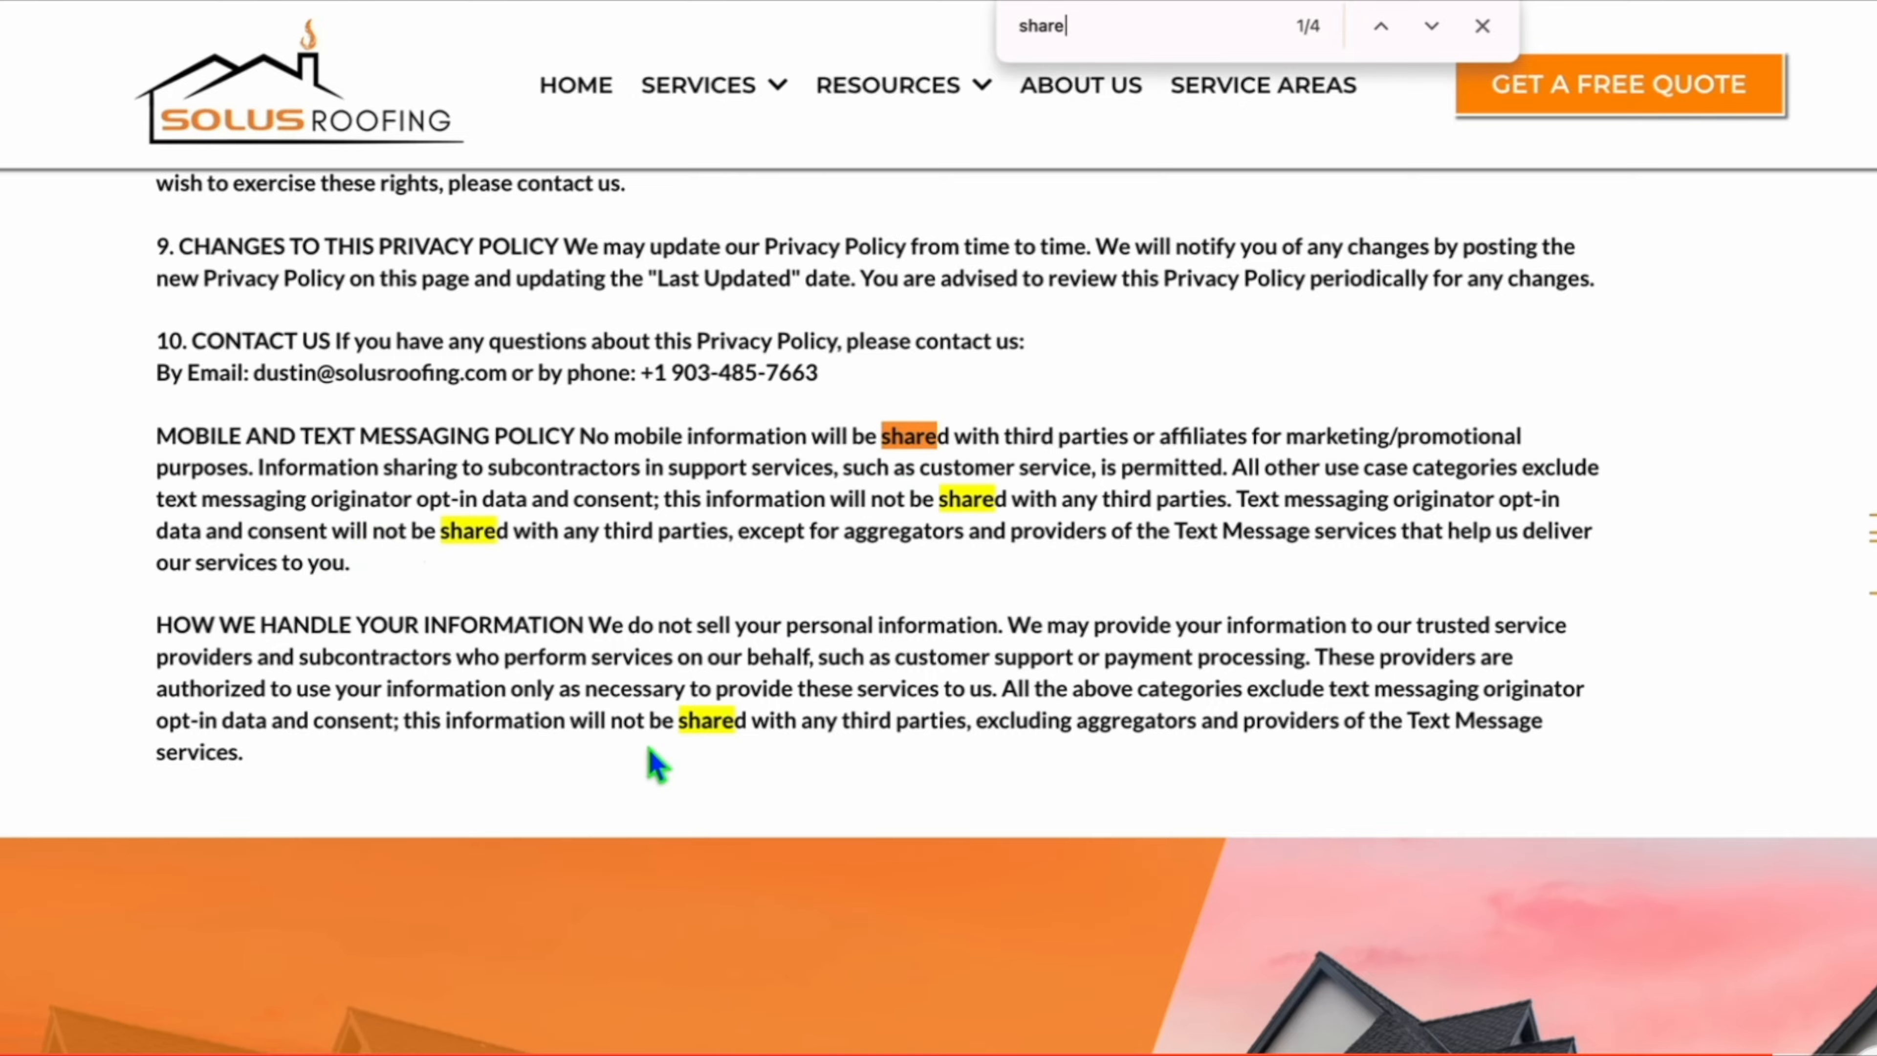
{"action": "scroll", "coordinate": [1250, 185], "scroll_direction": "up", "scroll_amount": 2}
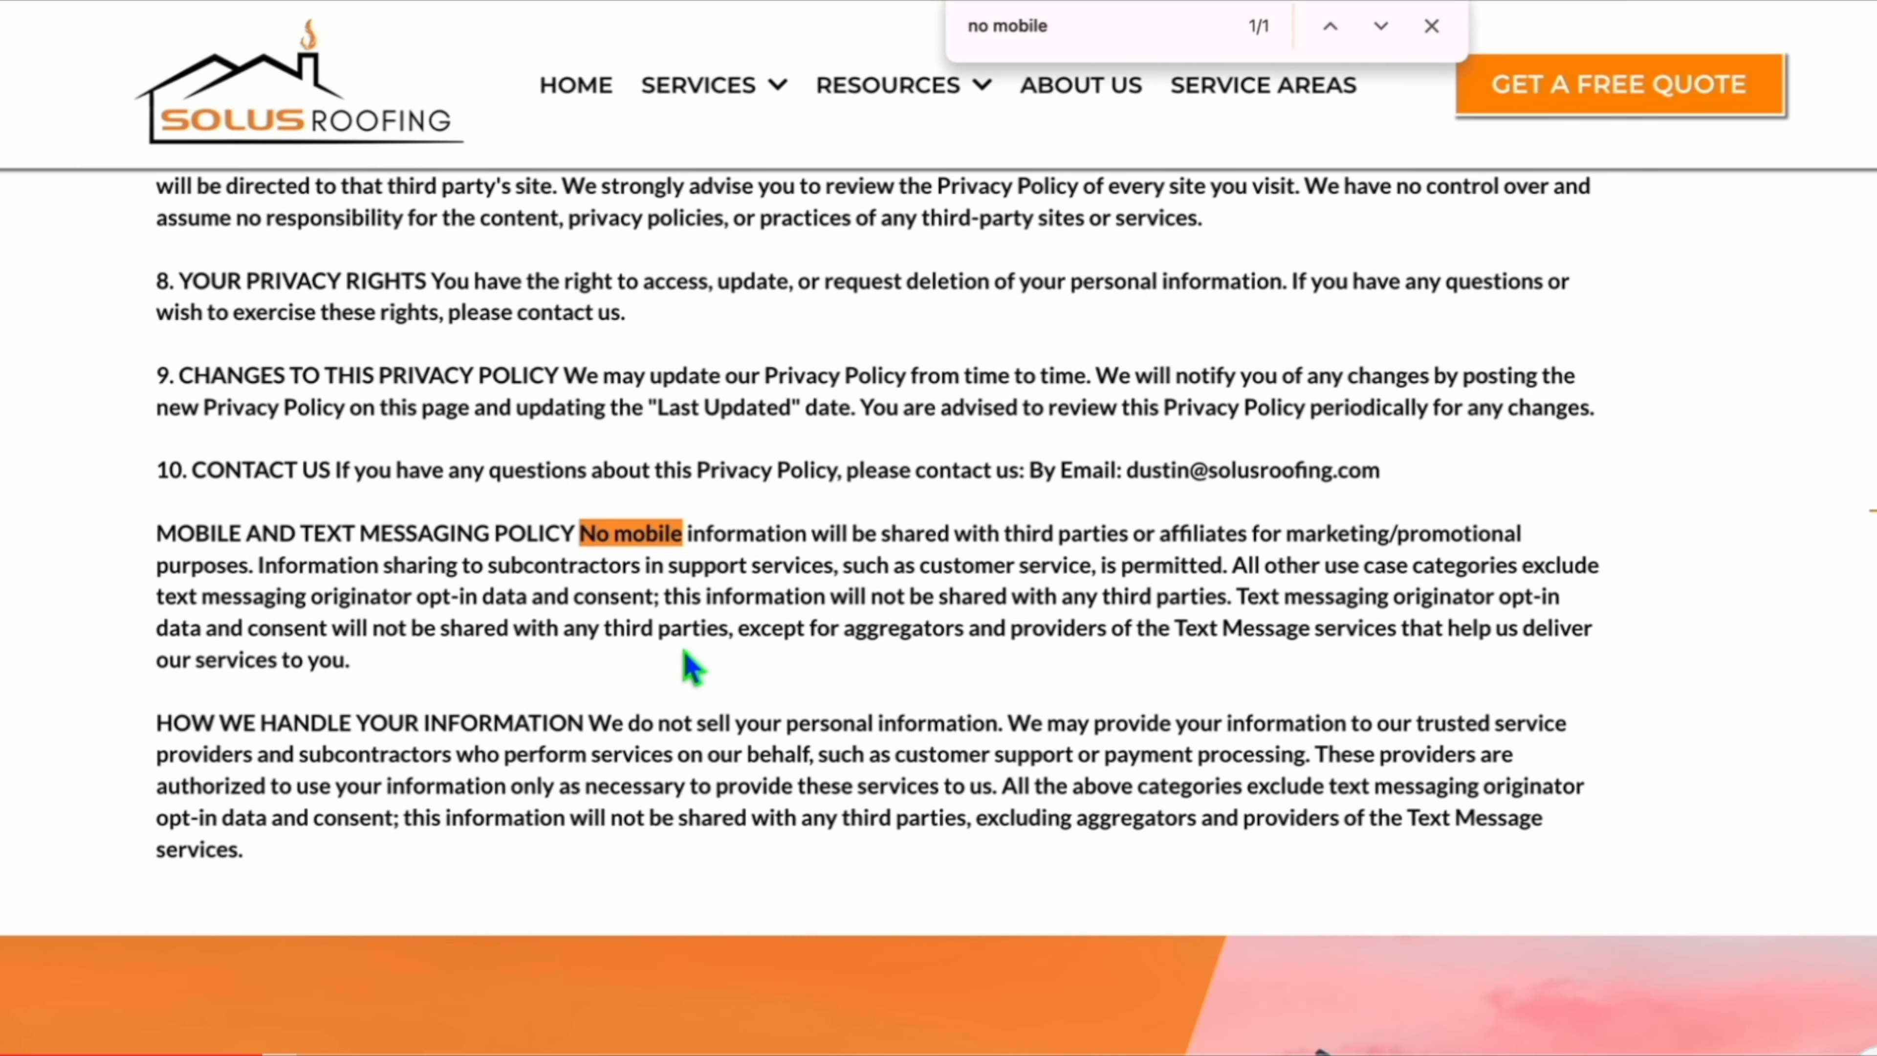
Add "or by phone:" after the contact e-mail in the privacy policy's Contact Us section in the page editor.
{"action": "left_click_drag", "start_coordinate": [1380, 472], "coordinate": [1124, 470]}
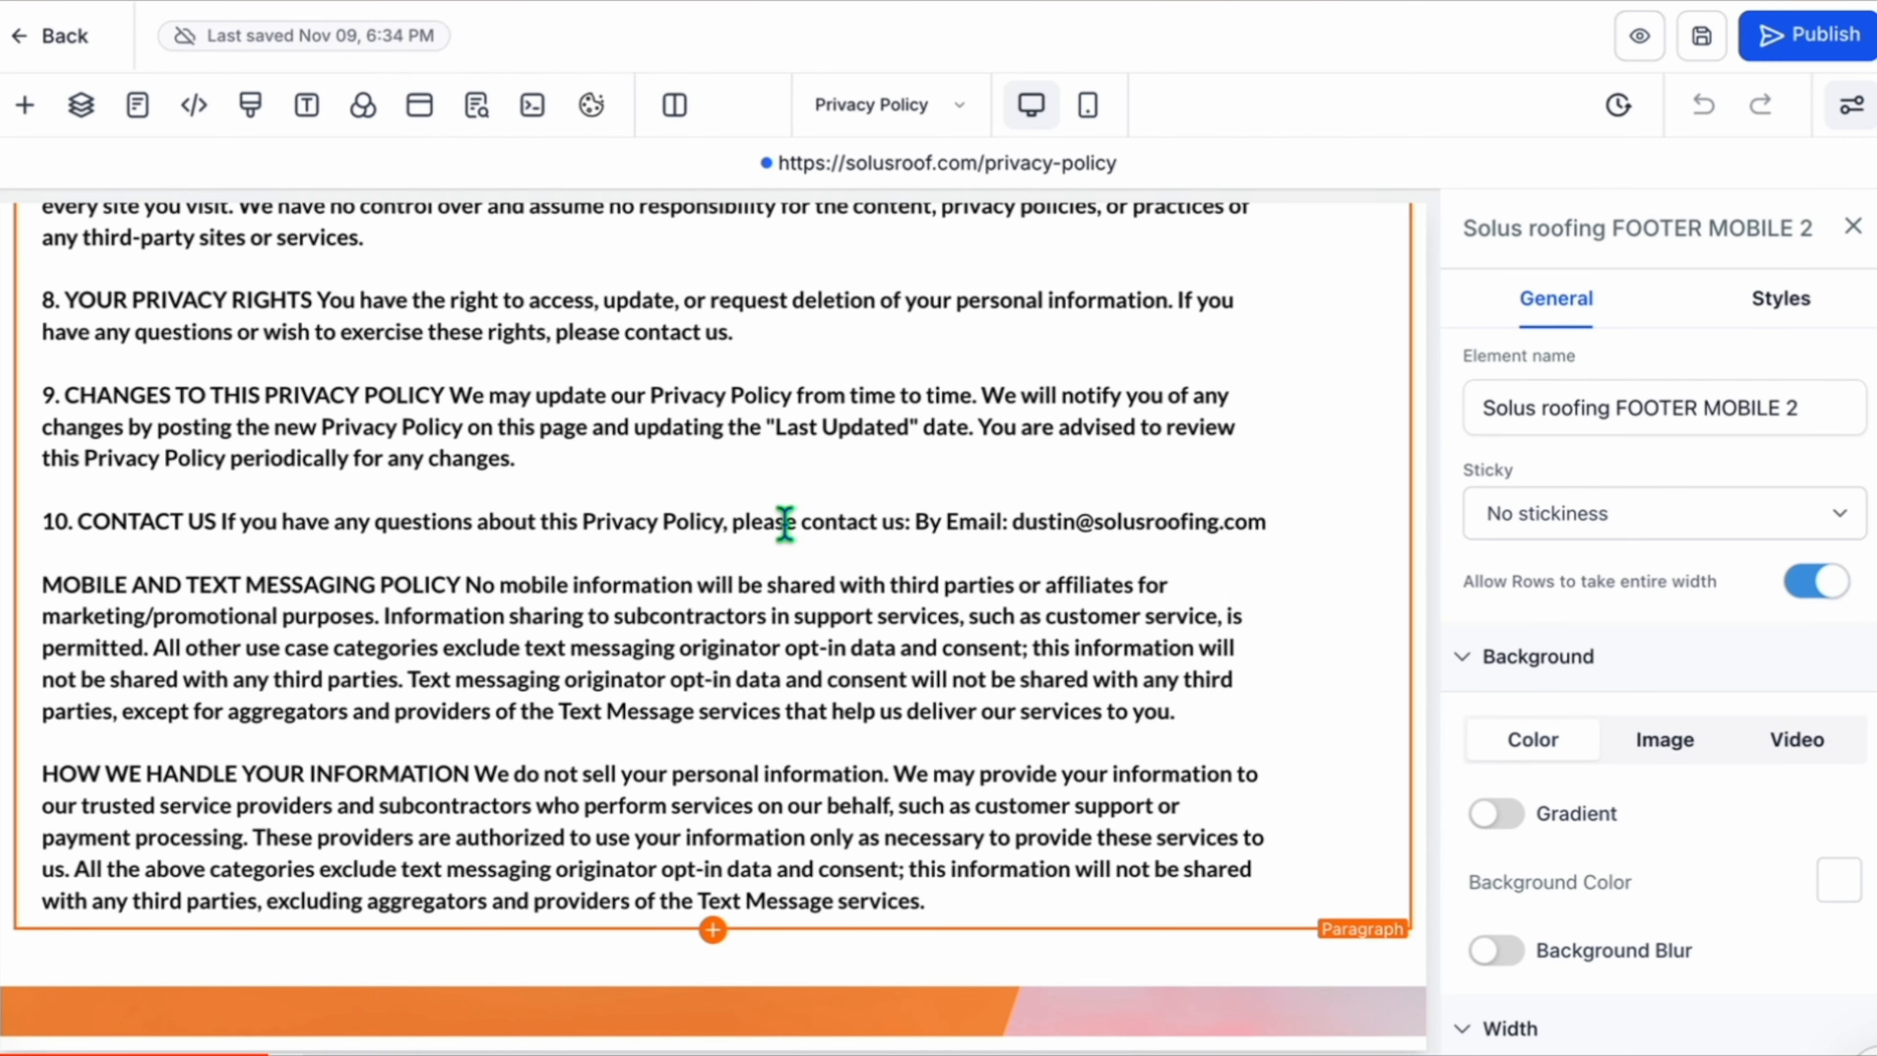
{"action": "left_click", "coordinate": [918, 522]}
{"action": "key", "text": "shift+Return"}
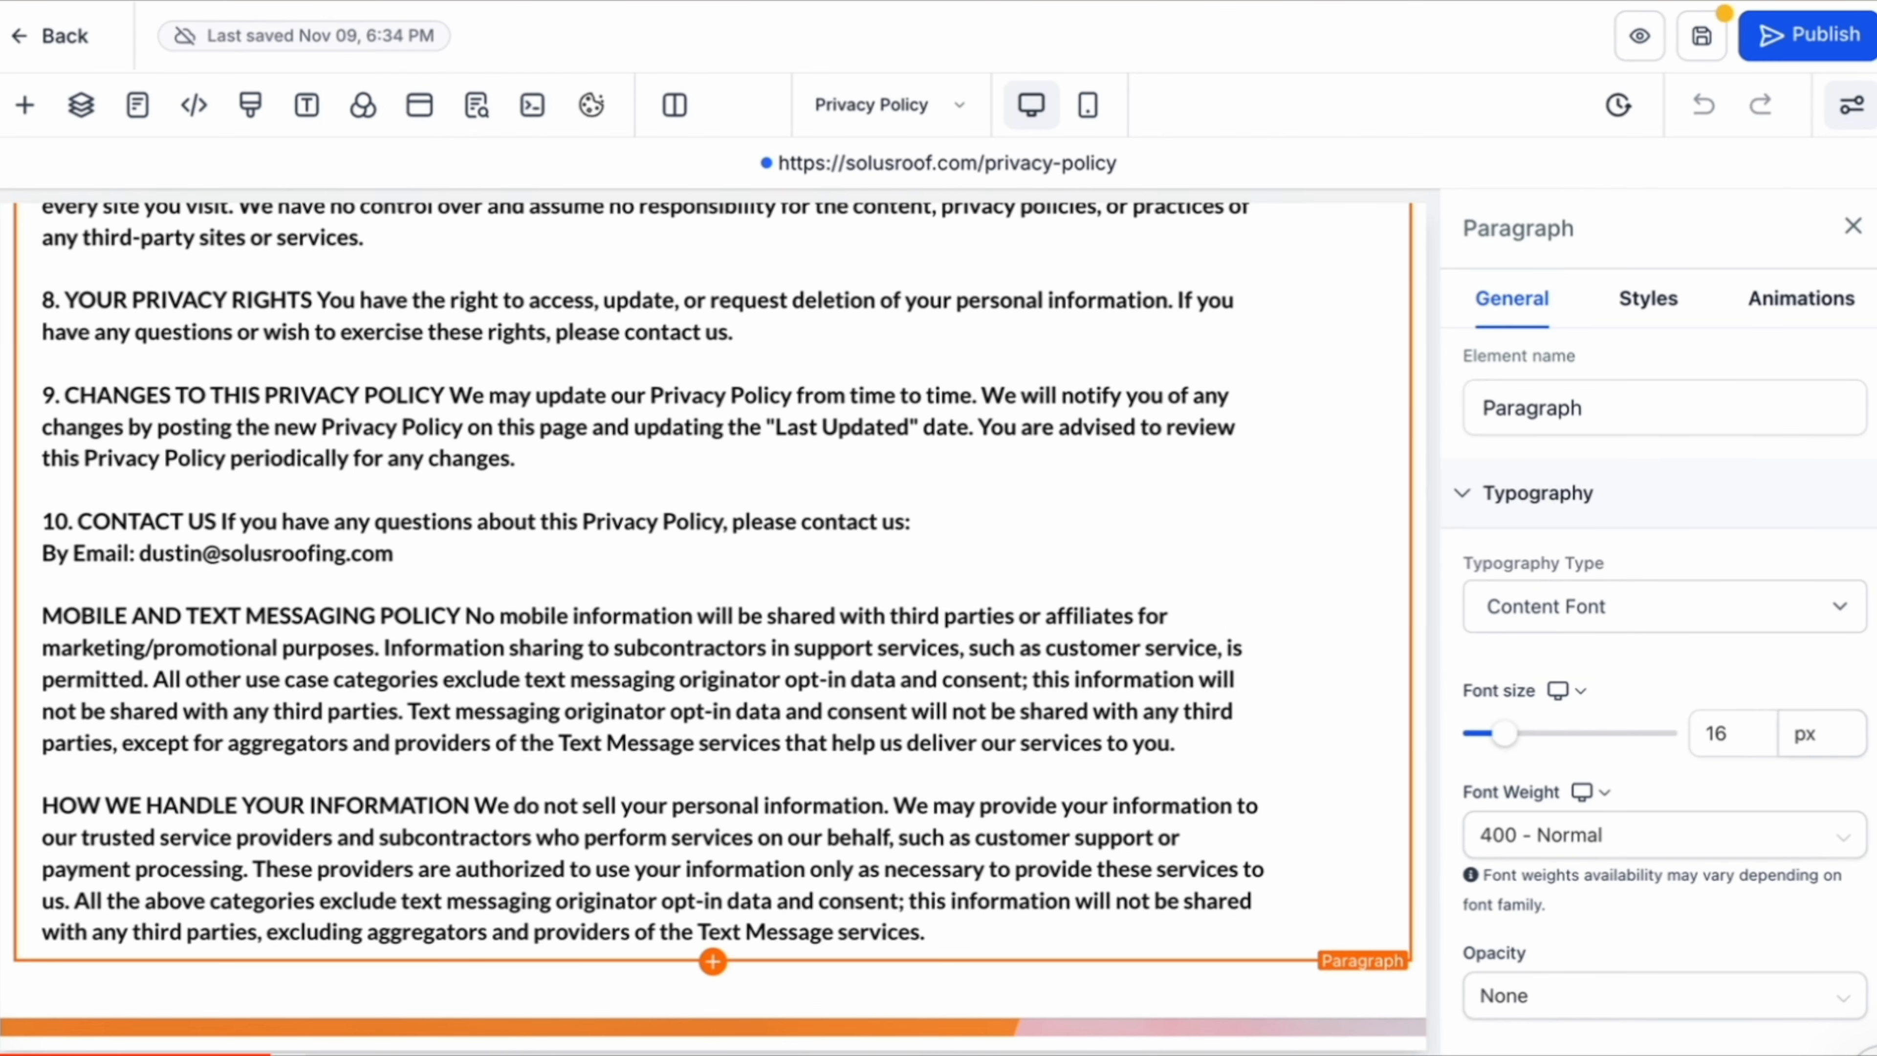
{"action": "type", "text": "by phone"}
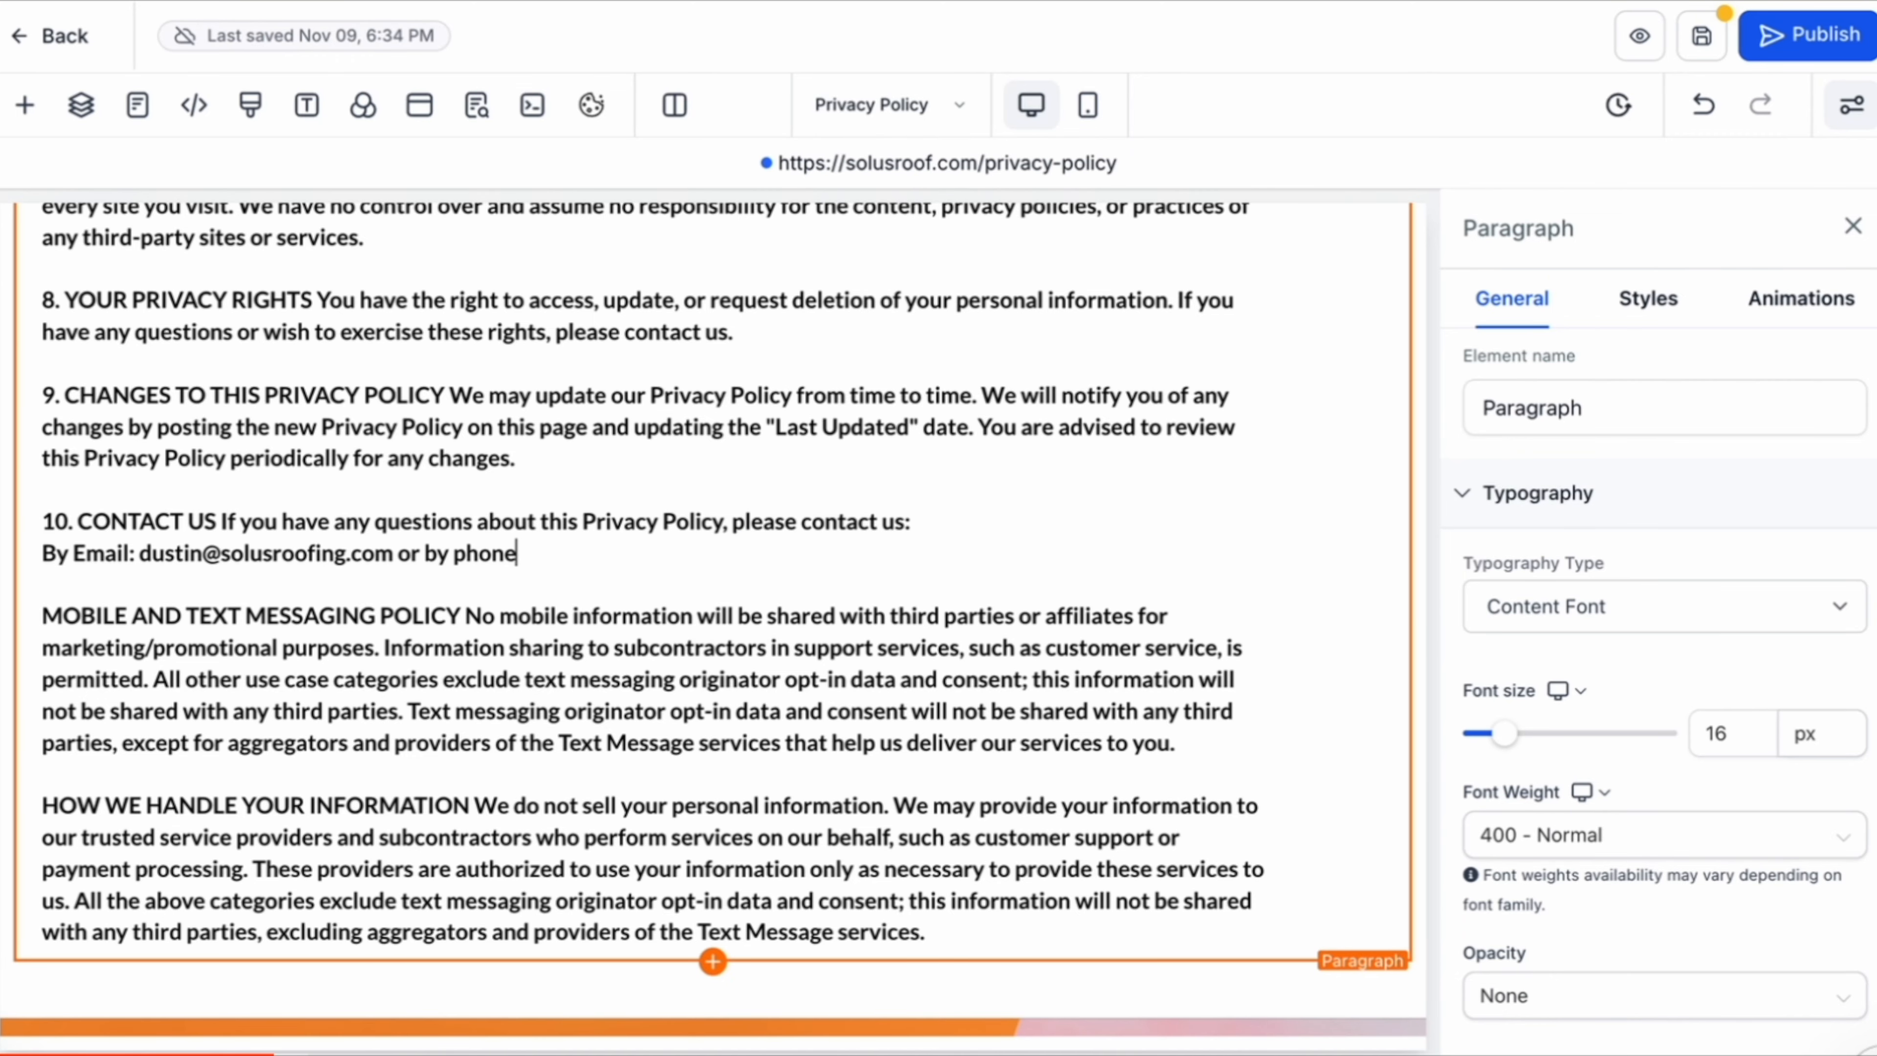
{"action": "type", "text": ":"}
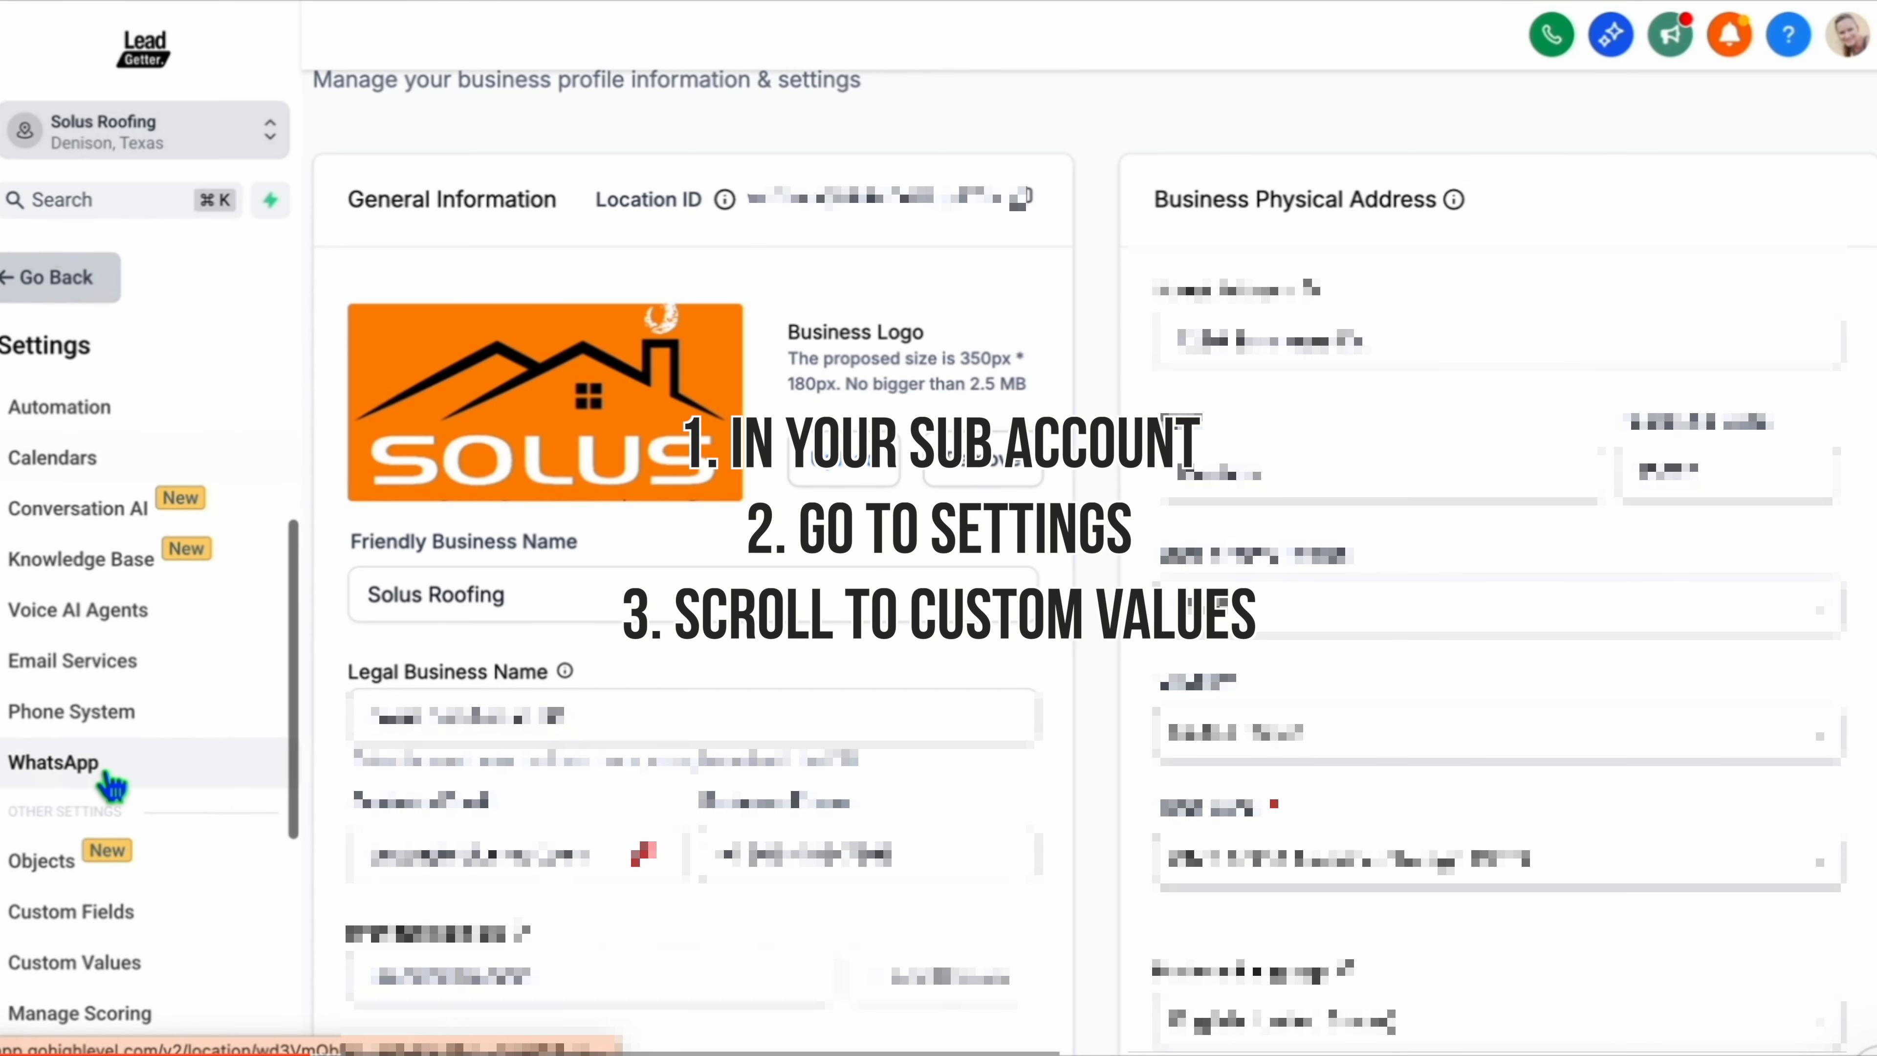
Open the Custom Values section of the sub-account settings.
{"action": "scroll", "coordinate": [111, 785], "scroll_direction": "down", "scroll_amount": 3}
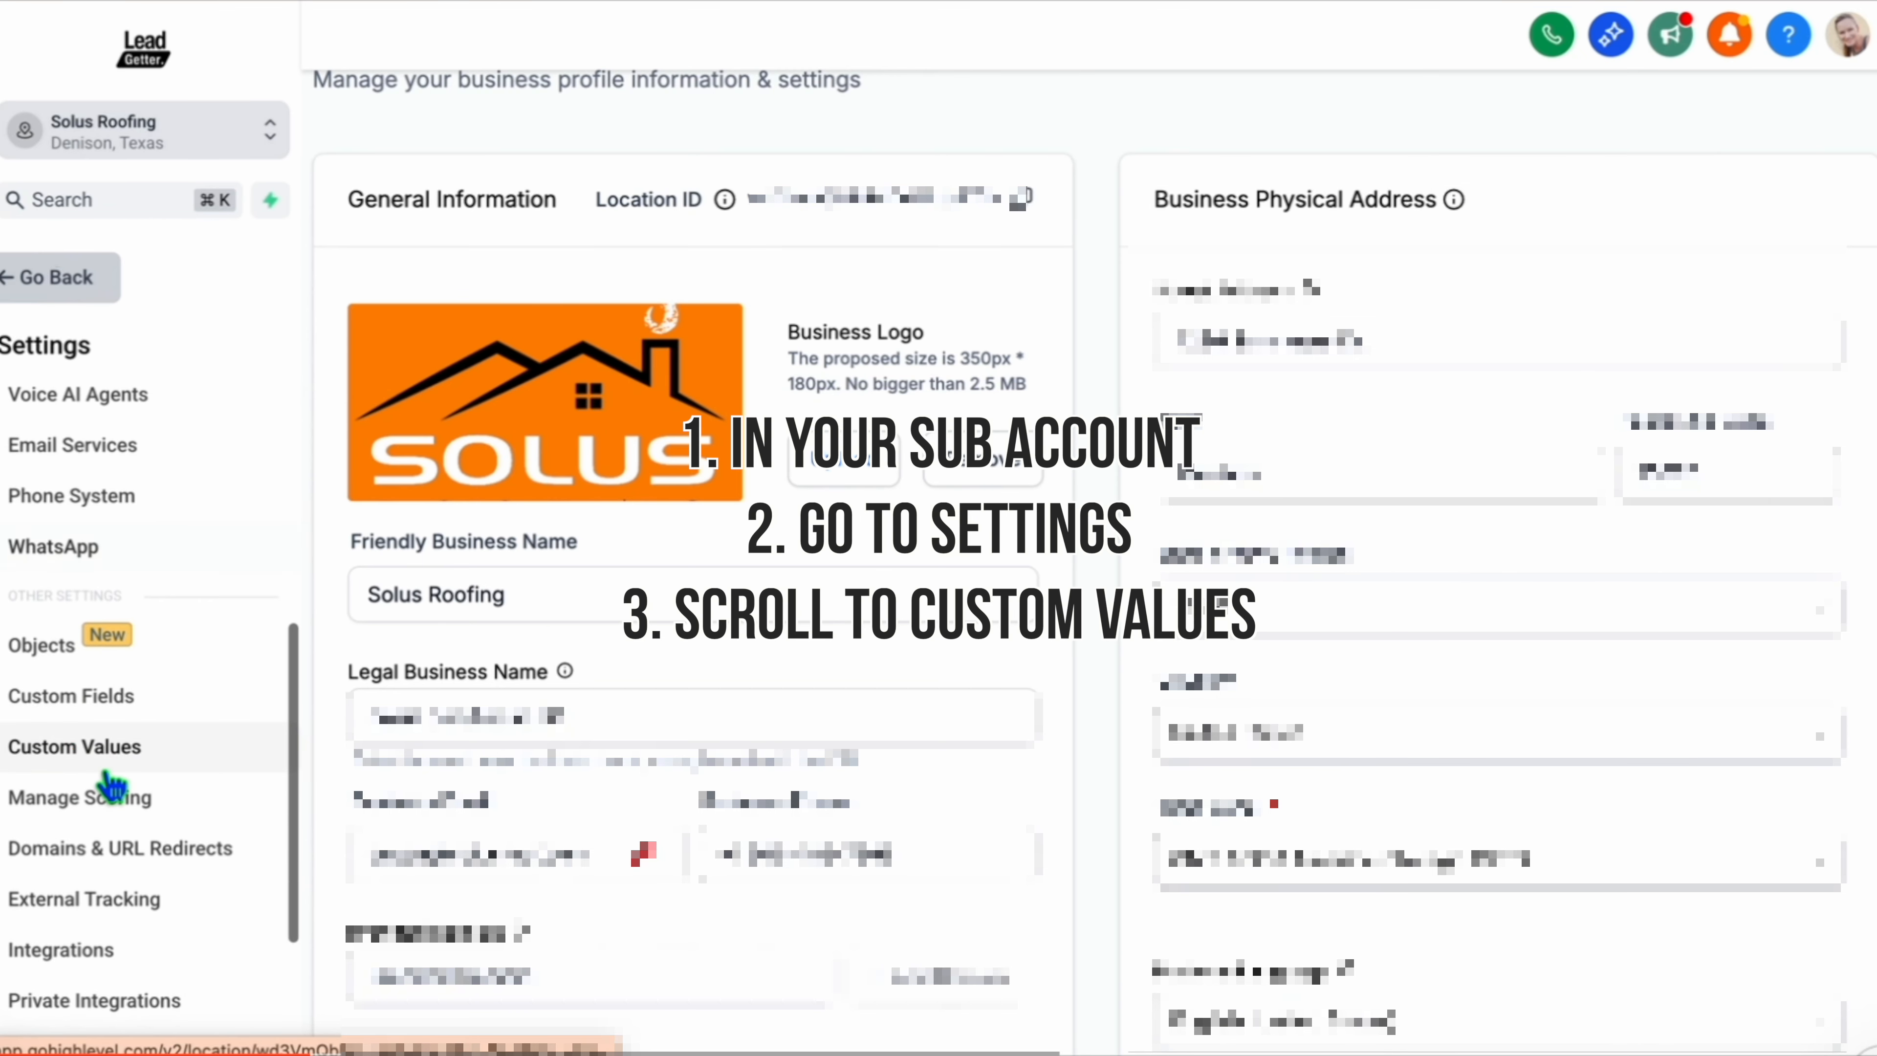
{"action": "left_click", "coordinate": [132, 751]}
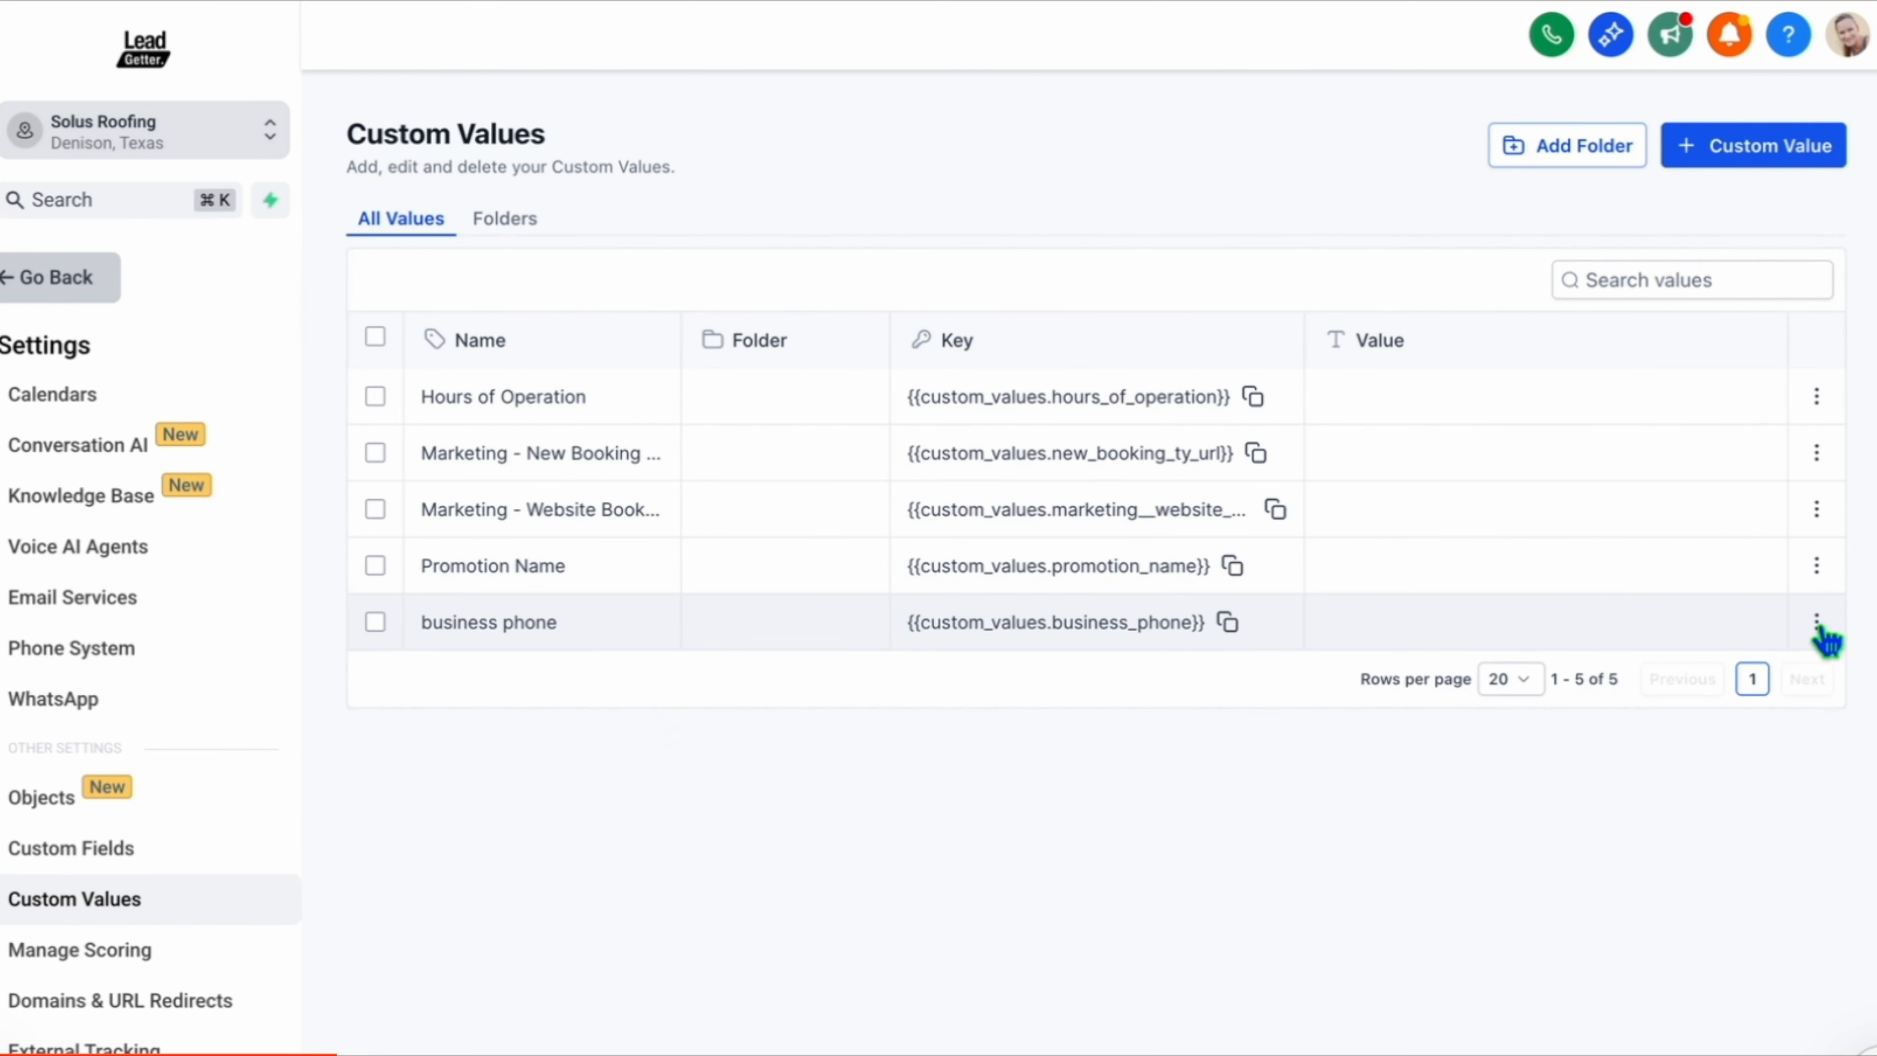
Edit the business phone custom value and set its value to the newly purchased phone number.
{"action": "left_click", "coordinate": [1817, 623]}
{"action": "left_click", "coordinate": [1618, 672]}
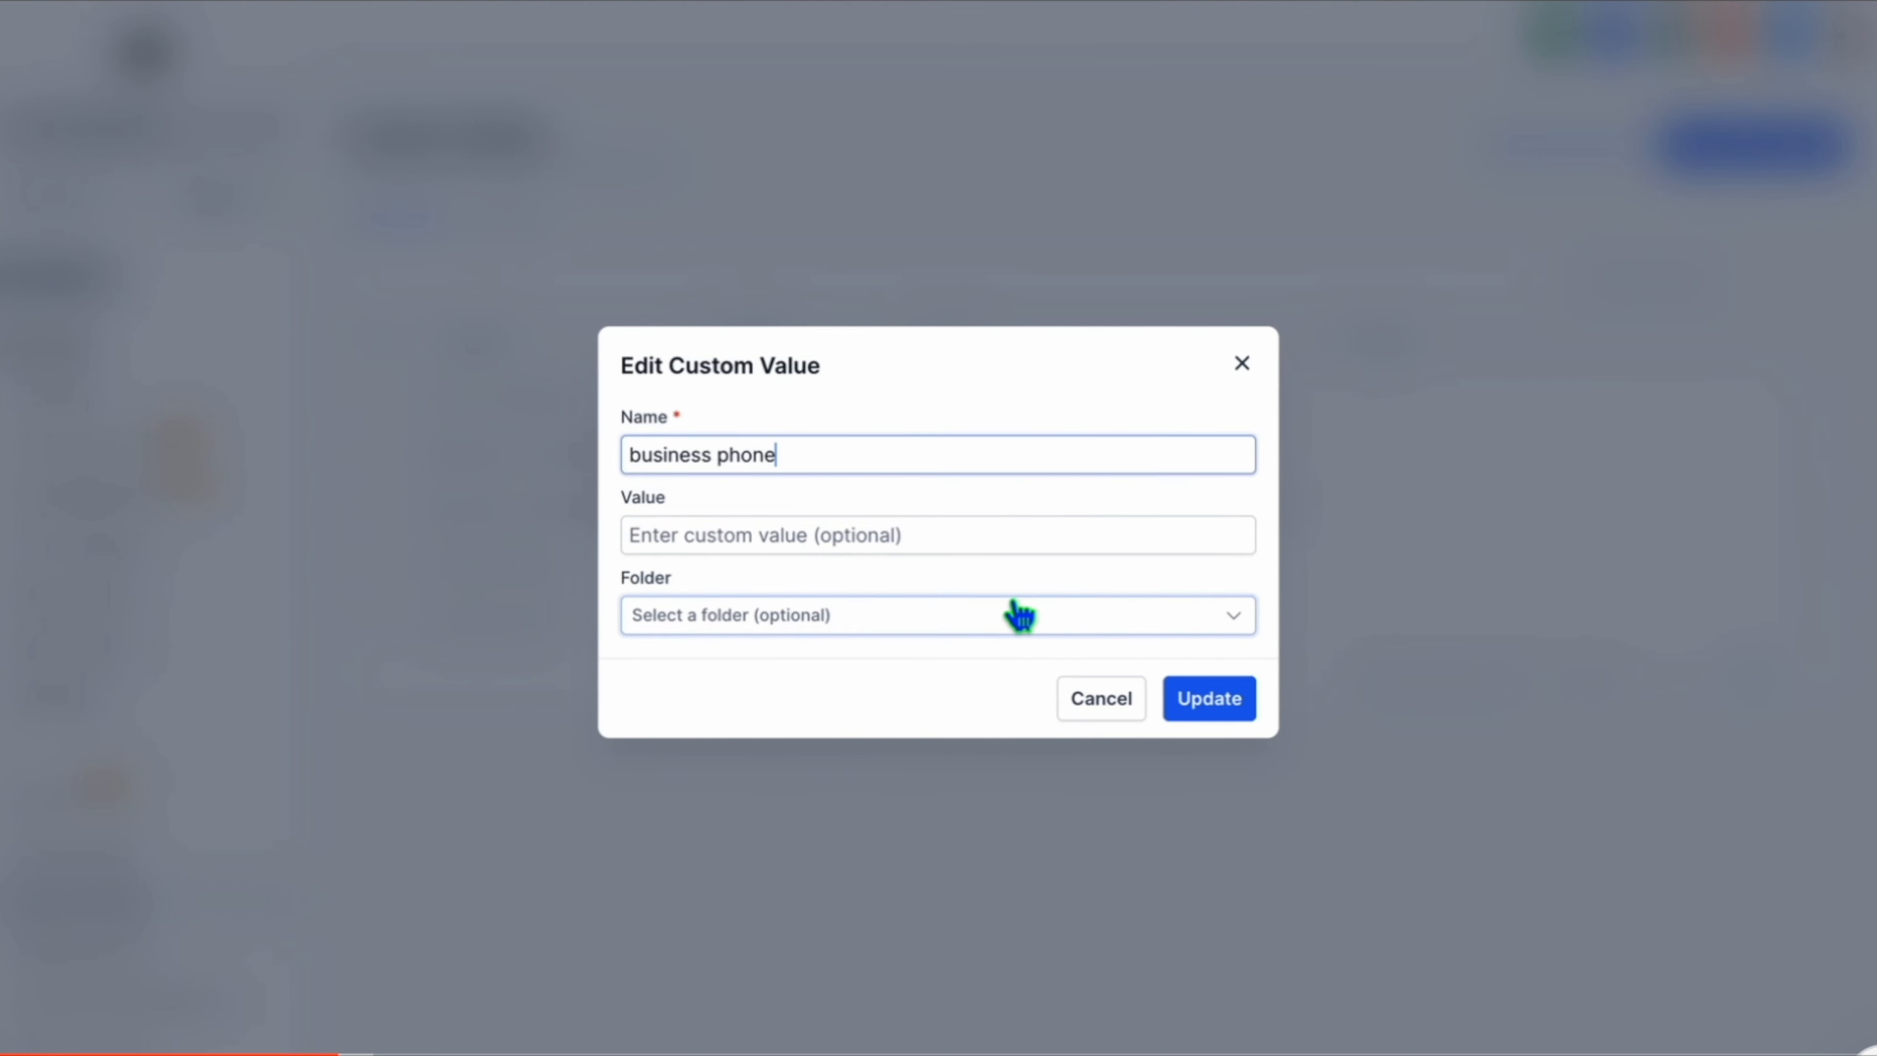
{"action": "left_click", "coordinate": [940, 533]}
{"action": "key", "text": "ctrl+v"}
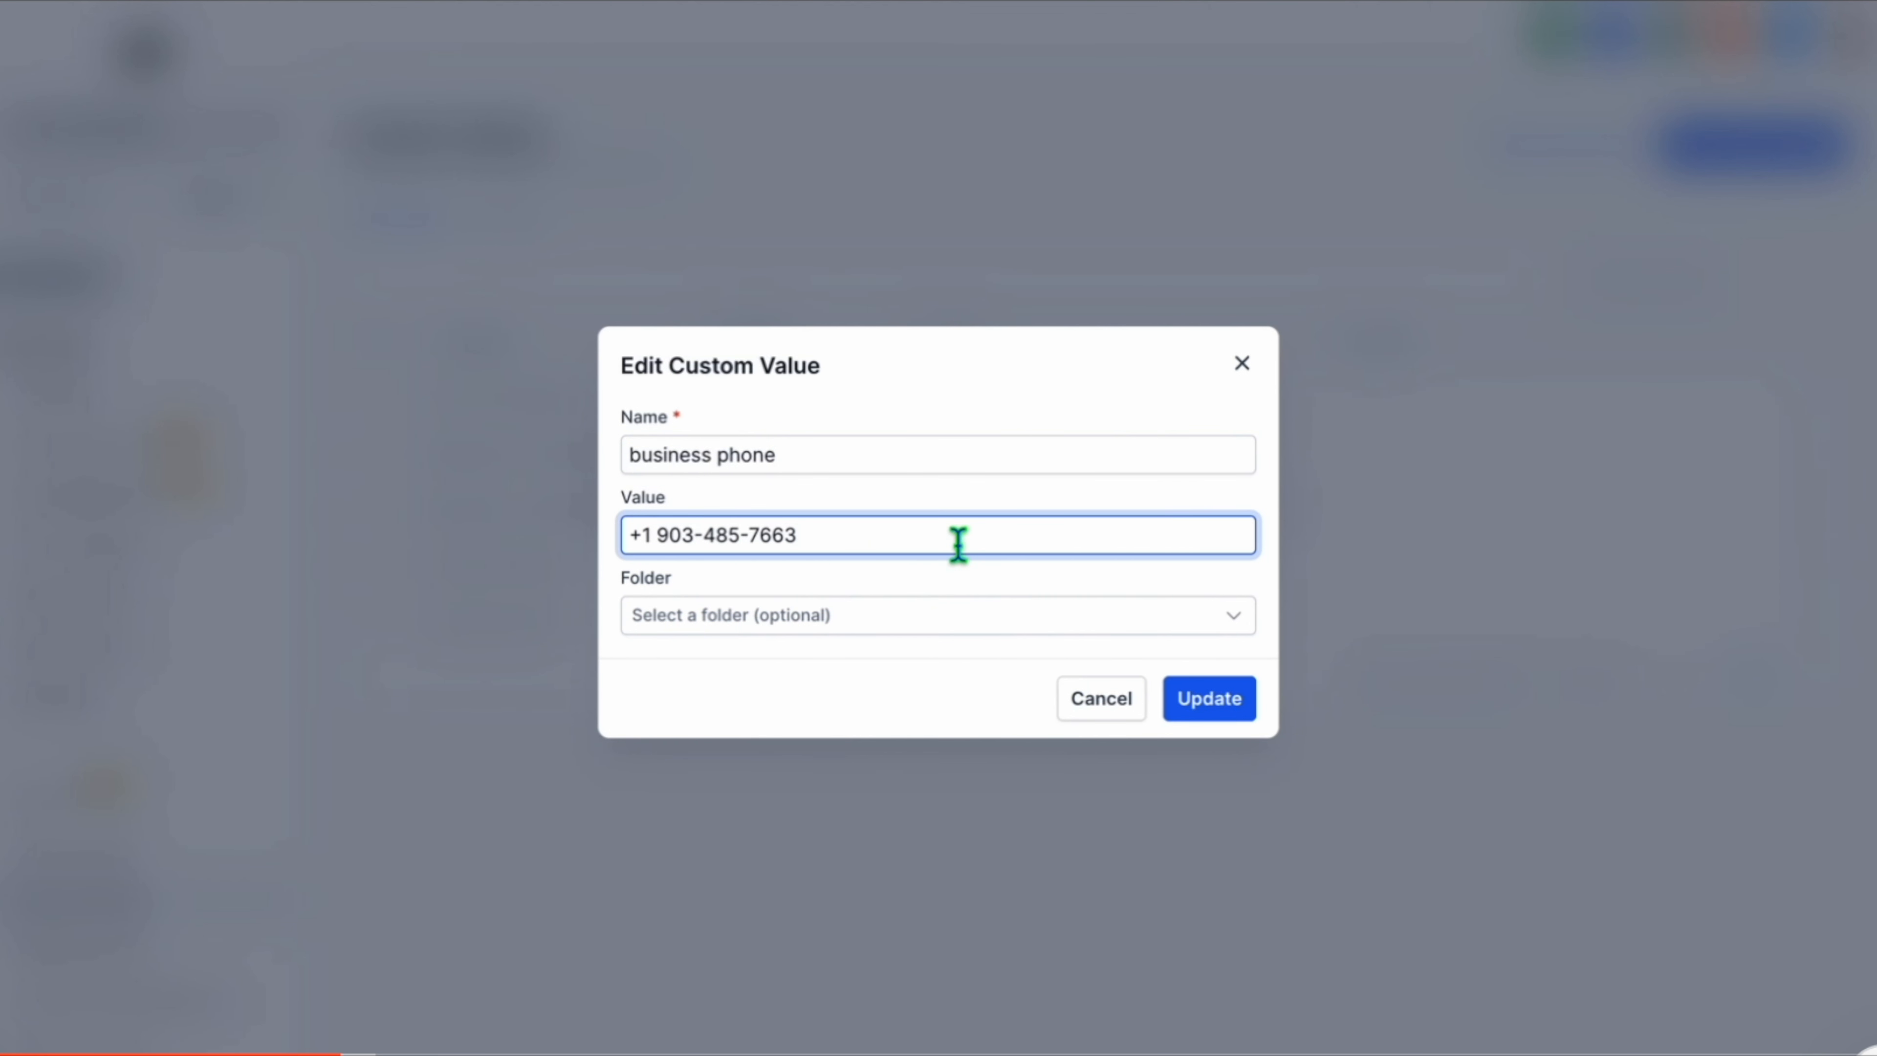
{"action": "left_click", "coordinate": [1210, 701]}
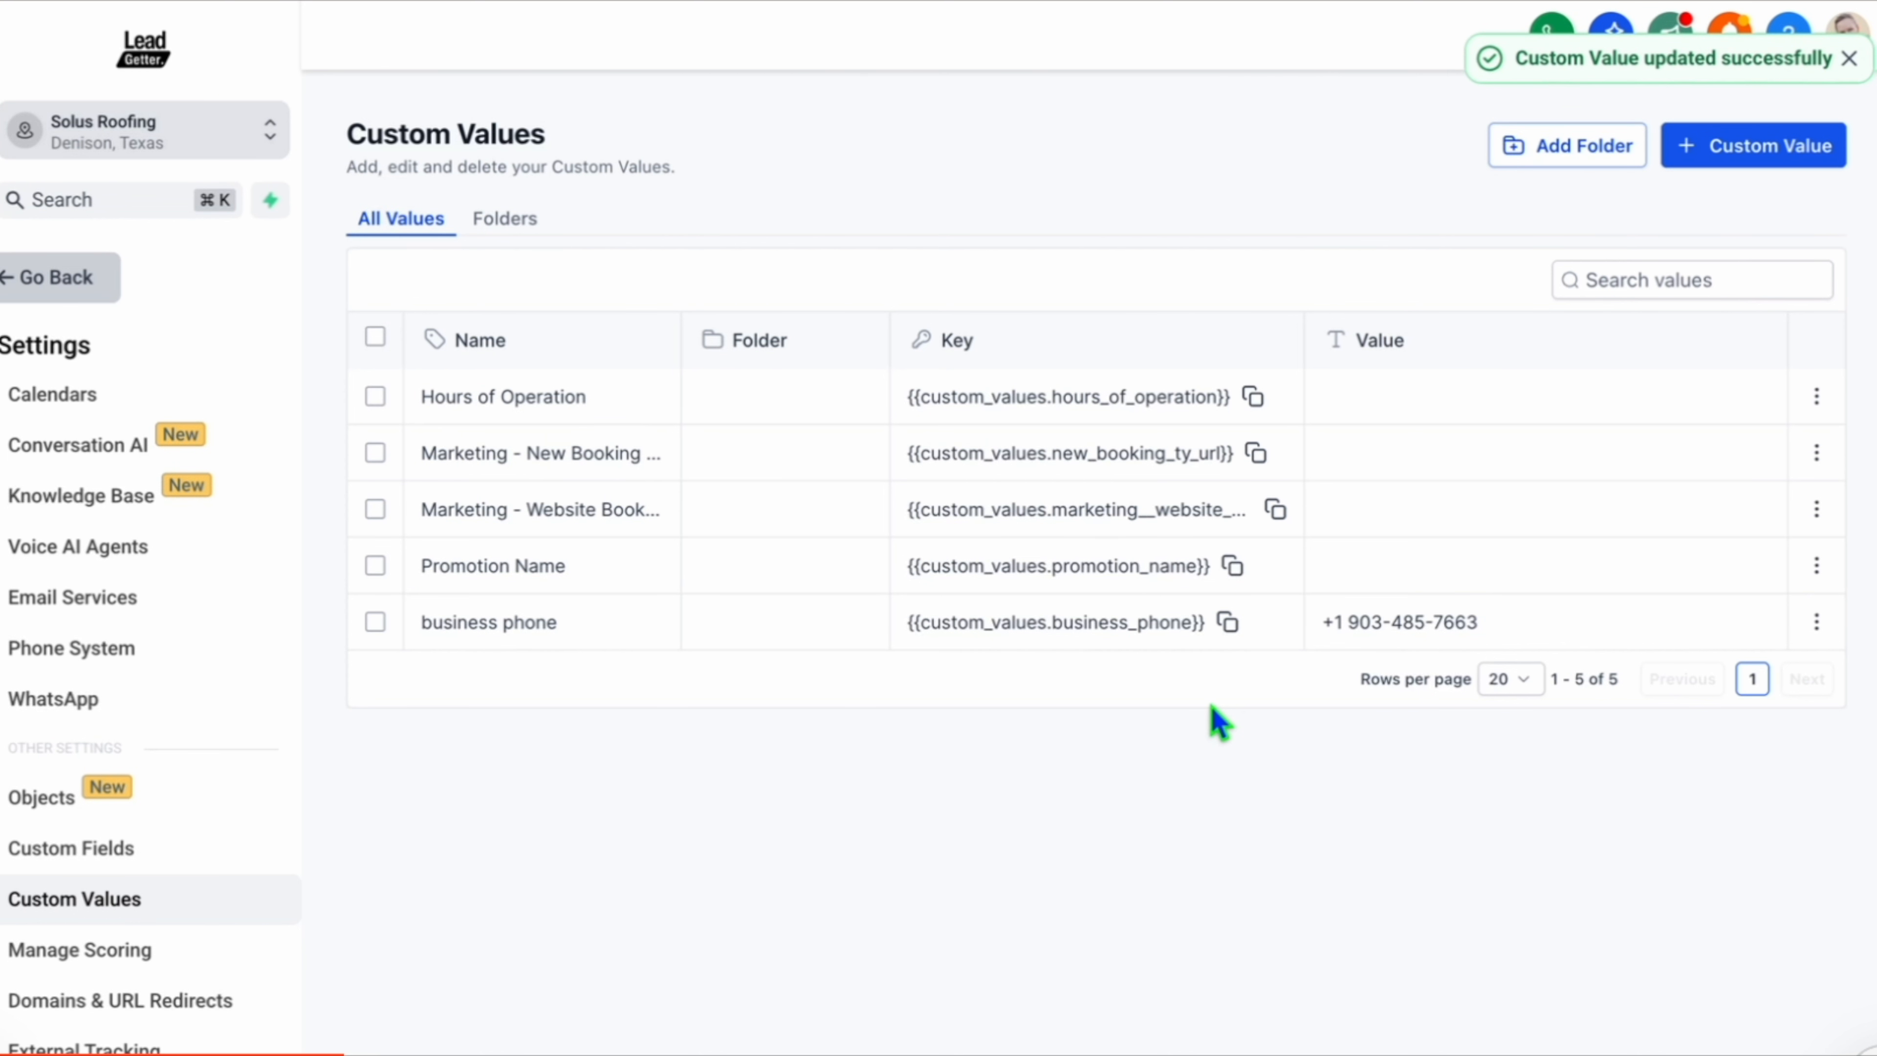
Insert the business_phone custom value key after "or by phone:" in the privacy policy's Contact Us section and publish the page.
{"action": "left_click", "coordinate": [1228, 623]}
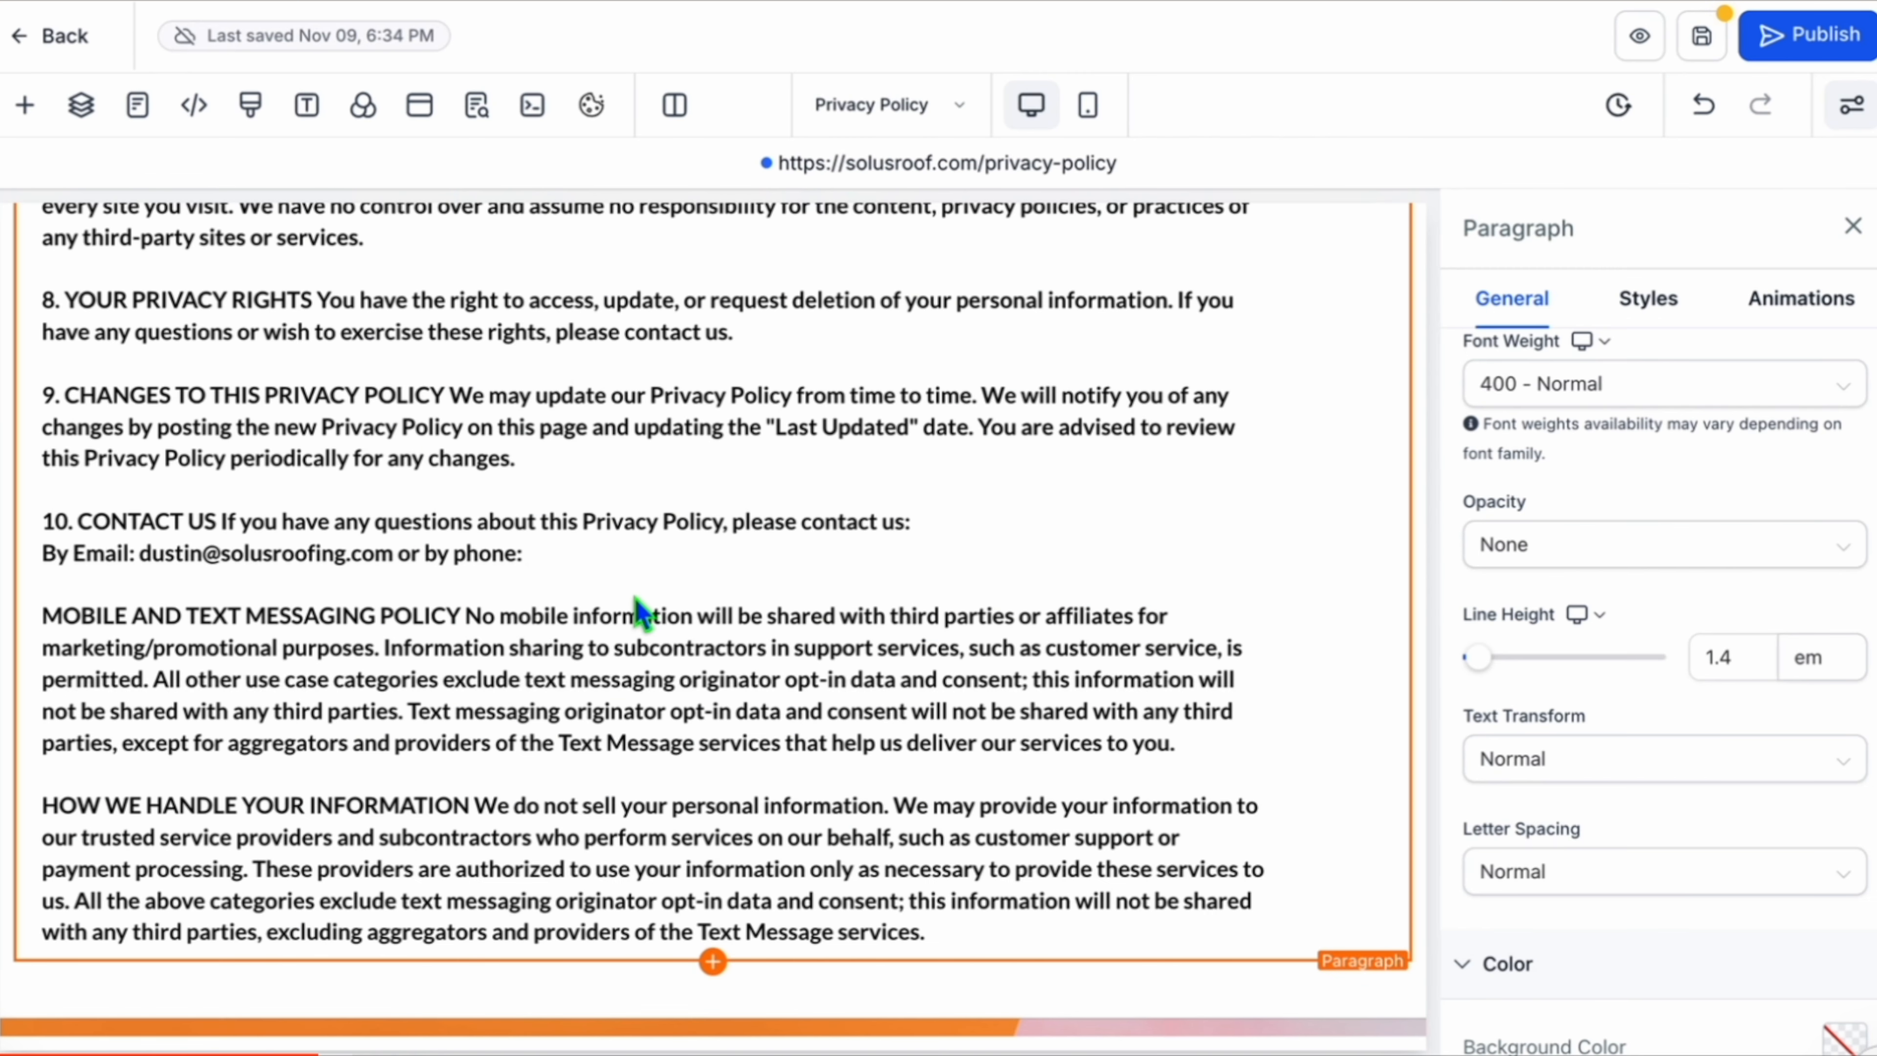
{"action": "left_click", "coordinate": [608, 544]}
{"action": "key", "text": "ctrl+v"}
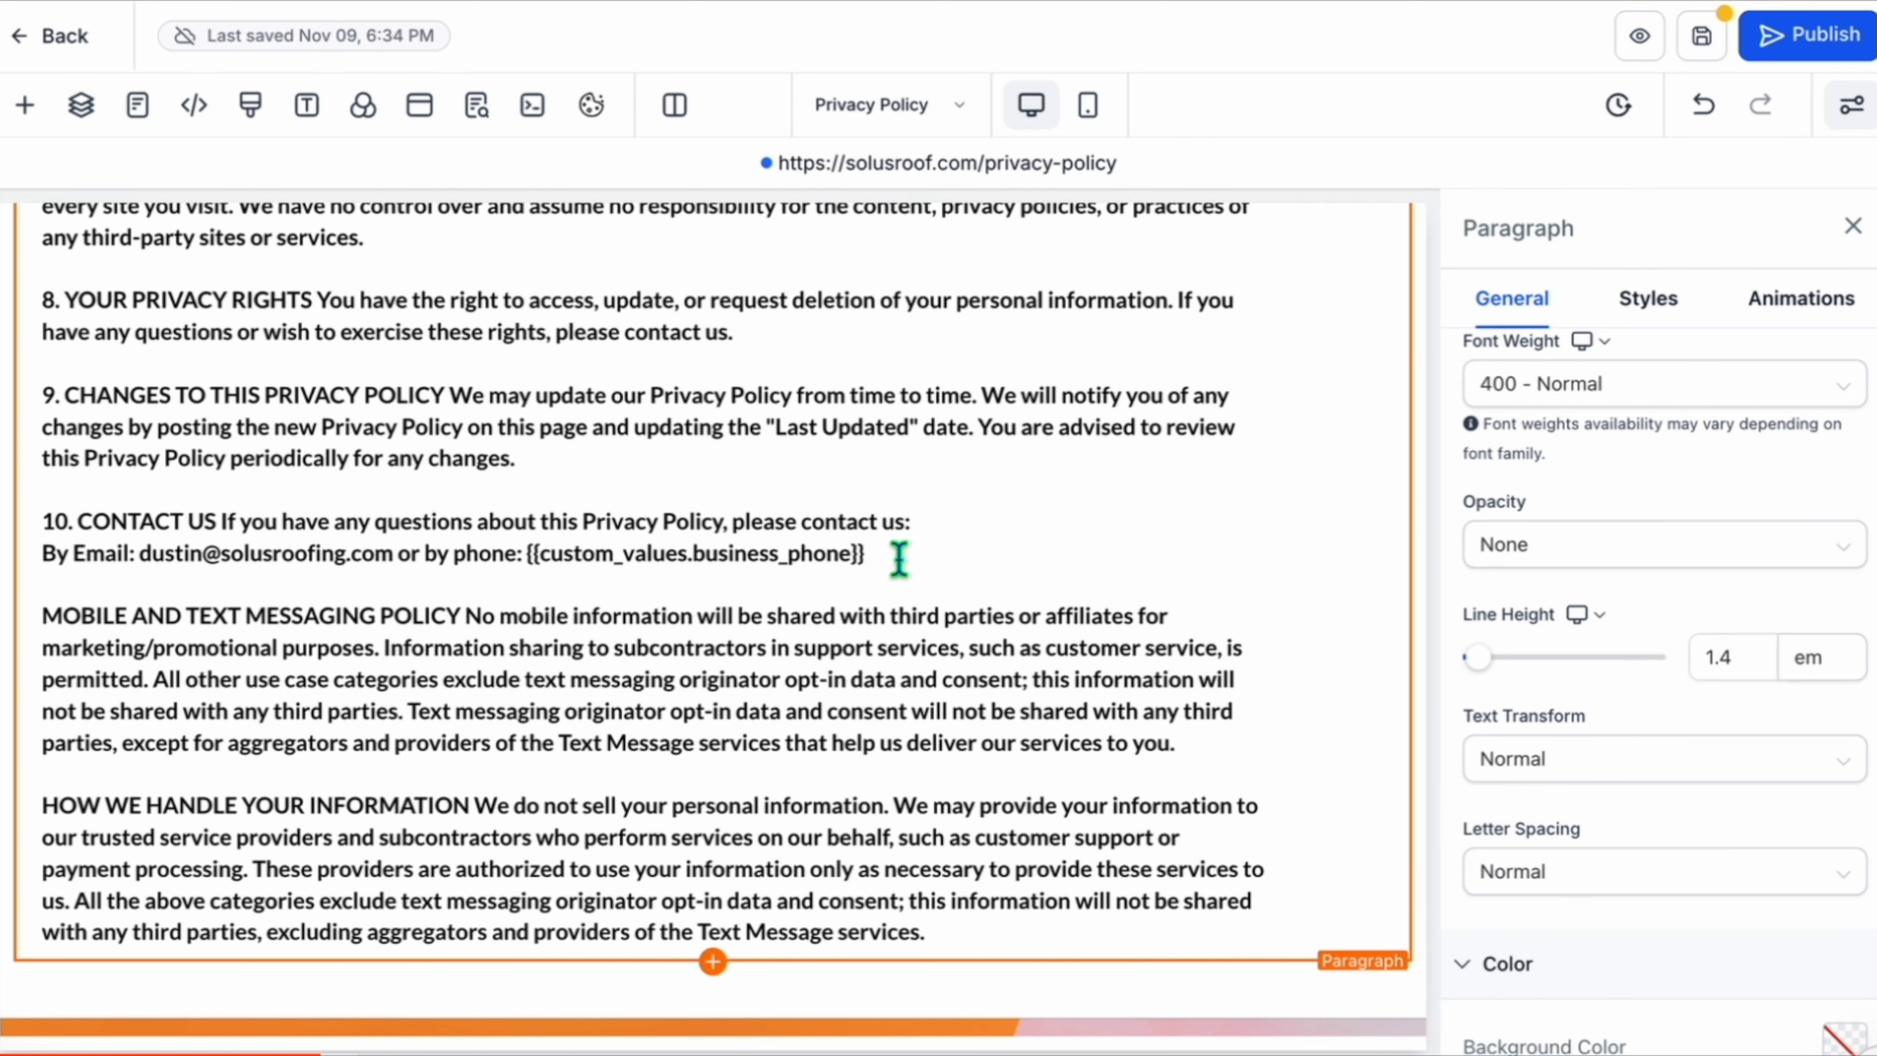
{"action": "left_click", "coordinate": [1803, 42]}
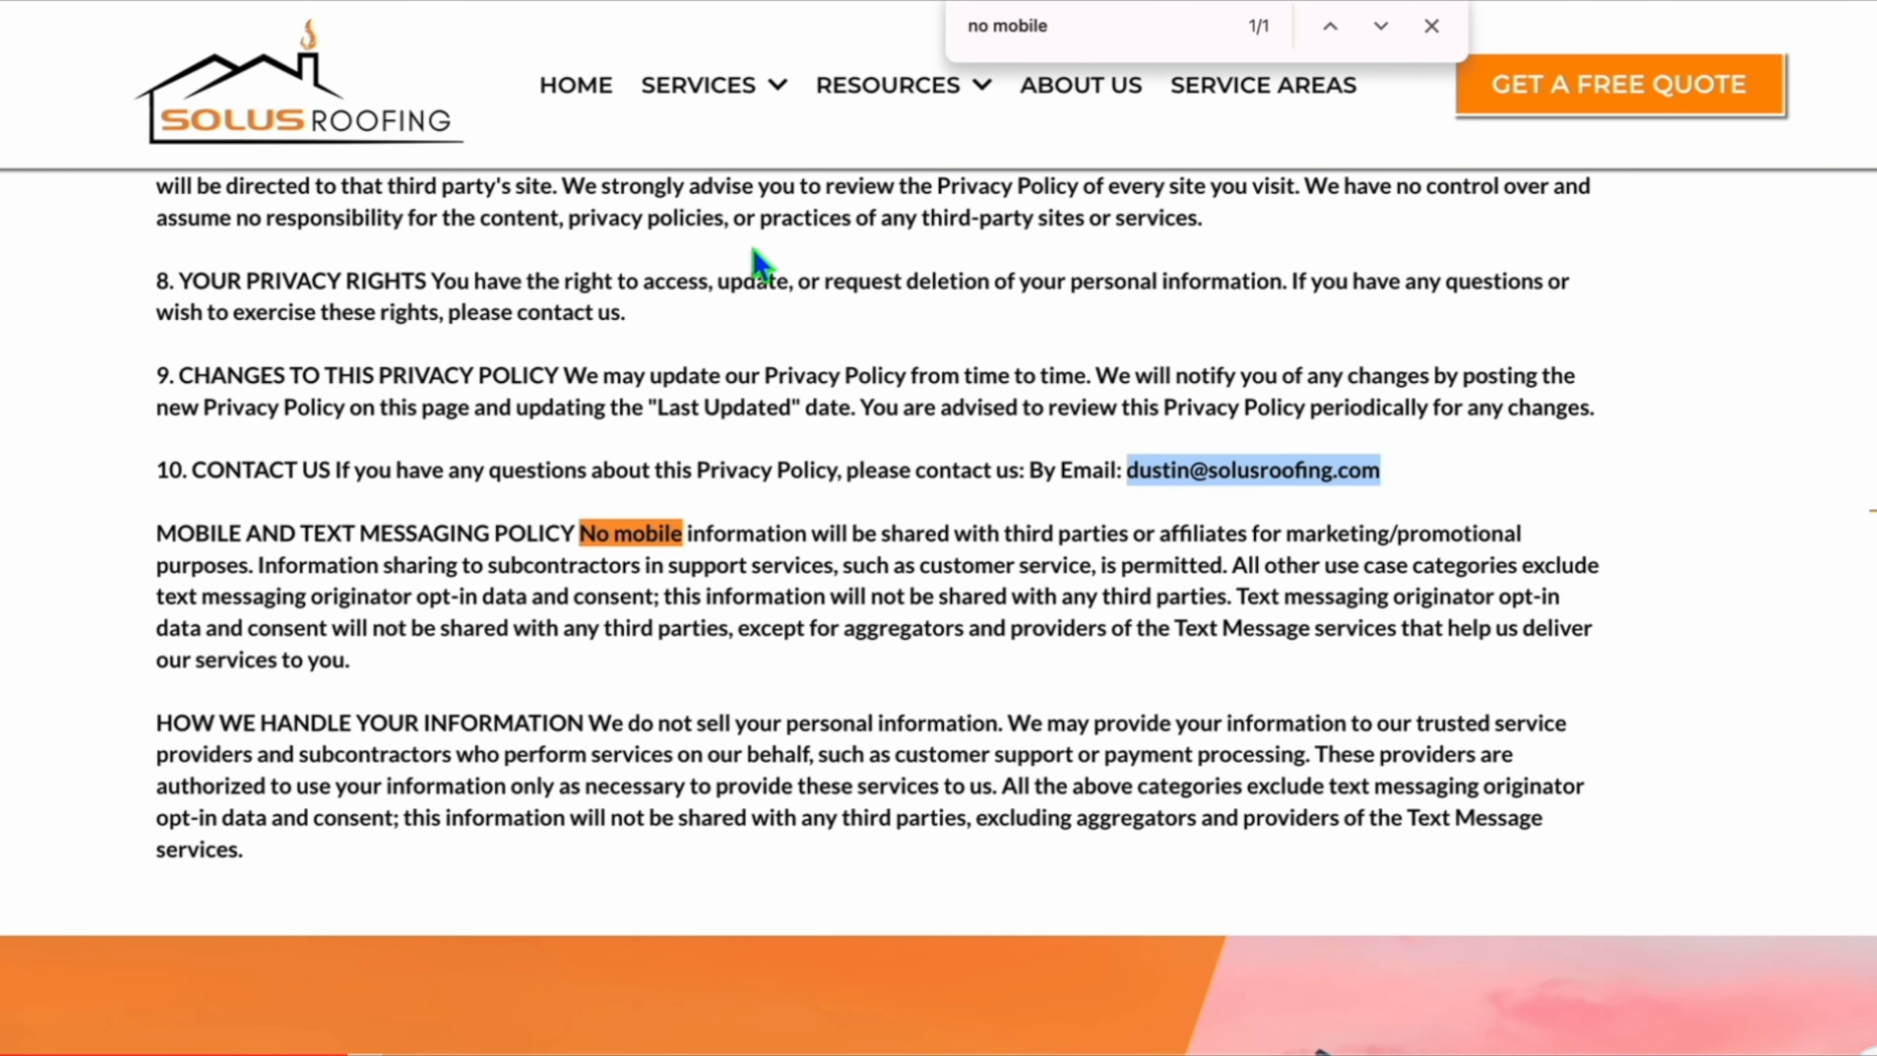
Reload the live privacy policy page and check the phone number shown in the Contact Us section.
{"action": "key", "text": "ctrl+r"}
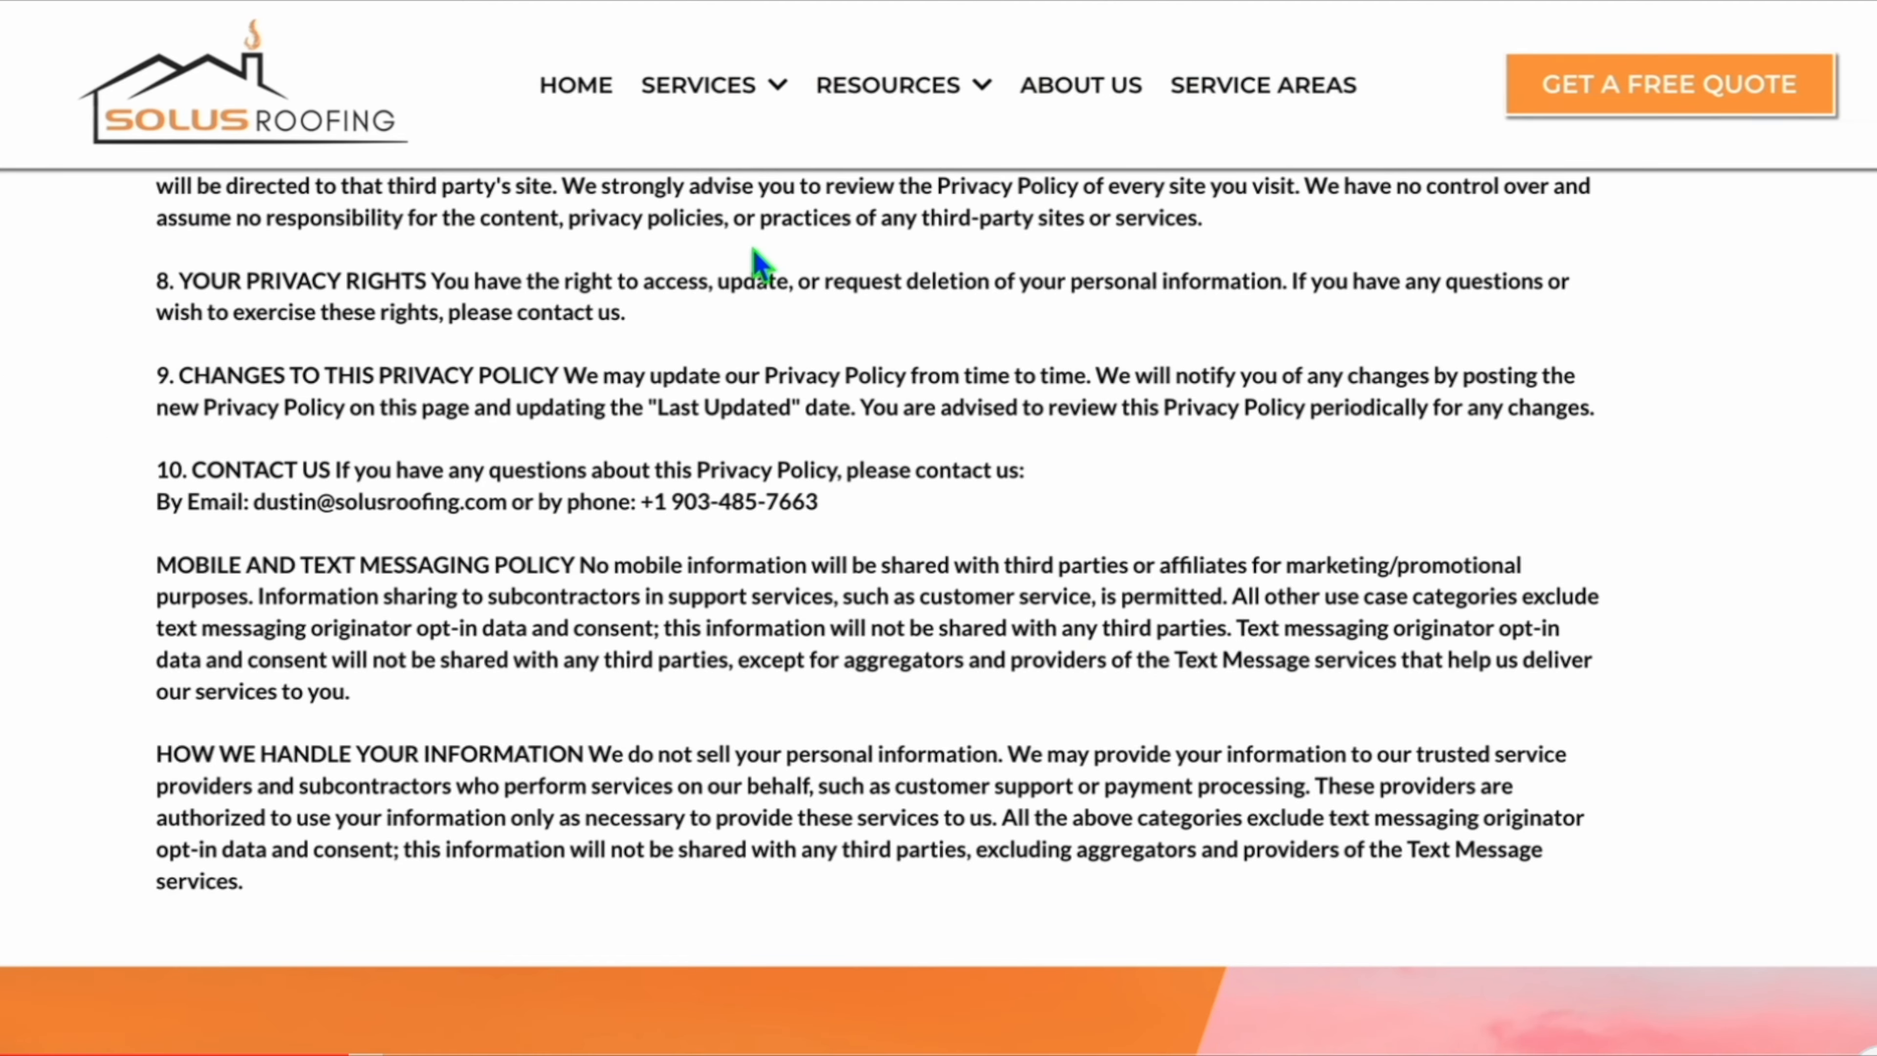
{"action": "left_click_drag", "start_coordinate": [641, 501], "coordinate": [862, 510]}
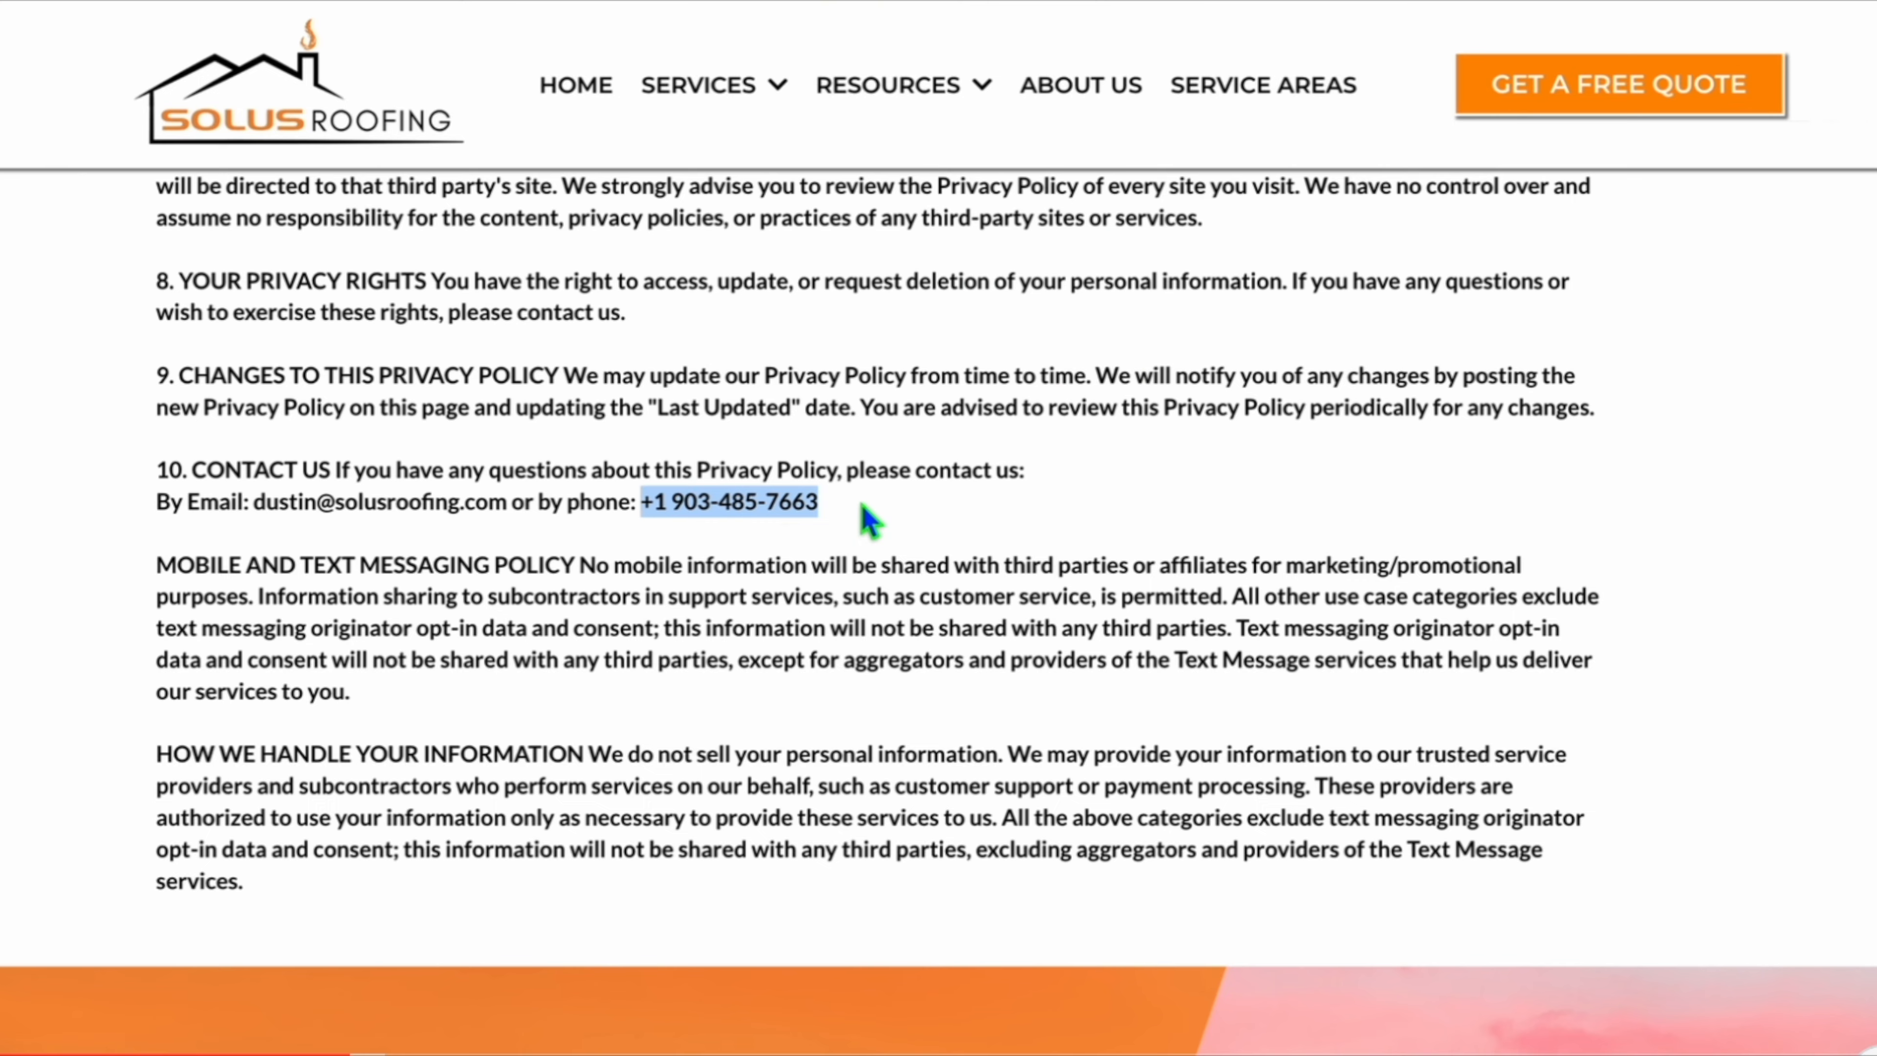
{"action": "left_click", "coordinate": [862, 506]}
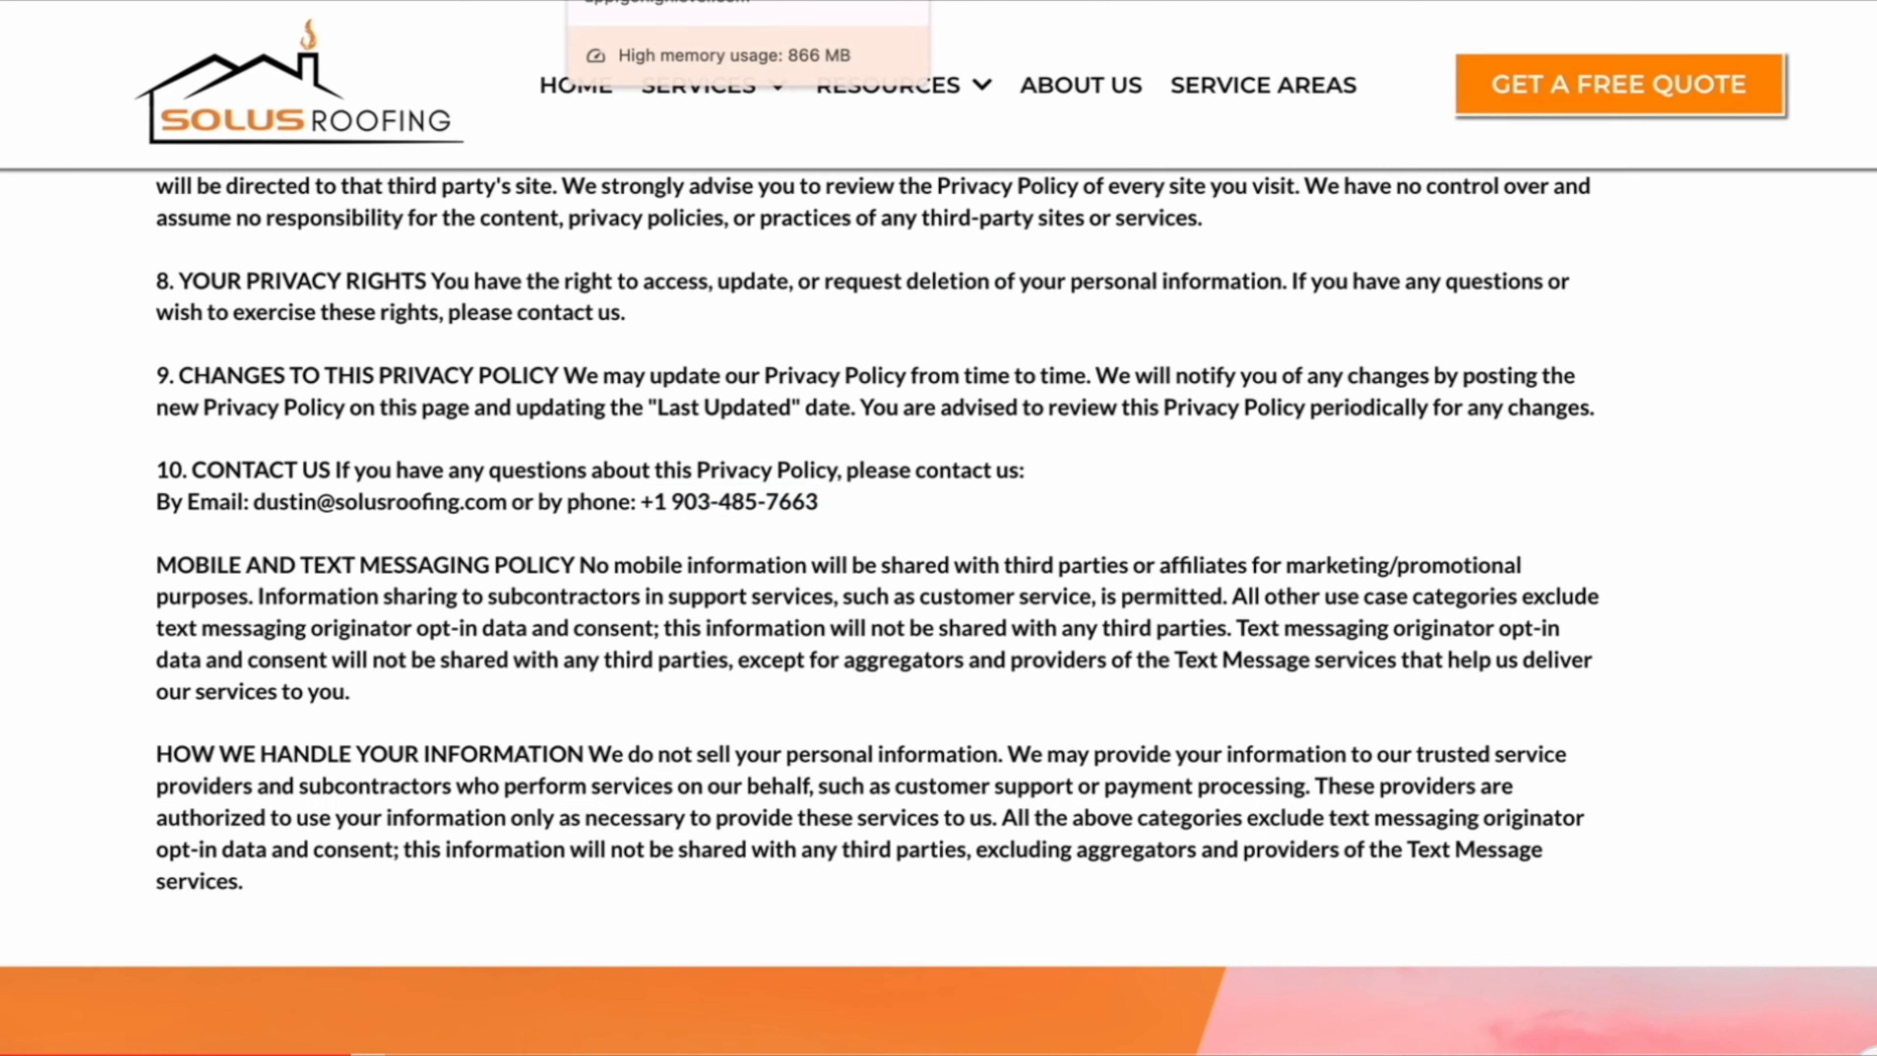
Add "or call us at" plus the business_phone custom value key to the Terms and Conditions help instructions, then publish.
{"action": "left_click", "coordinate": [665, 1]}
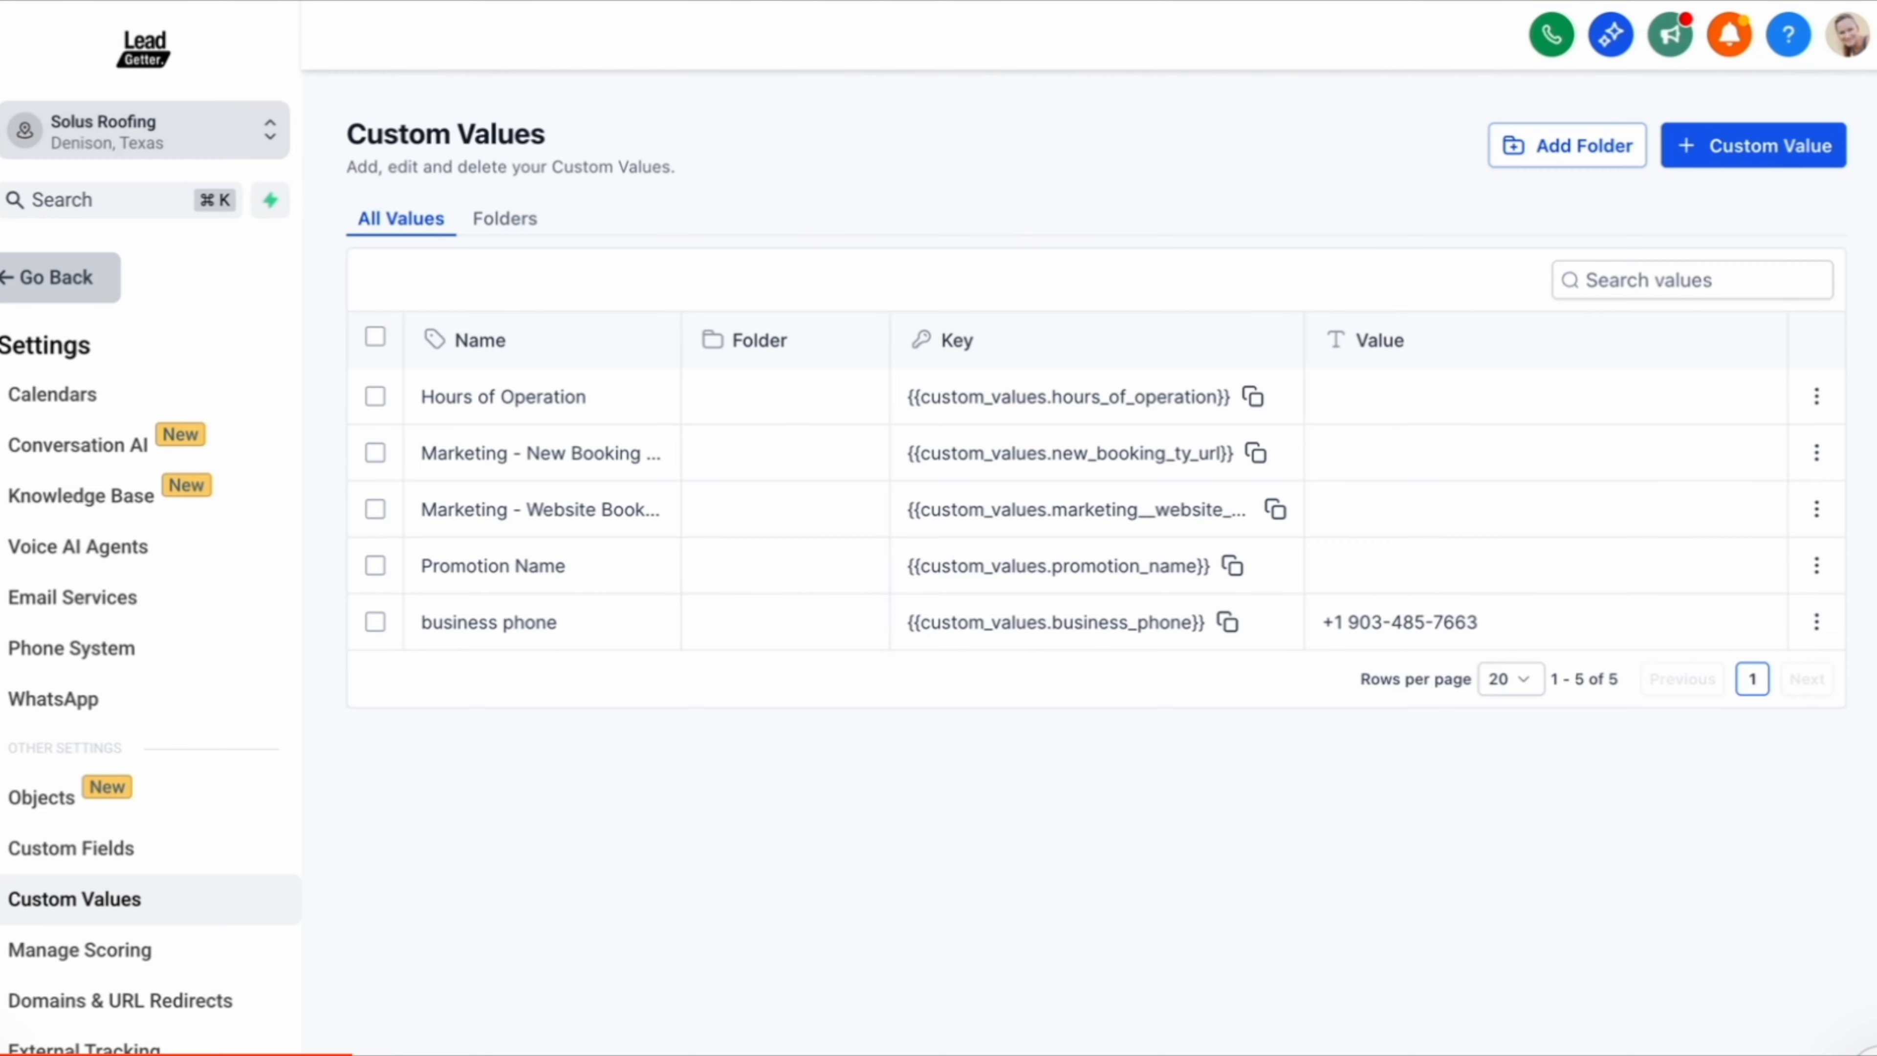
{"action": "left_click", "coordinate": [1226, 622]}
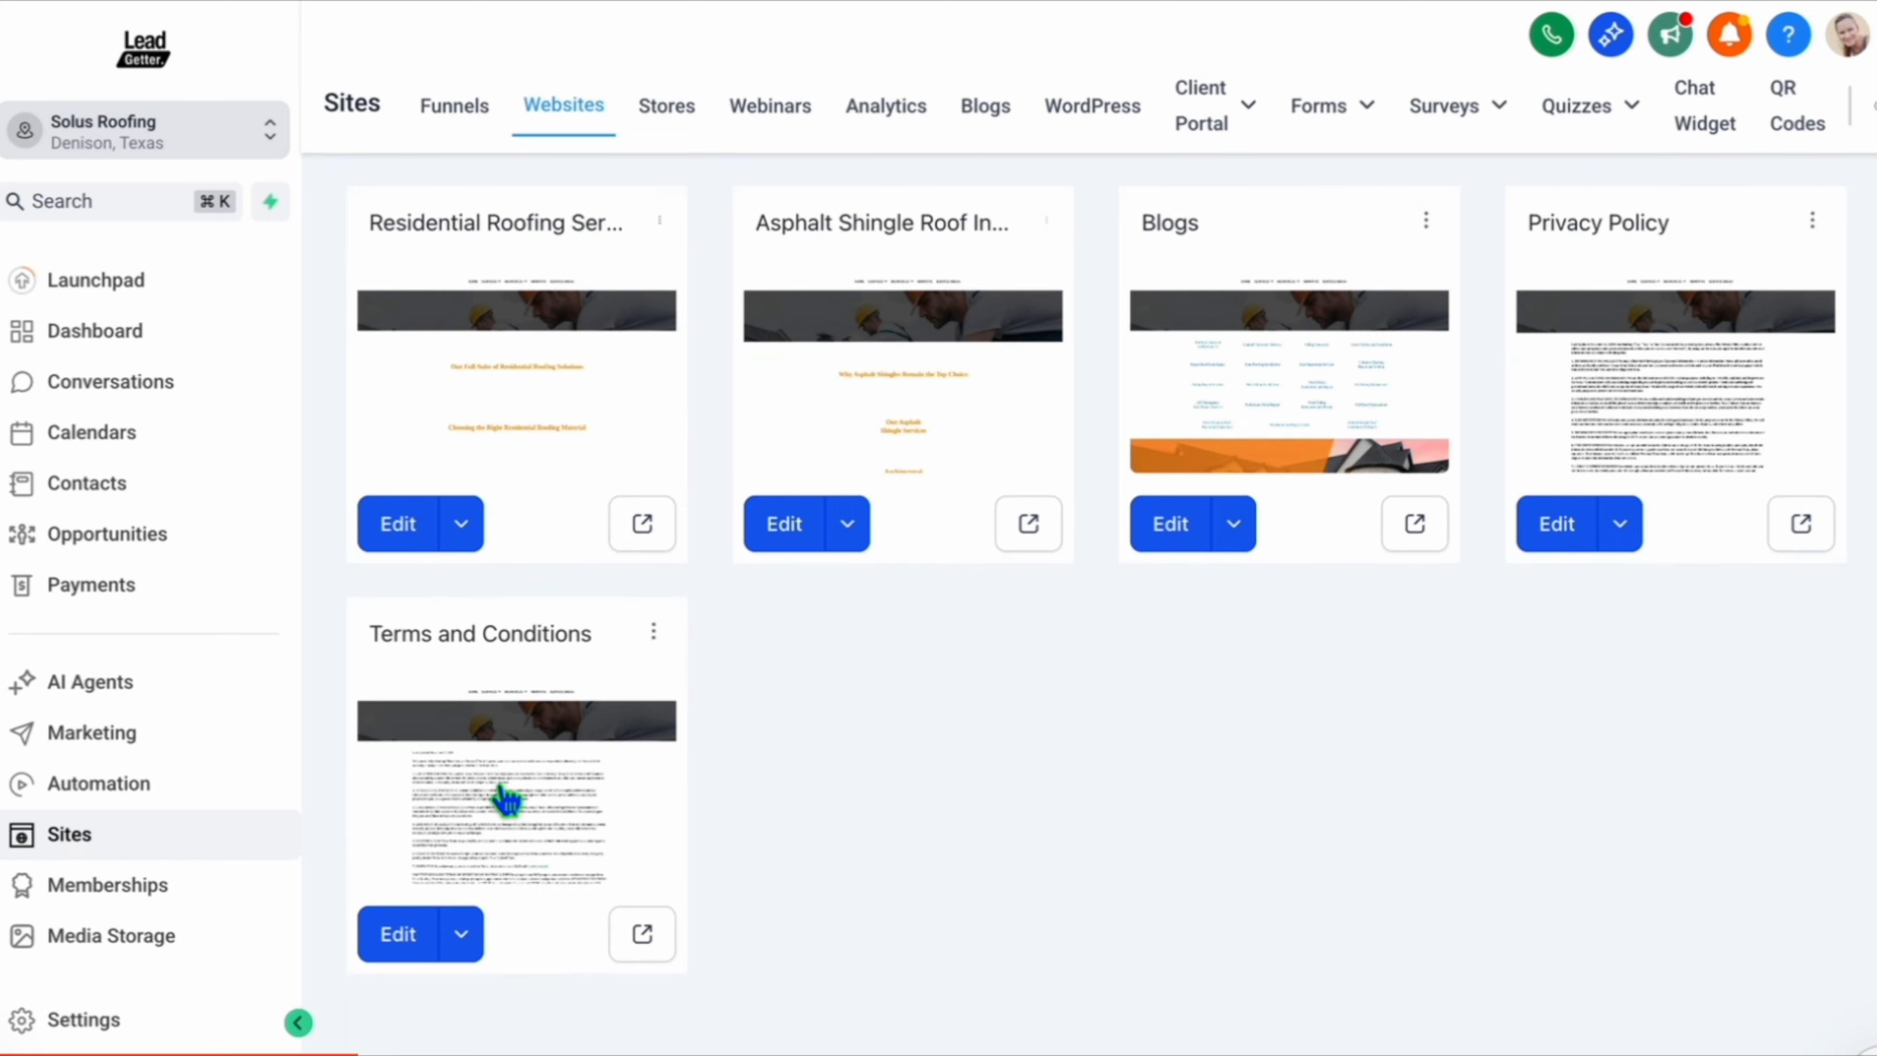
{"action": "left_click", "coordinate": [501, 799]}
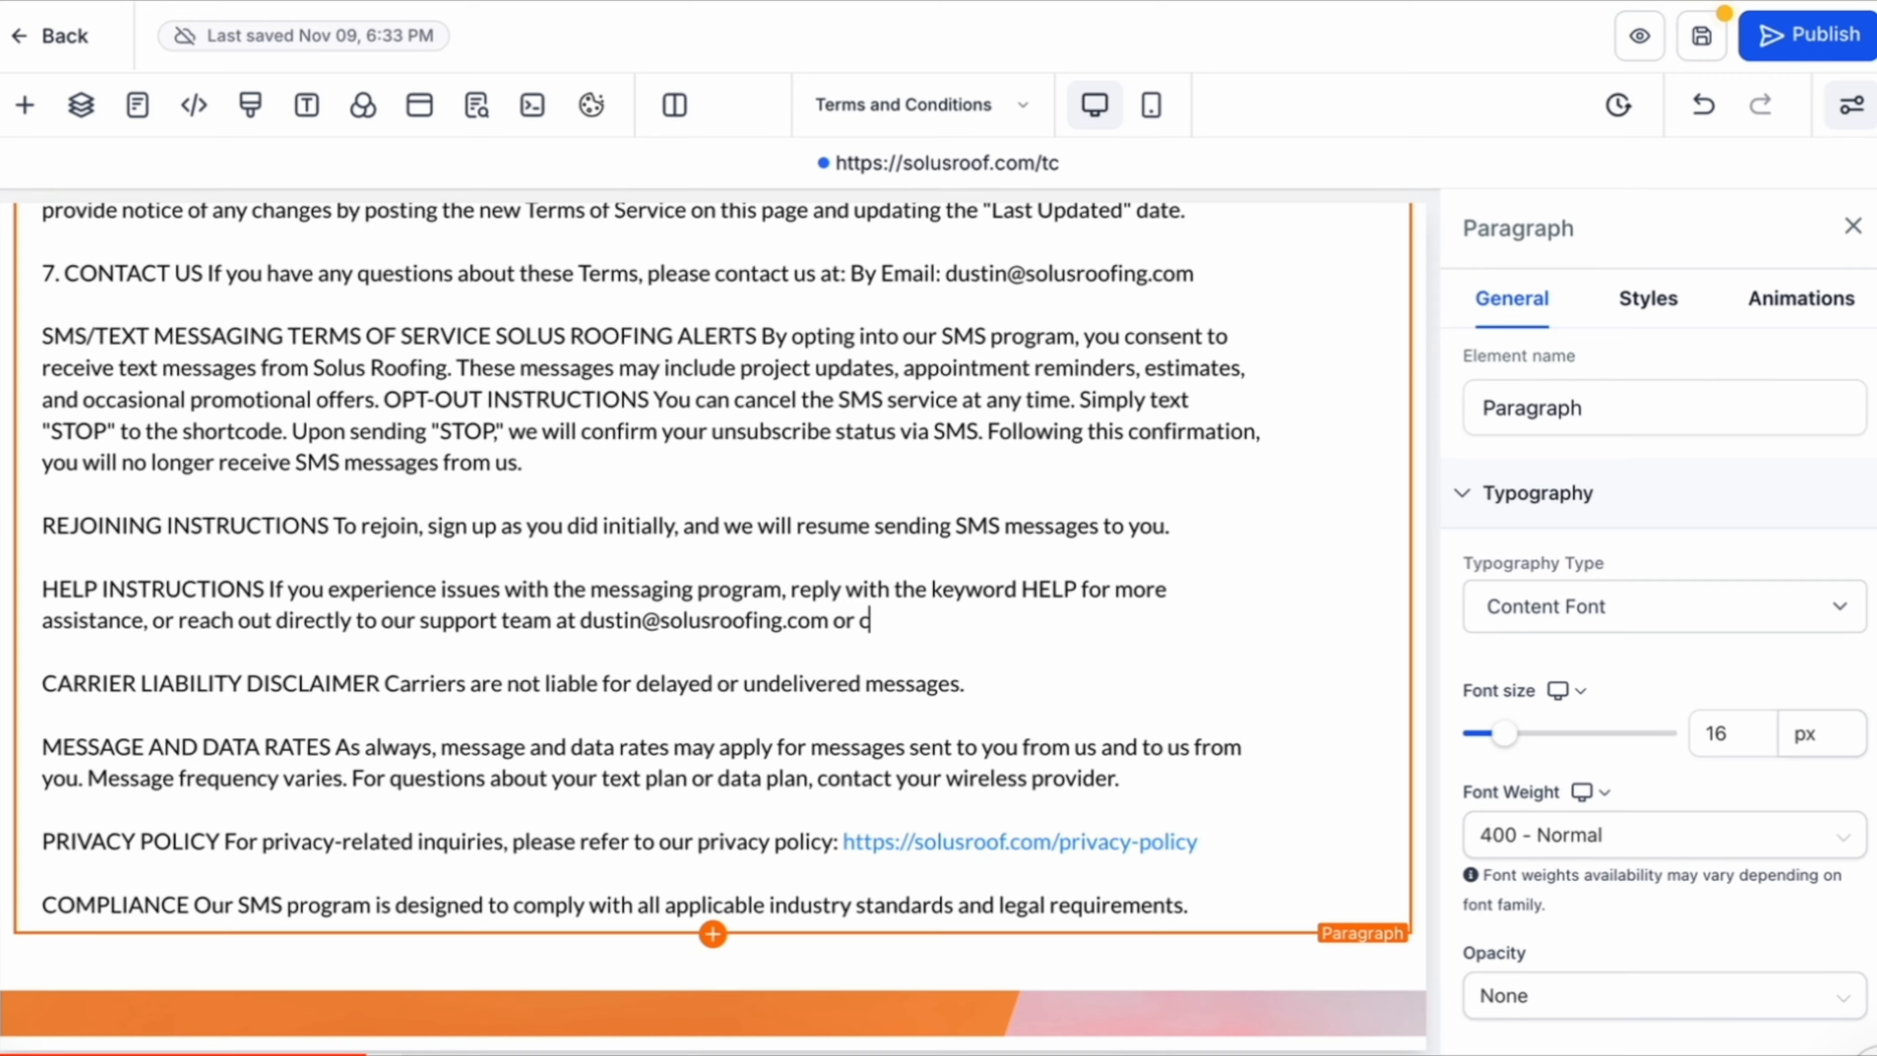
{"action": "type", "text": "ll us at"}
{"action": "key", "text": "ctrl+v"}
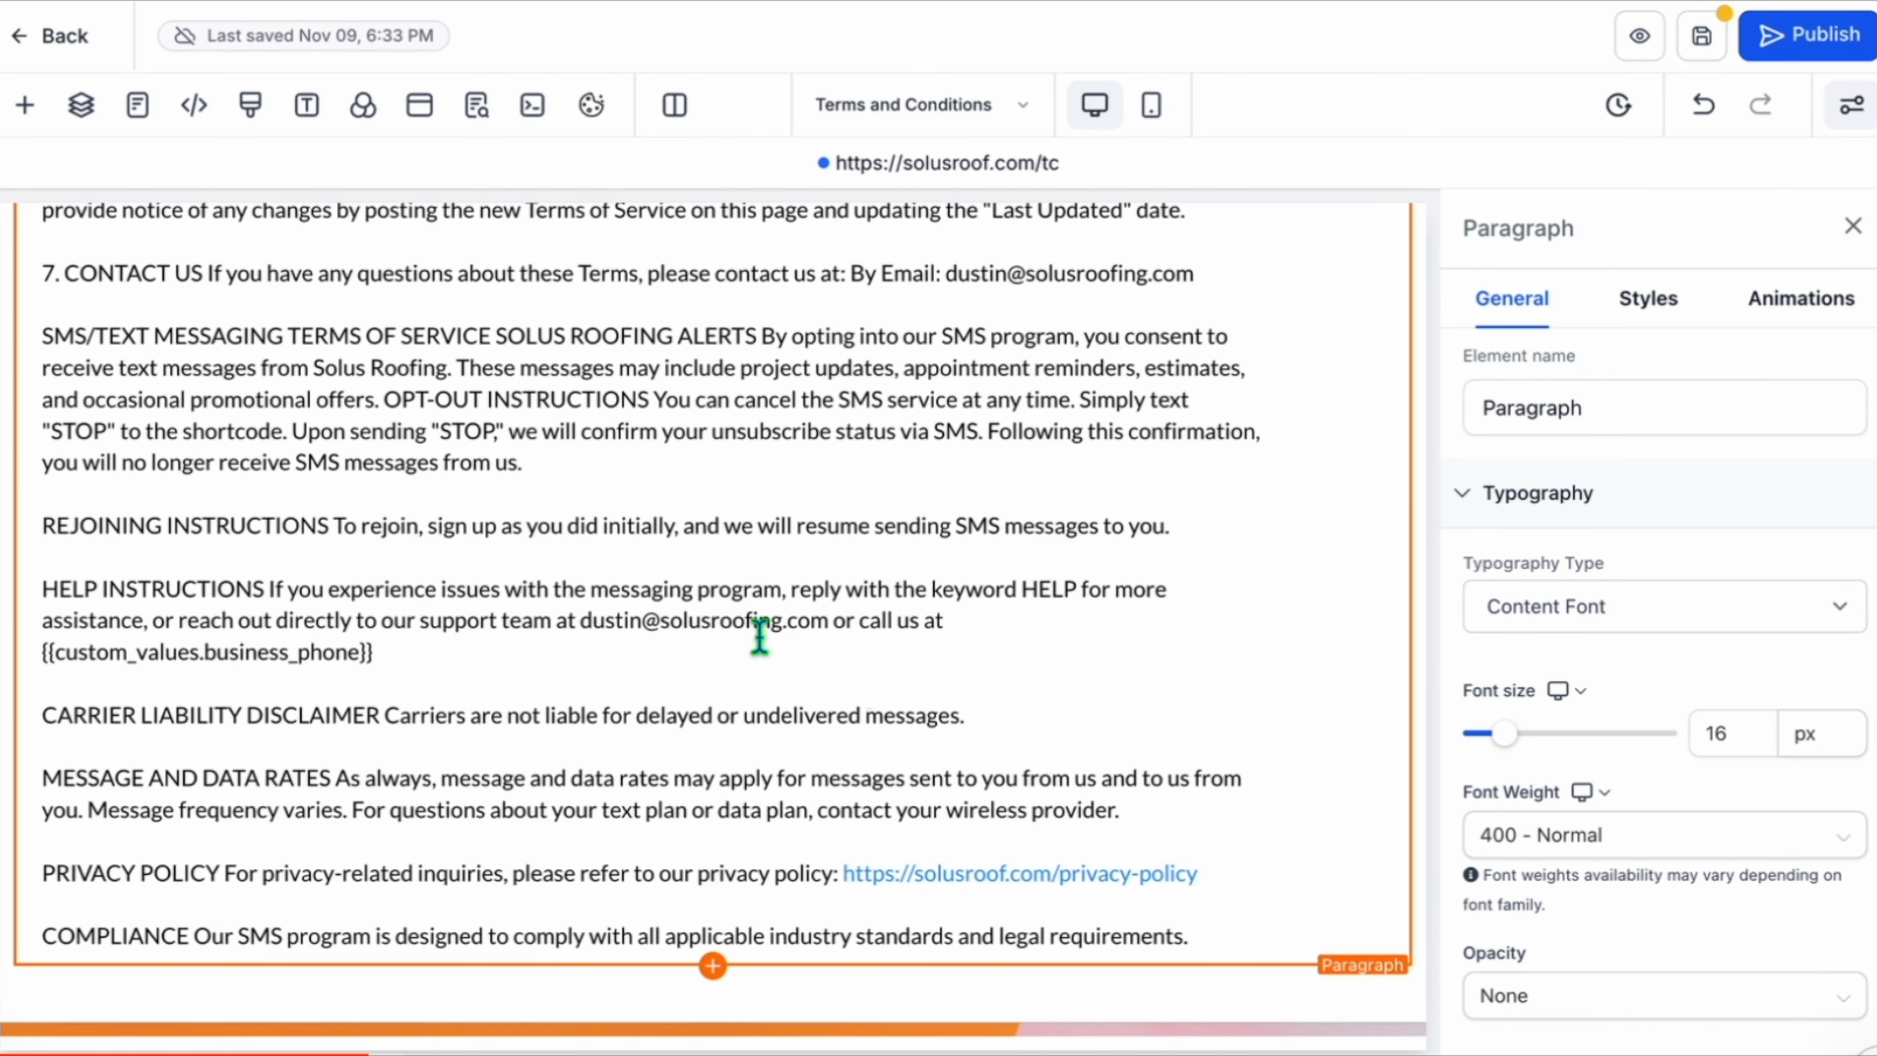
{"action": "type", "text": "."}
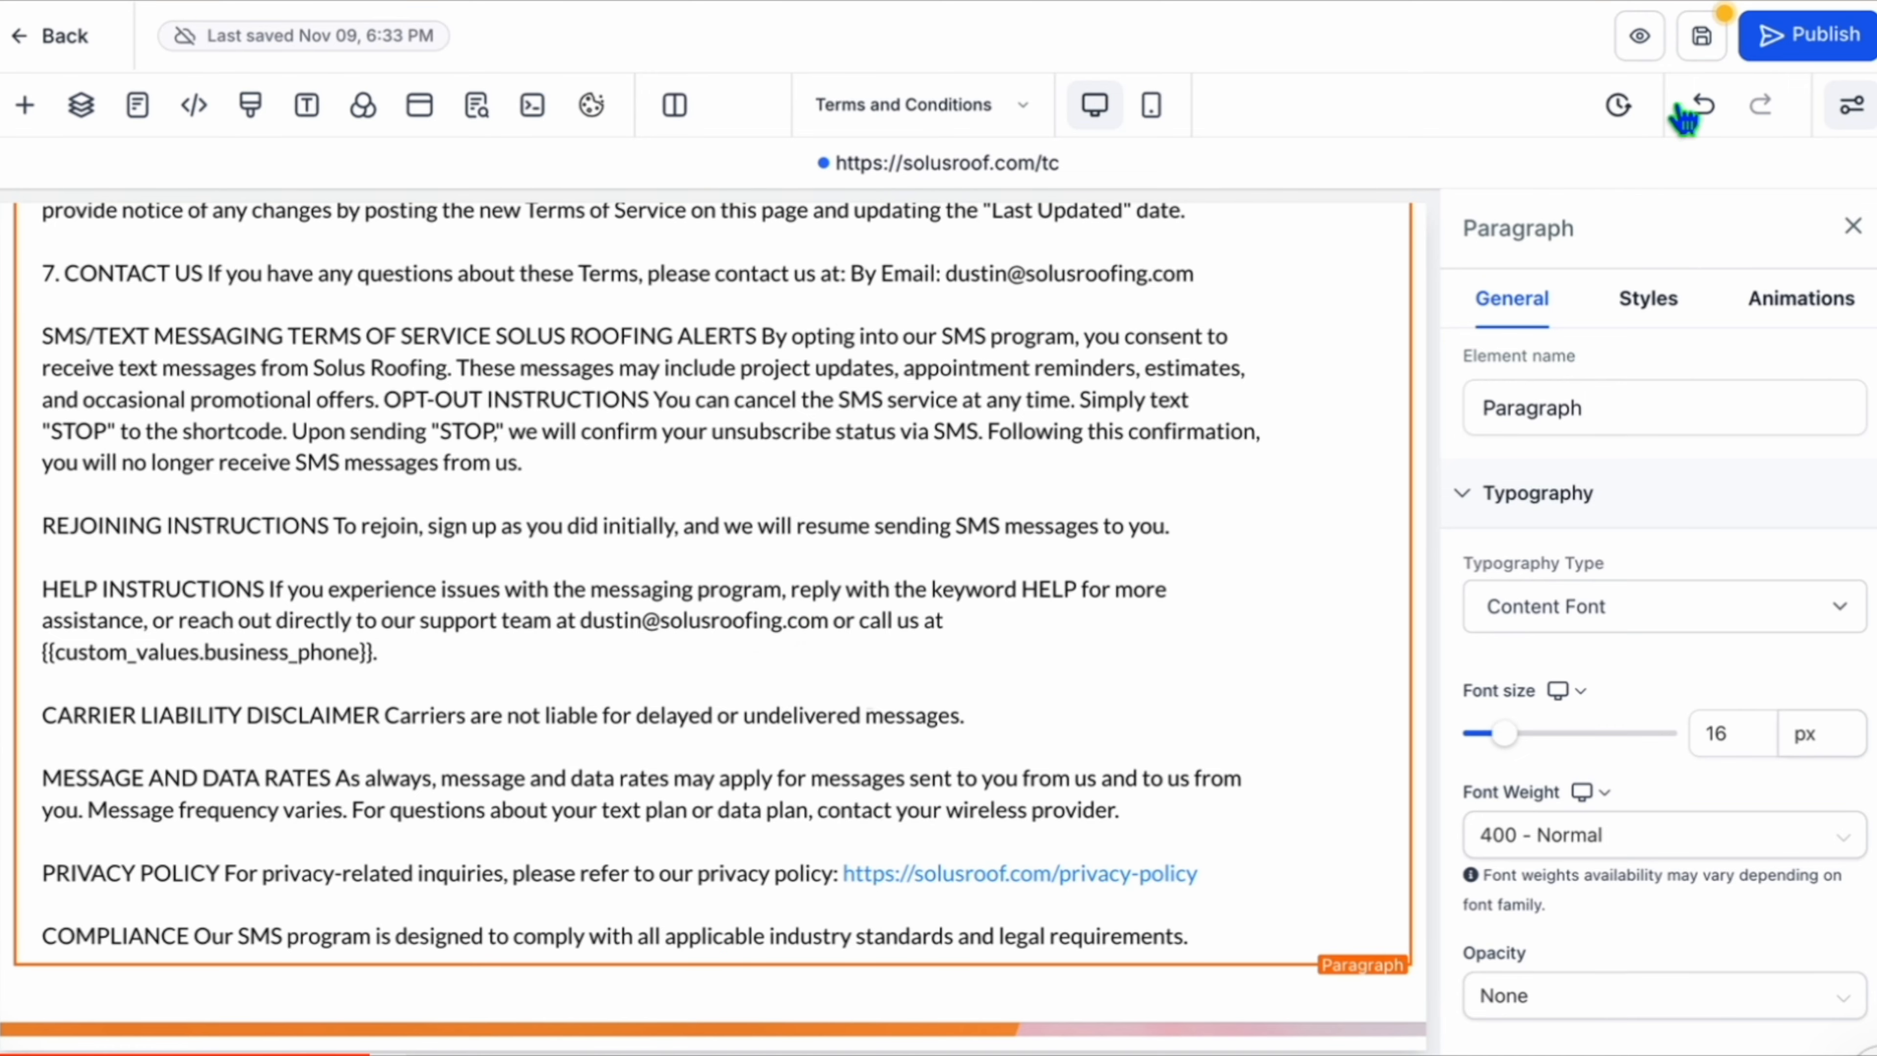
{"action": "left_click", "coordinate": [1819, 46]}
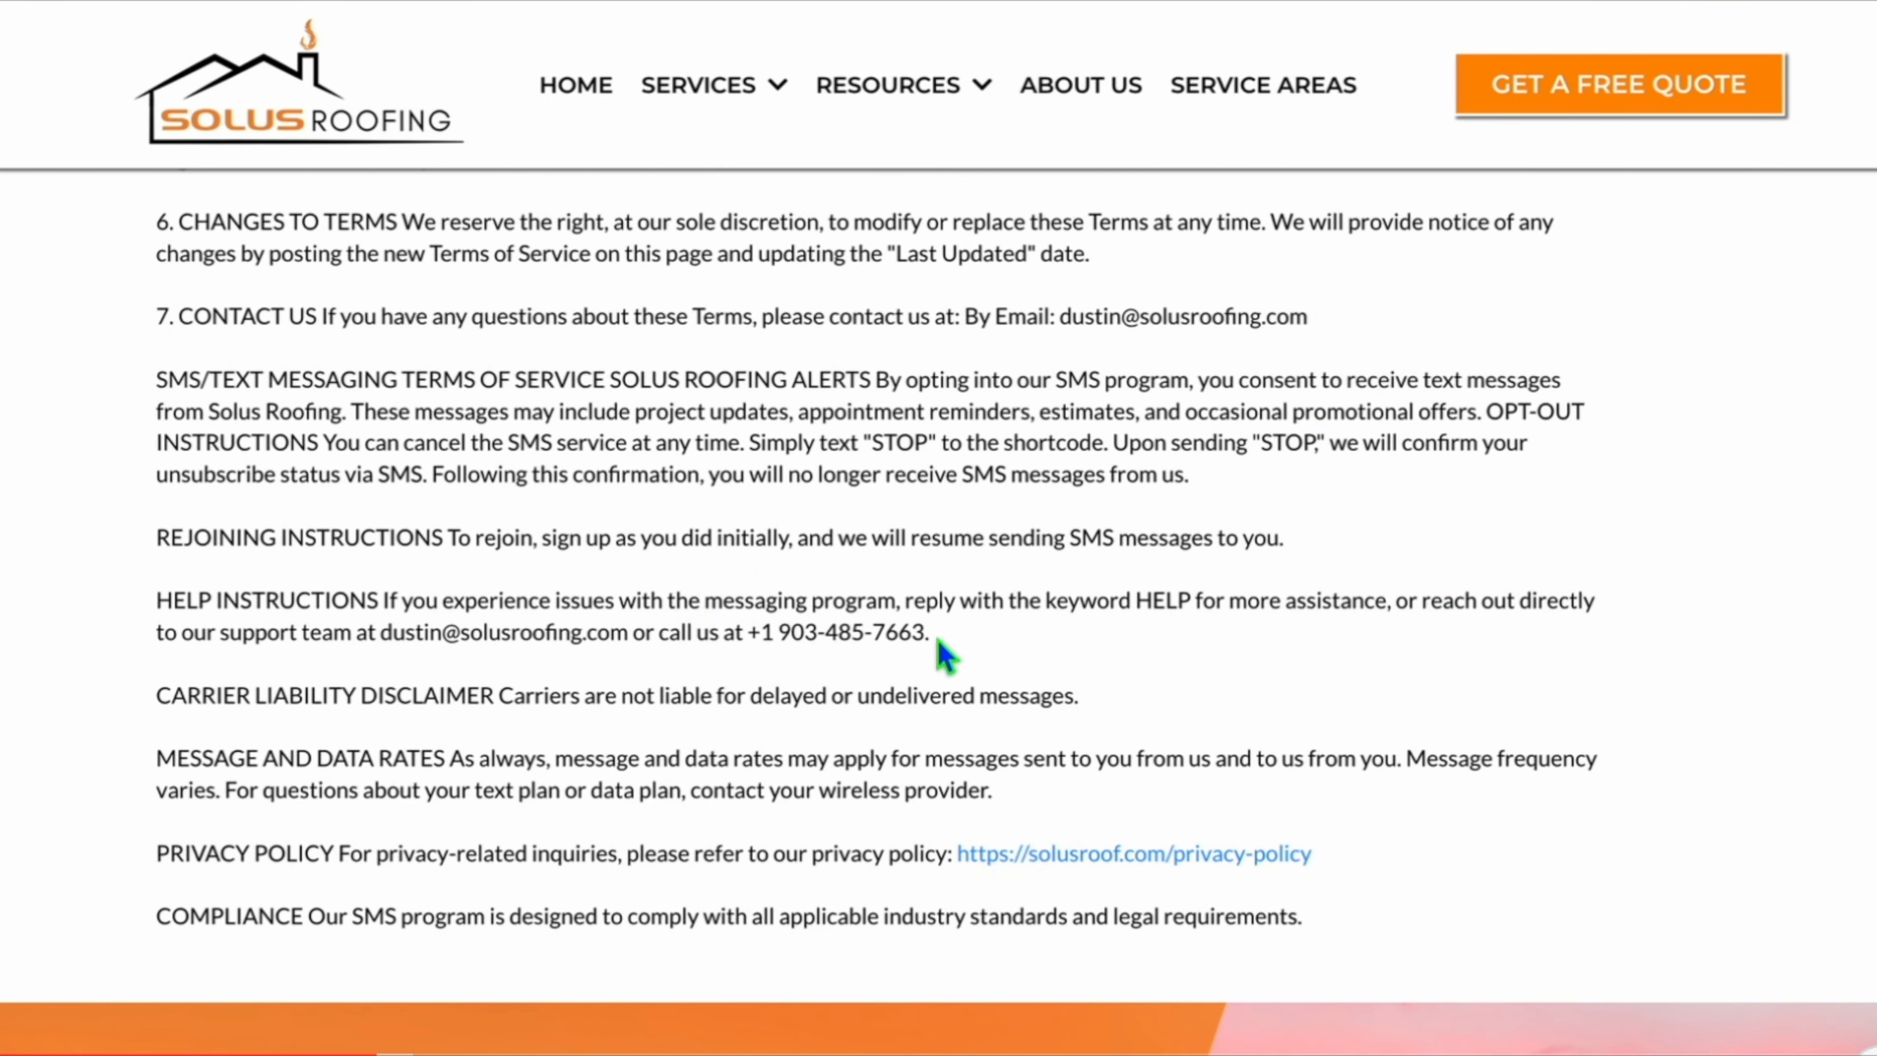
Mark the first three requirements in the How to pass A2P document with green checkmark emojis.
{"action": "left_click_drag", "start_coordinate": [933, 635], "coordinate": [748, 634]}
{"action": "left_click", "coordinate": [758, 633]}
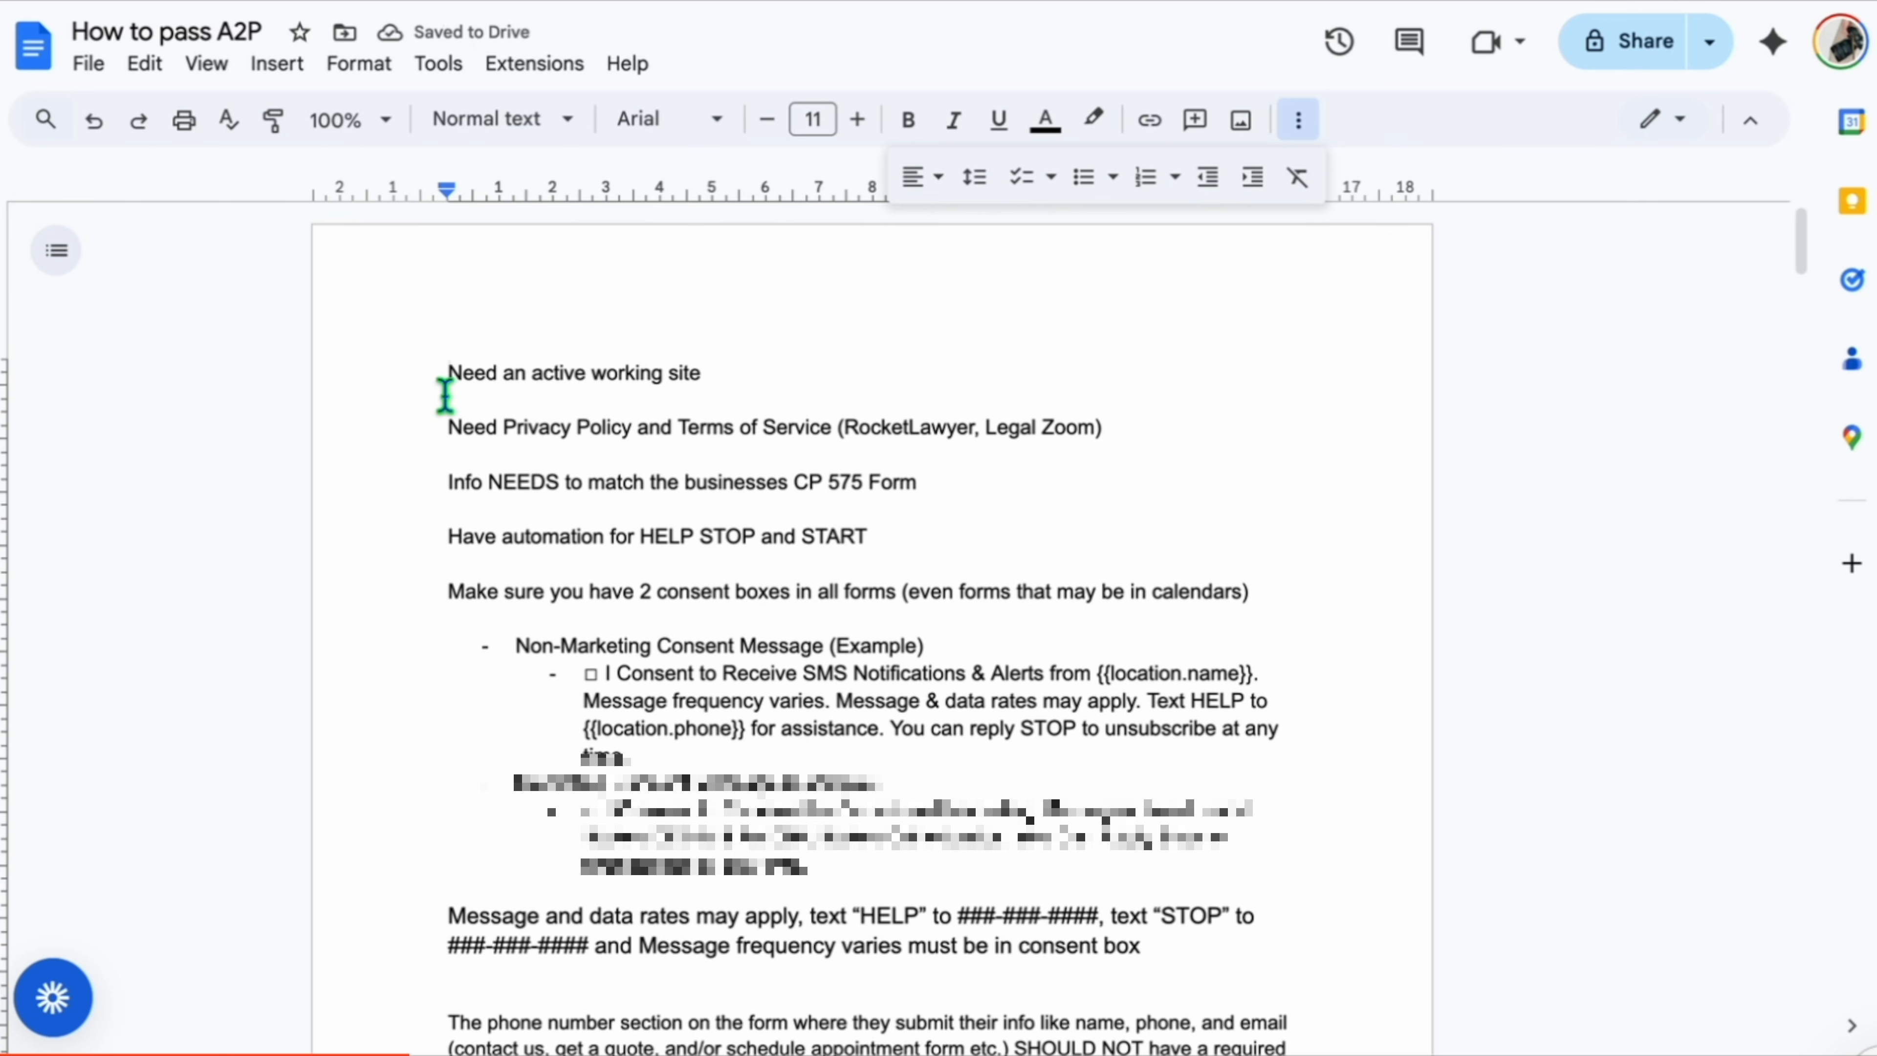
{"action": "type", "text": "✅"}
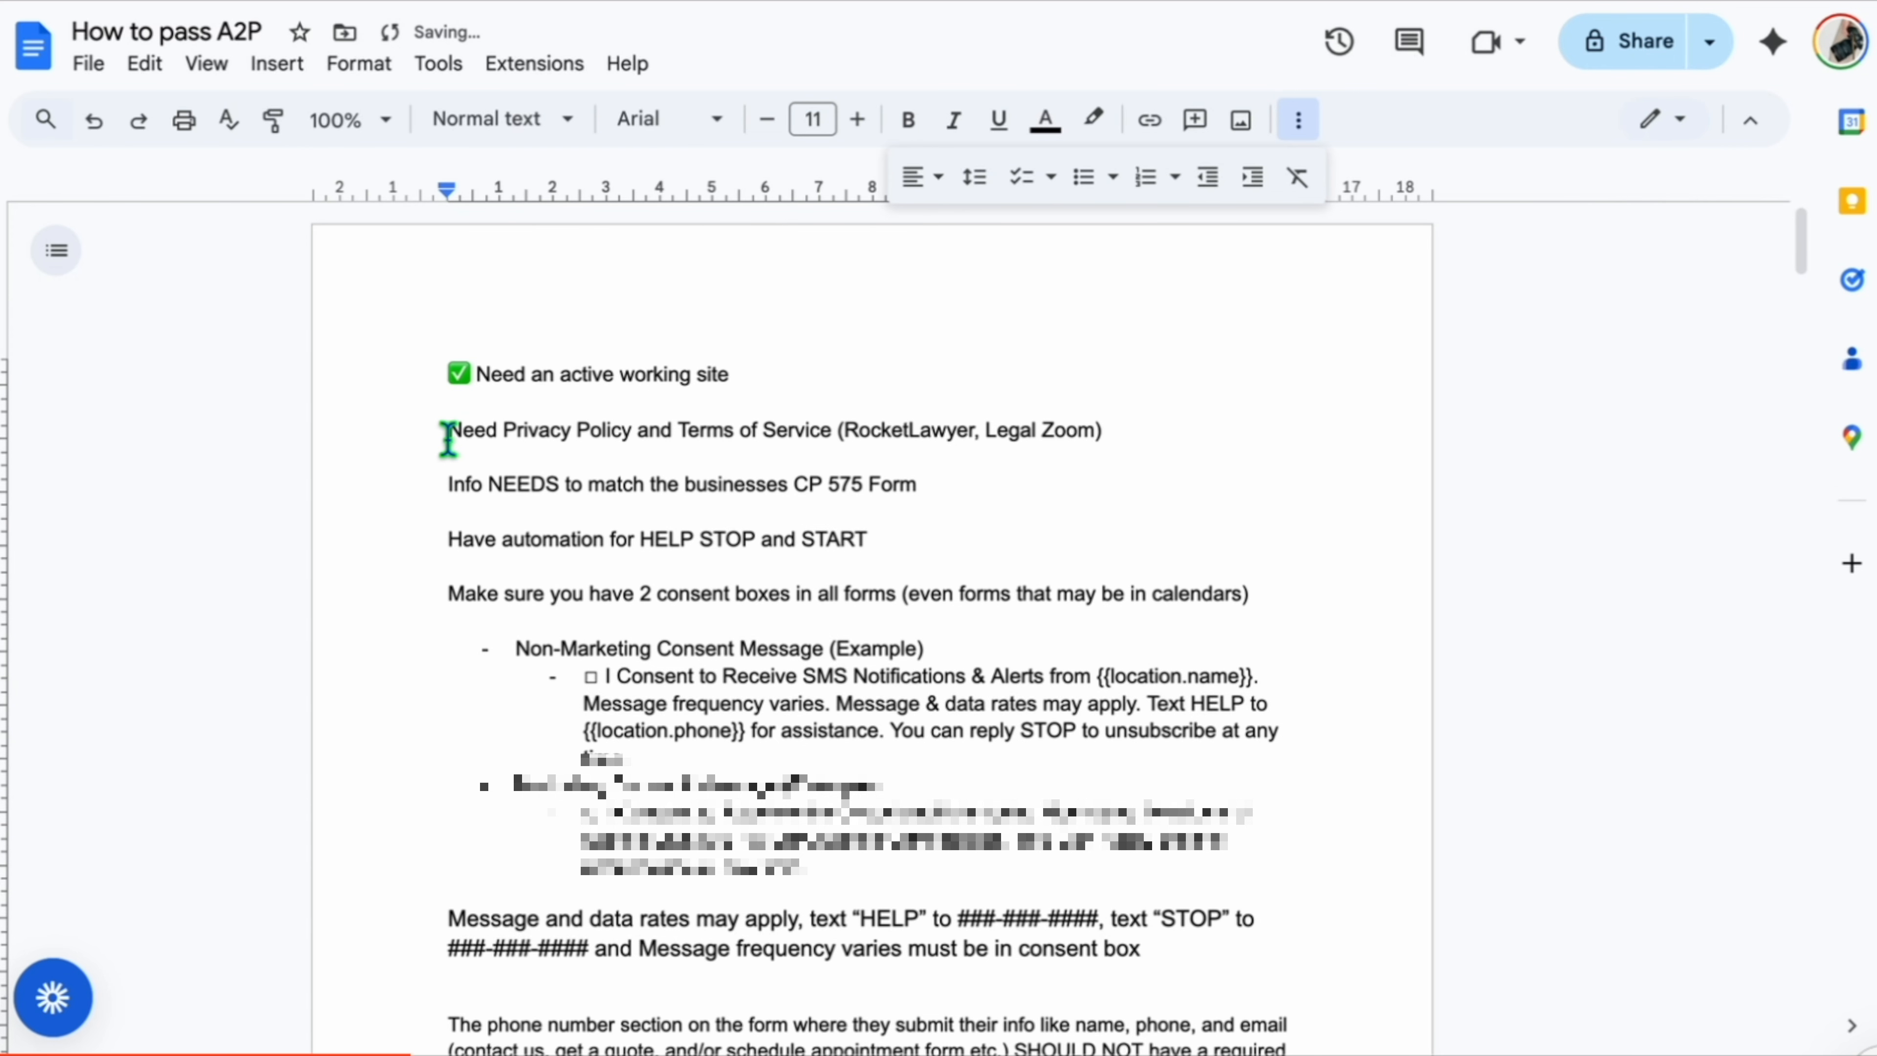
{"action": "left_click", "coordinate": [448, 436]}
{"action": "type", "text": "✅"}
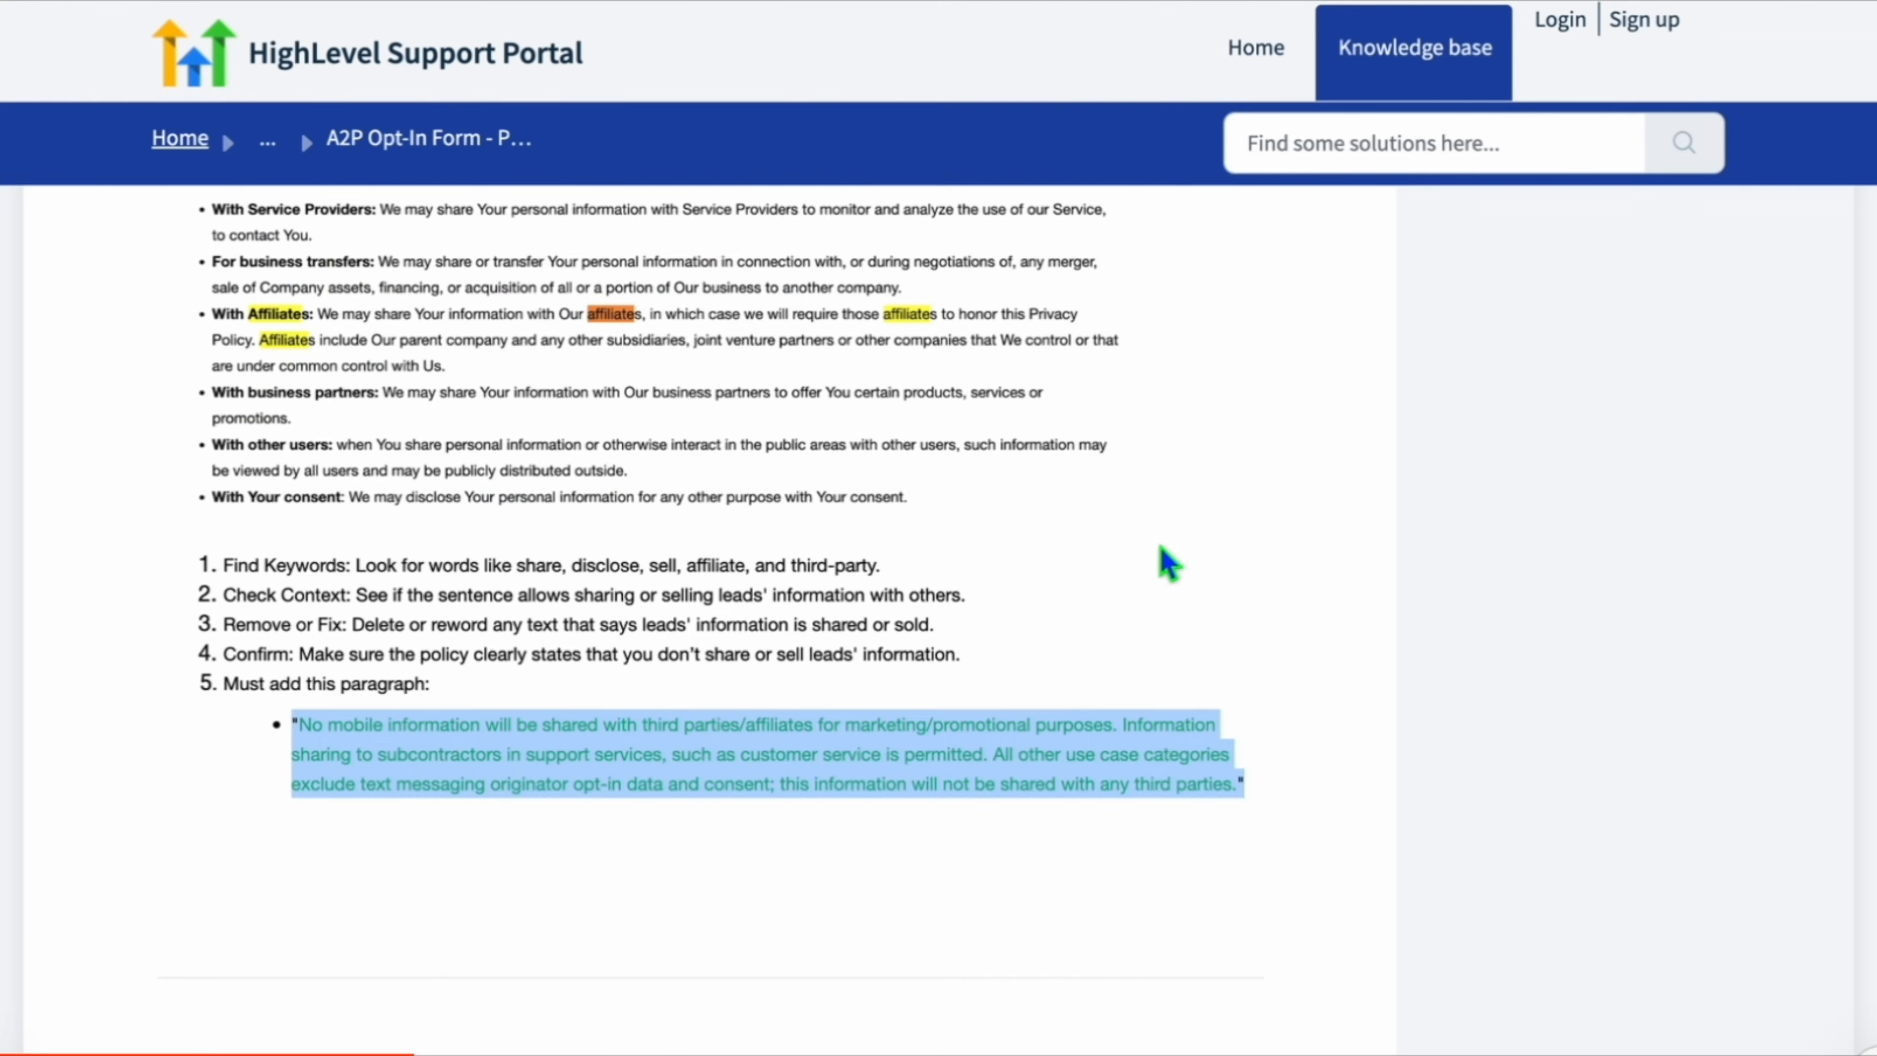
{"action": "scroll", "coordinate": [1160, 558], "scroll_direction": "up", "scroll_amount": 15}
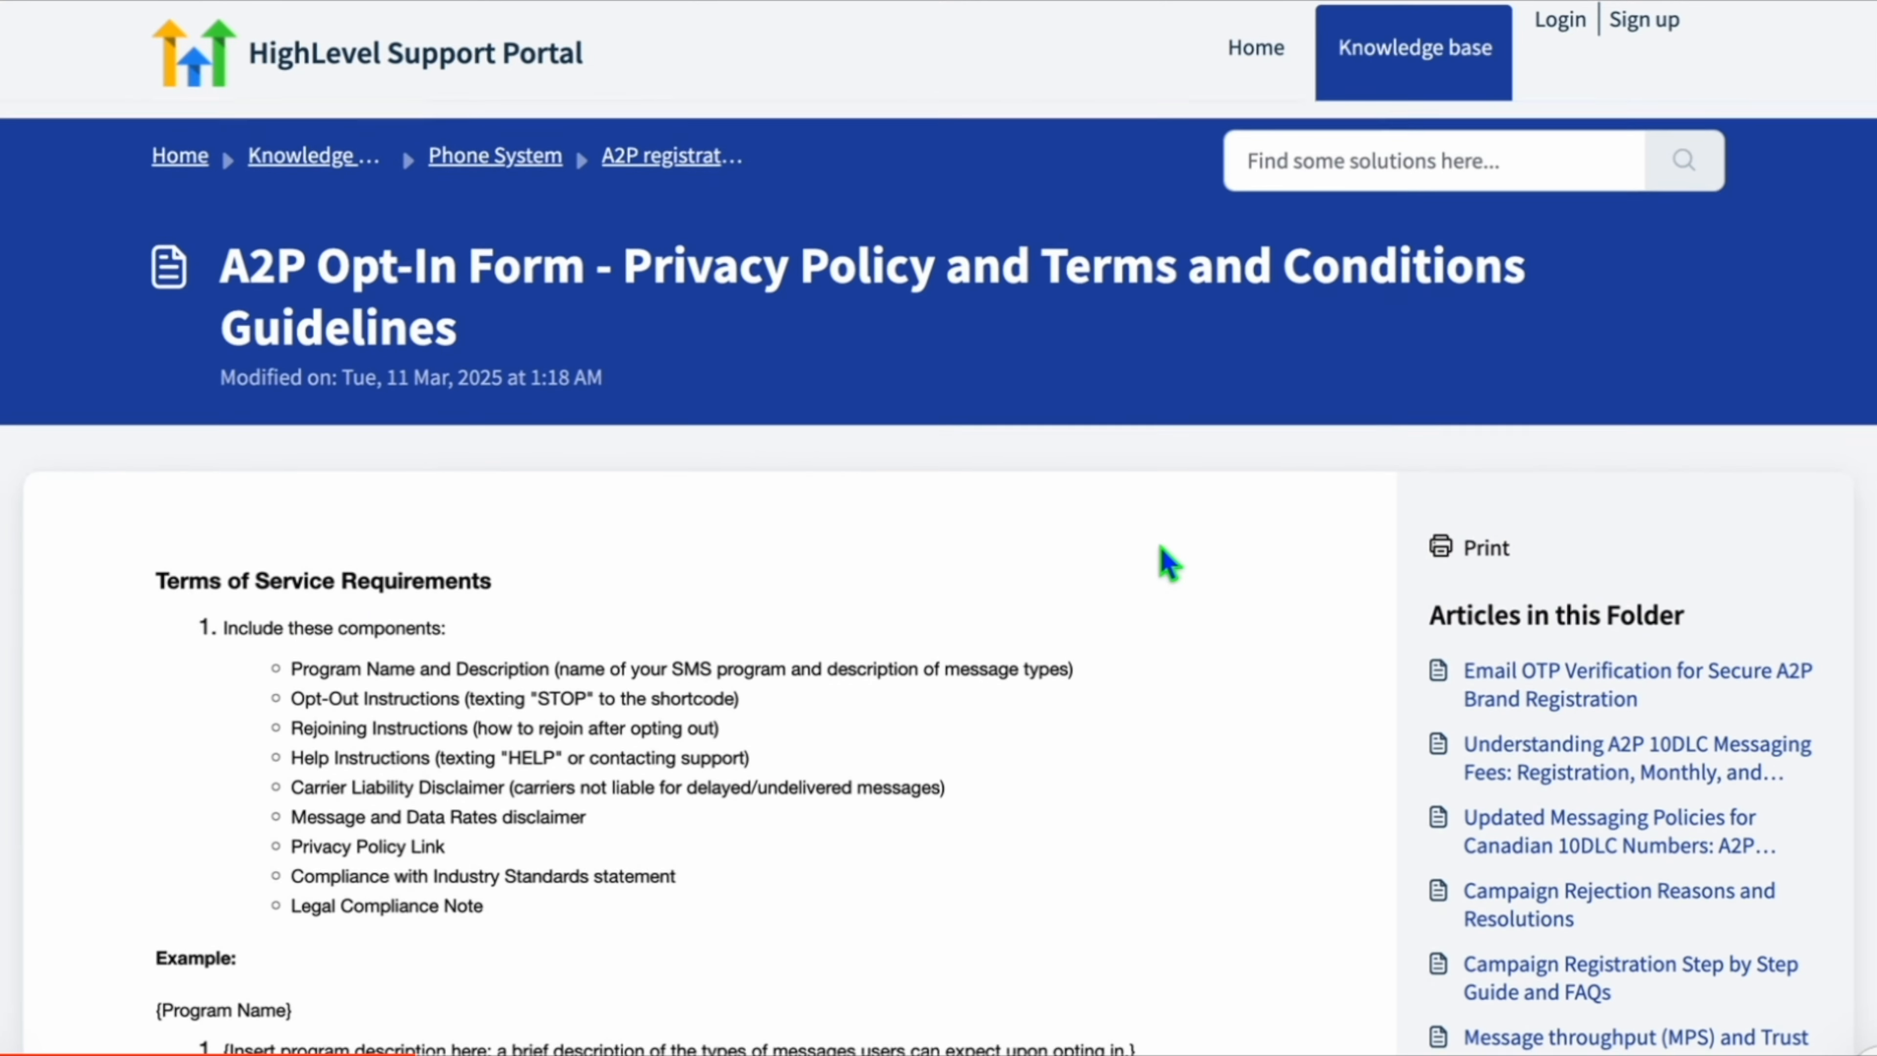
{"action": "scroll", "coordinate": [1165, 564], "scroll_direction": "down", "scroll_amount": 1}
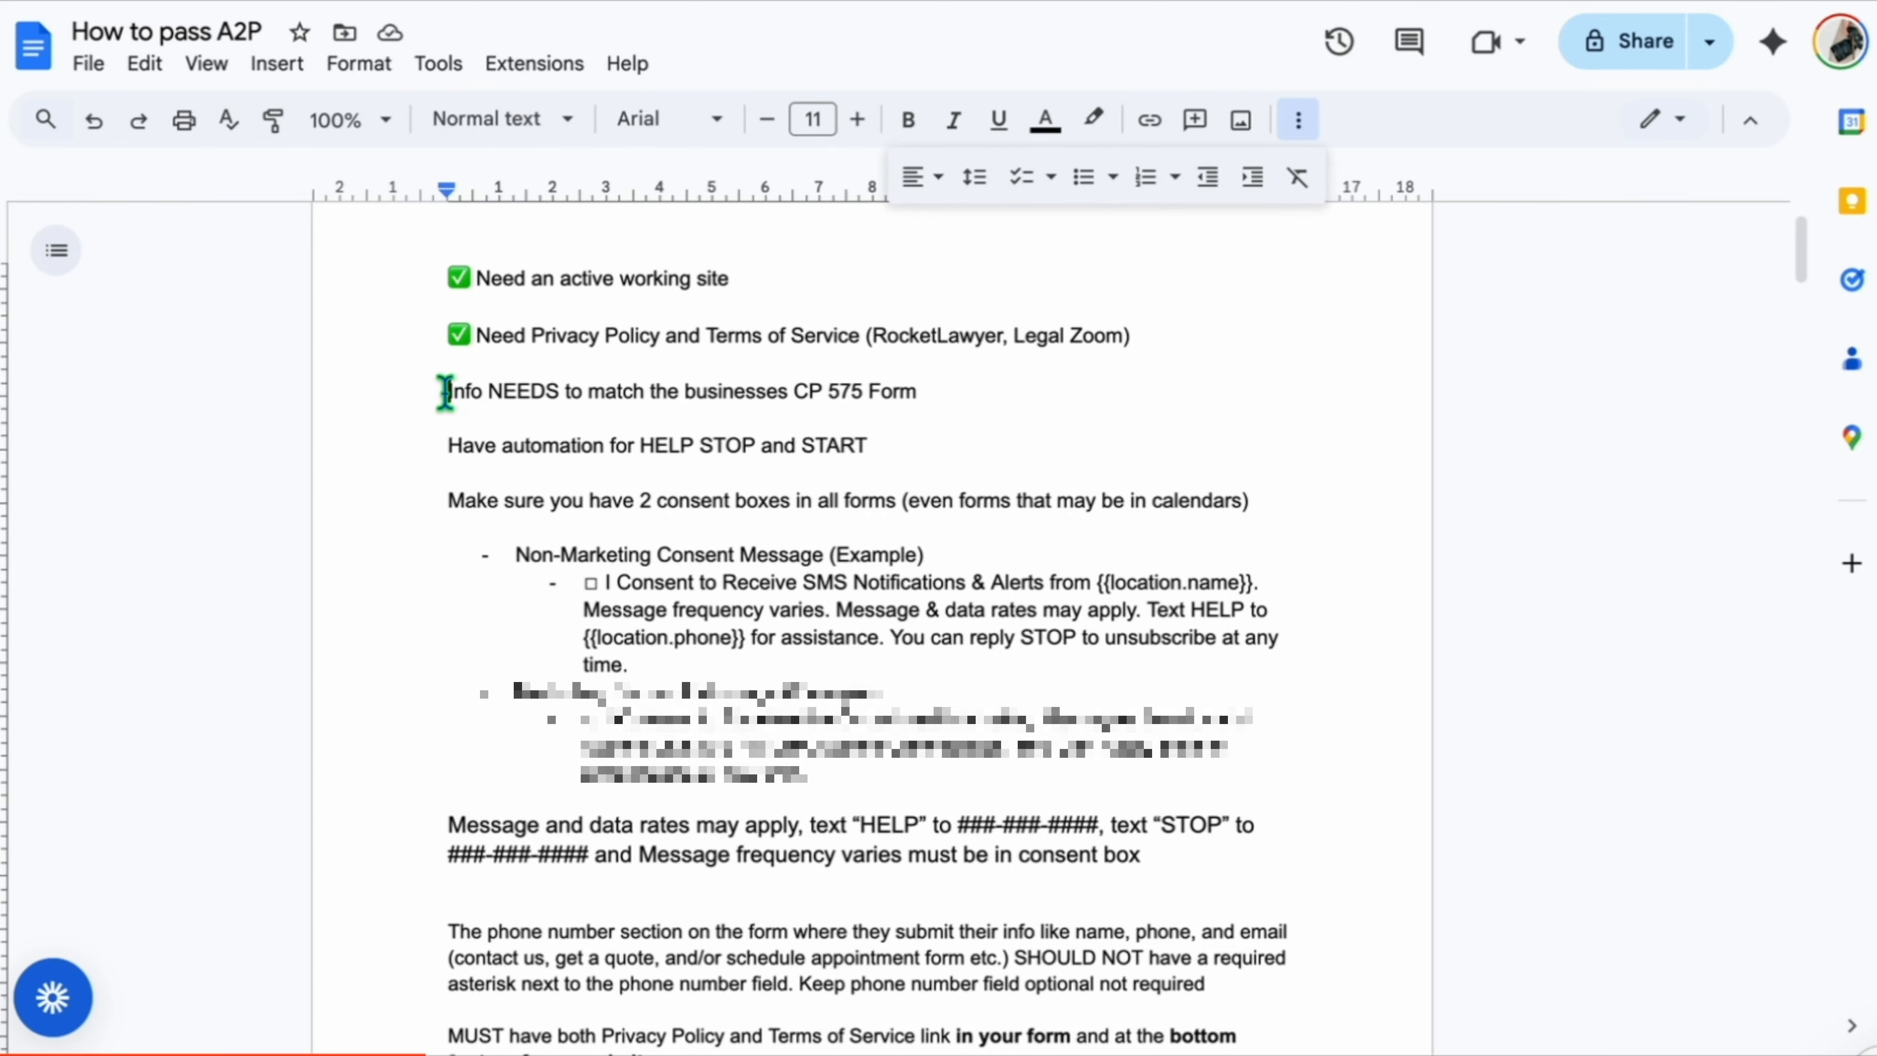
{"action": "left_click", "coordinate": [446, 392]}
{"action": "type", "text": "✅"}
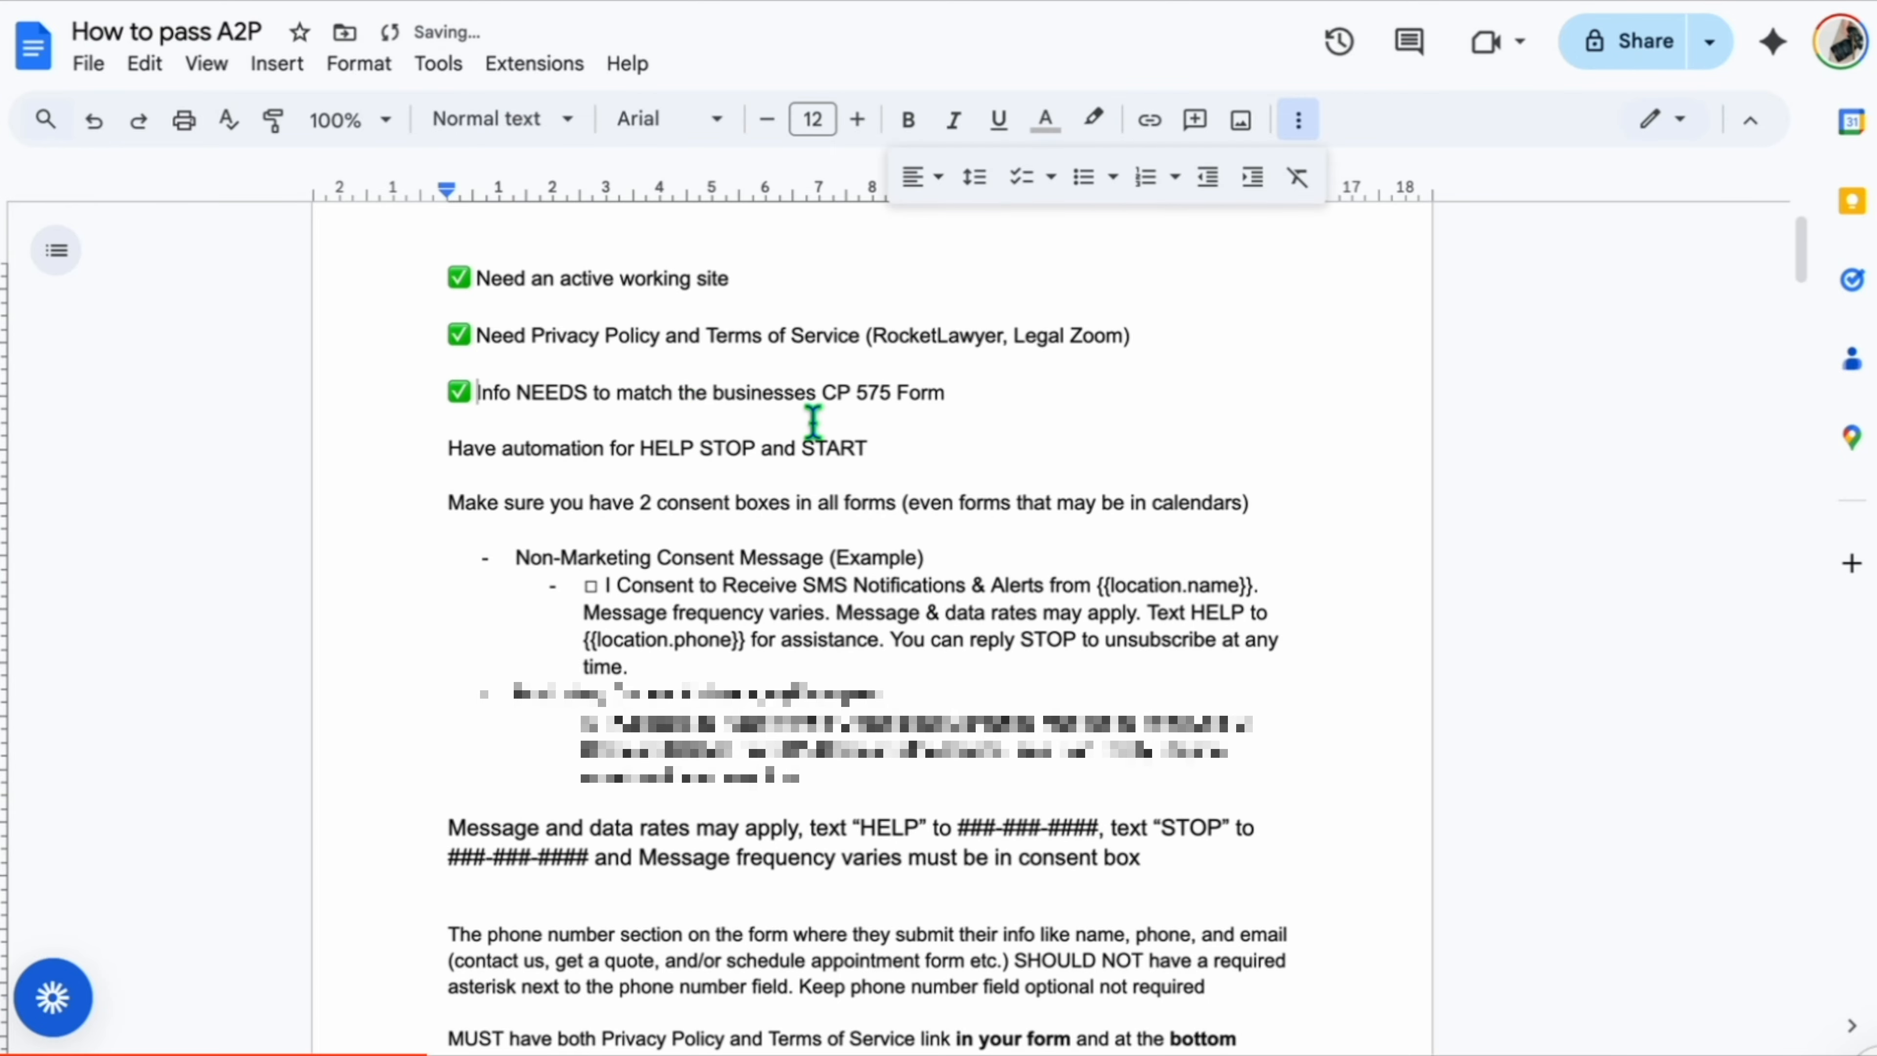
{"action": "left_click", "coordinate": [966, 394]}
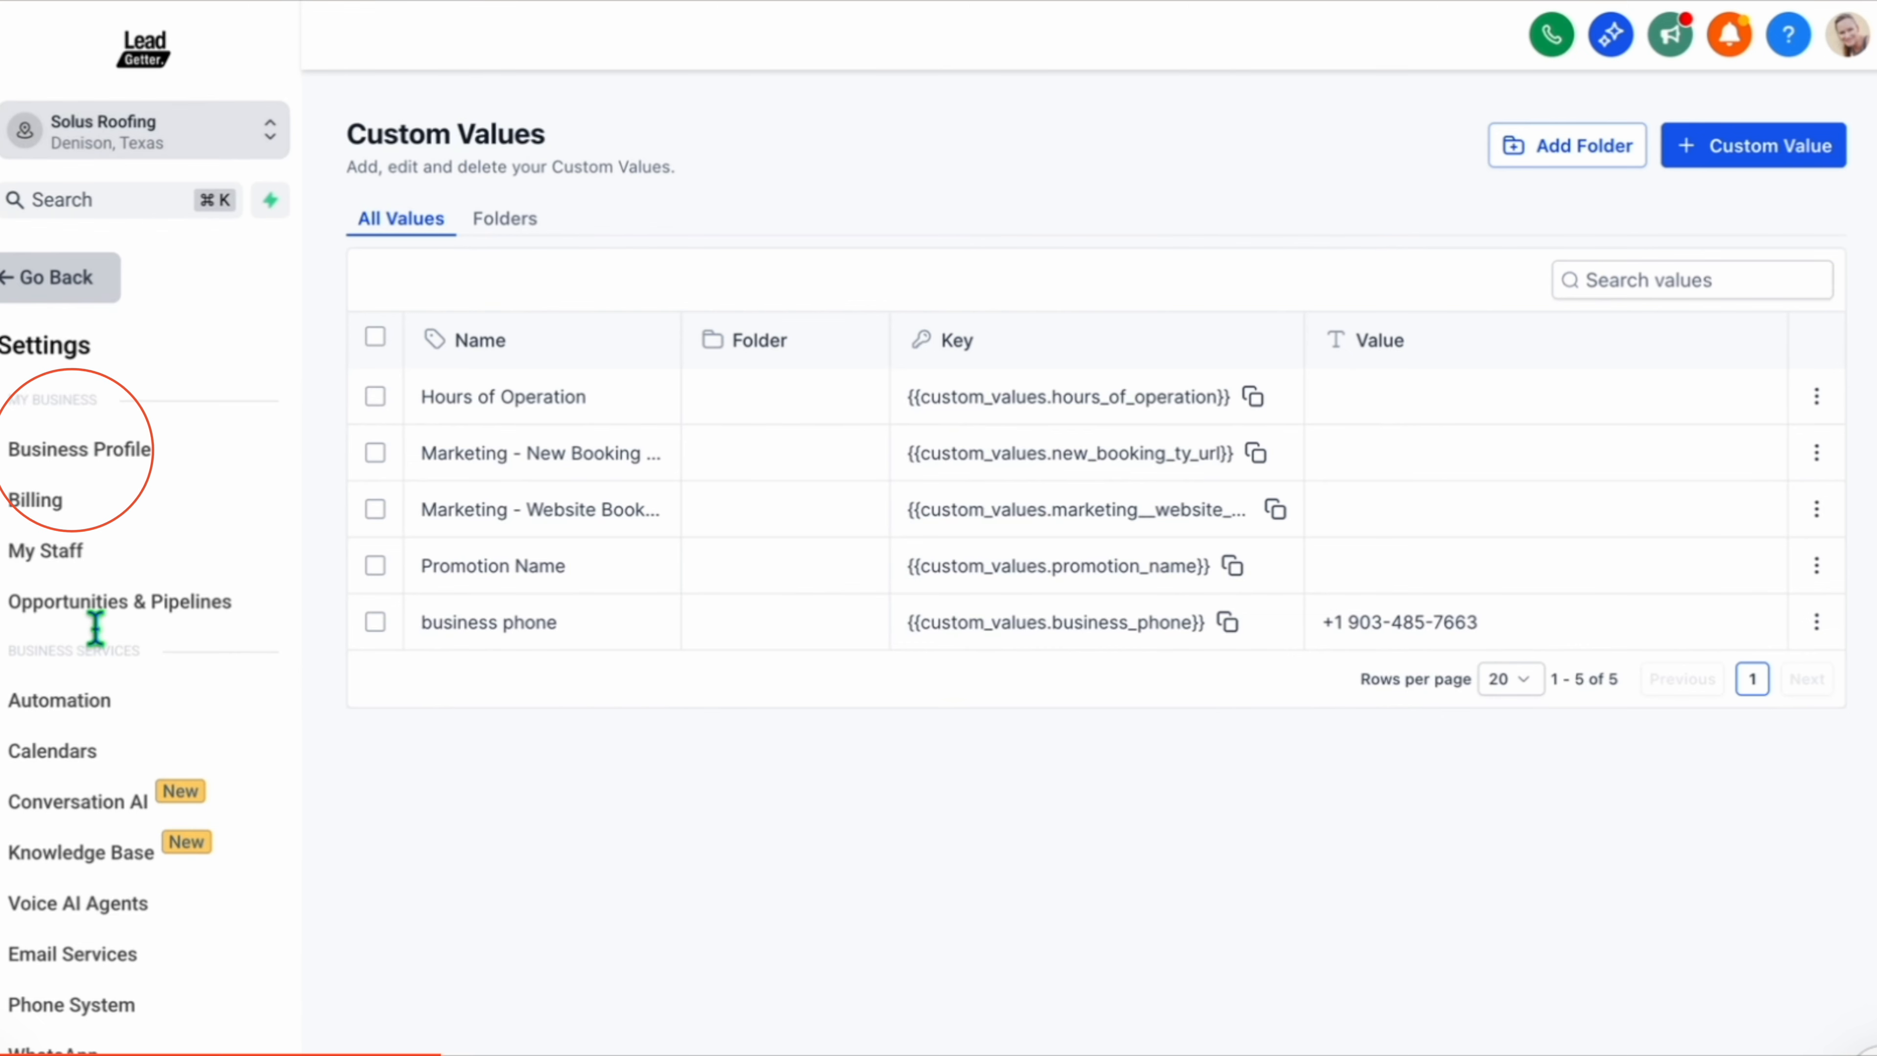
Open the Business Profile settings and replace the Friendly Business Name with the legal business name.
{"action": "left_click", "coordinate": [85, 455]}
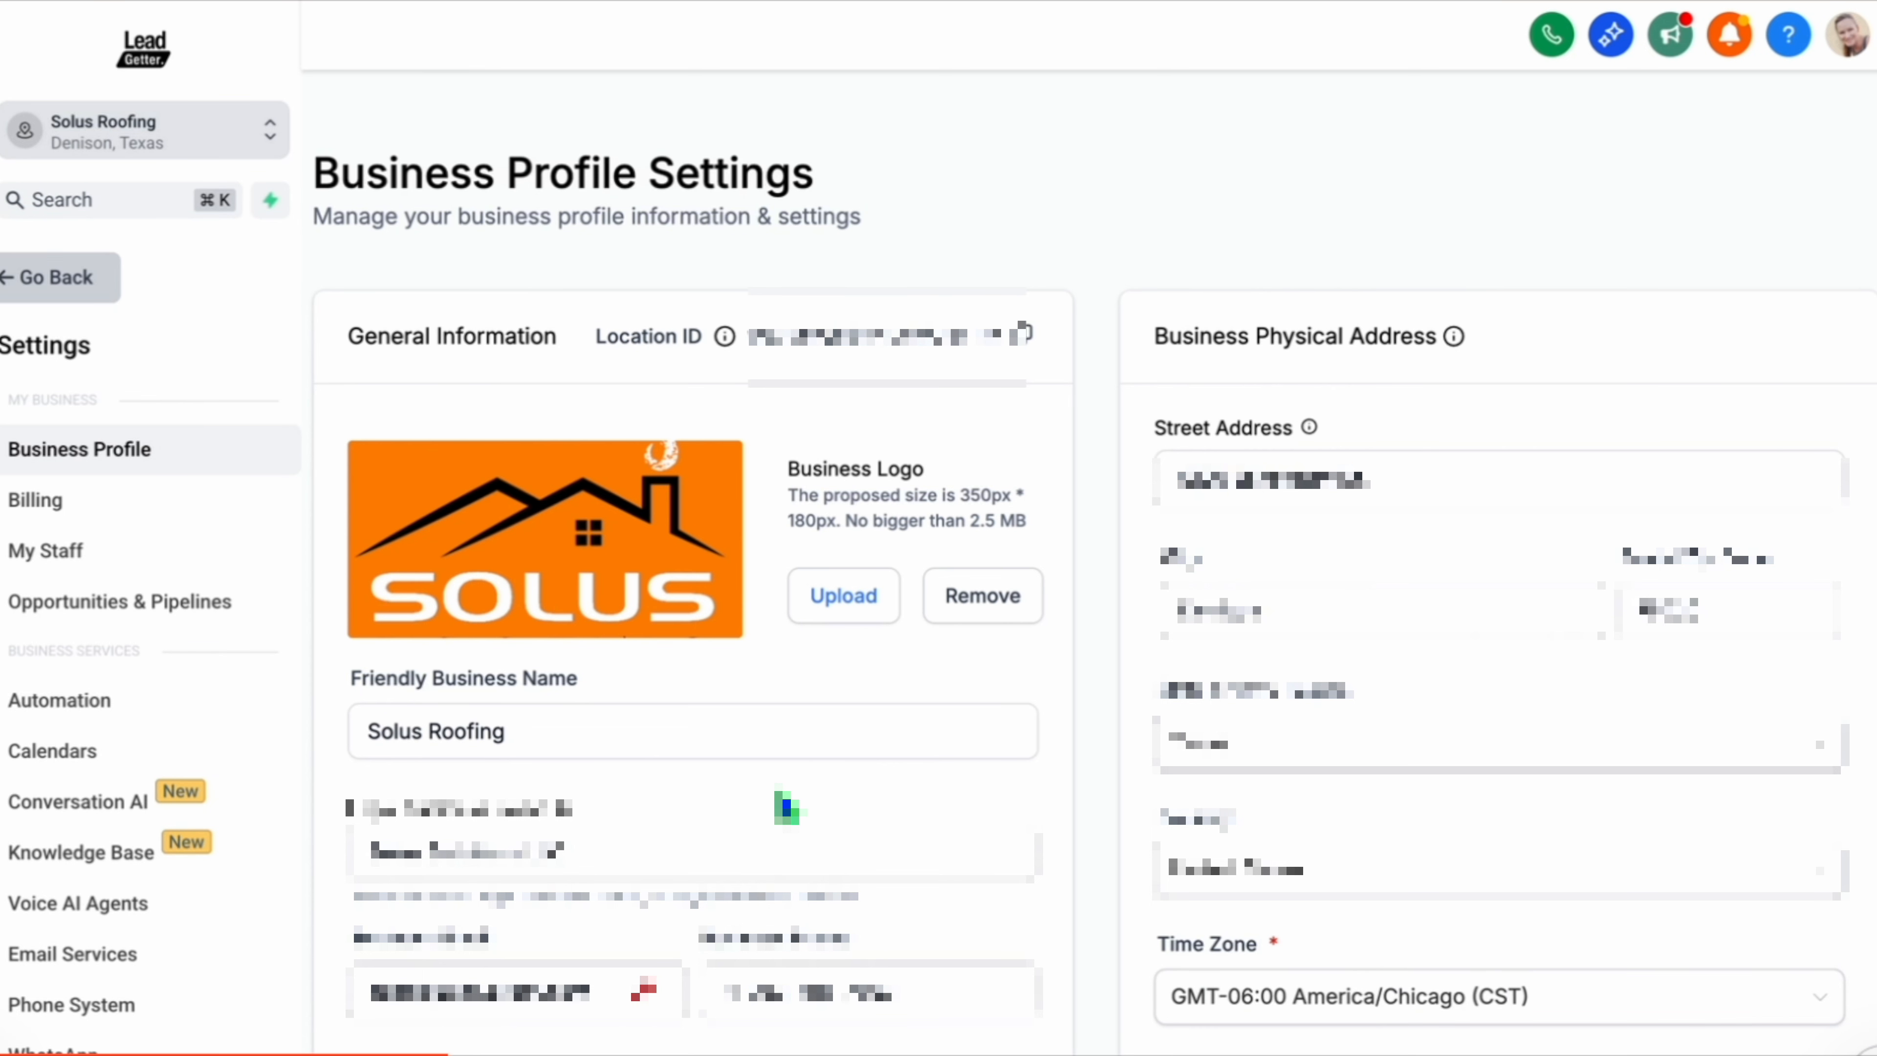
{"action": "scroll", "coordinate": [1441, 633], "scroll_direction": "down", "scroll_amount": 3}
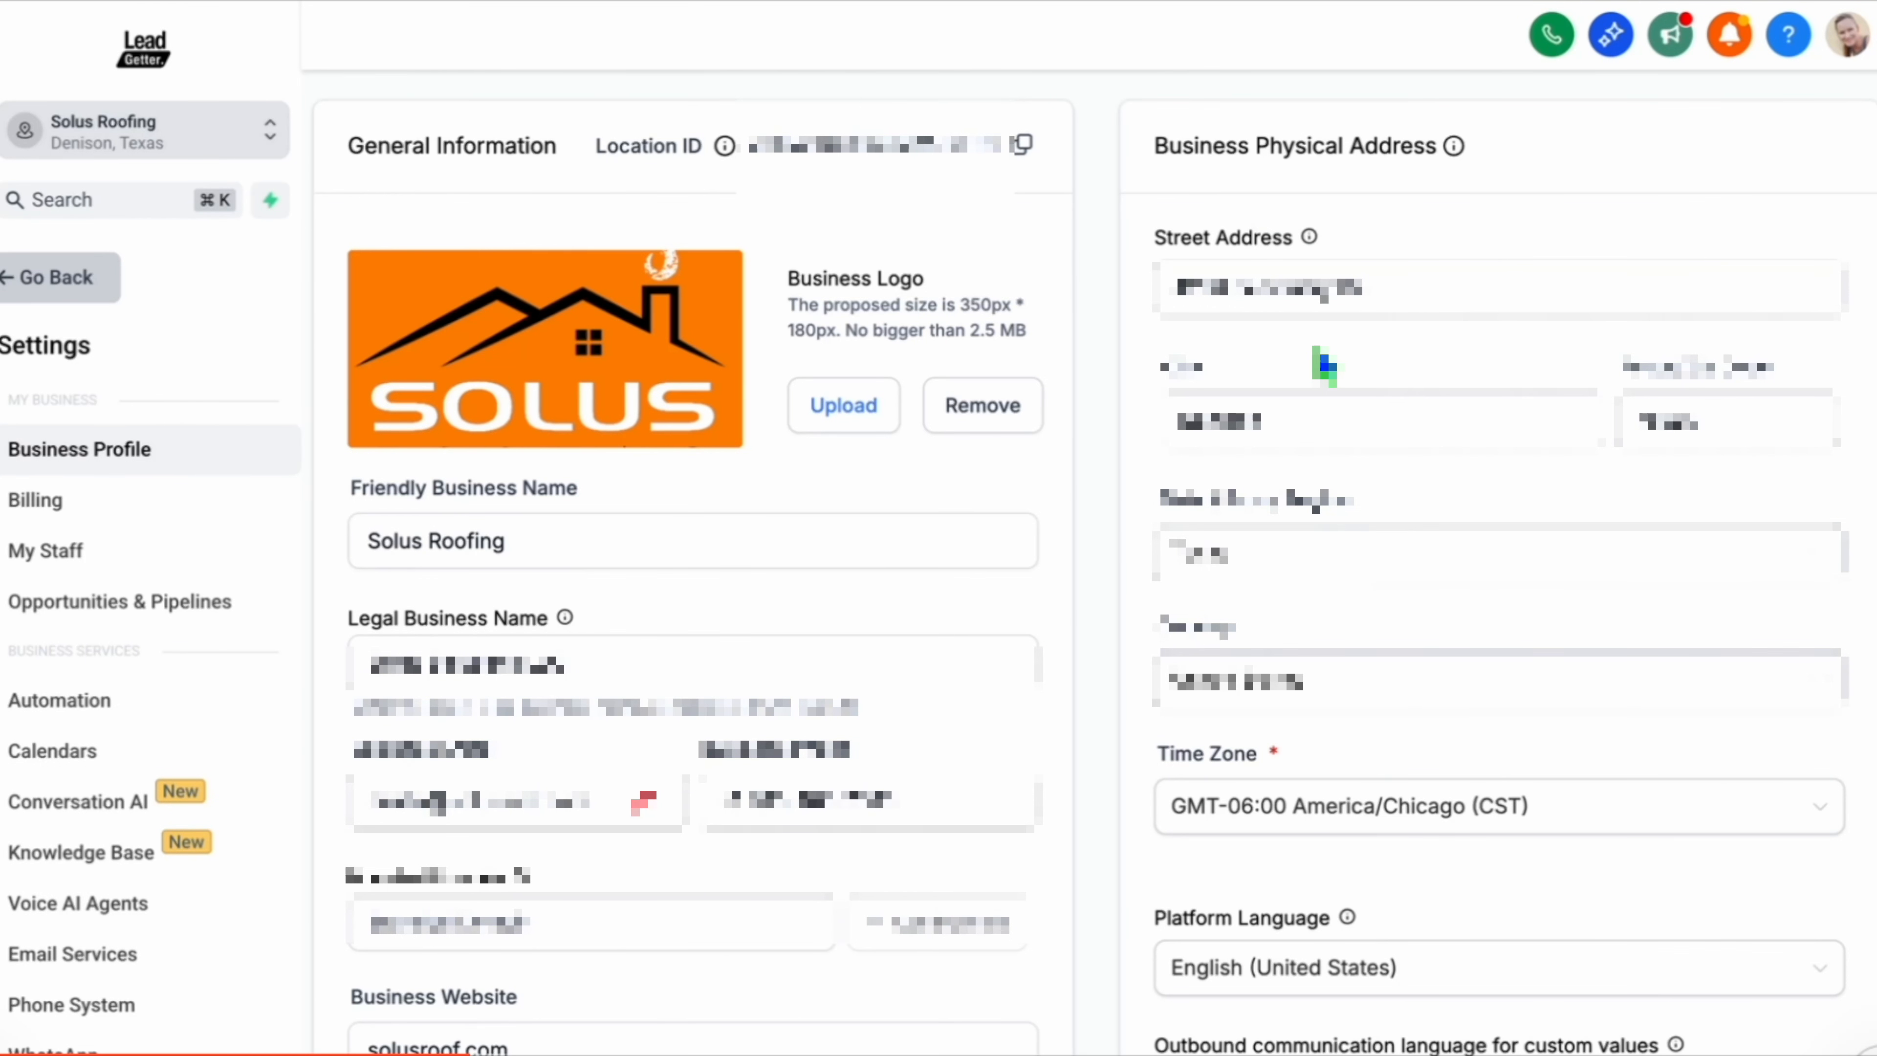
{"action": "scroll", "coordinate": [1098, 386], "scroll_direction": "down", "scroll_amount": 4}
{"action": "left_click", "coordinate": [386, 260]}
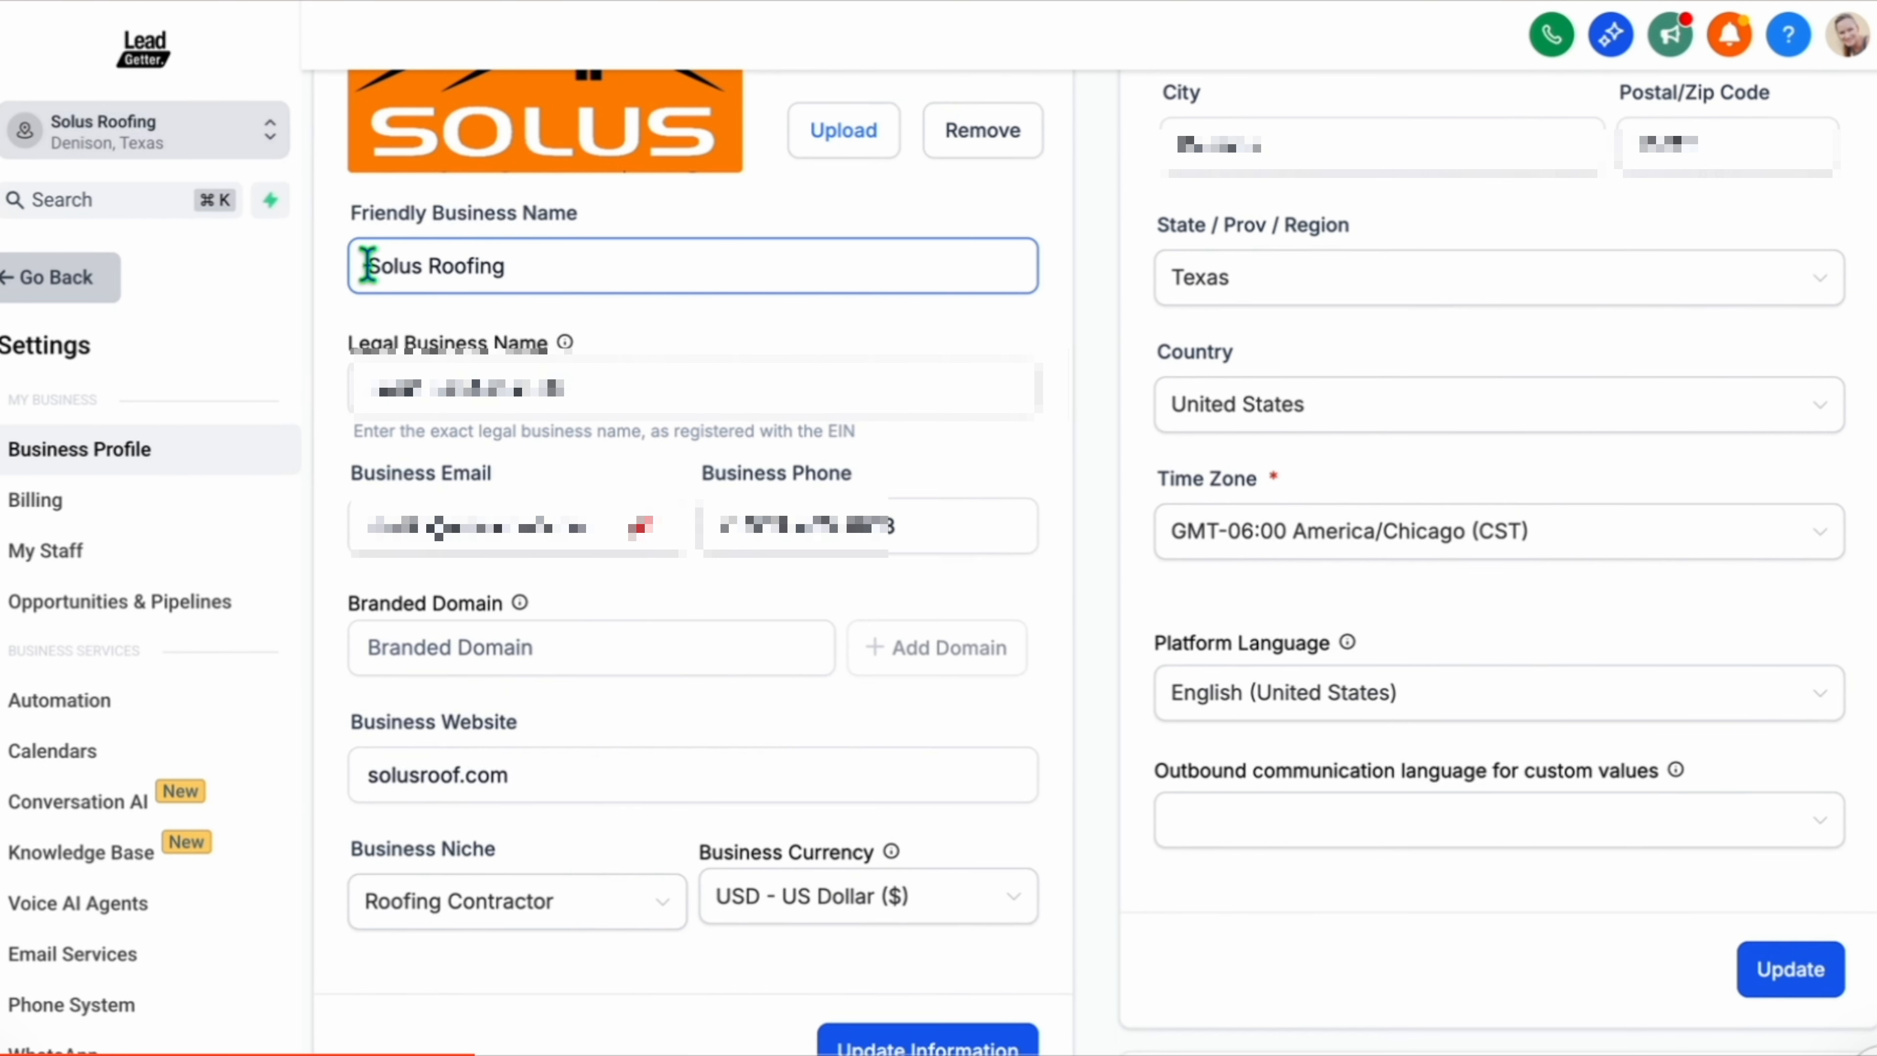
{"action": "left_click", "coordinate": [543, 391]}
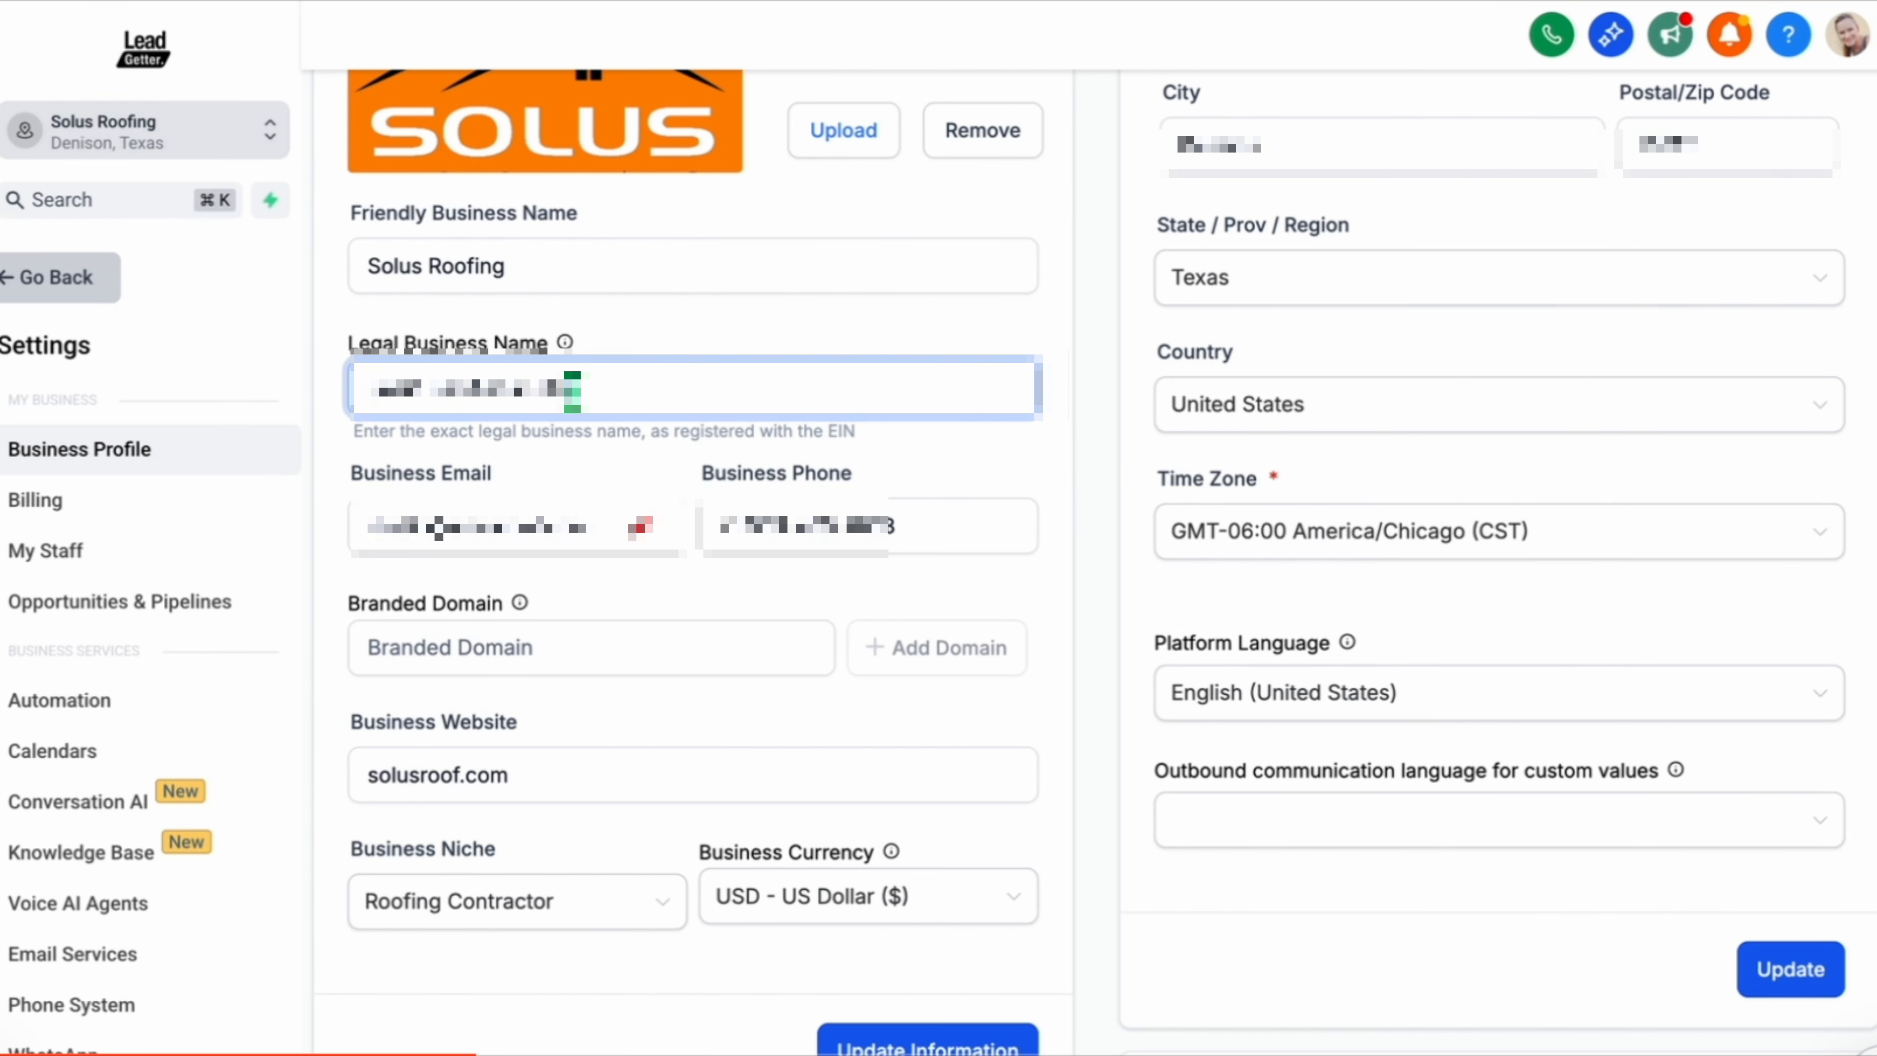
{"action": "left_click_drag", "start_coordinate": [573, 390], "coordinate": [355, 386]}
{"action": "left_click", "coordinate": [574, 264]}
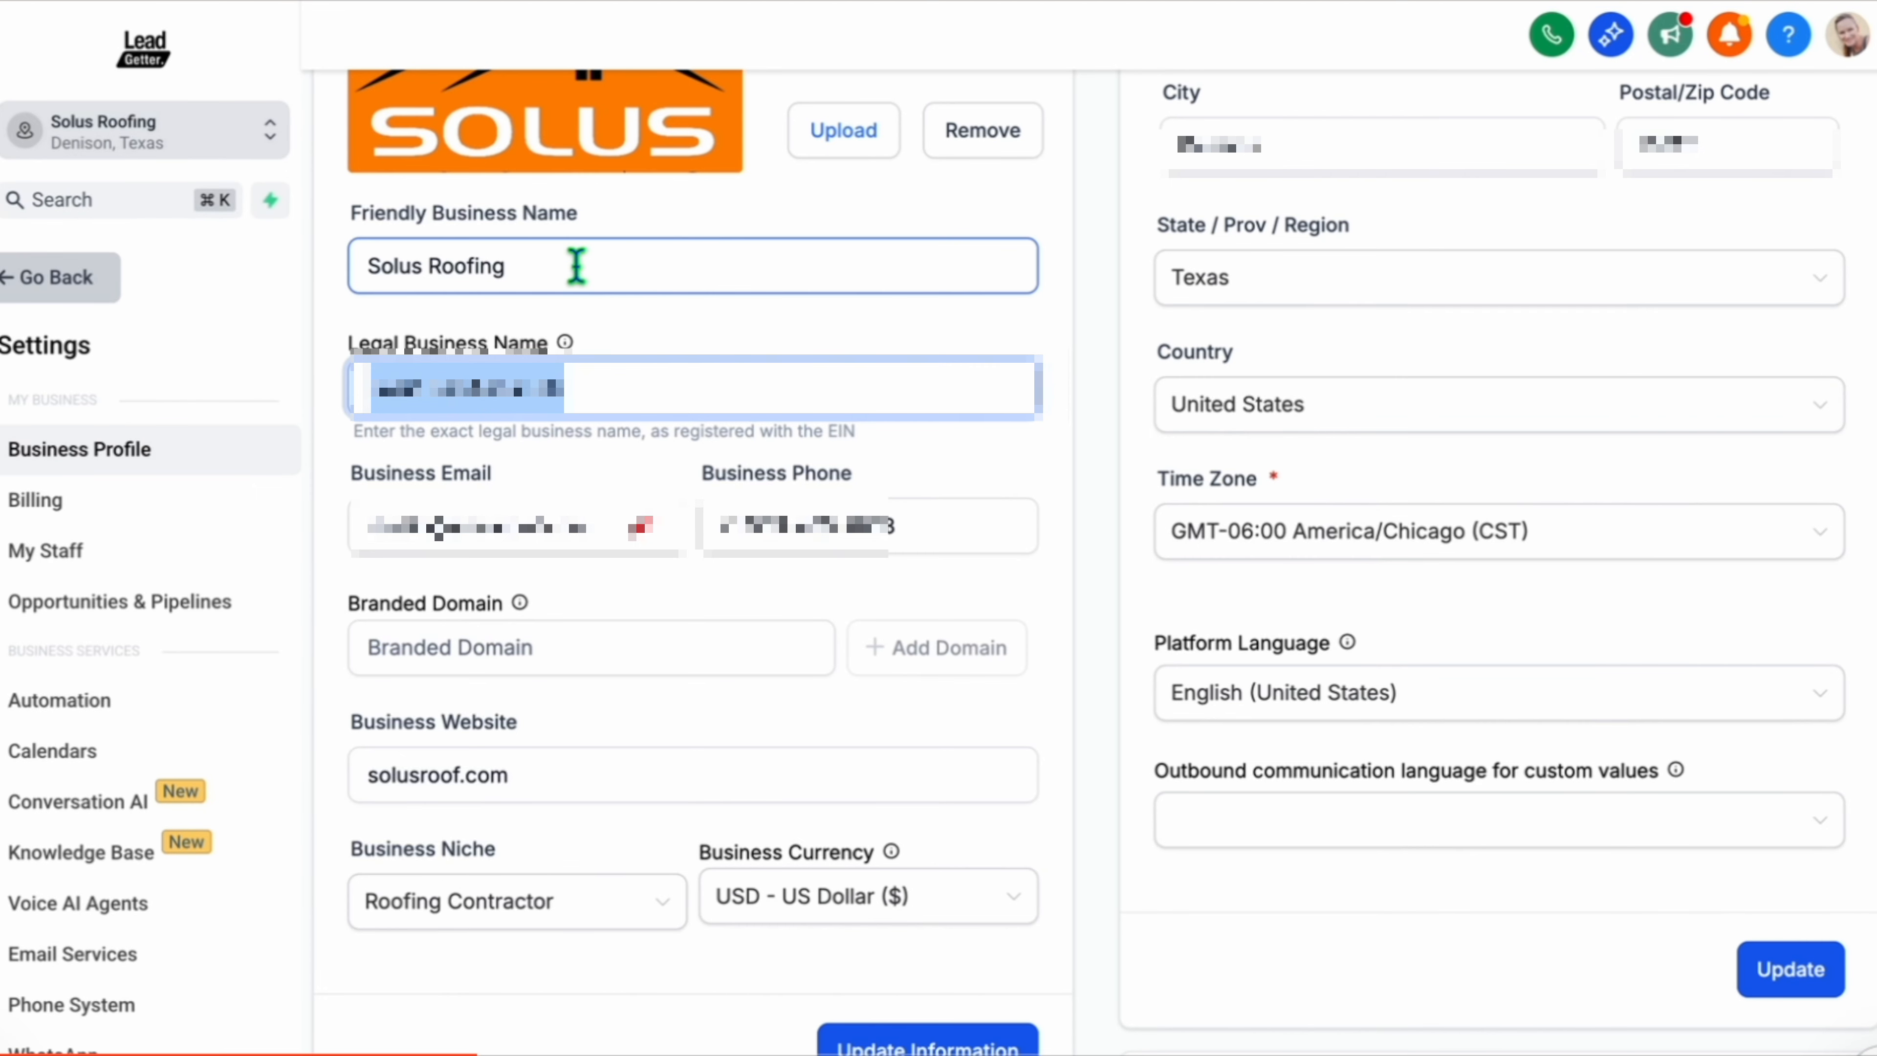
{"action": "left_click_drag", "start_coordinate": [574, 264], "coordinate": [353, 280]}
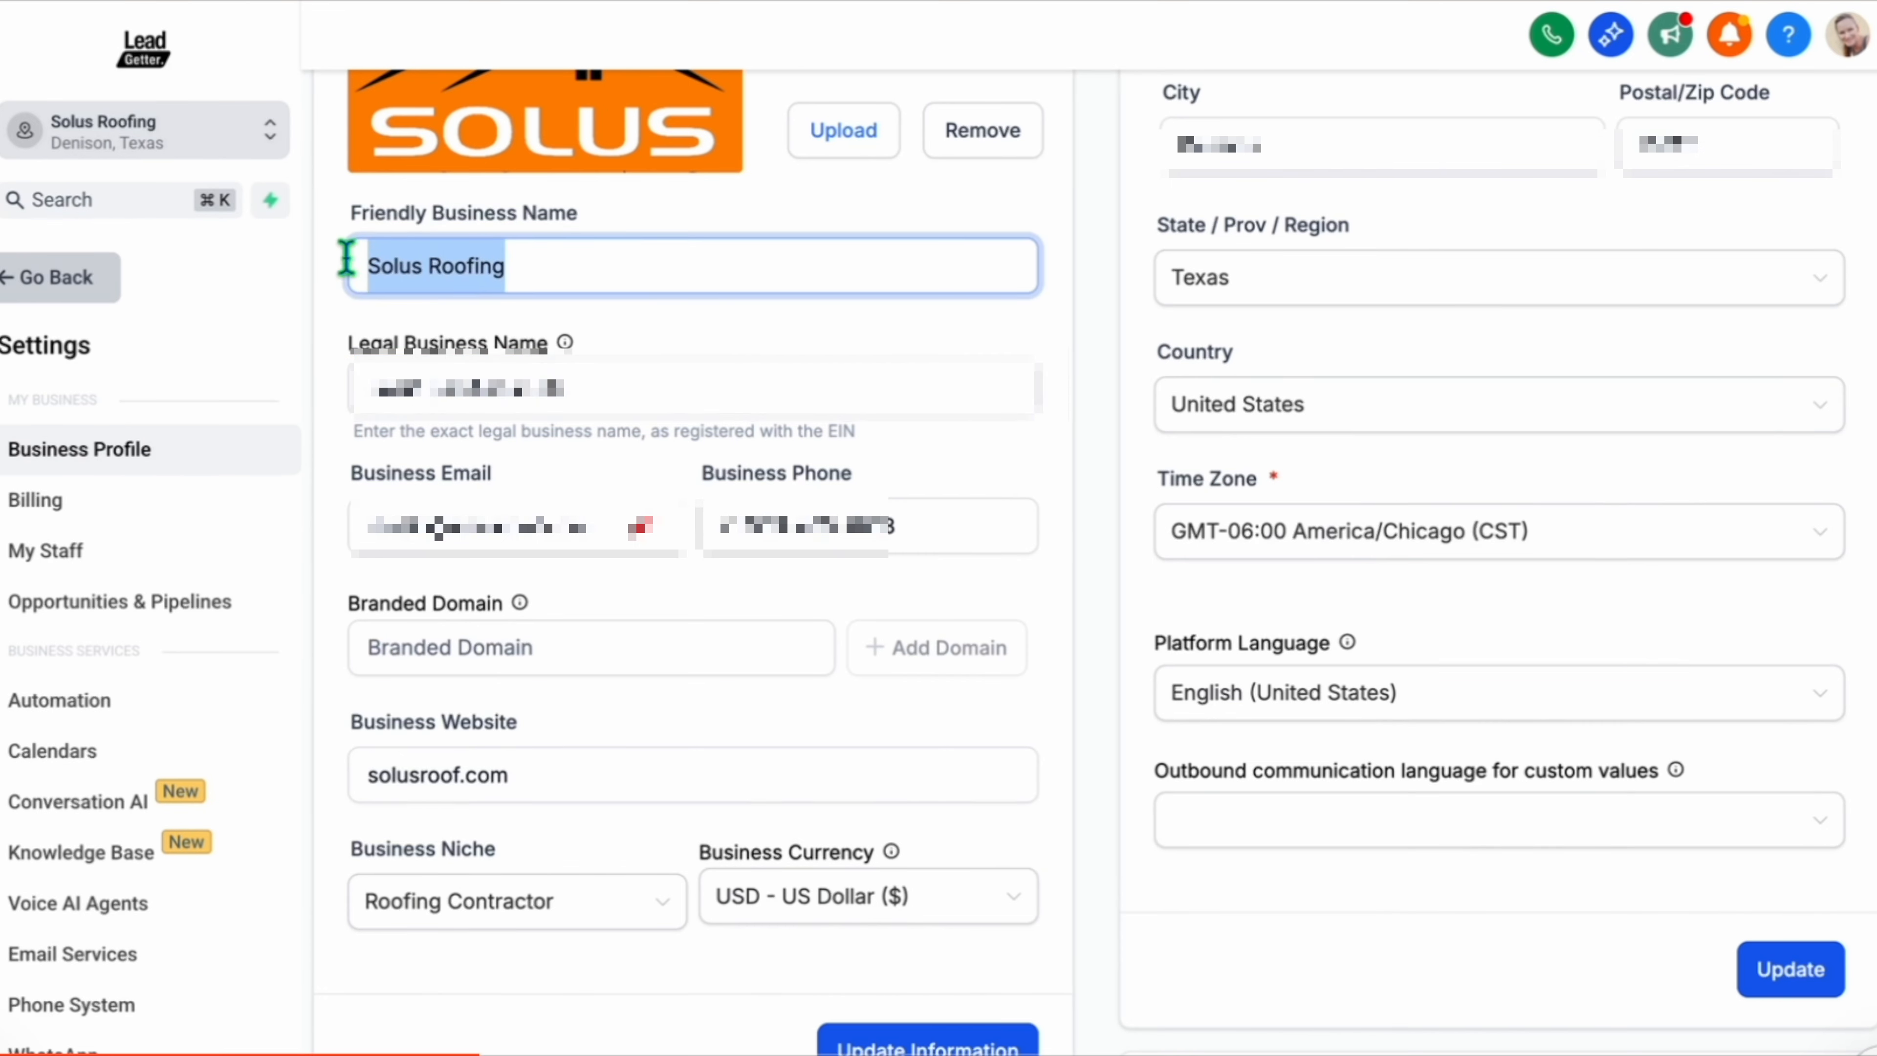
{"action": "key", "text": "super+v"}
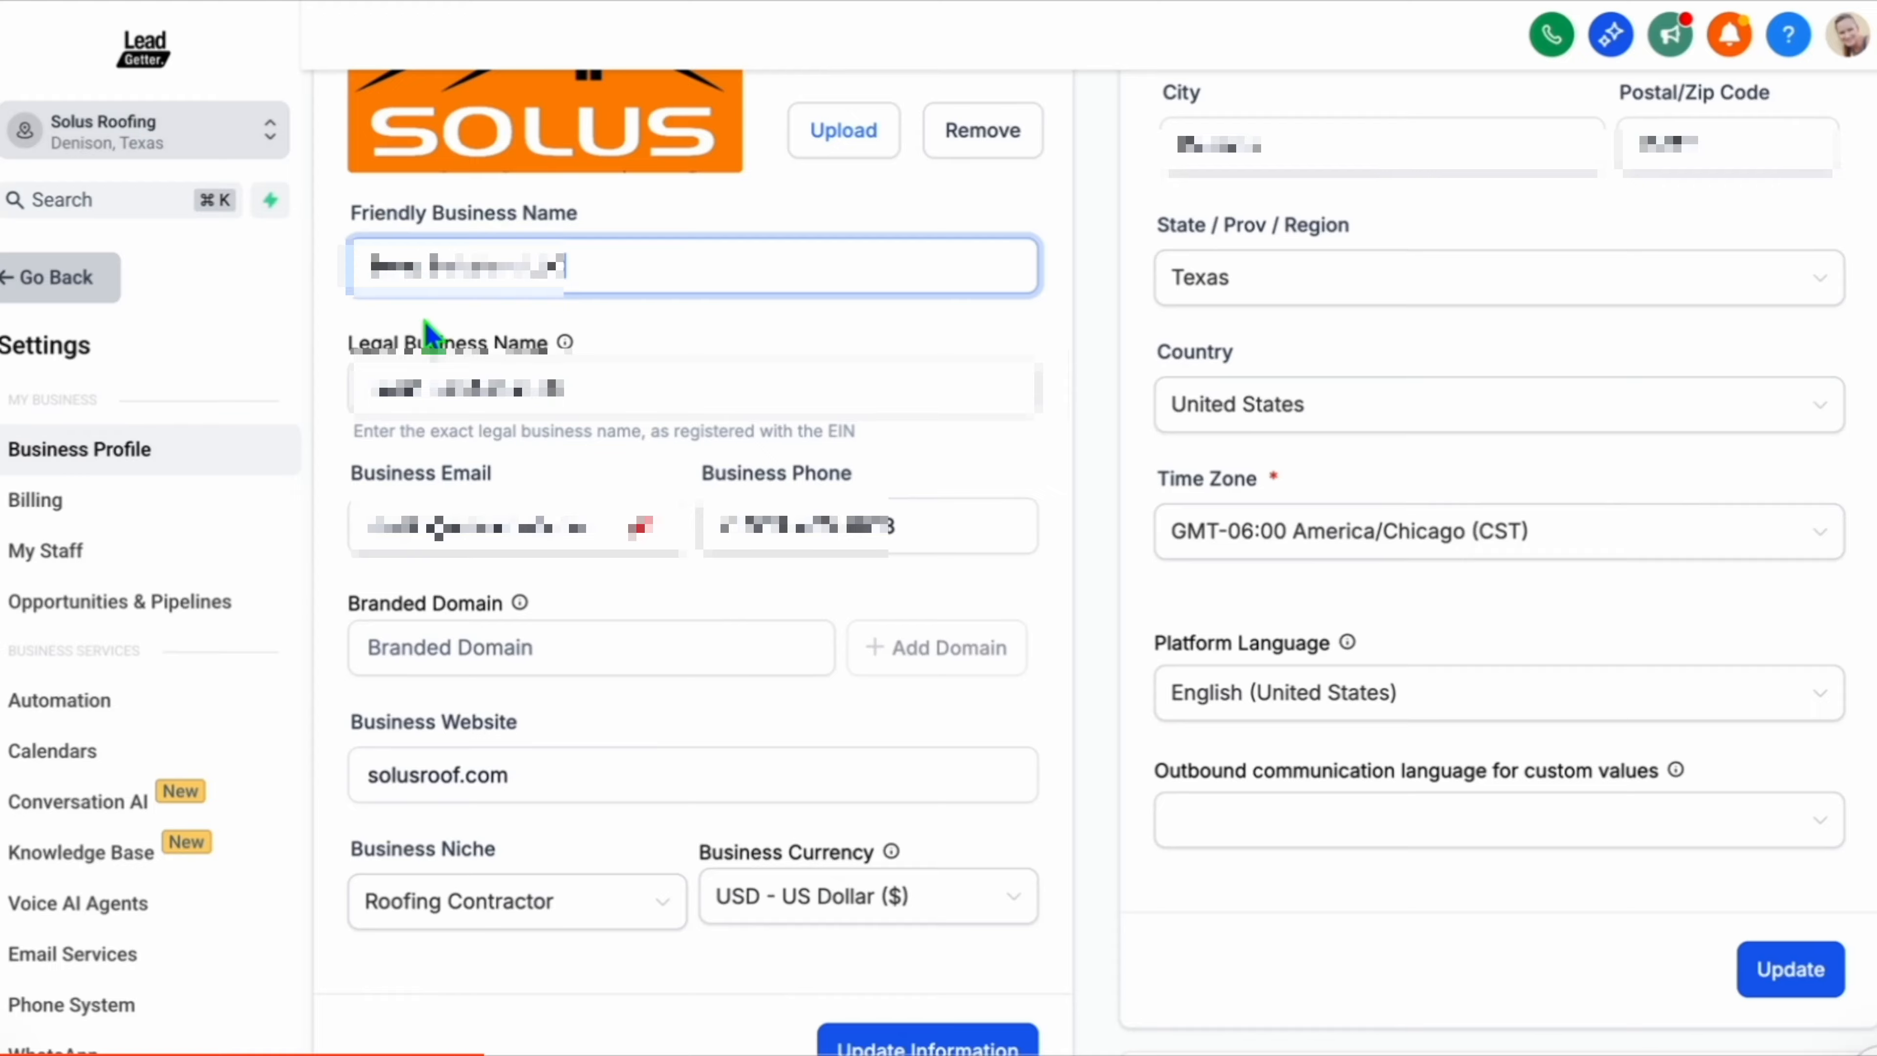
Select the Legal Business Name text again and review the Business Information and Authorized Representative sections.
{"action": "mouse_move", "coordinate": [567, 351]}
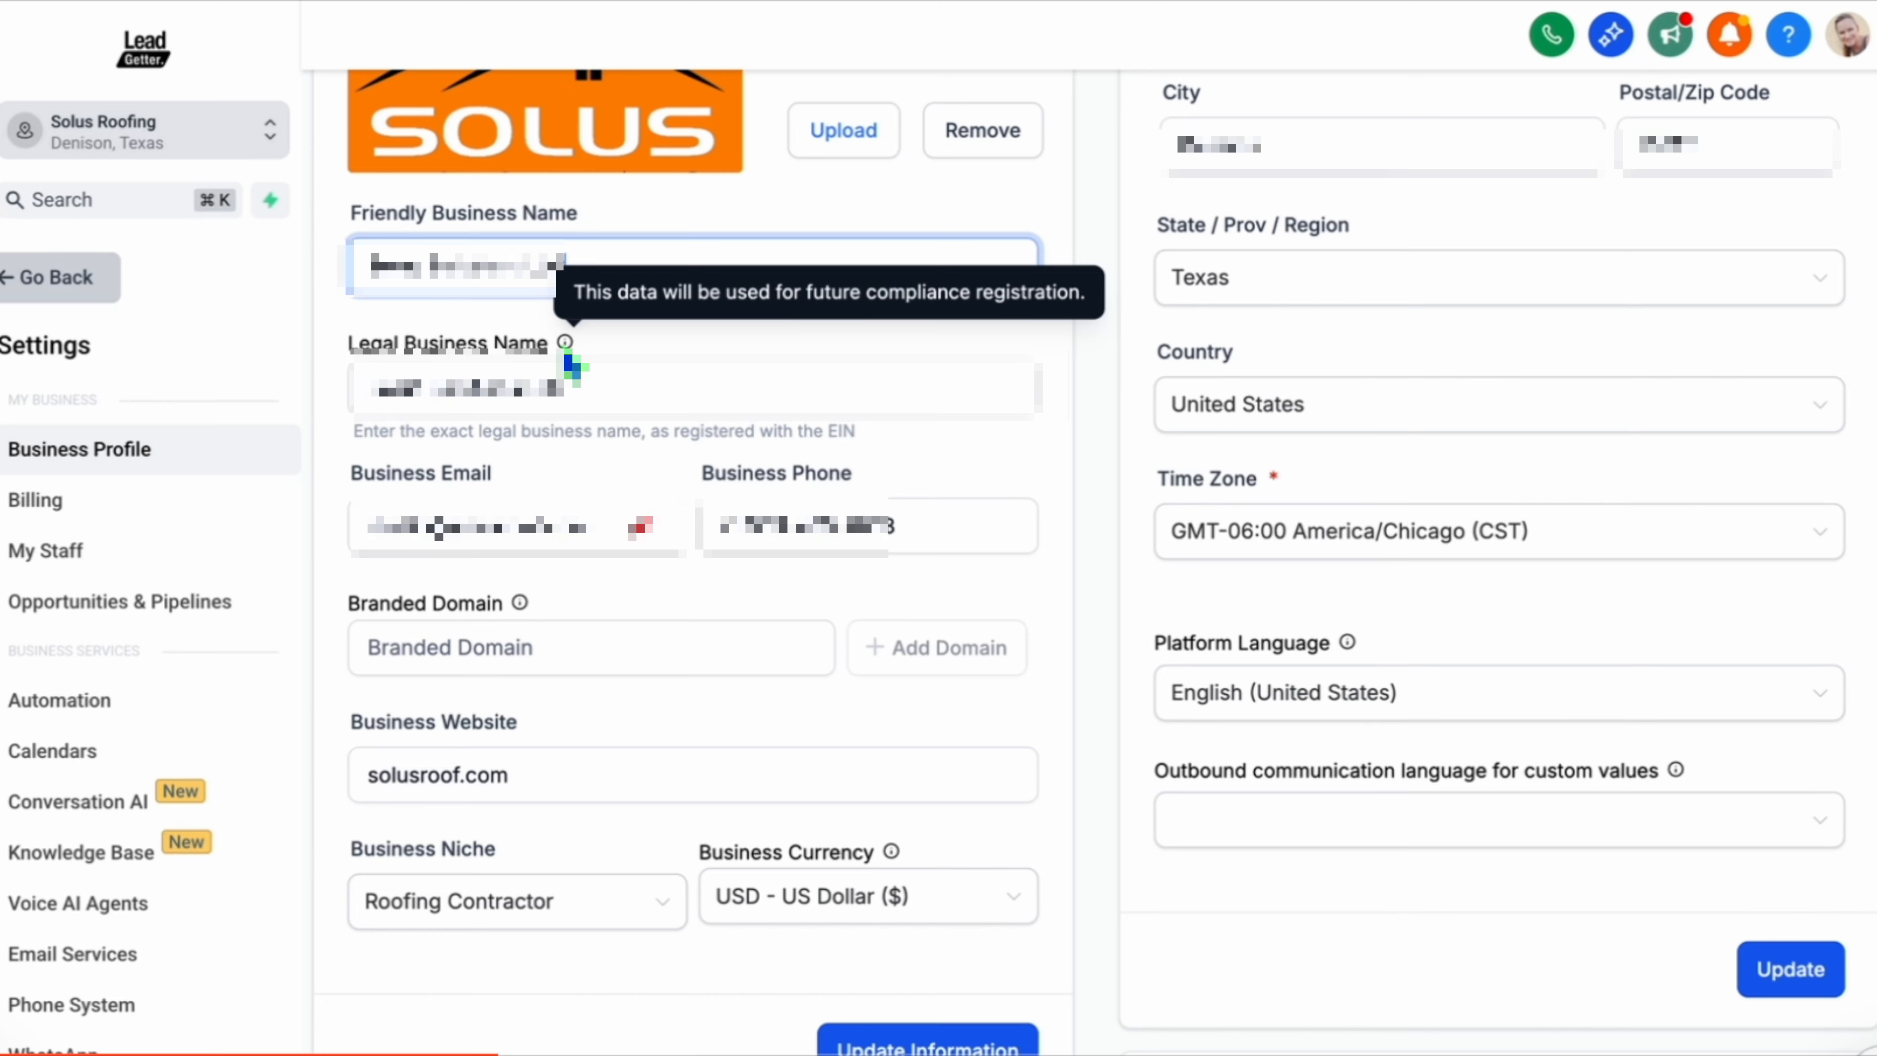
{"action": "left_click_drag", "start_coordinate": [567, 389], "coordinate": [369, 390]}
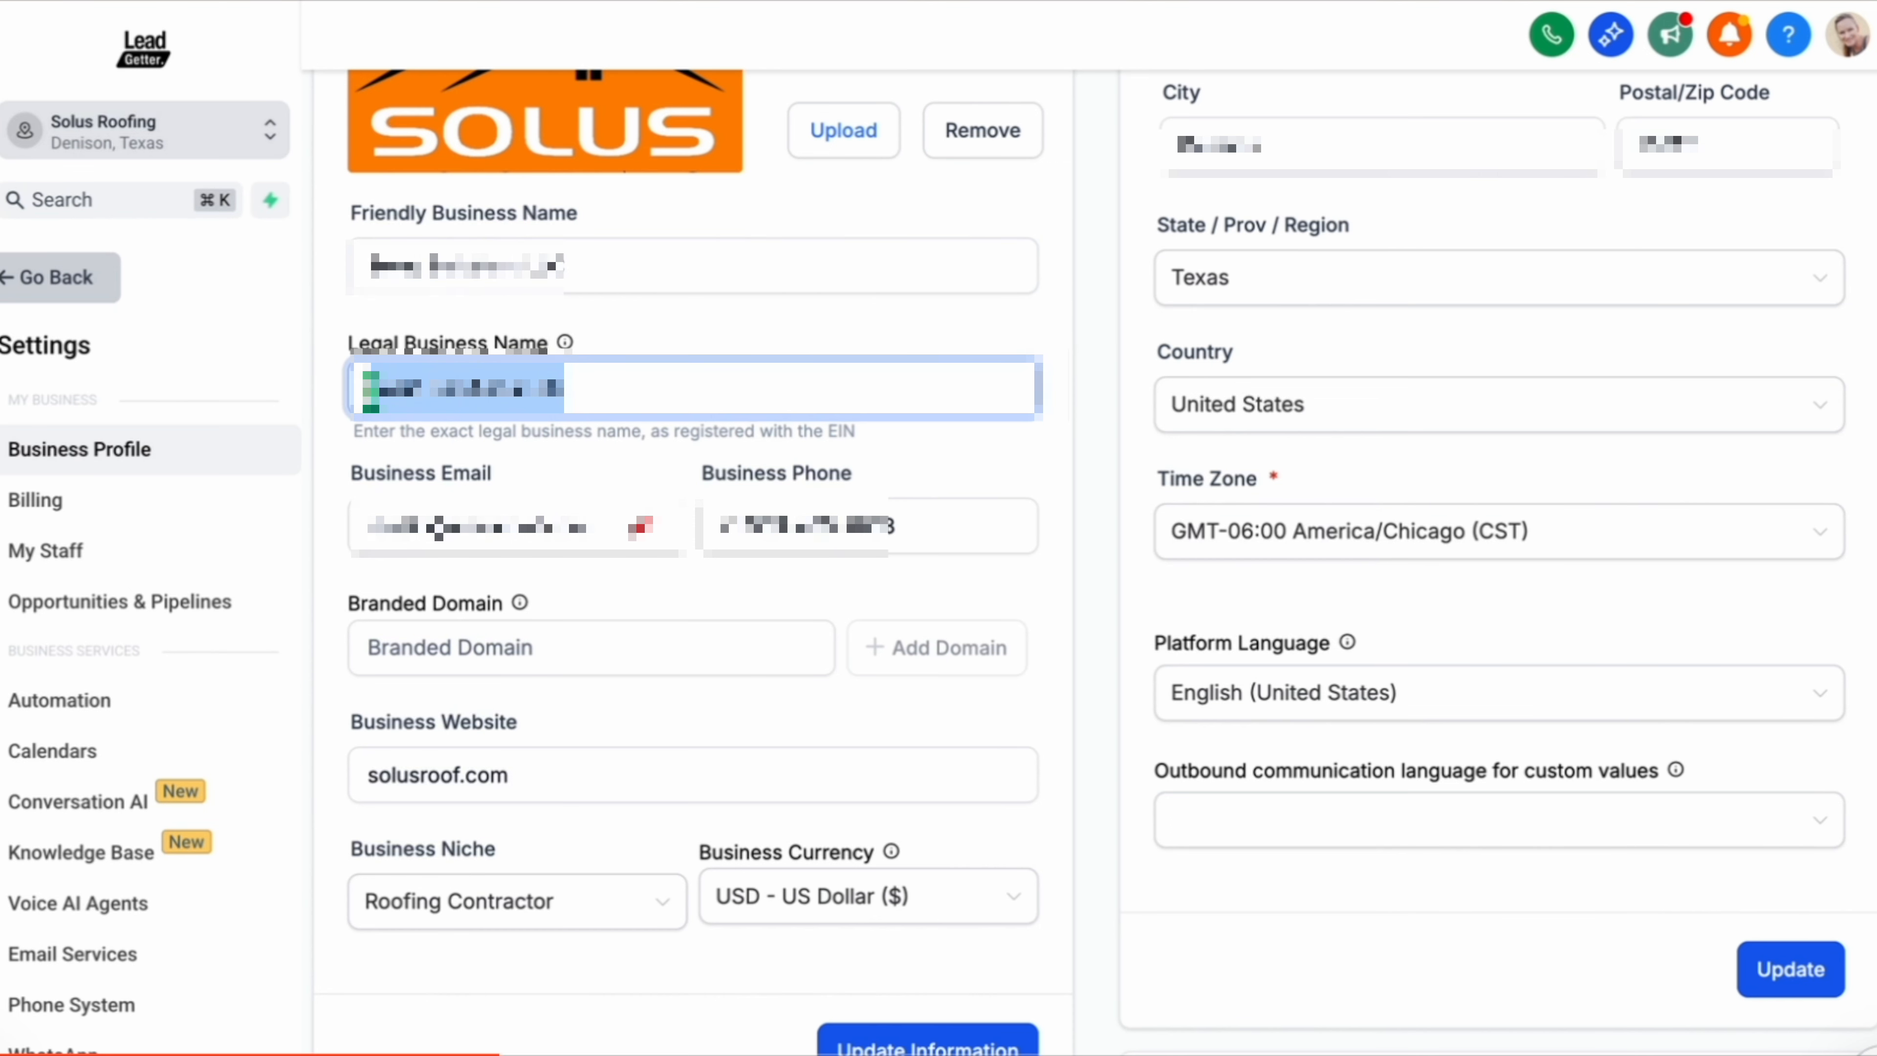
{"action": "left_click", "coordinate": [369, 390]}
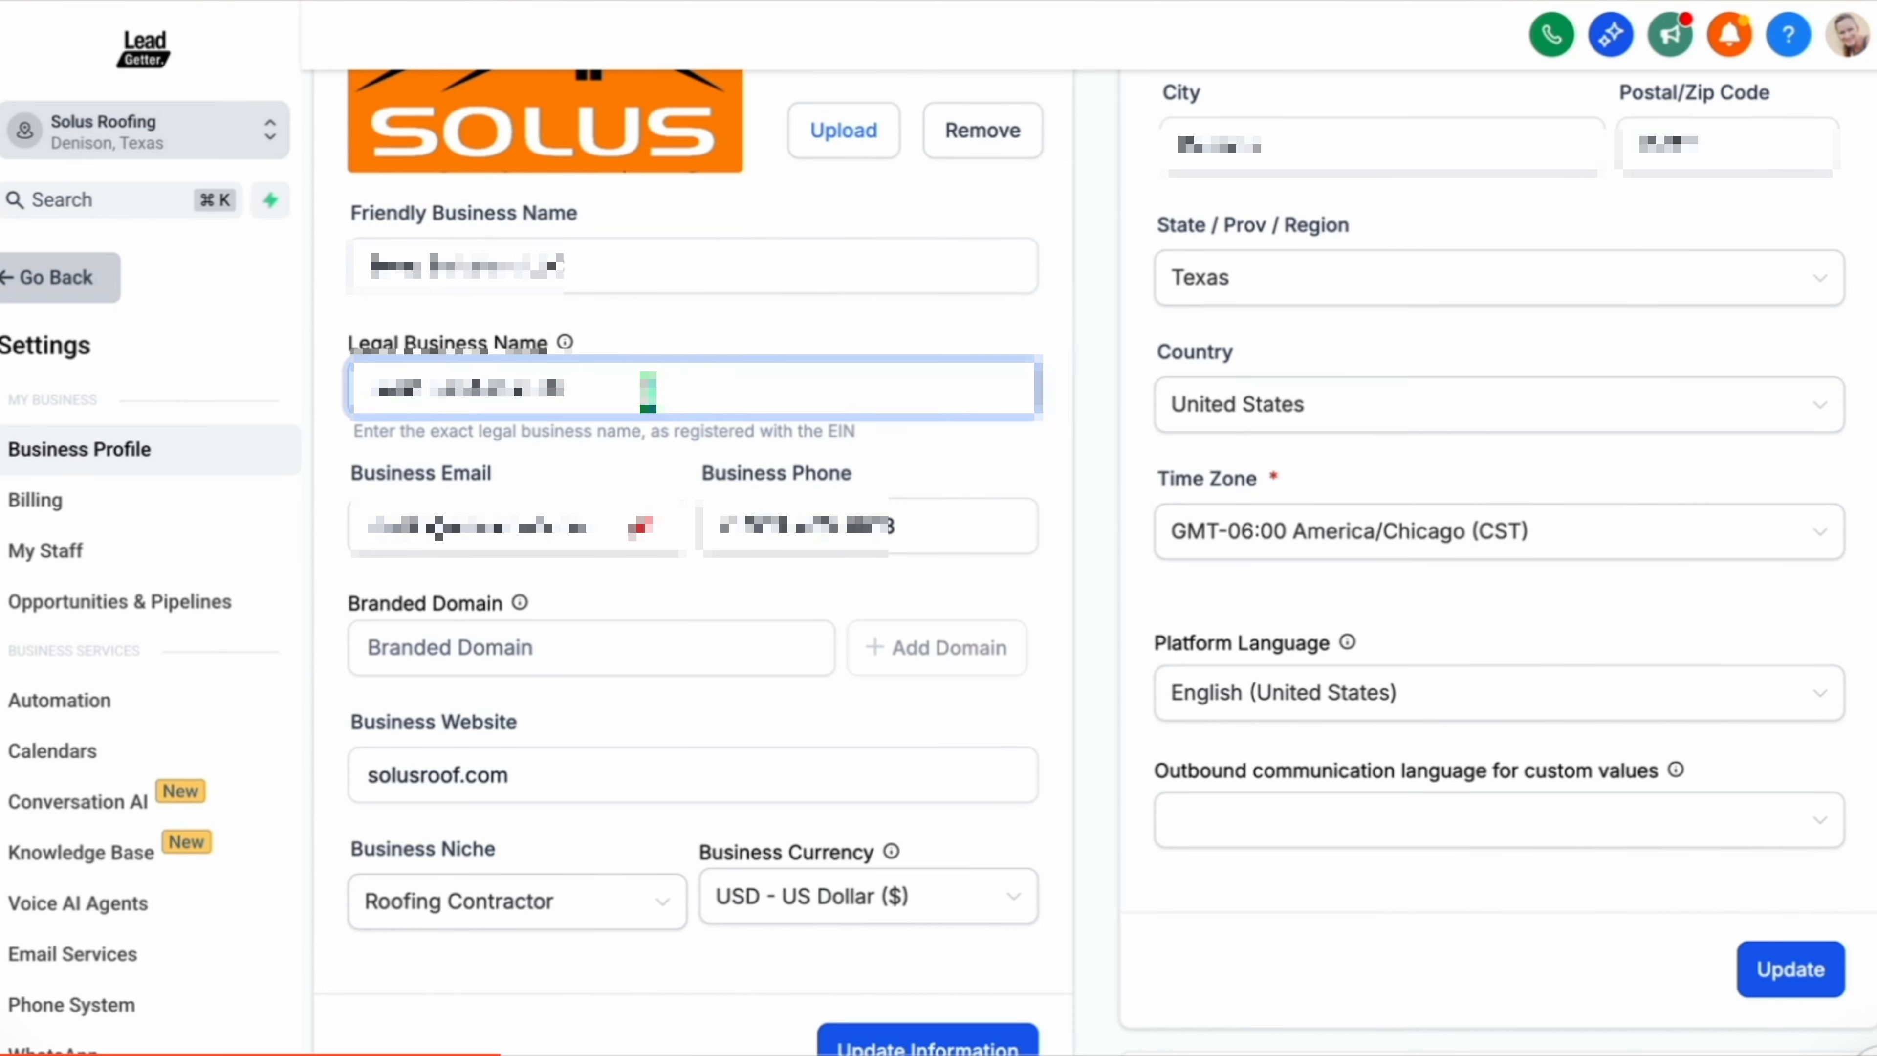
{"action": "left_click_drag", "start_coordinate": [674, 398], "coordinate": [360, 392]}
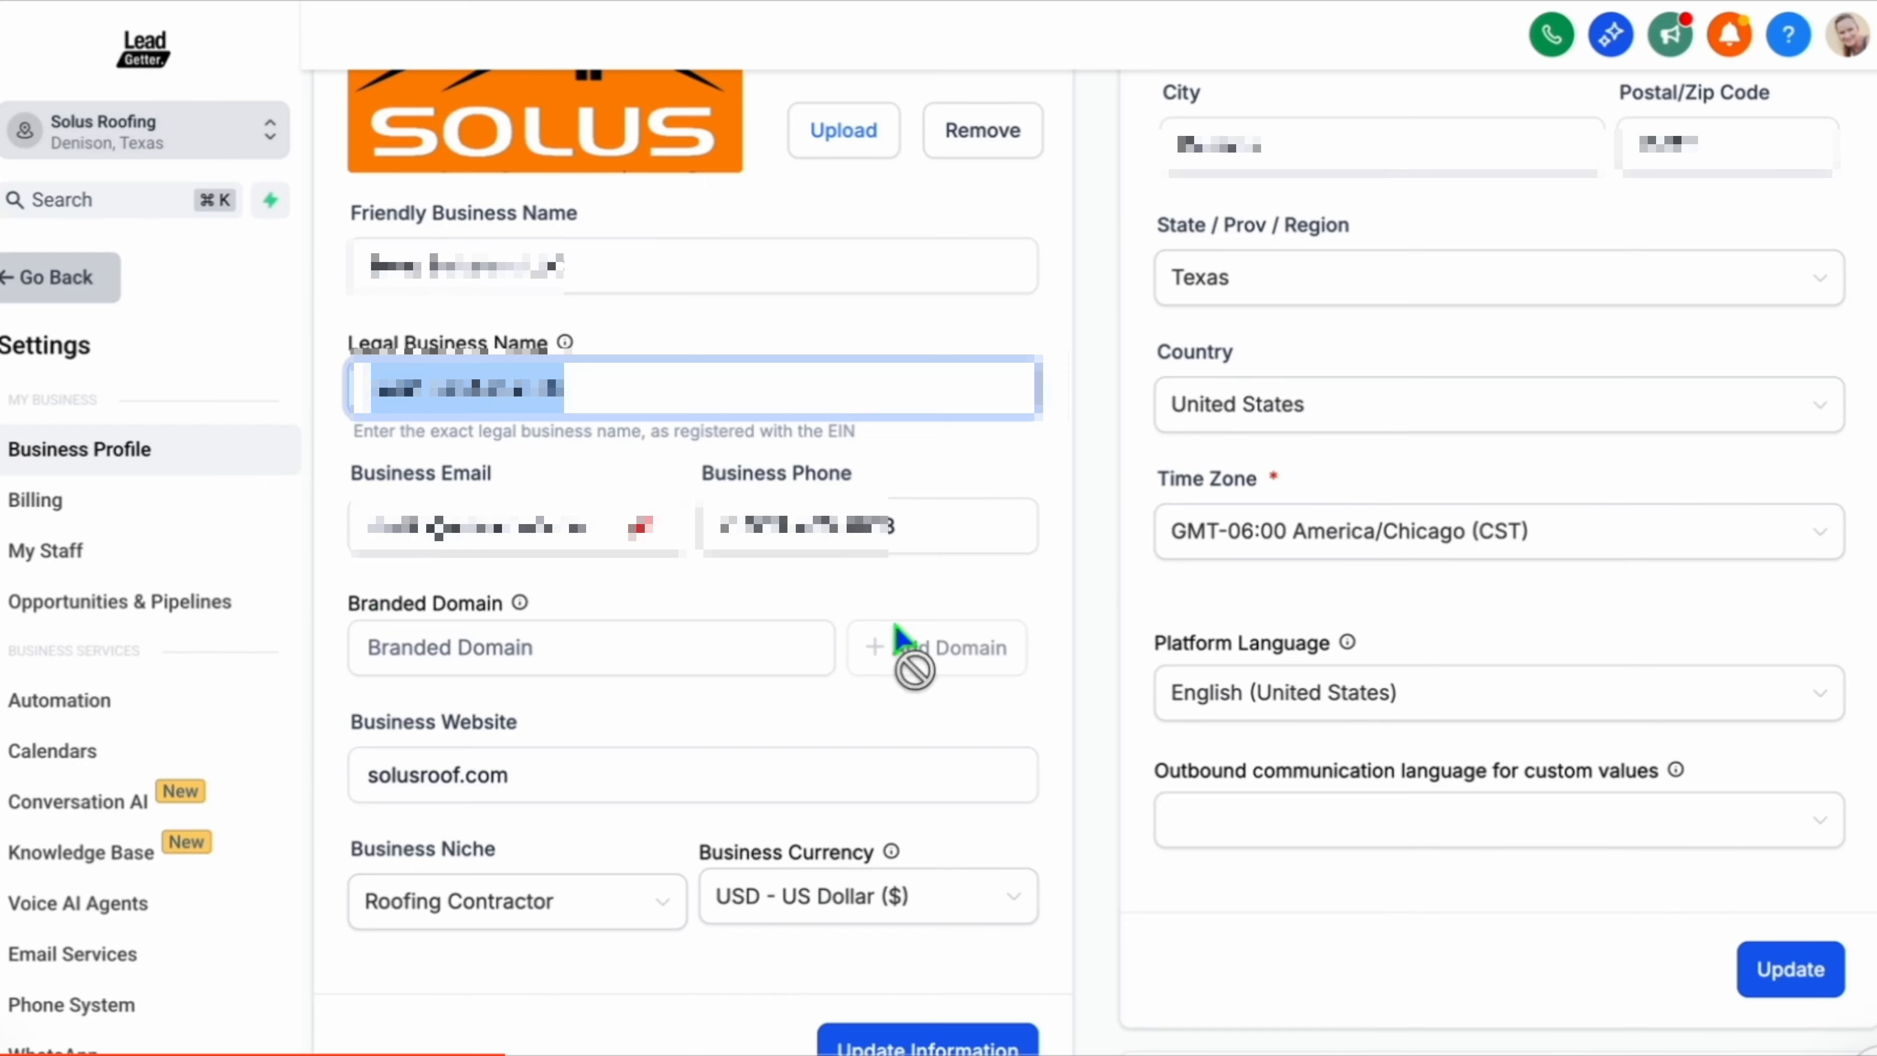
{"action": "scroll", "coordinate": [1212, 525], "scroll_direction": "down", "scroll_amount": 10}
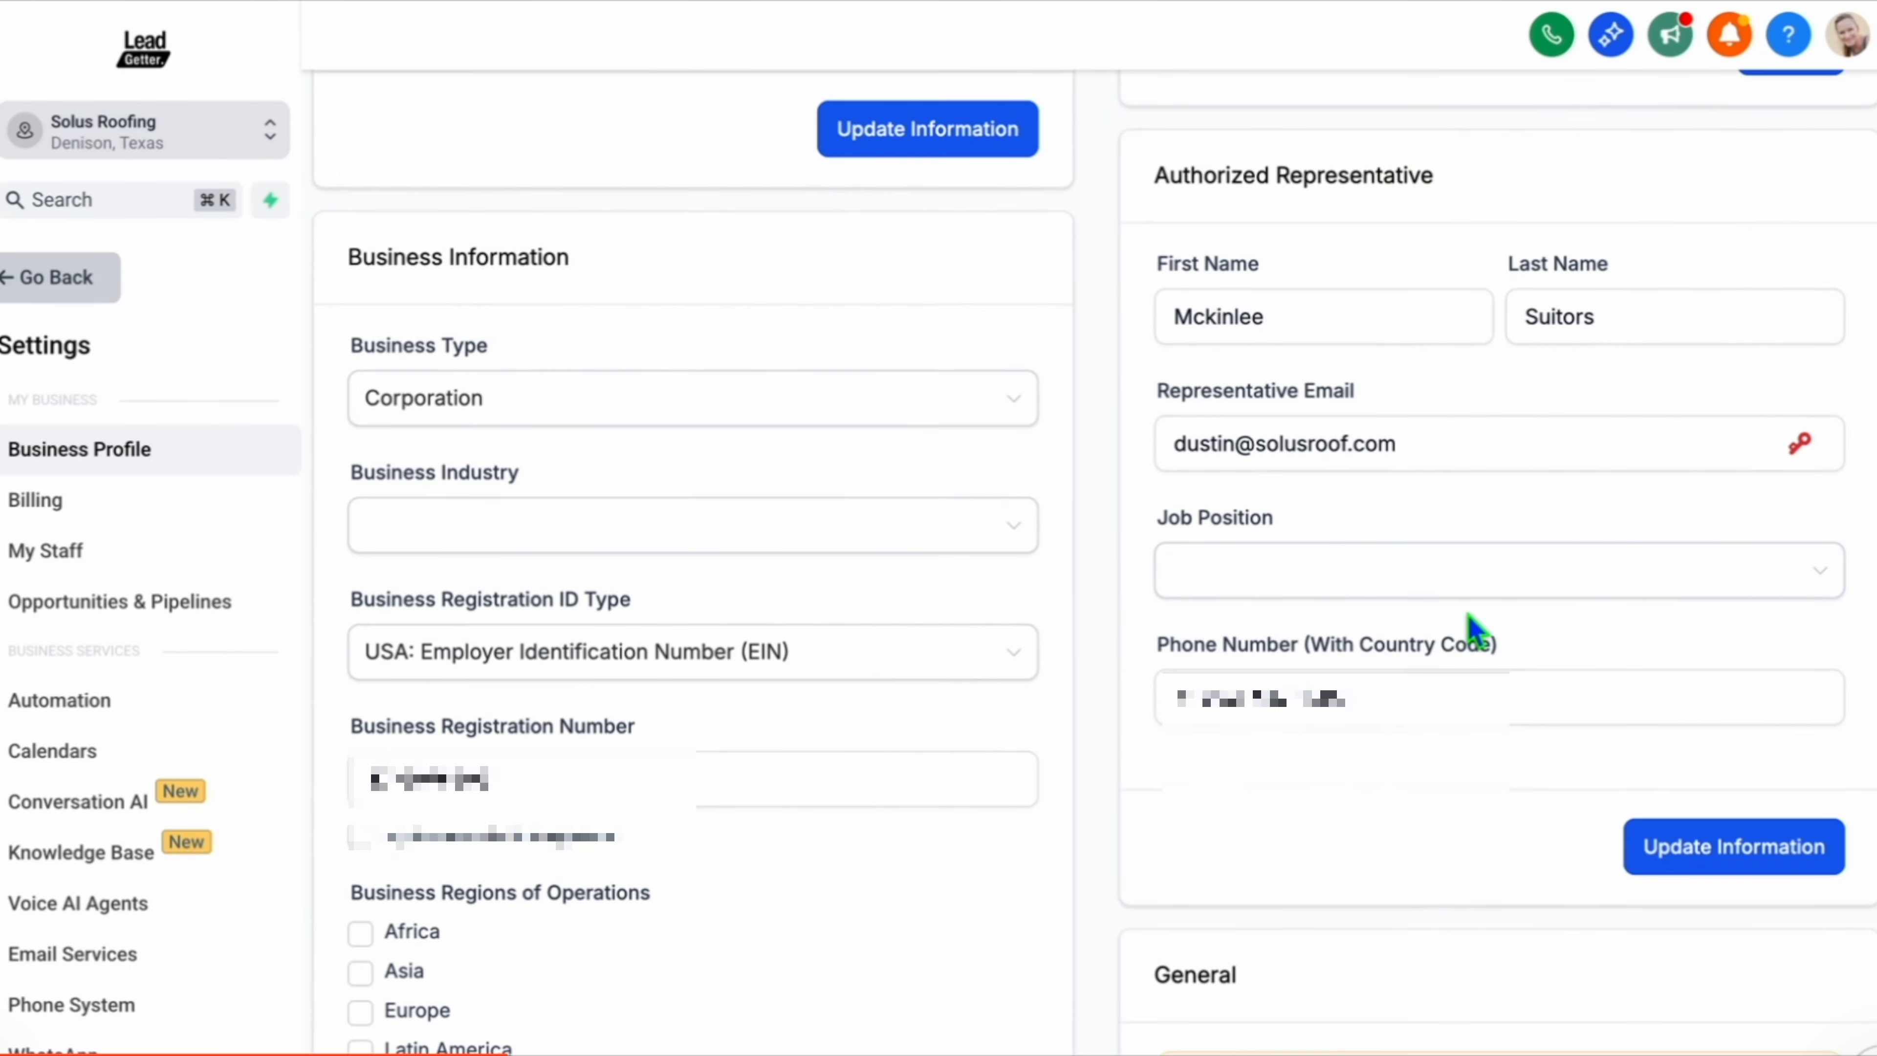
Scroll through the Business Information and General sections of the Business Profile to review the fields.
{"action": "scroll", "coordinate": [1243, 303], "scroll_direction": "down", "scroll_amount": 2}
{"action": "left_click", "coordinate": [511, 249]}
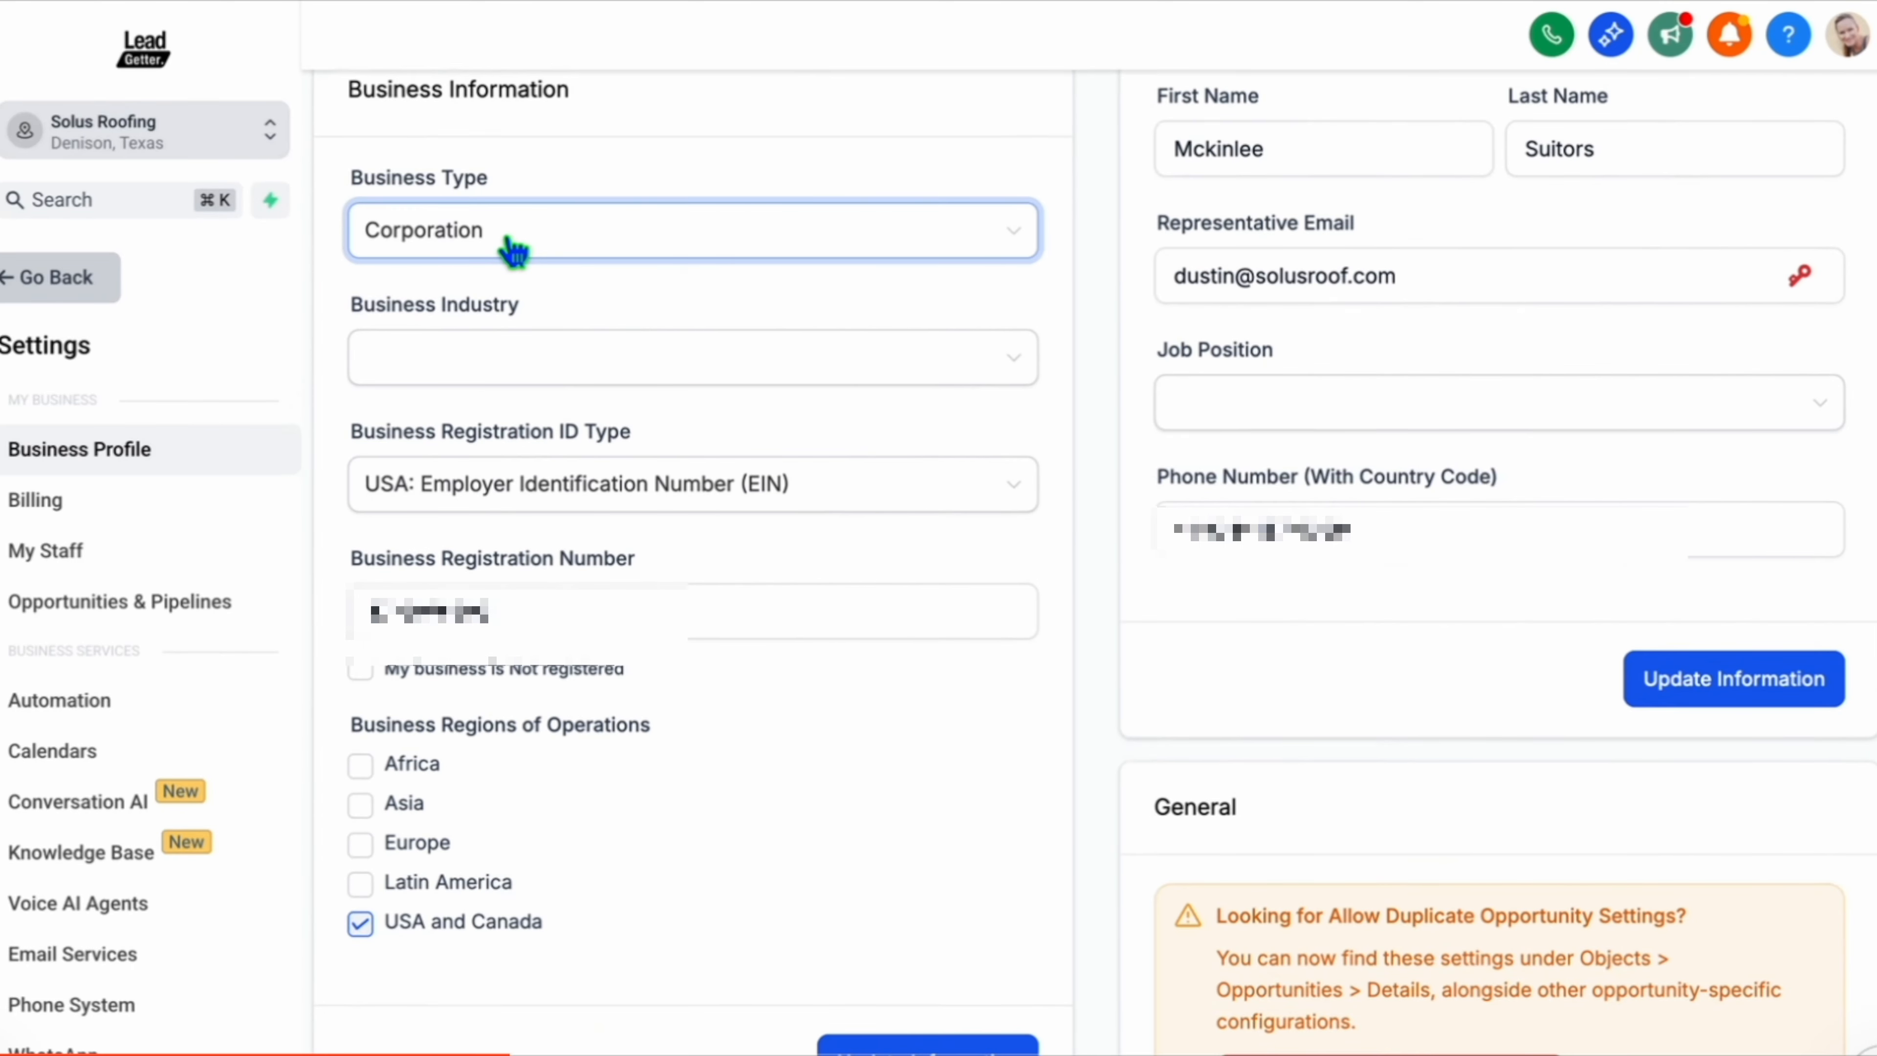
{"action": "left_click", "coordinate": [809, 112]}
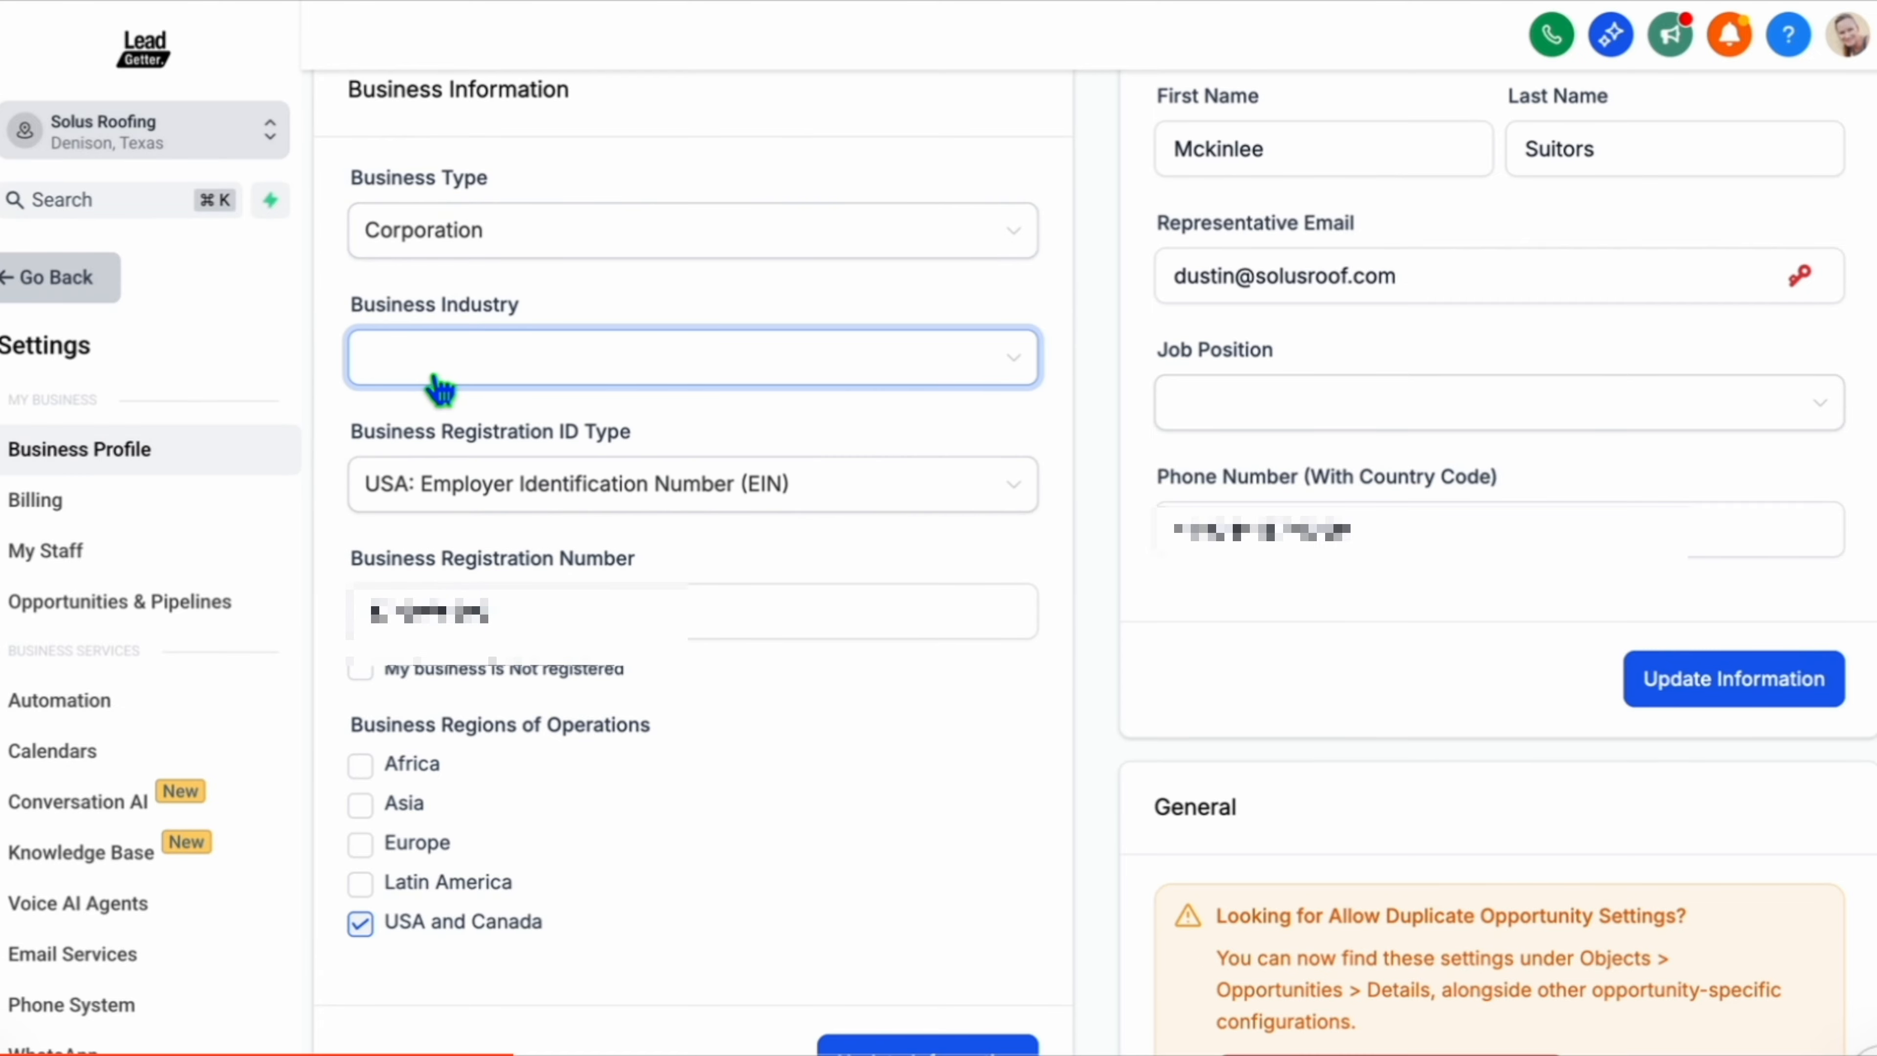
{"action": "left_click", "coordinate": [489, 612]}
{"action": "scroll", "coordinate": [492, 618], "scroll_direction": "down", "scroll_amount": 1}
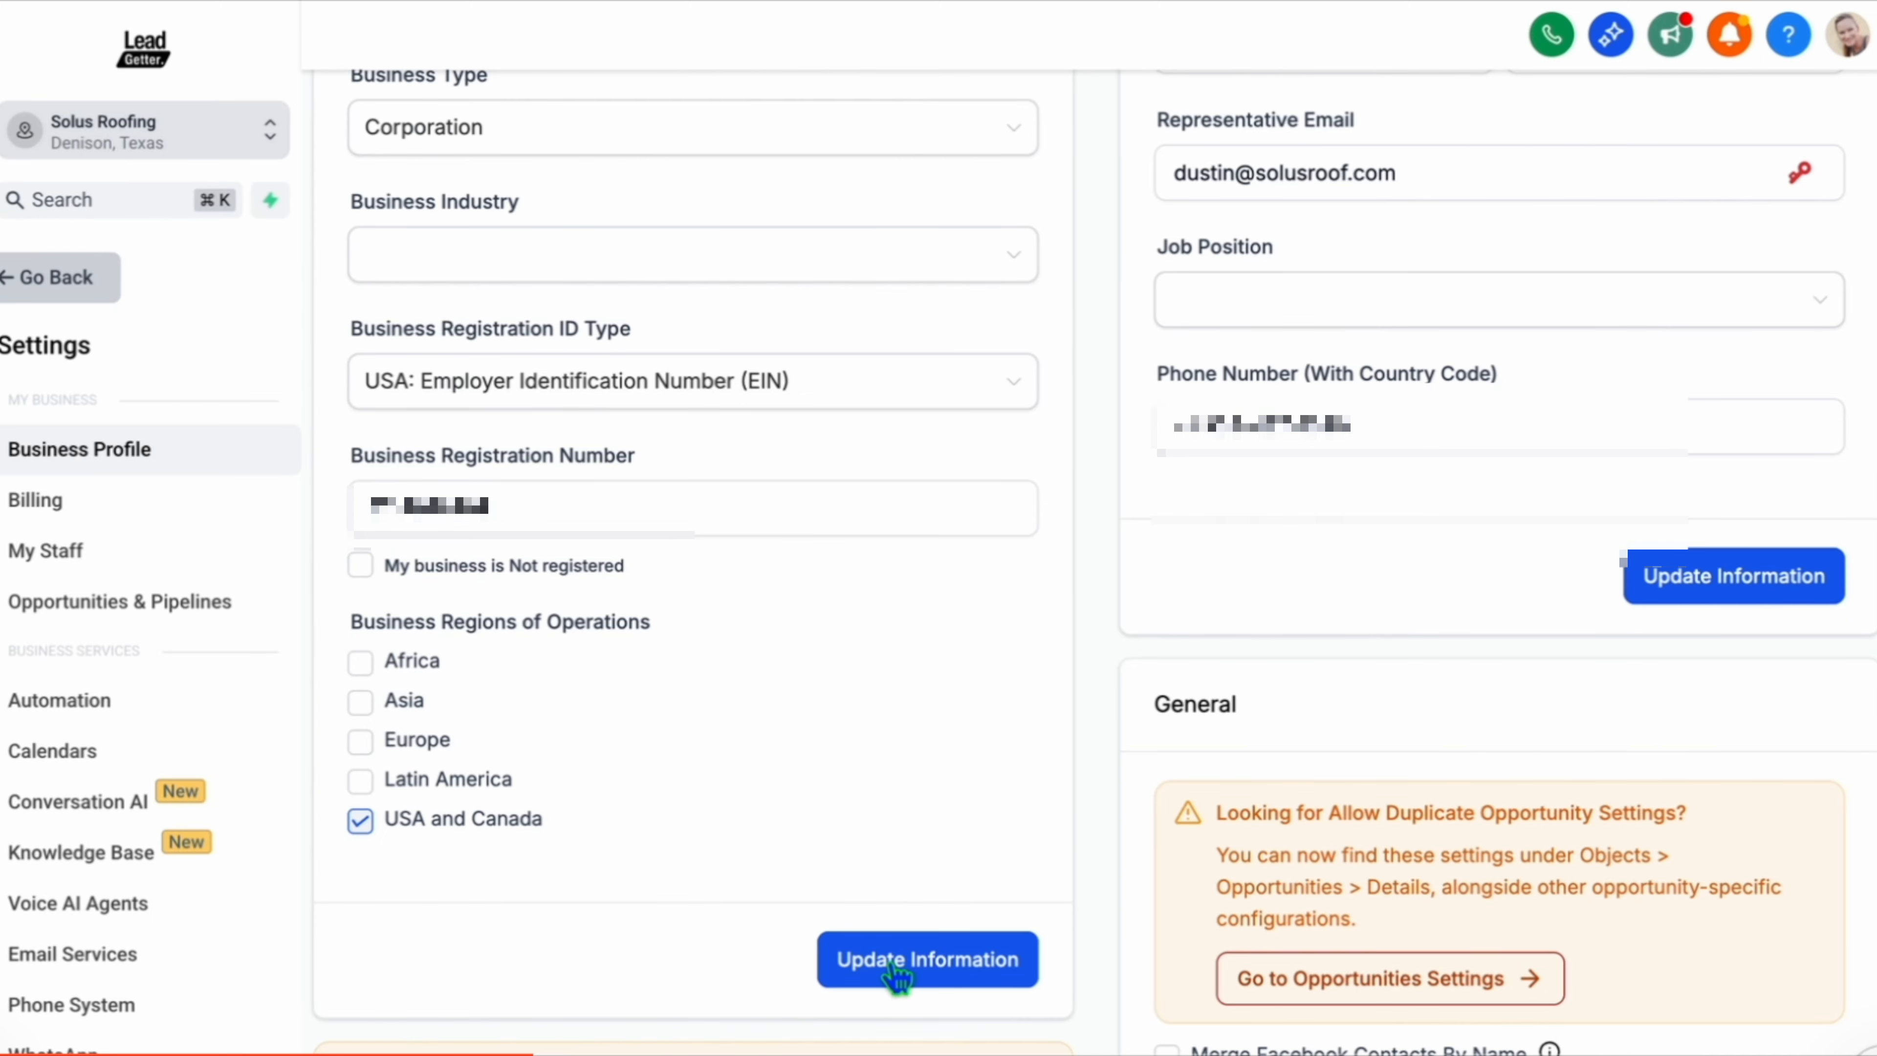
{"action": "scroll", "coordinate": [893, 965], "scroll_direction": "down", "scroll_amount": 13}
{"action": "scroll", "coordinate": [892, 965], "scroll_direction": "up", "scroll_amount": 8}
{"action": "scroll", "coordinate": [1237, 945], "scroll_direction": "down", "scroll_amount": 2}
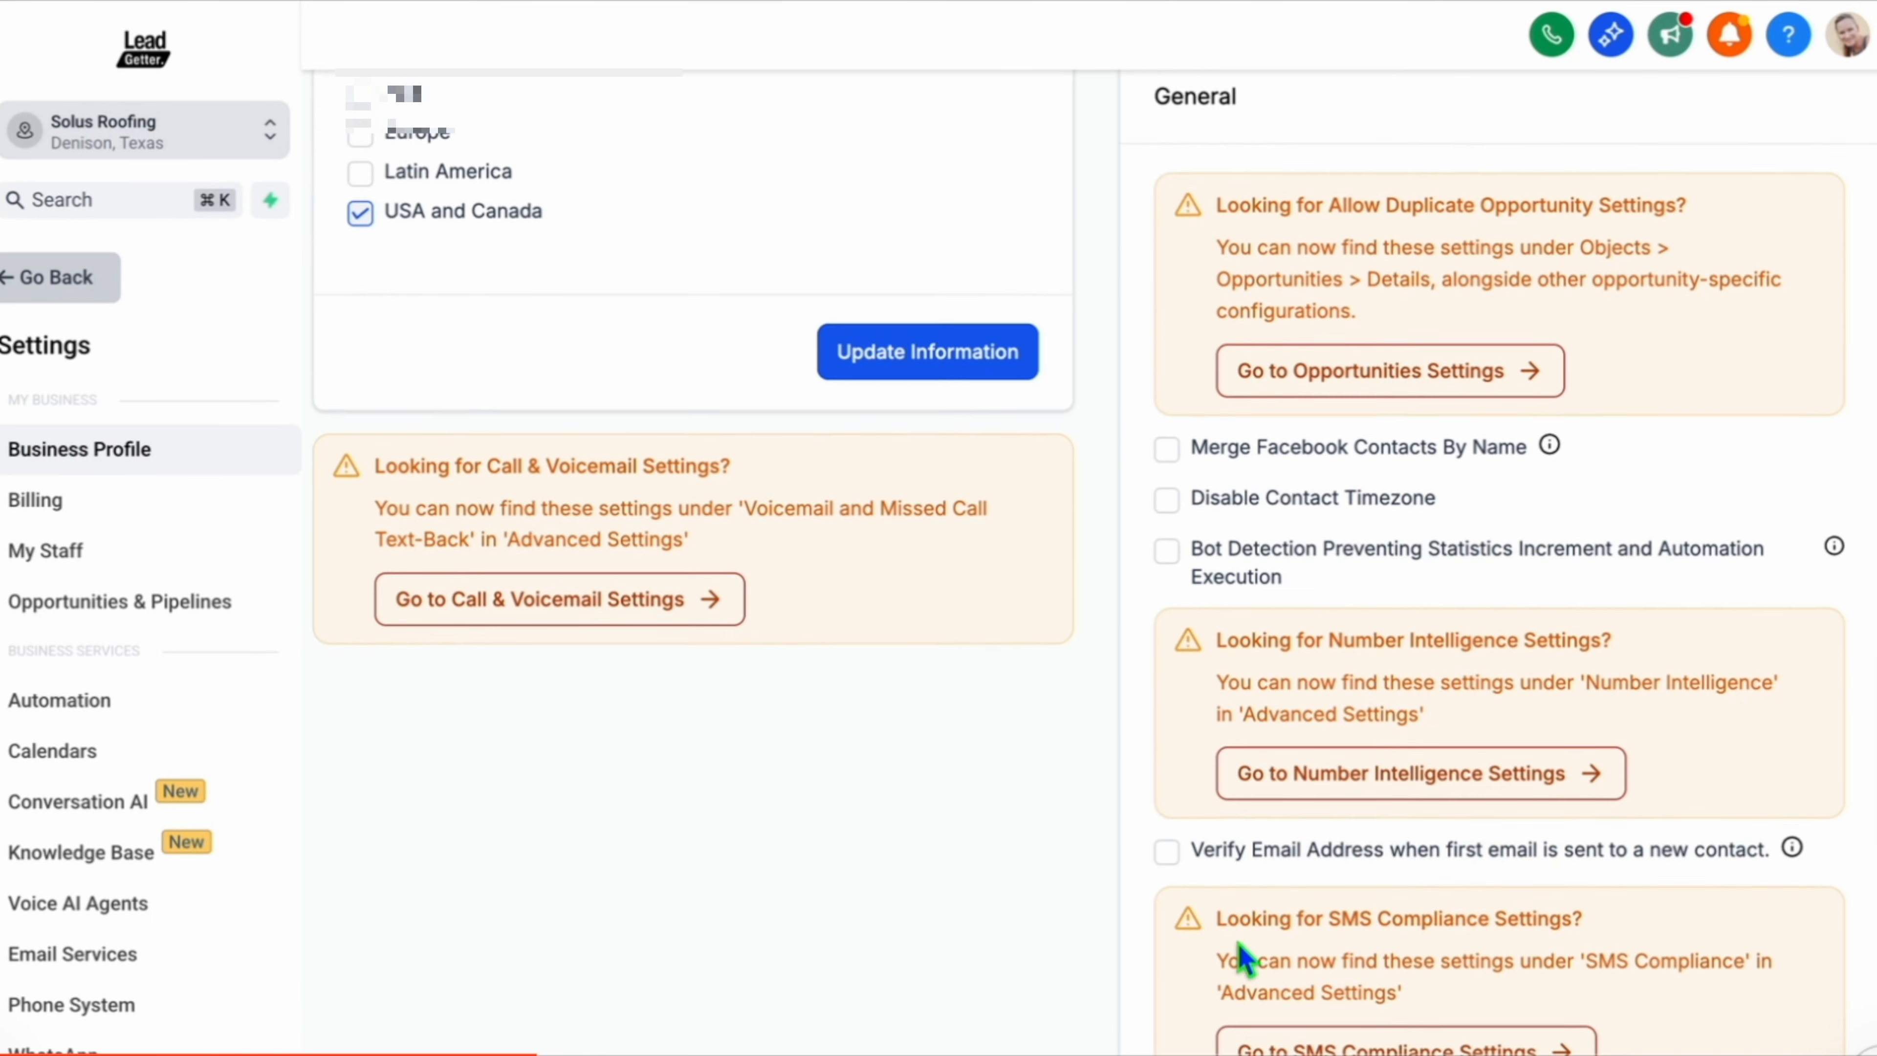
{"action": "scroll", "coordinate": [1243, 959], "scroll_direction": "down", "scroll_amount": 12}
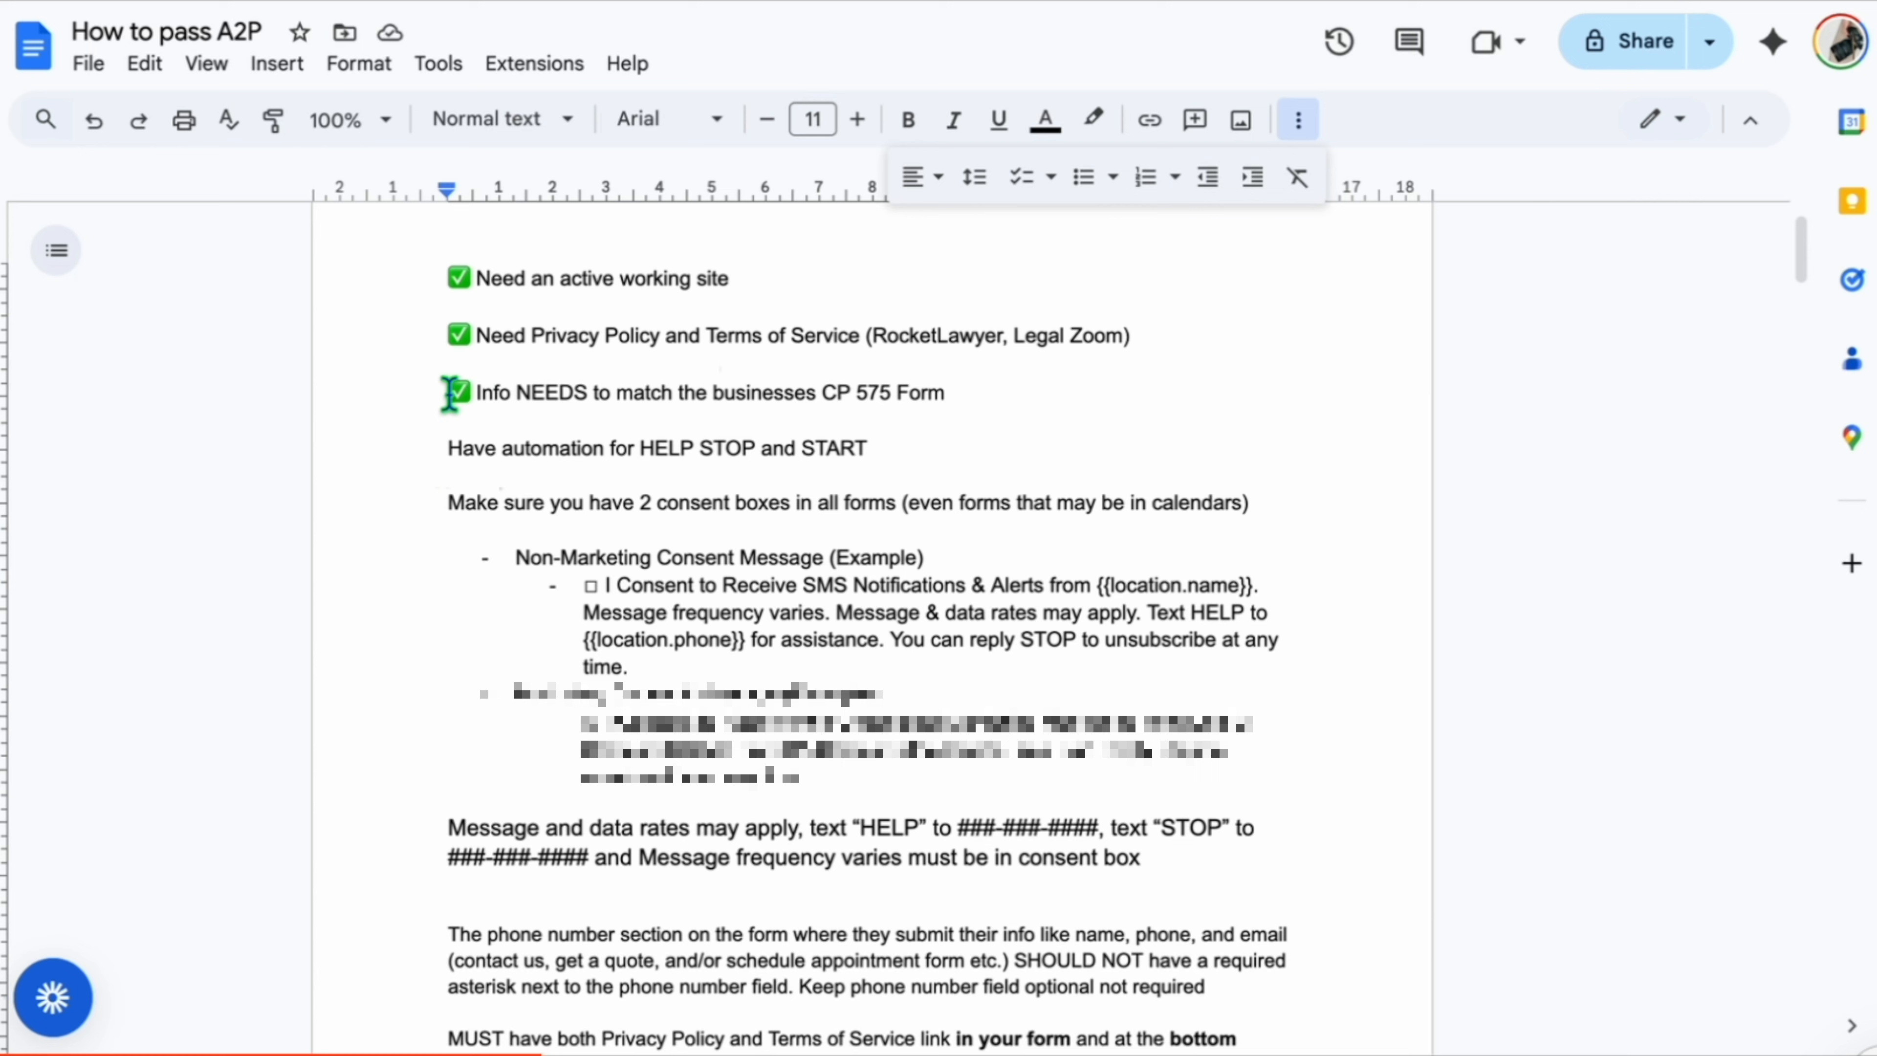
Highlight the CP 575 Form requirement in the How to pass A2P document to review it.
{"action": "left_click_drag", "start_coordinate": [452, 392], "coordinate": [948, 399]}
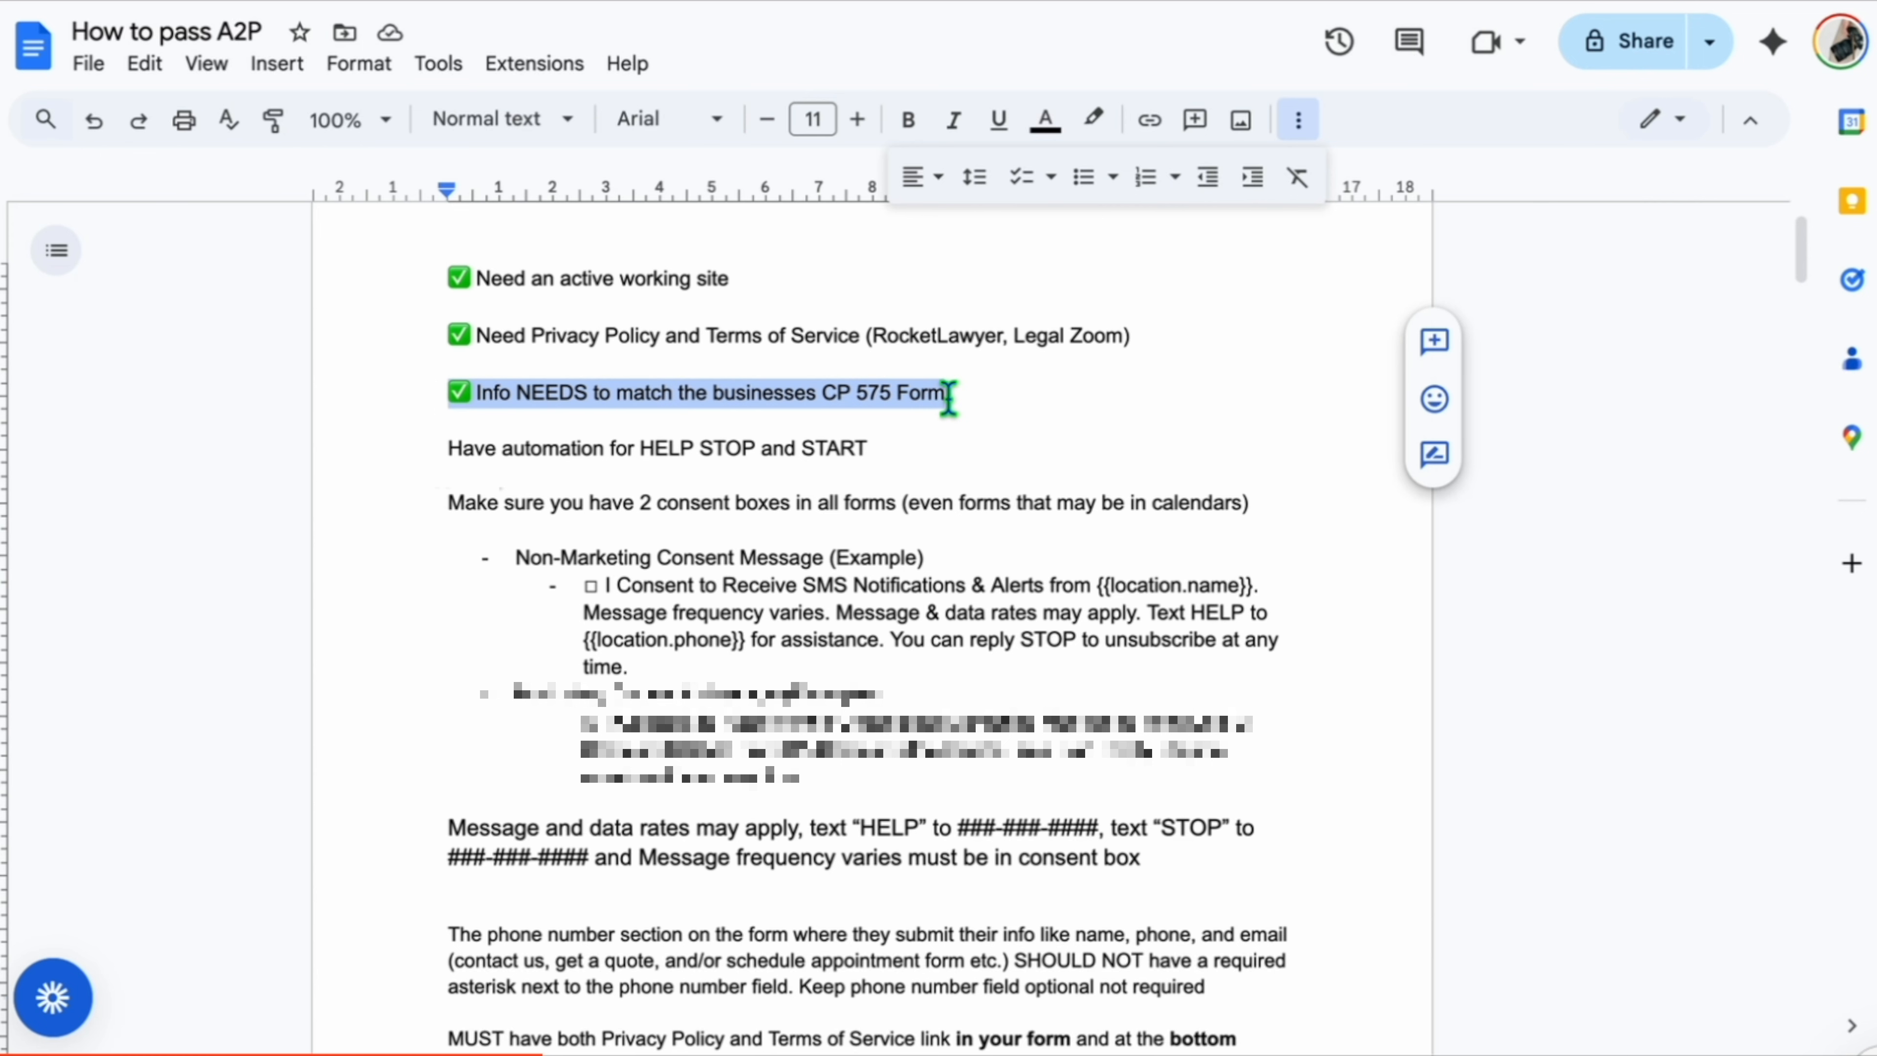
{"action": "left_click", "coordinate": [953, 398]}
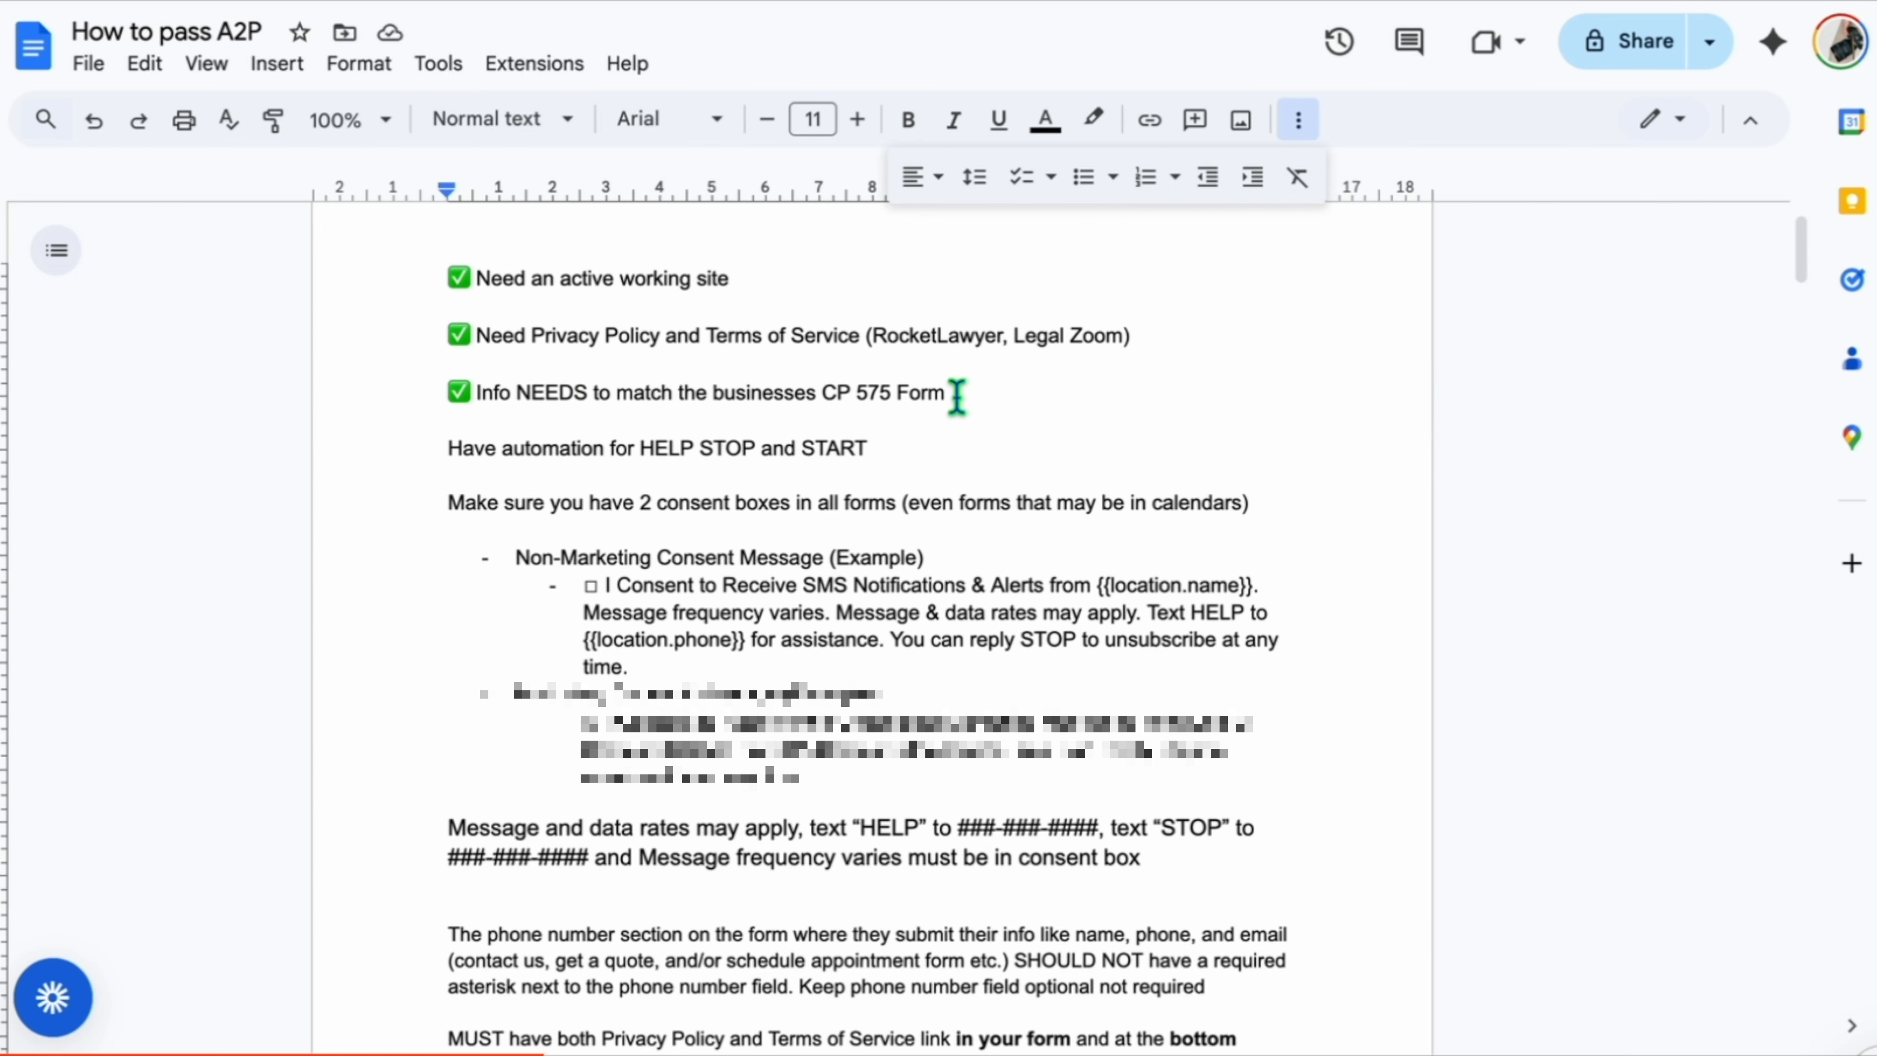
{"action": "left_click_drag", "start_coordinate": [957, 398], "coordinate": [817, 398]}
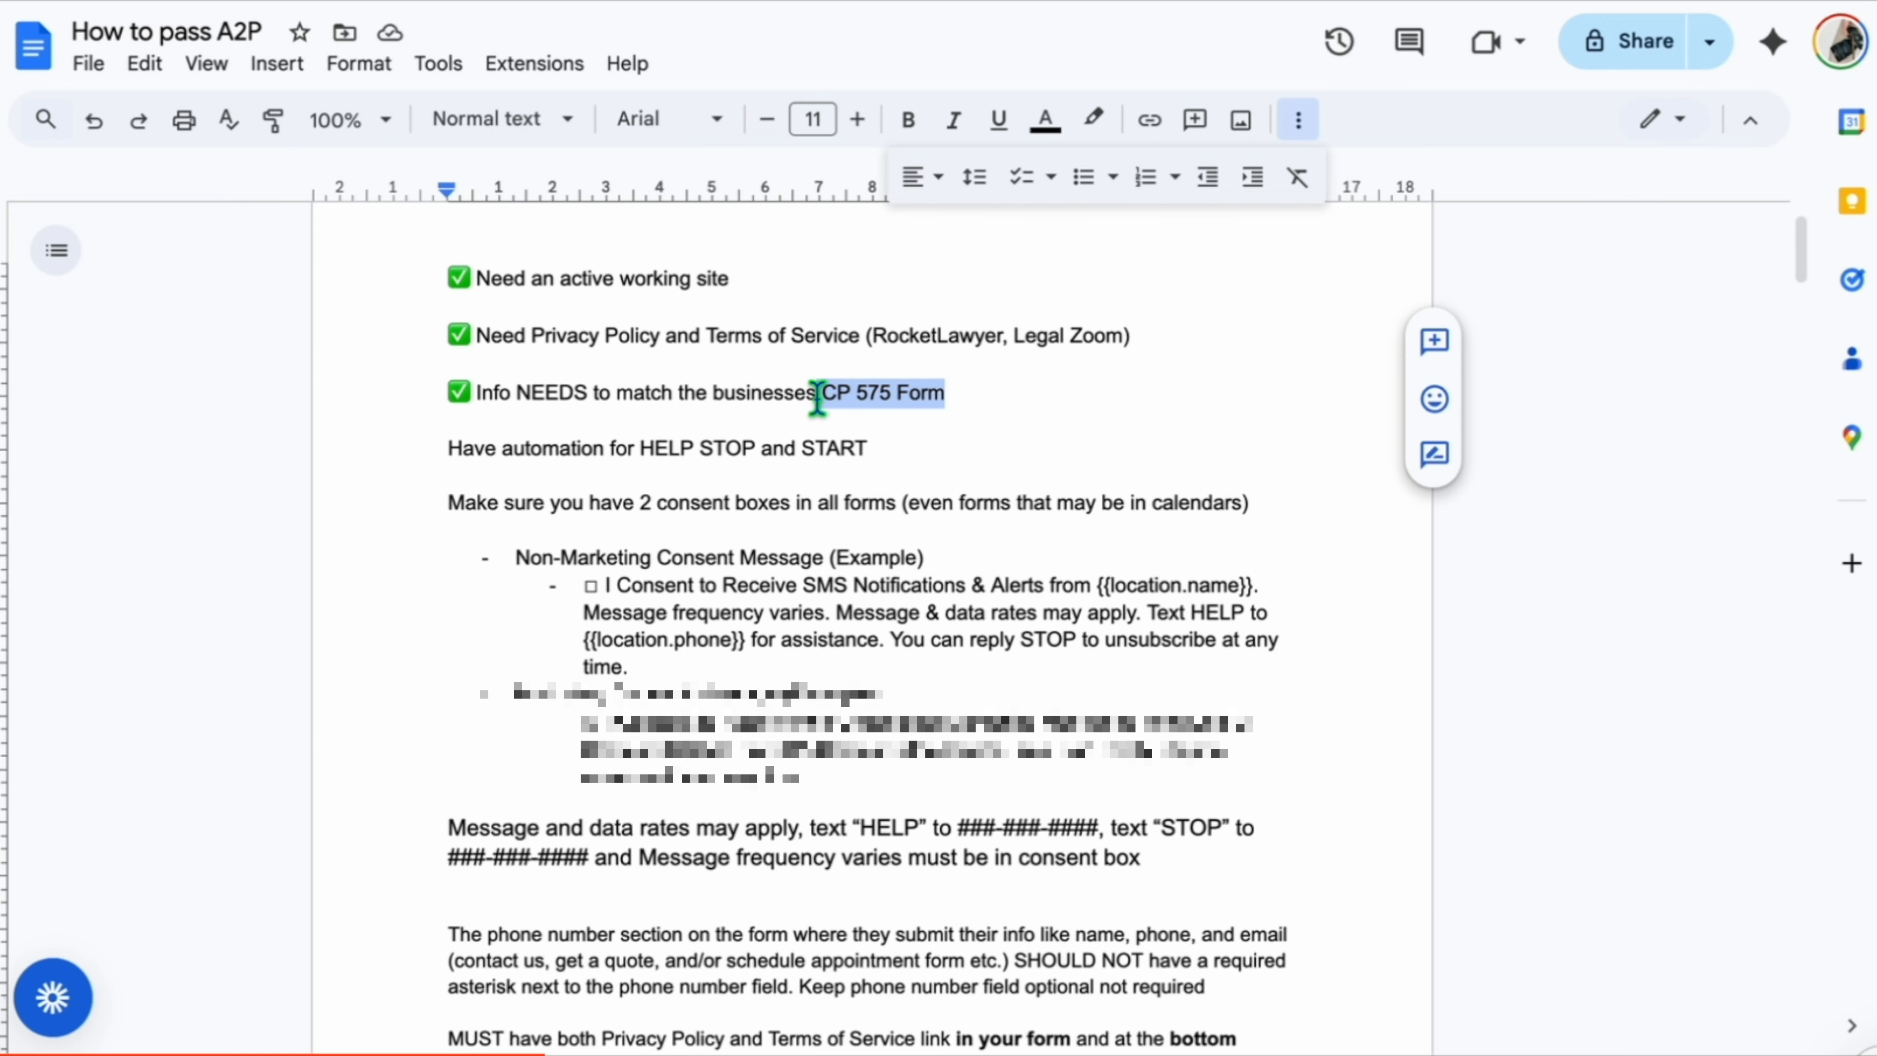
{"action": "left_click", "coordinate": [450, 448]}
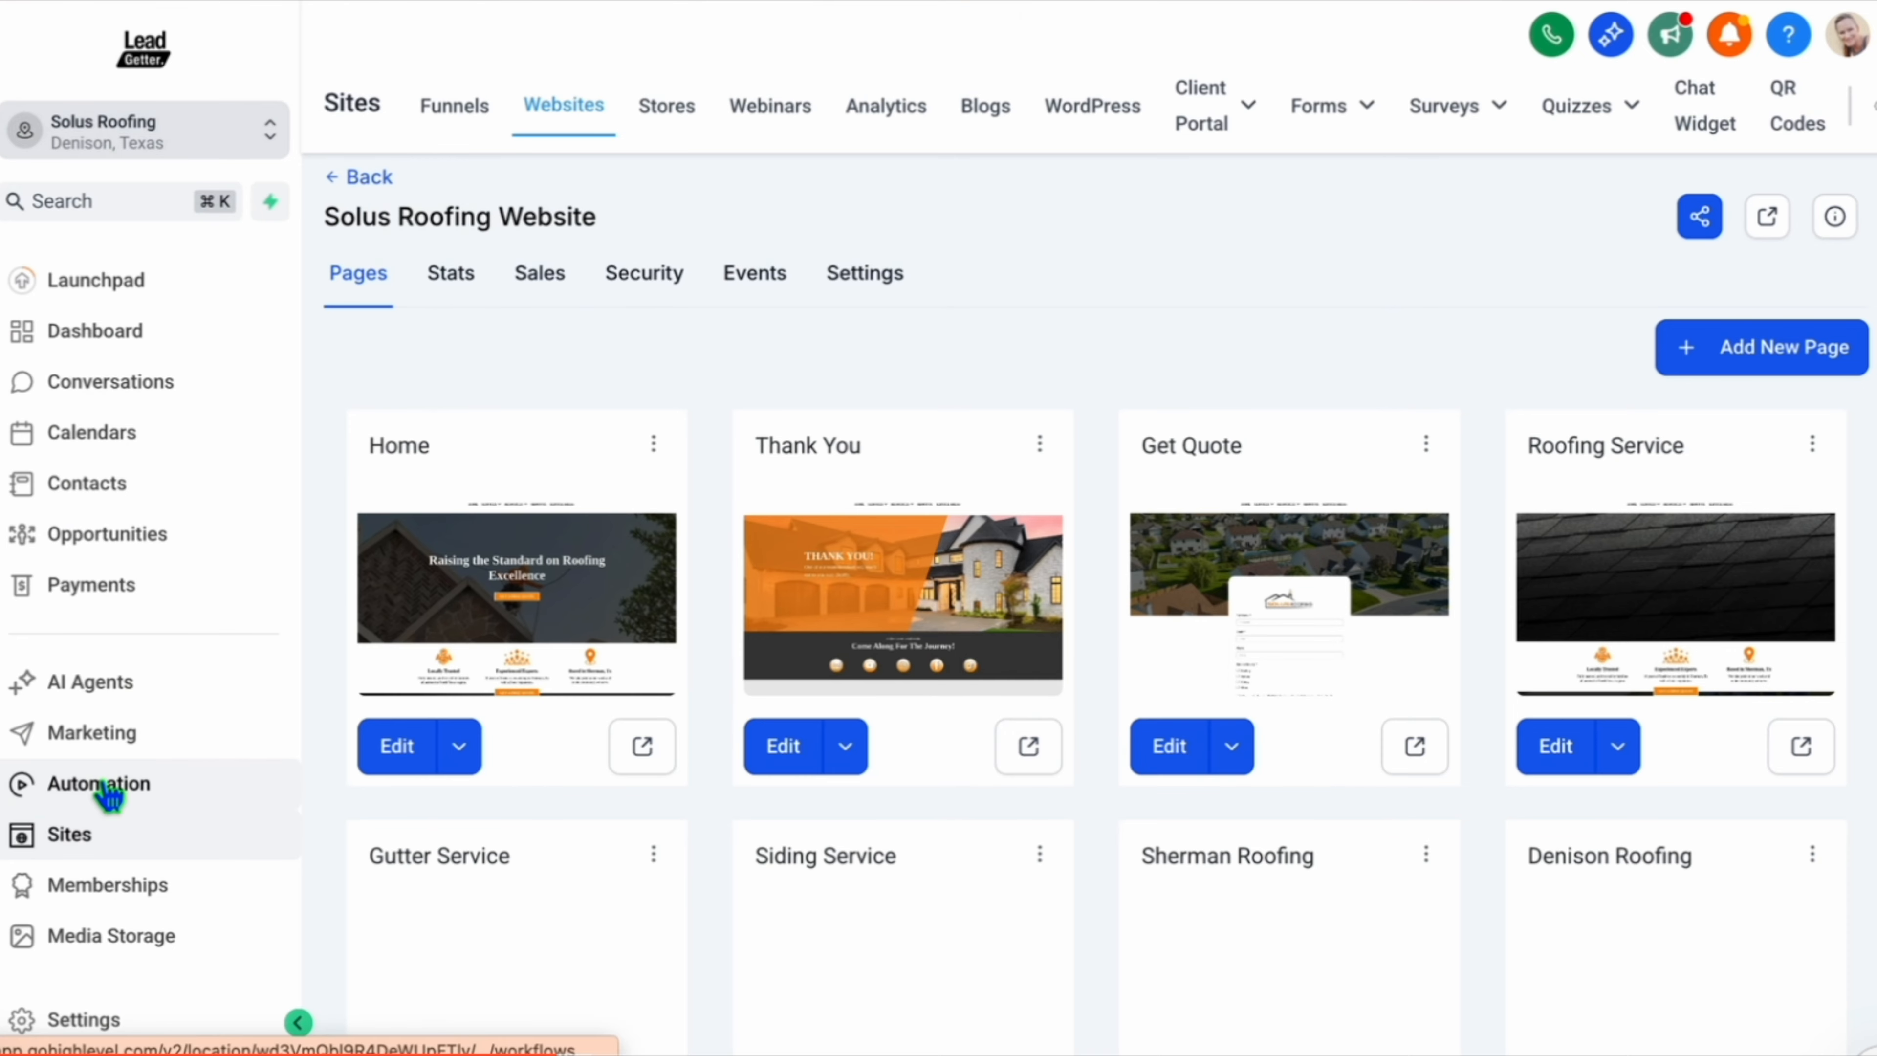
Create a new automation workflow from scratch and name it Start Opt-in.
{"action": "left_click", "coordinate": [107, 795]}
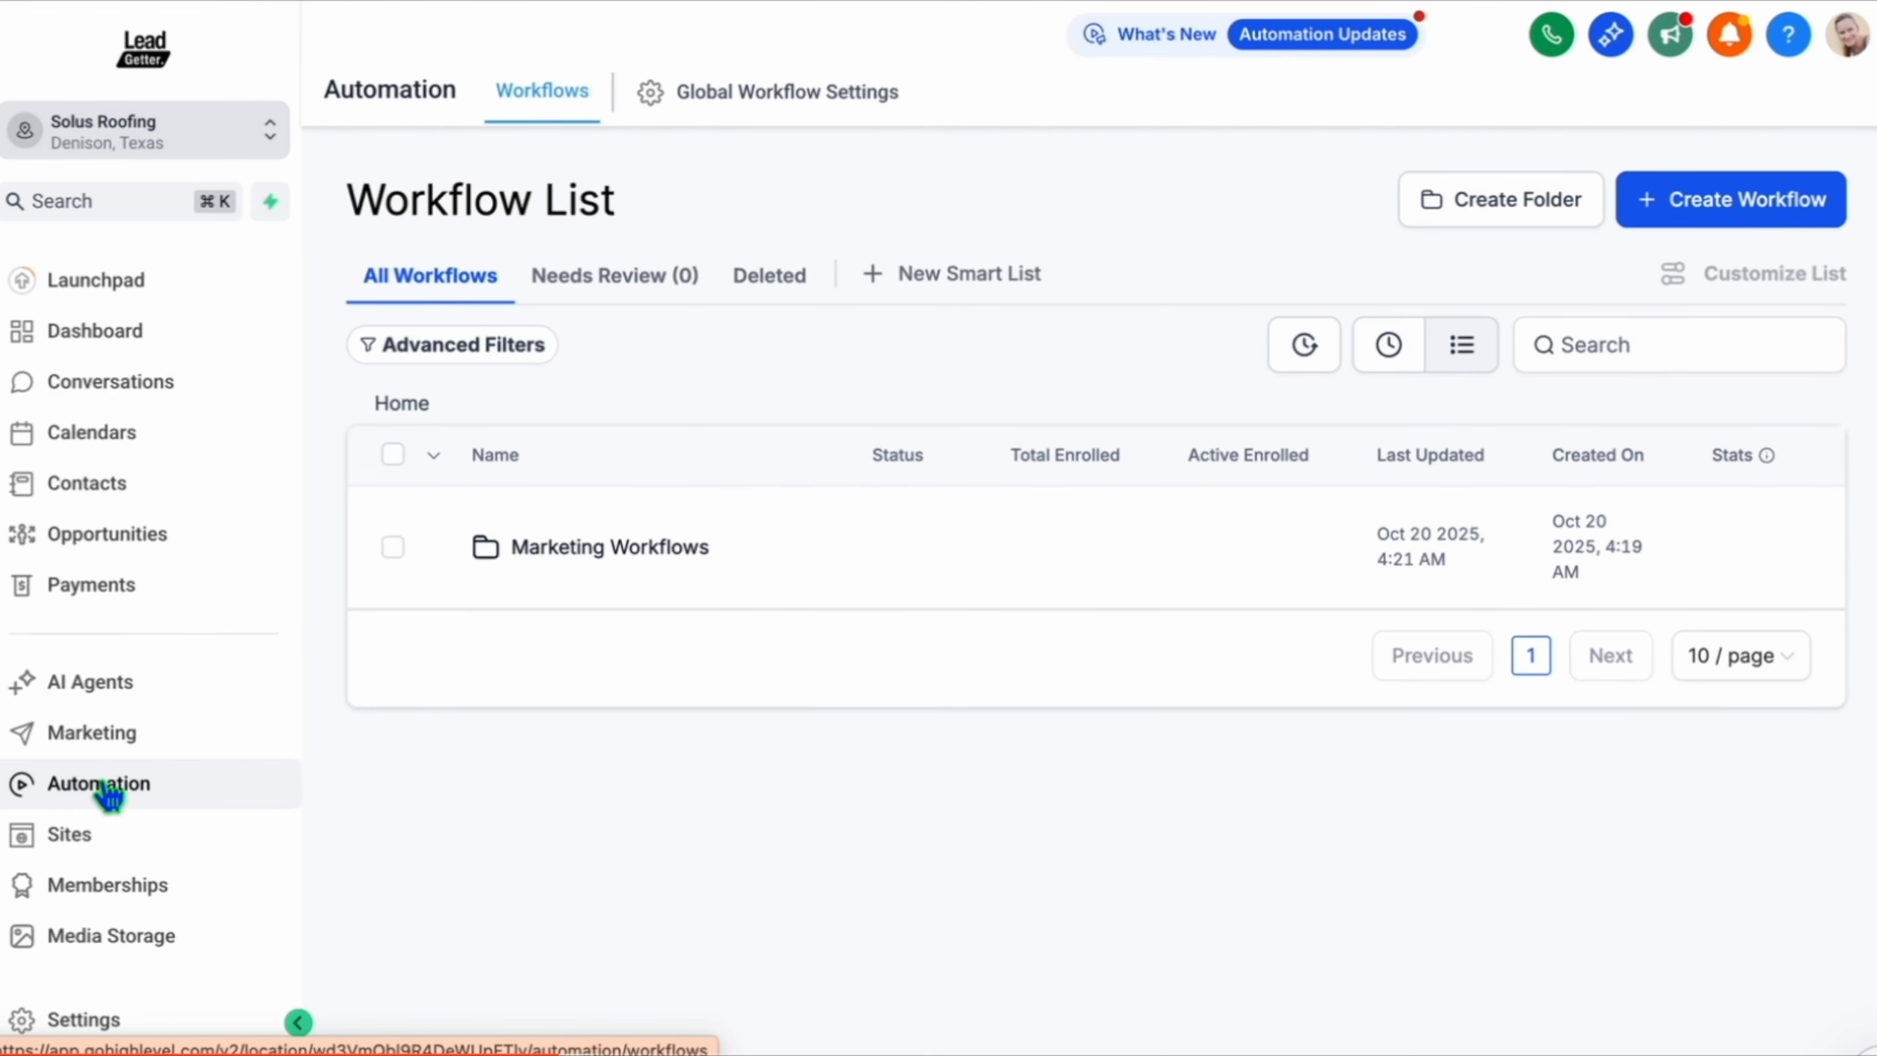
{"action": "left_click", "coordinate": [1713, 198]}
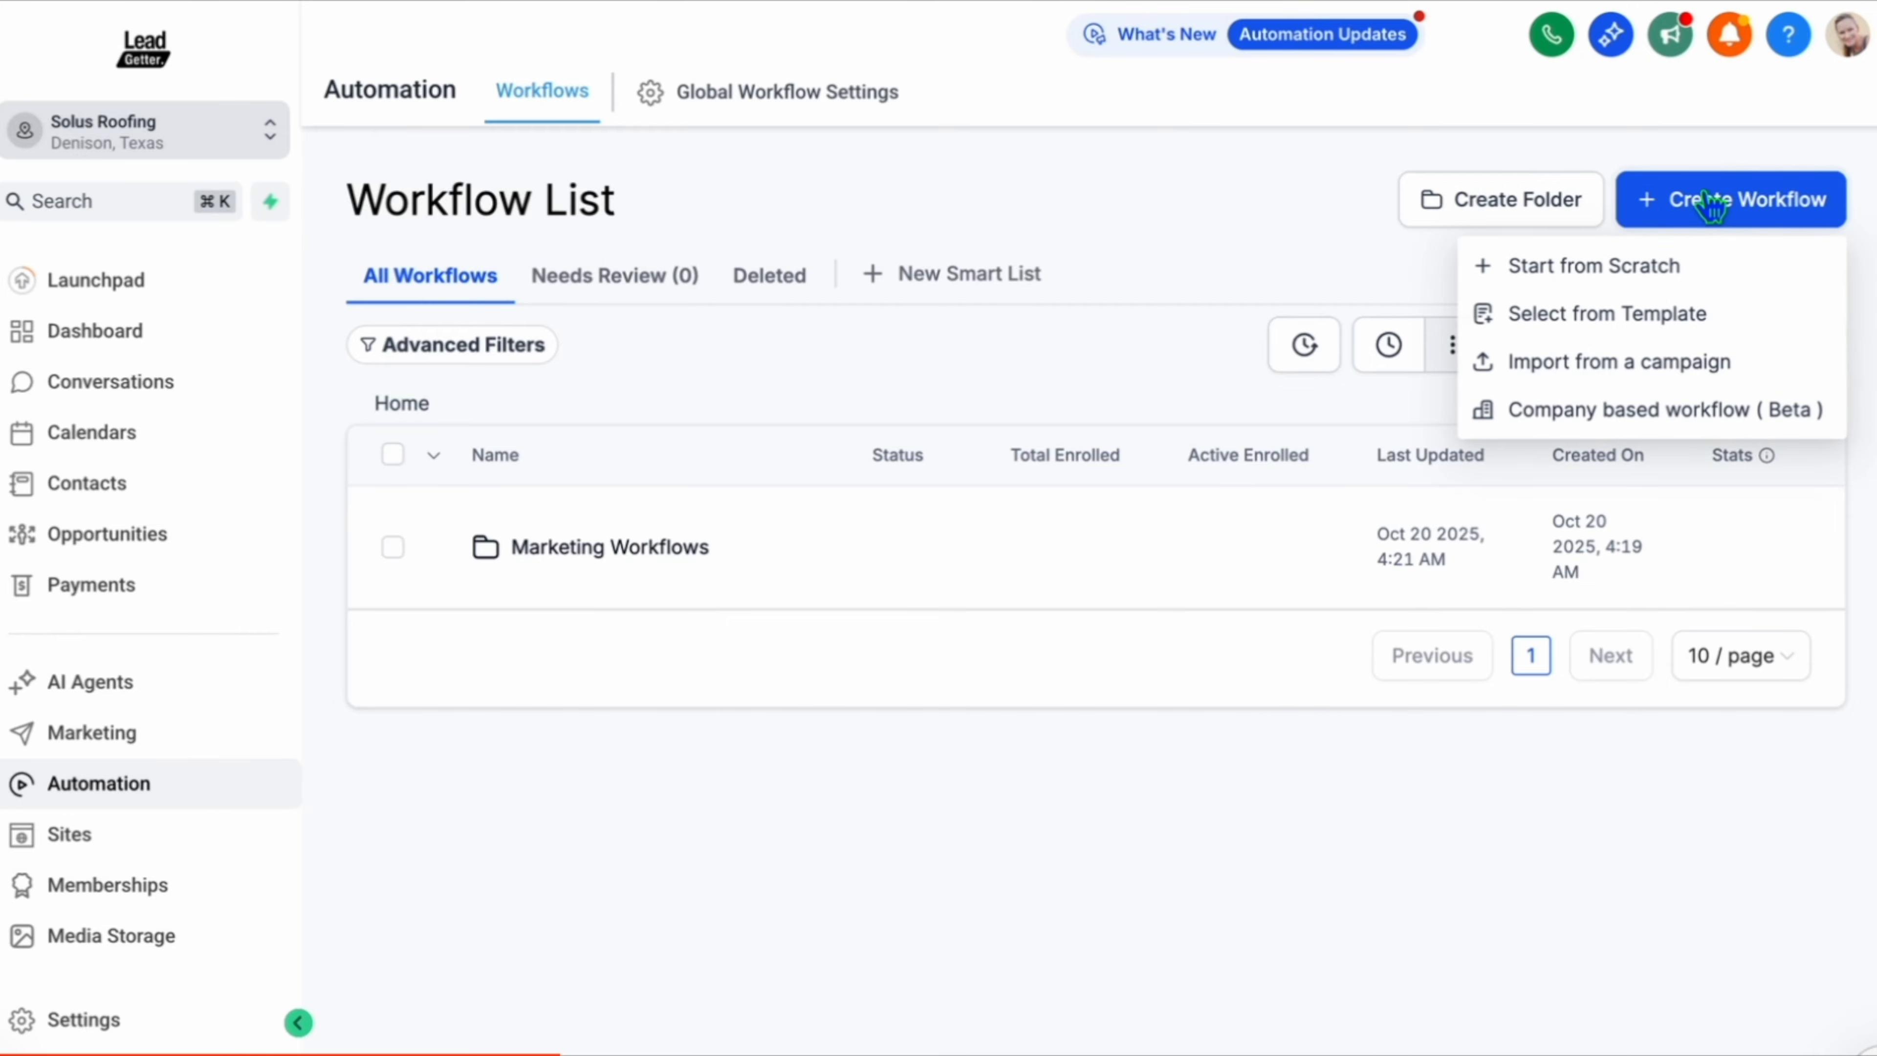
{"action": "left_click", "coordinate": [1621, 271]}
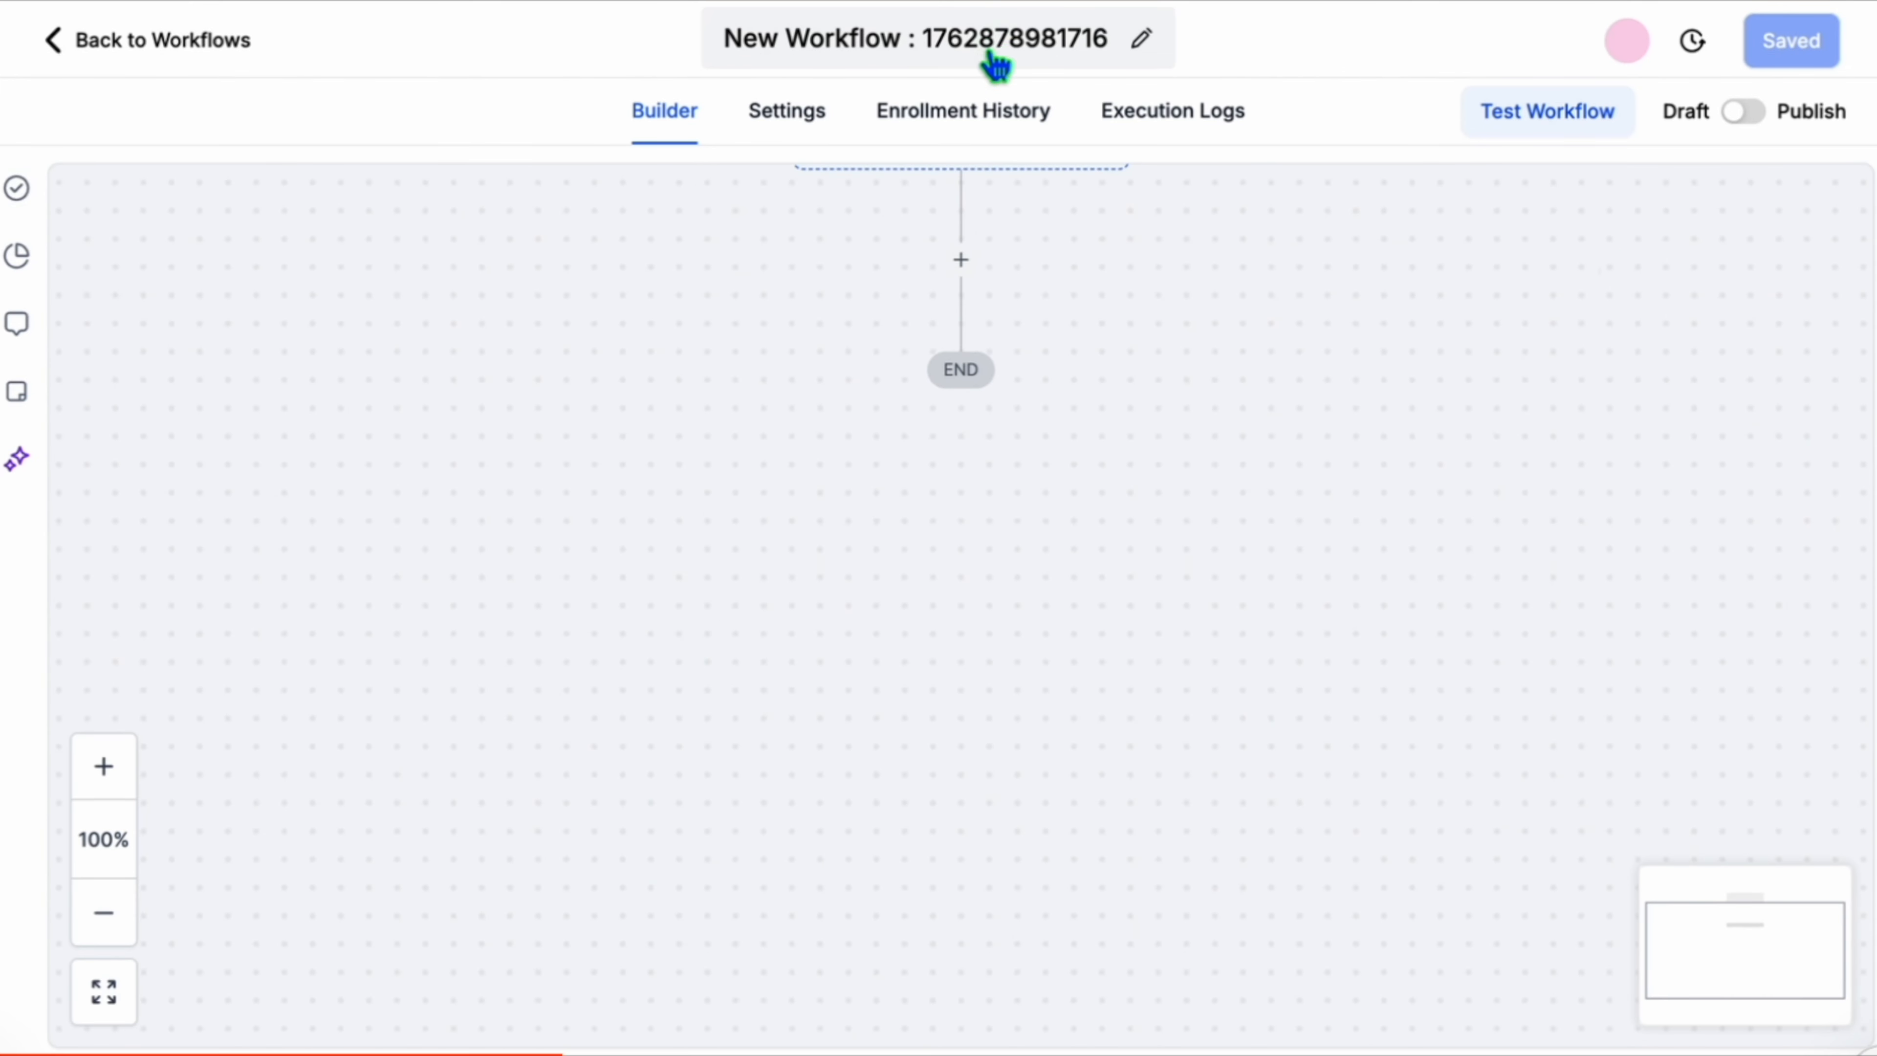
{"action": "left_click", "coordinate": [995, 65]}
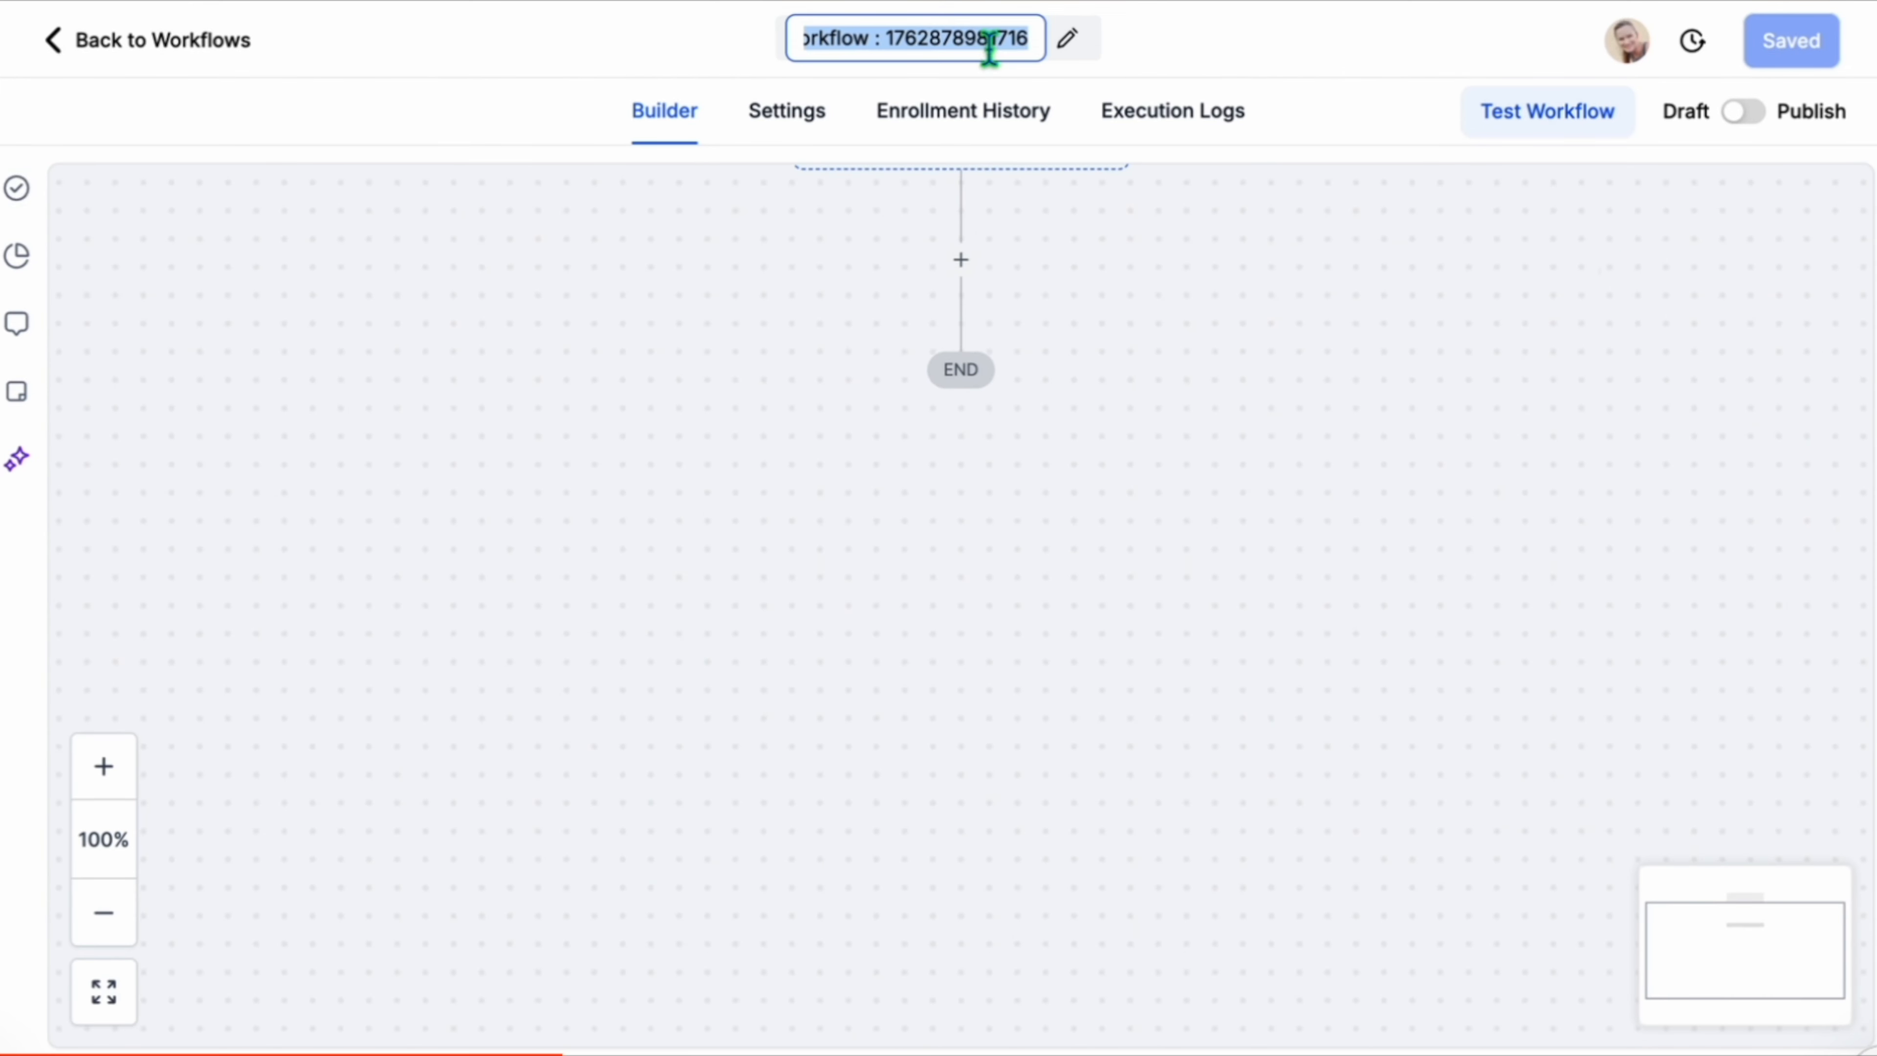
{"action": "key", "text": "BackSpace"}
{"action": "type", "text": "S"}
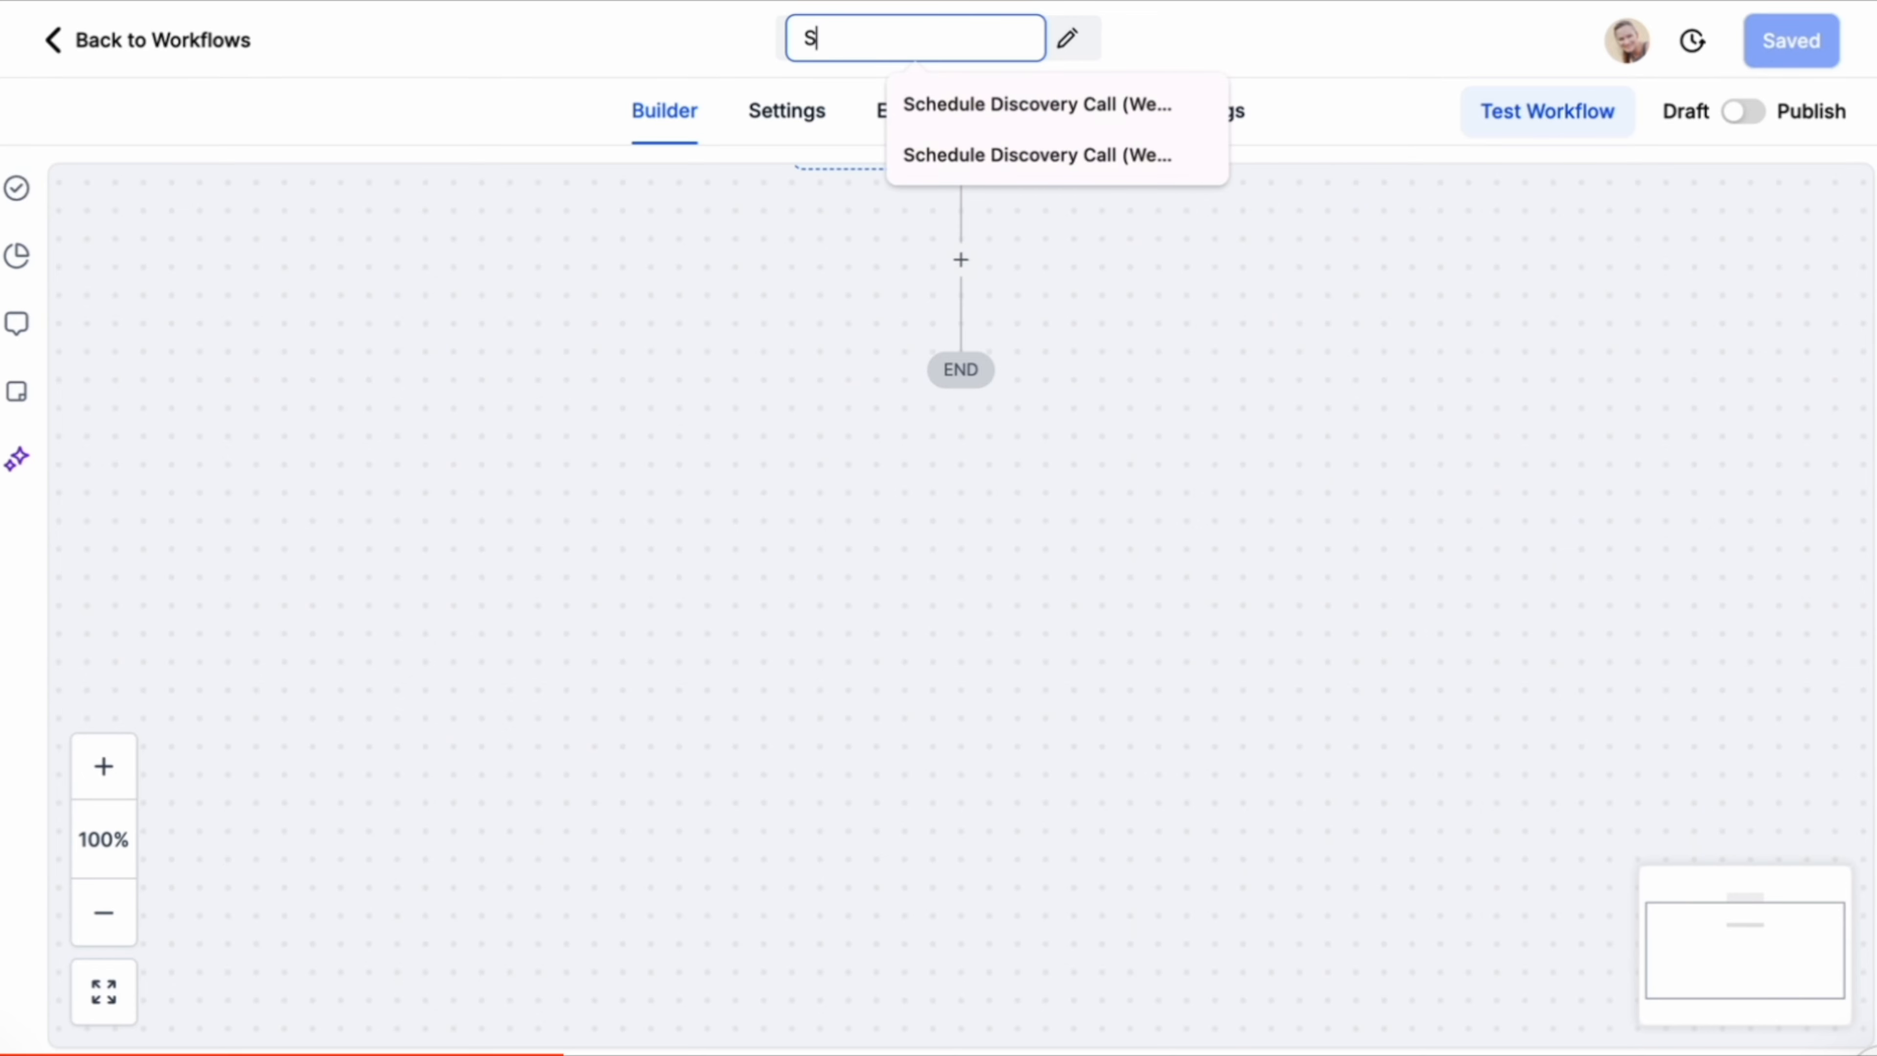
{"action": "type", "text": "tart Opt-in"}
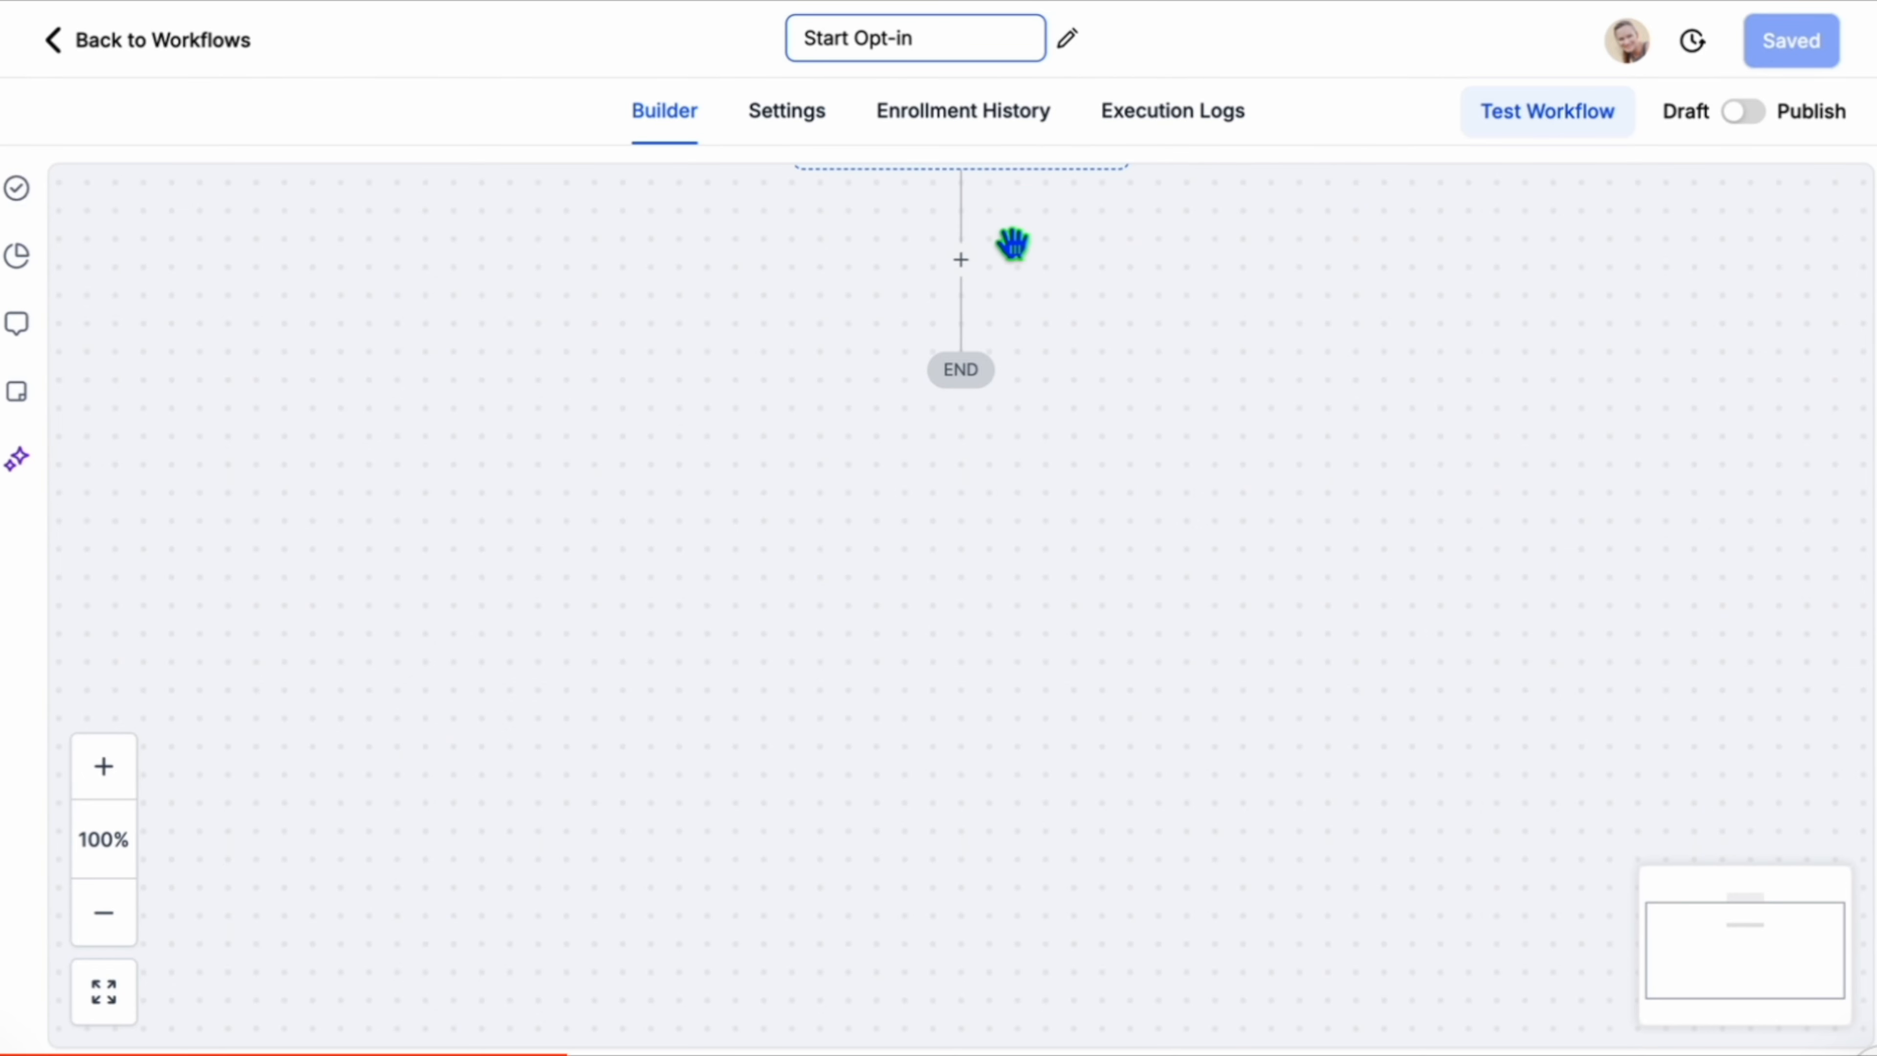
Add a new workflow trigger, searching for and choosing Customer Replied.
{"action": "left_click", "coordinate": [1029, 270]}
{"action": "left_click_drag", "start_coordinate": [1029, 269], "coordinate": [1034, 394]}
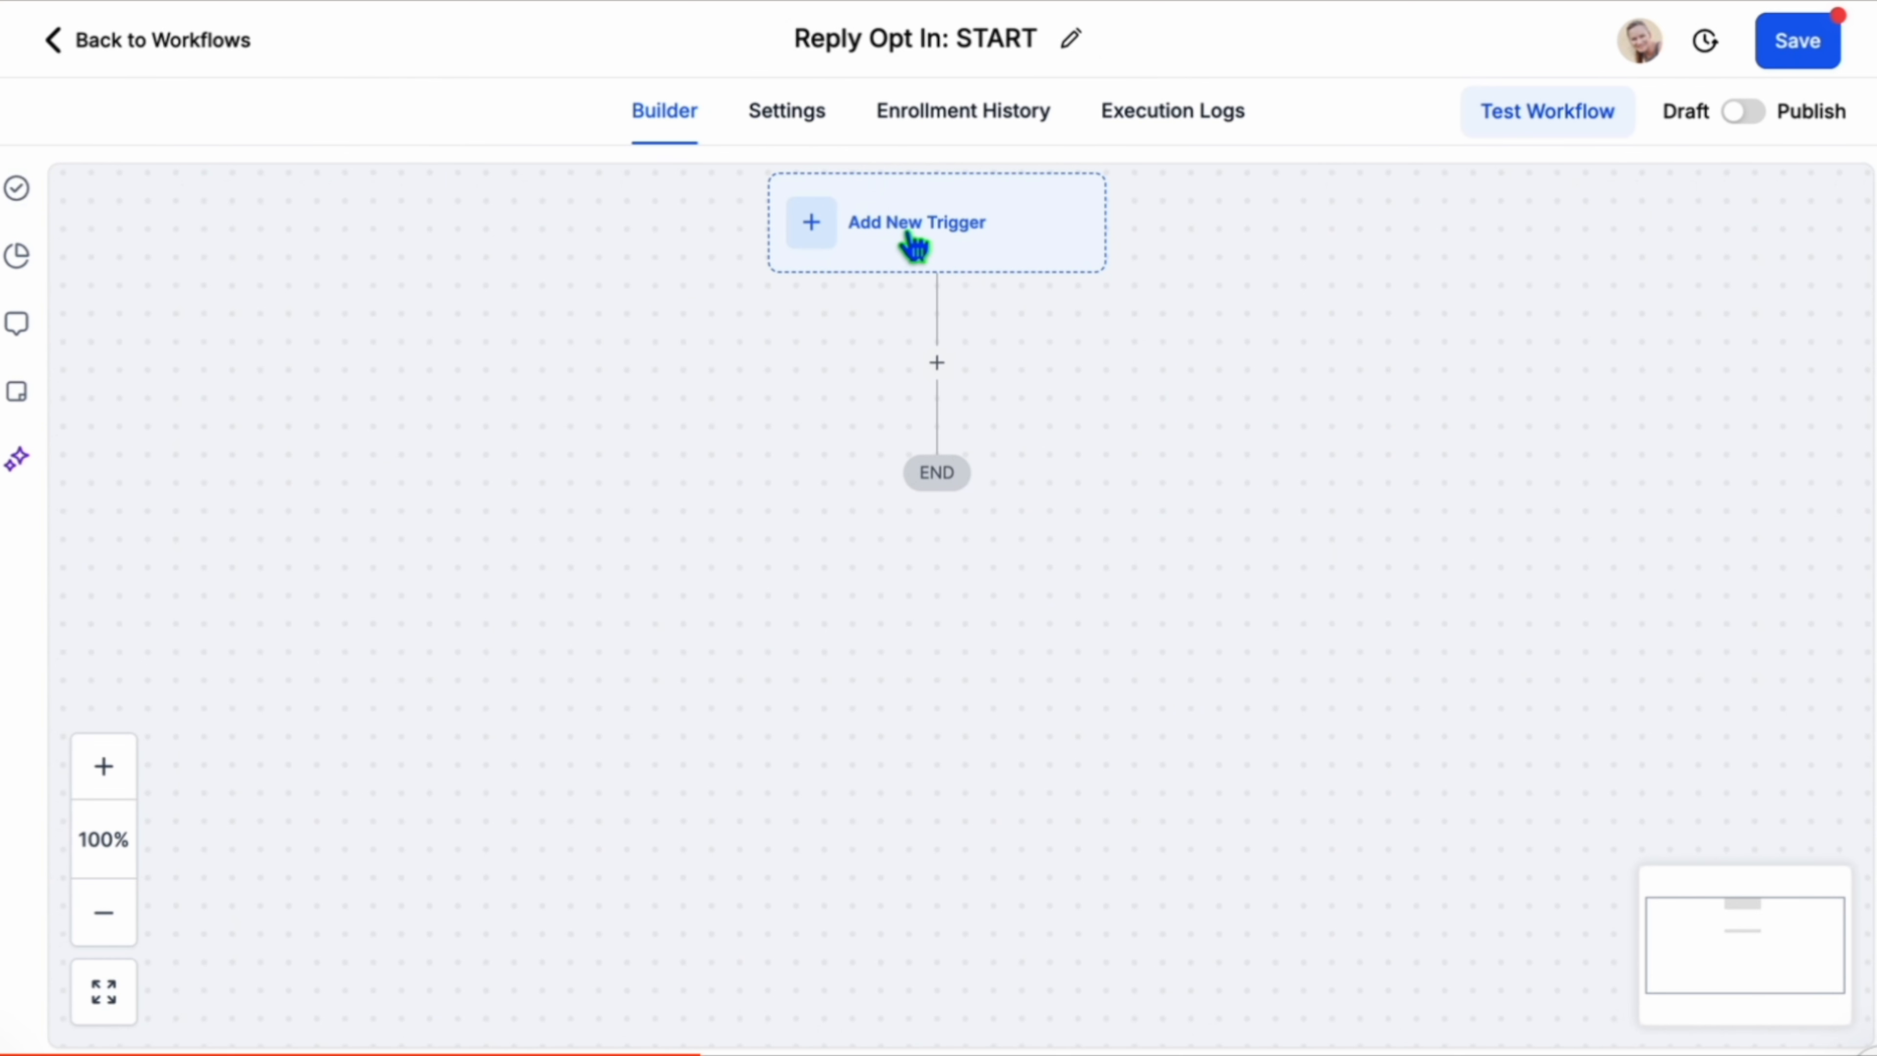
{"action": "left_click", "coordinate": [913, 239]}
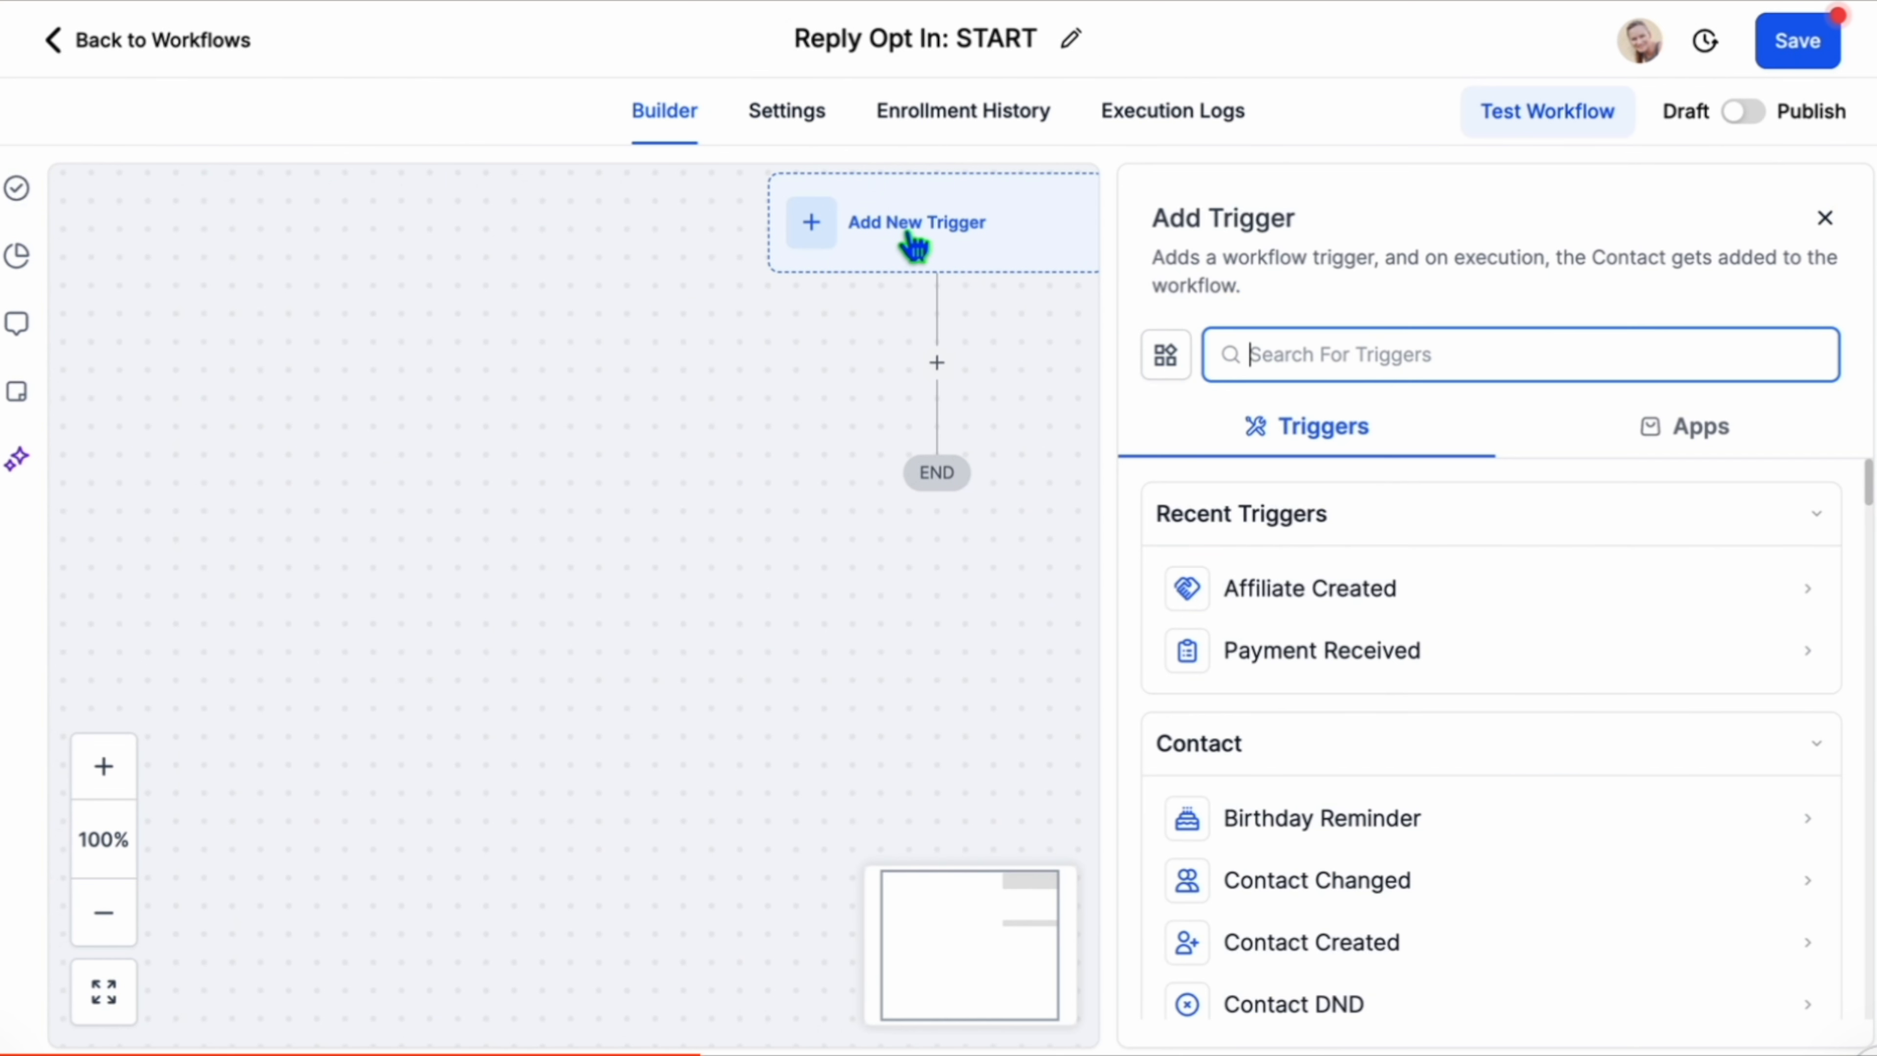
{"action": "type", "text": "custo"}
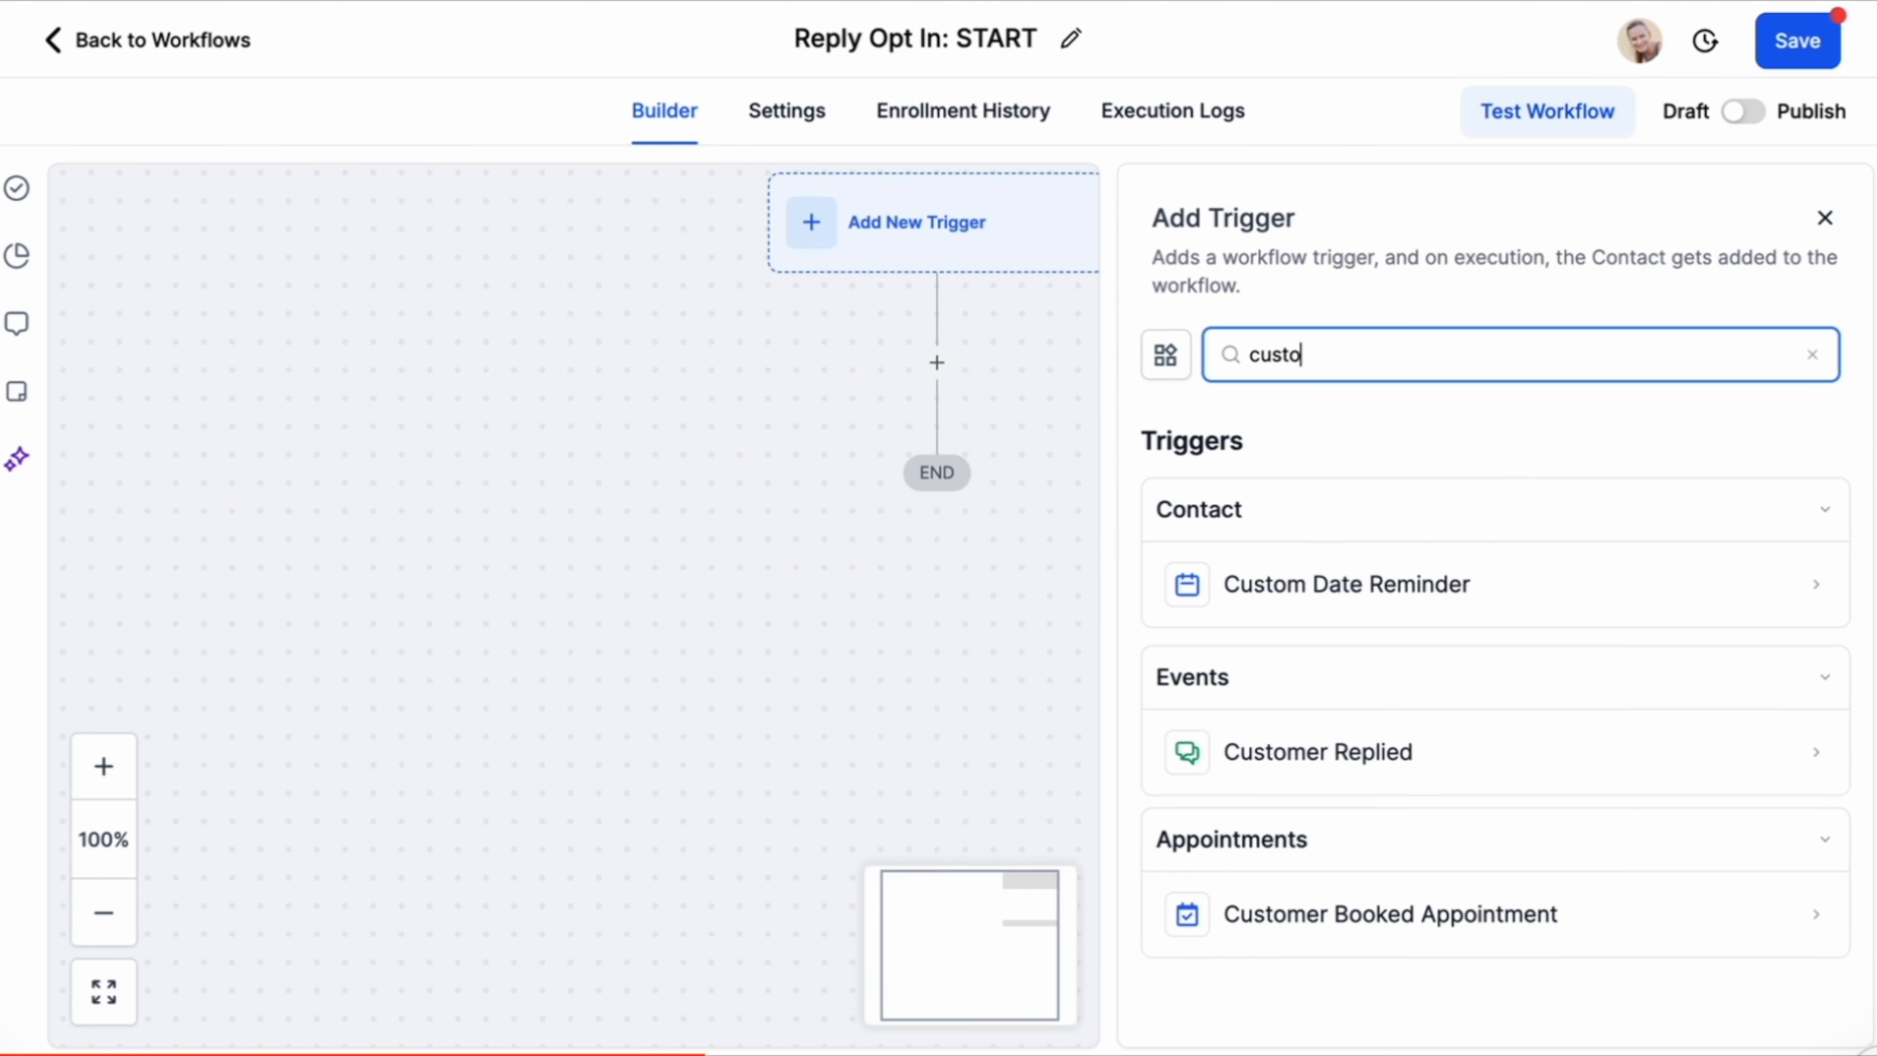
{"action": "type", "text": "mer"}
{"action": "left_click", "coordinate": [1303, 613]}
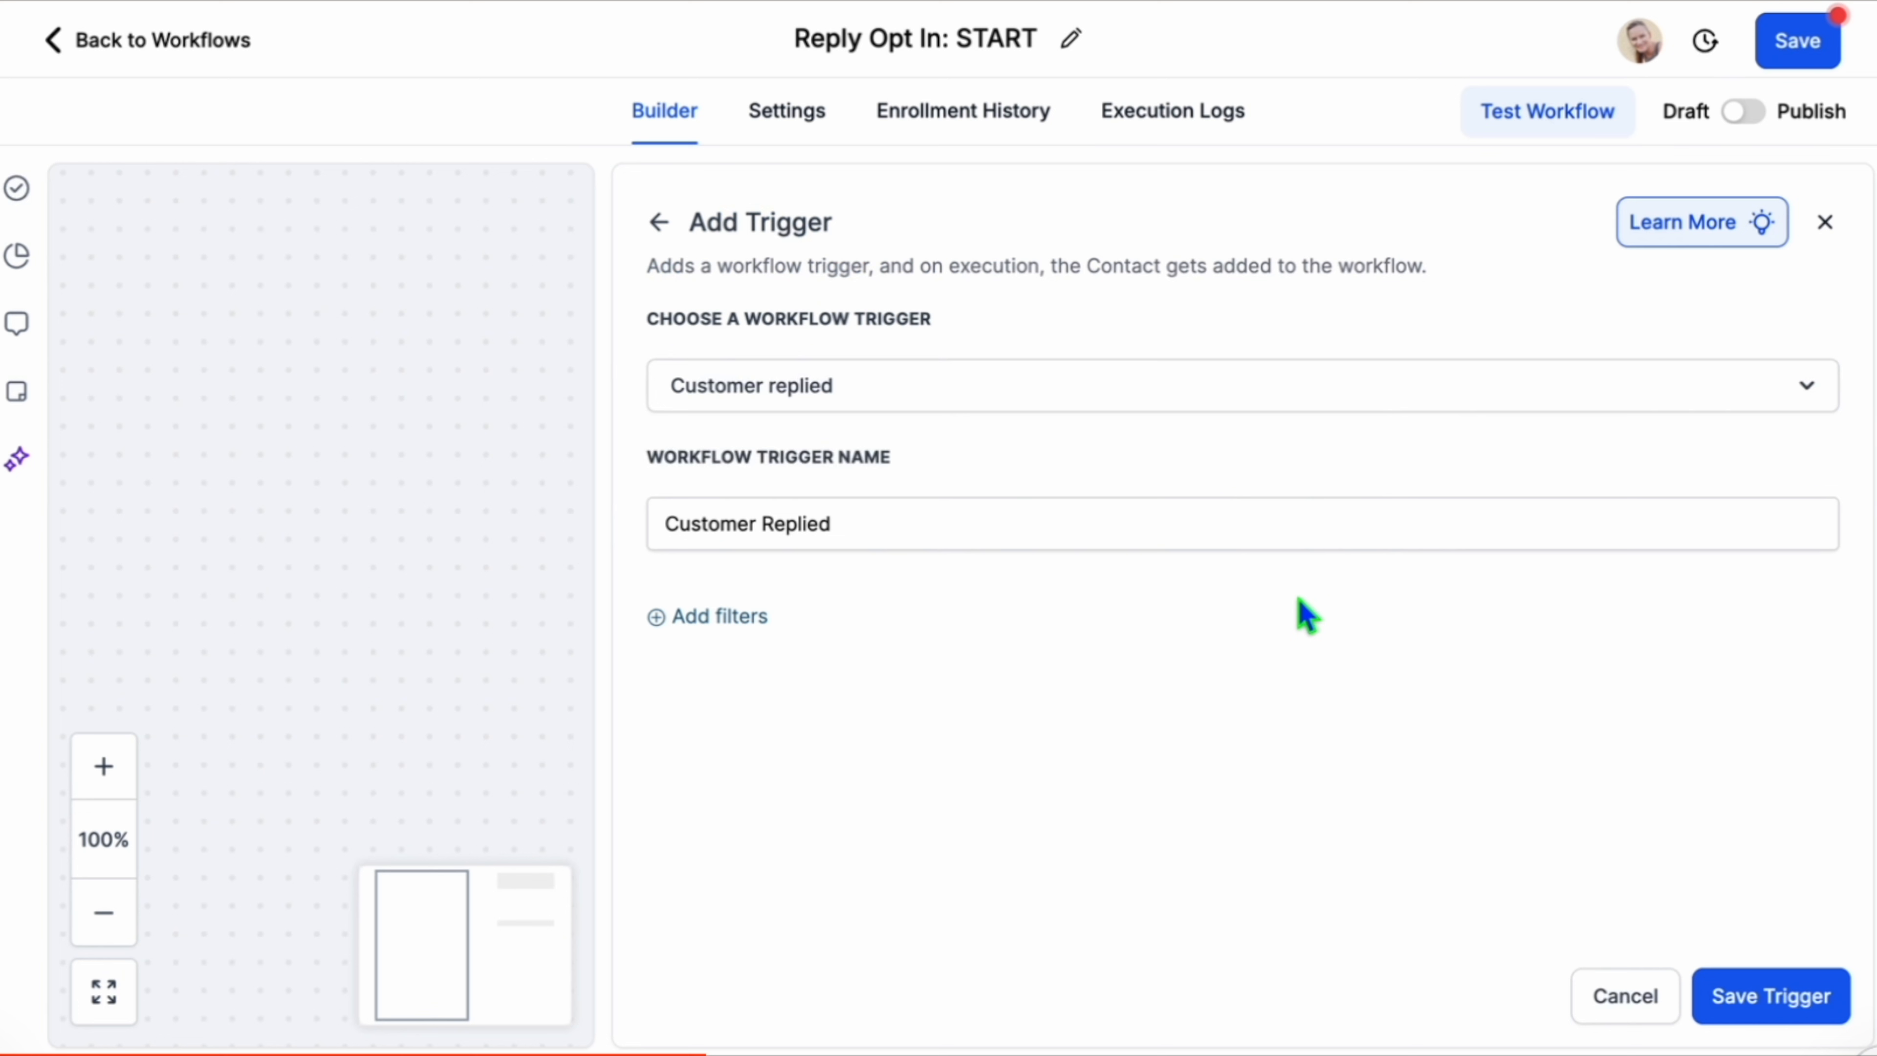
Filter the trigger on replies containing the phrase START and save the trigger.
{"action": "left_click", "coordinate": [682, 617]}
{"action": "left_click", "coordinate": [728, 650]}
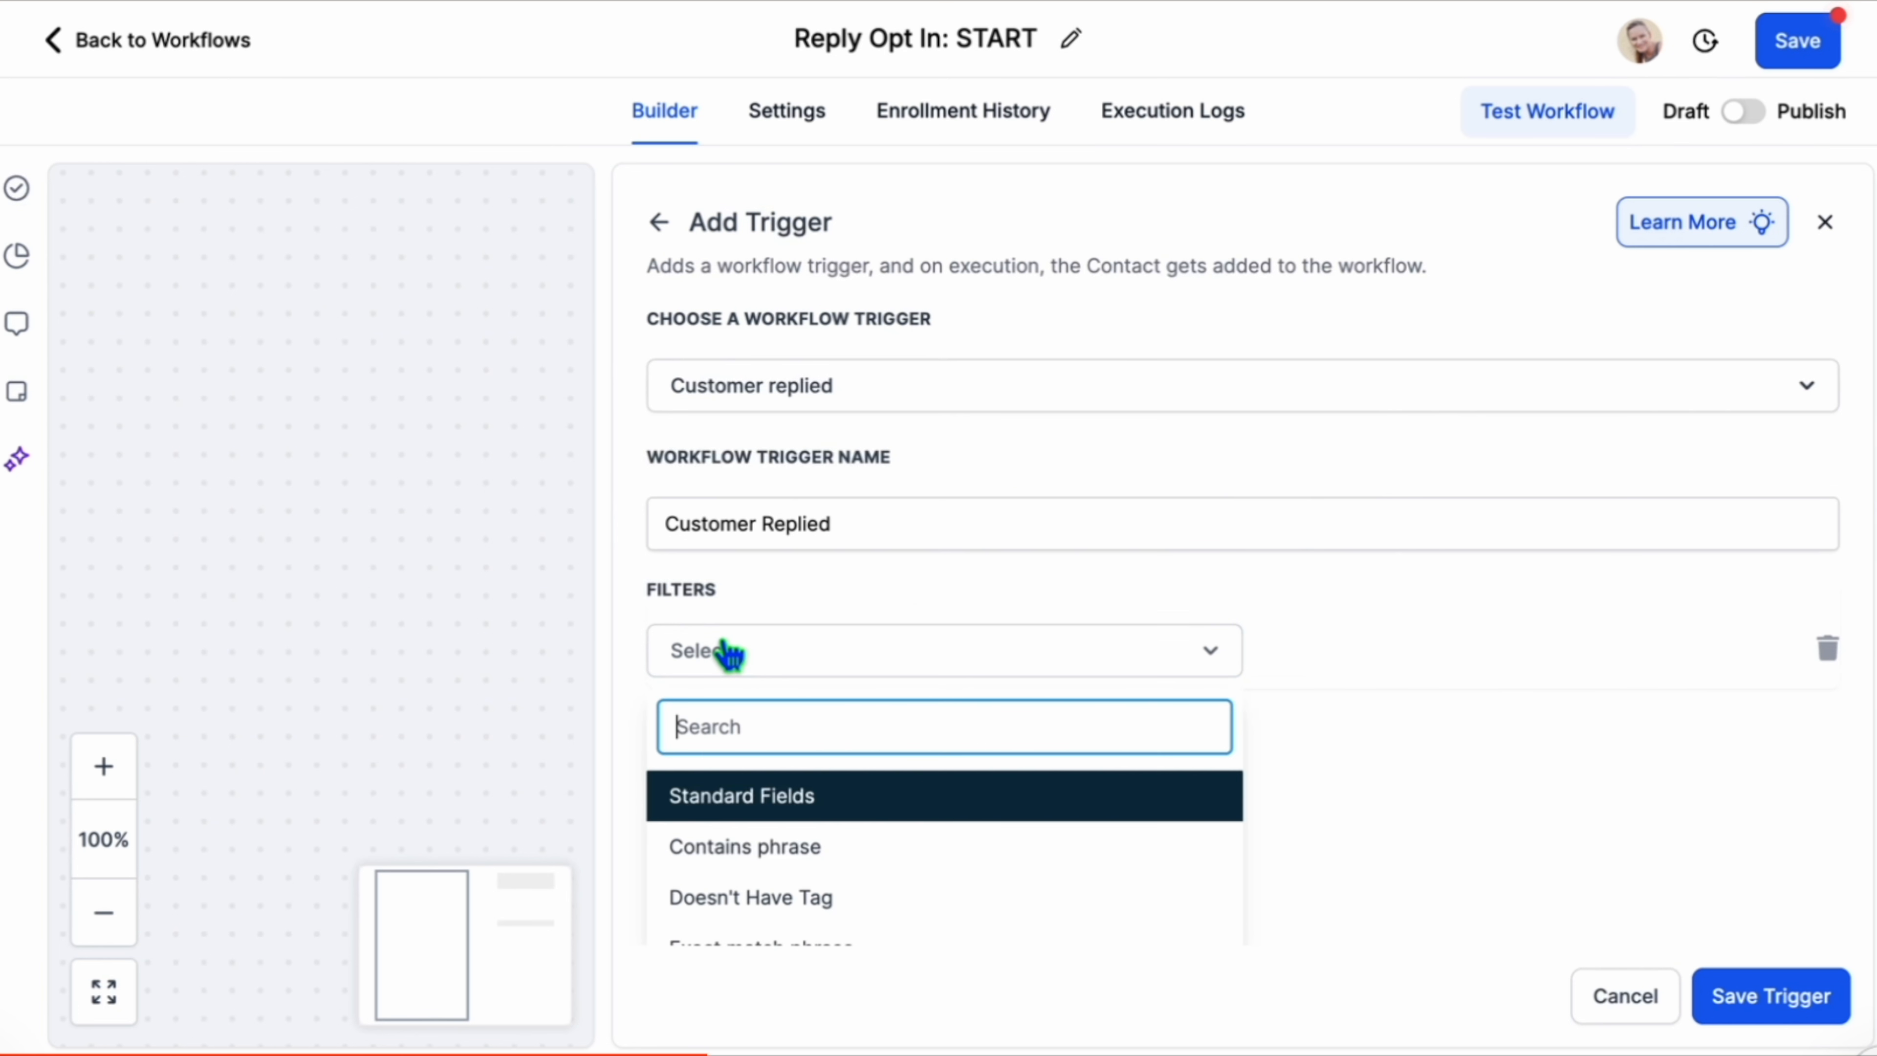
{"action": "left_click", "coordinate": [772, 858]}
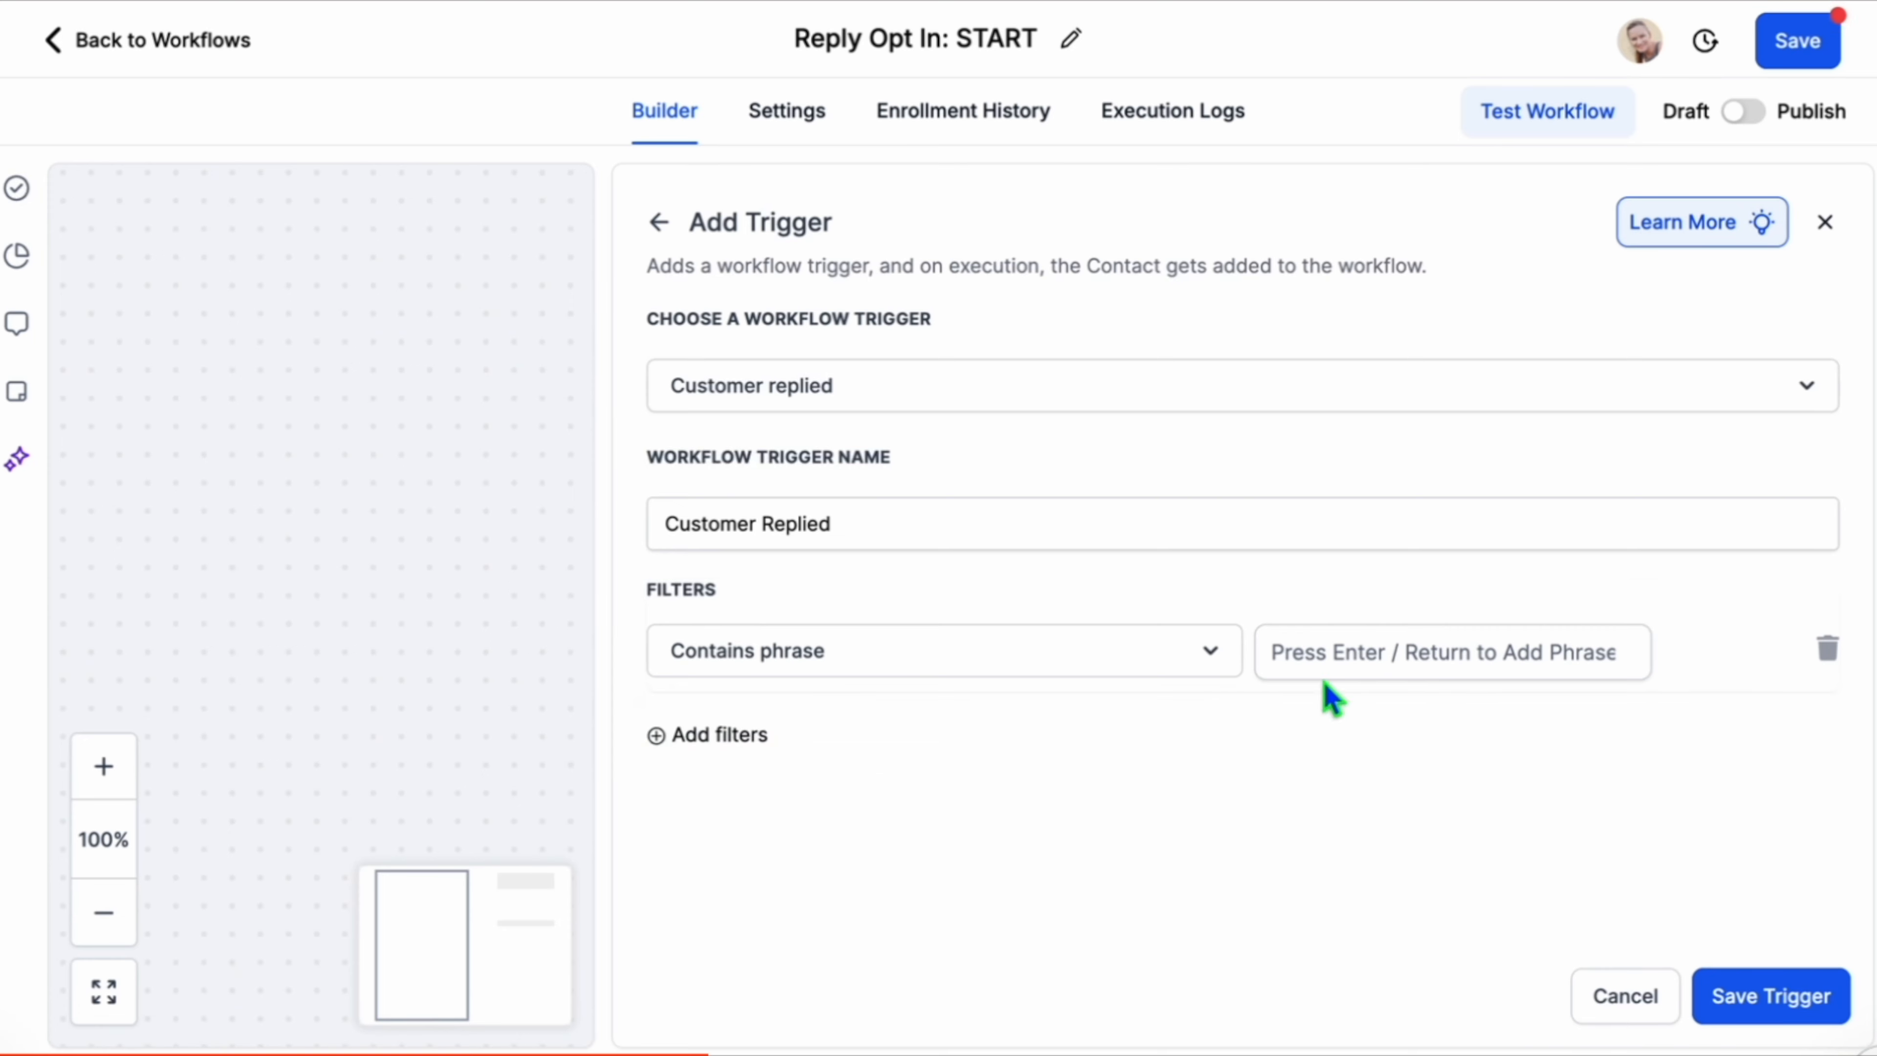
{"action": "left_click", "coordinate": [1366, 672]}
{"action": "type", "text": "ST"}
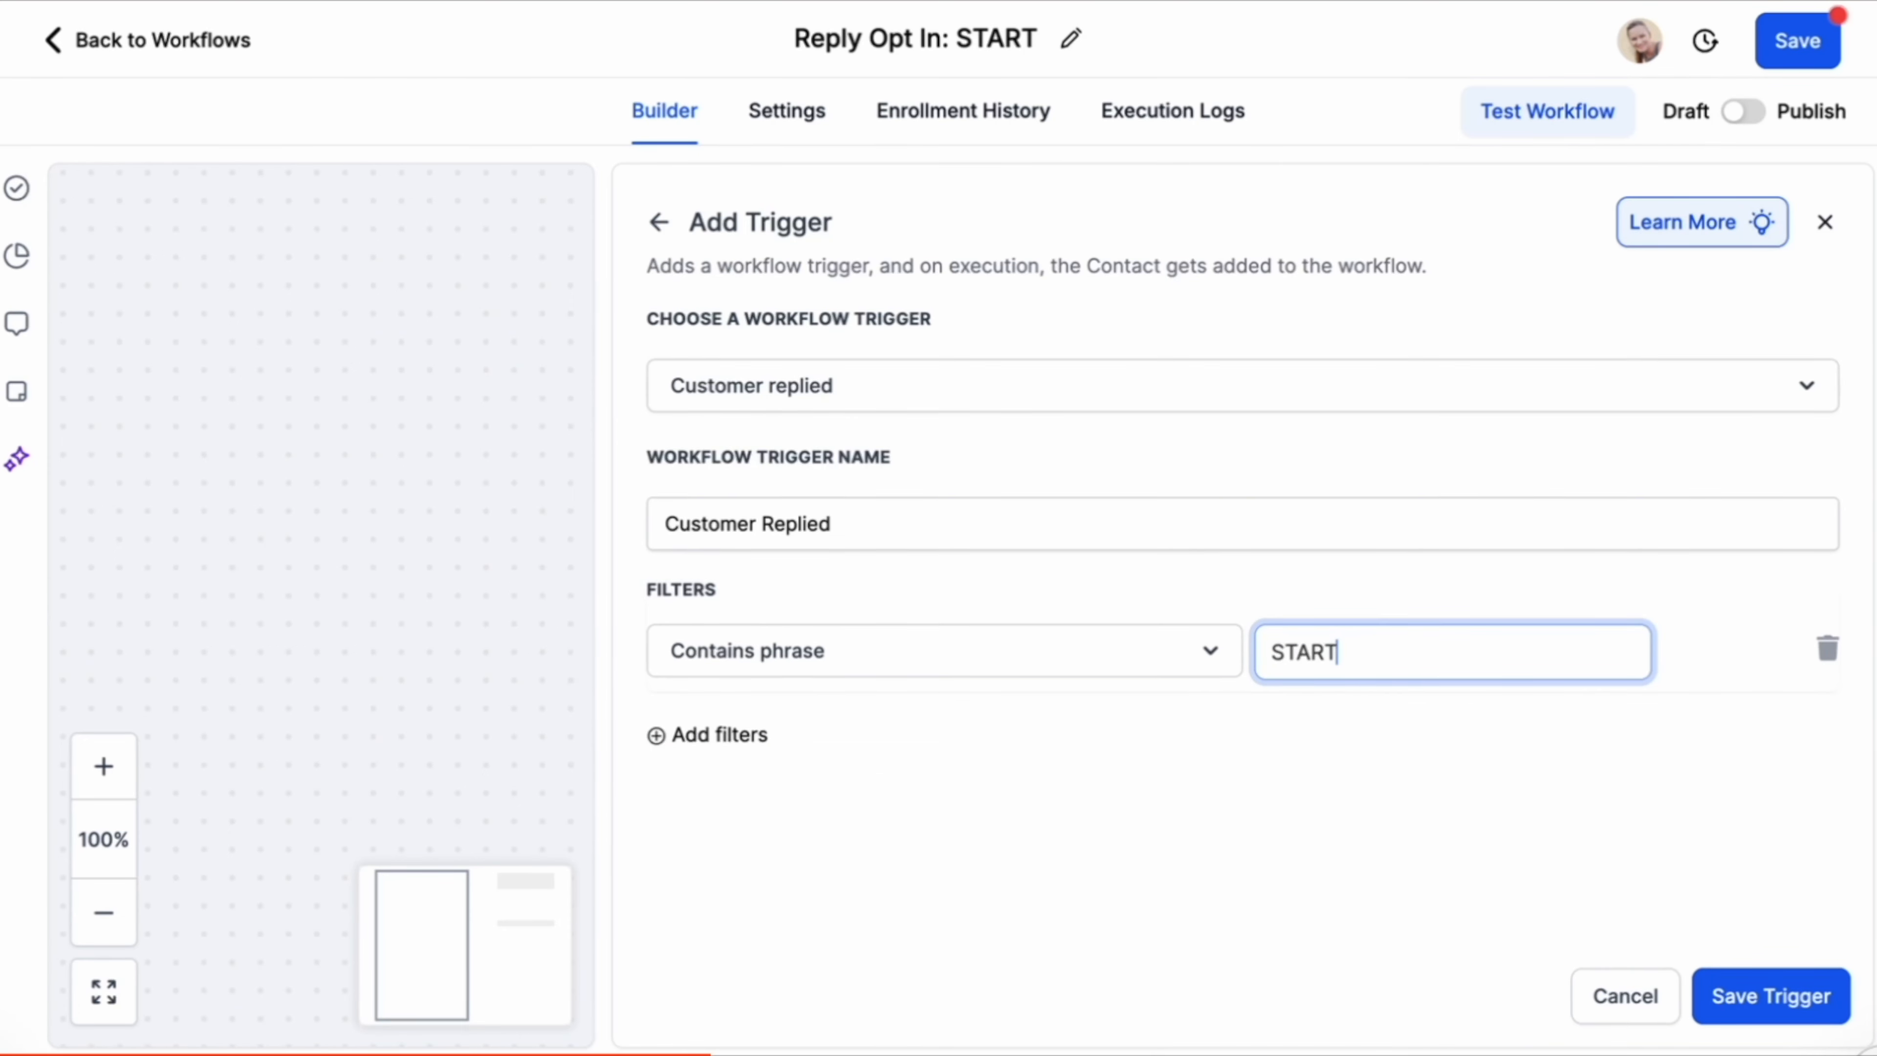
{"action": "type", "text": "ART"}
{"action": "key", "text": "Return"}
{"action": "left_click", "coordinate": [1751, 998]}
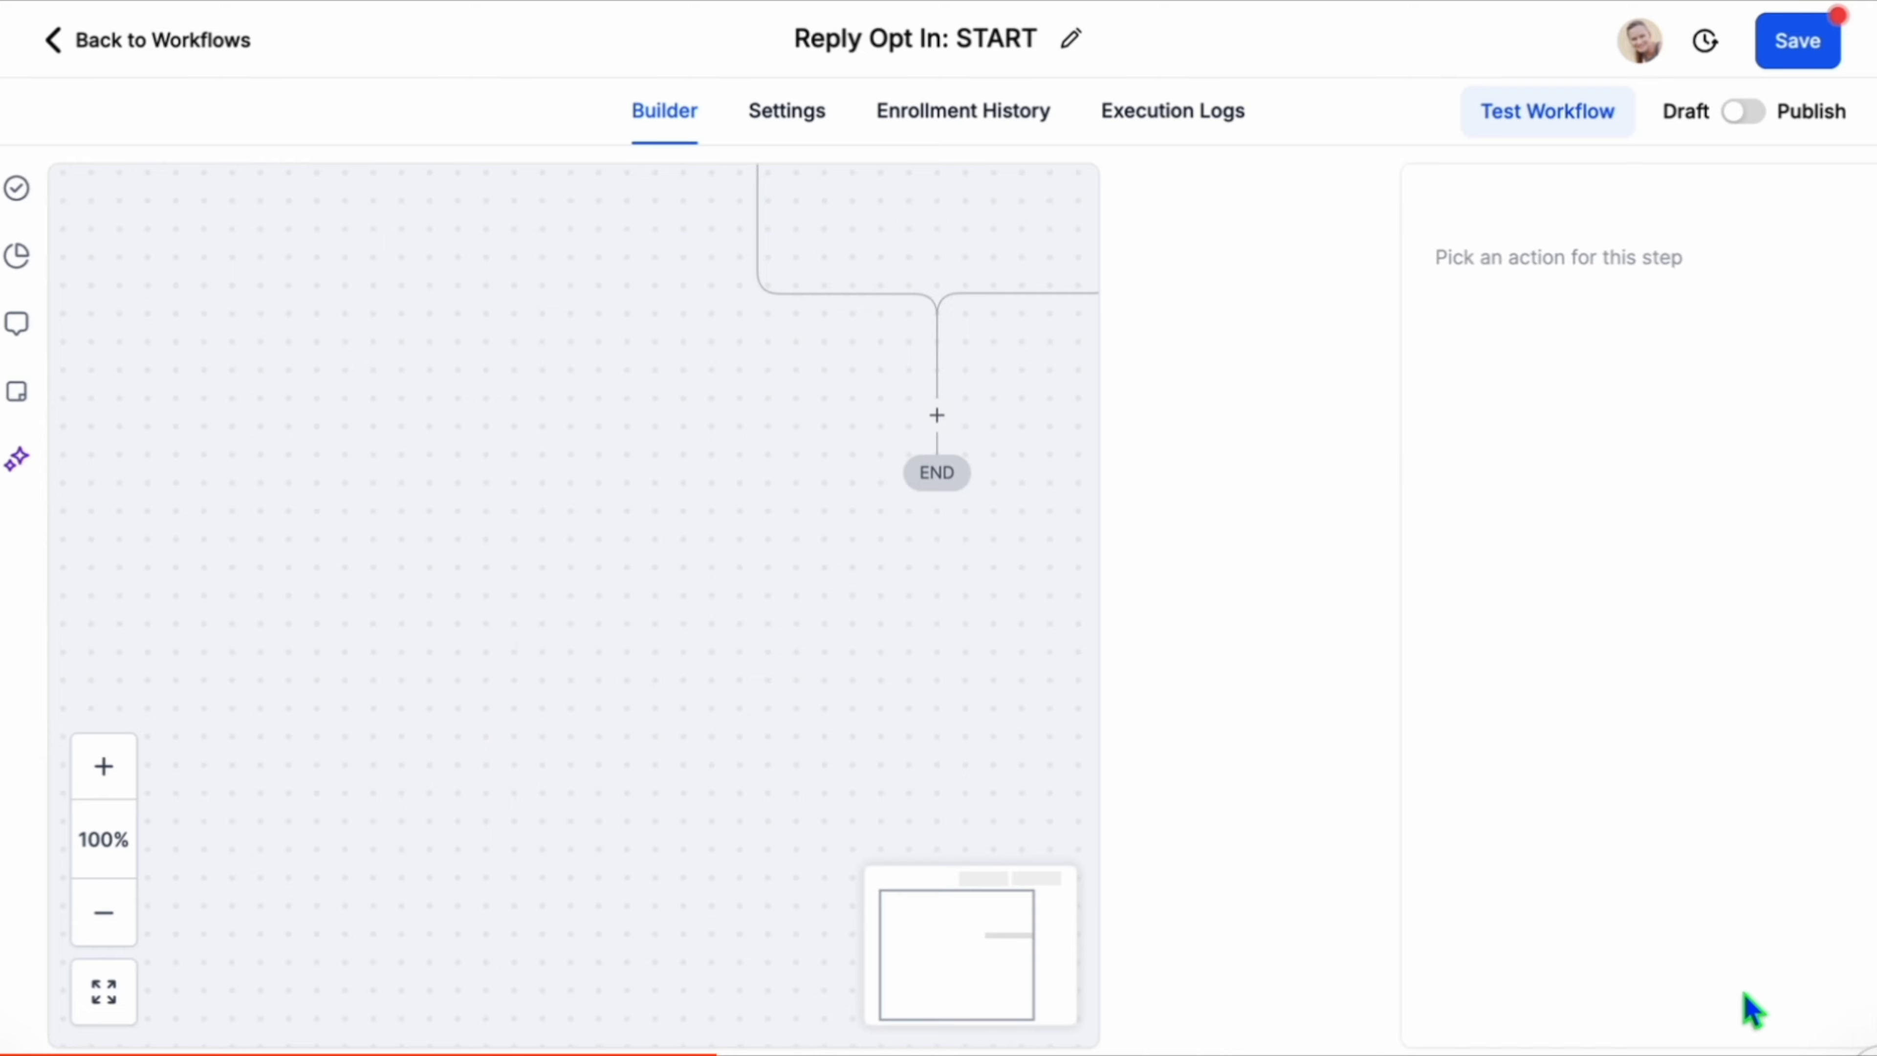
Add a Send SMS action with the opt-in confirmation message using the legal_business_name custom value, and save it.
{"action": "left_click", "coordinate": [940, 702]}
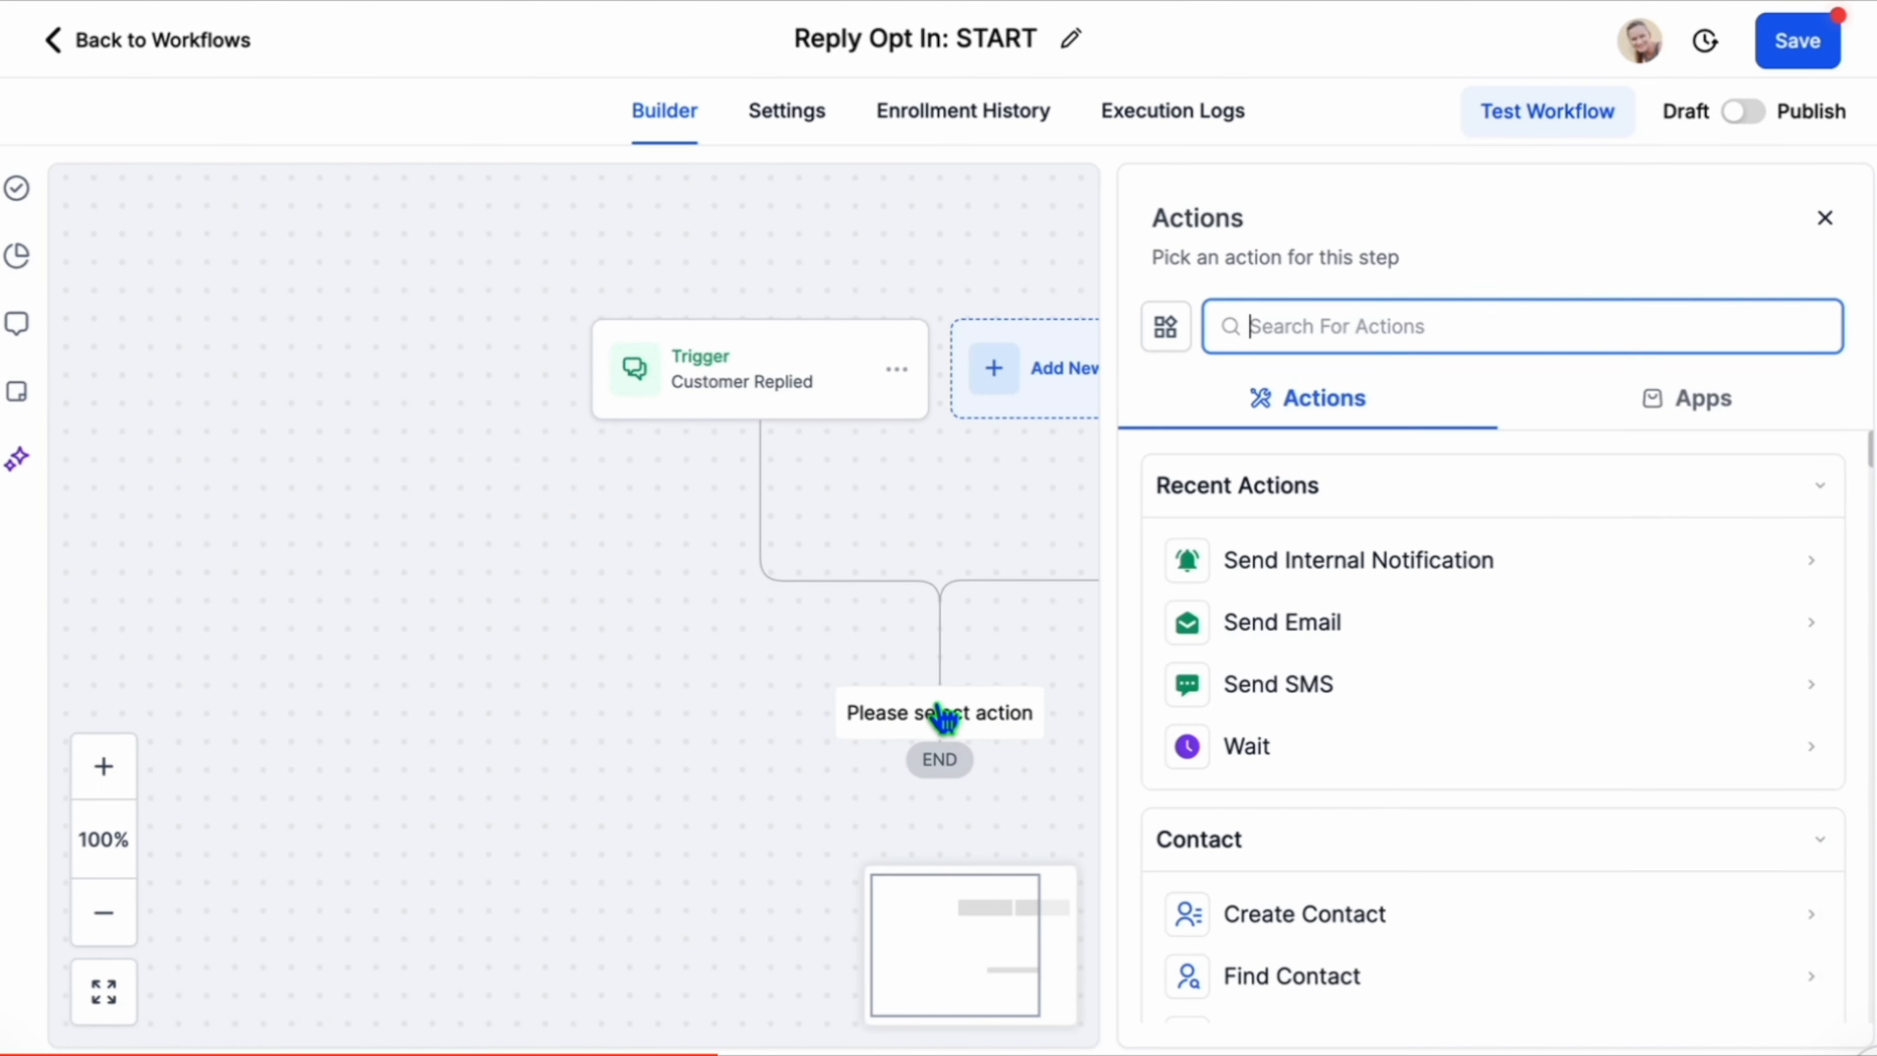
{"action": "type", "text": "sms"}
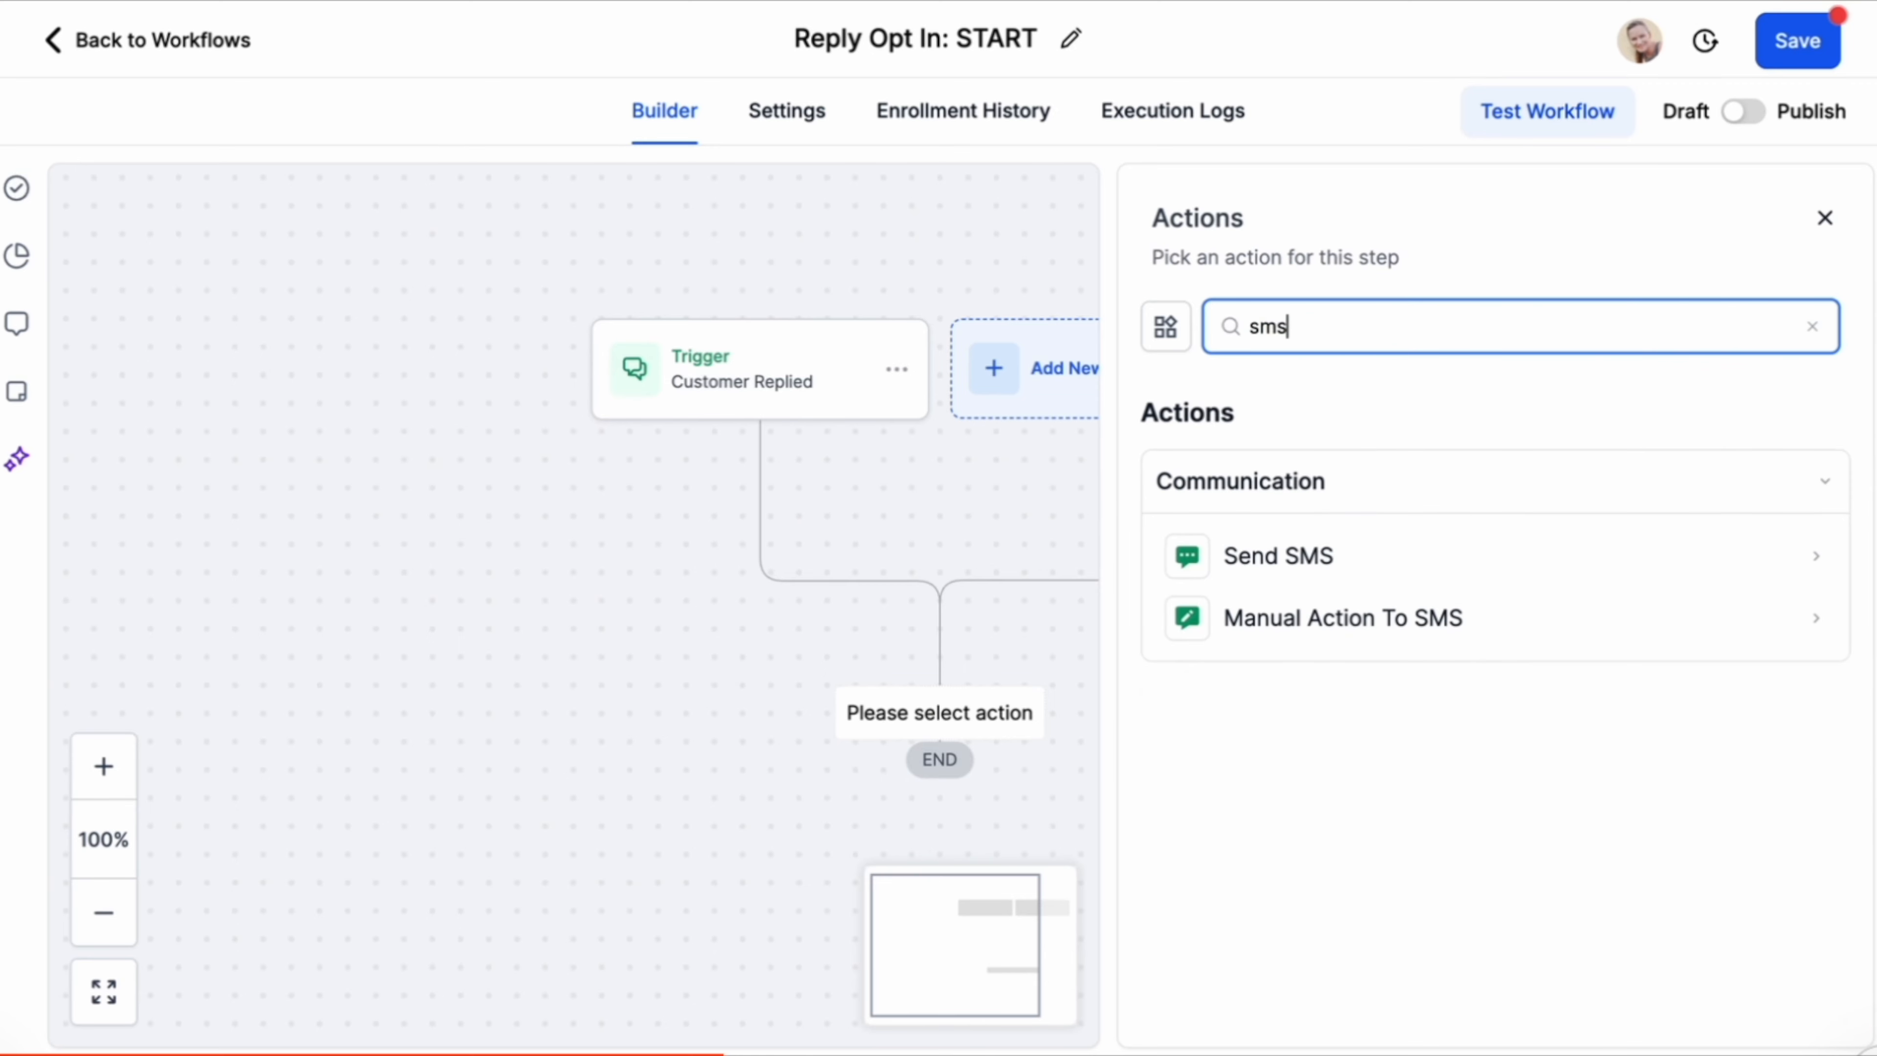
{"action": "left_click", "coordinate": [1270, 554]}
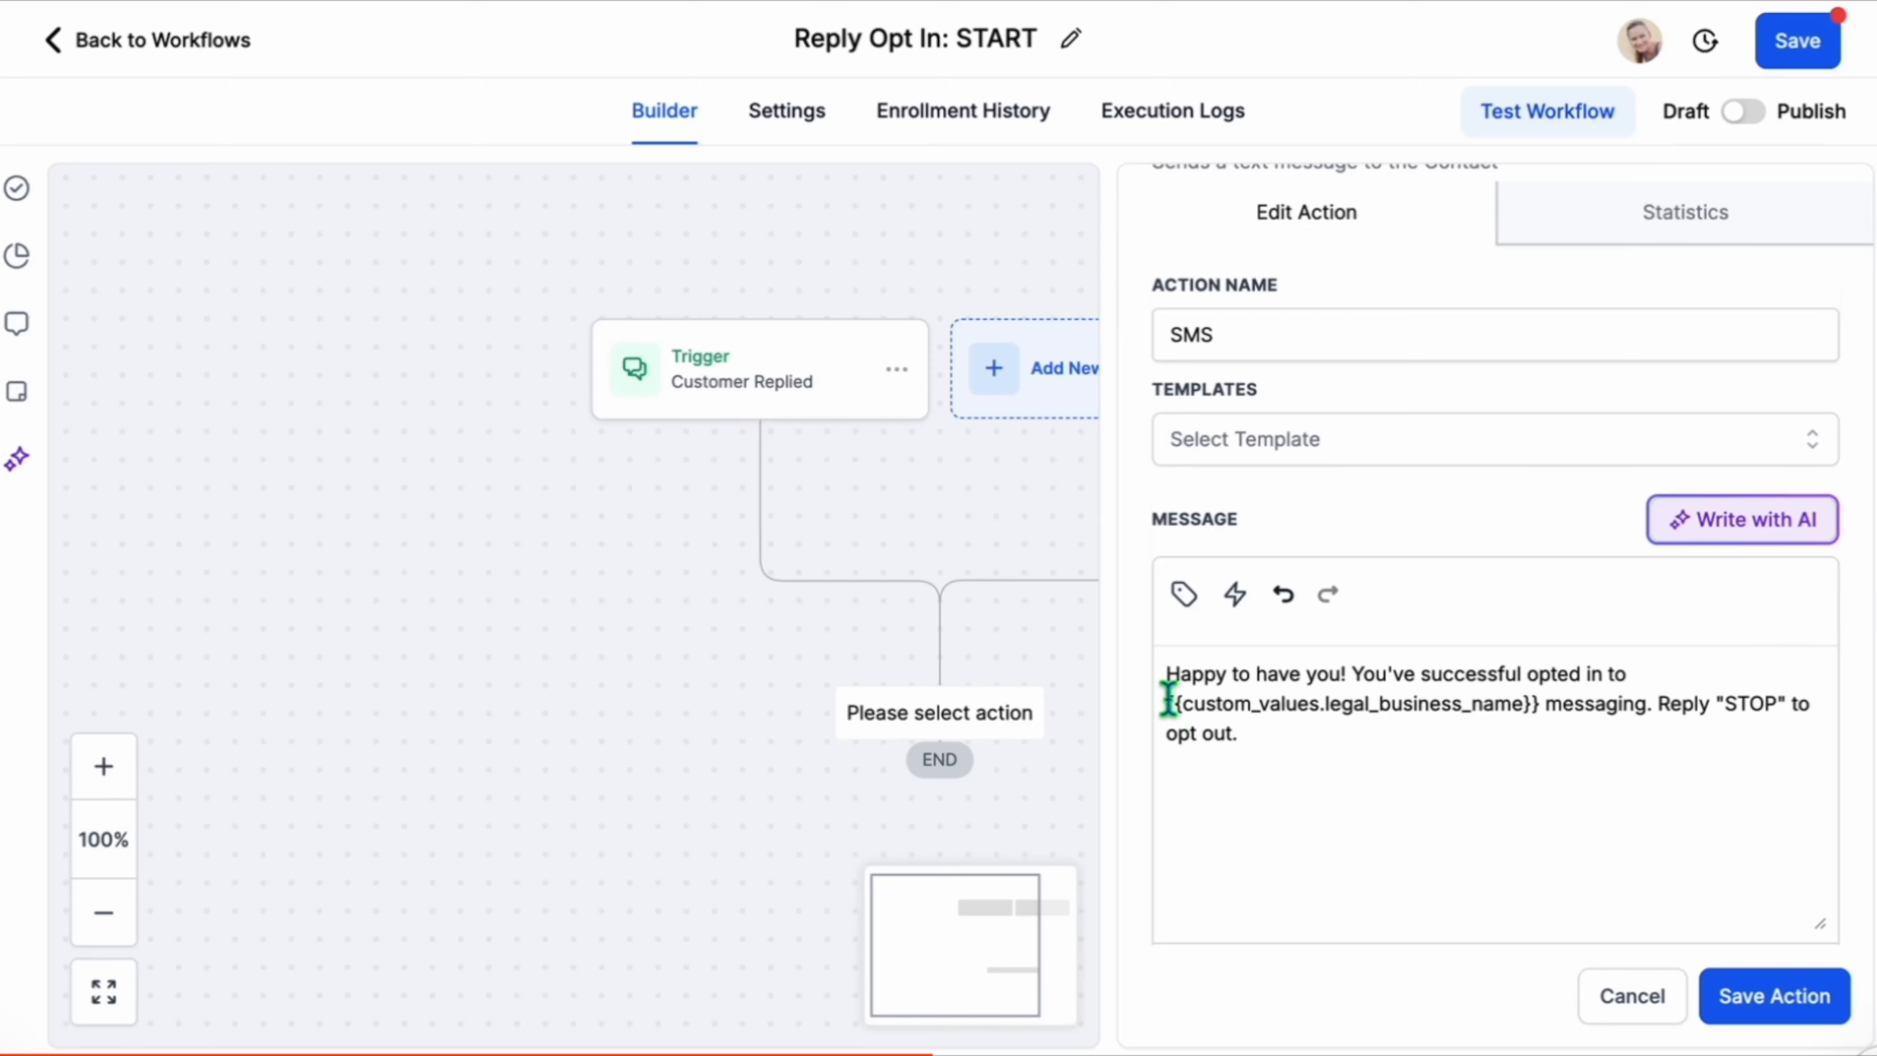
{"action": "left_click_drag", "start_coordinate": [1167, 698], "coordinate": [1538, 702]}
{"action": "left_click", "coordinate": [1767, 996]}
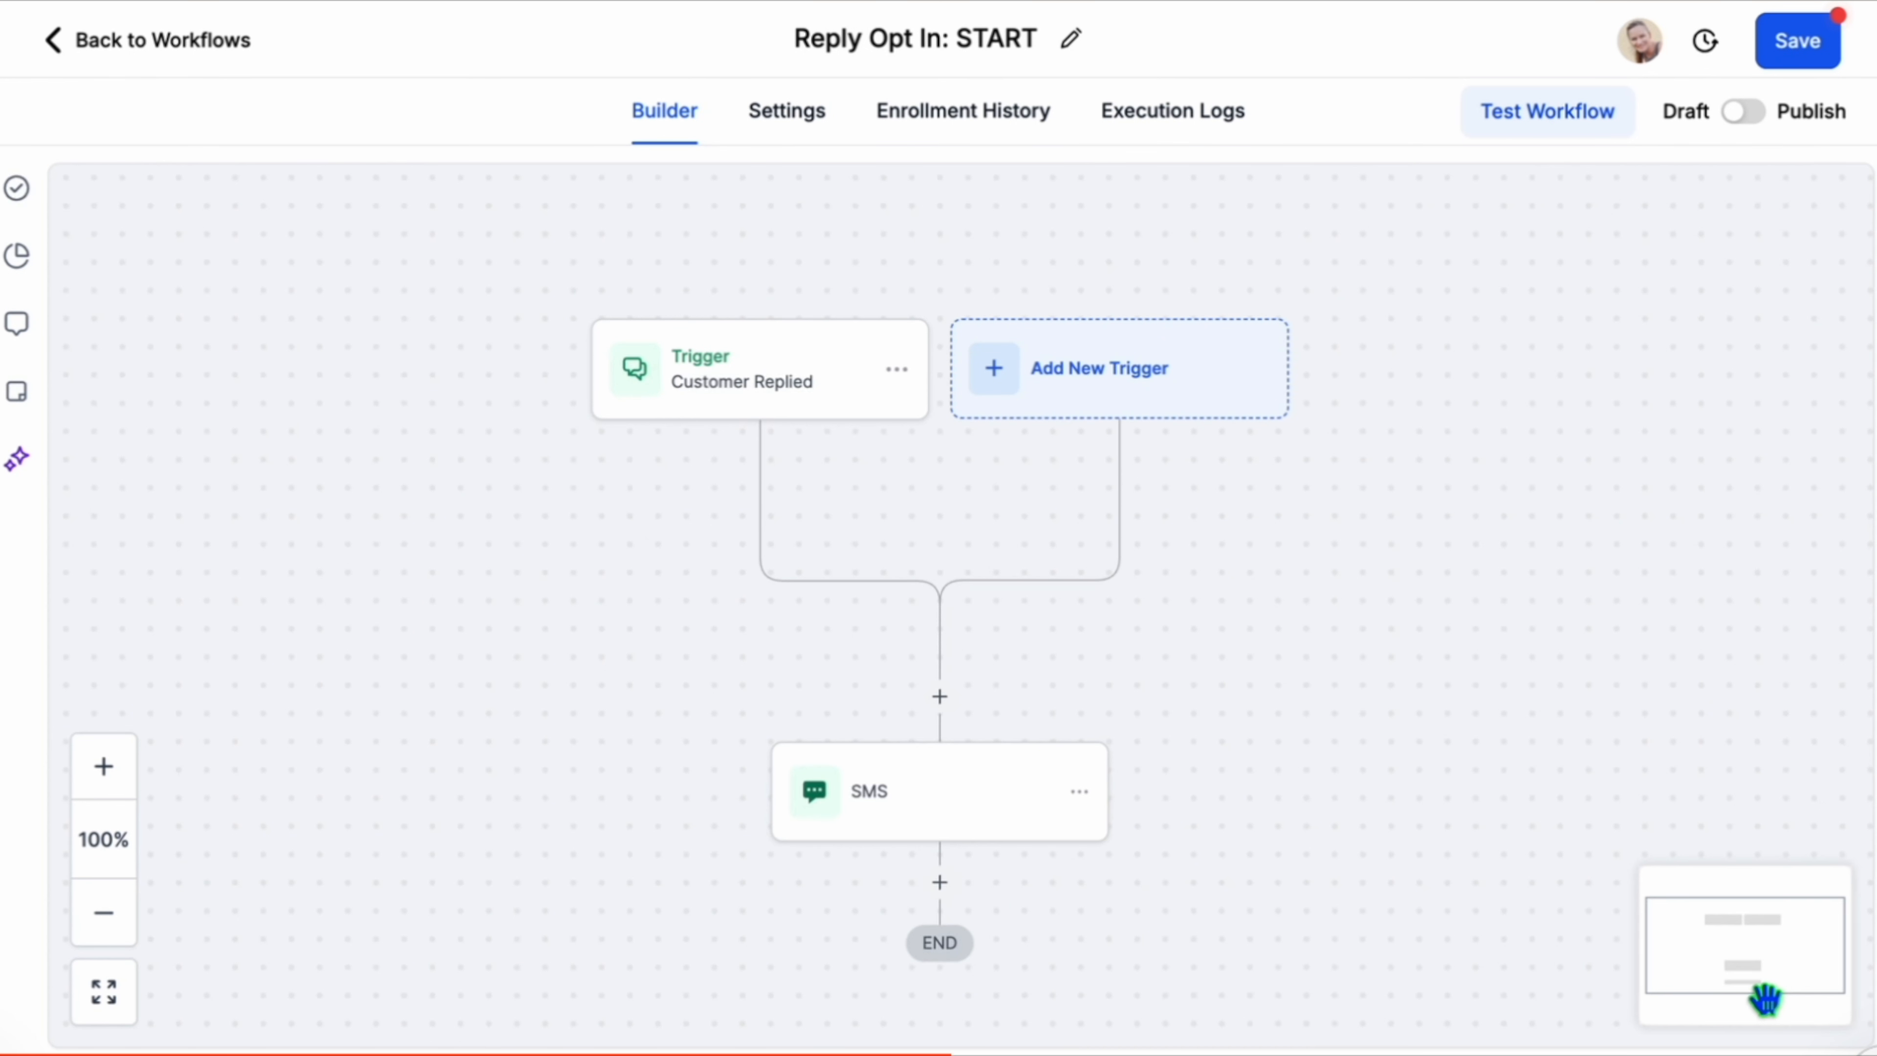
Add an Internal Notification action of type SMS sent to two particular users.
{"action": "left_click", "coordinate": [940, 884]}
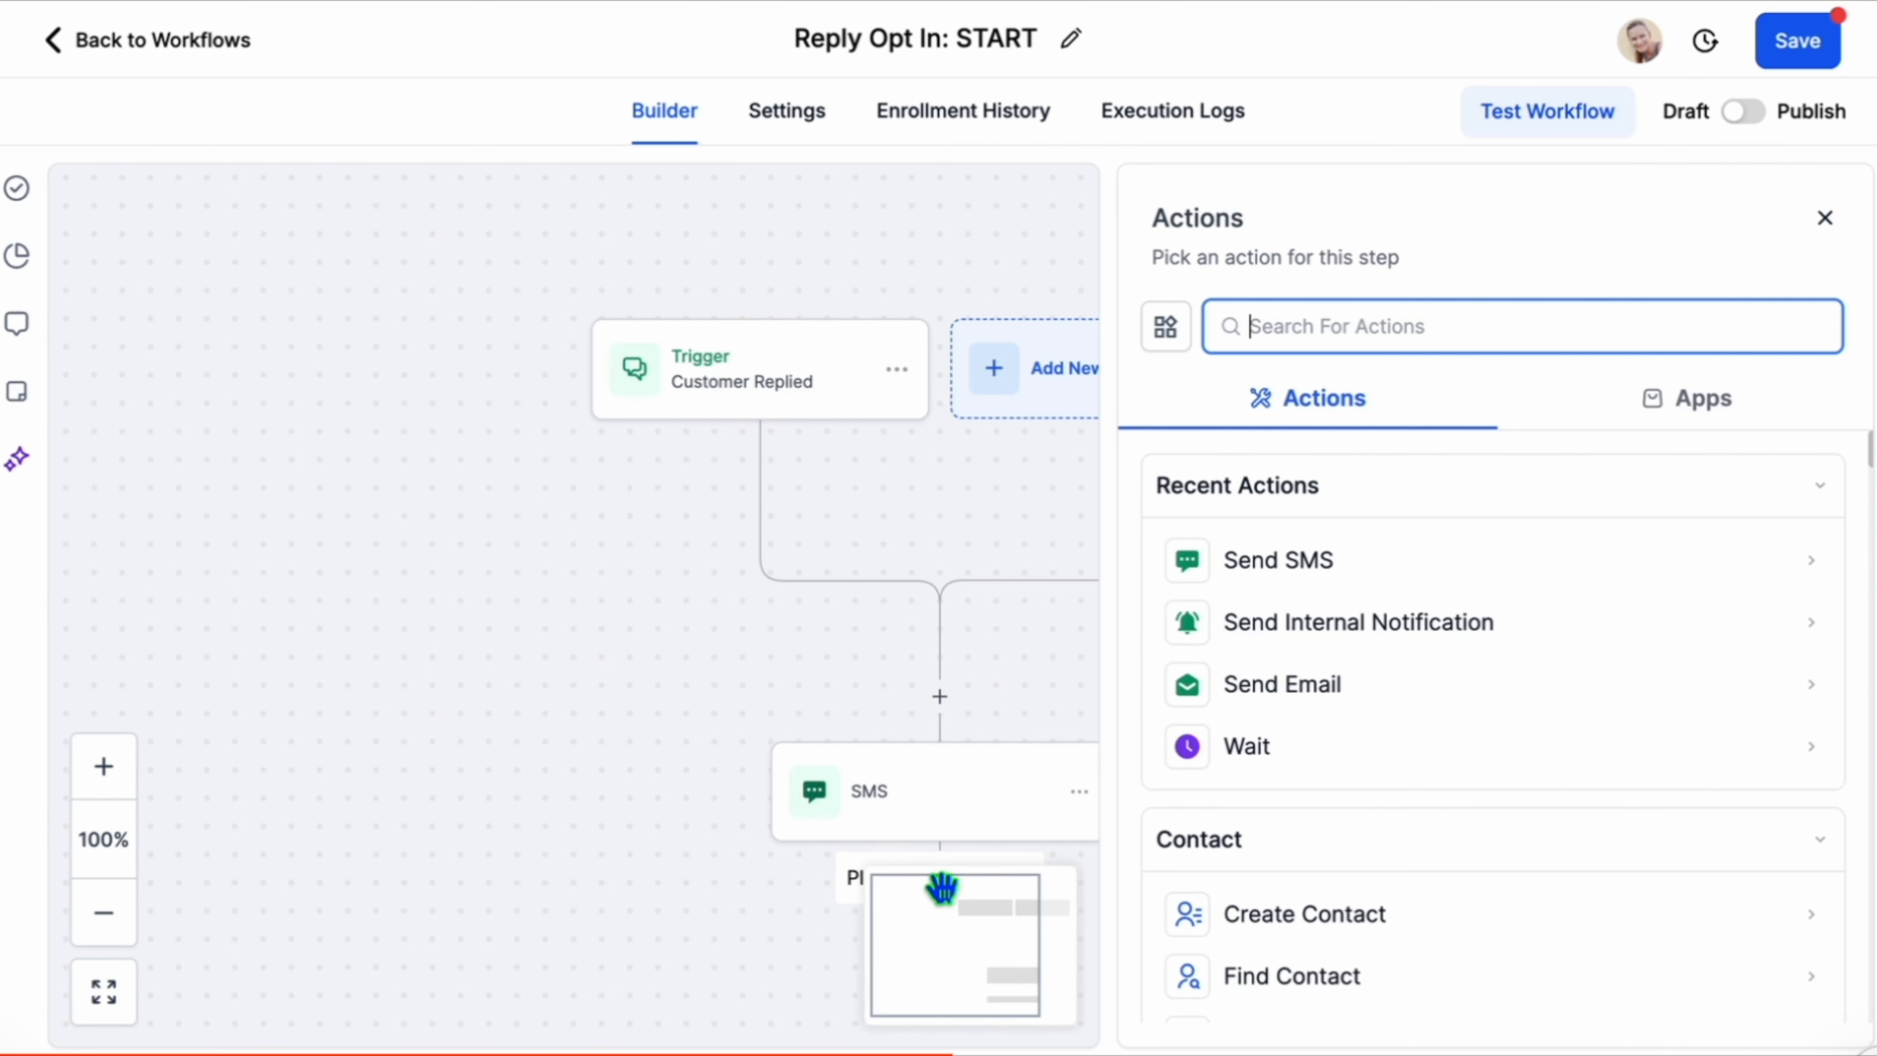
{"action": "type", "text": "inte"}
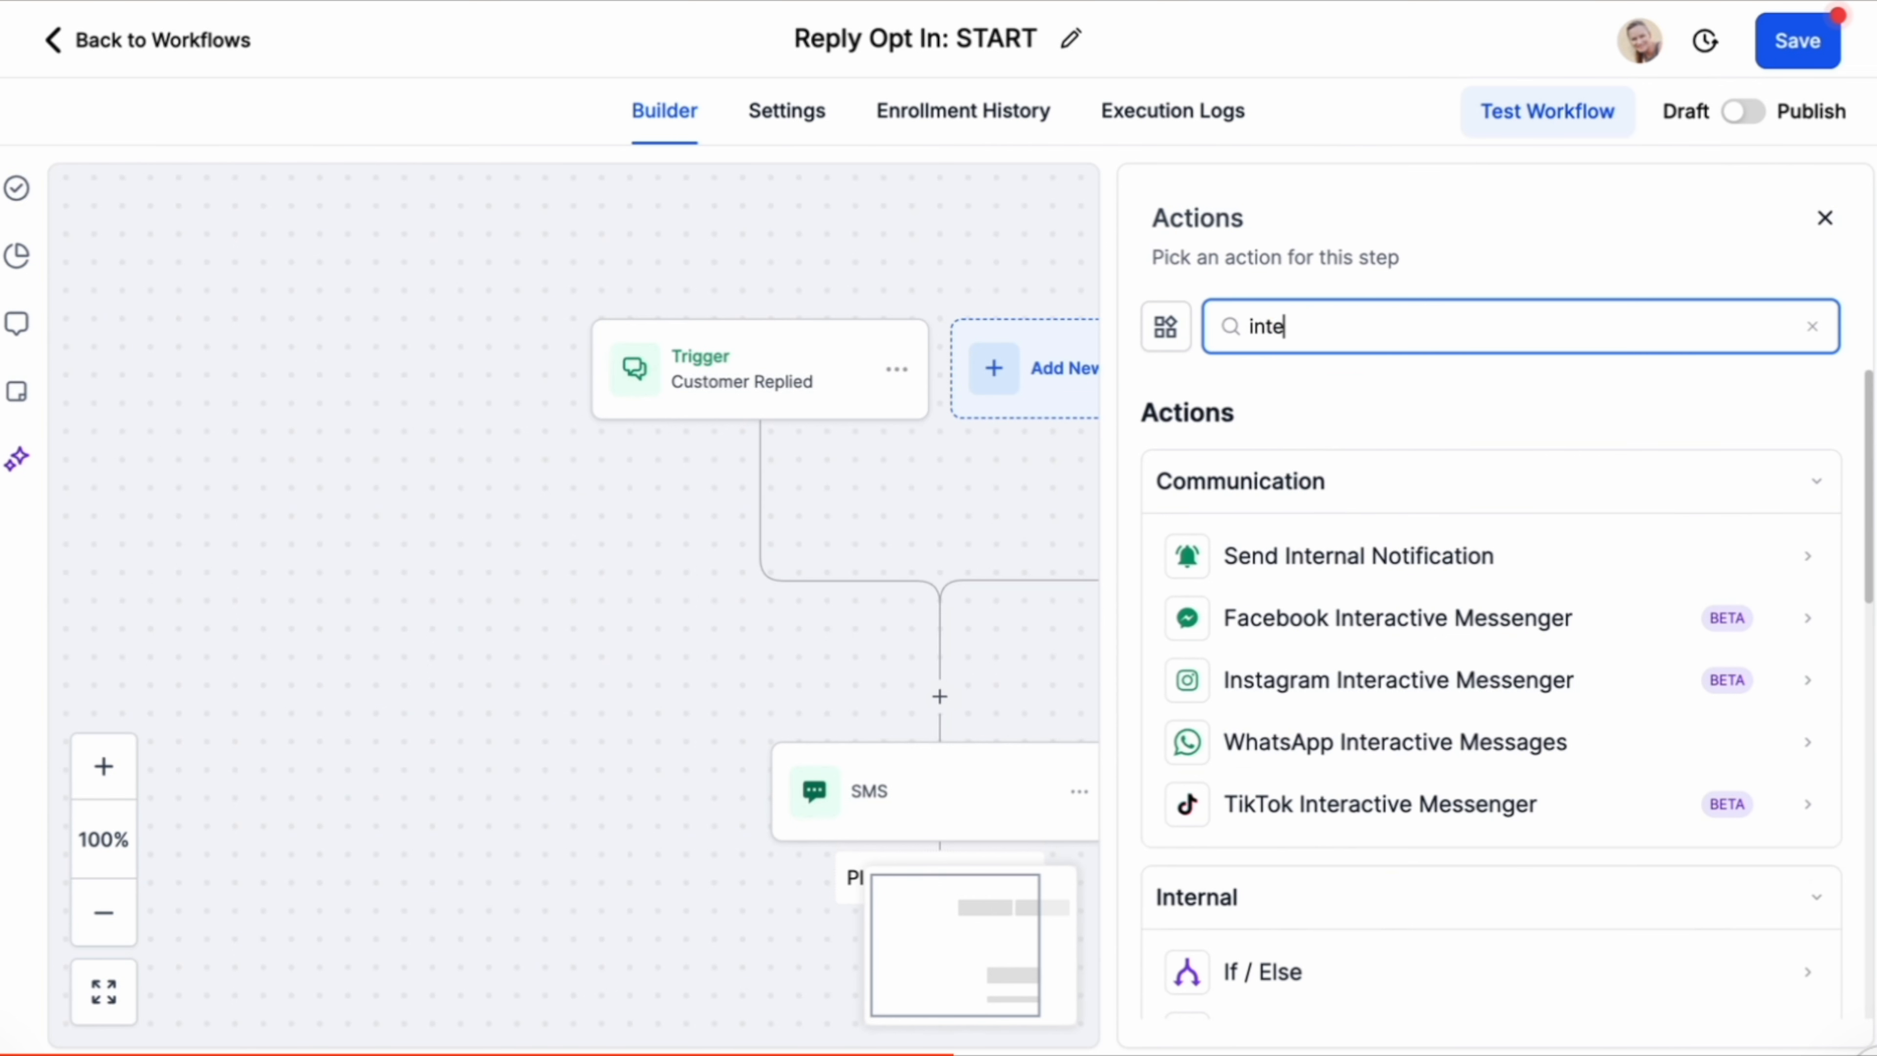
{"action": "left_click", "coordinate": [1389, 571]}
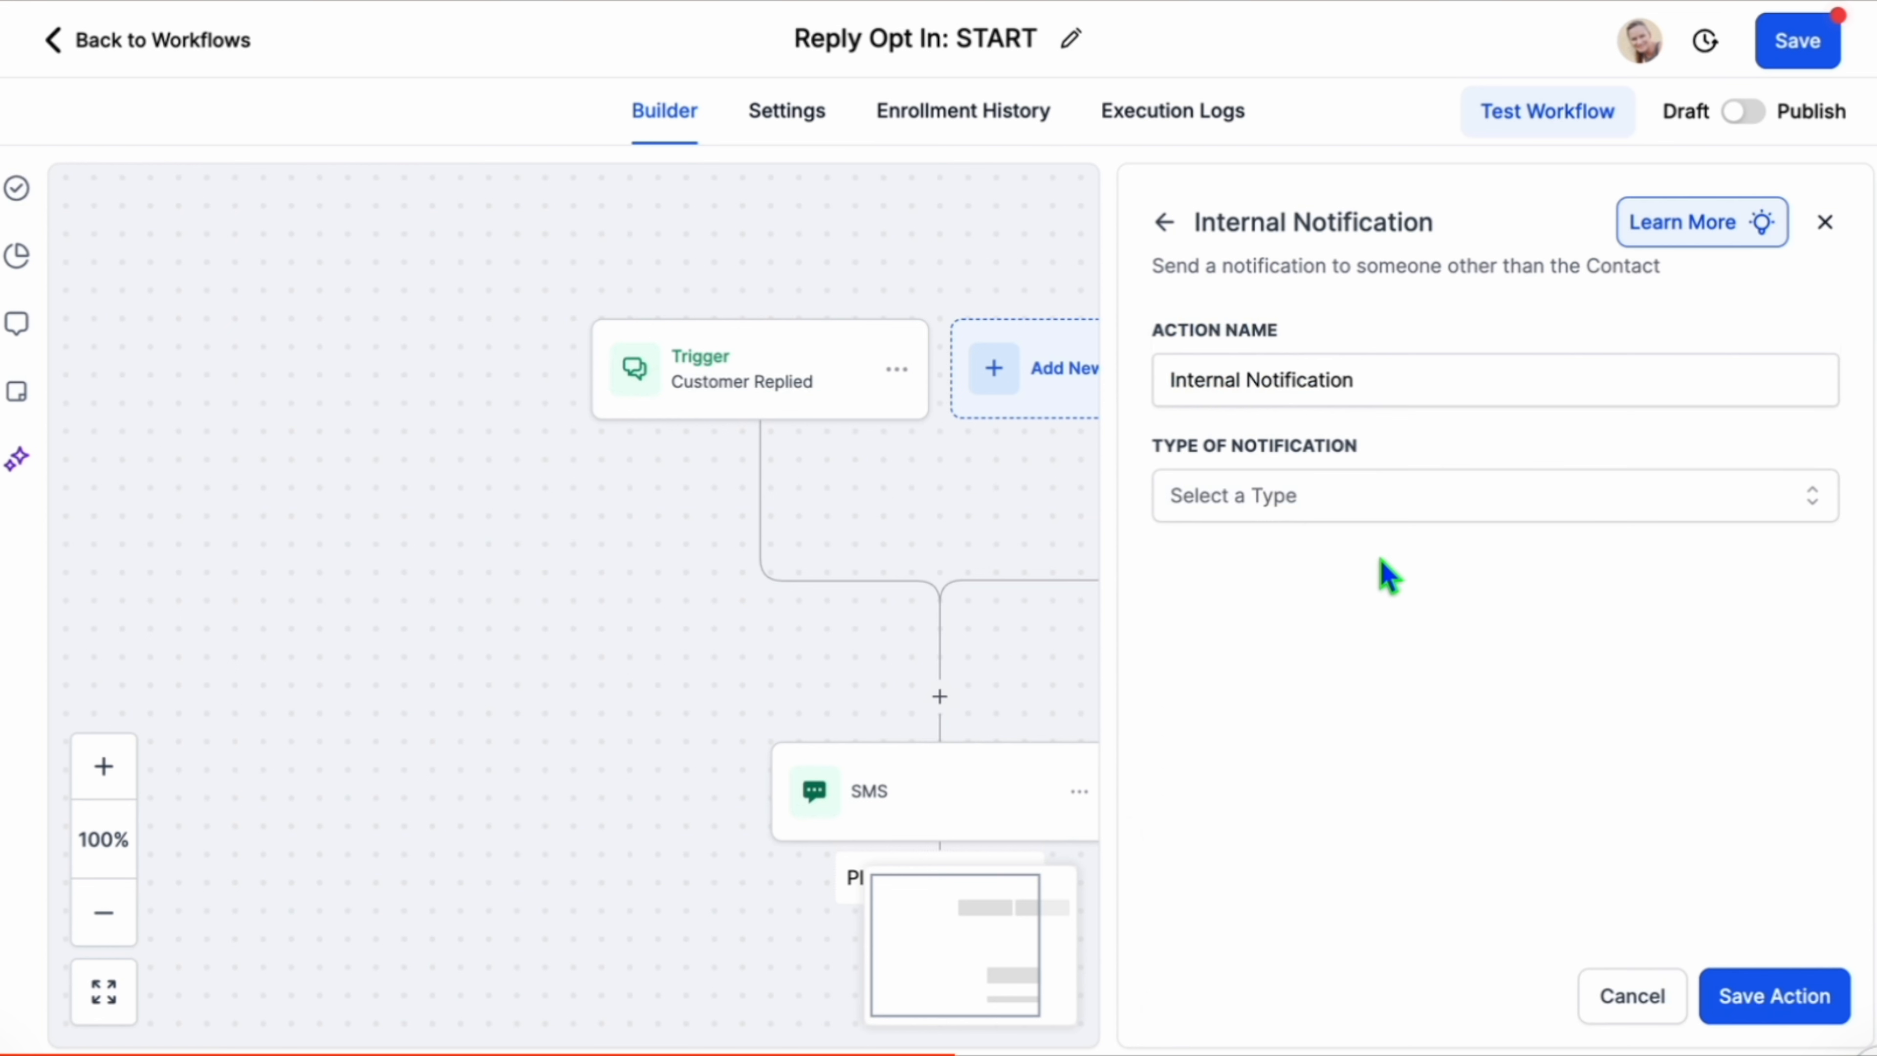
{"action": "left_click", "coordinate": [1359, 506]}
{"action": "left_click", "coordinate": [1260, 662]}
{"action": "left_click", "coordinate": [1293, 663]}
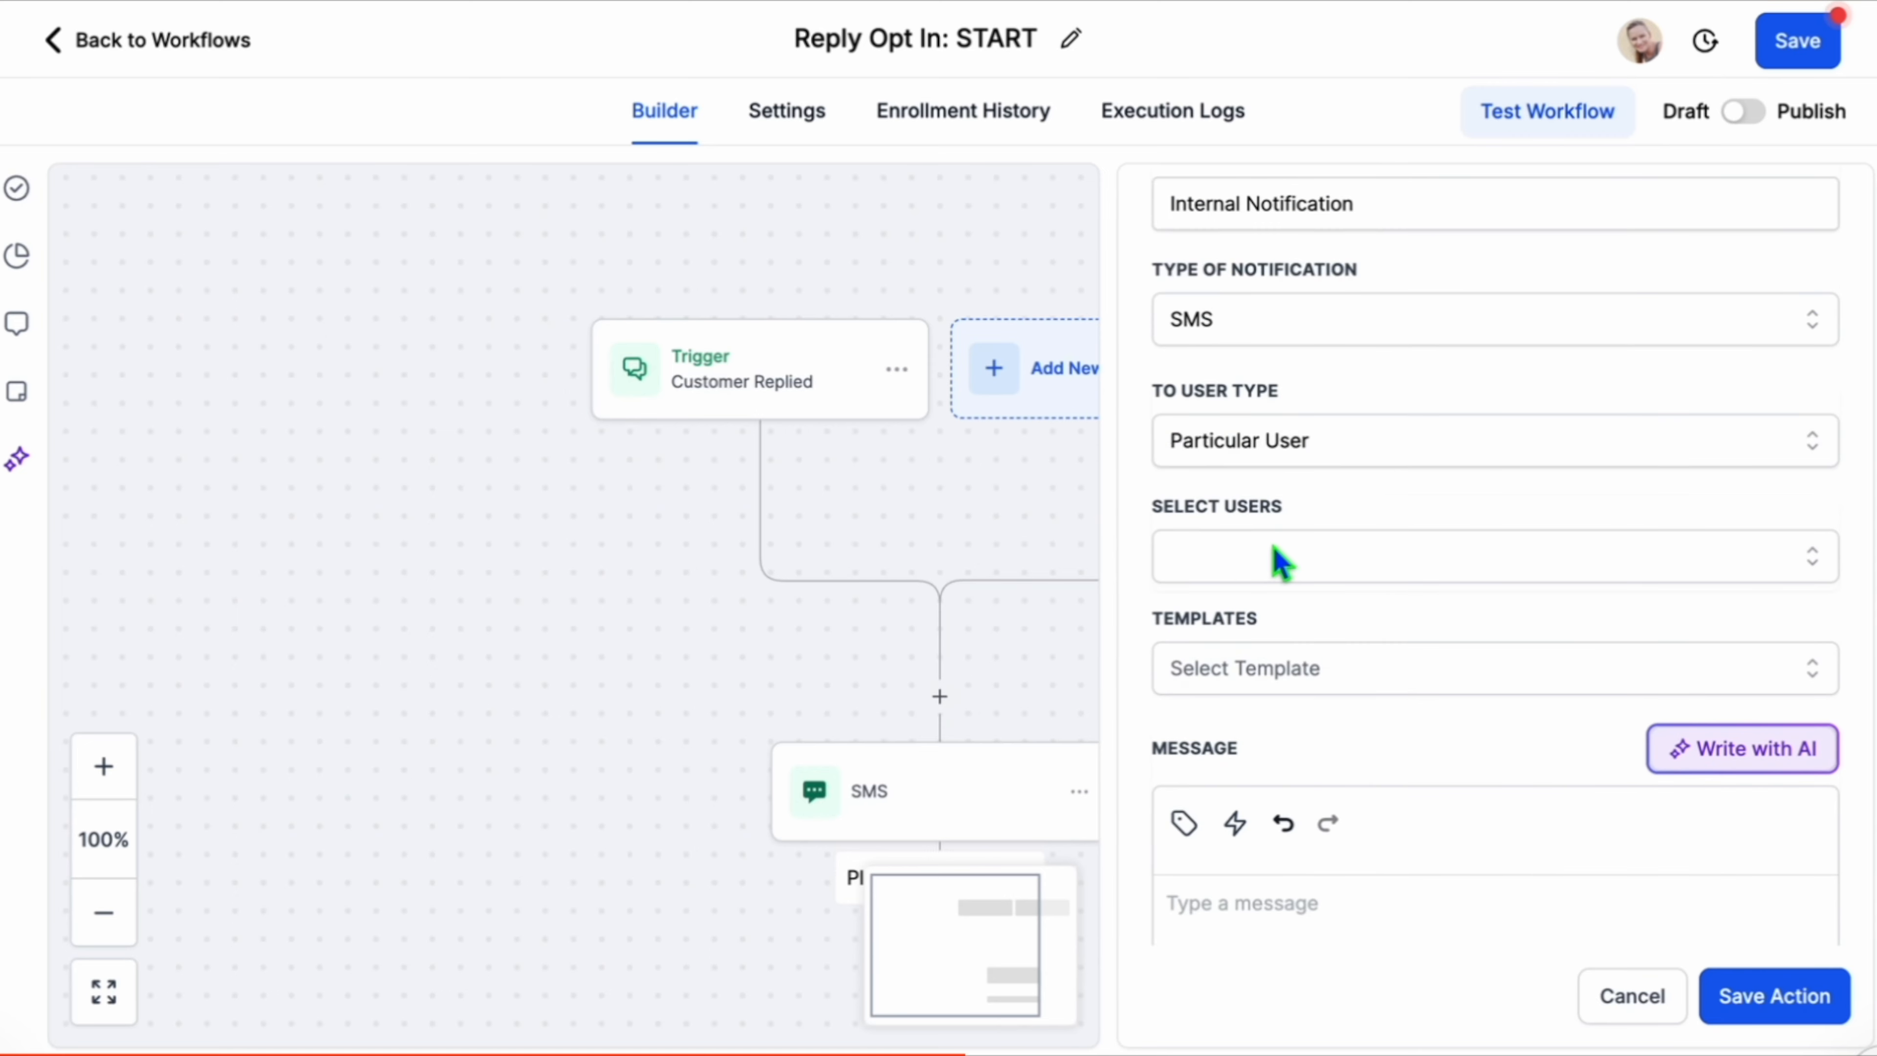
{"action": "left_click", "coordinate": [1278, 556]}
{"action": "left_click", "coordinate": [1261, 743]}
{"action": "left_click", "coordinate": [1249, 695]}
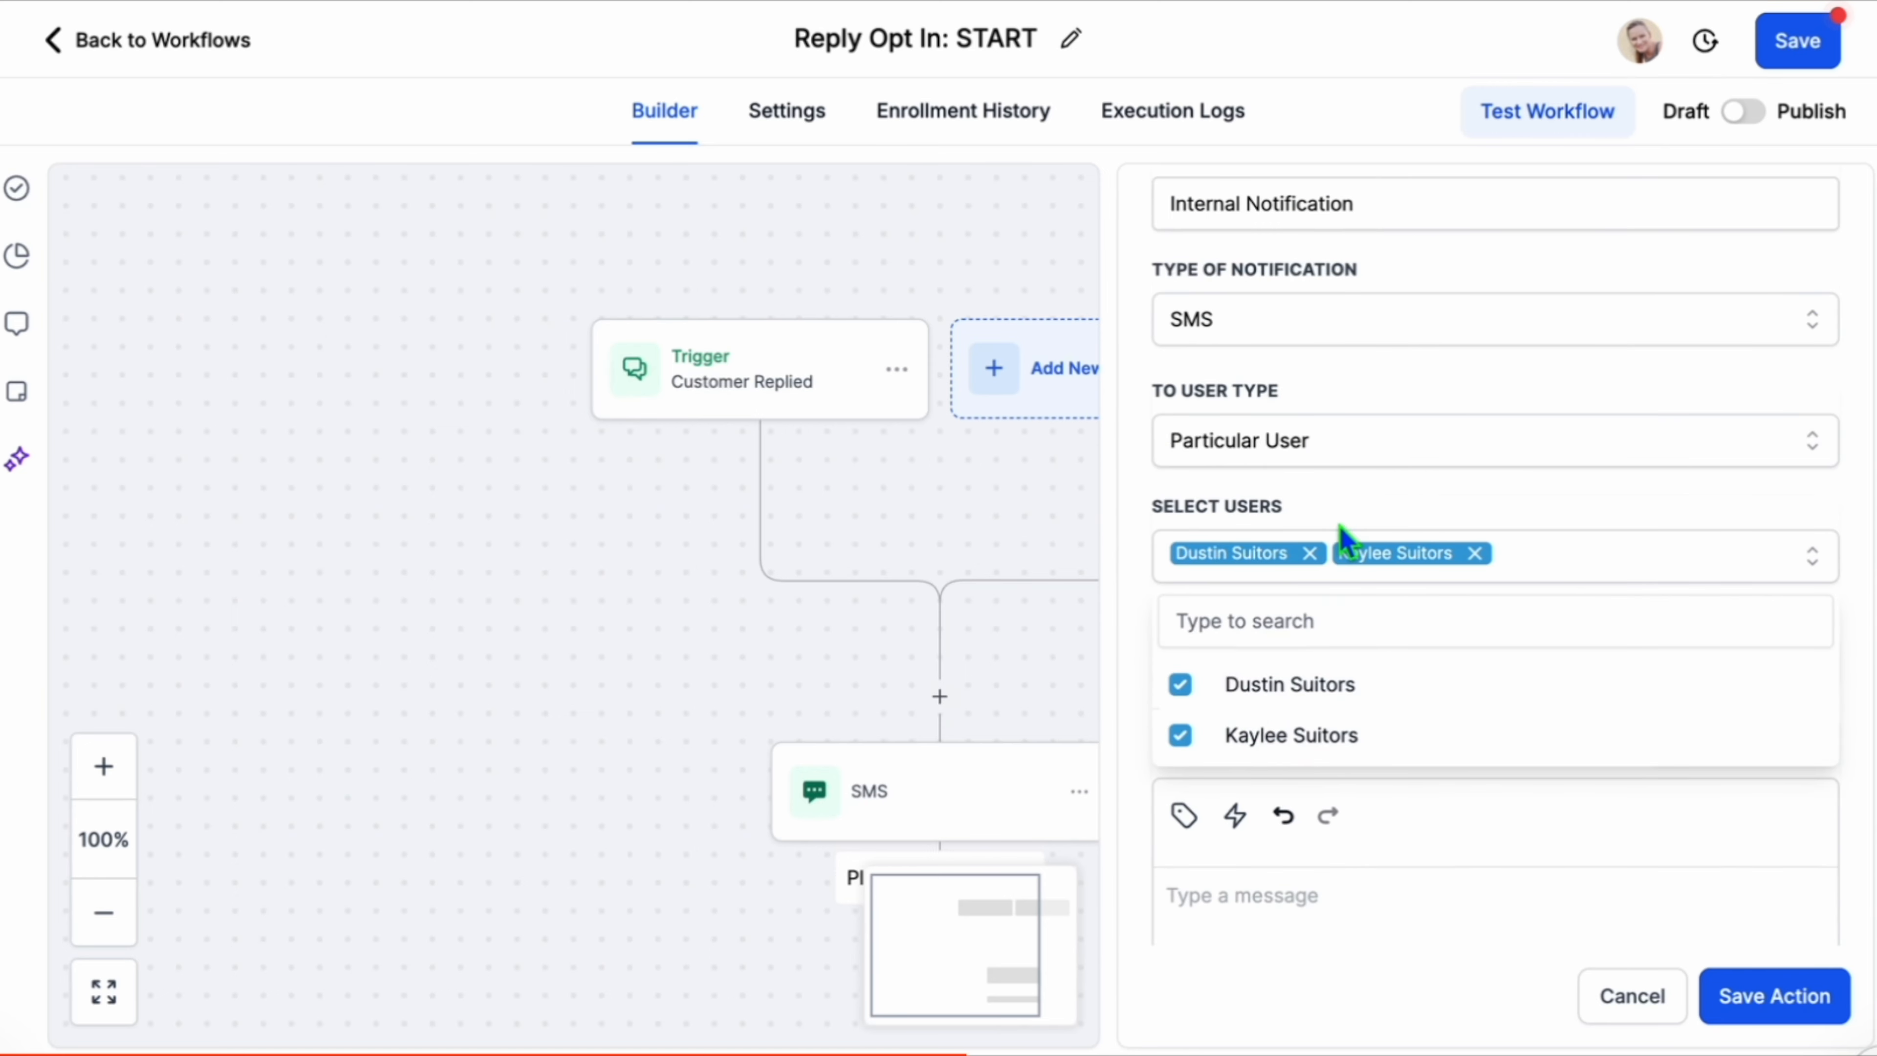
Write the notification message "Hey, {{contact.first_name}} just opted into Solus Roofing messages." and save the action.
{"action": "left_click", "coordinate": [1383, 508]}
{"action": "scroll", "coordinate": [1312, 784], "scroll_direction": "down", "scroll_amount": 2}
{"action": "left_click", "coordinate": [1312, 784]}
{"action": "type", "text": "Hey"}
{"action": "left_click", "coordinate": [1183, 679]}
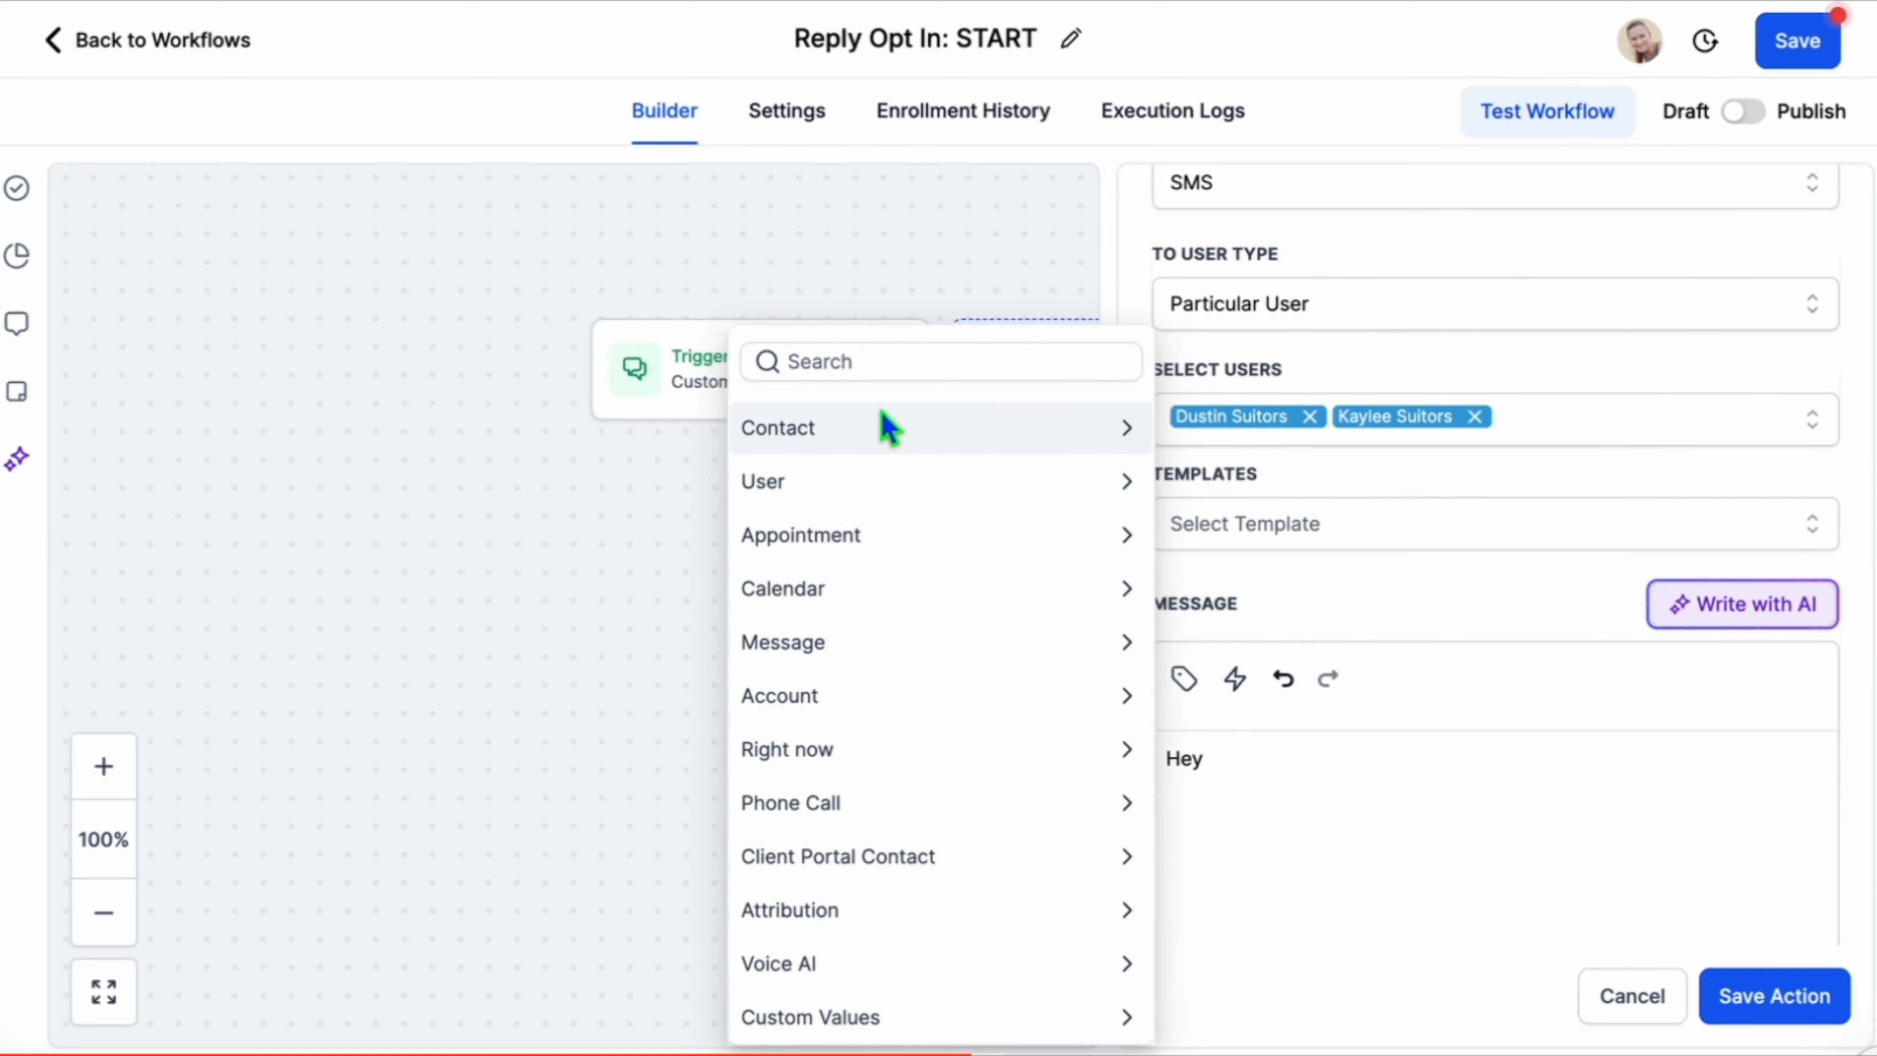
{"action": "left_click", "coordinate": [887, 436]}
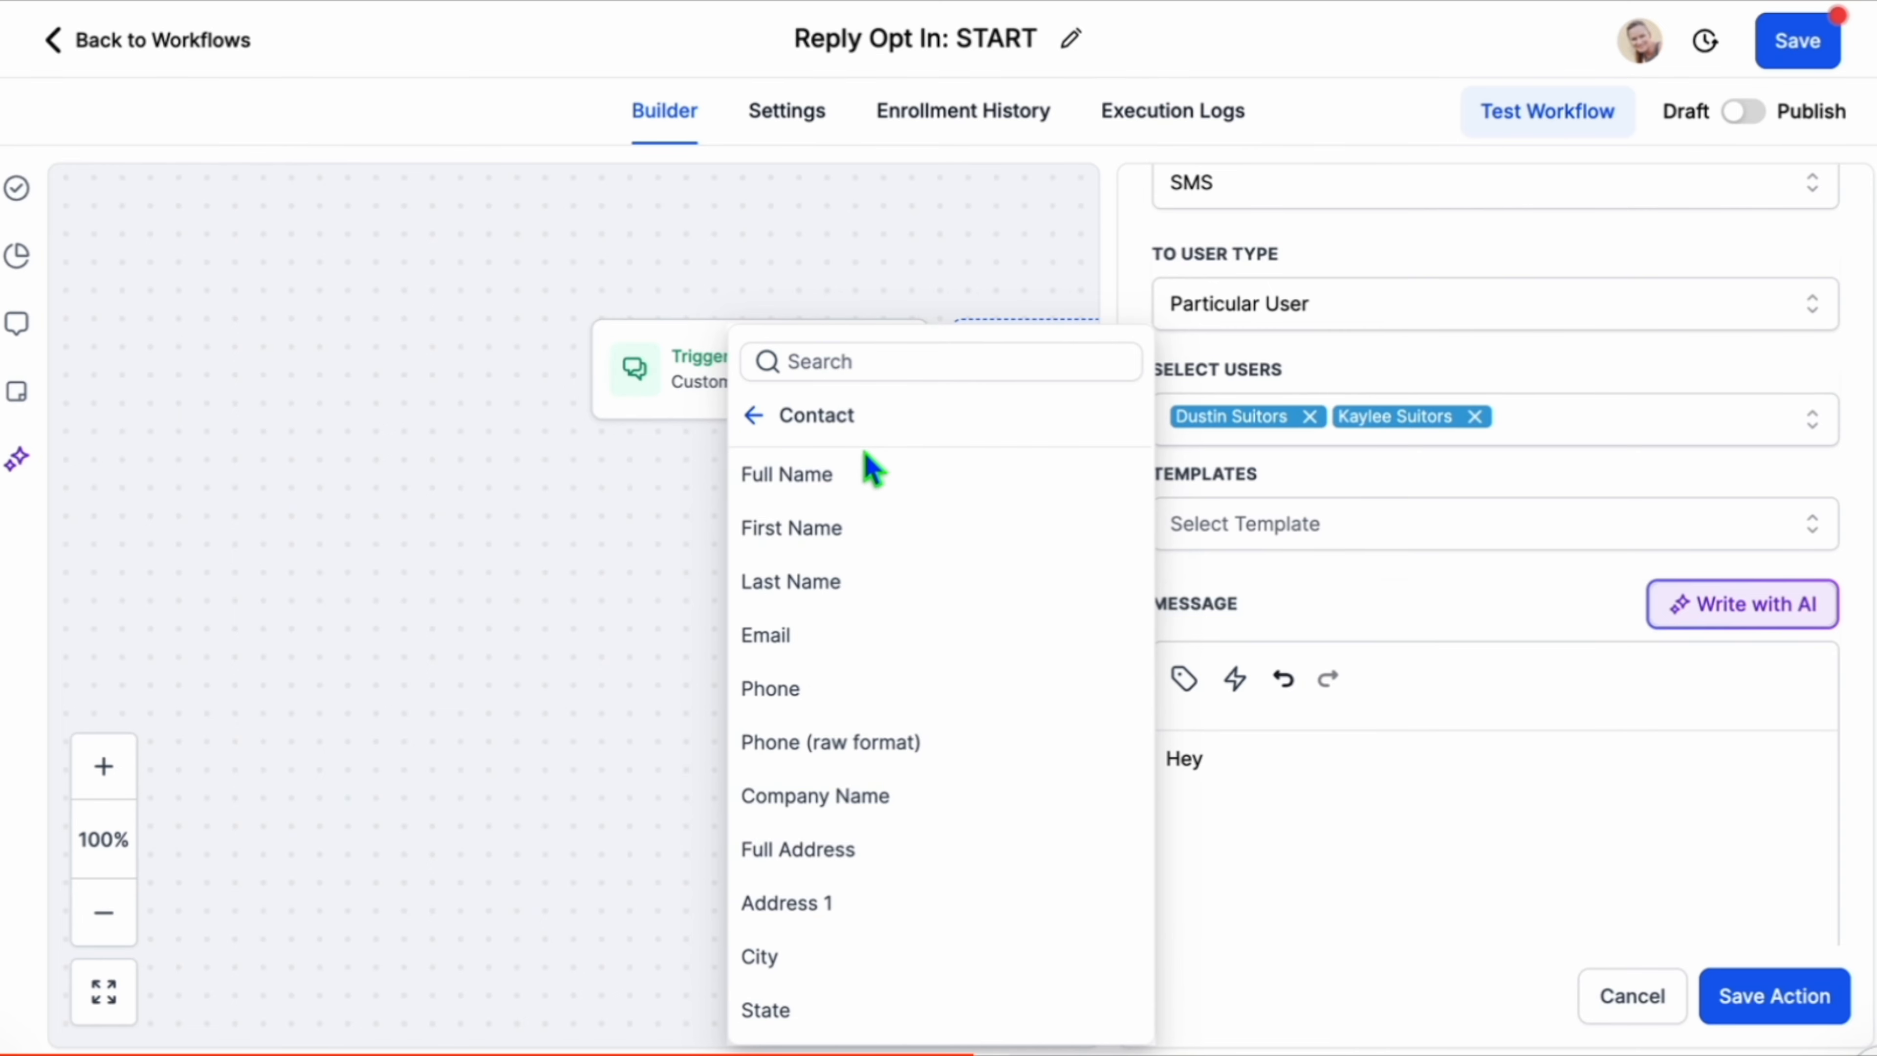
{"action": "left_click", "coordinate": [912, 534]}
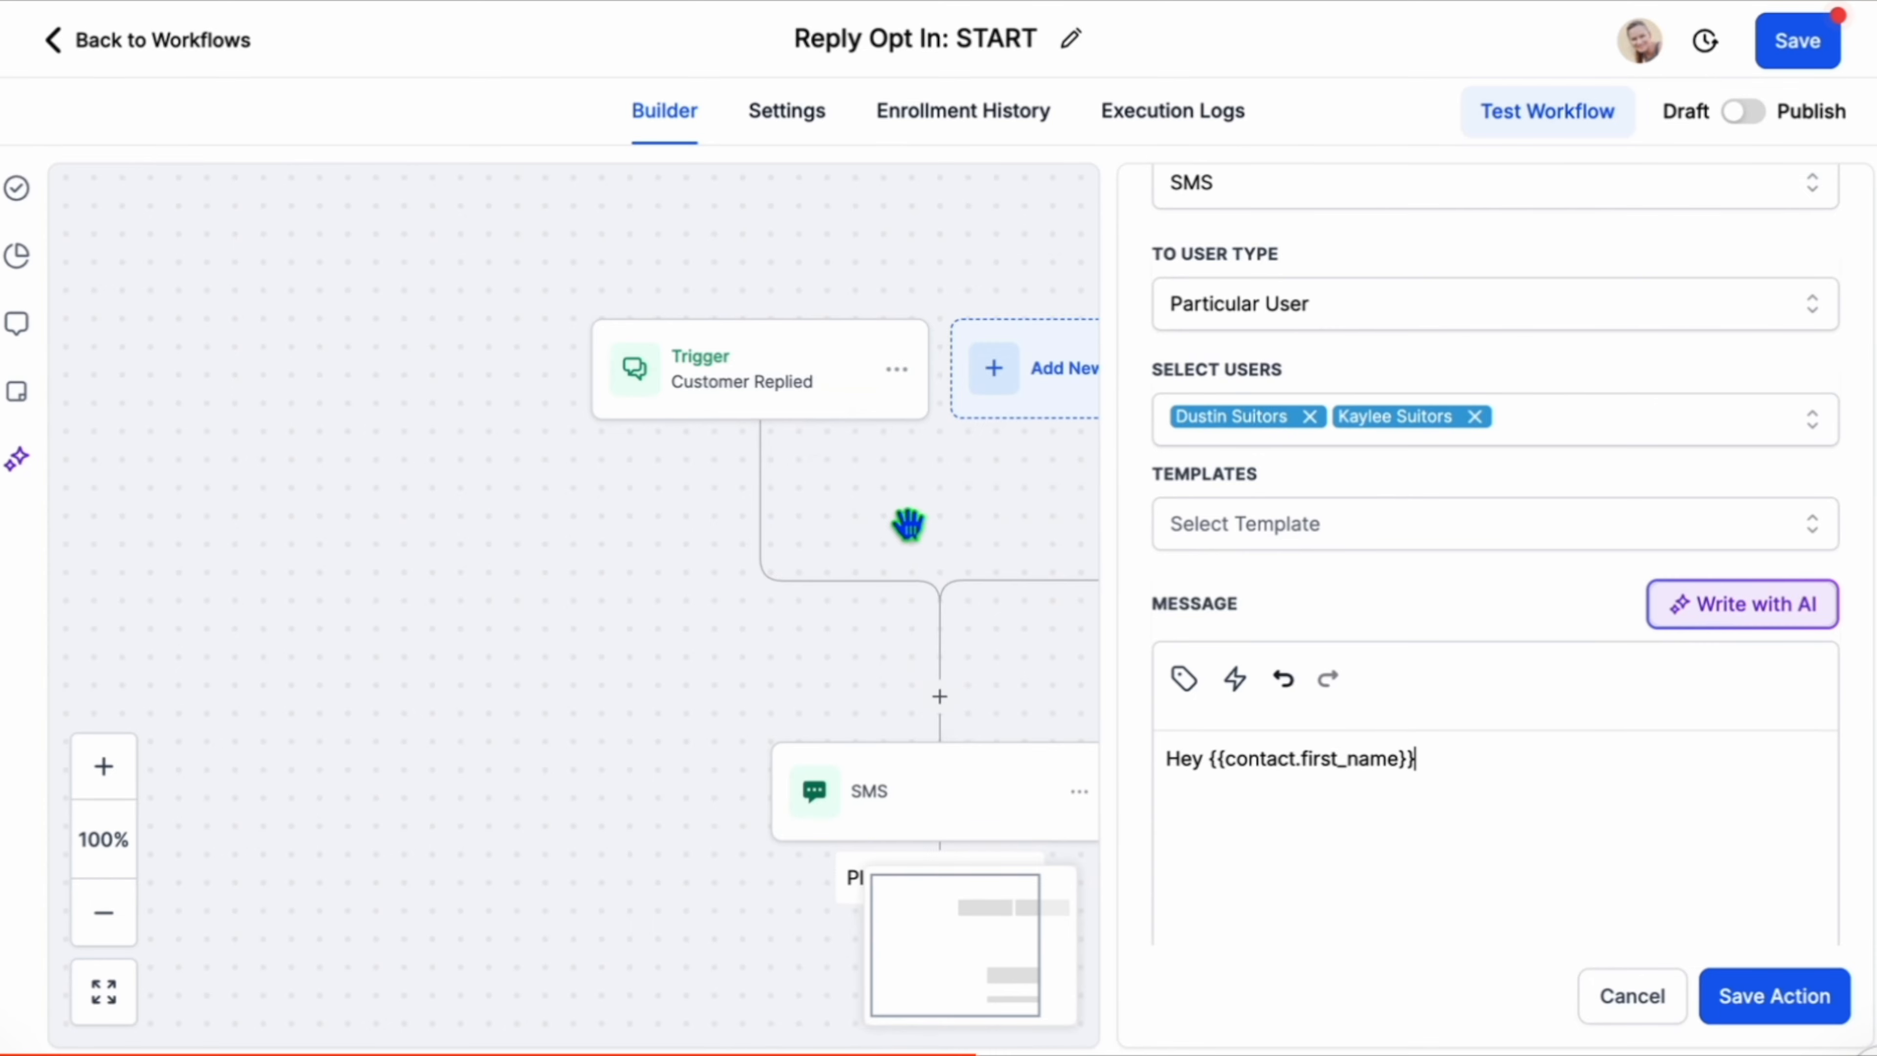
{"action": "left_click", "coordinate": [1200, 759]}
{"action": "type", "text": ","}
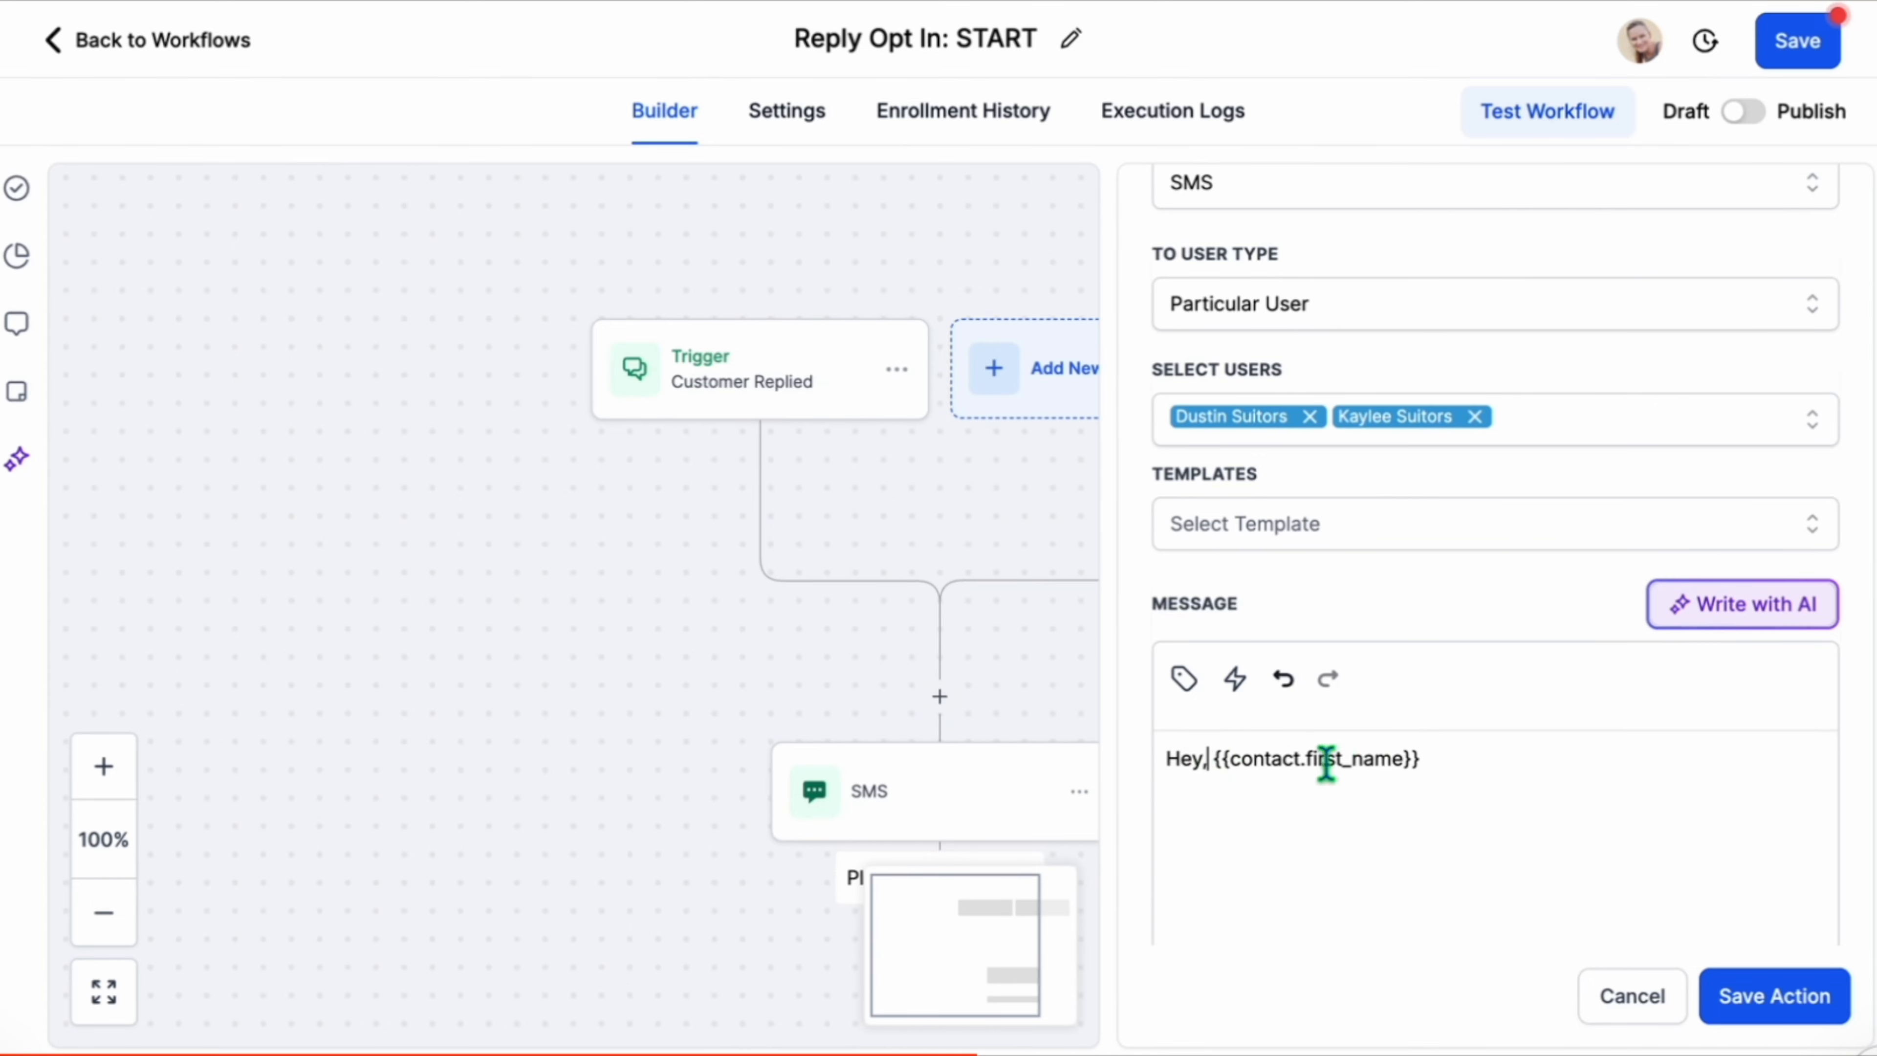
{"action": "left_click", "coordinate": [1811, 762]}
{"action": "type", "text": "just opted into Solus Roofing messages."}
{"action": "scroll", "coordinate": [1810, 762], "scroll_direction": "down", "scroll_amount": 1}
{"action": "left_click", "coordinate": [1766, 1000]}
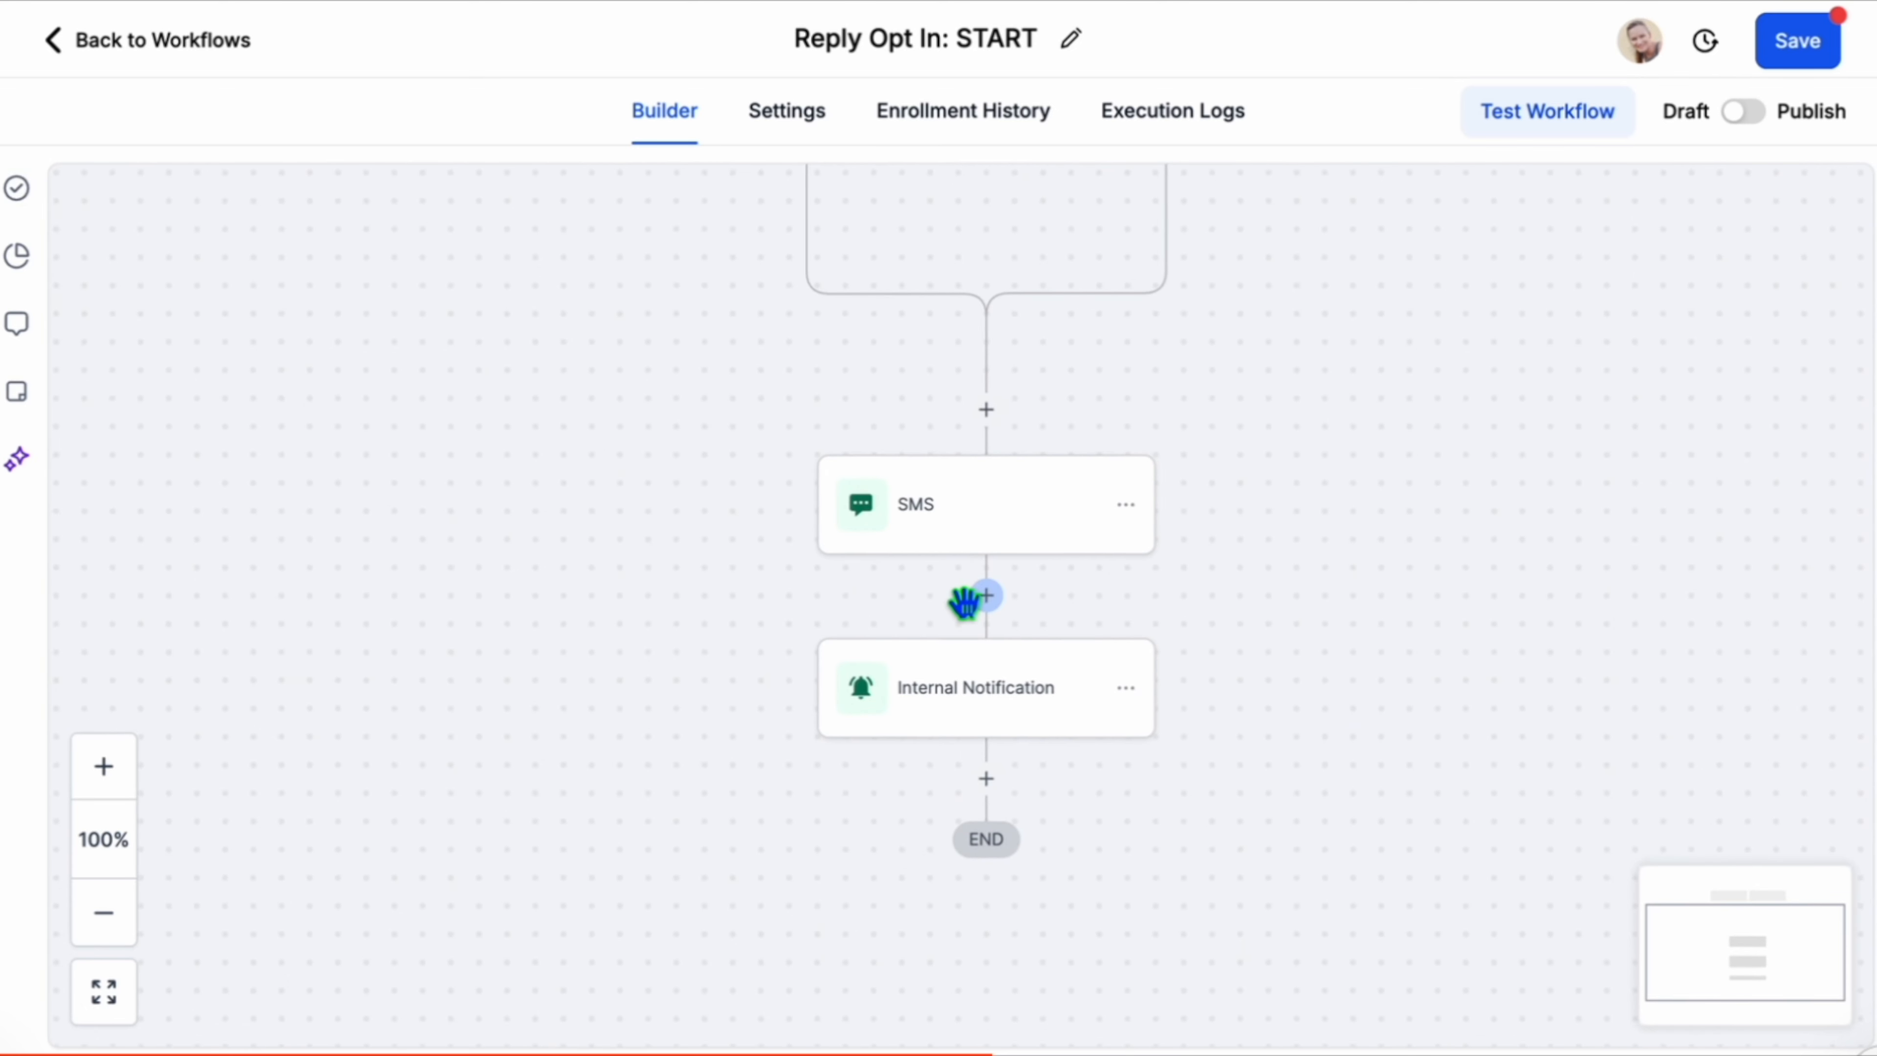
Insert an Enable/Disable DND action set to Disable DND for all channels between the SMS and notification, then save the workflow.
{"action": "left_click", "coordinate": [987, 595]}
{"action": "type", "text": "dnd"}
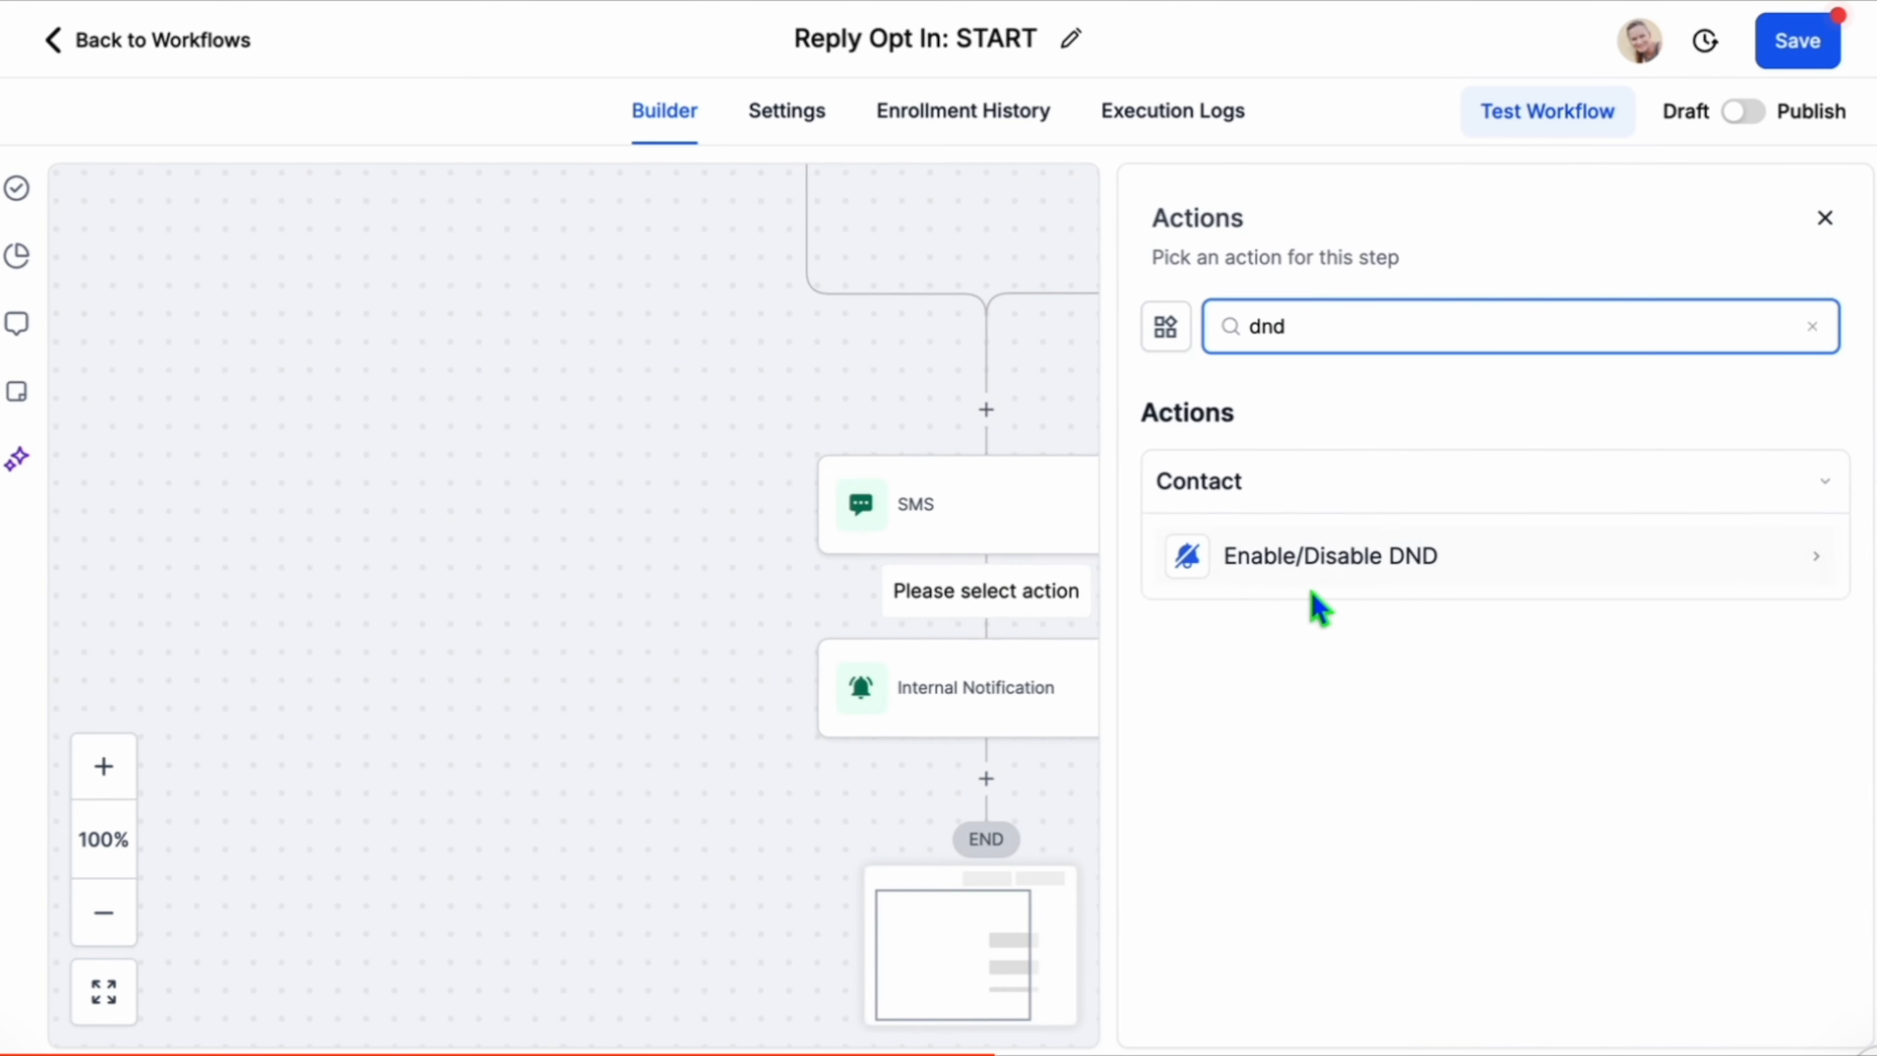
{"action": "left_click", "coordinate": [1353, 584]}
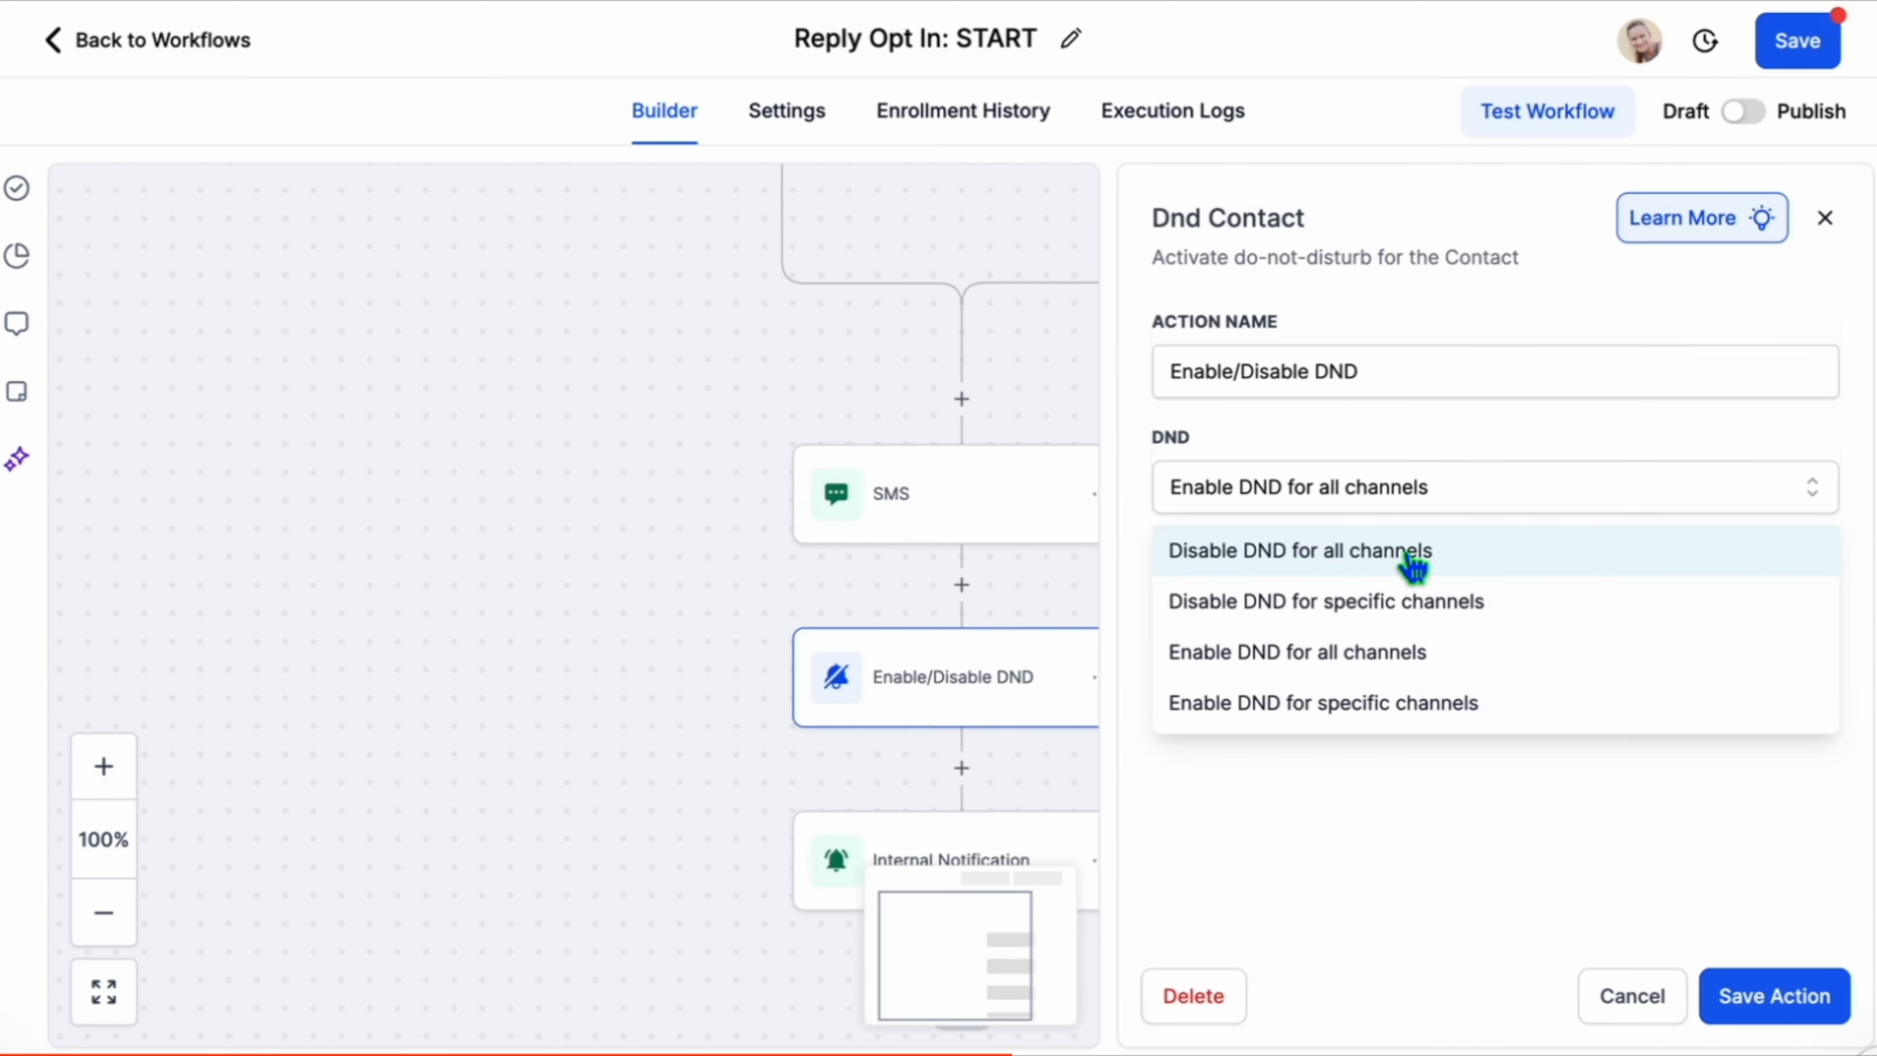
{"action": "left_click", "coordinate": [1412, 566]}
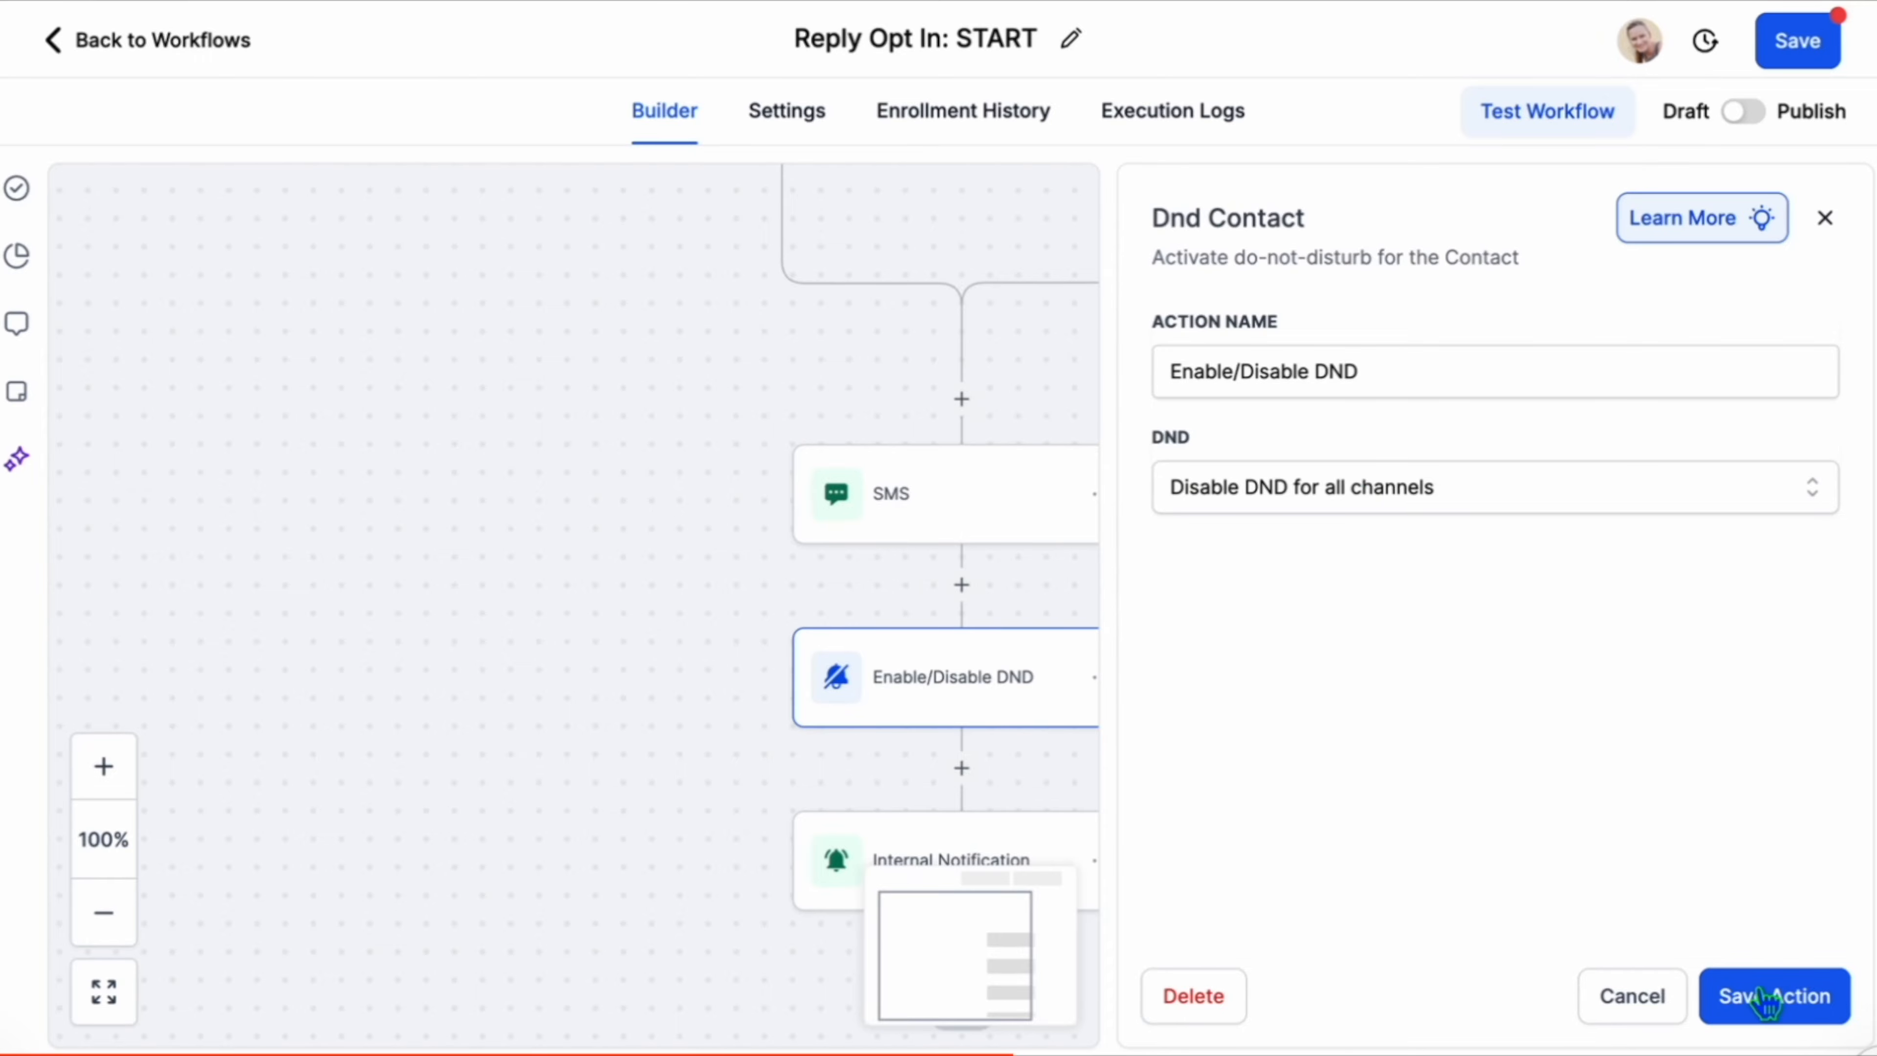
{"action": "left_click", "coordinate": [1773, 996]}
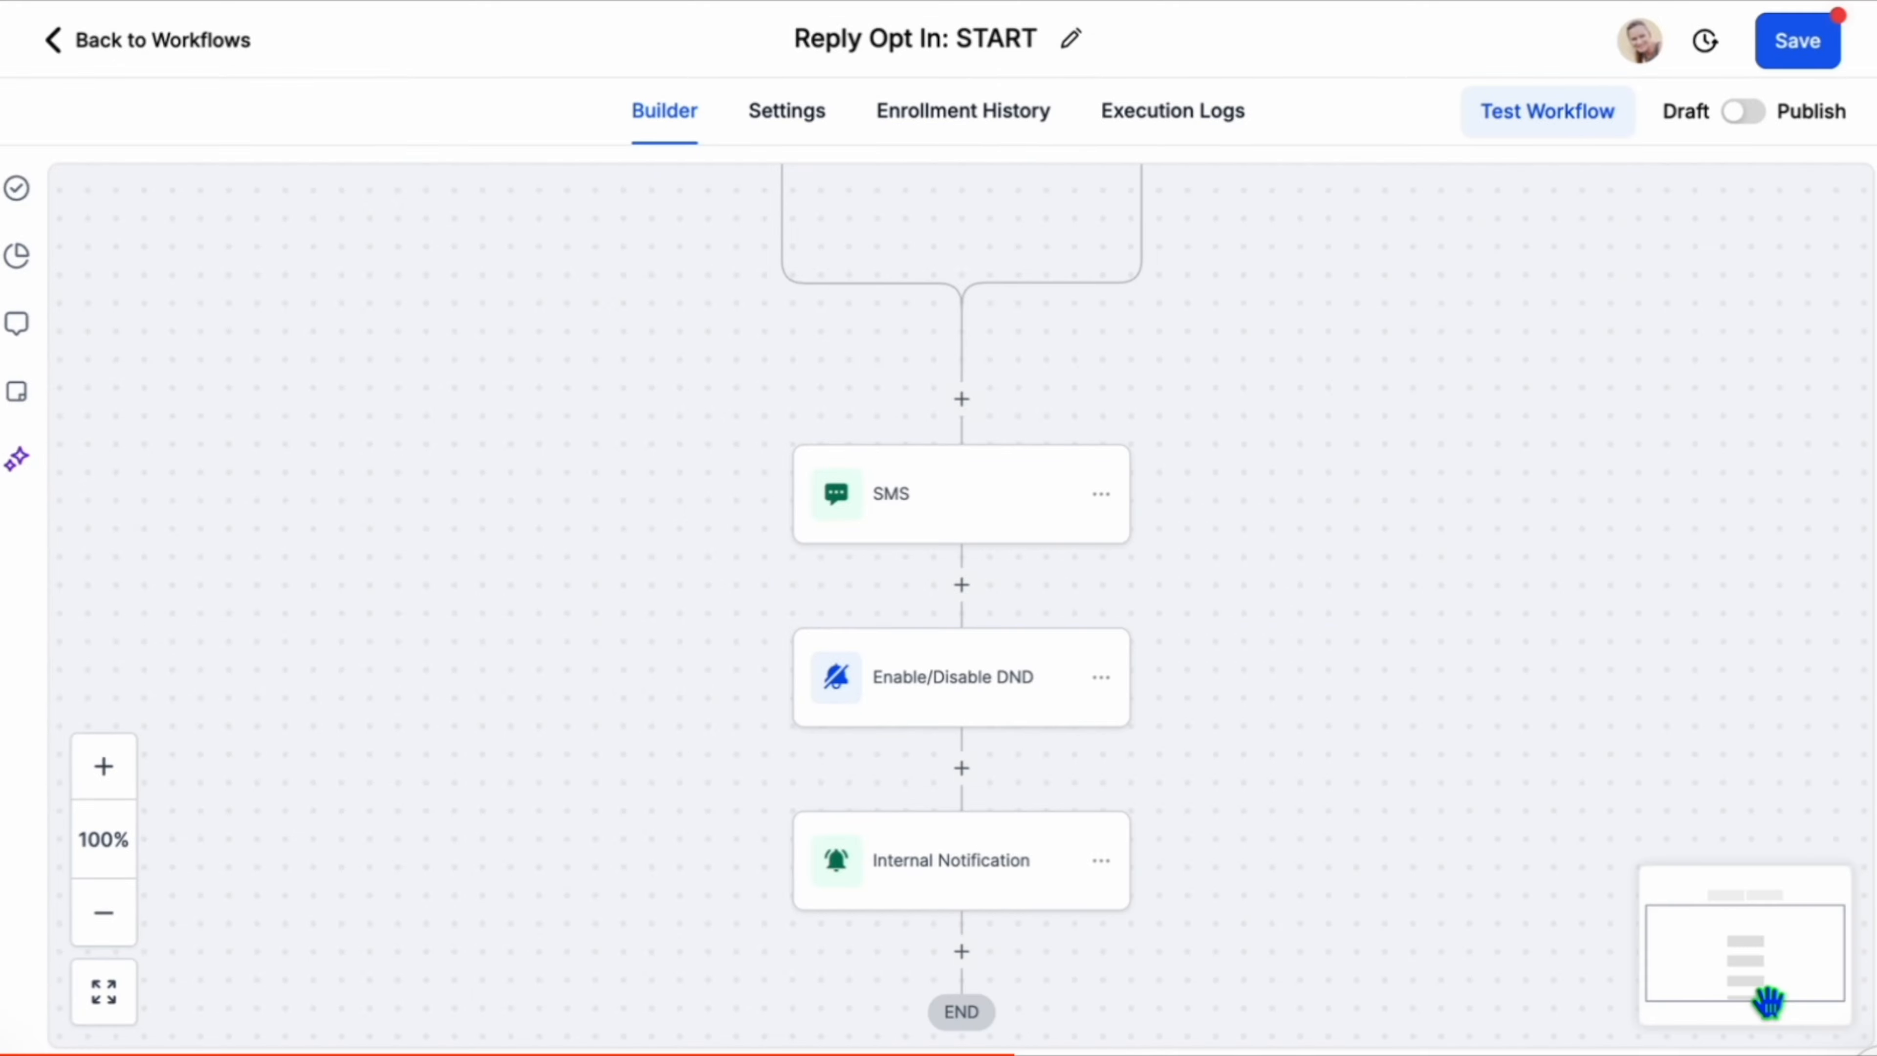
{"action": "left_click", "coordinate": [1796, 42]}
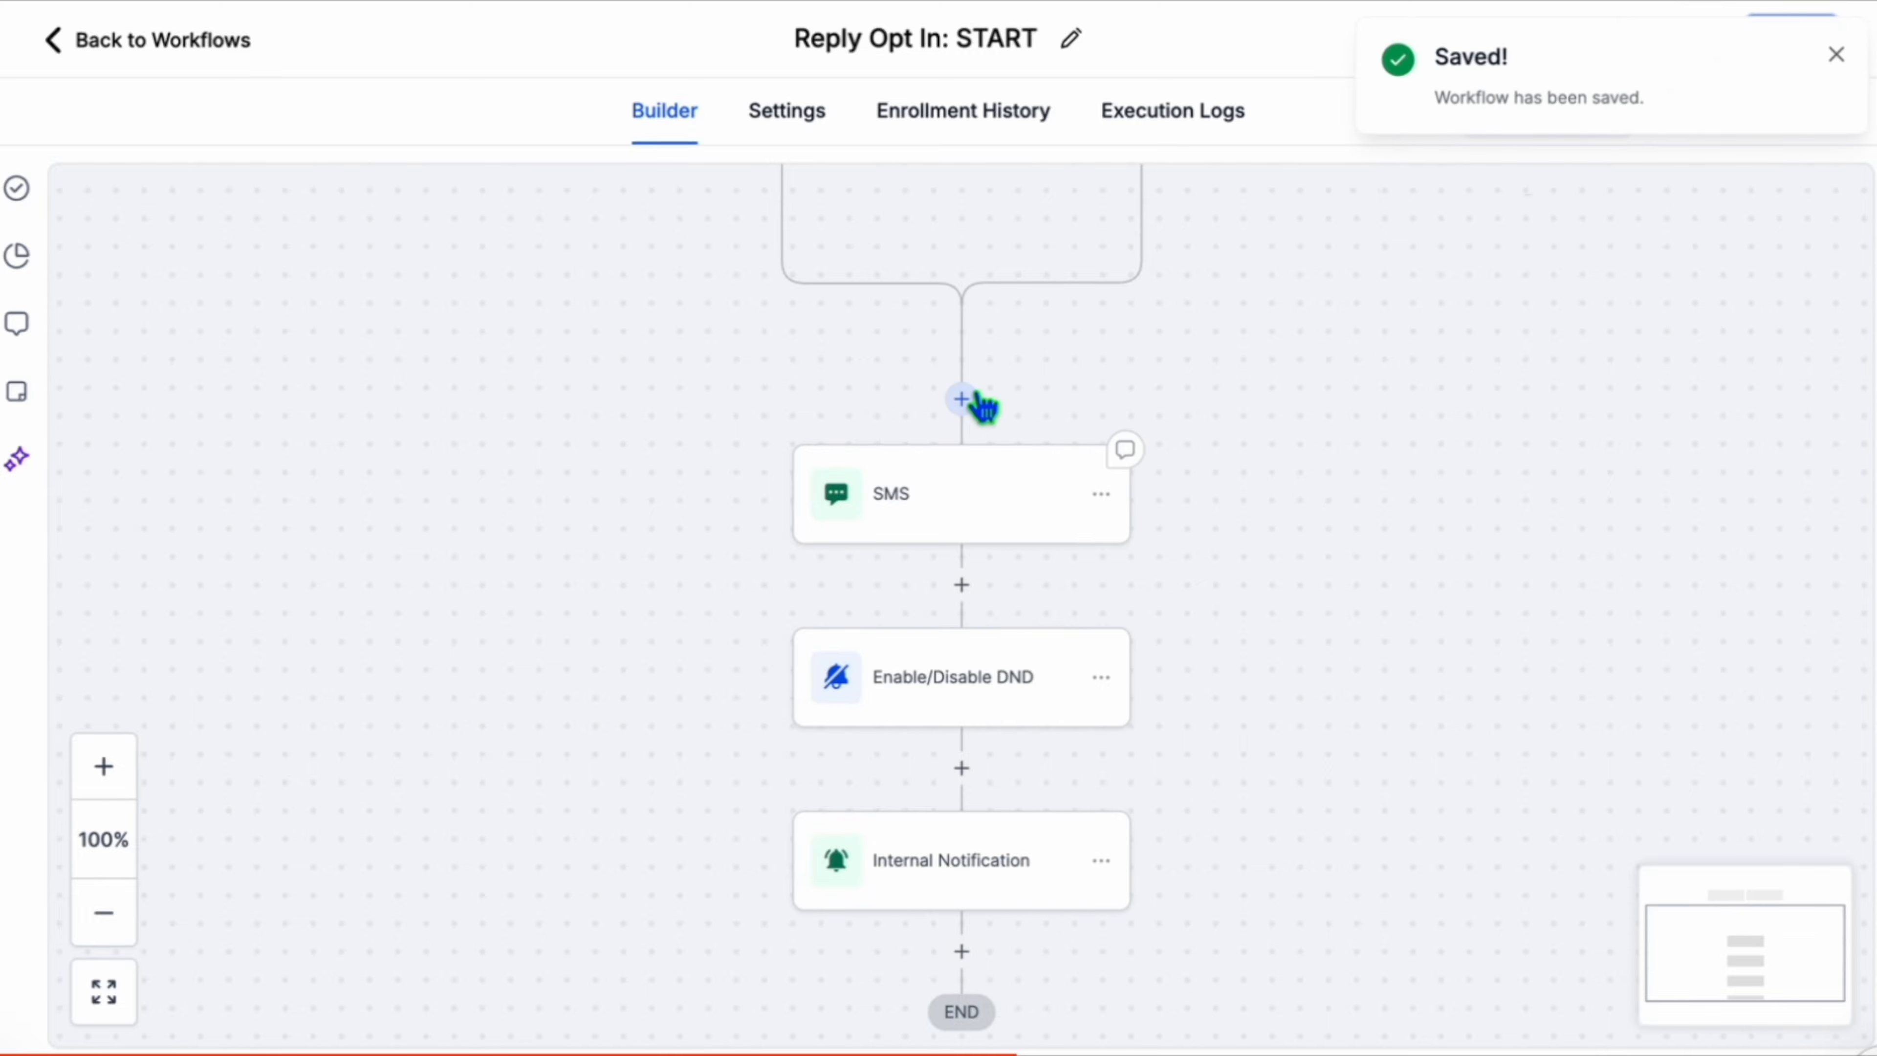
Create a new workflow and name it "Reply Opt Out: STOP".
{"action": "scroll", "coordinate": [983, 407], "scroll_direction": "up", "scroll_amount": 5}
{"action": "left_click", "coordinate": [222, 44]}
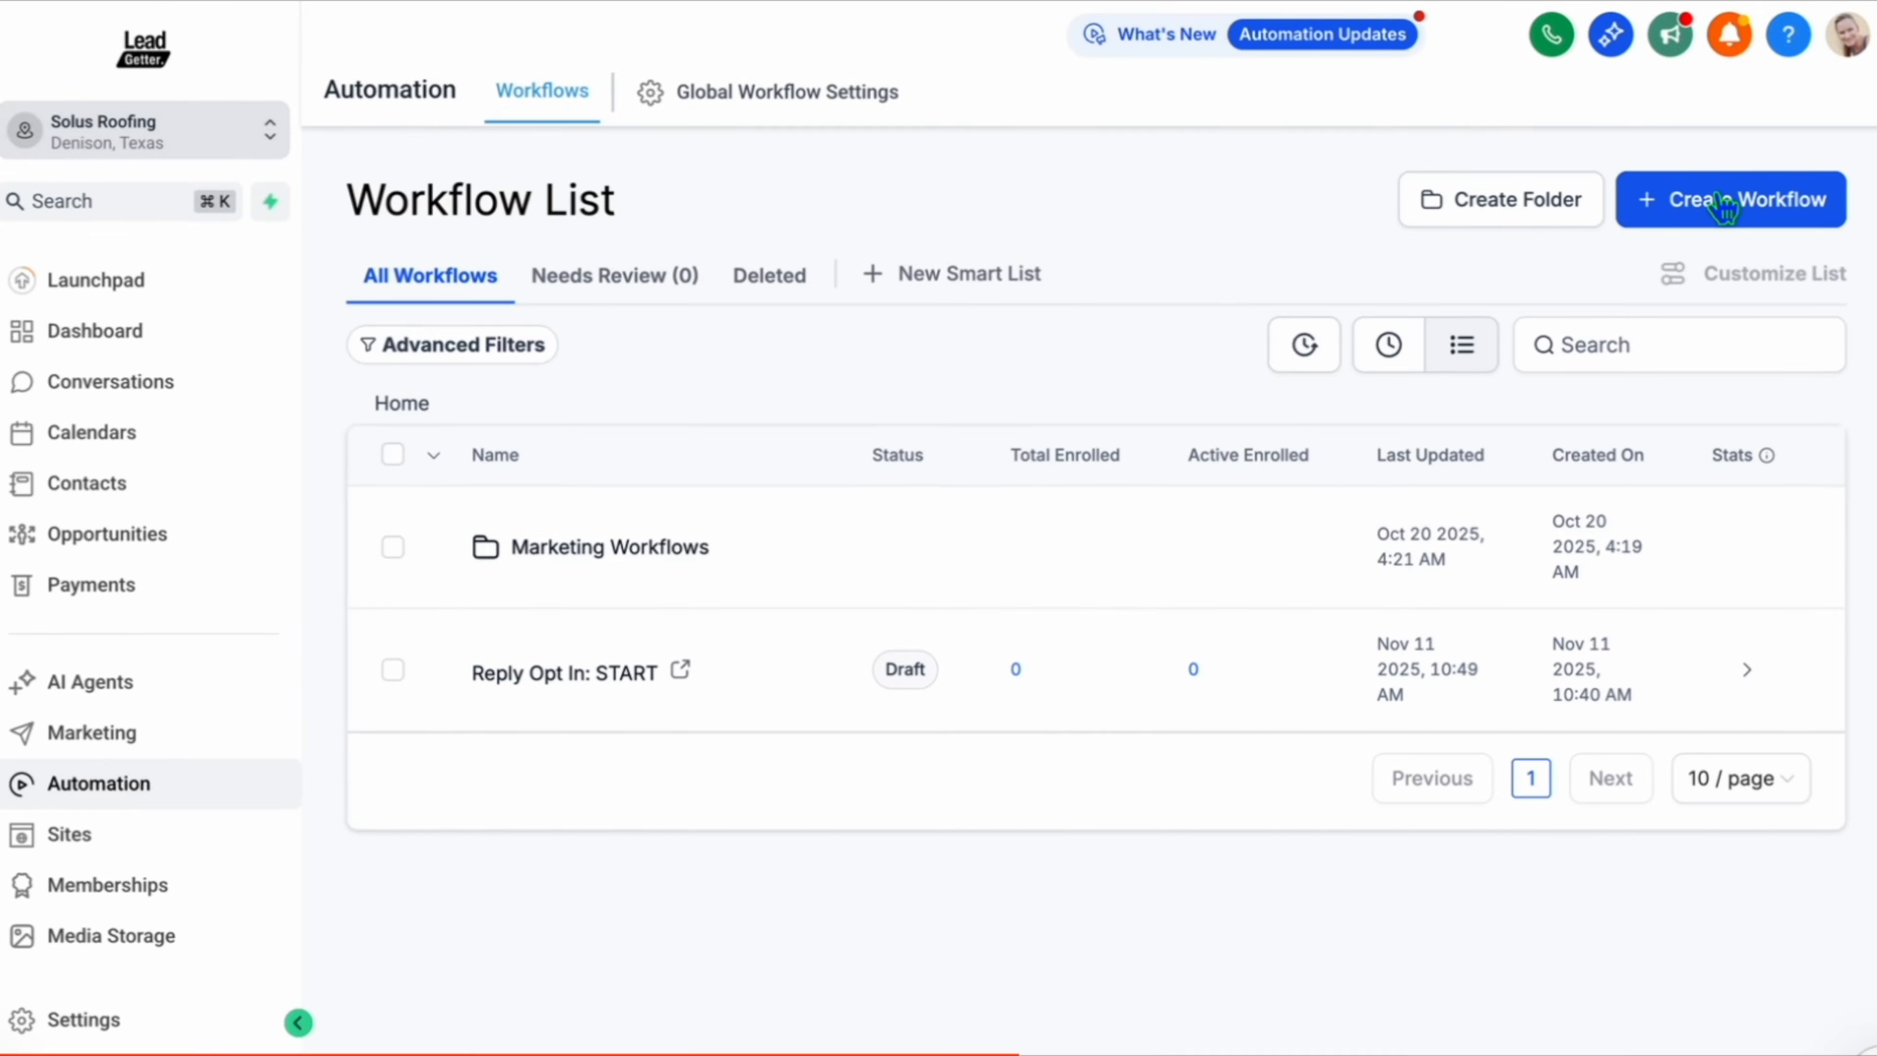
{"action": "left_click", "coordinate": [1726, 206]}
{"action": "left_click", "coordinate": [1707, 268]}
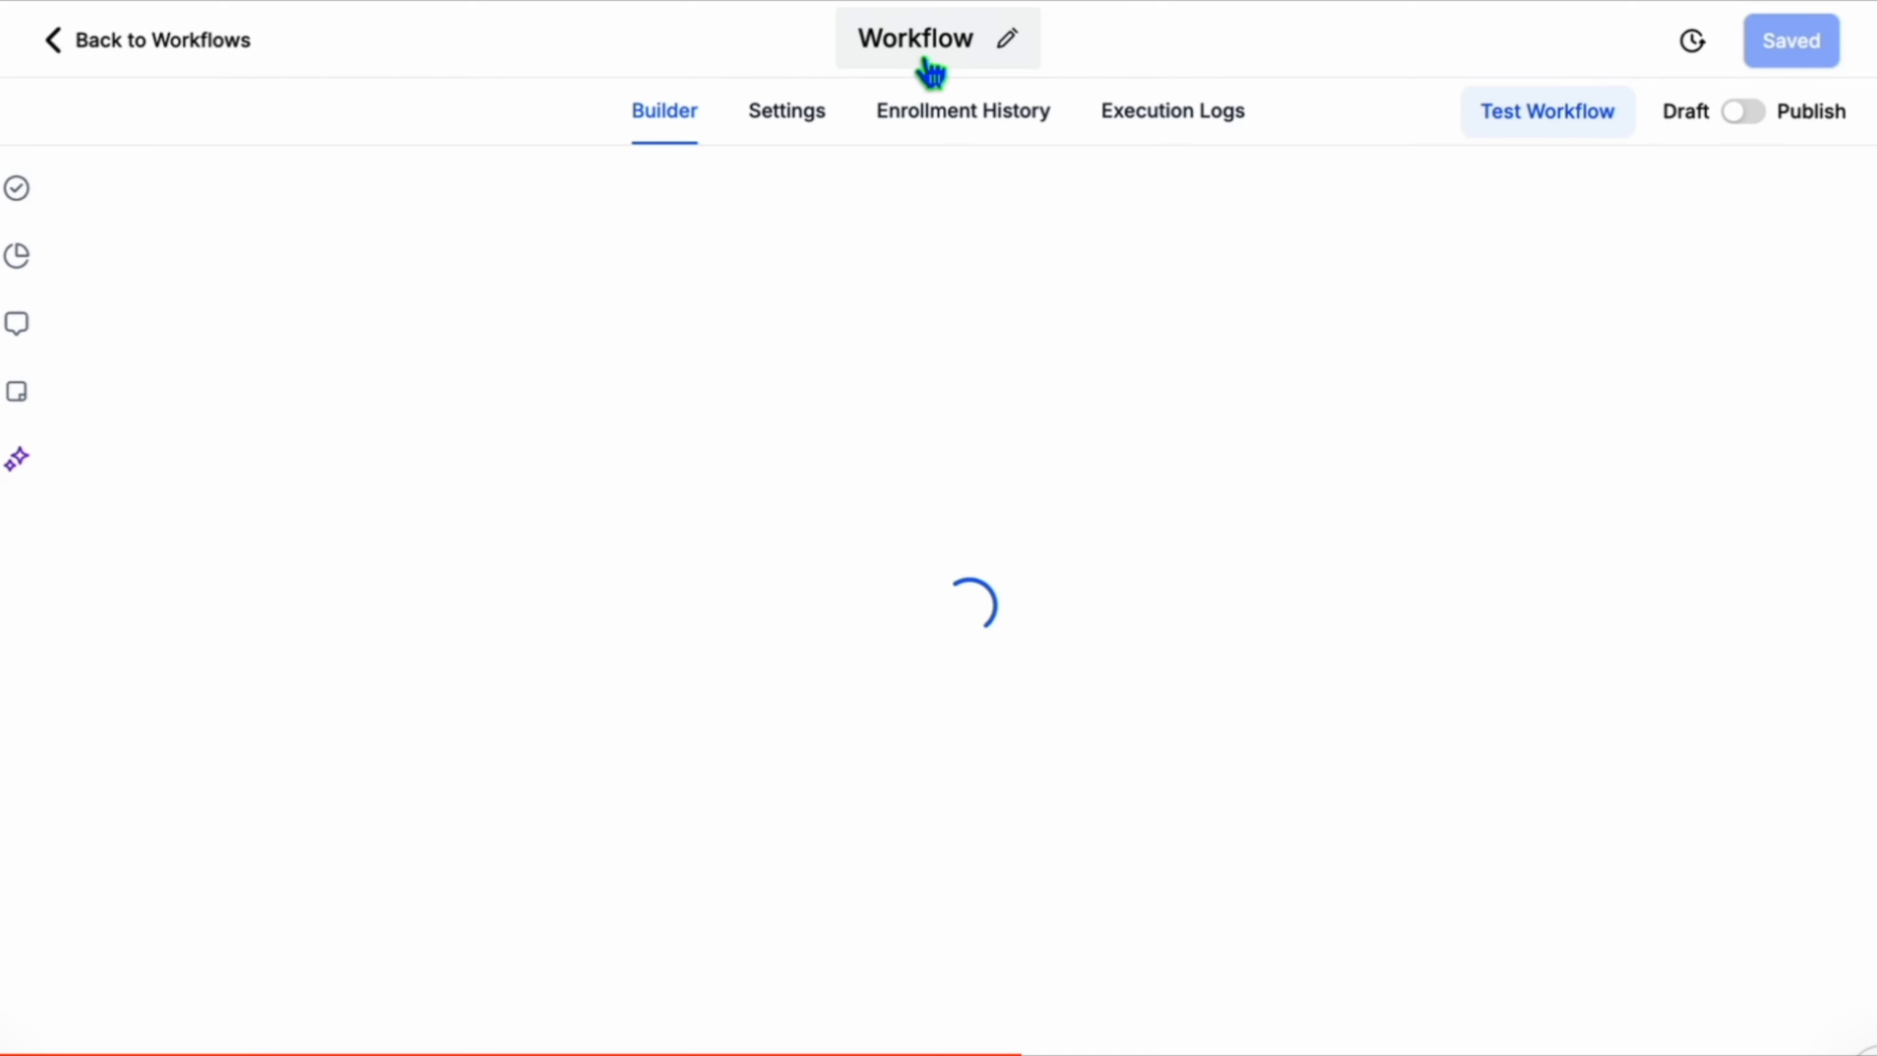
{"action": "double_click", "coordinate": [920, 39]}
{"action": "key", "text": "ctrl+a"}
{"action": "key", "text": "BackSpace"}
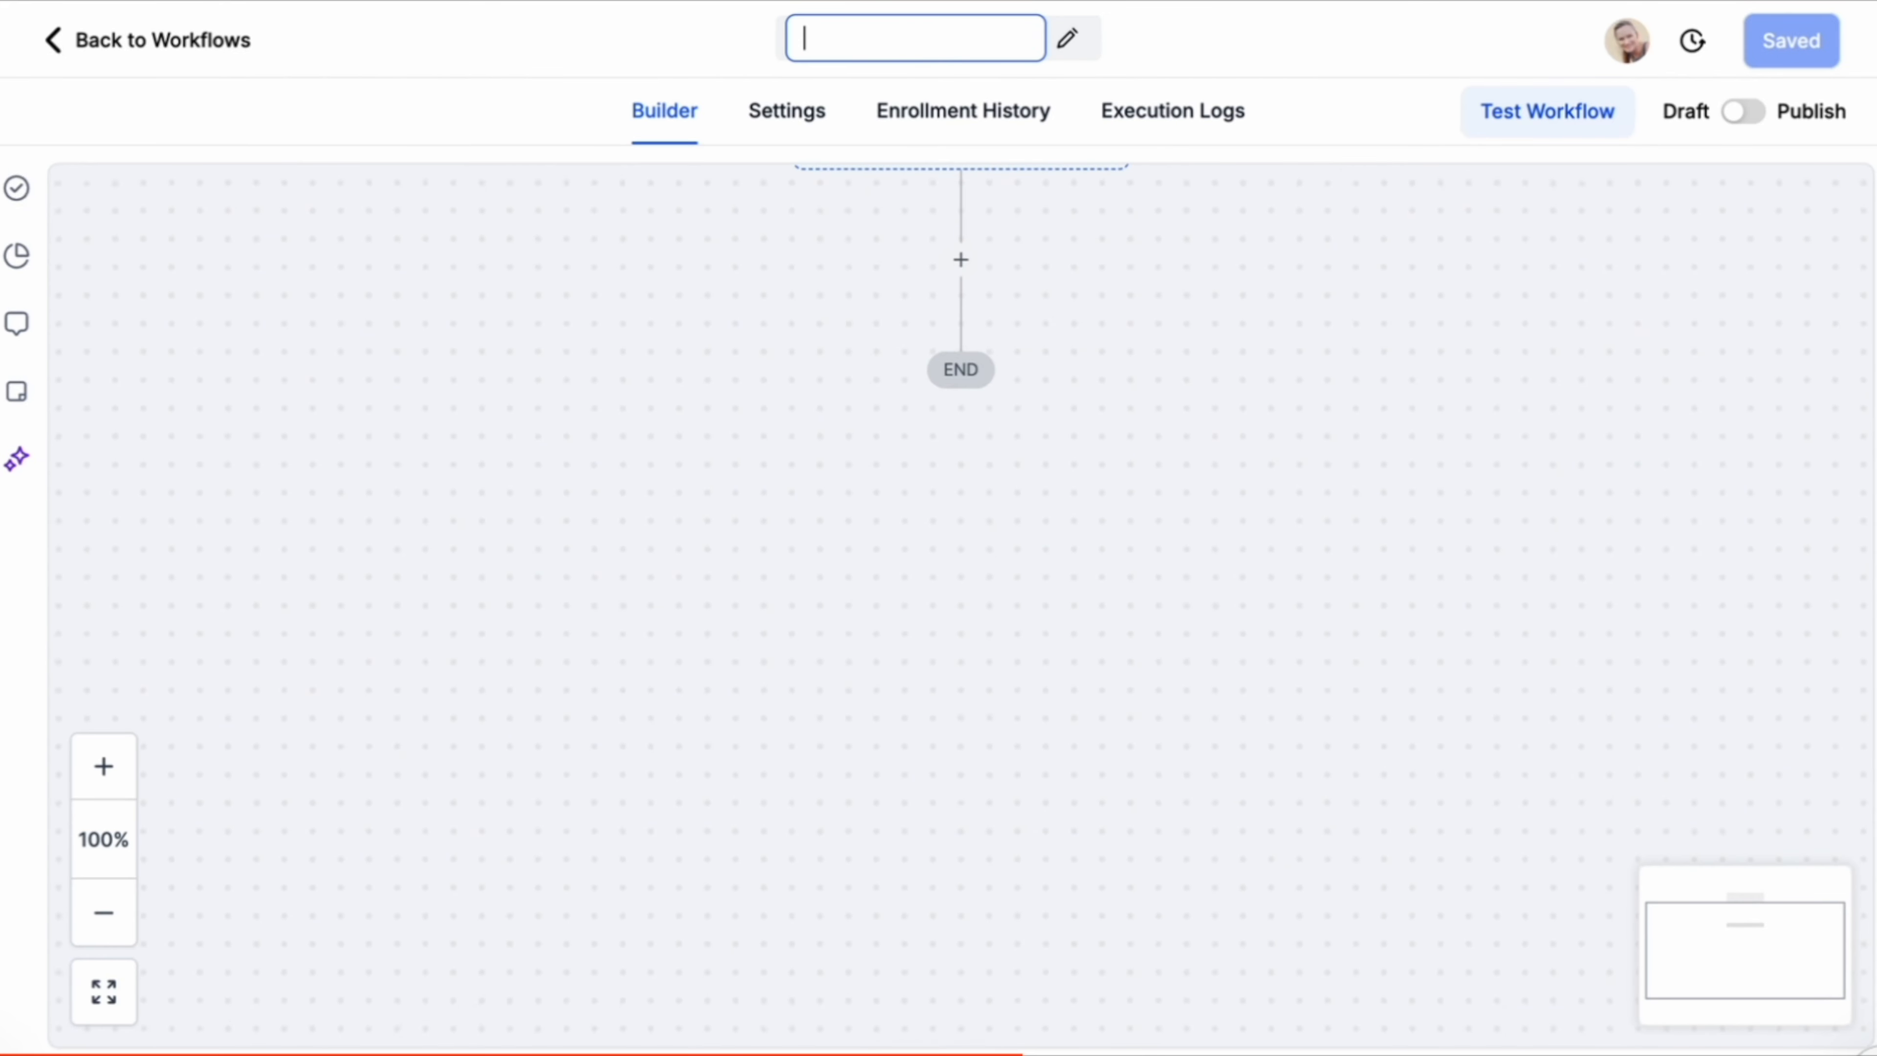
{"action": "type", "text": "Reply Opt Out: STOP"}
Add a workflow trigger, searching for and choosing Customer Replied.
{"action": "left_click", "coordinate": [964, 247]}
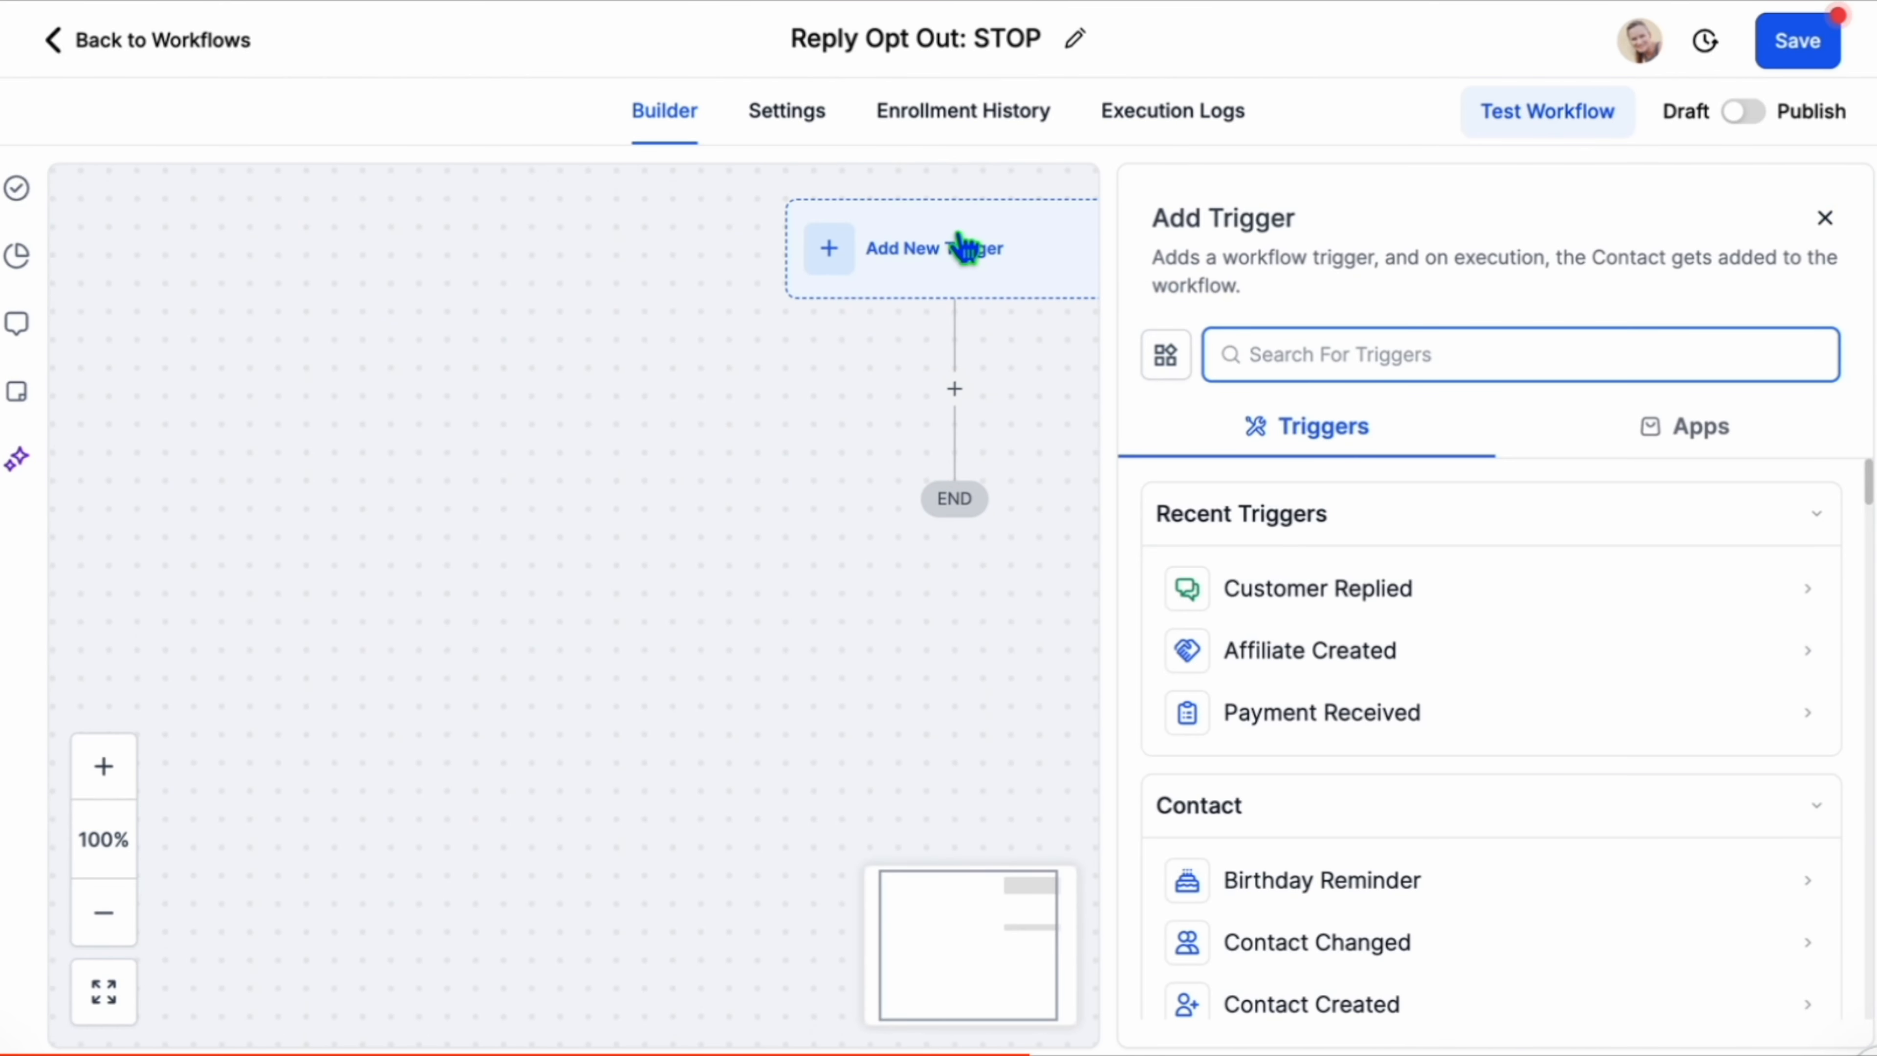
{"action": "type", "text": "customer"}
{"action": "left_click", "coordinate": [1319, 584]}
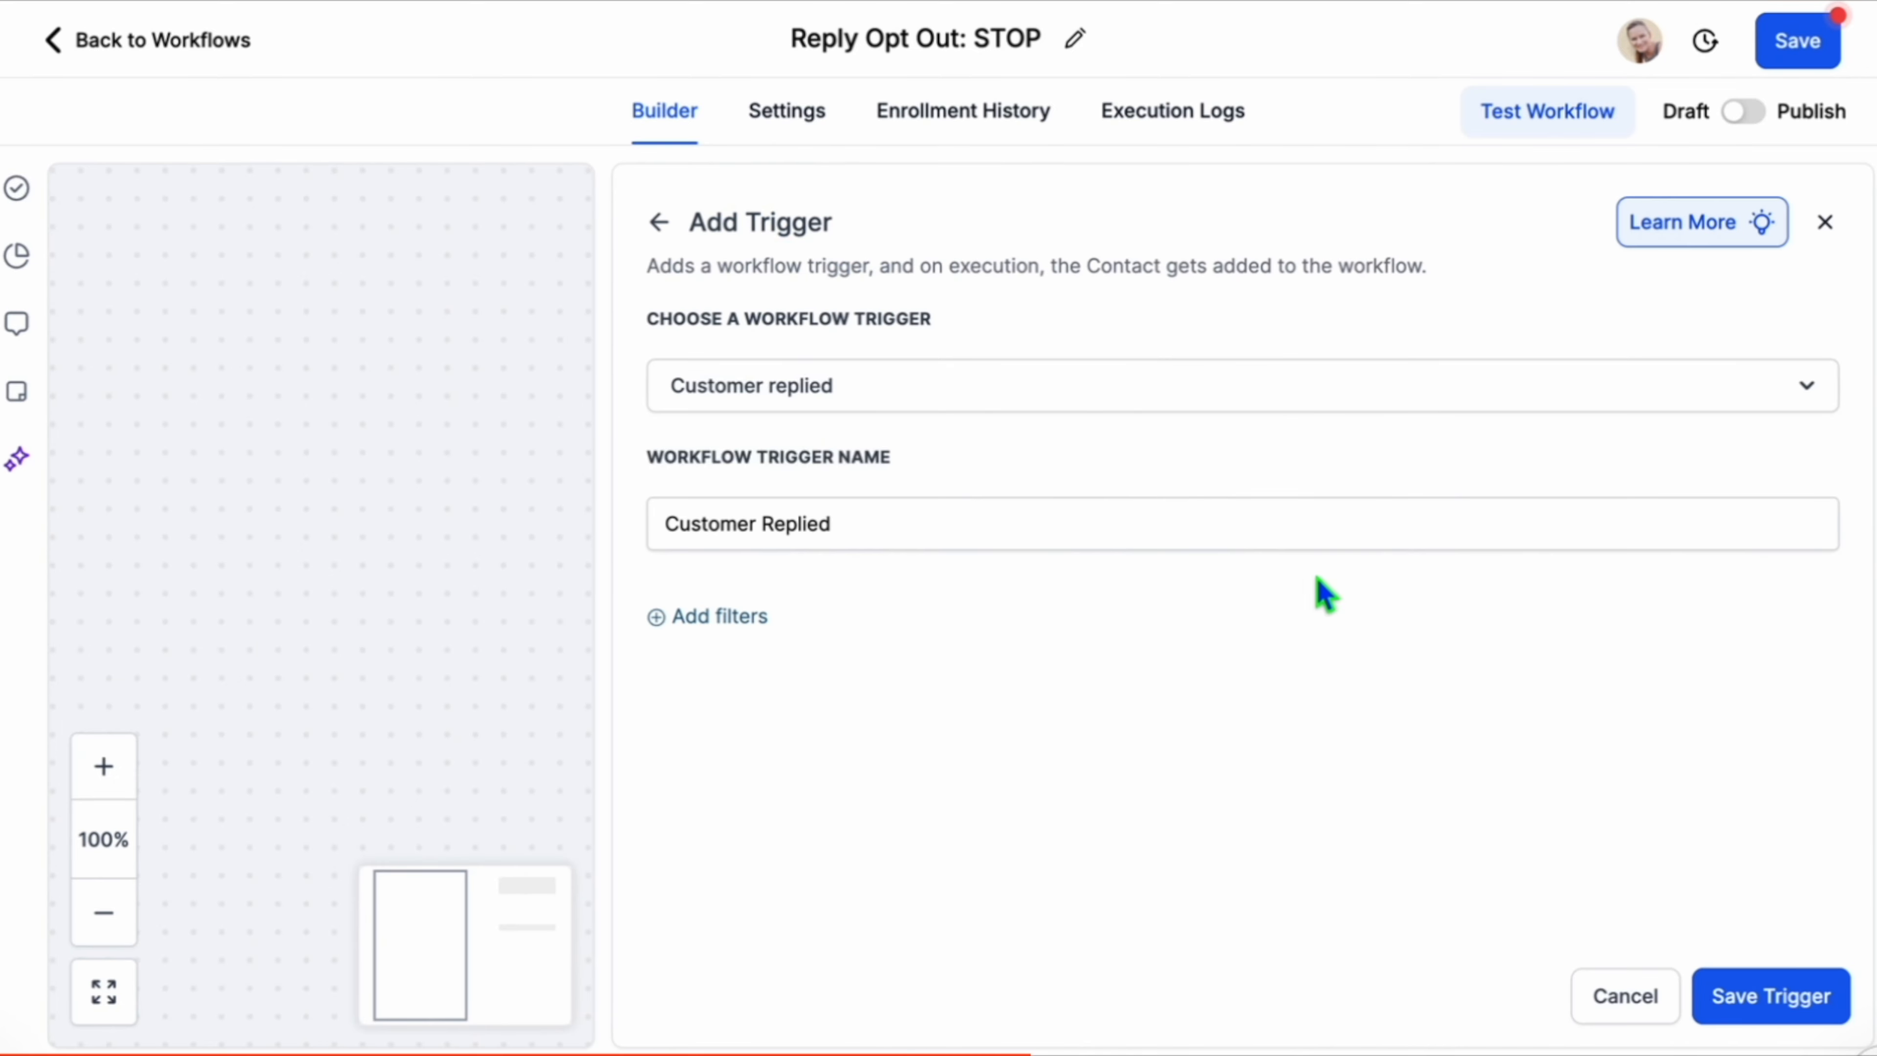
Filter the trigger on replies containing the phrase STOP and save the trigger.
{"action": "left_click", "coordinate": [728, 619]}
{"action": "left_click", "coordinate": [772, 669]}
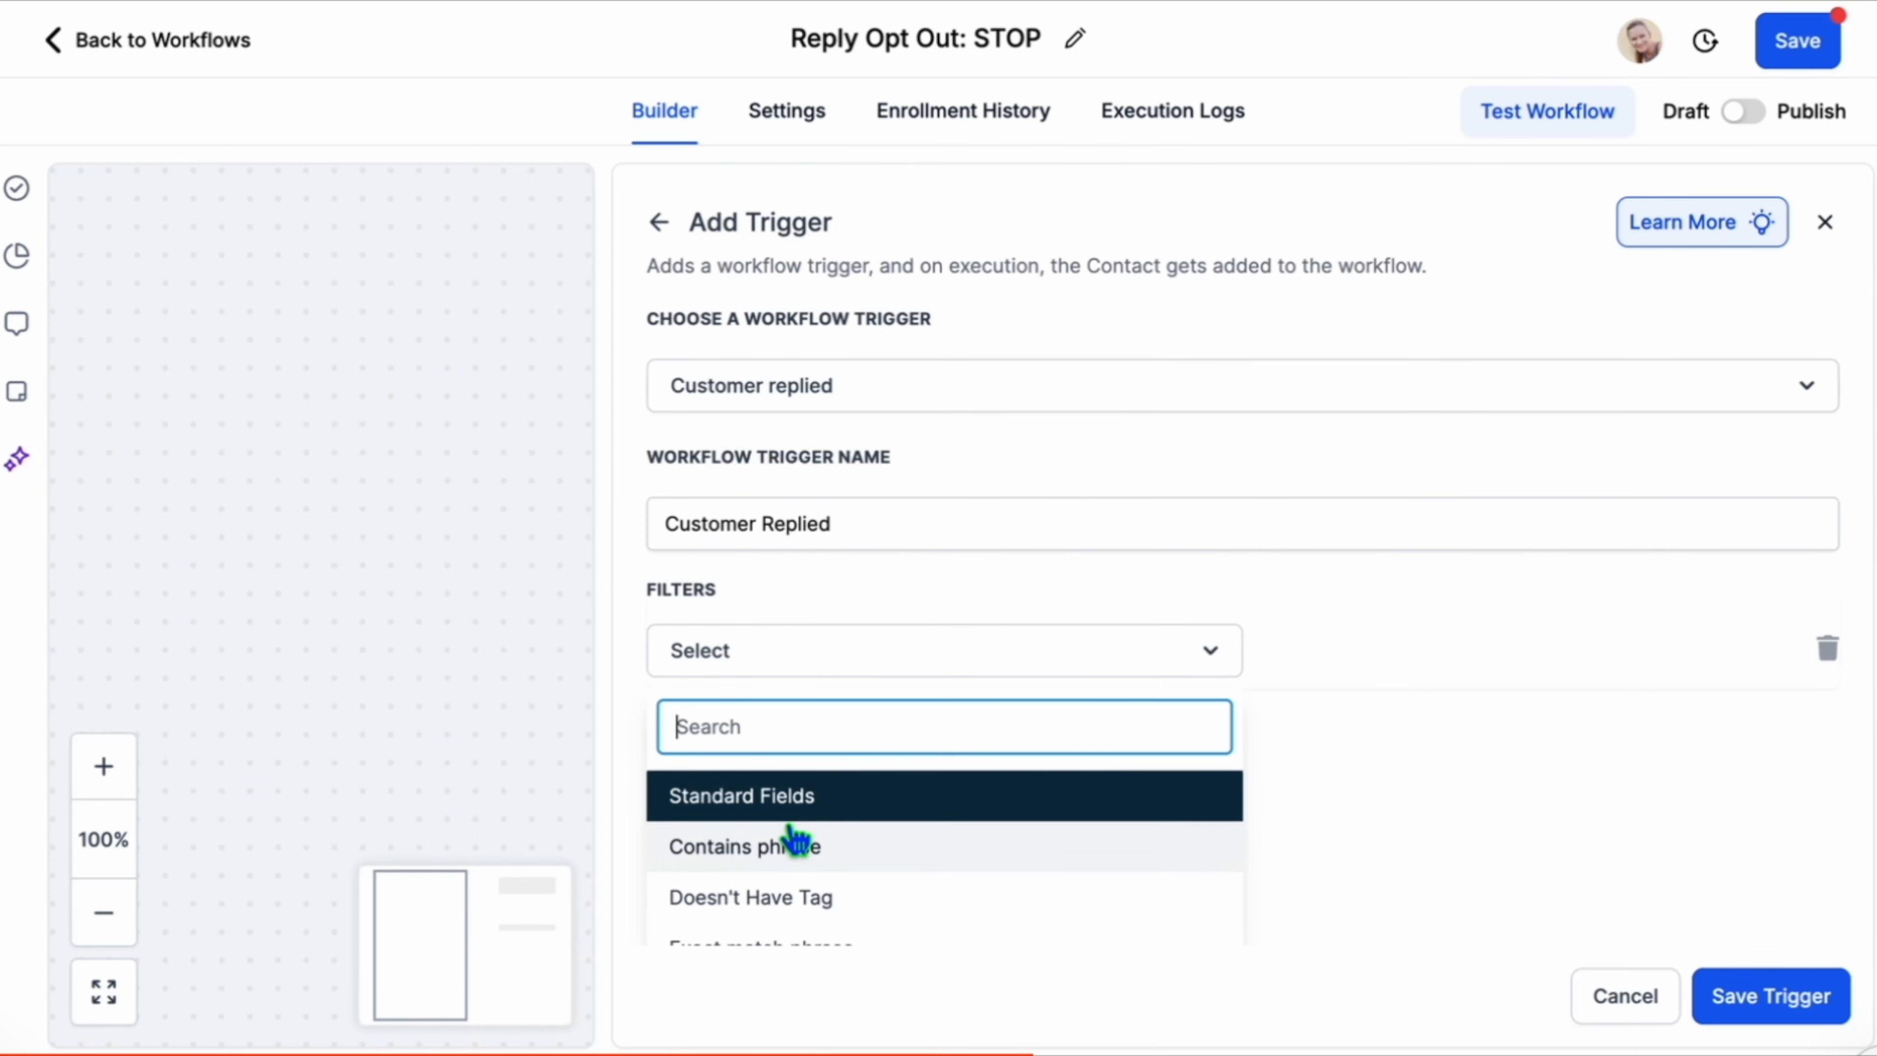
{"action": "left_click", "coordinate": [795, 858]}
{"action": "left_click", "coordinate": [1426, 665]}
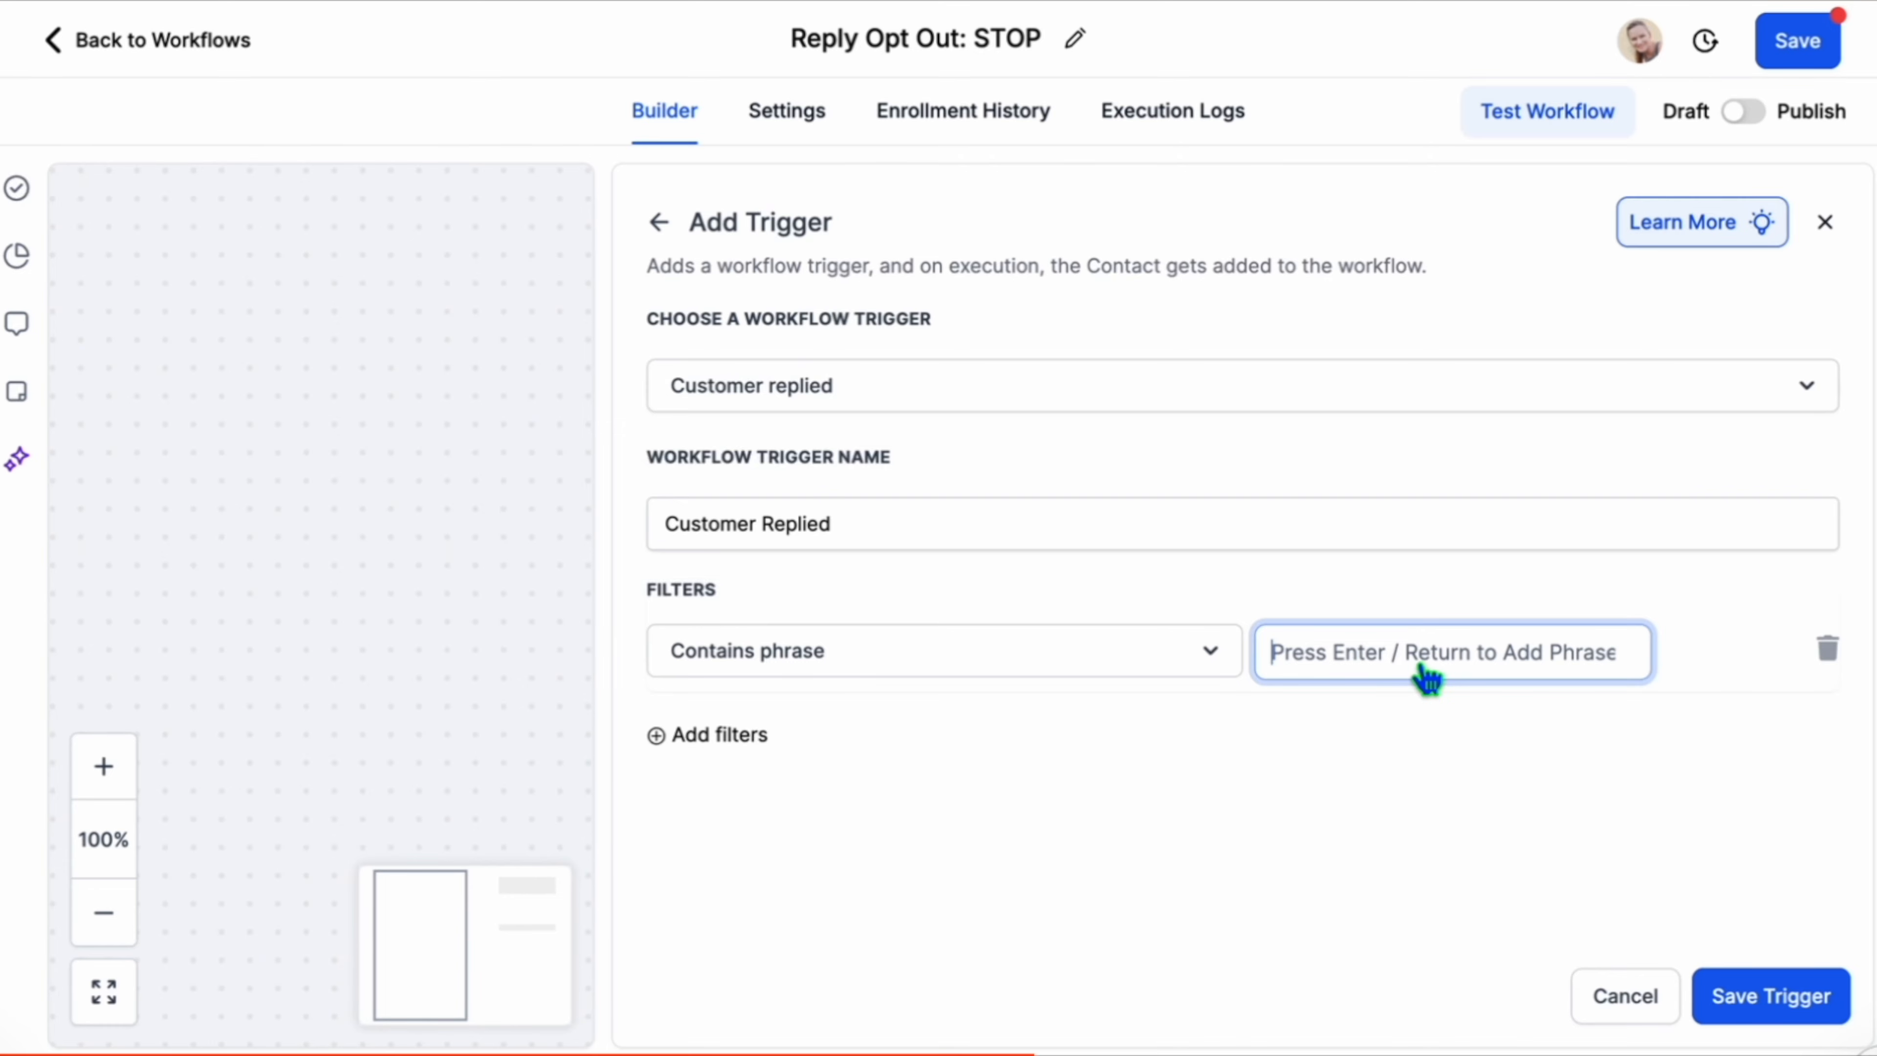
{"action": "type", "text": "ST"}
{"action": "key", "text": "Return"}
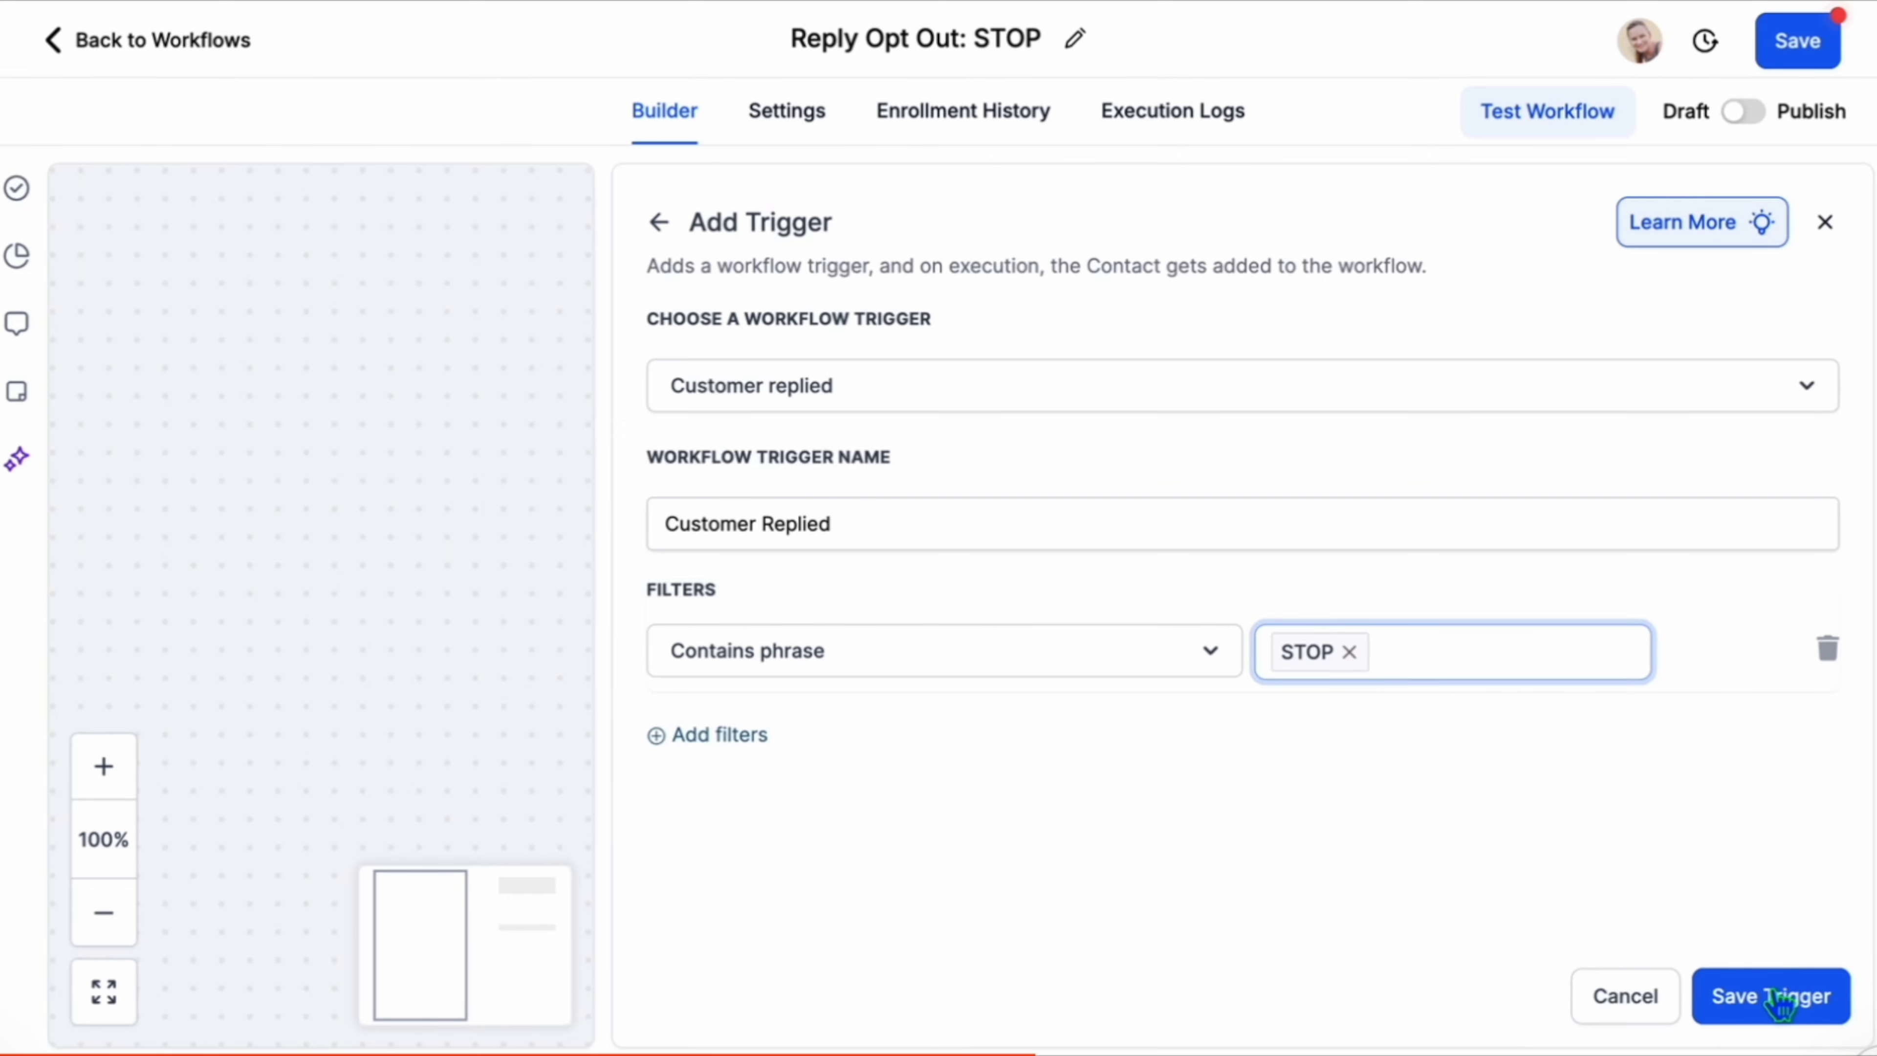
{"action": "left_click", "coordinate": [1780, 997]}
Add a Send SMS action with the opt-out confirmation message inviting a START reply to opt back in, save it and the workflow.
{"action": "left_click", "coordinate": [955, 444]}
{"action": "type", "text": "sms"}
{"action": "left_click", "coordinate": [1332, 556]}
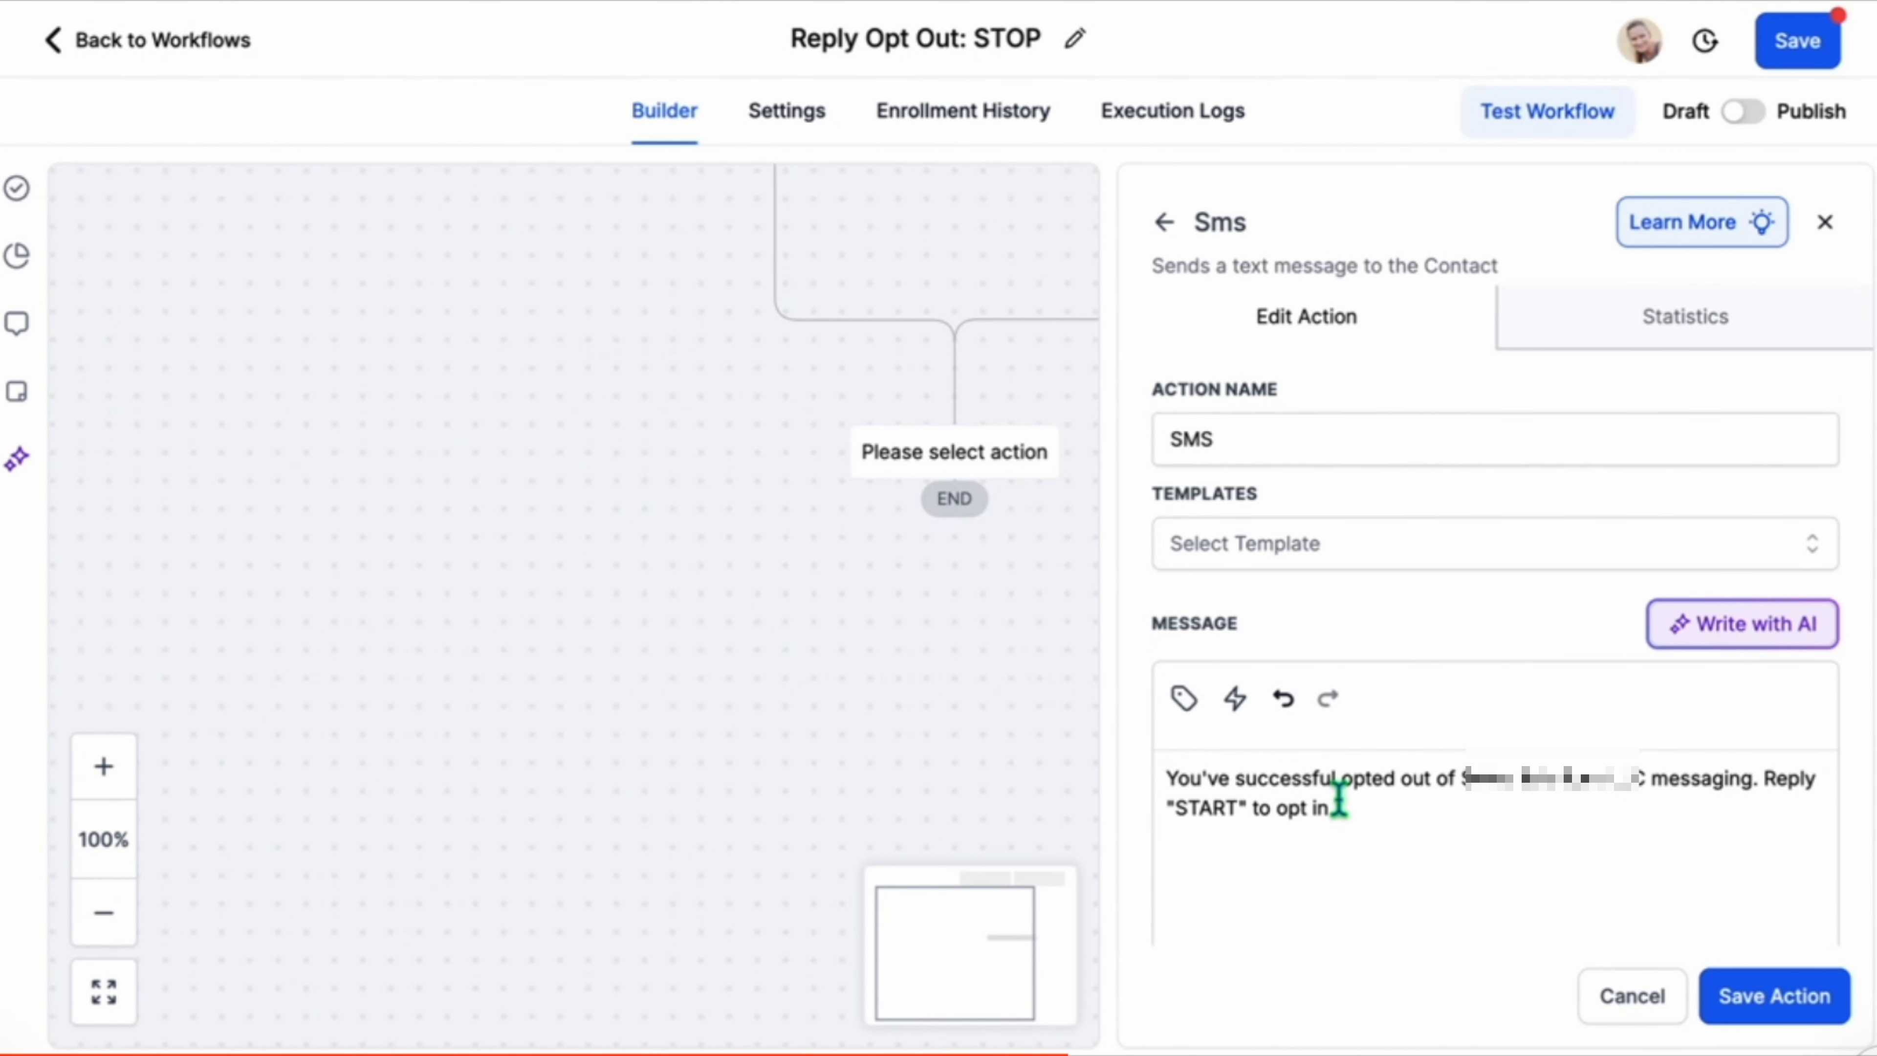
{"action": "left_click_drag", "start_coordinate": [1343, 782], "coordinate": [1632, 777]}
{"action": "left_click", "coordinate": [1462, 778]}
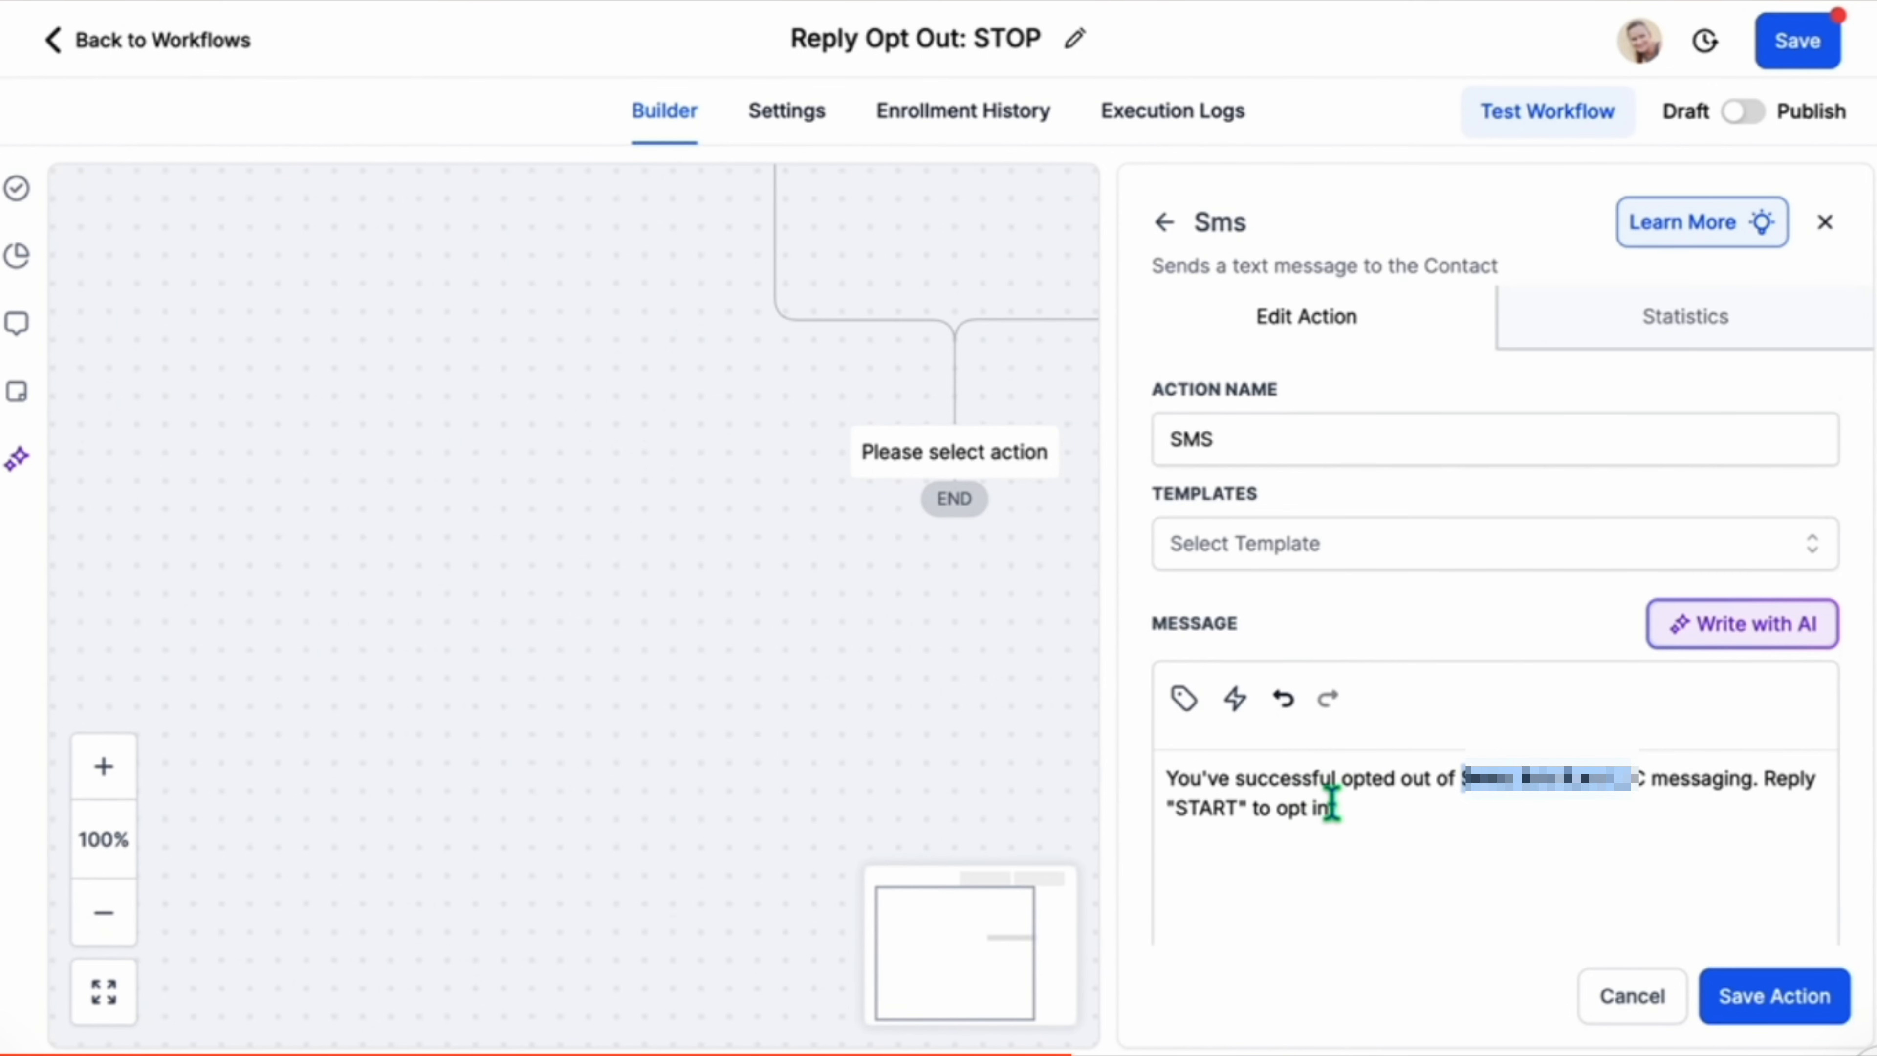
{"action": "left_click", "coordinate": [1774, 995]}
{"action": "left_click", "coordinate": [1819, 65]}
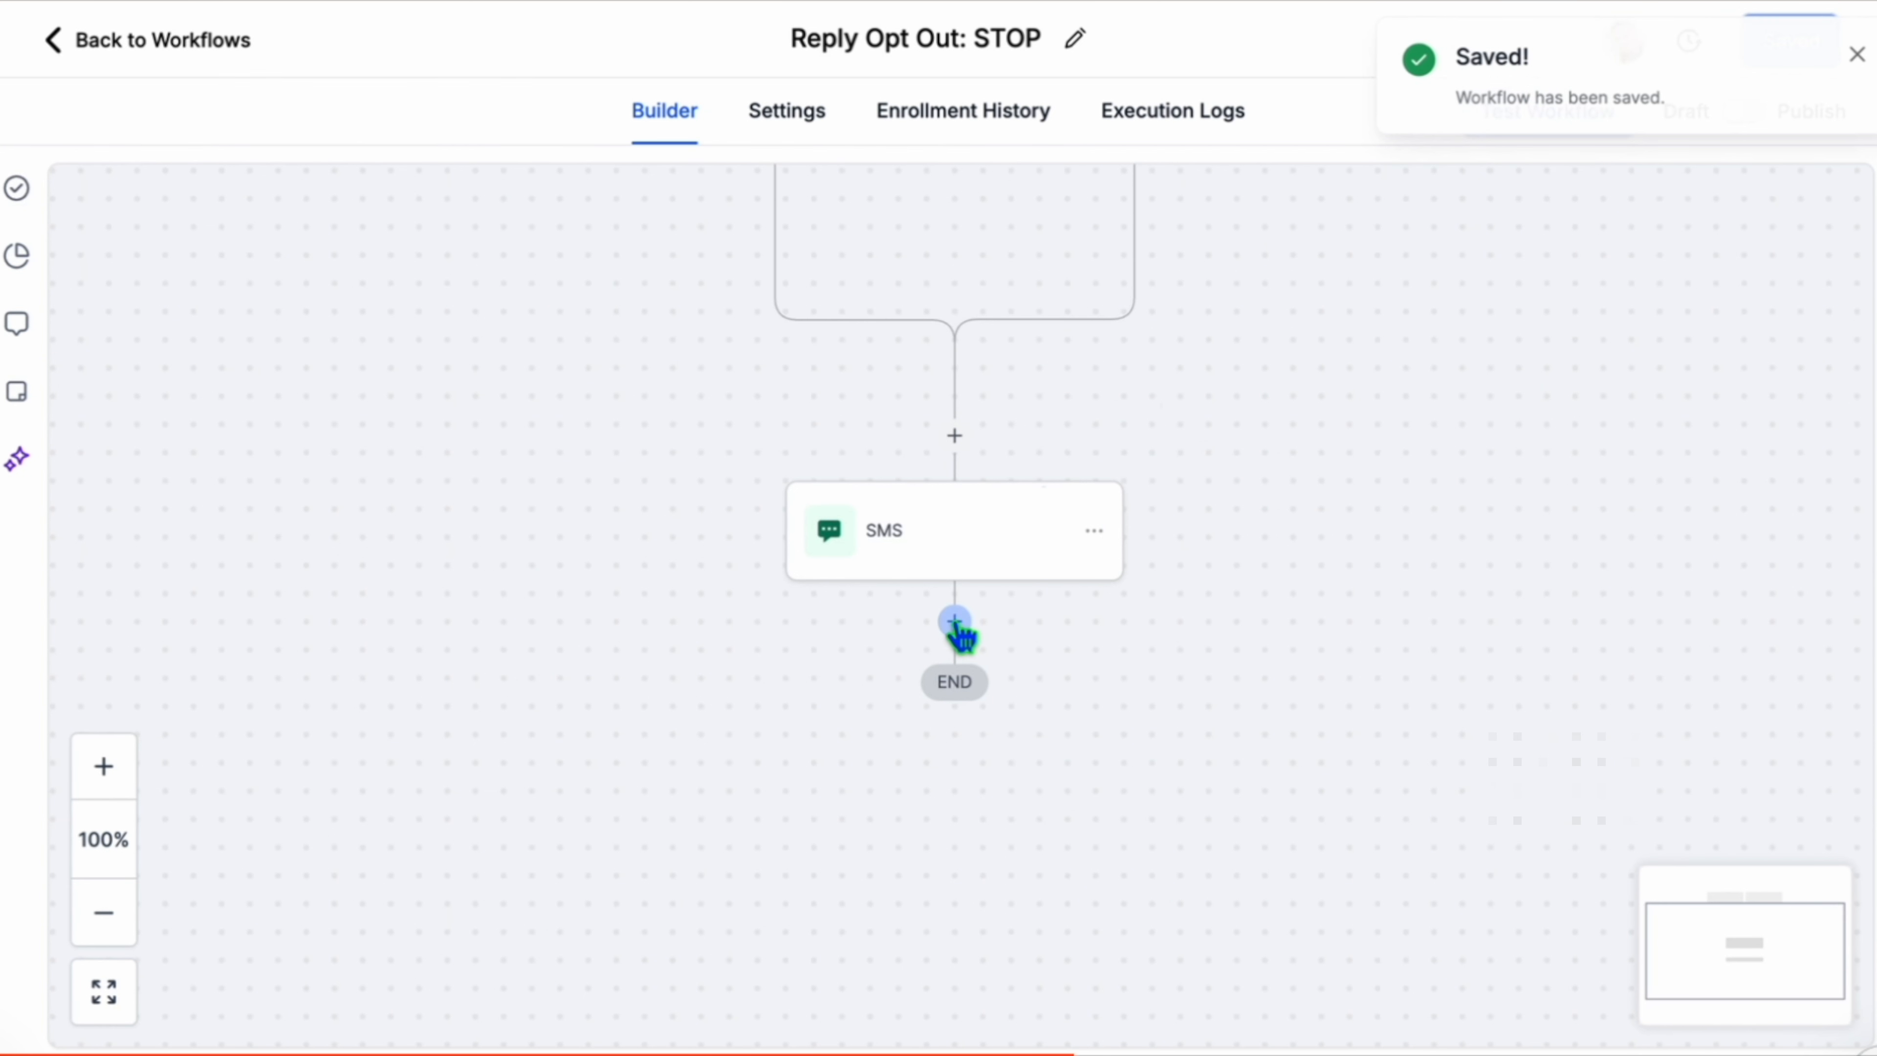
Add an Enable/Disable DND action below the SMS set to Enable DND for all channels, save it and the workflow.
{"action": "left_click", "coordinate": [954, 622]}
{"action": "left_click", "coordinate": [1389, 621]}
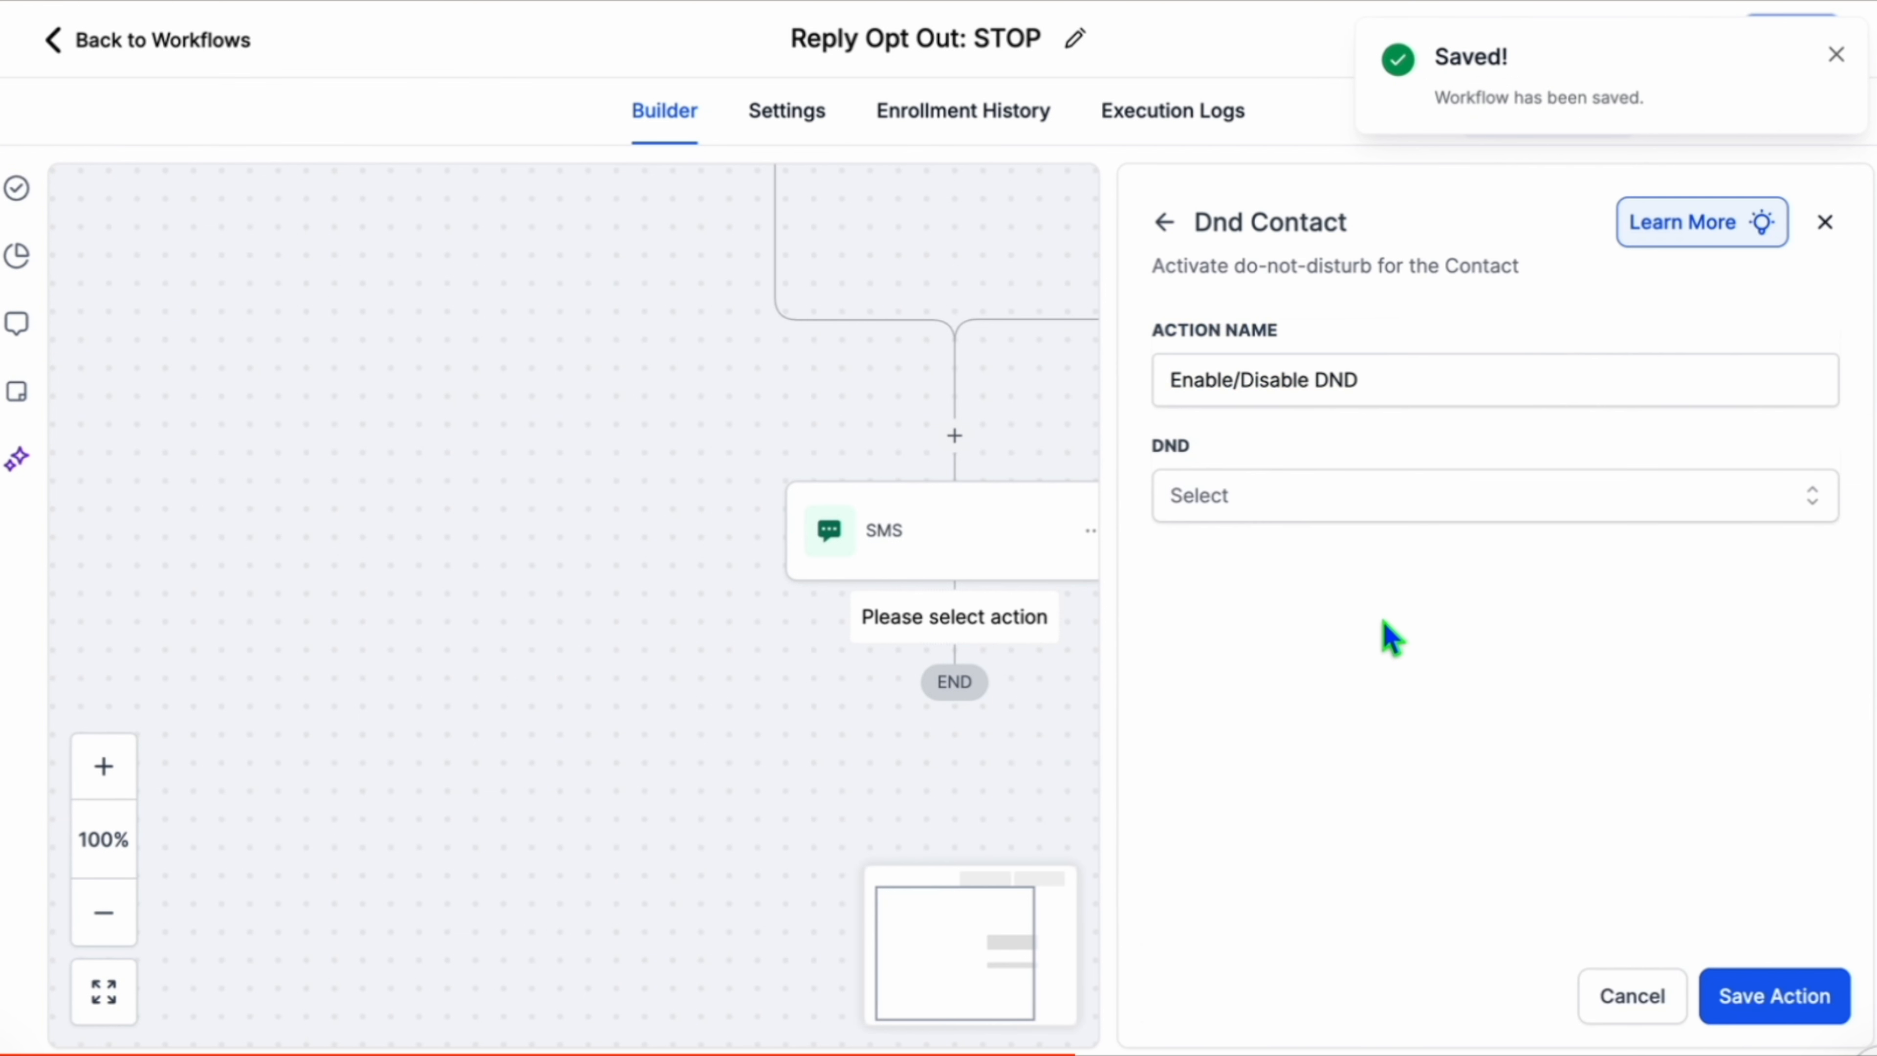
{"action": "left_click", "coordinate": [1248, 494]}
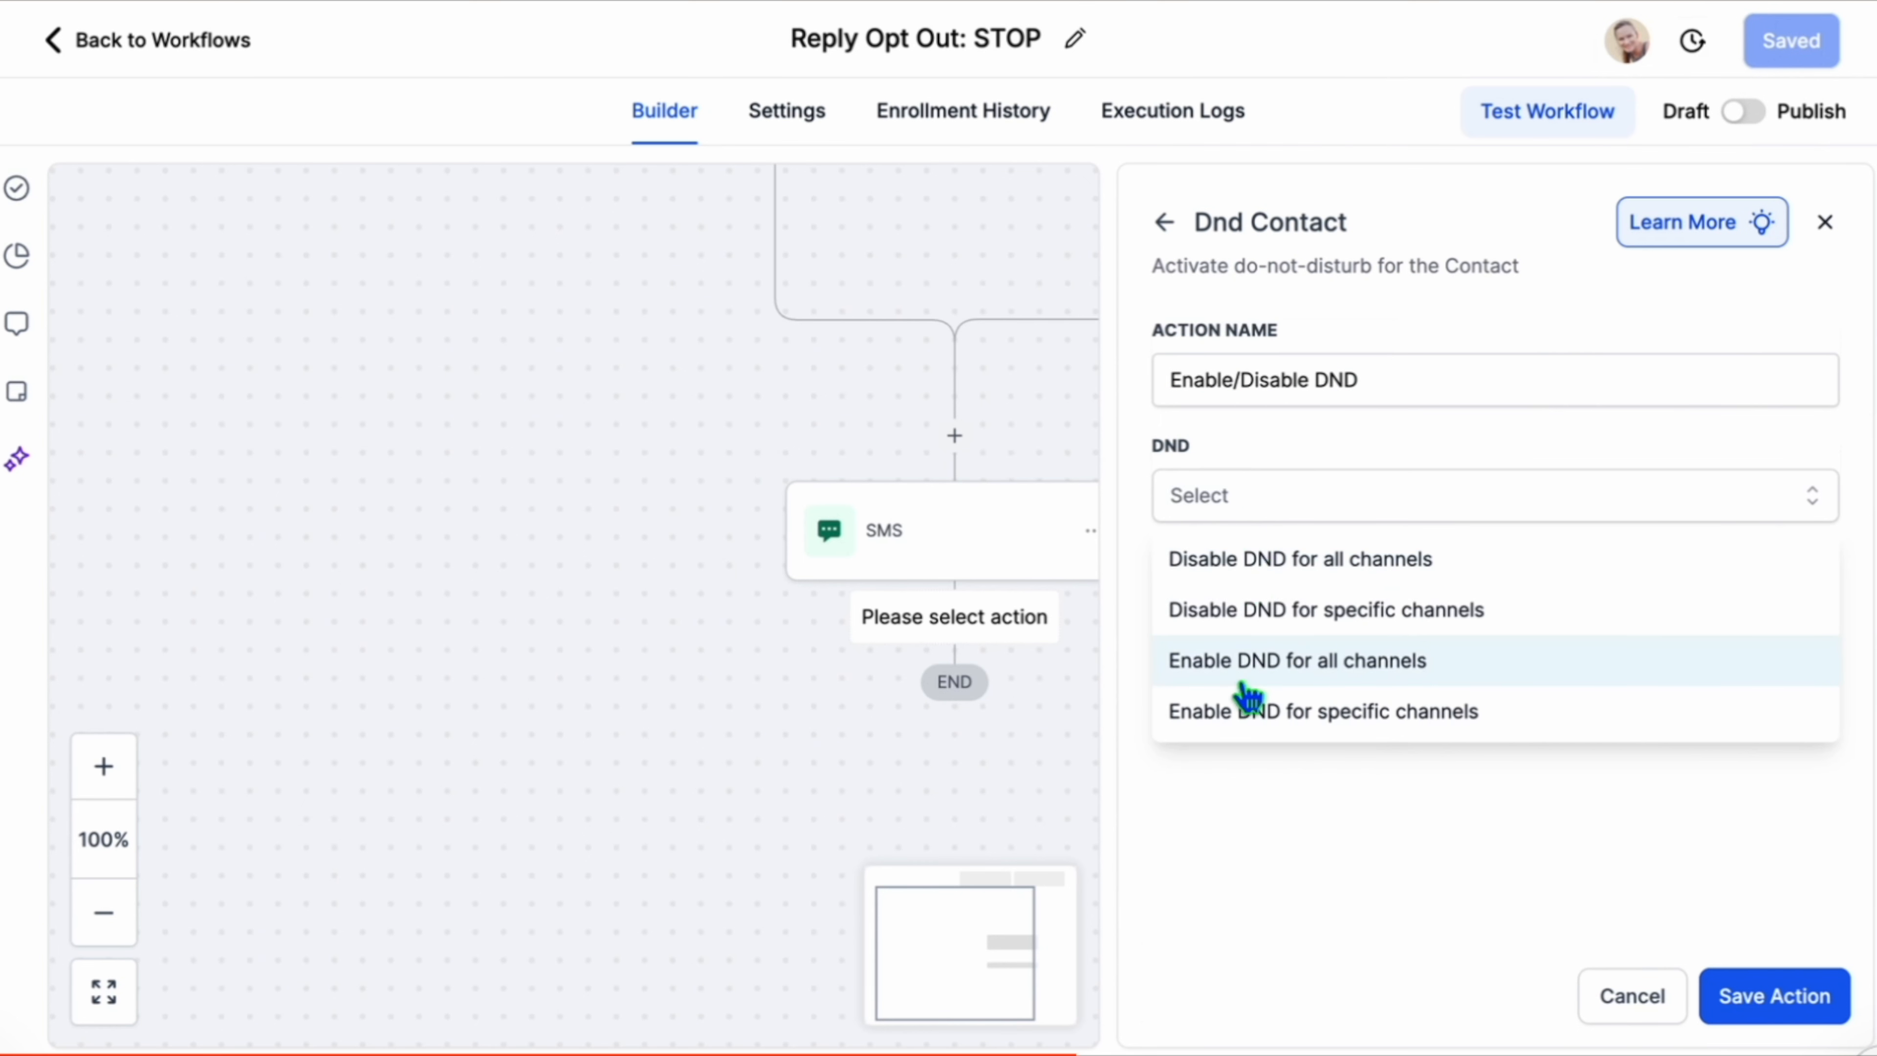
{"action": "left_click", "coordinate": [1249, 660]}
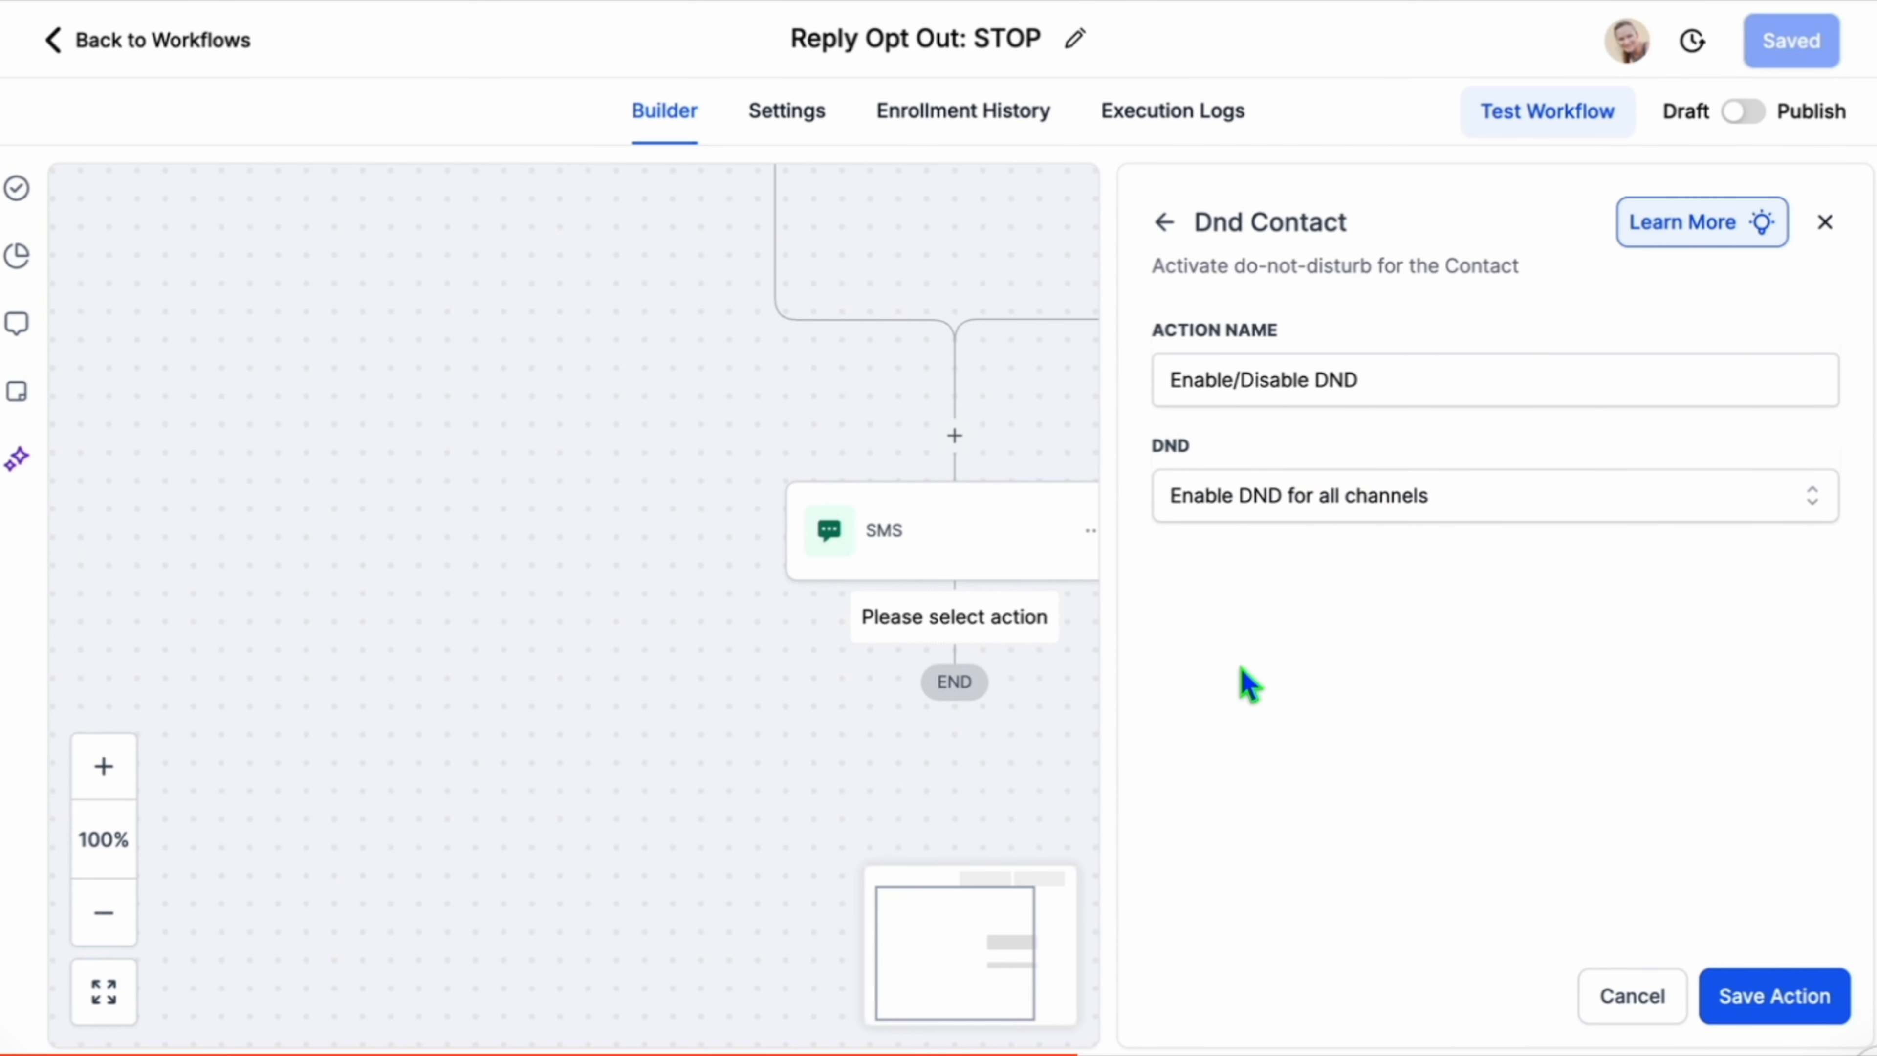
{"action": "left_click", "coordinate": [1776, 998]}
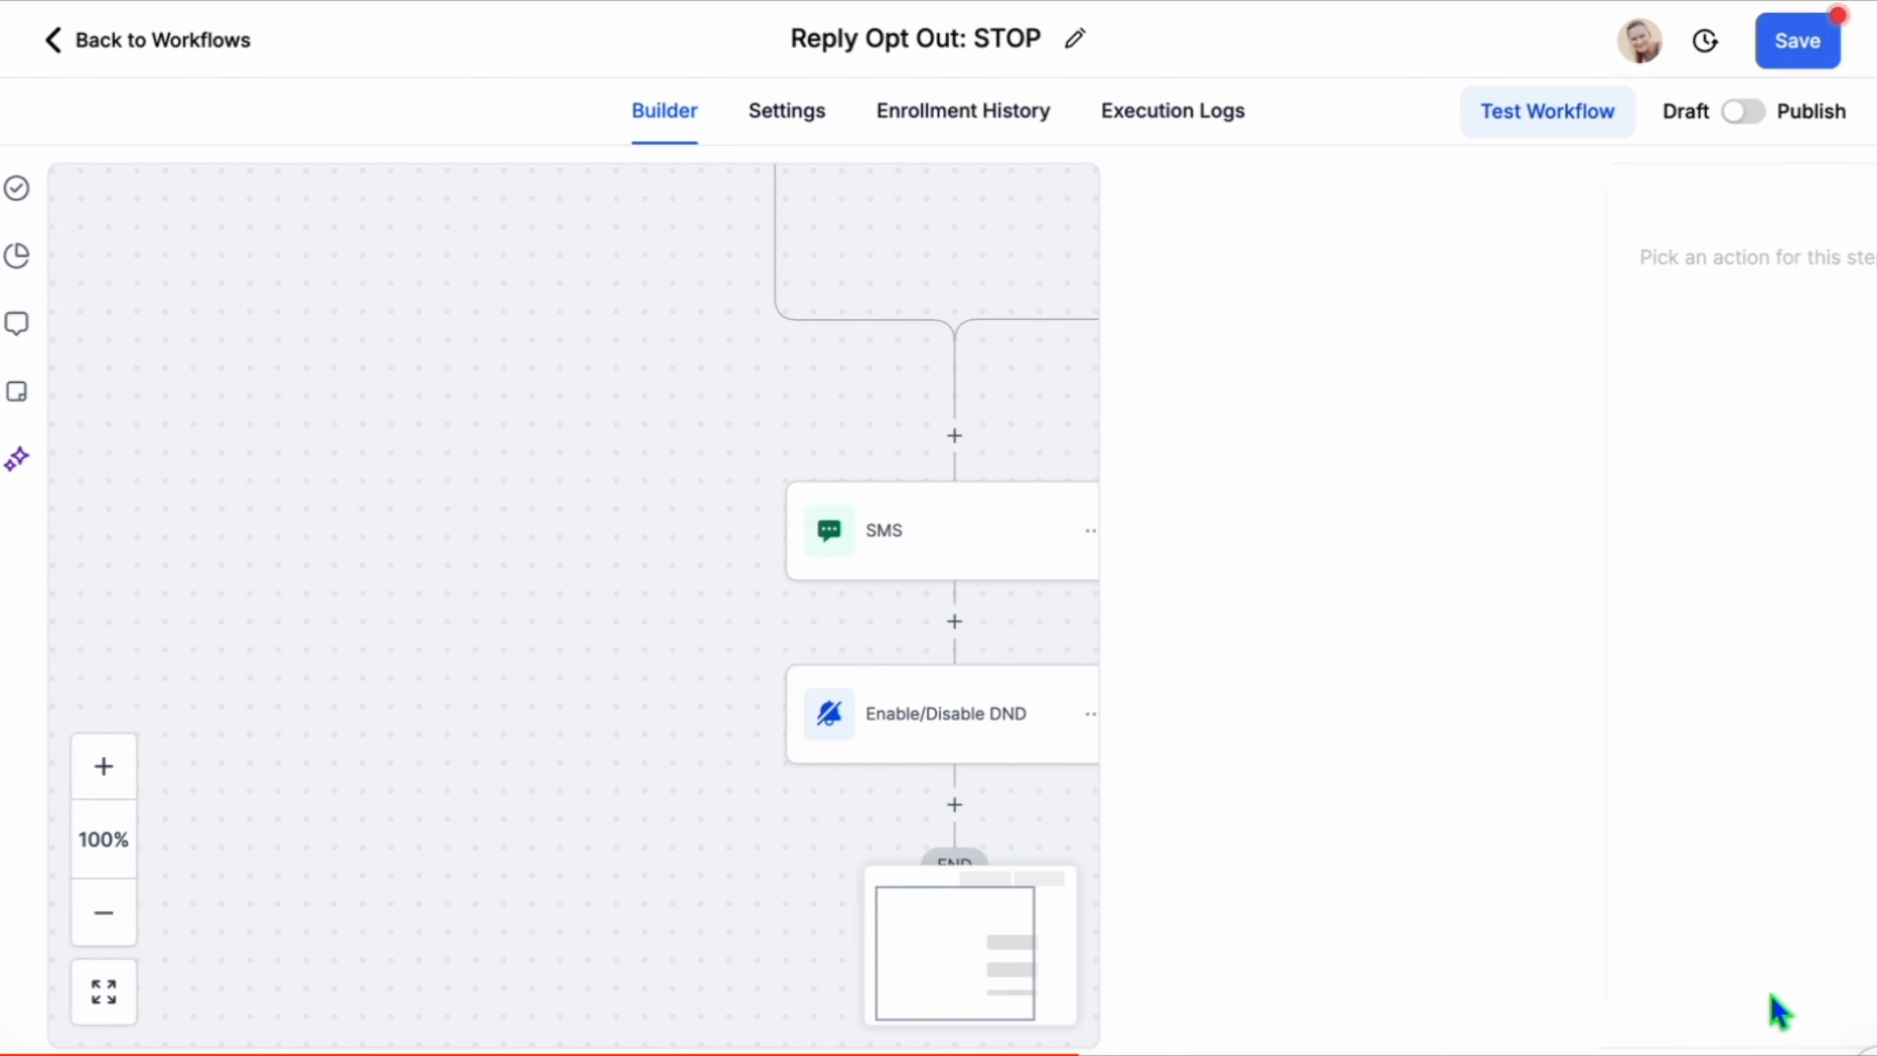
{"action": "left_click", "coordinate": [1798, 41]}
Add an Internal Notification action below the DND step, of type SMS, sent to two particular users.
{"action": "left_click", "coordinate": [955, 805]}
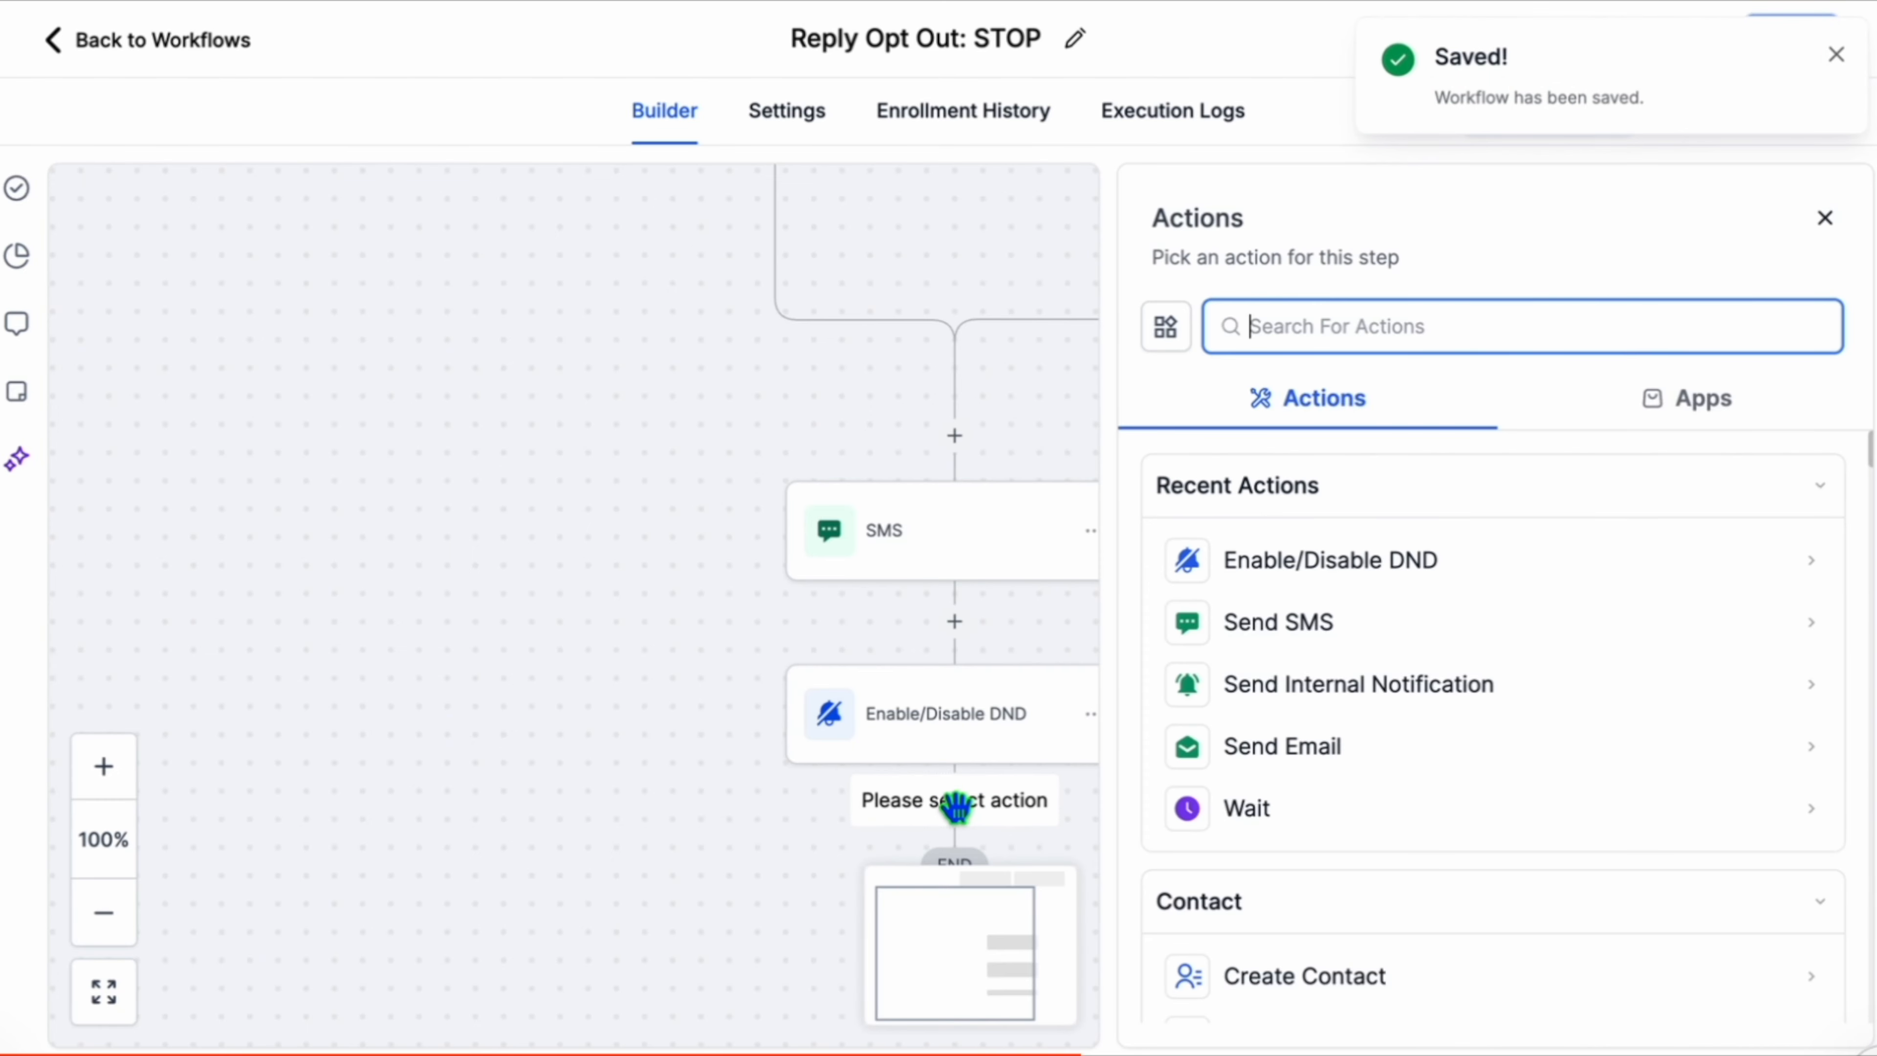
{"action": "type", "text": "Inter"}
{"action": "left_click", "coordinate": [1348, 556]}
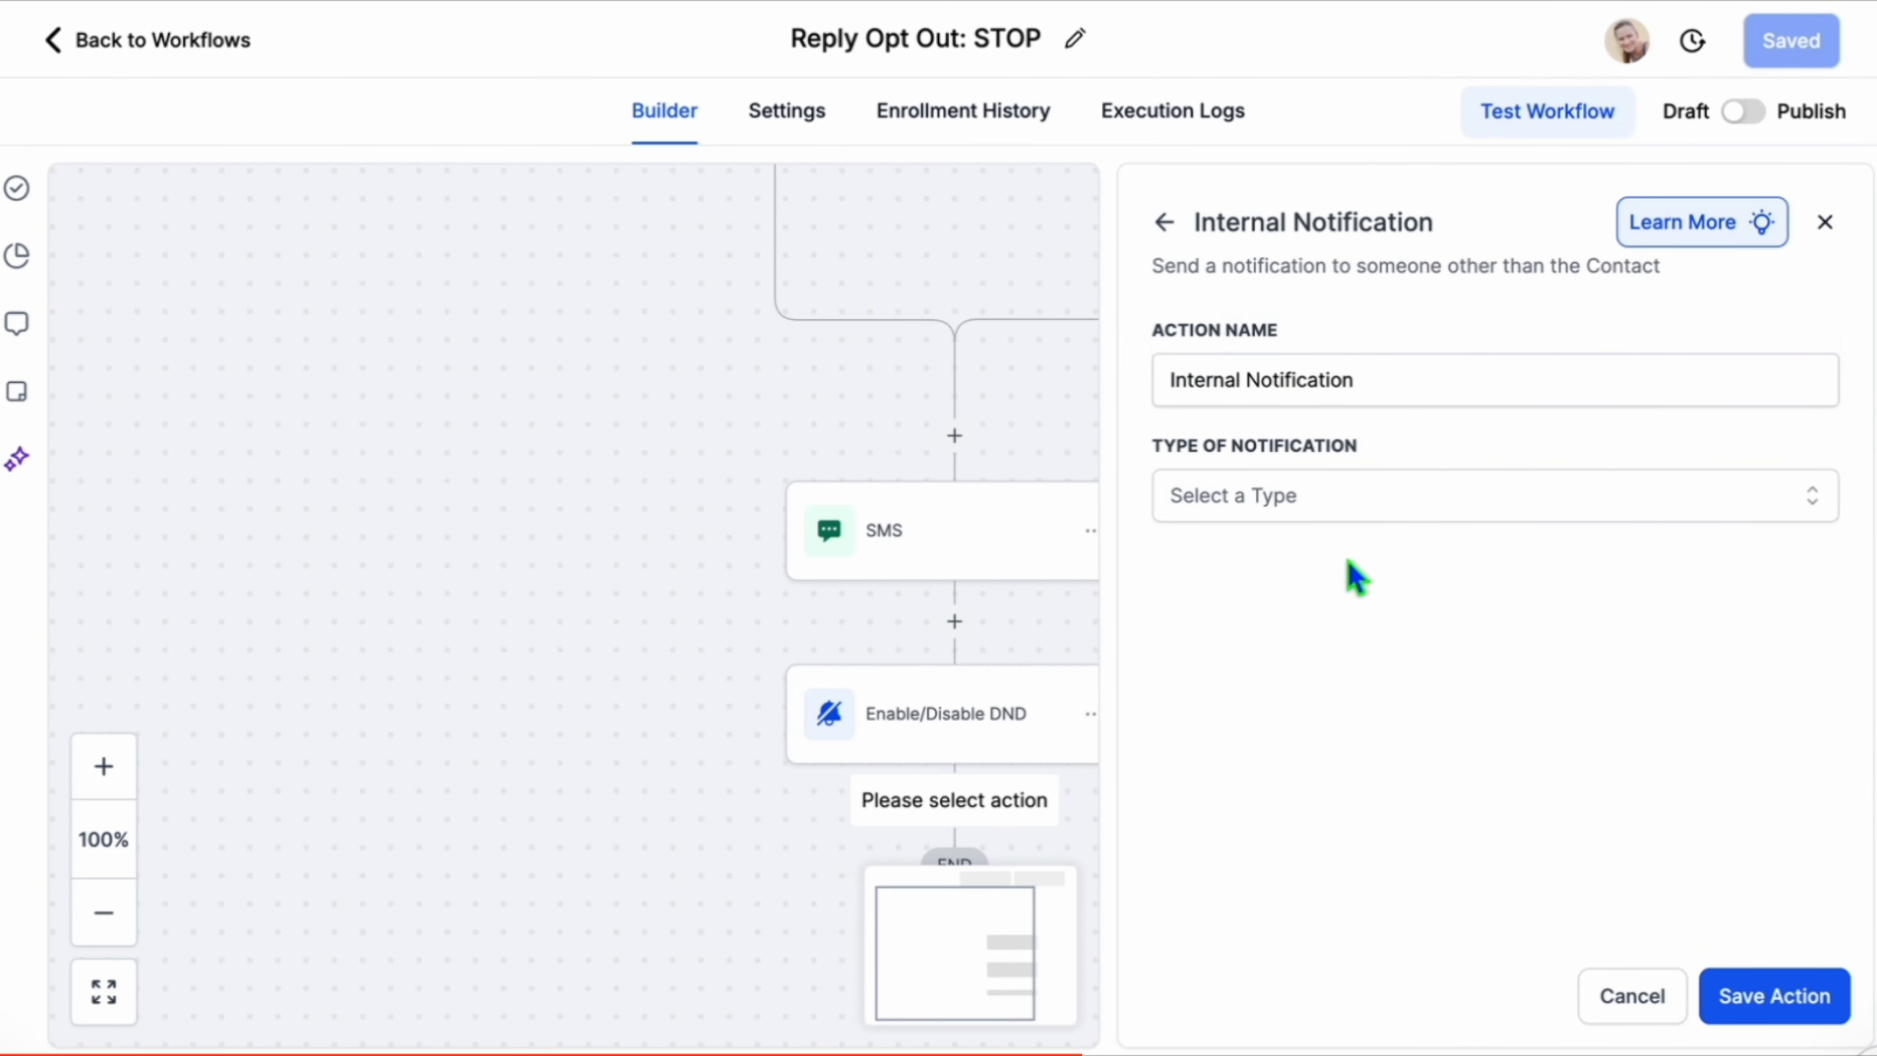
{"action": "left_click", "coordinate": [1298, 491]}
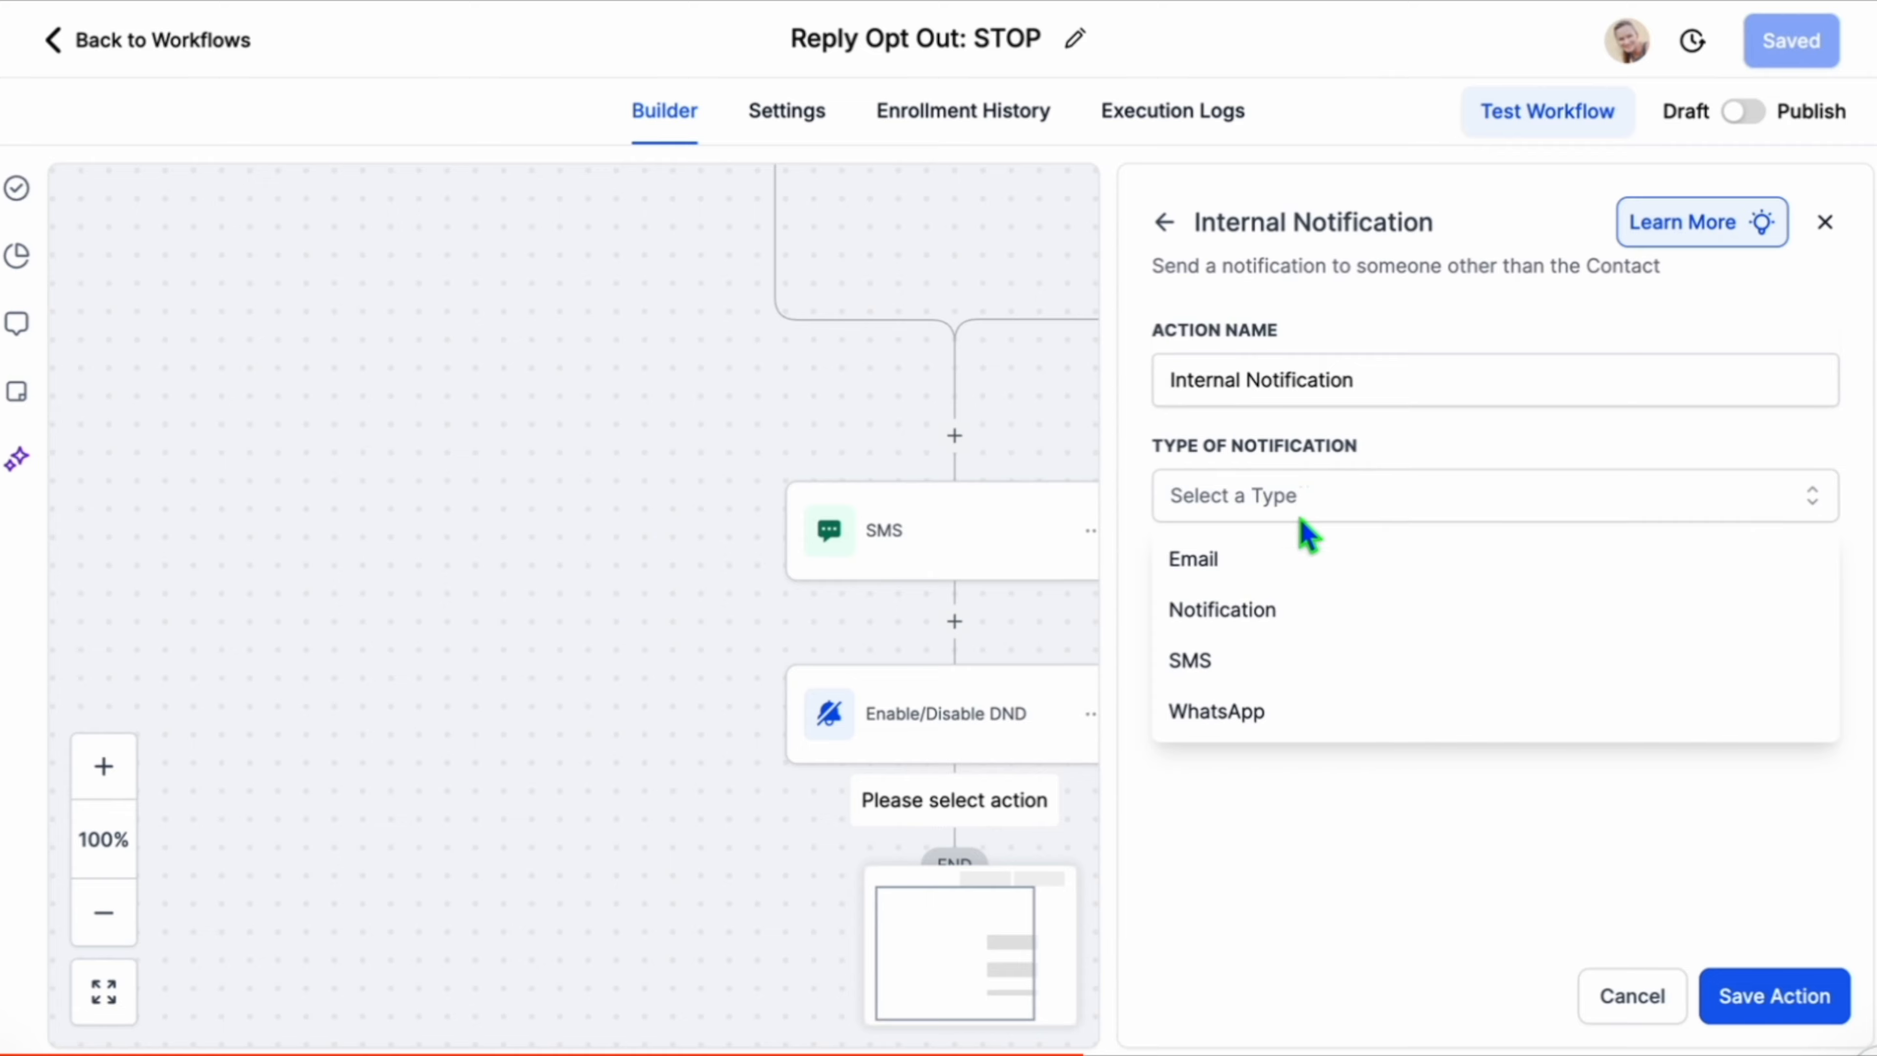
{"action": "left_click", "coordinate": [1266, 682]}
{"action": "left_click", "coordinate": [1265, 627]}
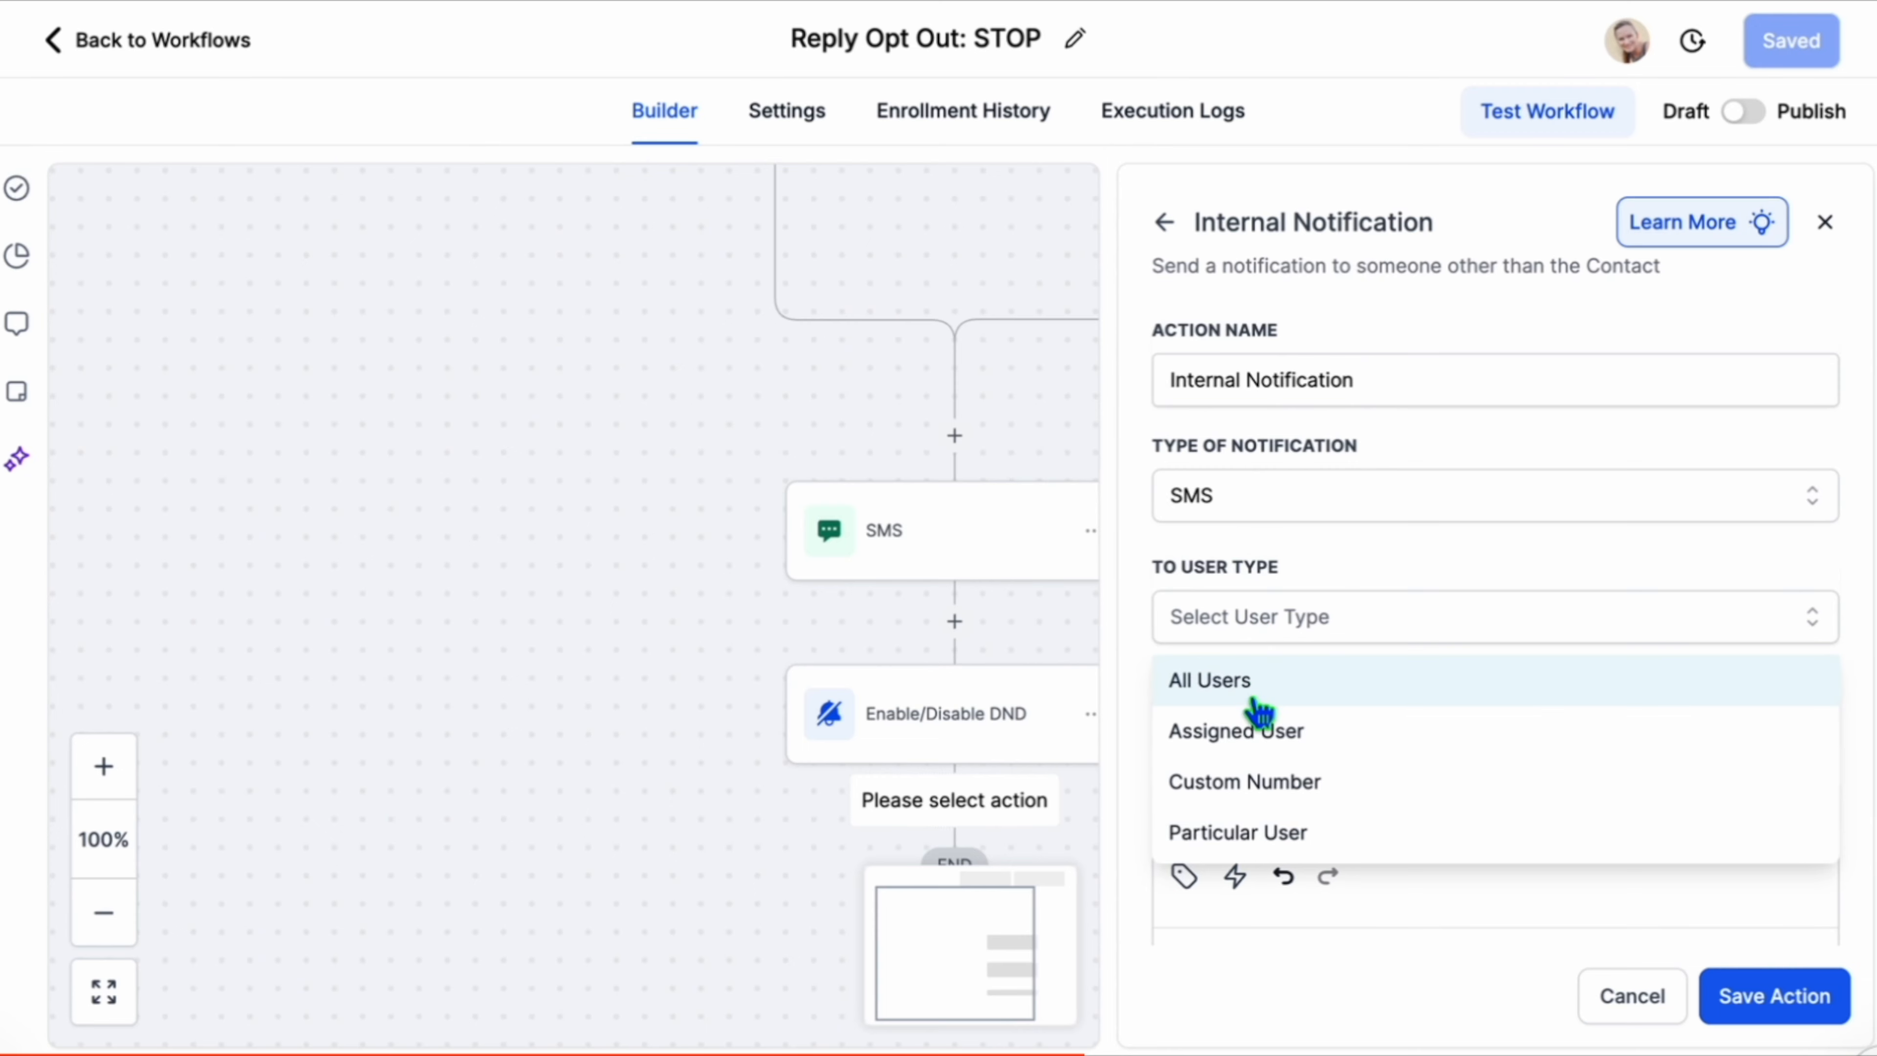
{"action": "left_click", "coordinate": [1261, 833]}
{"action": "left_click", "coordinate": [1249, 732]}
{"action": "left_click", "coordinate": [1257, 860]}
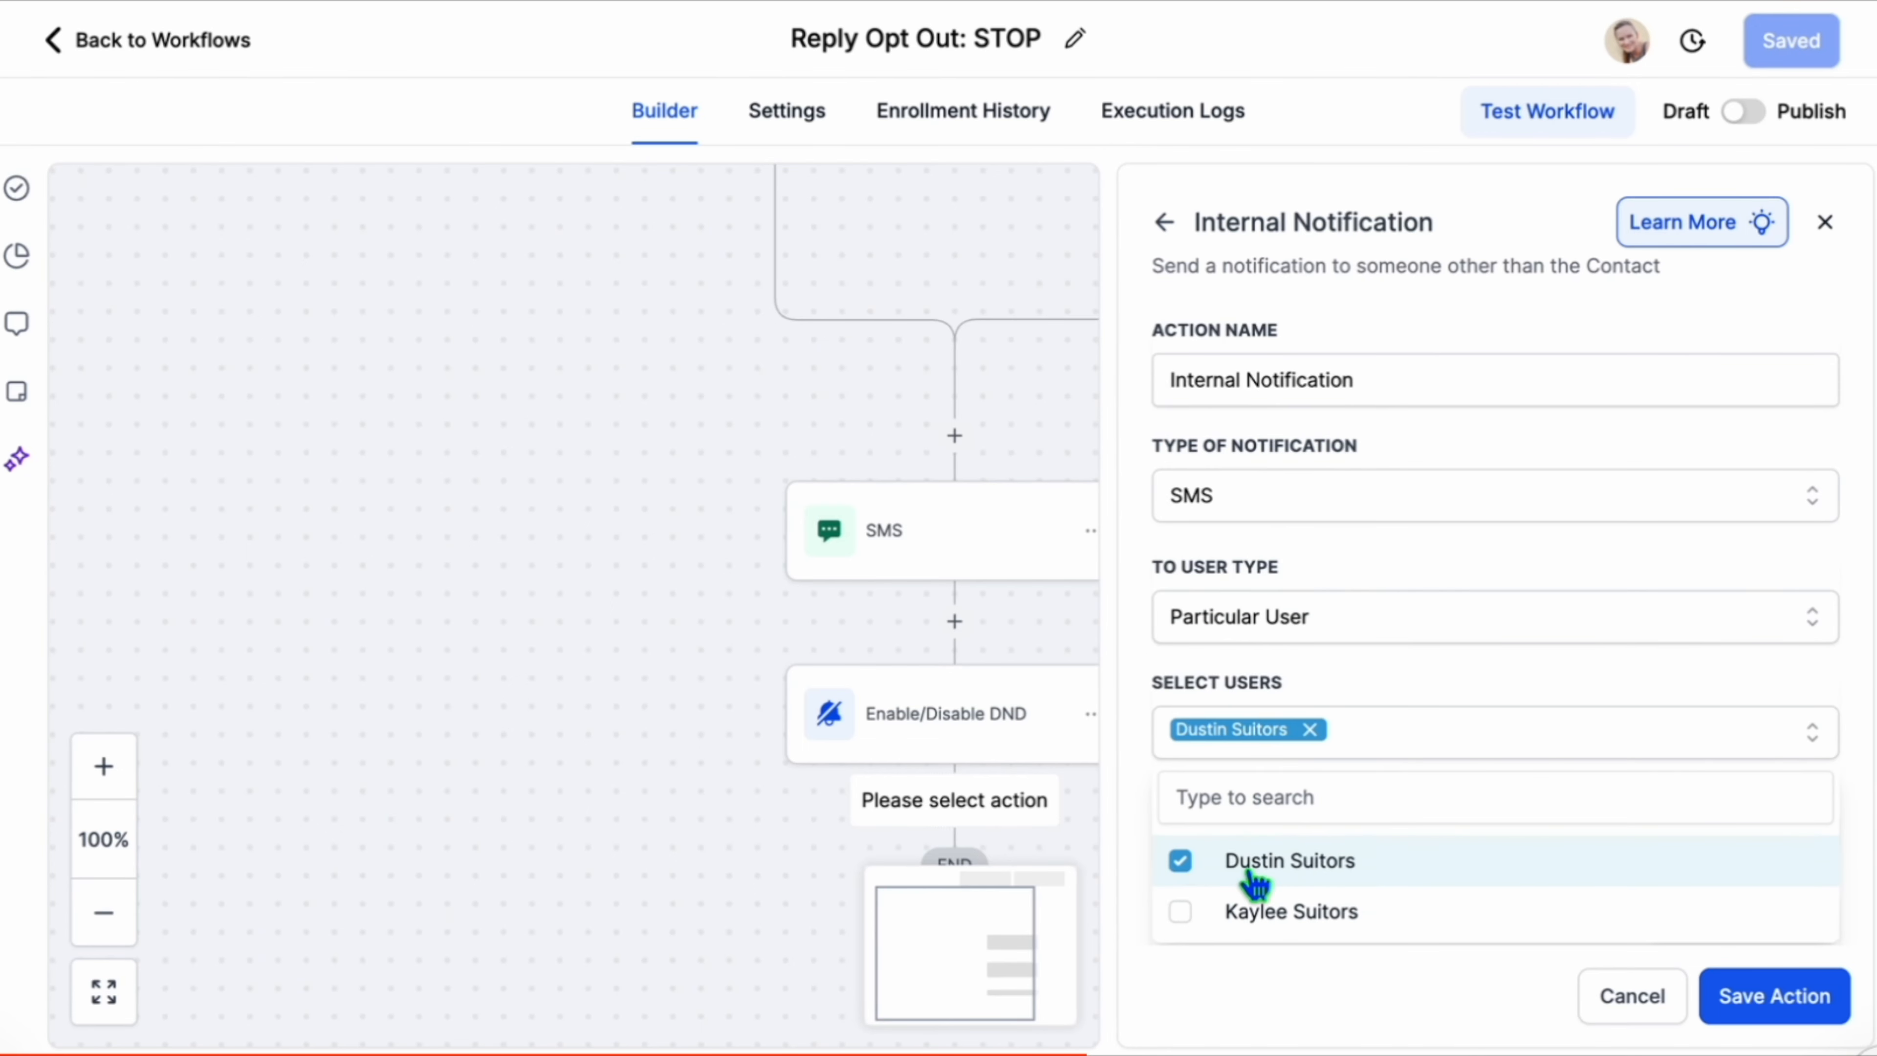
{"action": "left_click", "coordinate": [1283, 911]}
{"action": "left_click", "coordinate": [1442, 641]}
{"action": "scroll", "coordinate": [1443, 641], "scroll_direction": "down", "scroll_amount": 6}
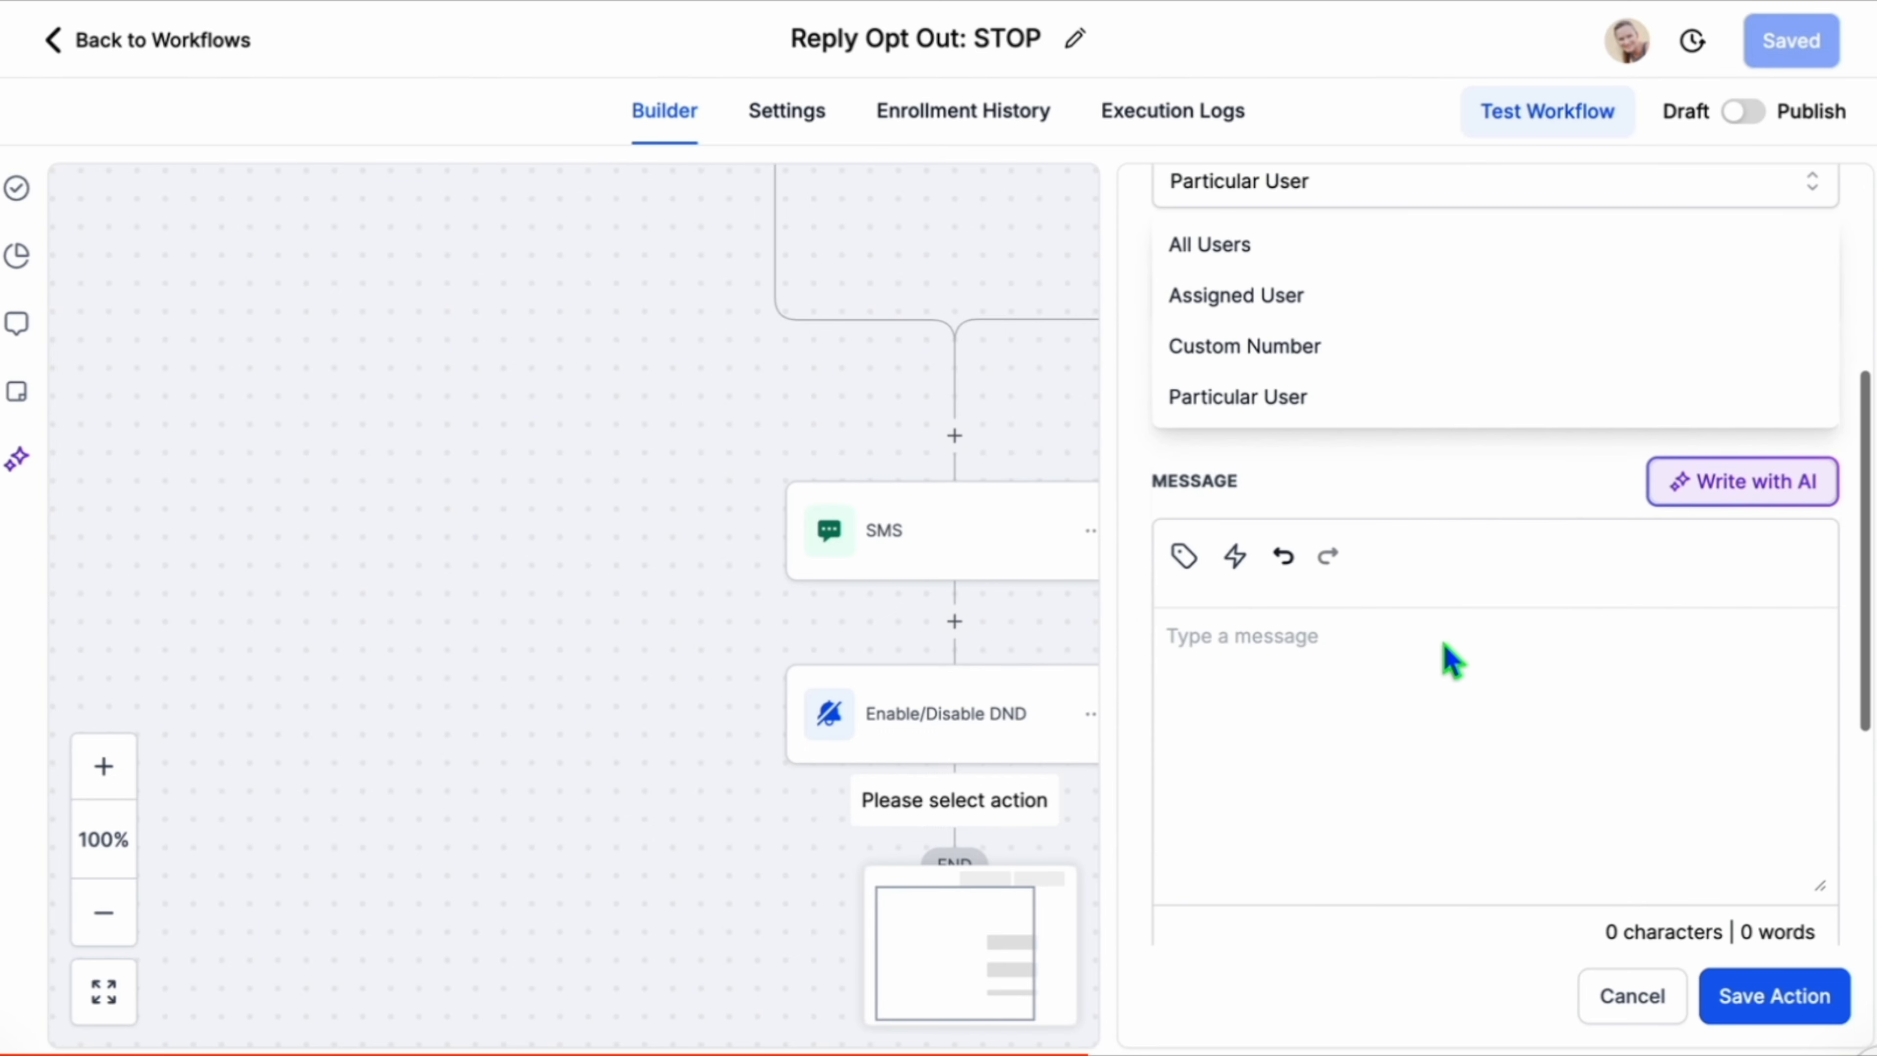
Write the notification message "Hey, {{contact.name}} just opted out of Solus Roofing messages. Just on their conversation tab to see what is going on." and save the action.
{"action": "left_click", "coordinate": [1417, 477]}
{"action": "left_click", "coordinate": [1390, 621]}
{"action": "type", "text": "Hey"}
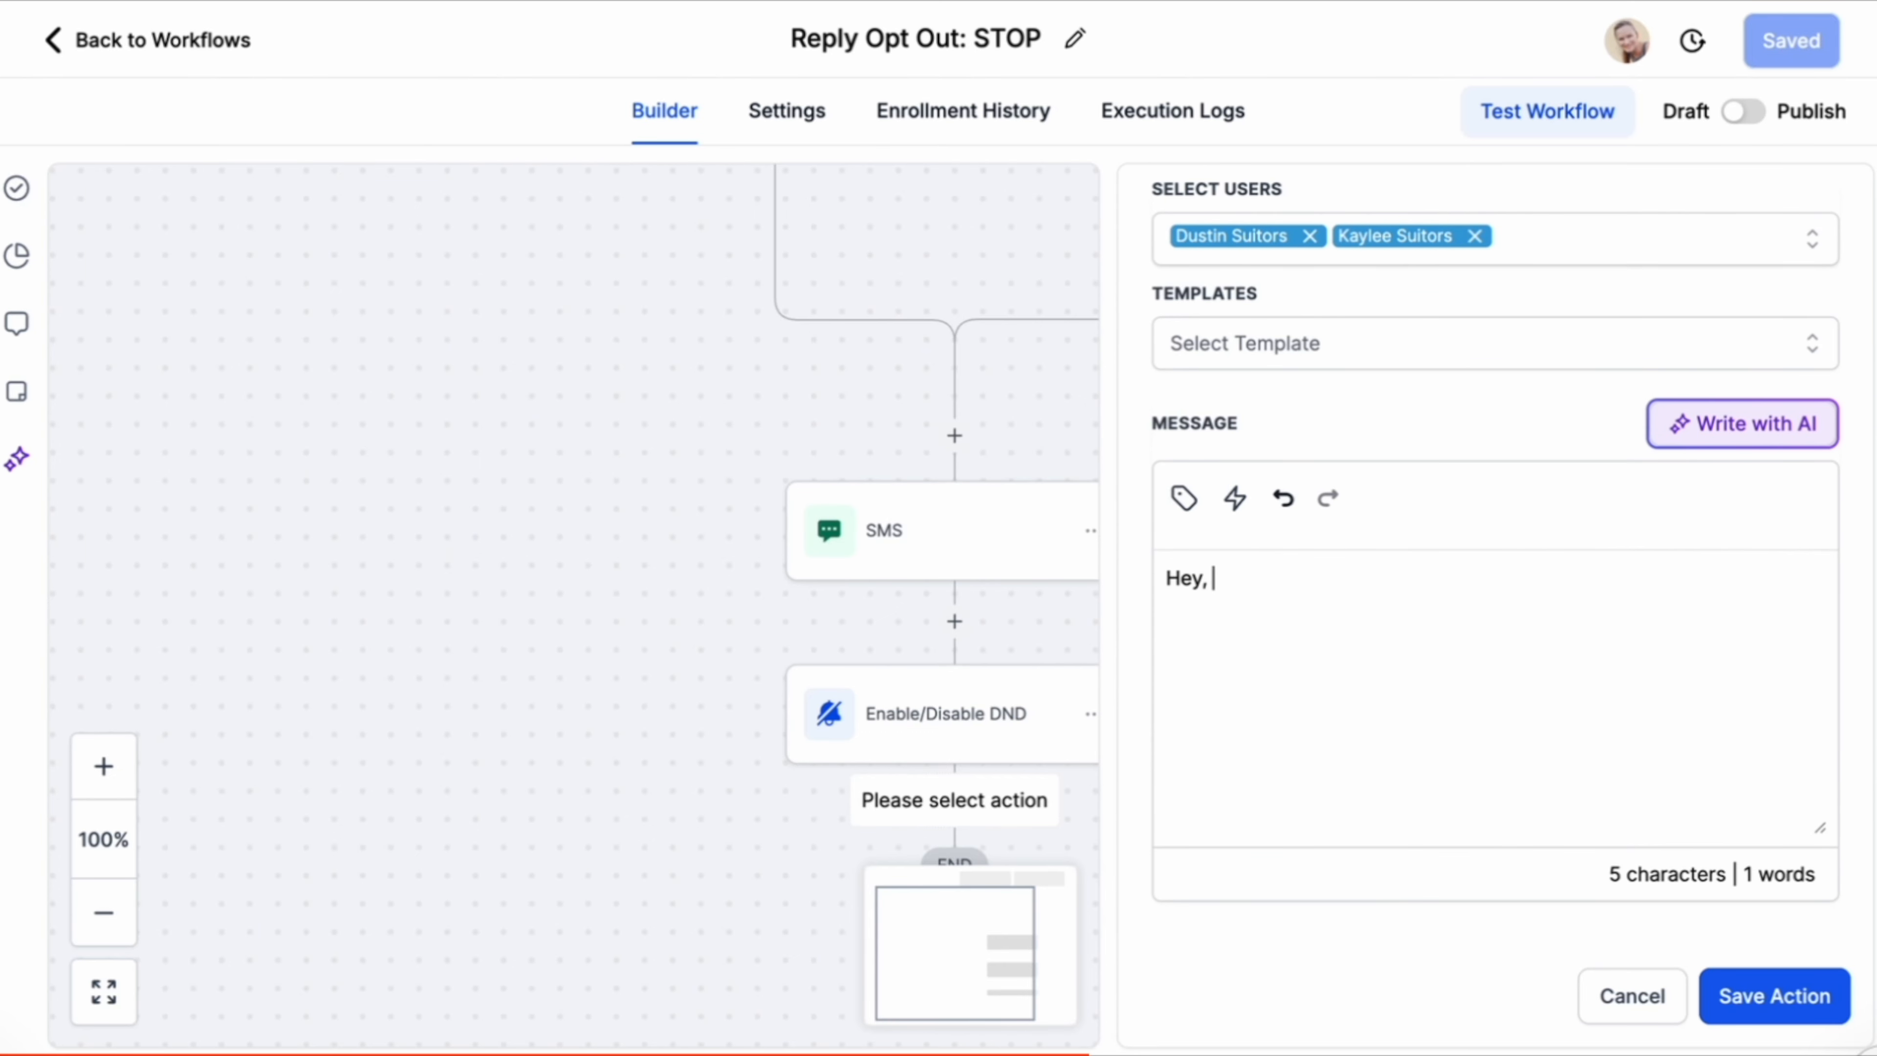
{"action": "type", "text": ","}
{"action": "left_click", "coordinate": [1185, 498]}
{"action": "left_click", "coordinate": [863, 256]}
{"action": "left_click", "coordinate": [884, 296]}
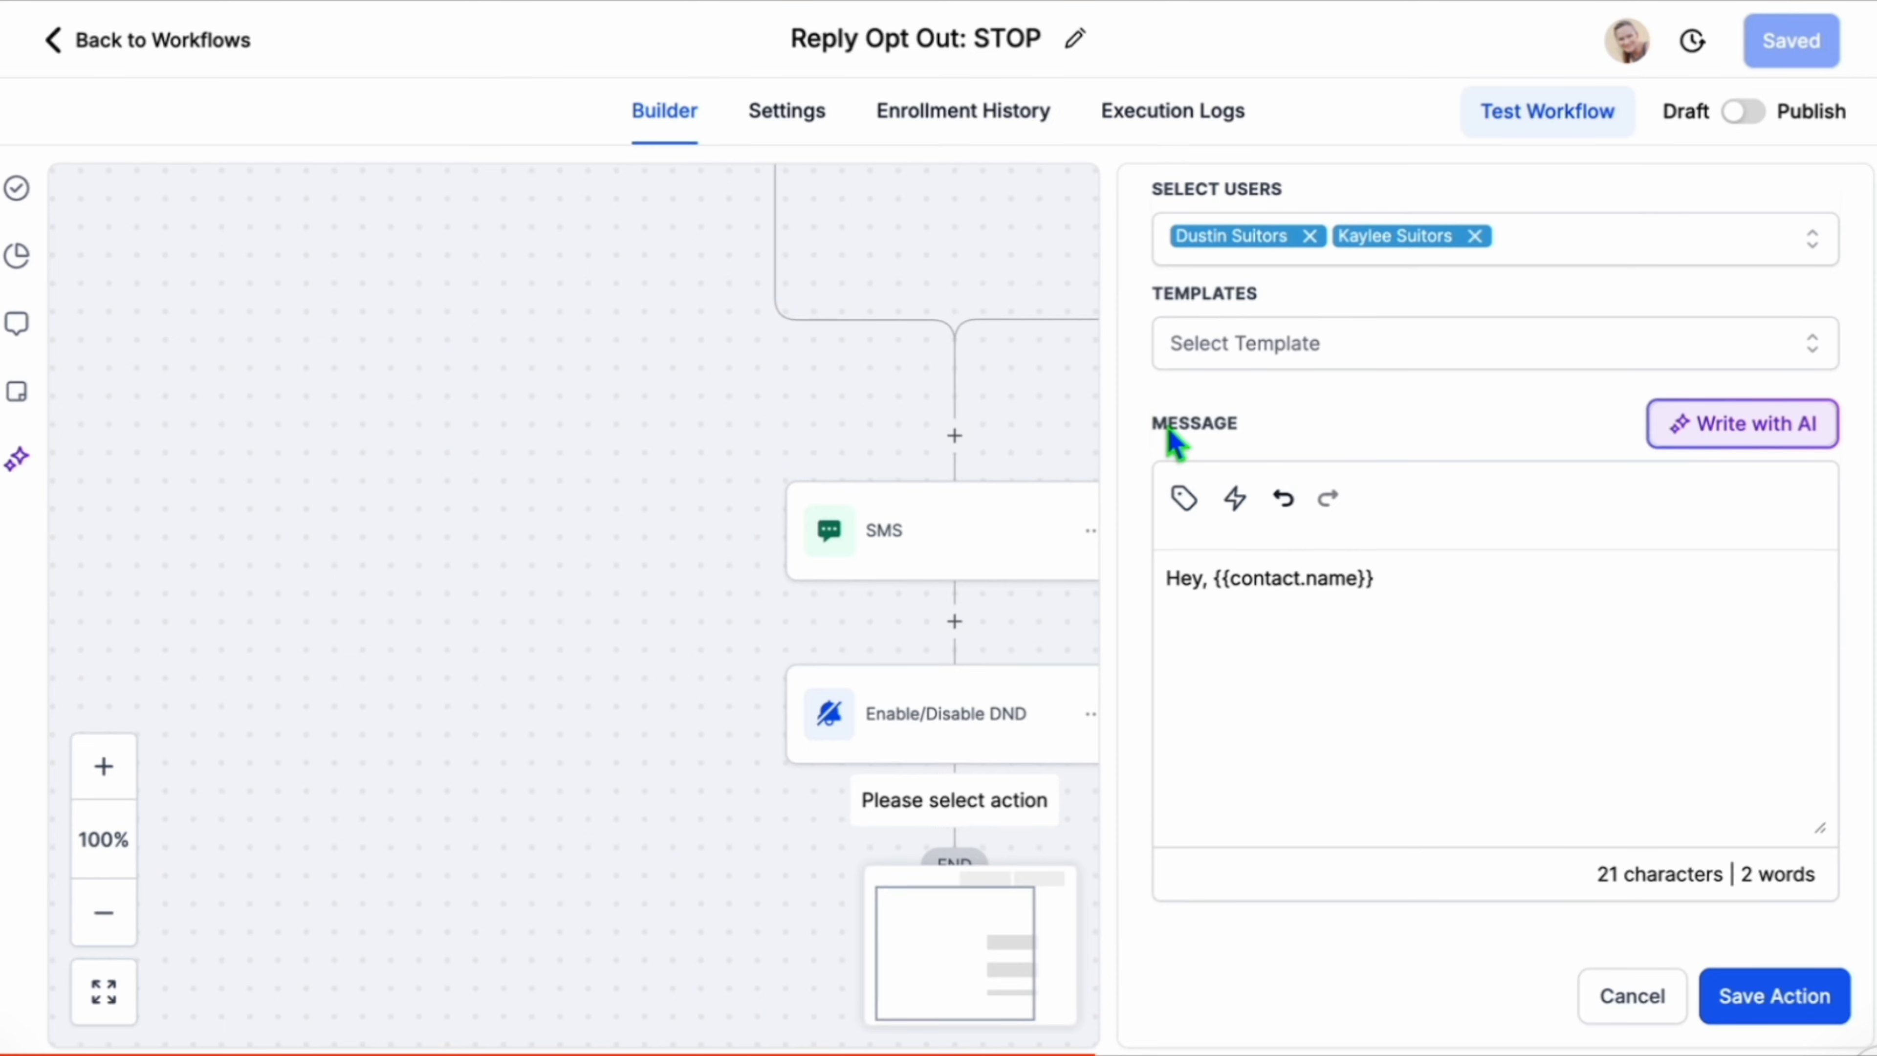
{"action": "type", "text": "just opted"}
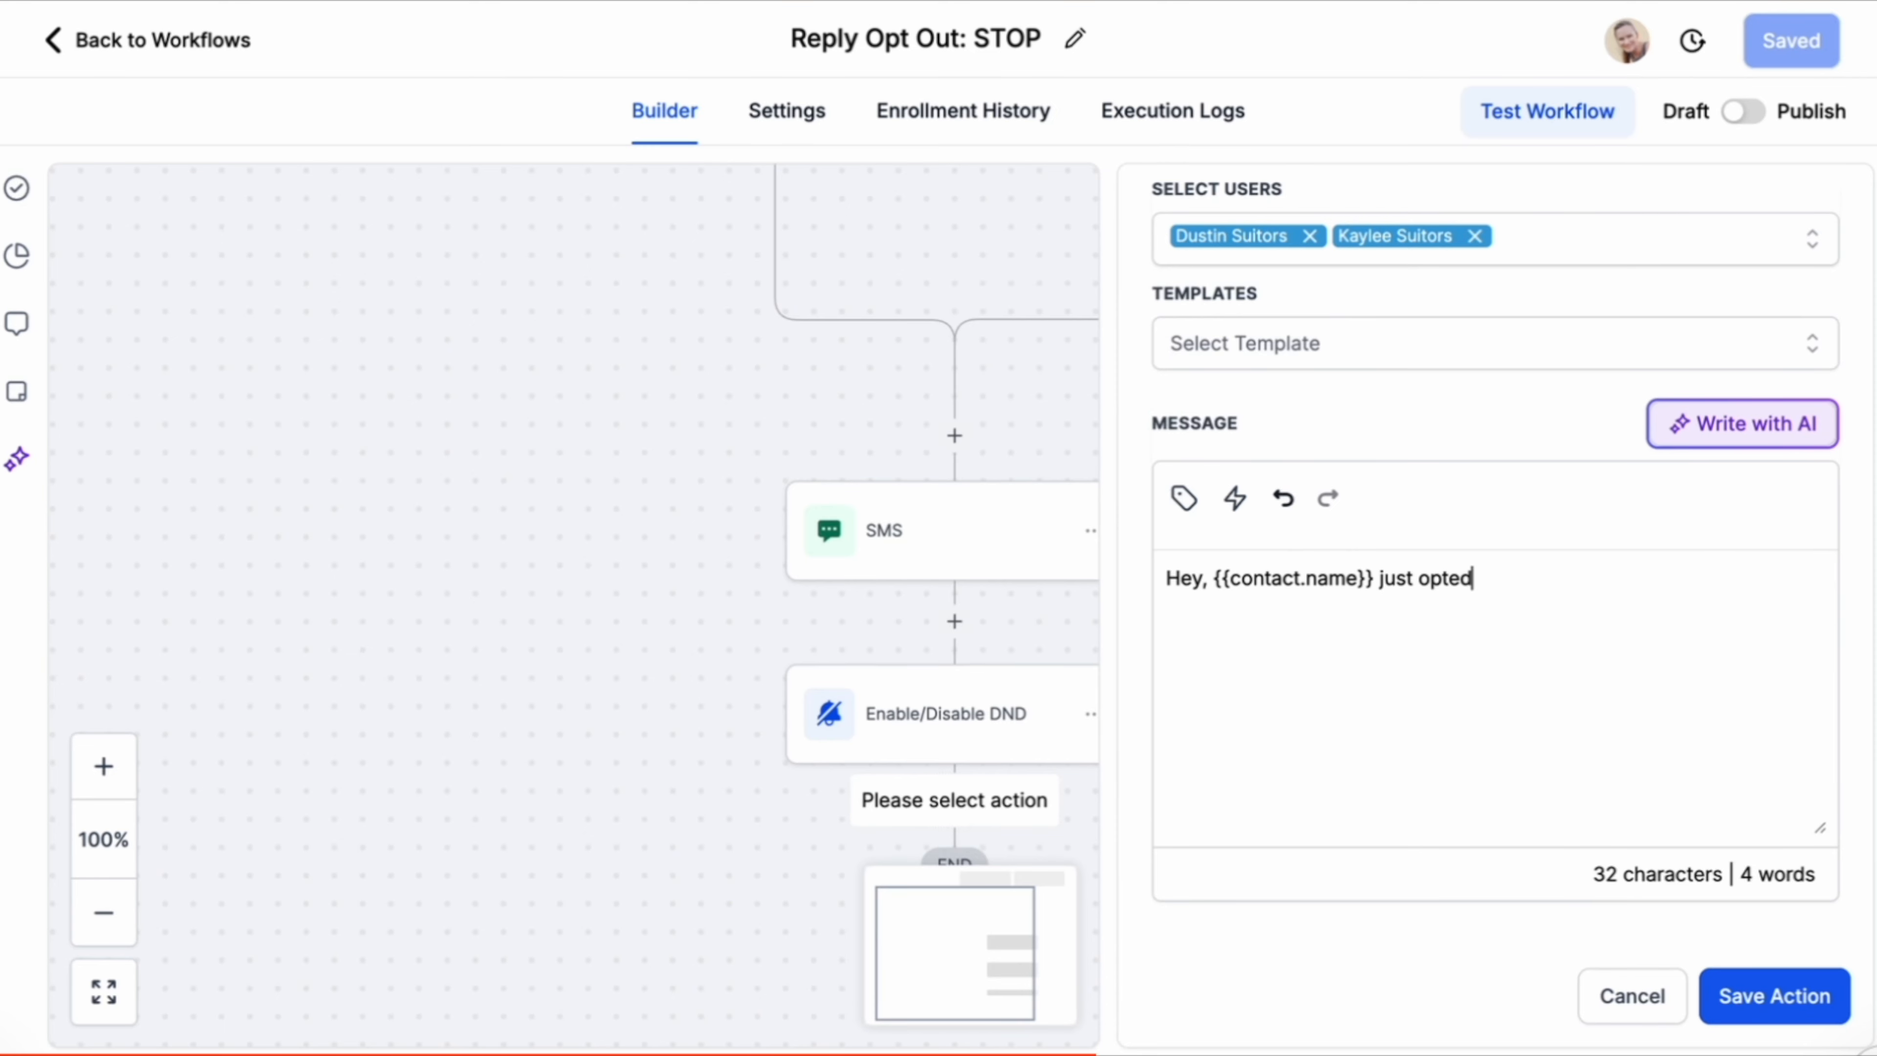
{"action": "type", "text": " out of Solus Roofing m"}
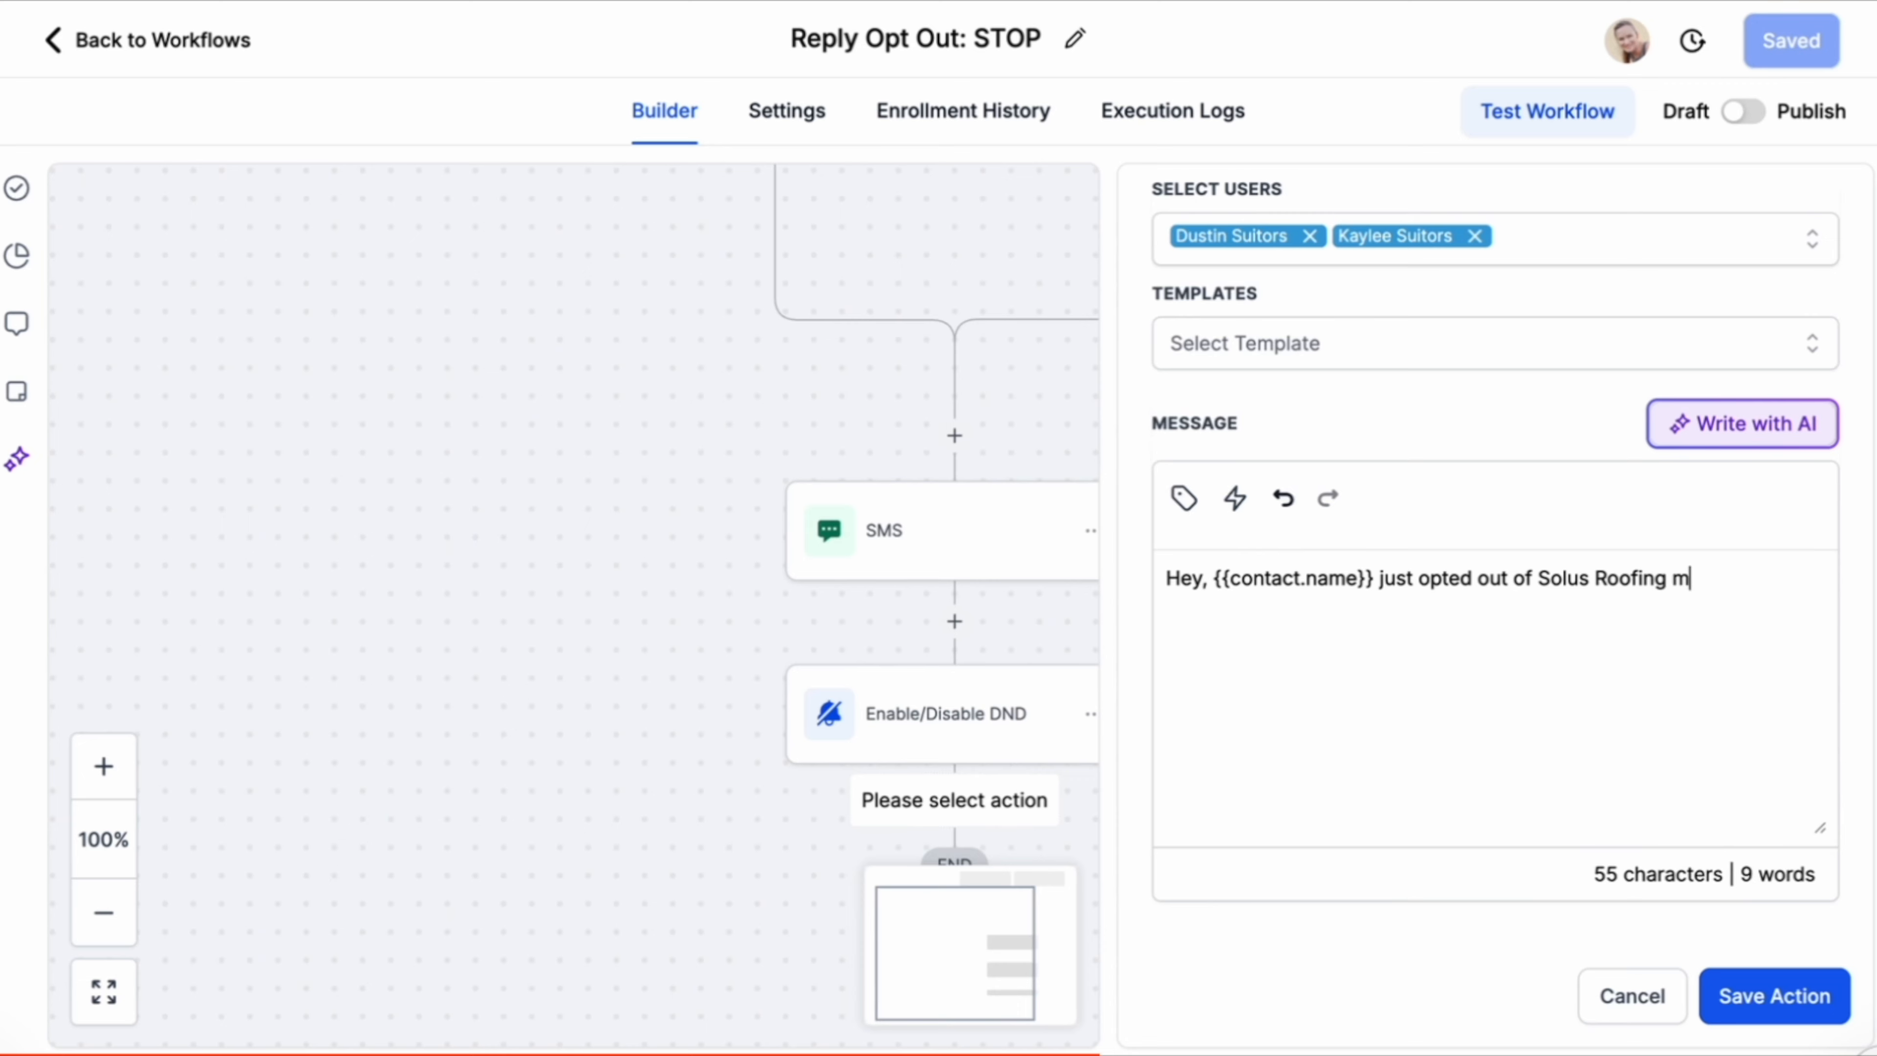
{"action": "type", "text": "essages. Just on their conversation tab to see what is going on."}
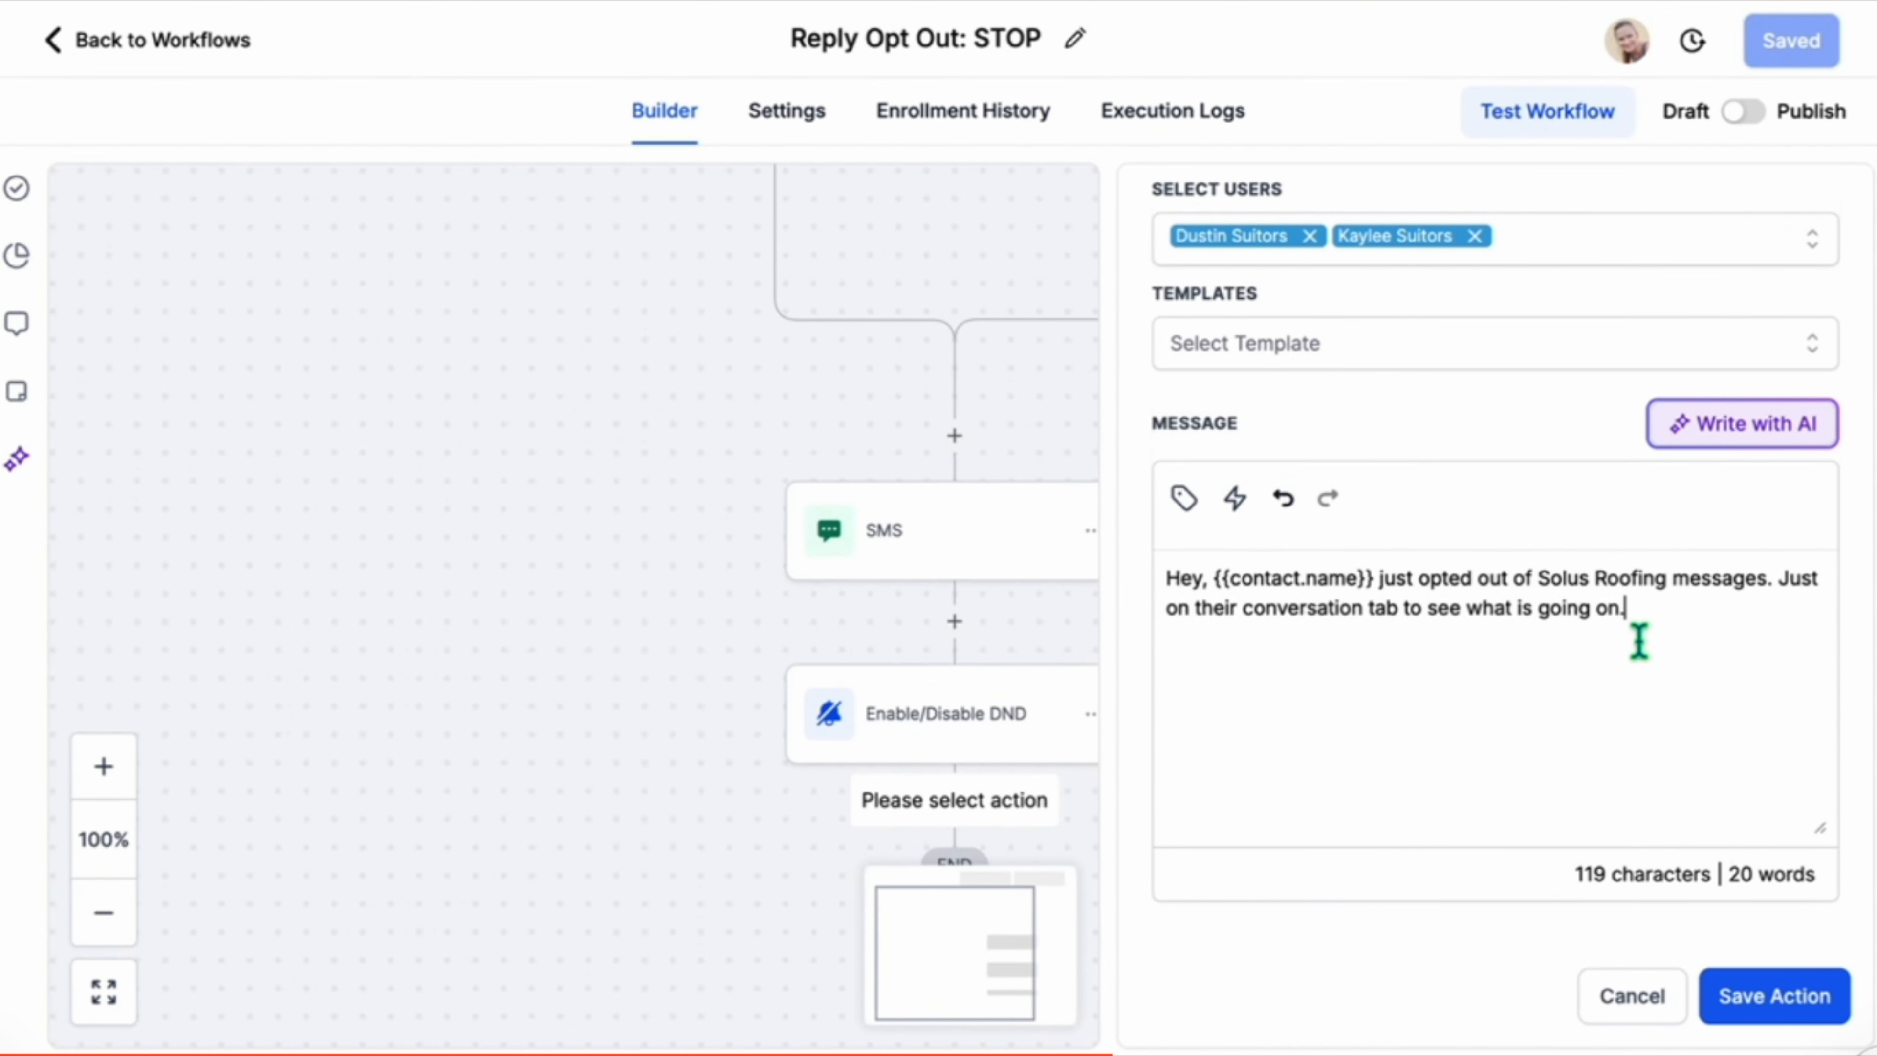
{"action": "left_click", "coordinate": [1787, 994]}
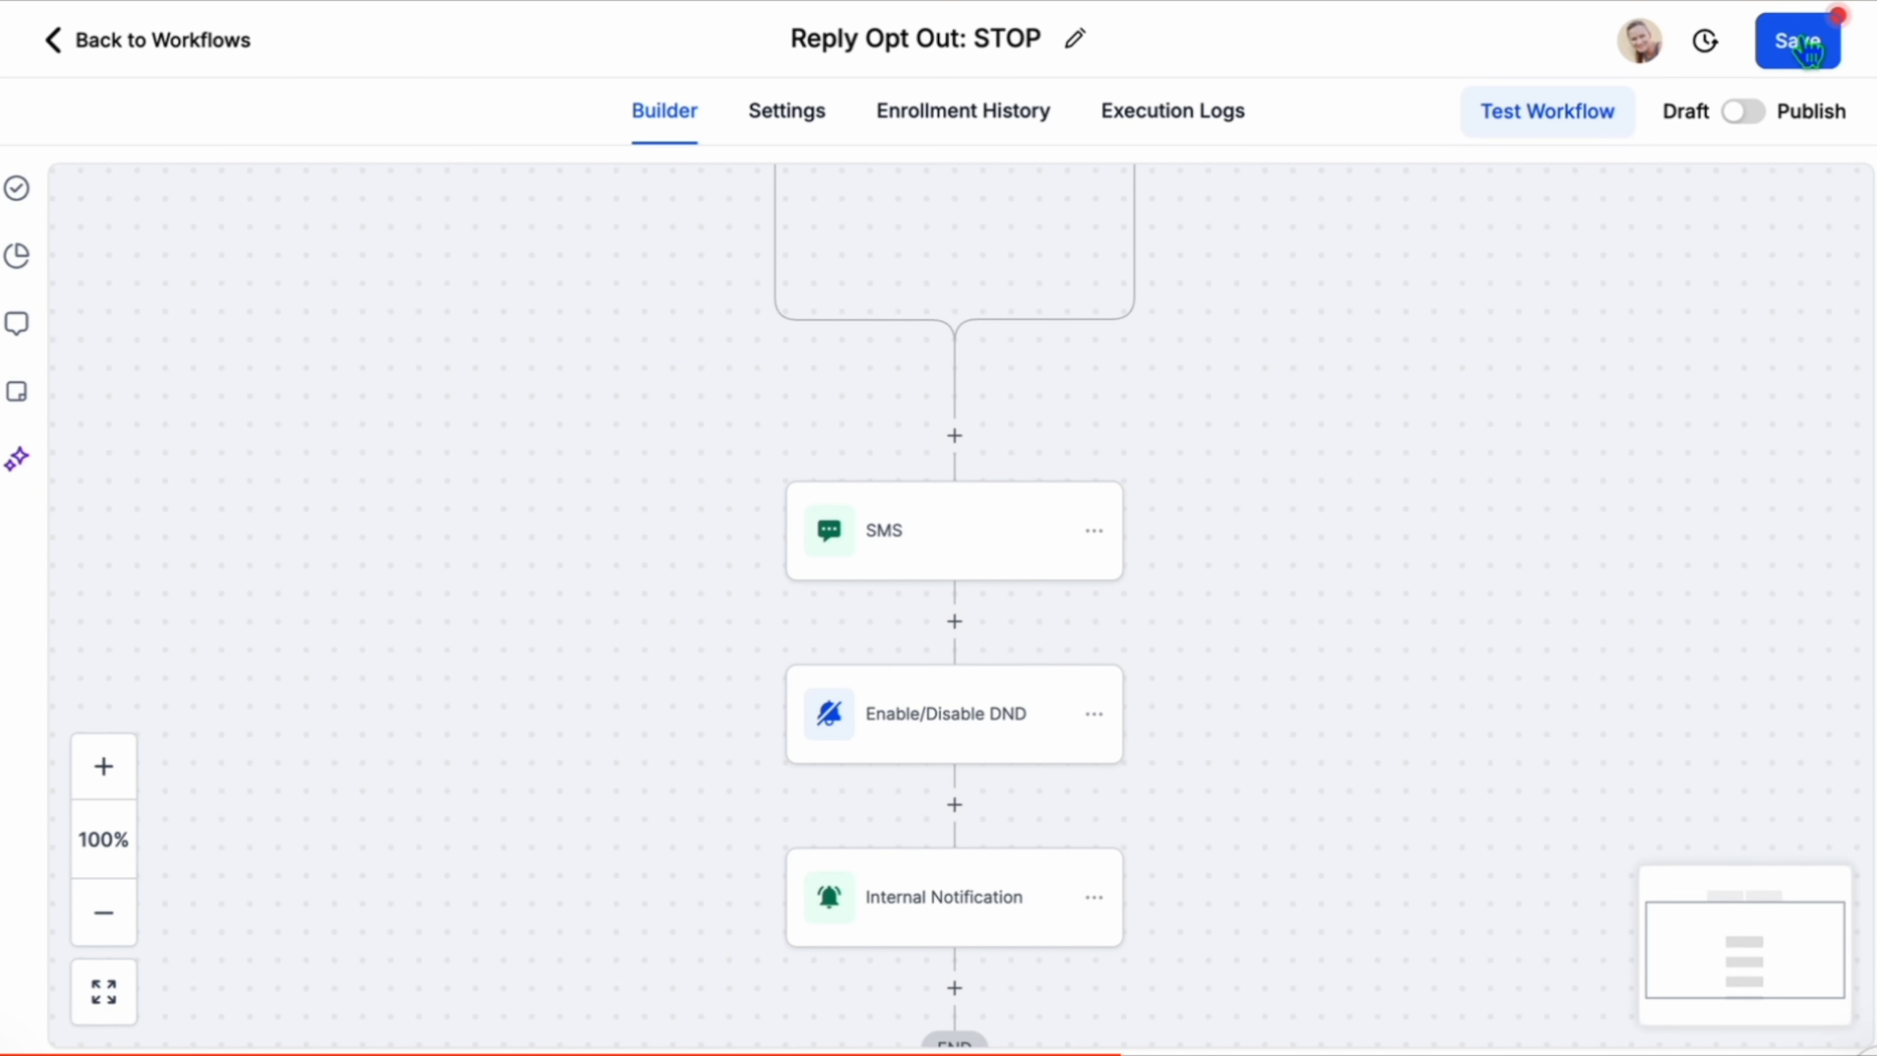
Save the workflow, re-save the Enable/Disable DND action, save the workflow again and return to the workflow list.
{"action": "left_click", "coordinate": [1803, 45]}
{"action": "left_click", "coordinate": [950, 699]}
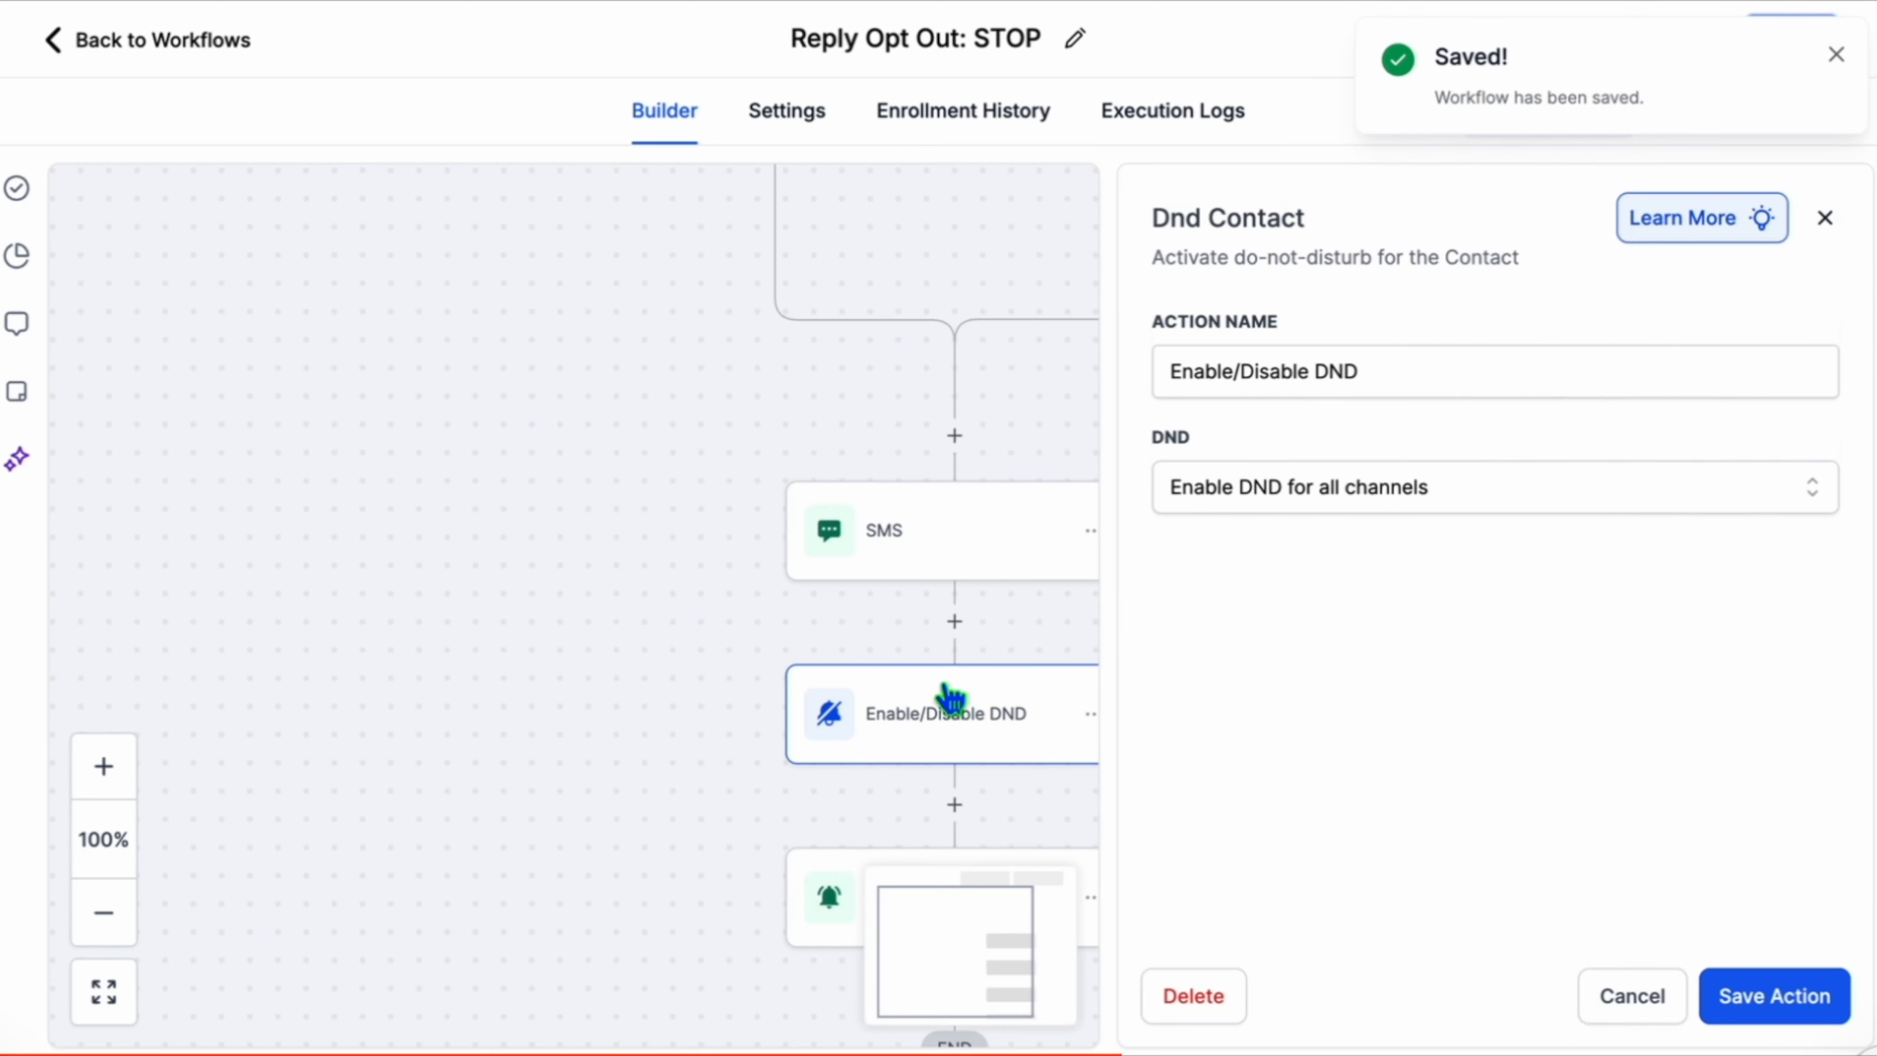
{"action": "left_click", "coordinate": [1778, 998]}
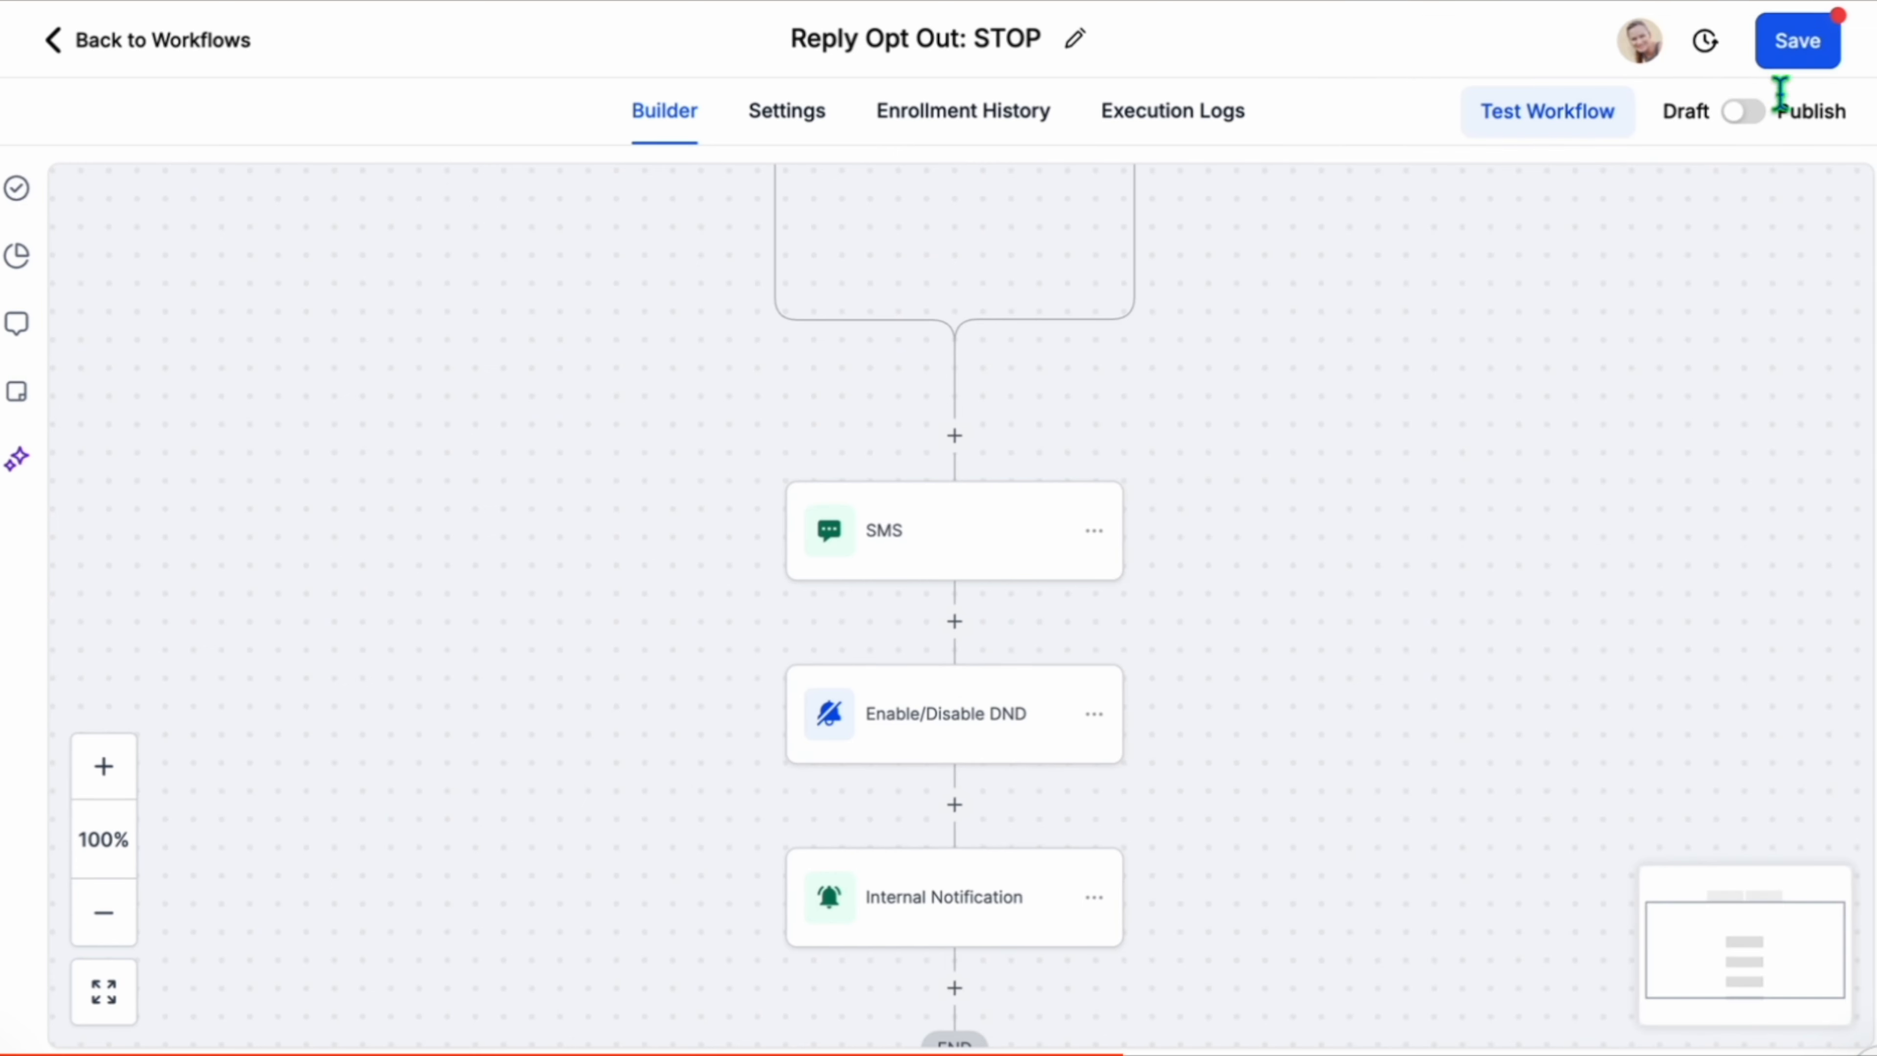
{"action": "left_click", "coordinate": [1788, 54]}
{"action": "left_click_drag", "start_coordinate": [1170, 182], "coordinate": [1164, 434]}
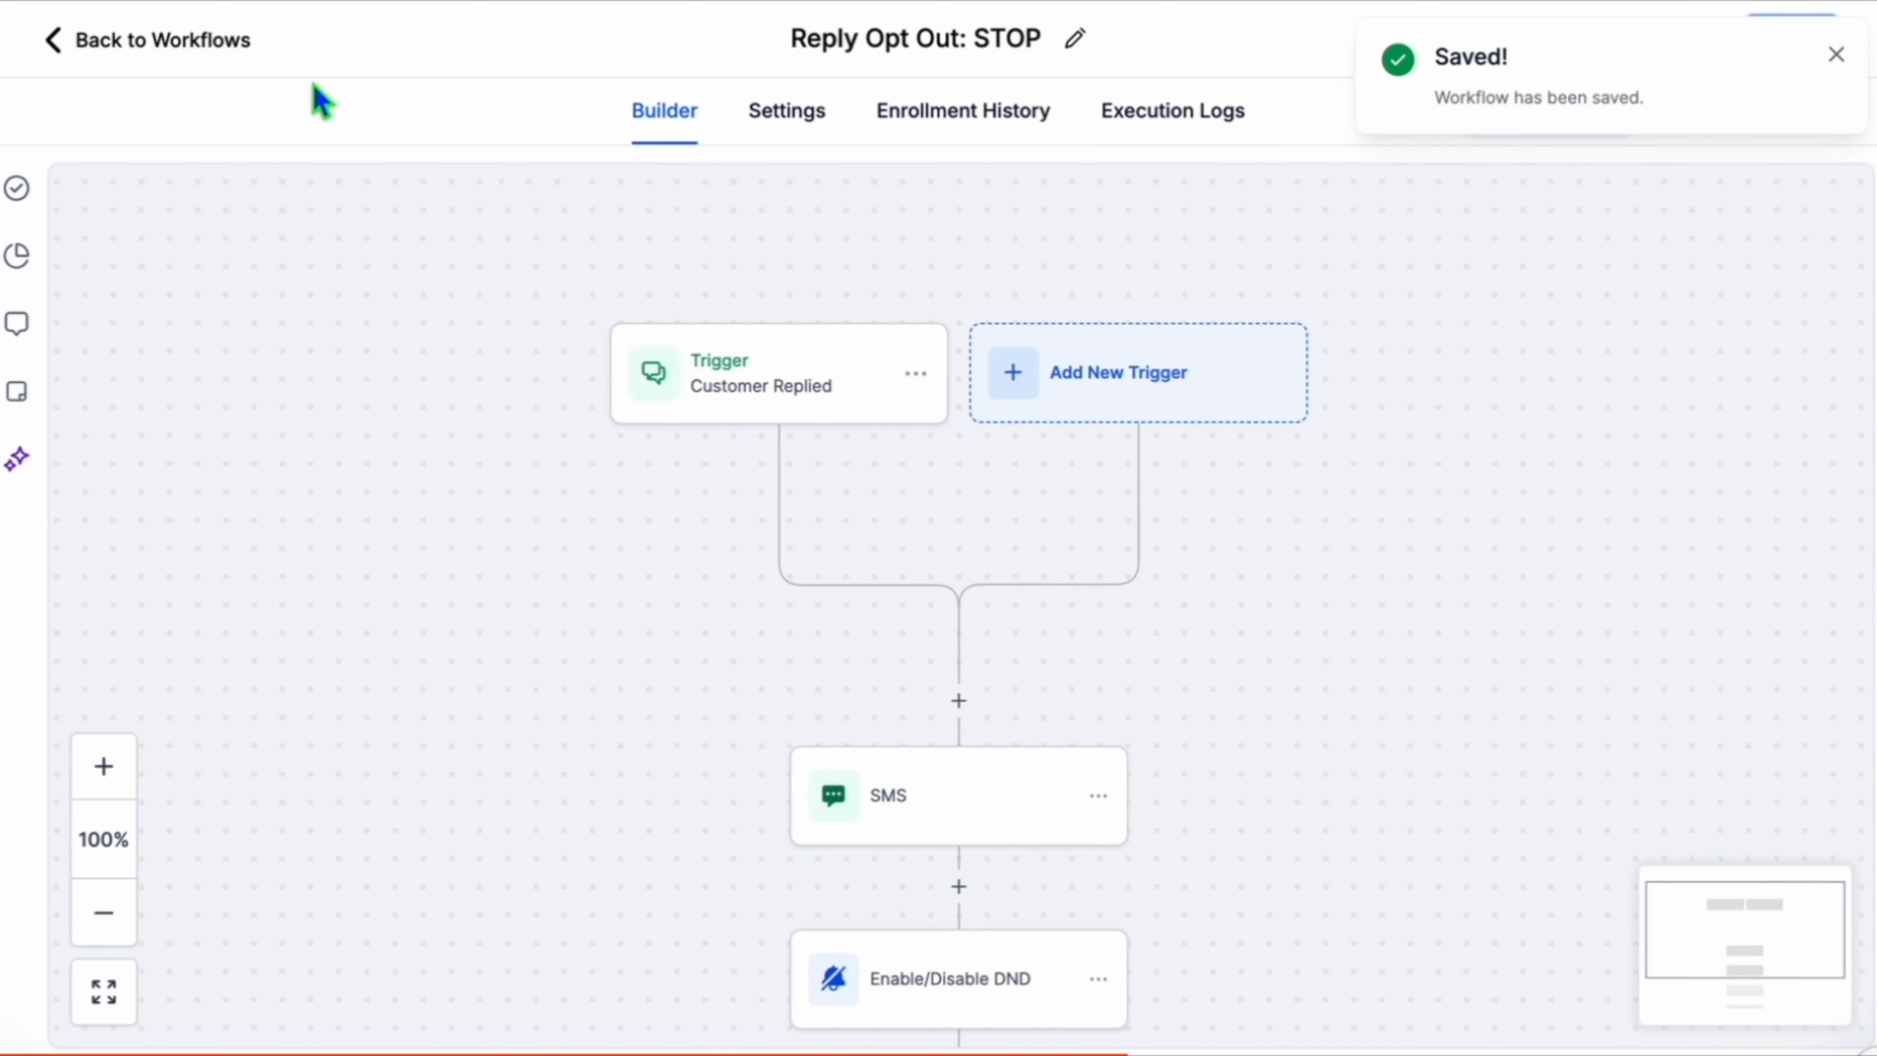
{"action": "left_click", "coordinate": [231, 49]}
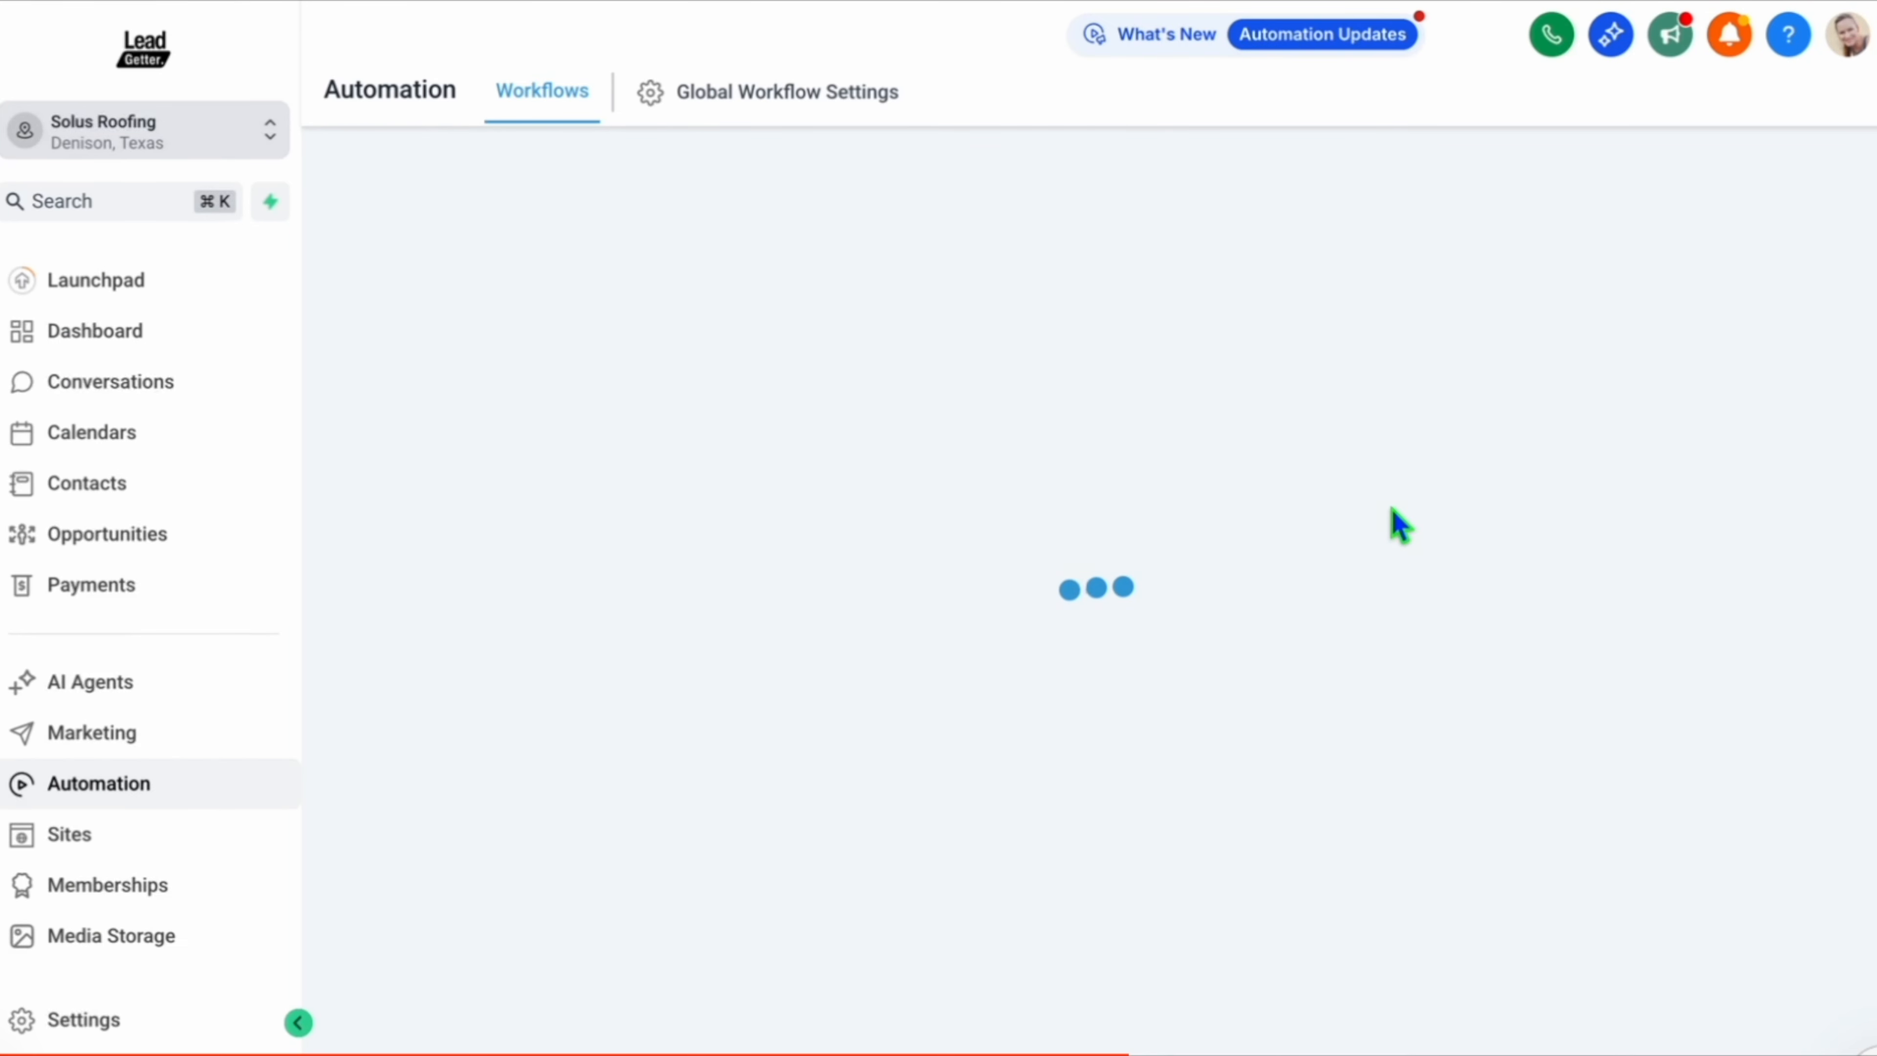
Create a new workflow from scratch and name it Reply HELP.
{"action": "left_click", "coordinate": [1746, 201]}
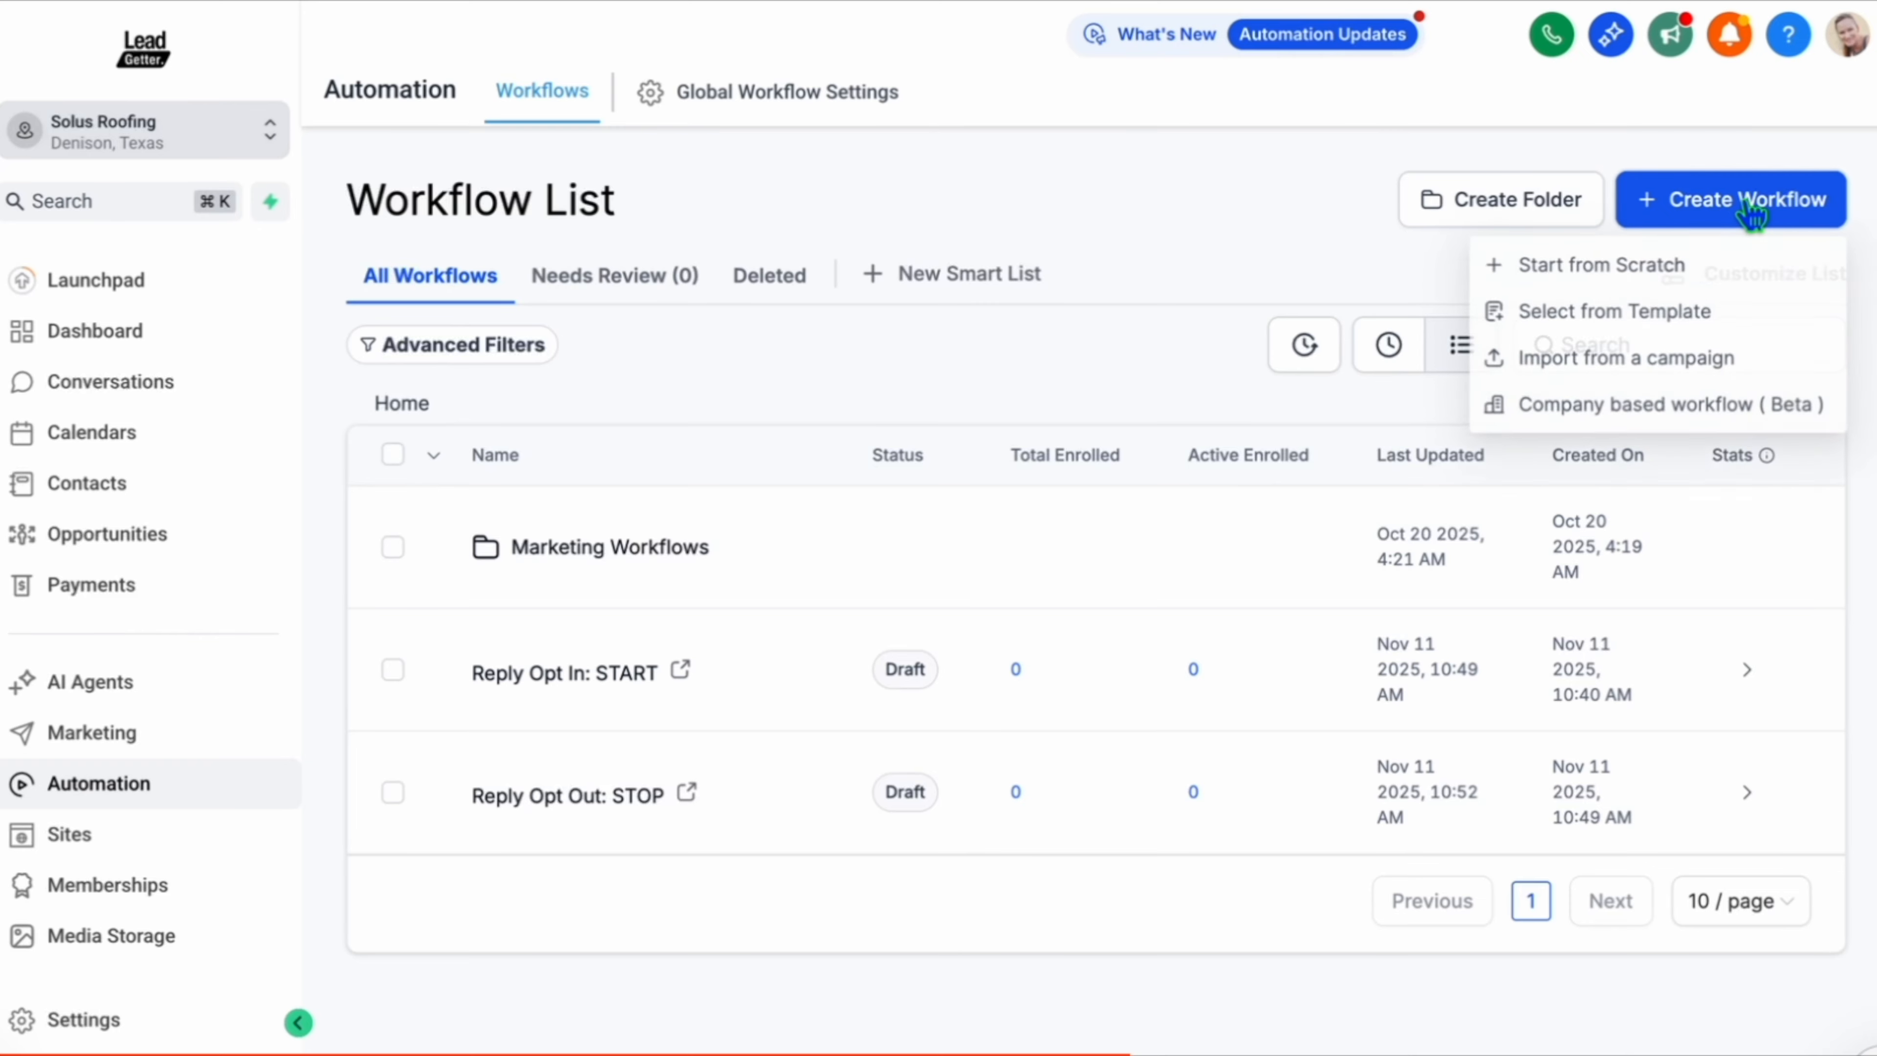
{"action": "left_click", "coordinate": [1614, 265]}
{"action": "type", "text": "Repl"}
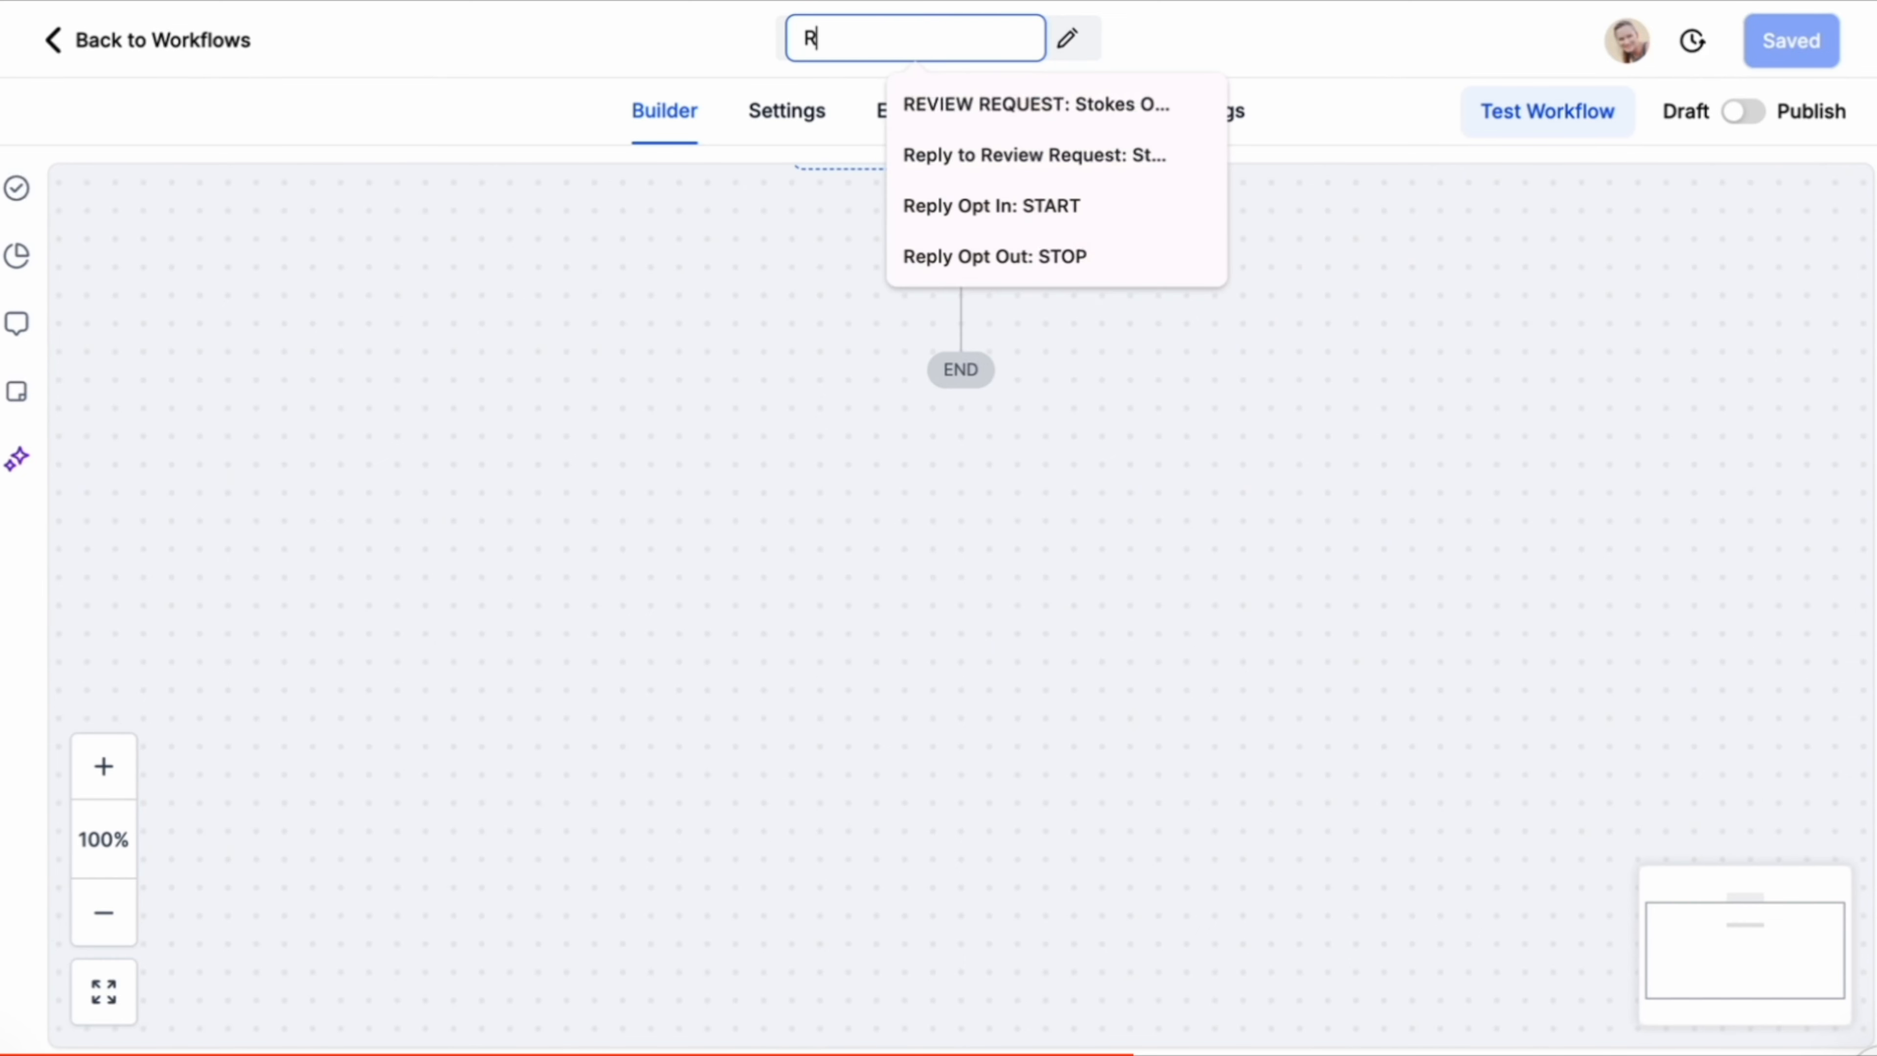
{"action": "type", "text": "y Help"}
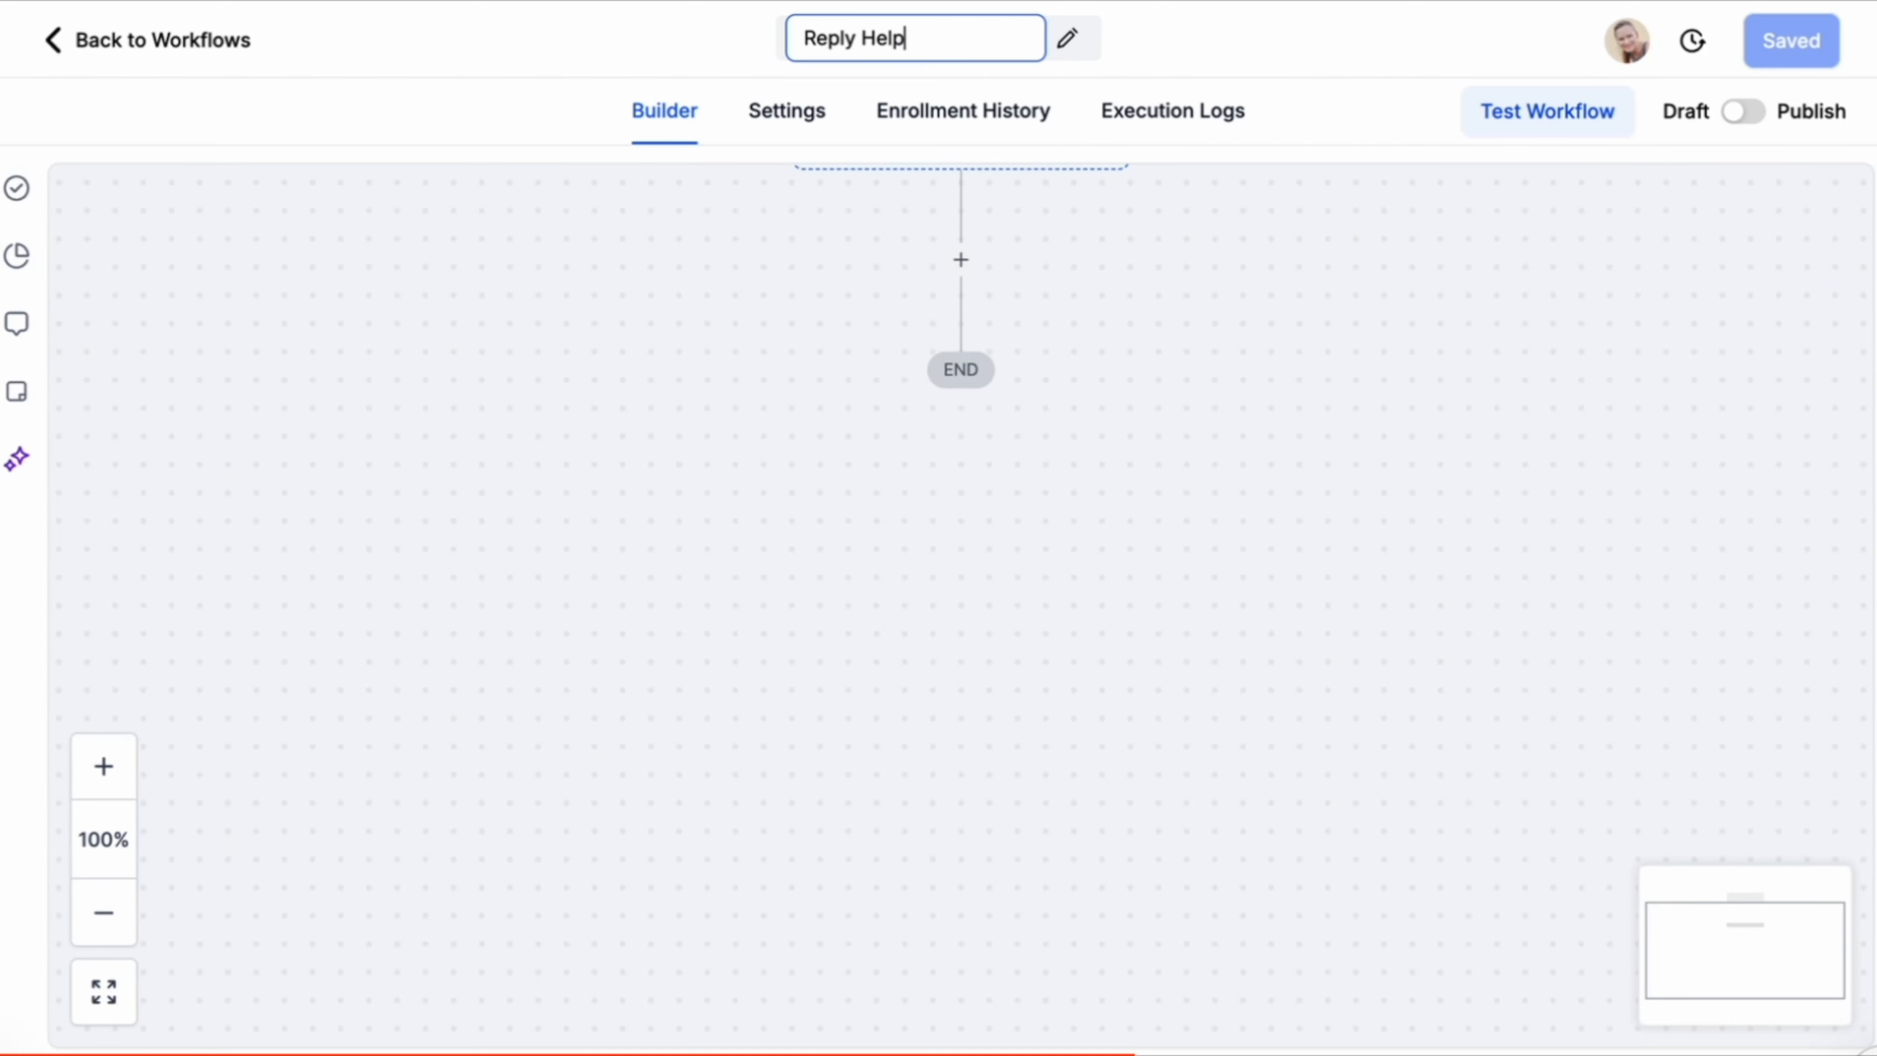
{"action": "key", "text": "BackSpace"}
{"action": "key", "text": "BackSpace"}
{"action": "key", "text": "BackSpace"}
{"action": "type", "text": "ELP"}
Add a Customer Replied trigger with a Contains phrase filter for the help keyword and save the trigger.
{"action": "left_click", "coordinate": [1117, 258]}
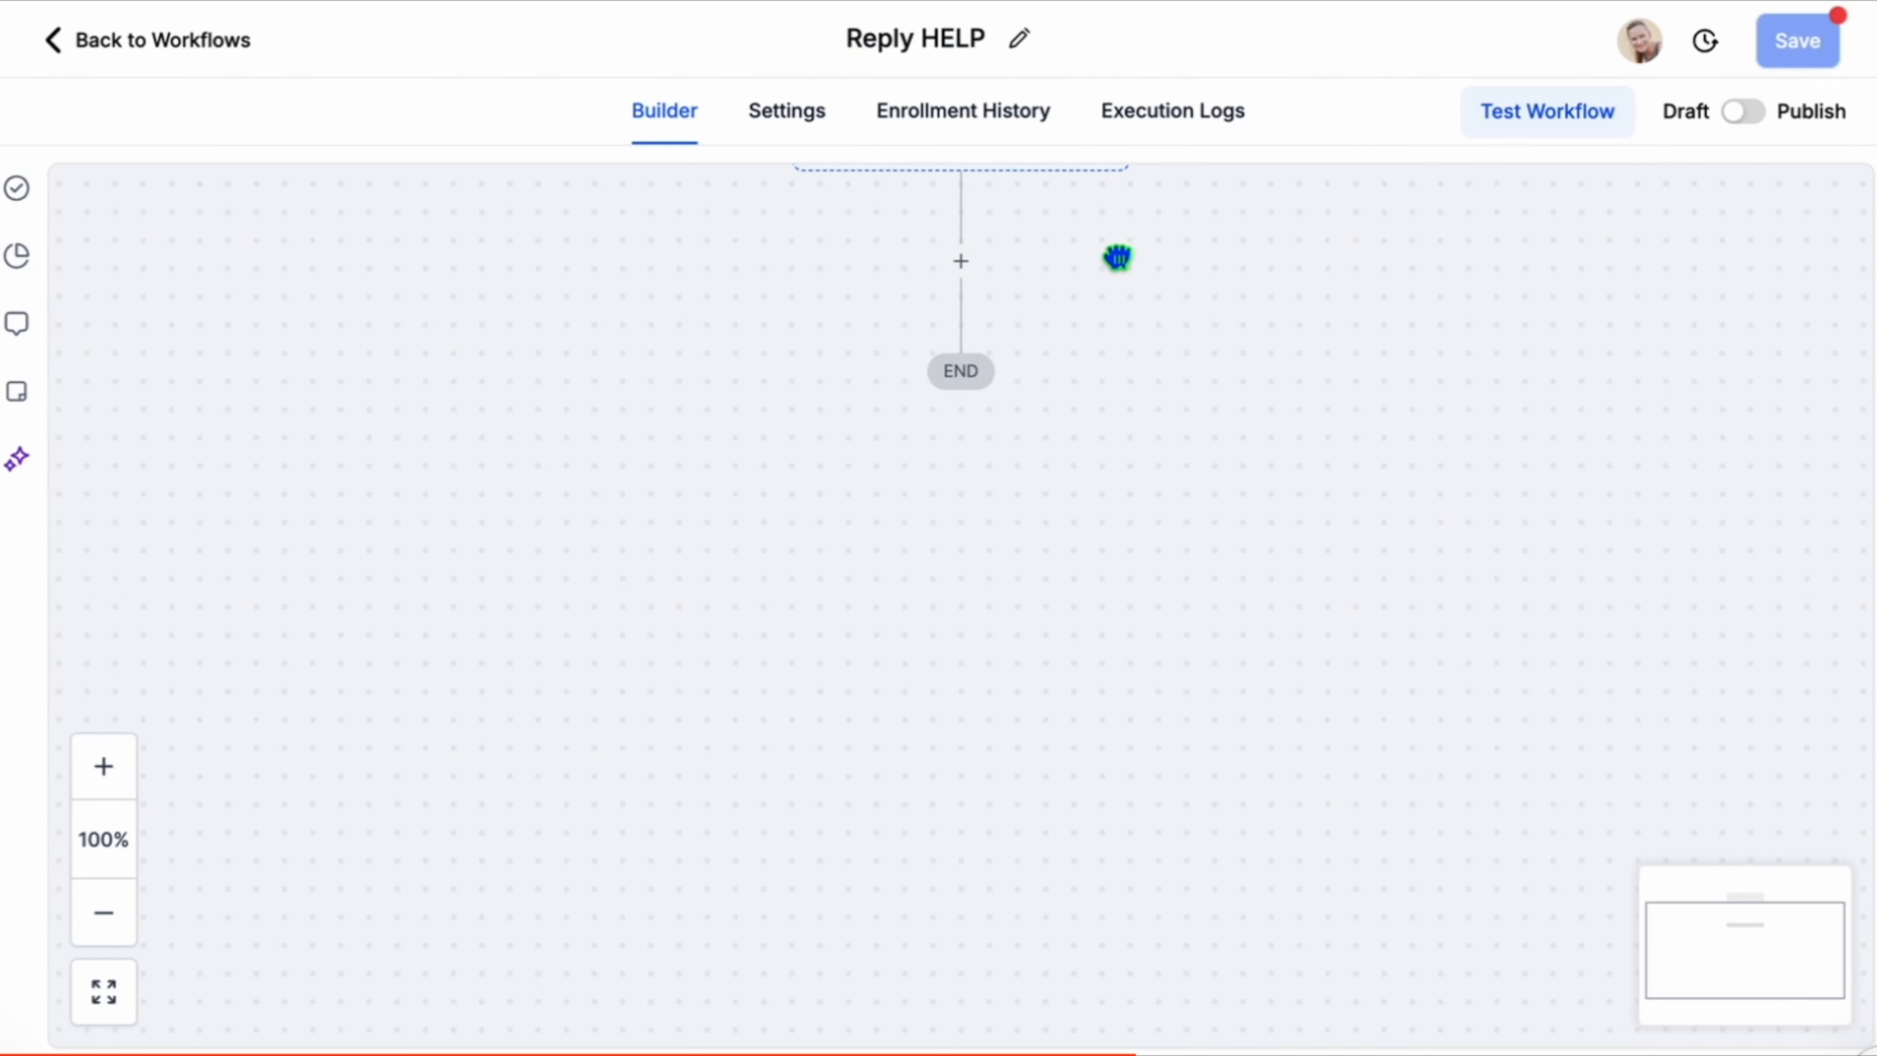
{"action": "scroll", "coordinate": [1117, 257], "scroll_direction": "up", "scroll_amount": 2}
{"action": "left_click", "coordinate": [934, 255]}
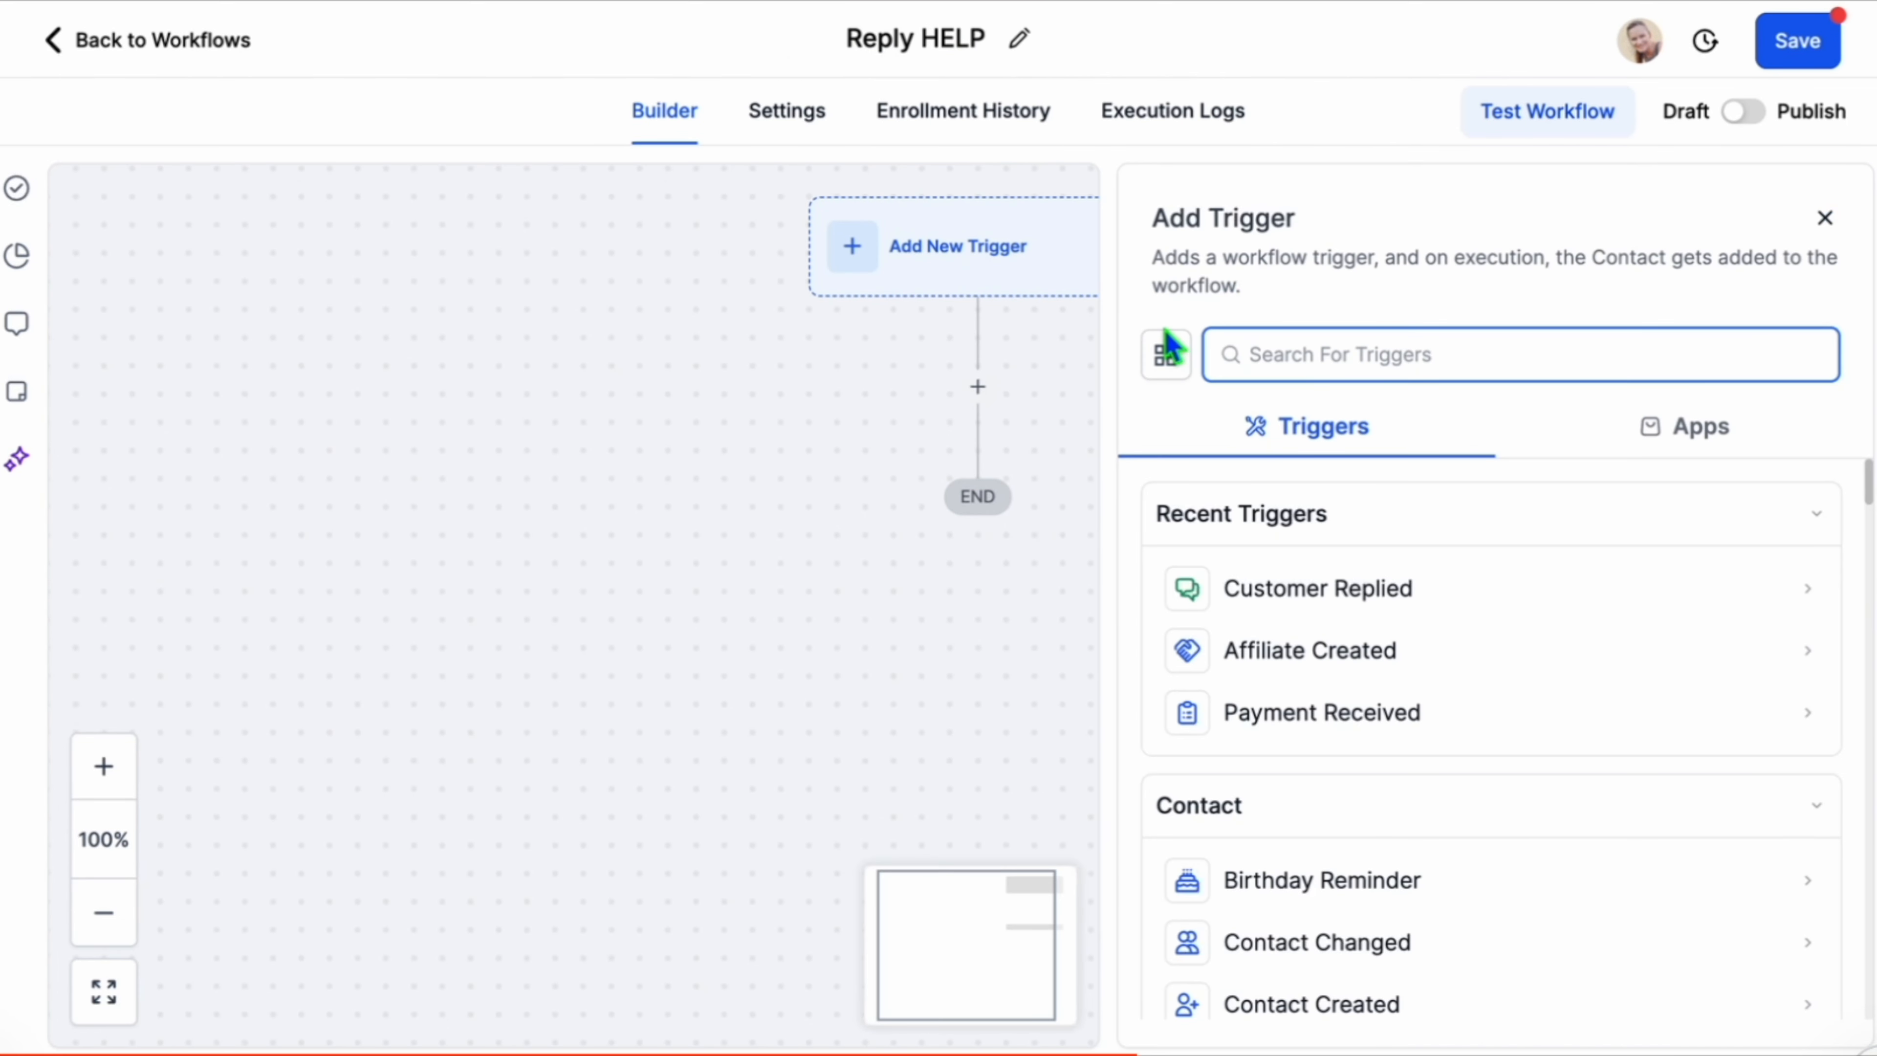
{"action": "type", "text": "customer"}
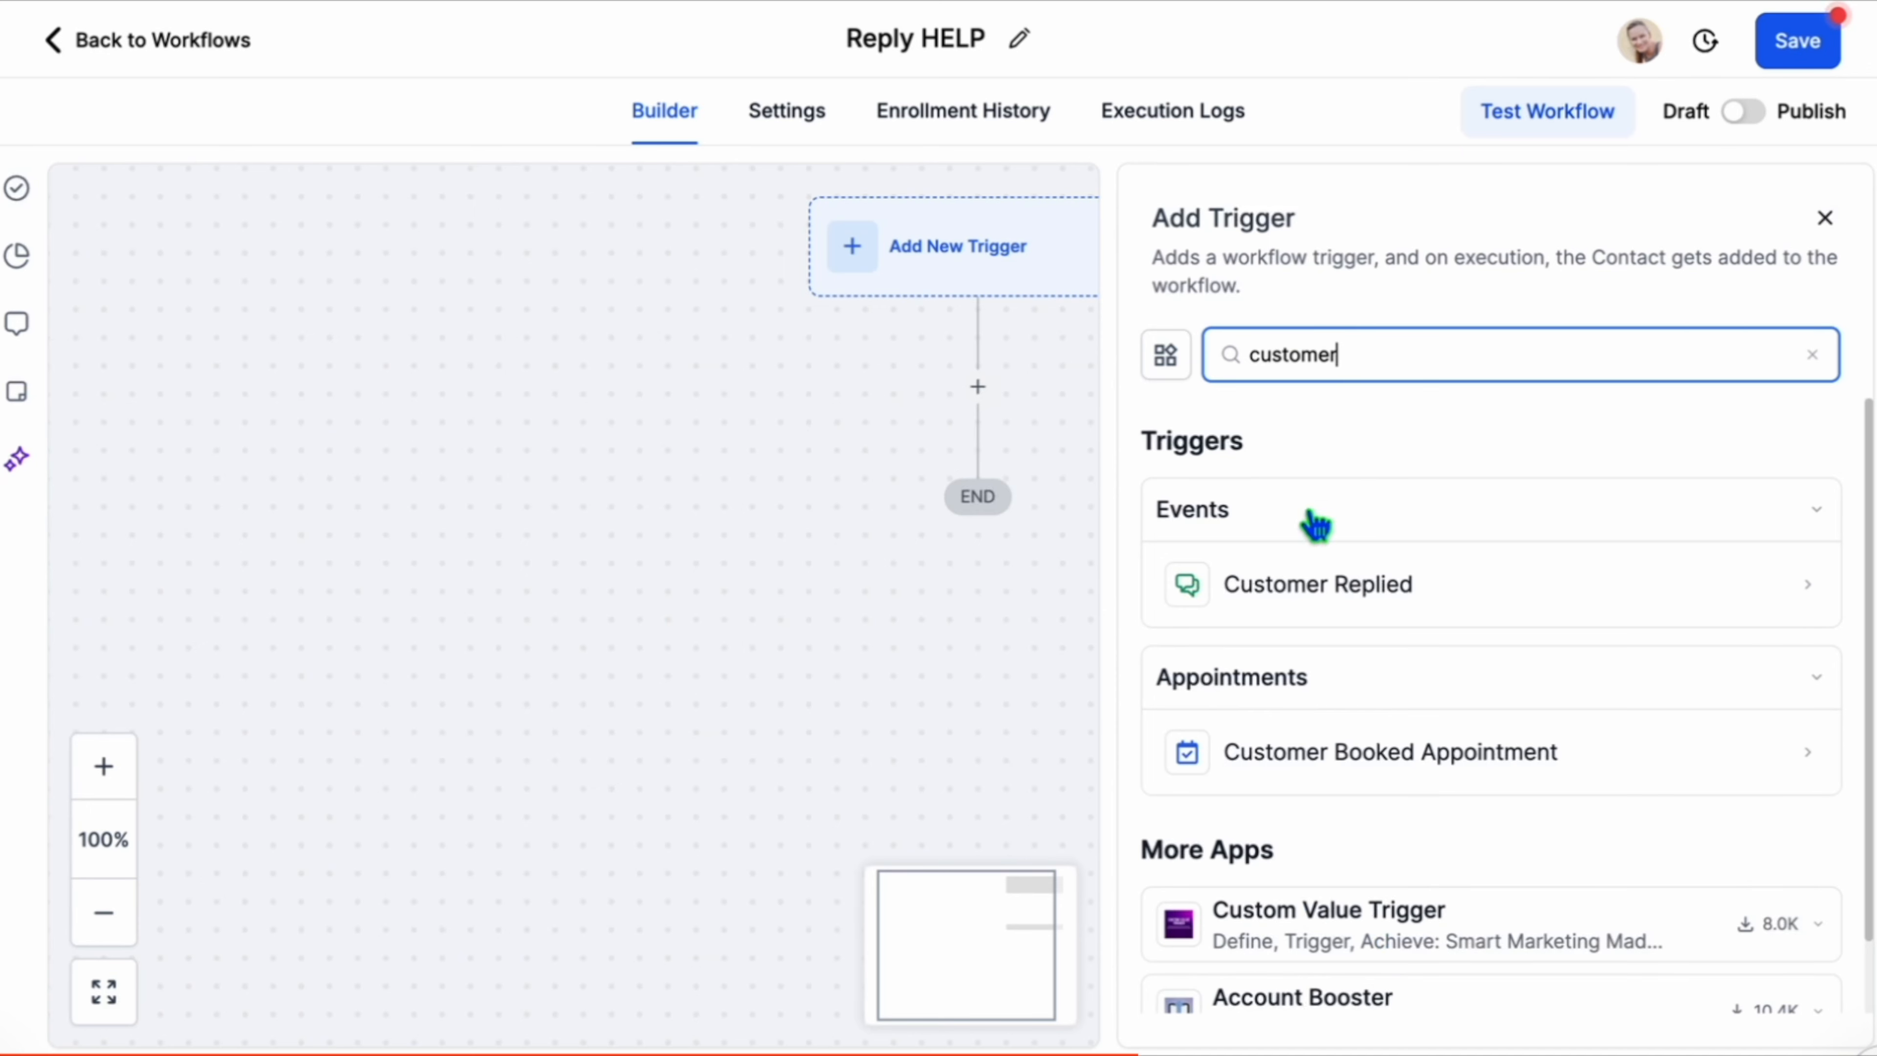
{"action": "left_click", "coordinate": [1344, 589]}
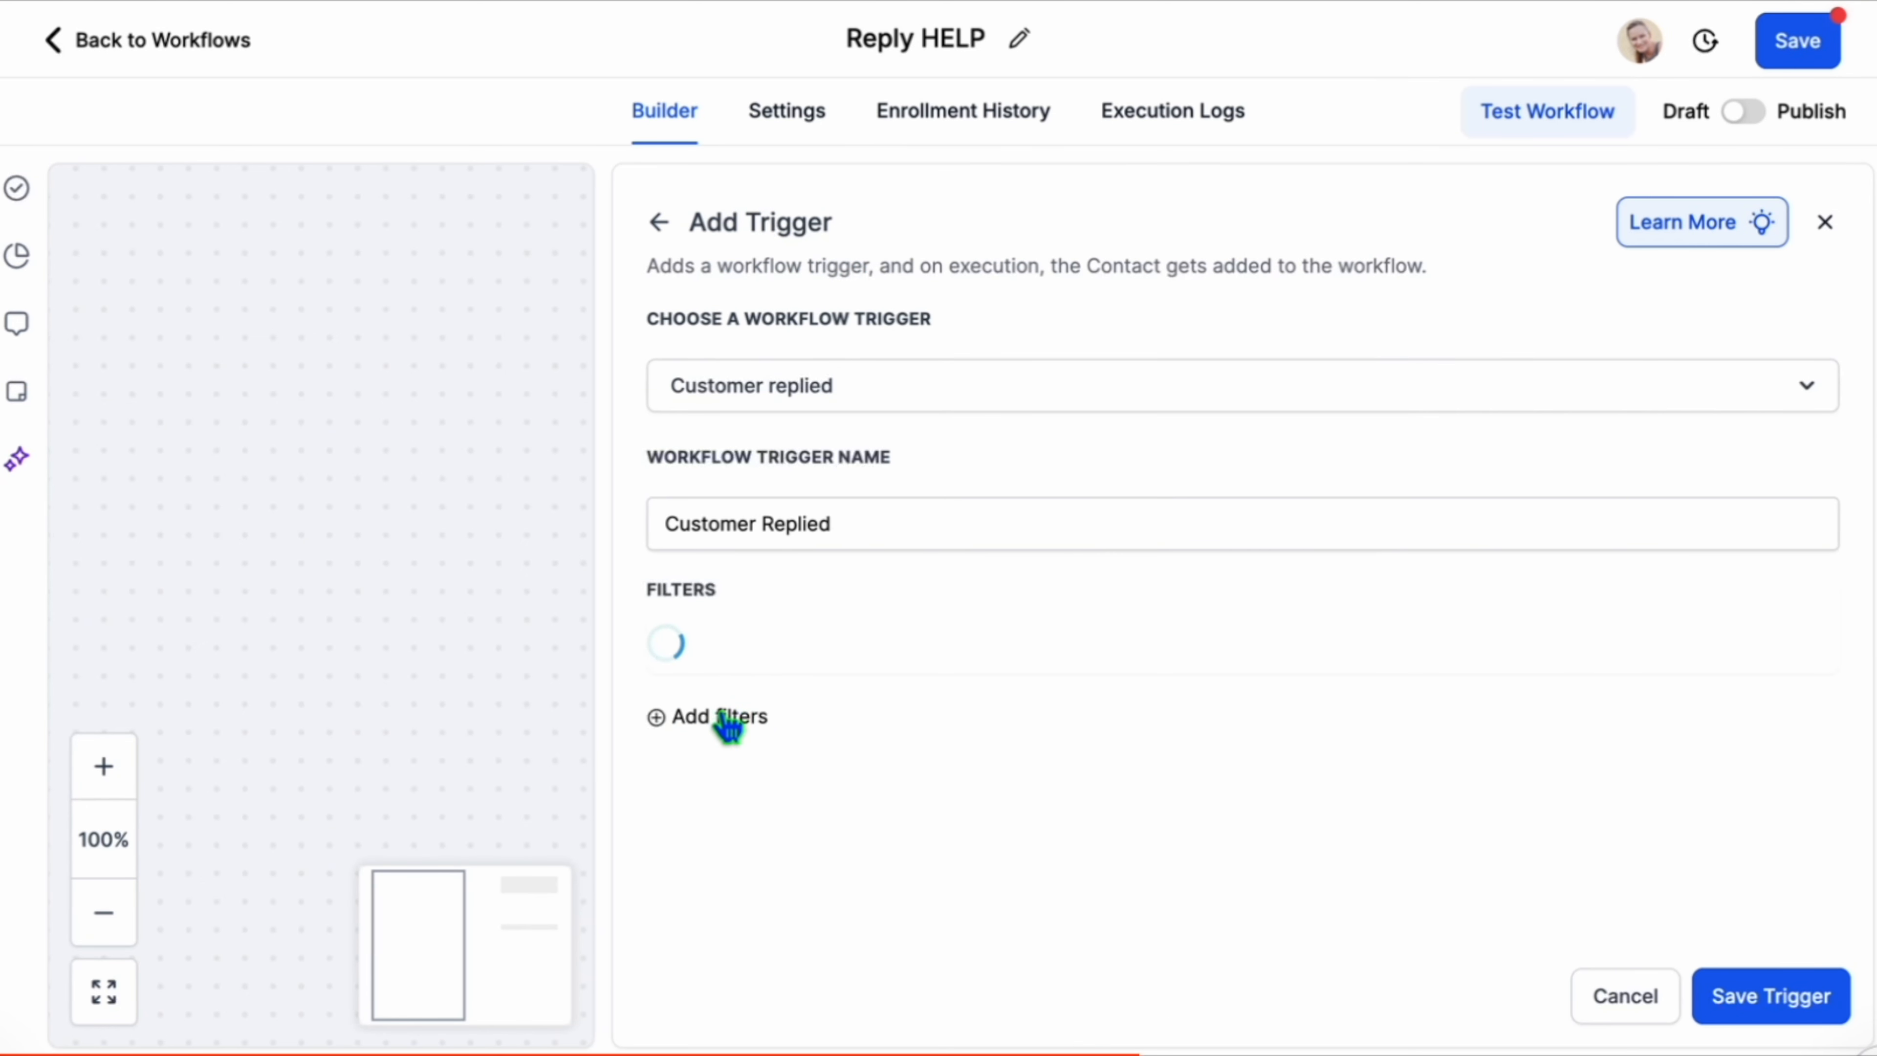
{"action": "left_click", "coordinate": [735, 664]}
{"action": "left_click", "coordinate": [735, 844]}
{"action": "left_click", "coordinate": [1346, 655]}
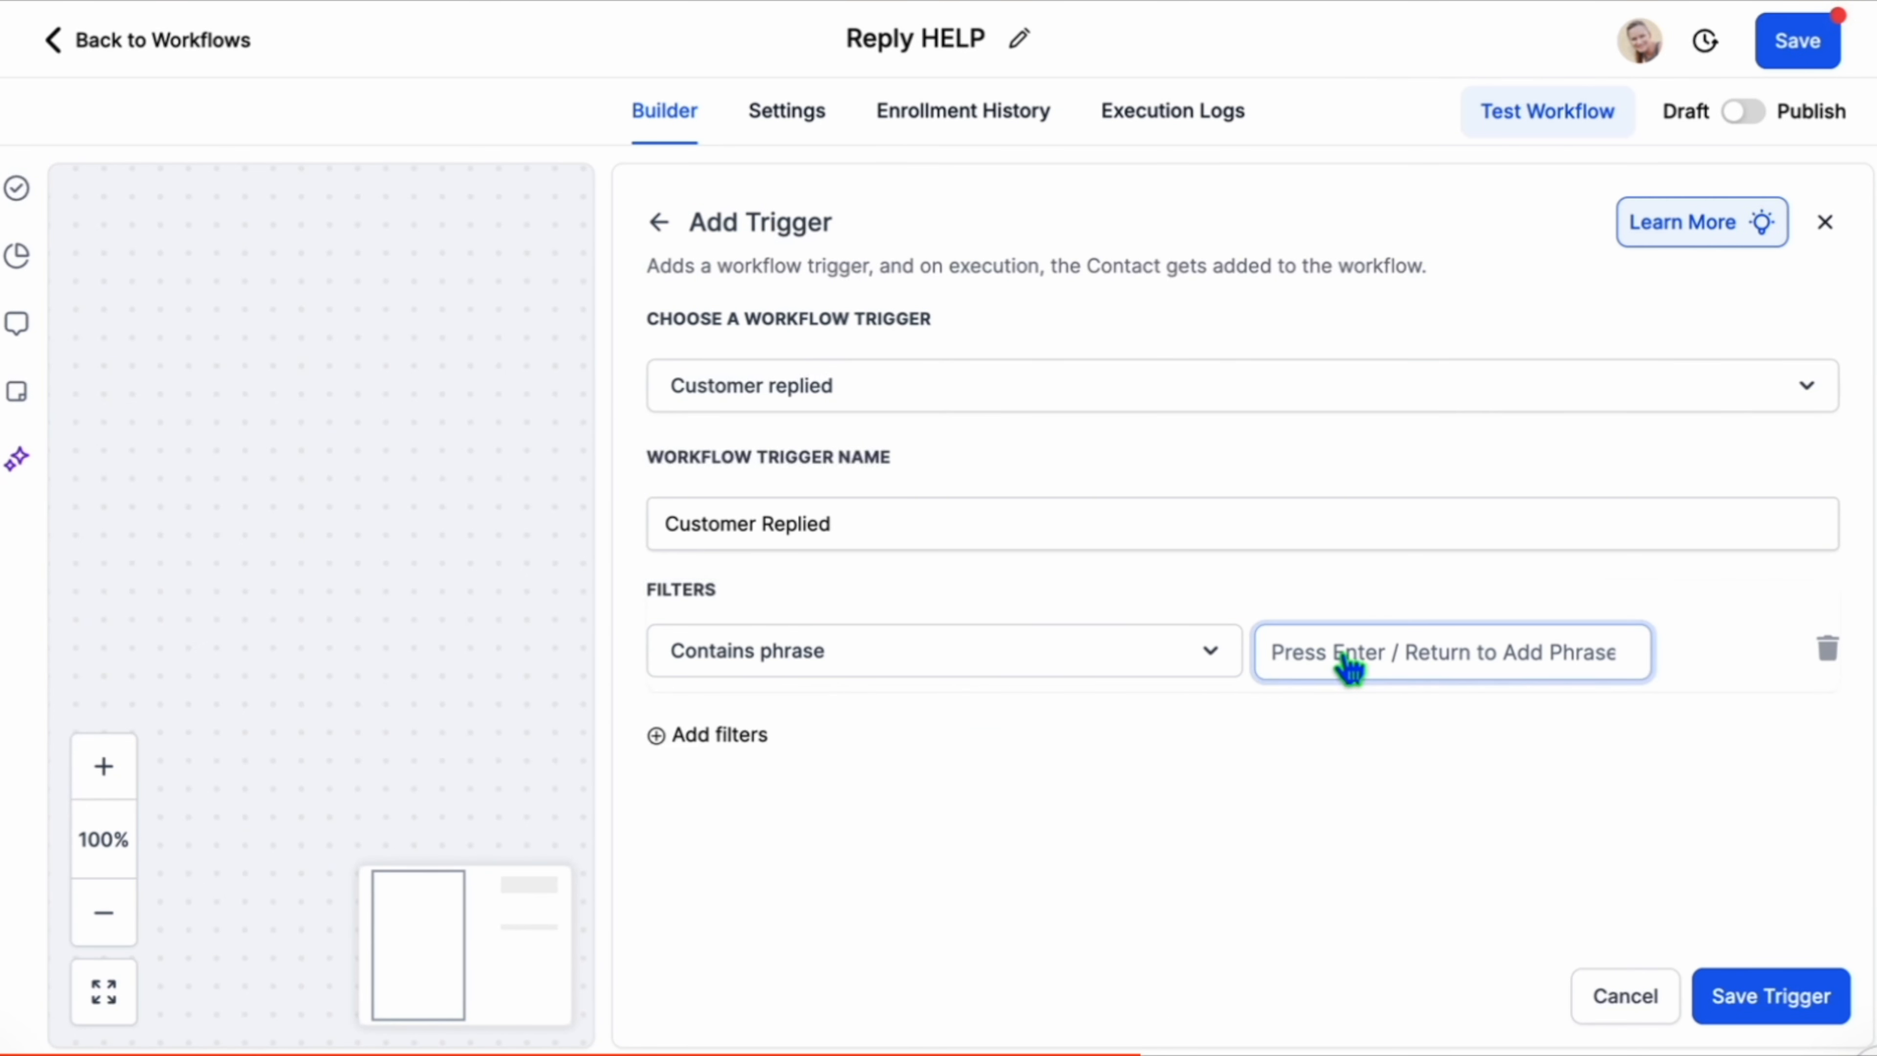
{"action": "type", "text": "HELP"}
{"action": "left_click", "coordinate": [1788, 1000]}
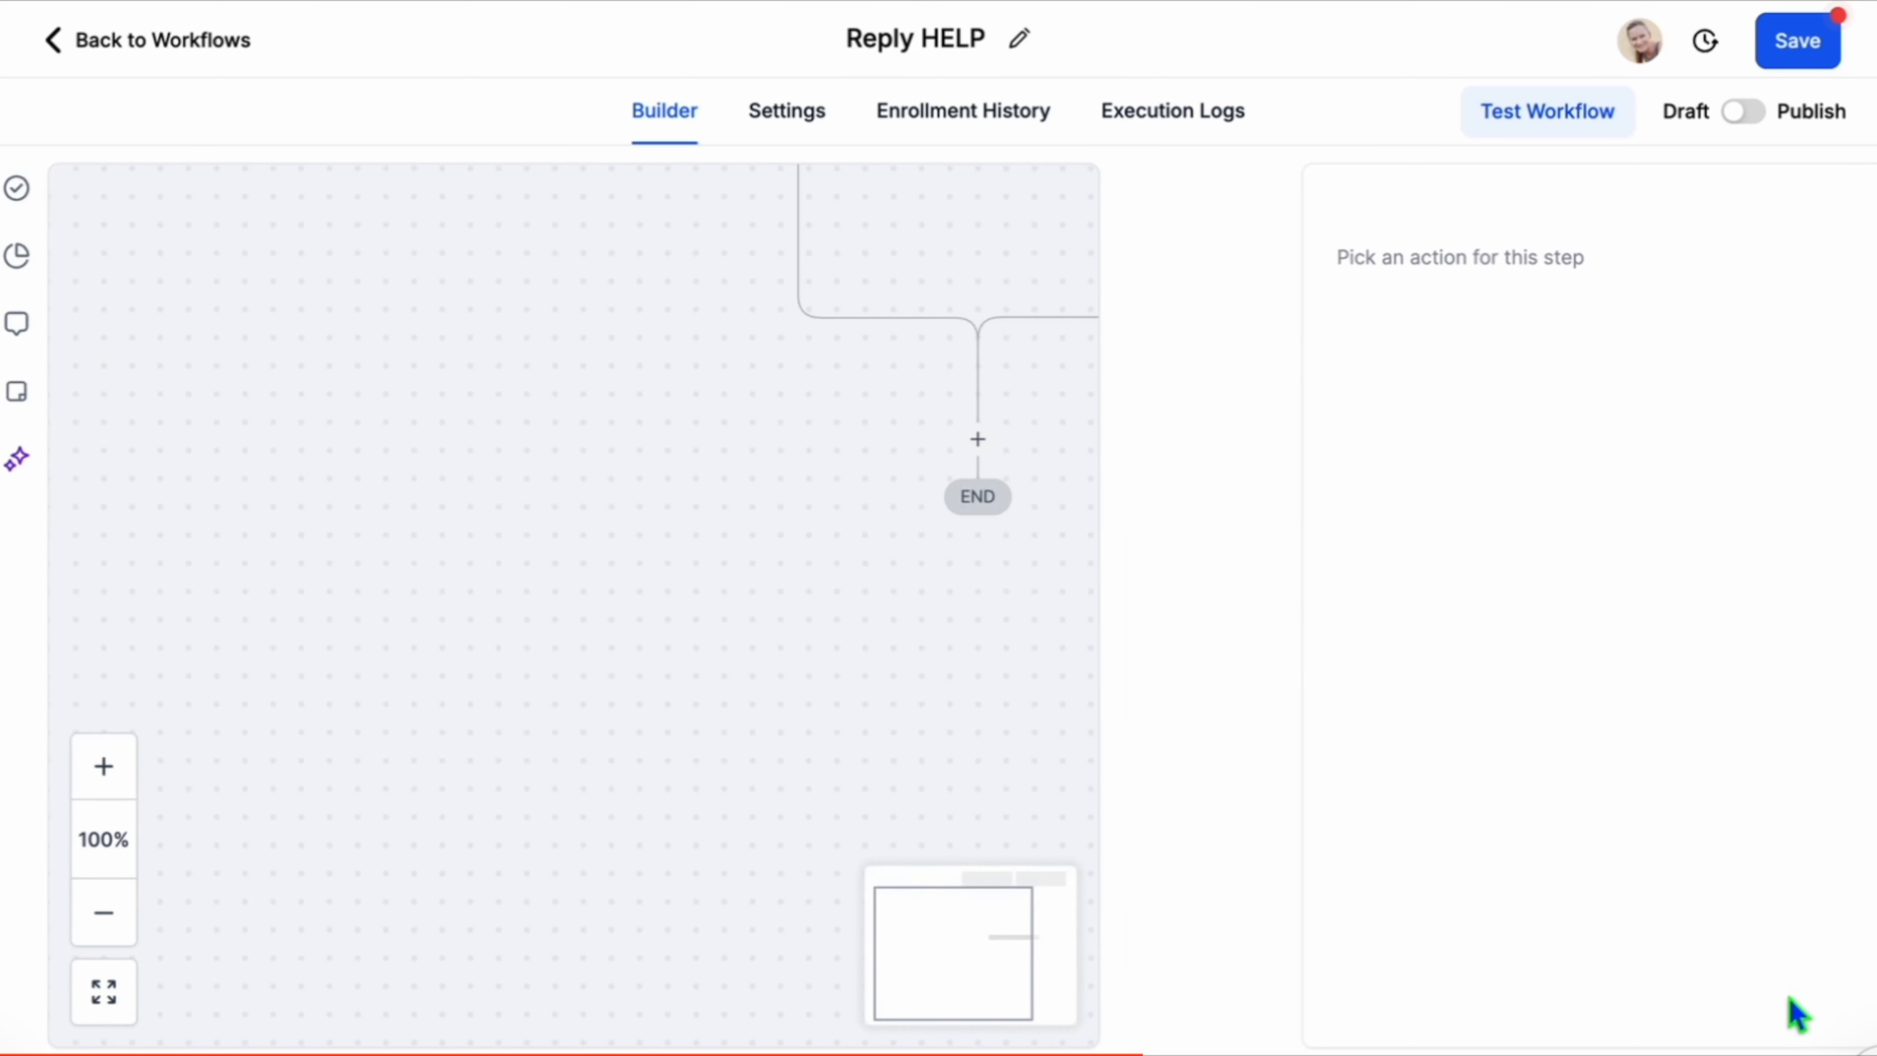
Add a Send SMS action with the message "Hey {{contact.first_name}}, what can we help you with today?", save it and the workflow.
{"action": "left_click", "coordinate": [978, 440]}
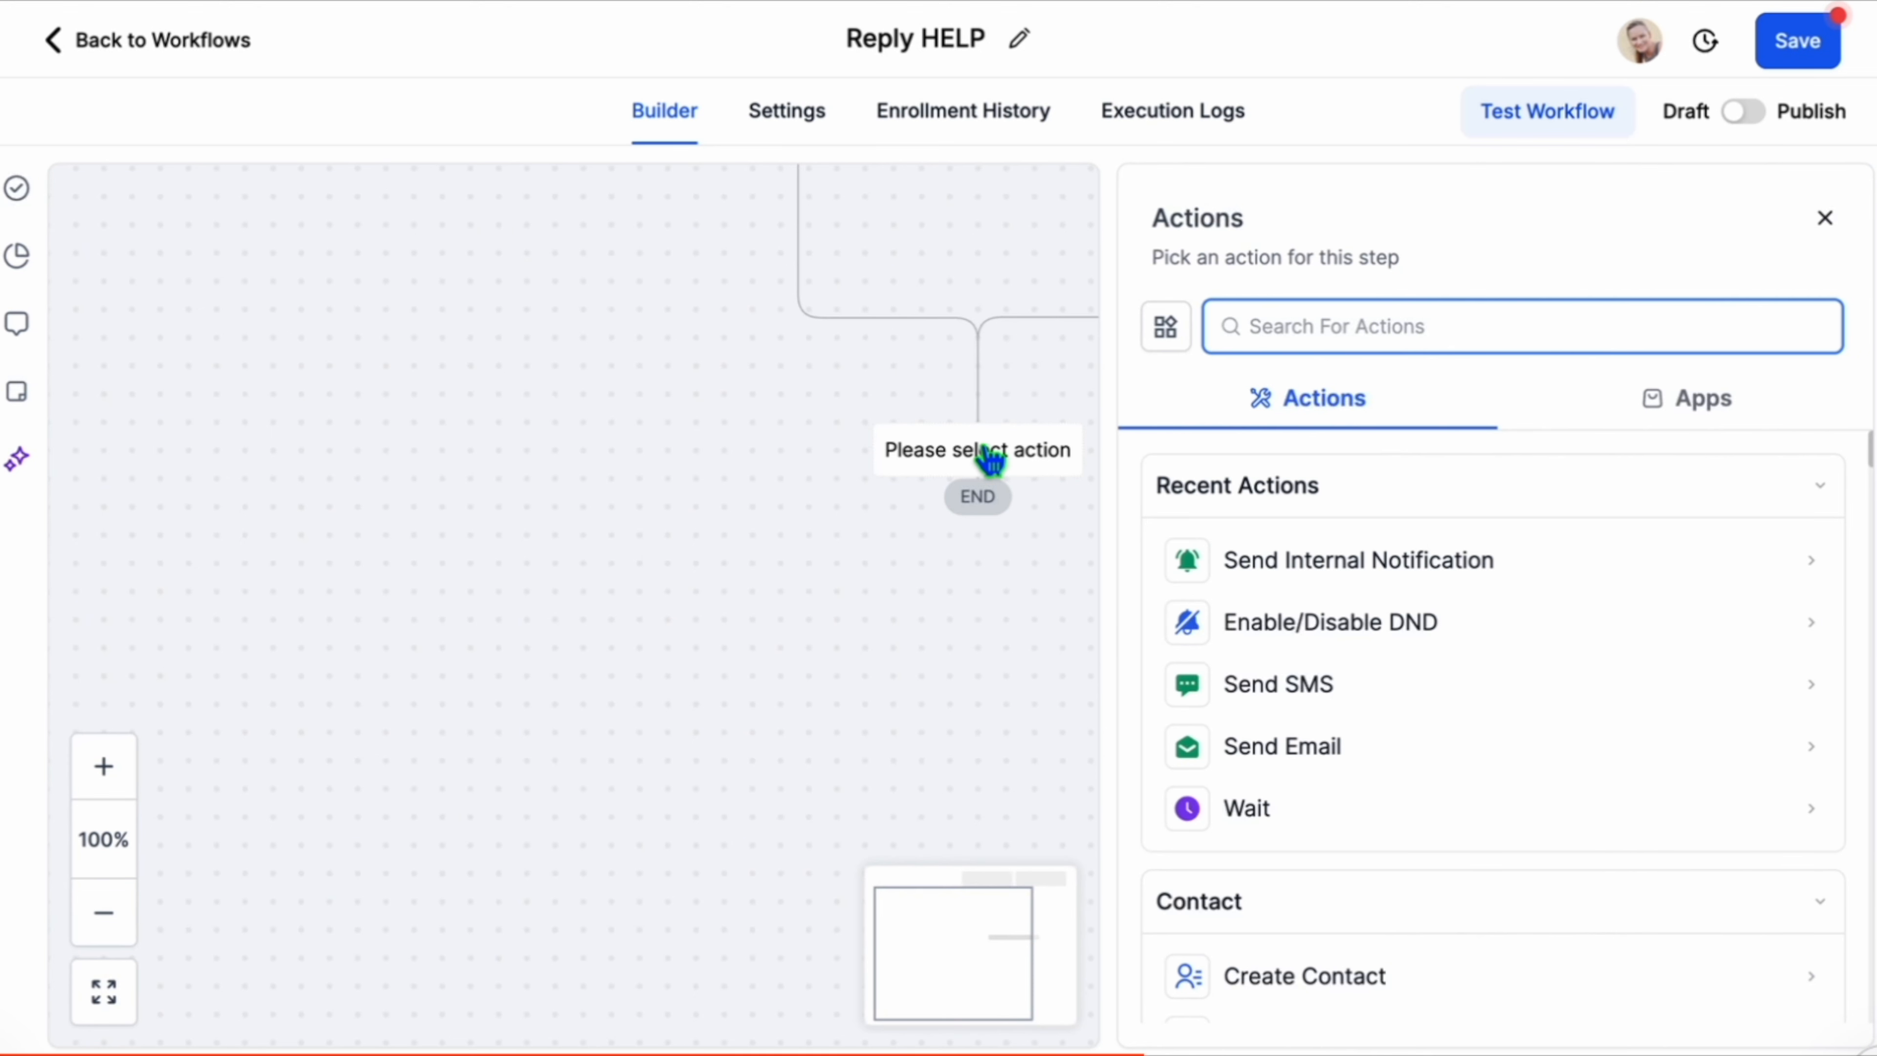
{"action": "type", "text": "sms"}
{"action": "left_click", "coordinate": [1323, 563]}
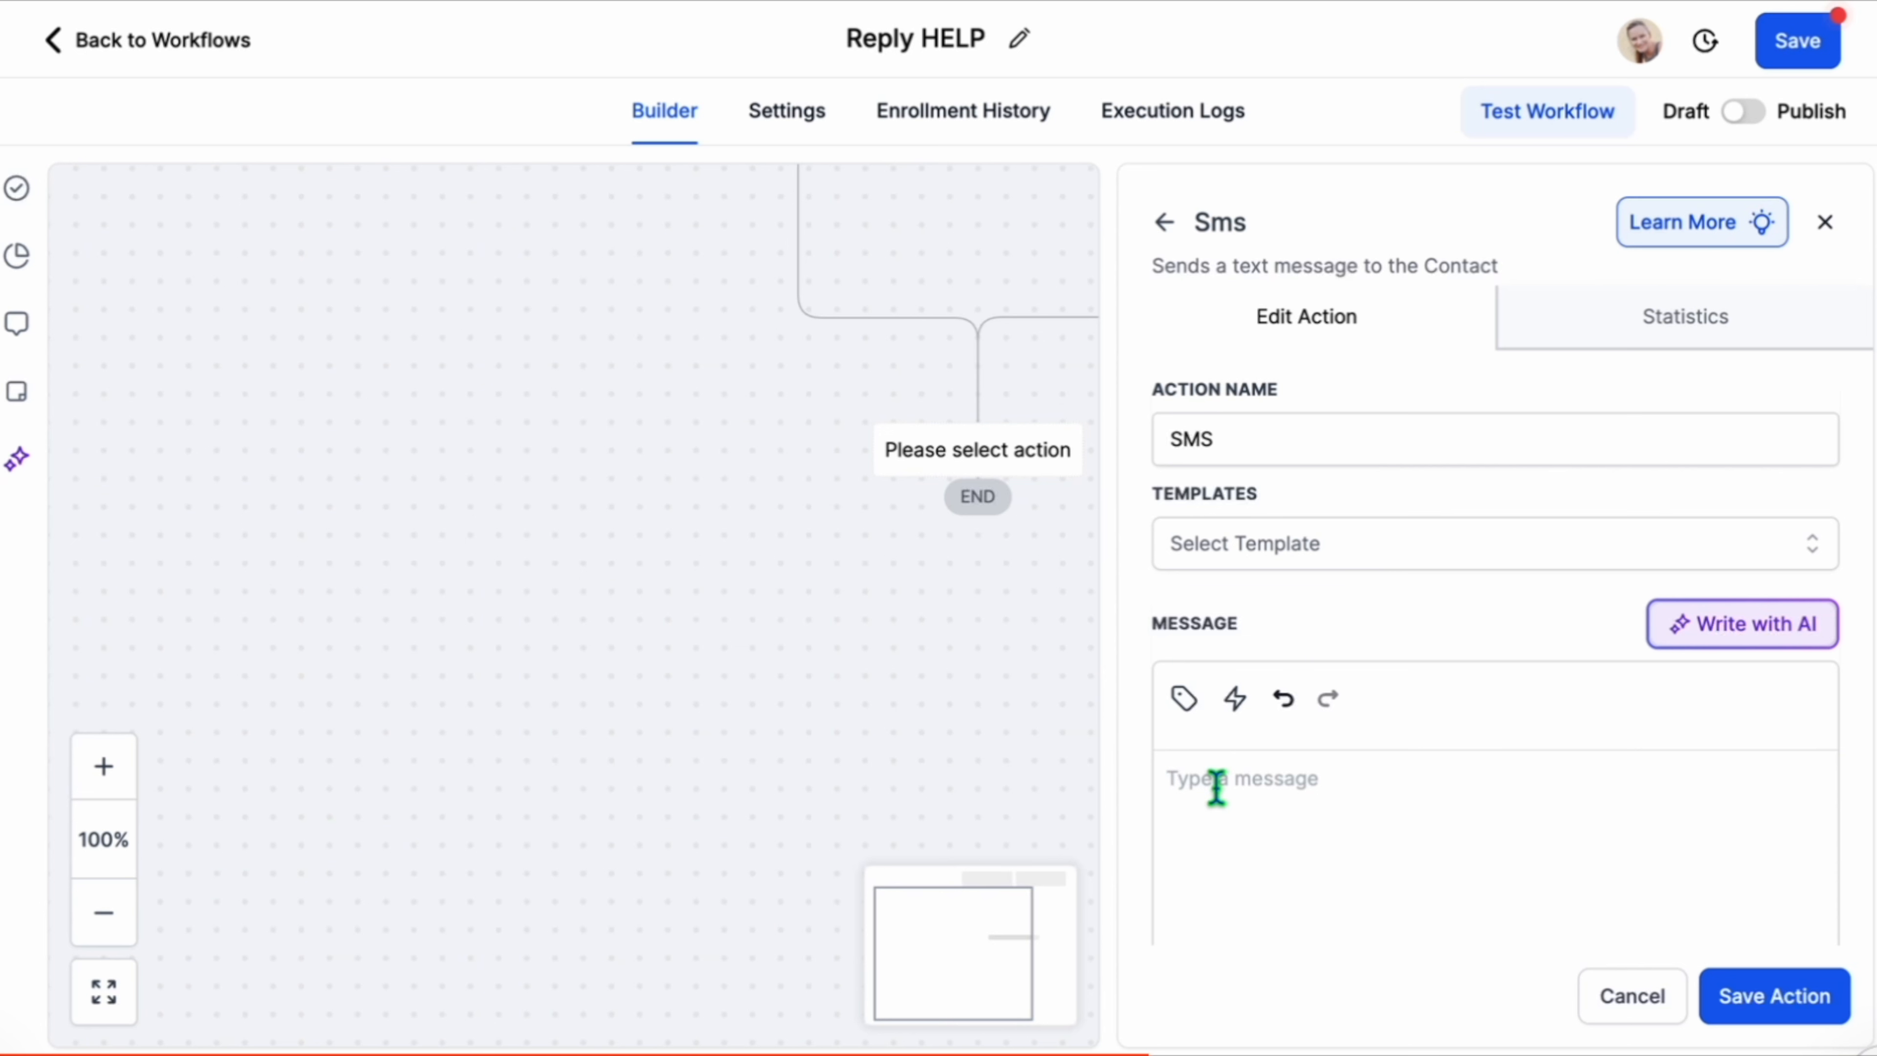
{"action": "type", "text": "Hey {{contact.first_name}}, what can we help you with today?"}
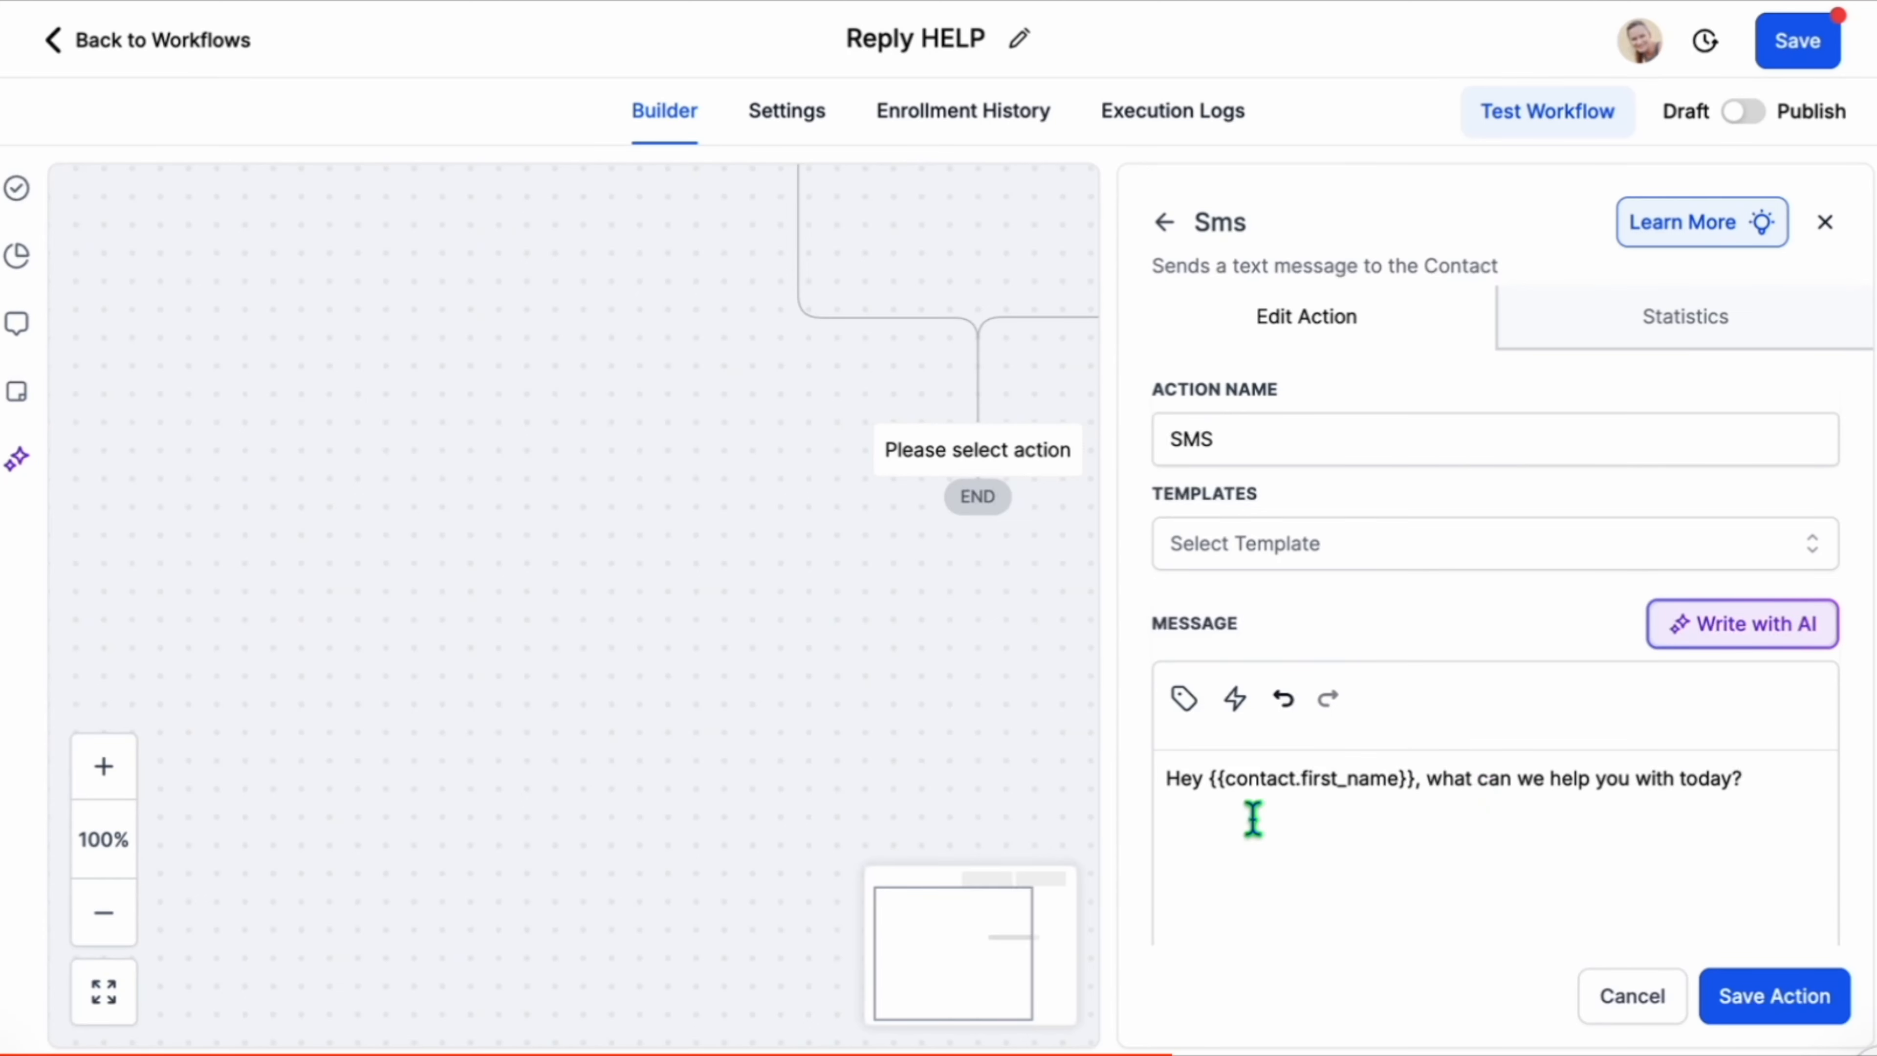
{"action": "scroll", "coordinate": [1483, 843], "scroll_direction": "down", "scroll_amount": 1}
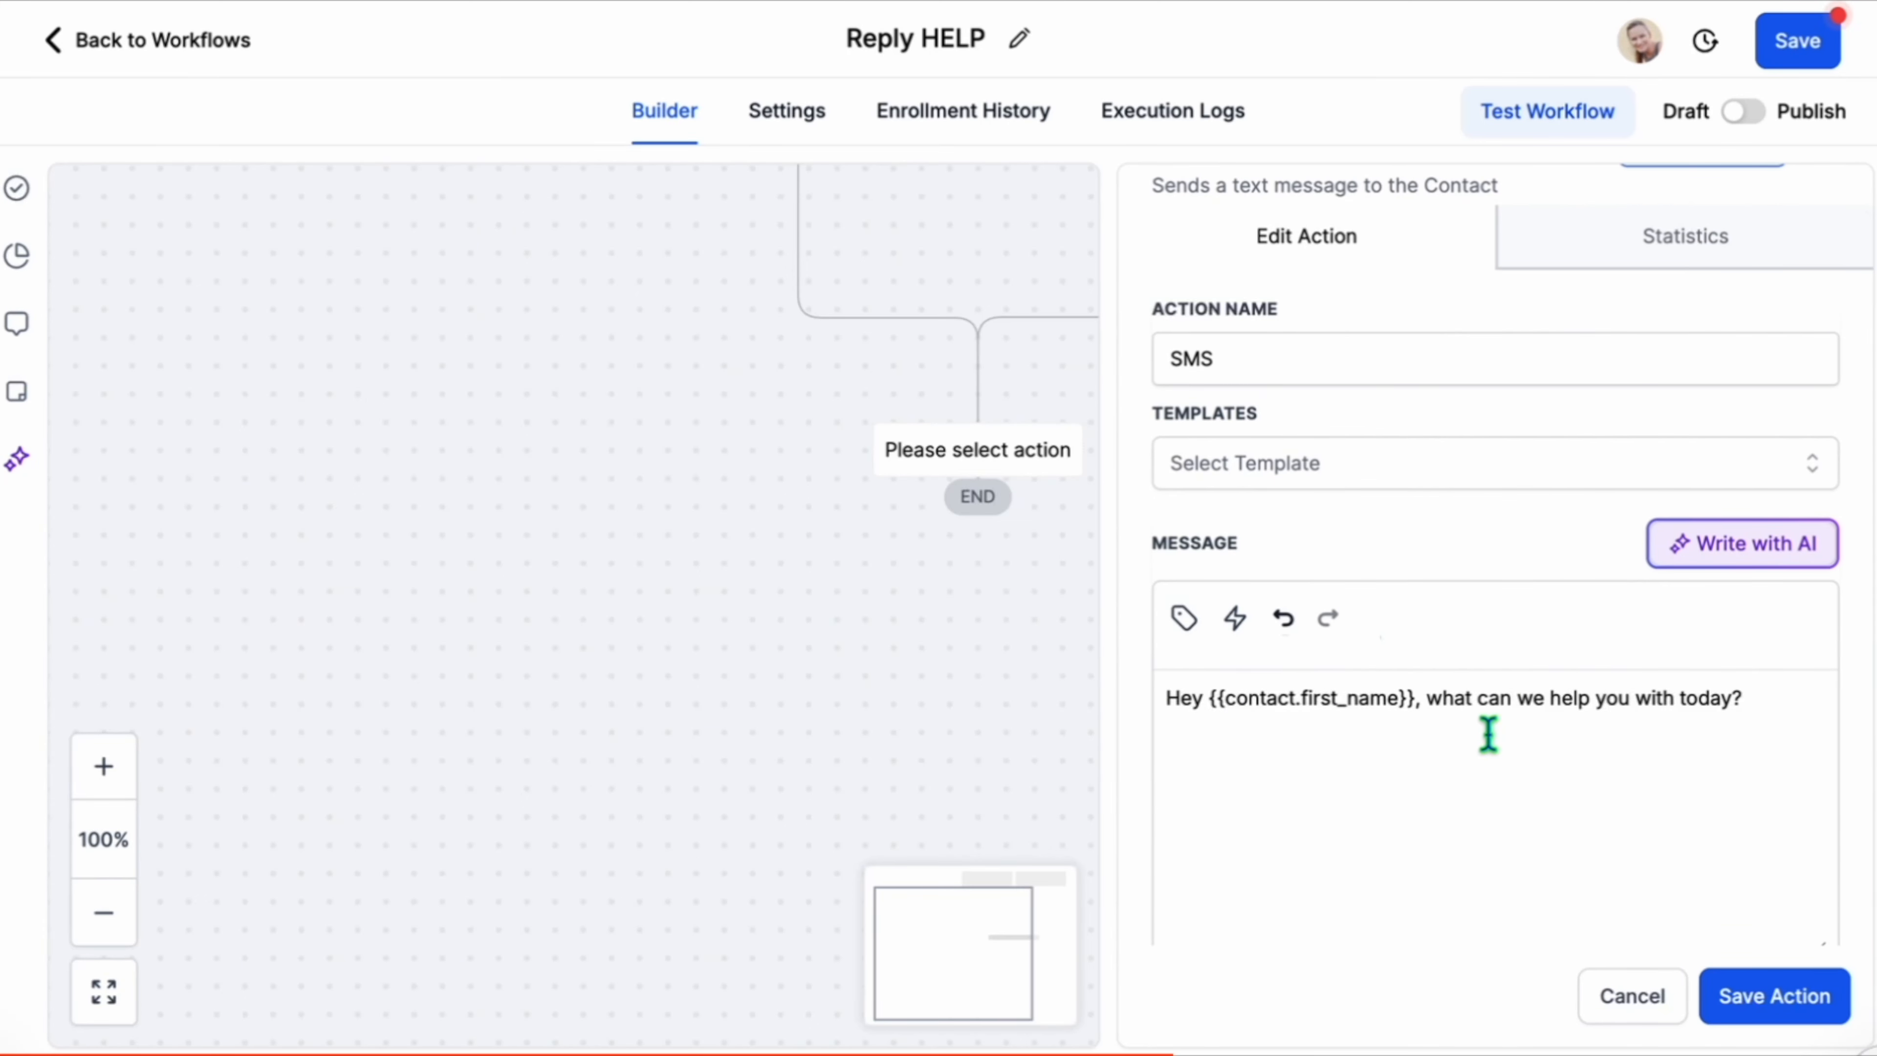
{"action": "left_click", "coordinate": [1818, 1019]}
{"action": "left_click", "coordinate": [1789, 45]}
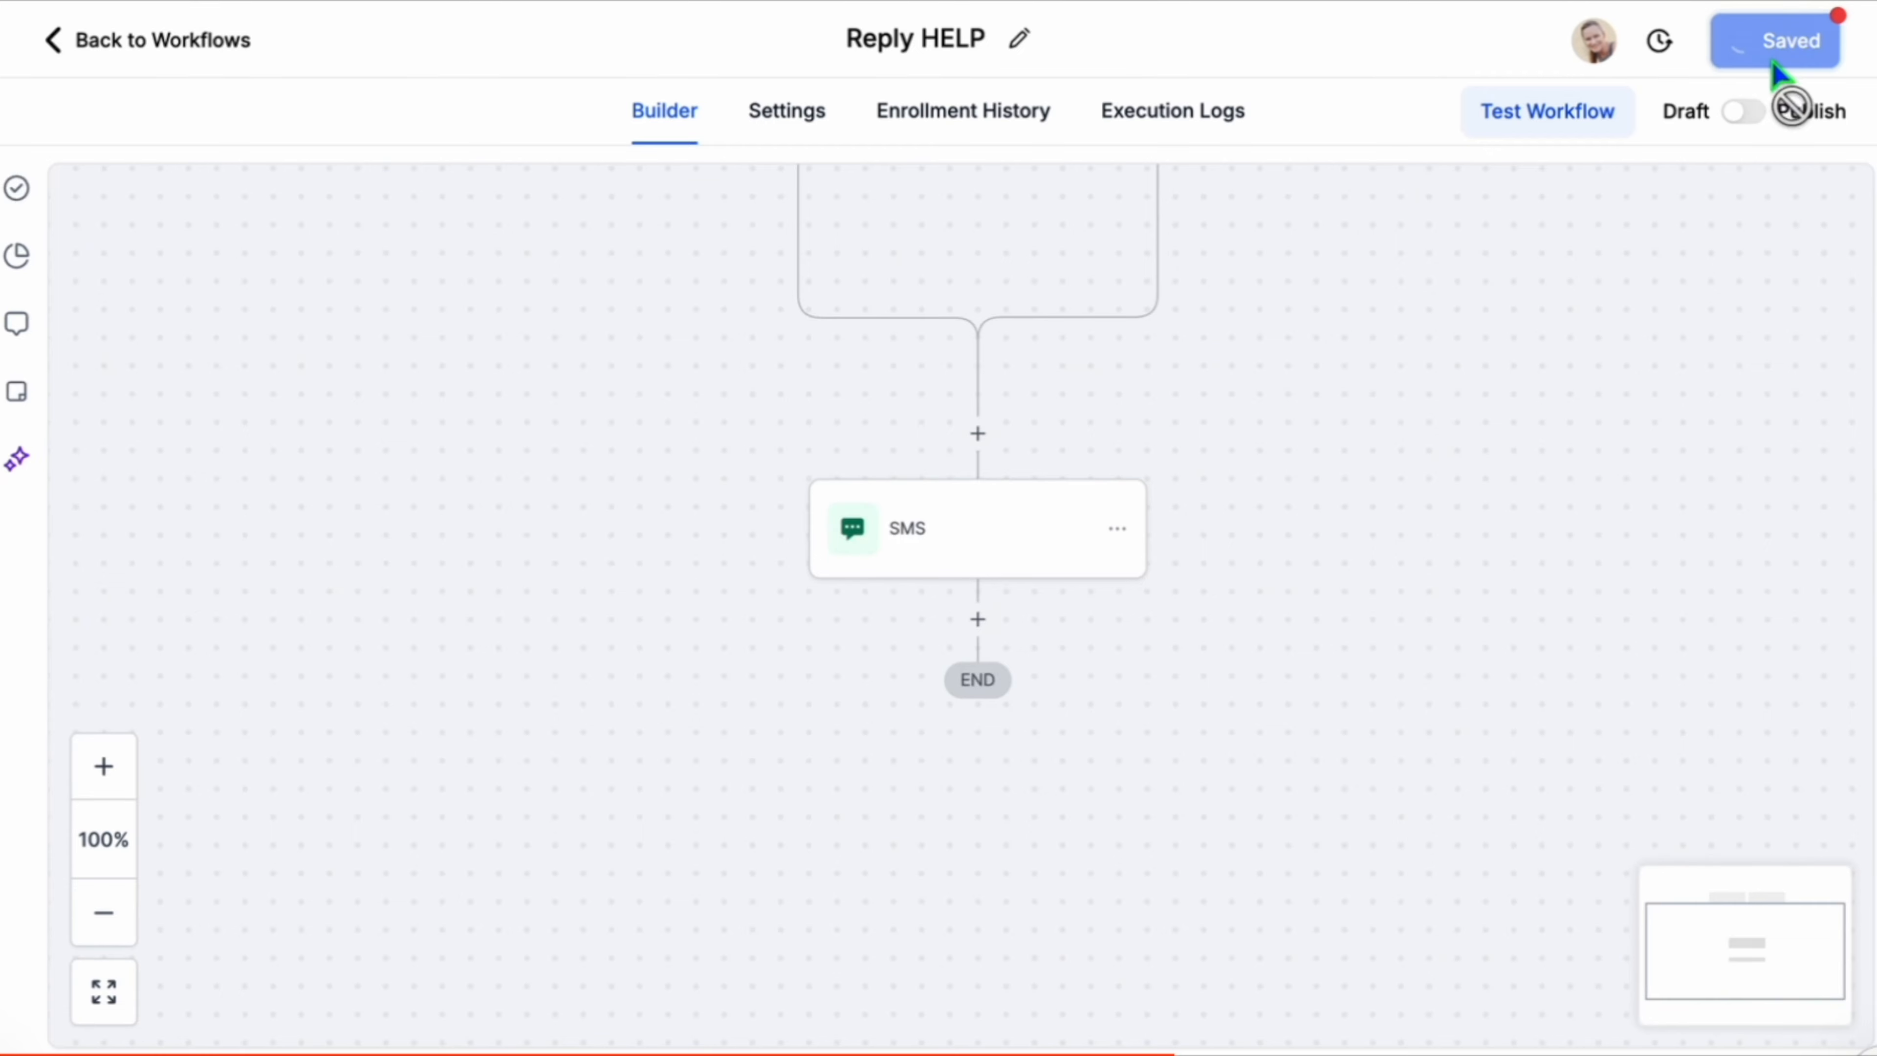
Add an Internal Notification action below the SMS, of type SMS, sent to two particular users.
{"action": "left_click", "coordinate": [977, 620]}
{"action": "type", "text": "Inter"}
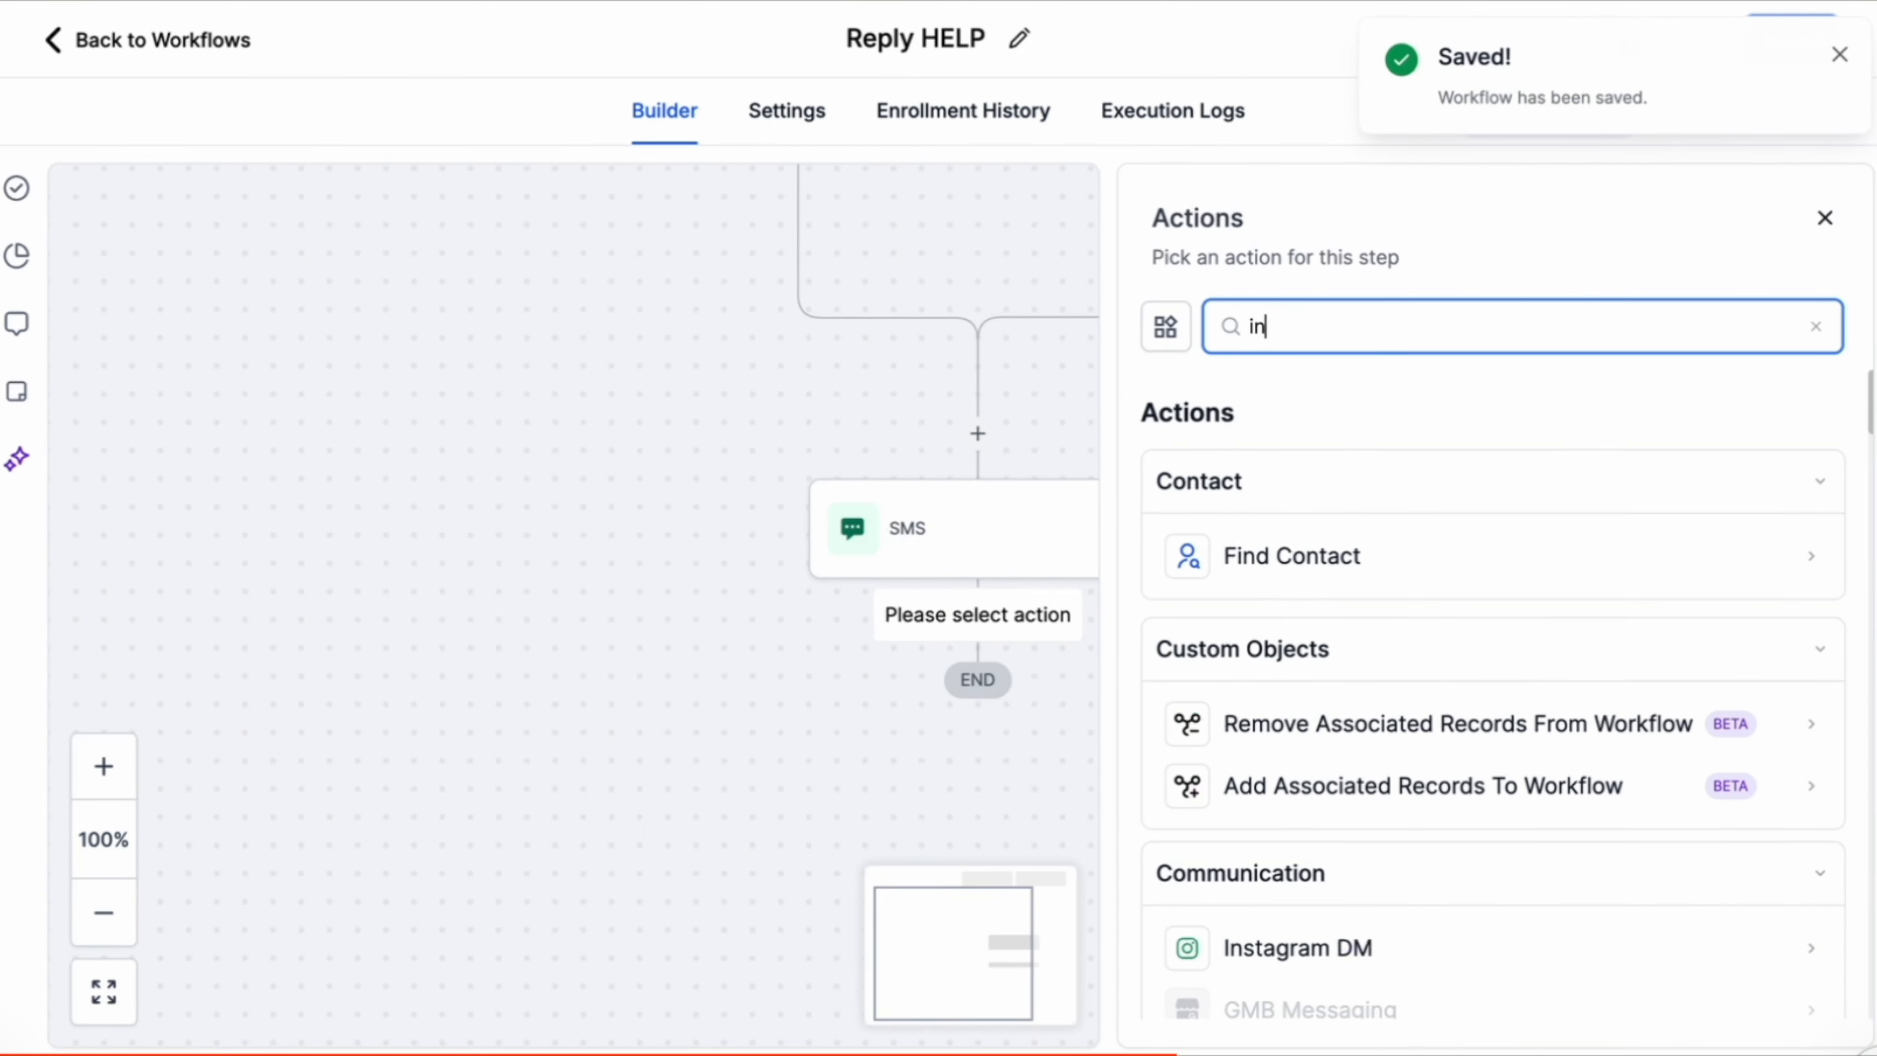
{"action": "left_click", "coordinate": [1286, 559]}
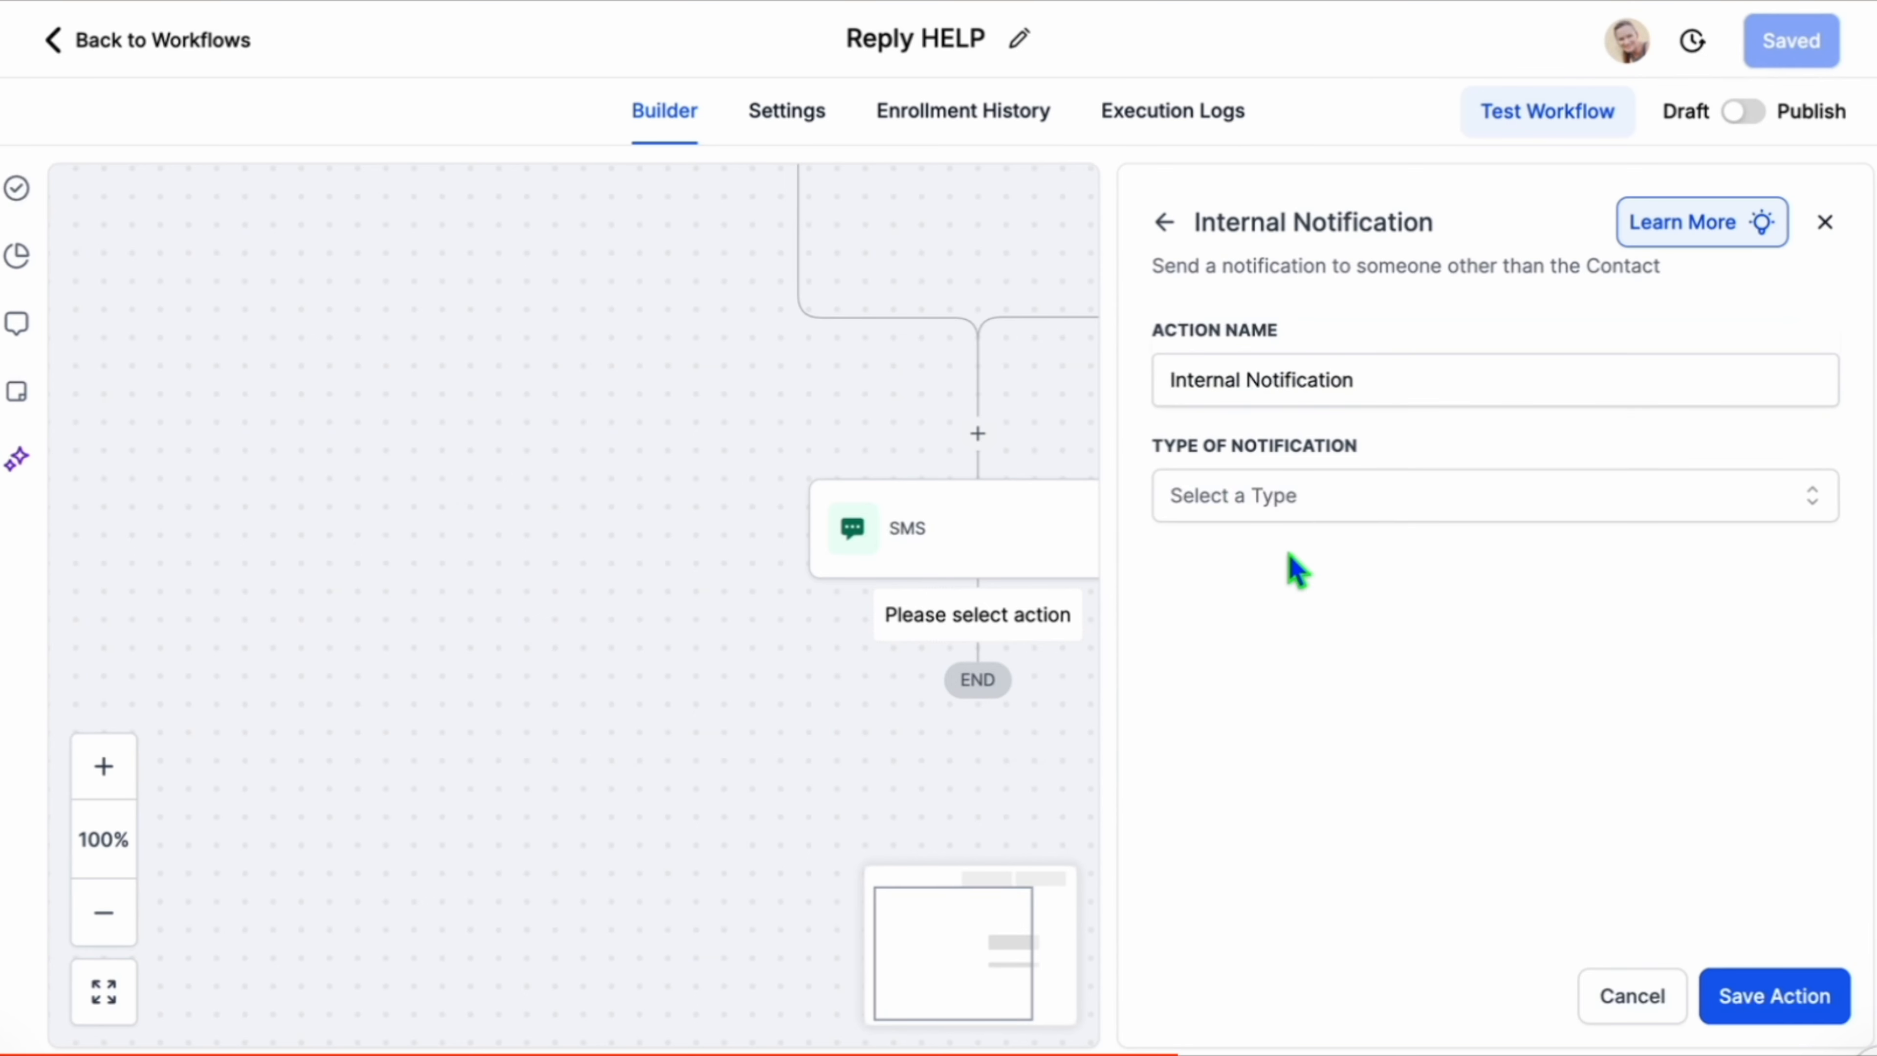
{"action": "left_click", "coordinate": [1298, 510]}
{"action": "left_click", "coordinate": [1292, 660]}
{"action": "left_click", "coordinate": [1293, 621]}
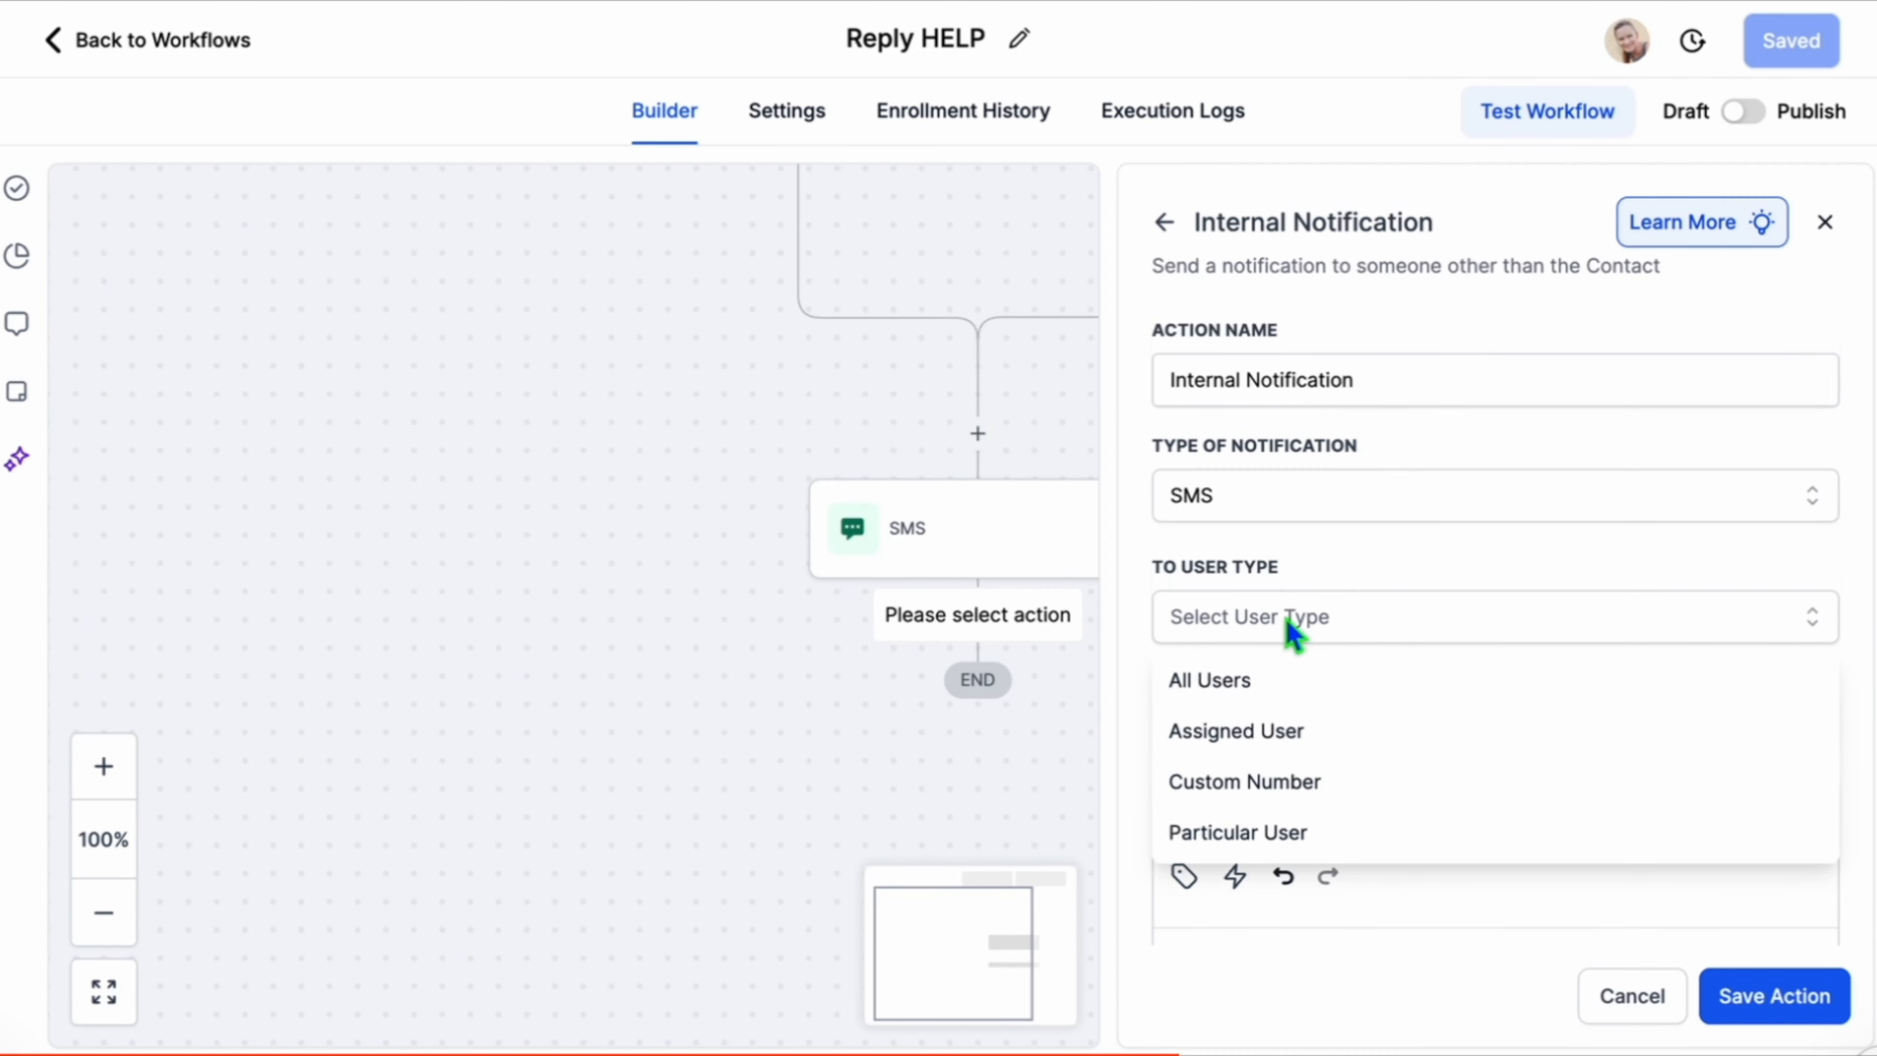
{"action": "left_click", "coordinate": [1274, 834]}
{"action": "left_click", "coordinate": [1286, 736]}
{"action": "left_click", "coordinate": [1286, 911]}
{"action": "left_click", "coordinate": [1659, 862]}
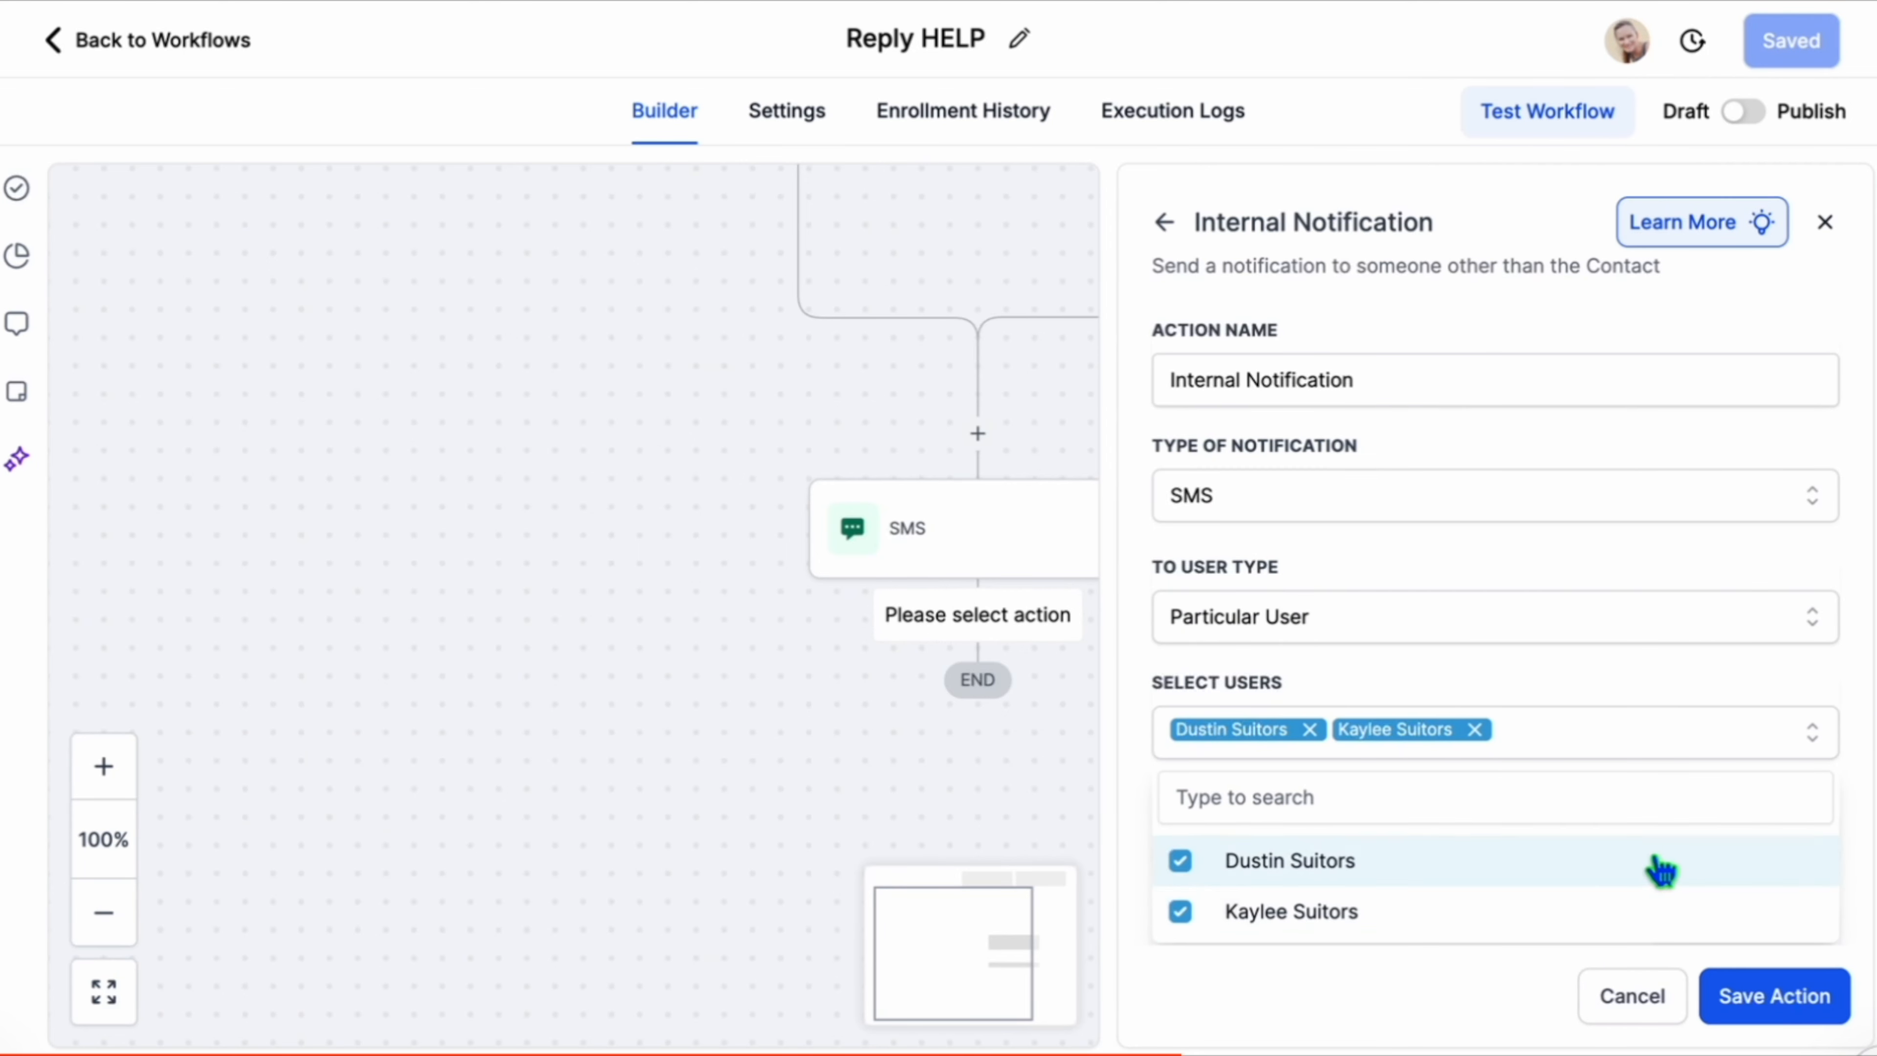
{"action": "left_click", "coordinate": [1643, 688]}
{"action": "scroll", "coordinate": [1643, 684], "scroll_direction": "down", "scroll_amount": 5}
{"action": "left_click", "coordinate": [1619, 698]}
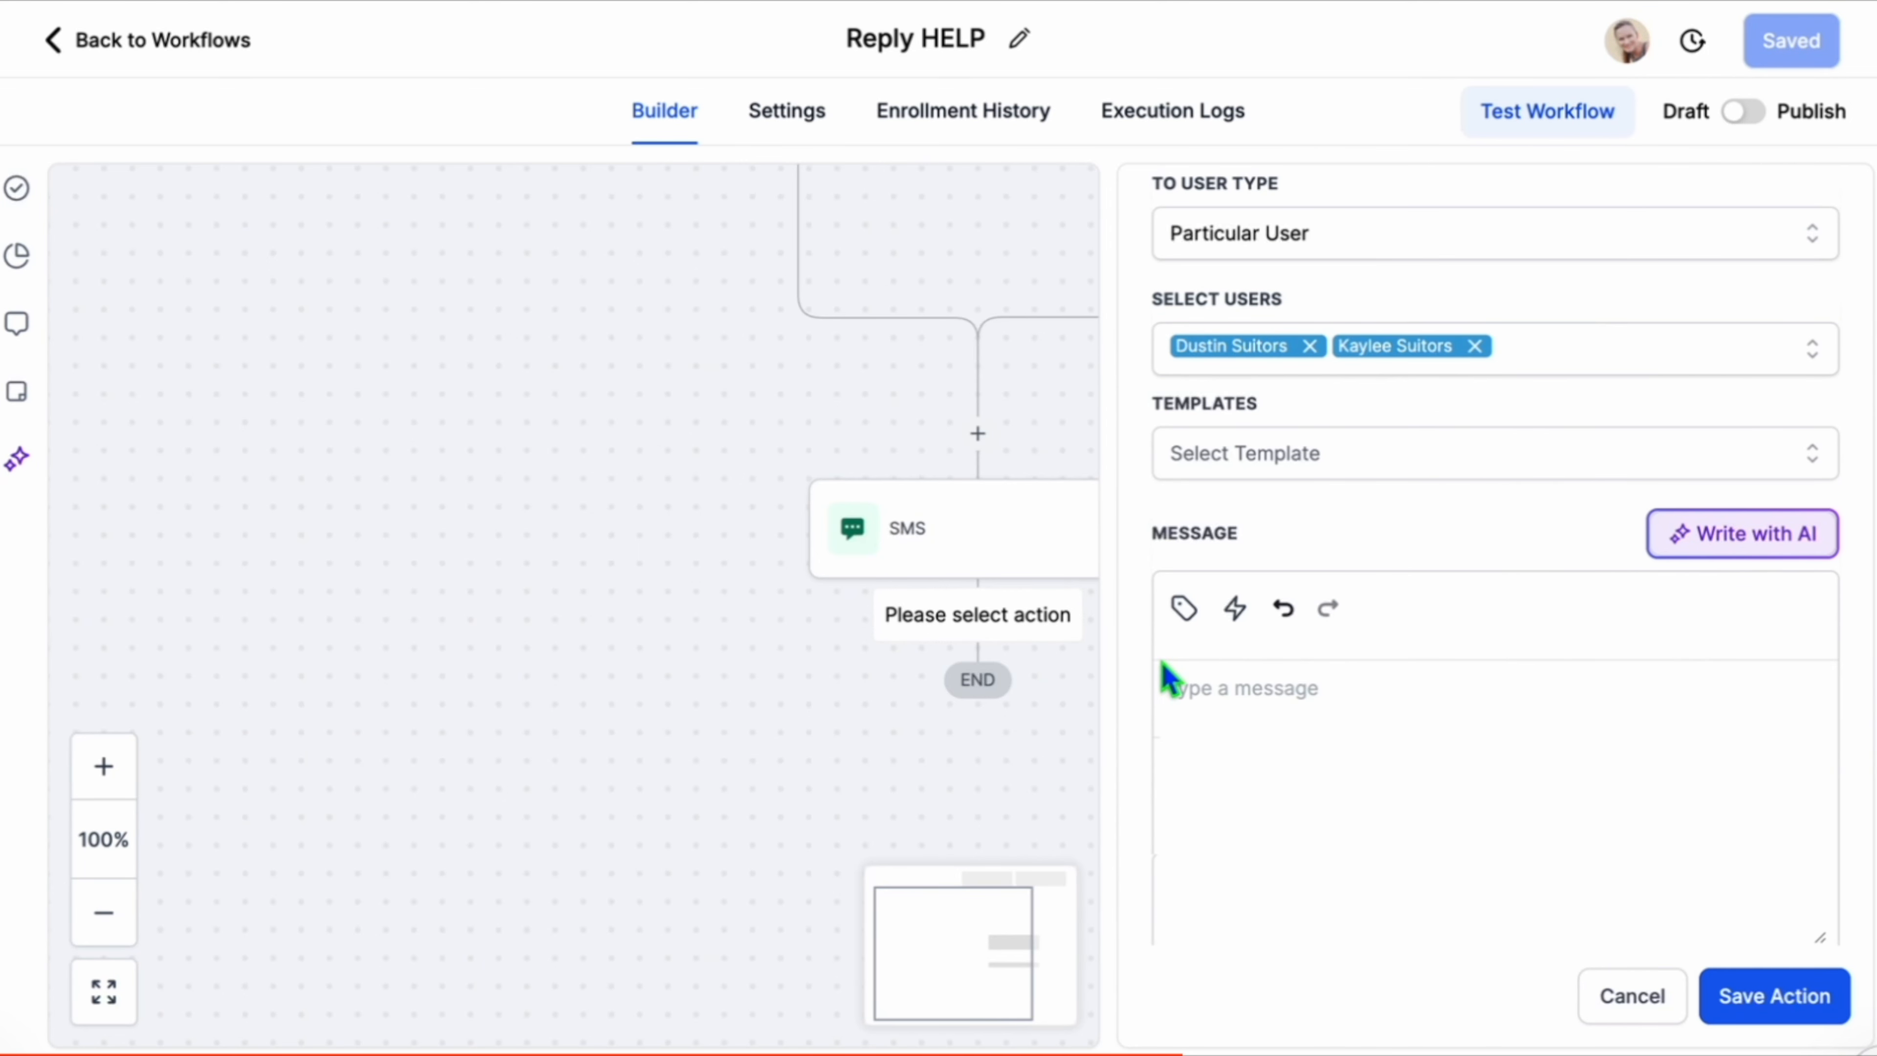
Write the notification "{{contact.name}} is messaging through the Solus Roofing HELP line. Message them now to see what they need." and save the action.
{"action": "left_click", "coordinate": [1183, 610]}
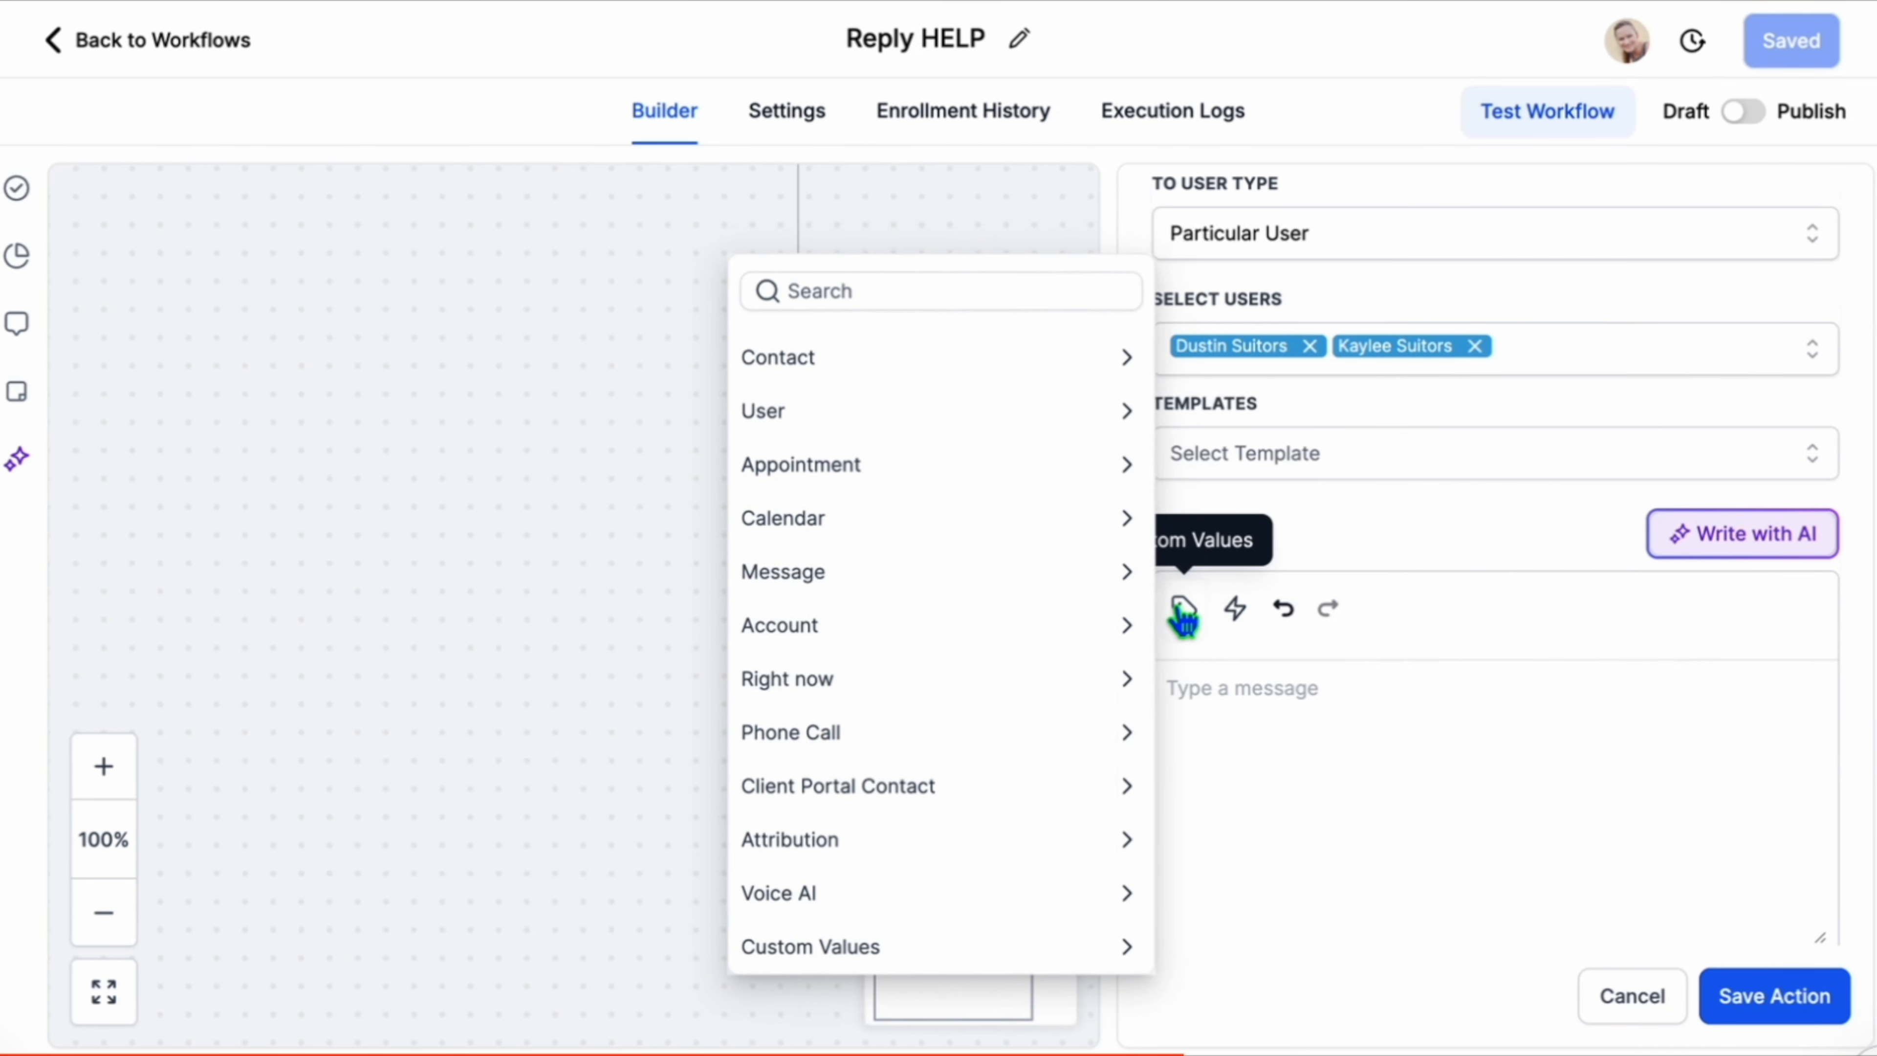
{"action": "left_click", "coordinate": [943, 362]}
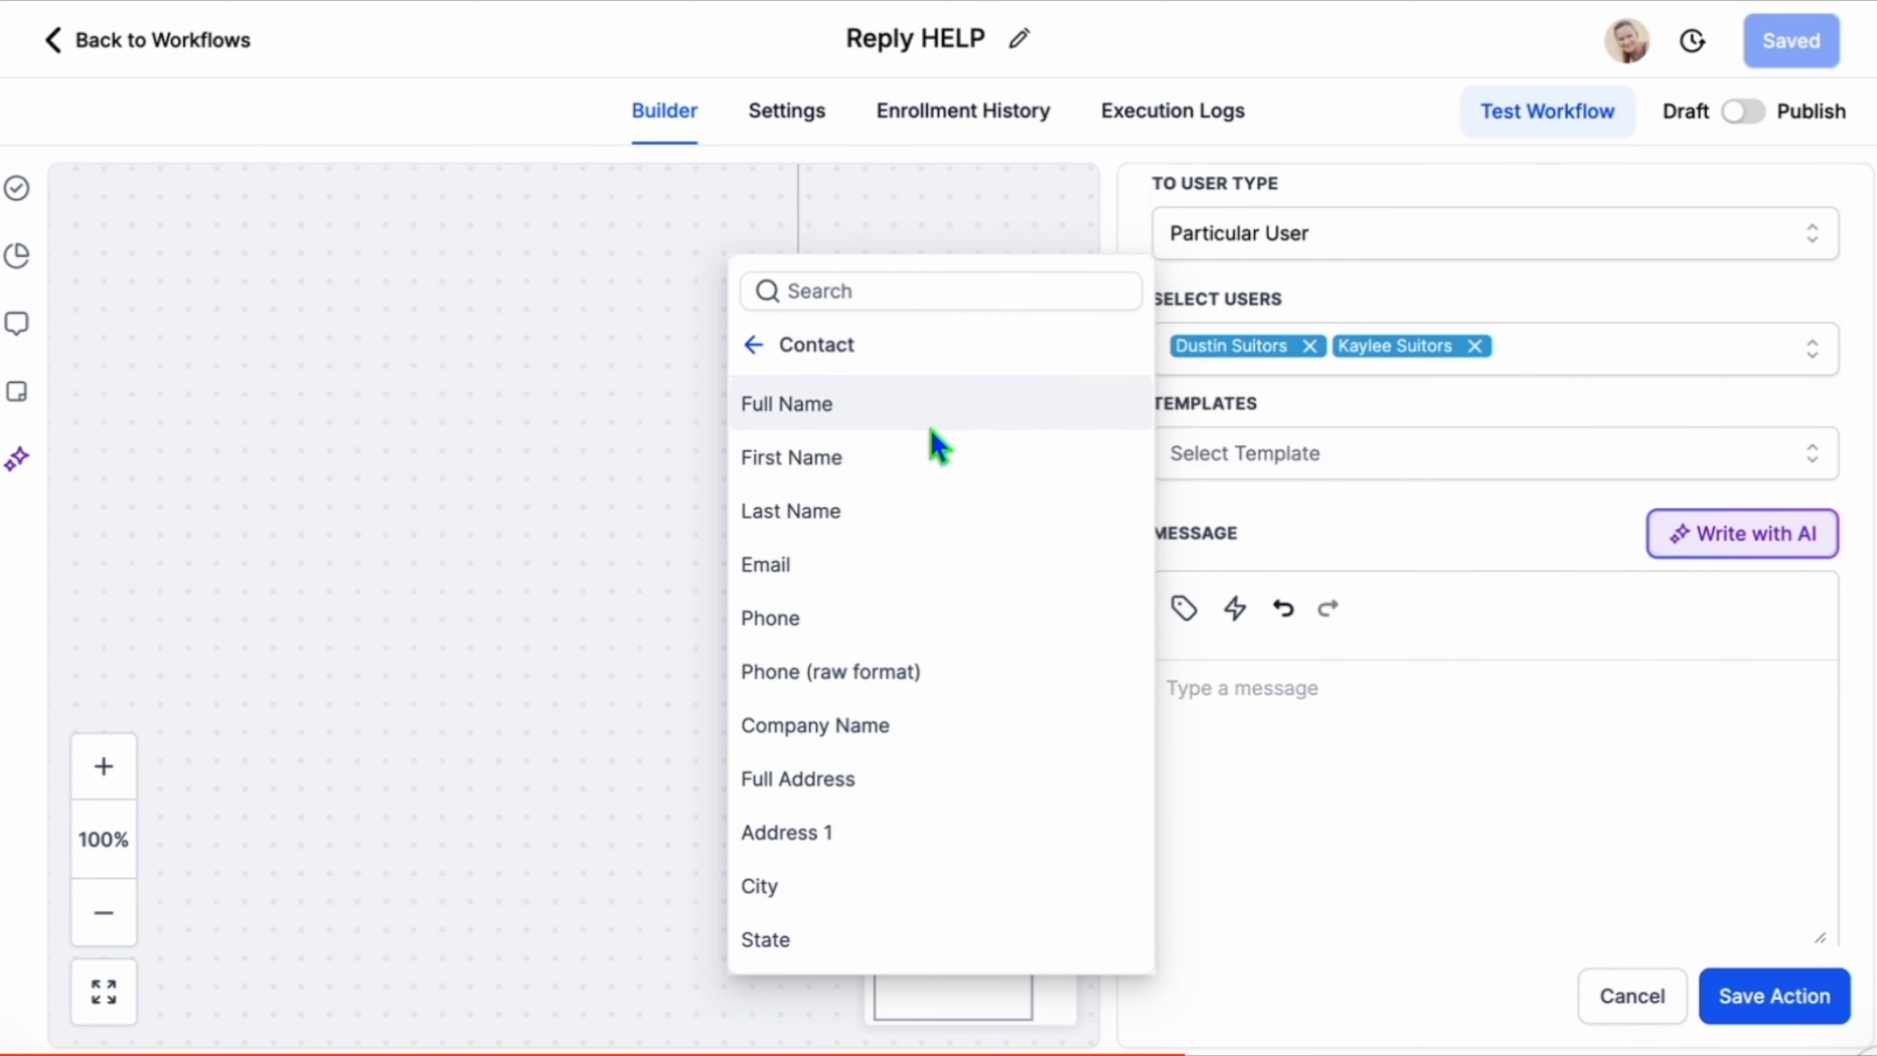
{"action": "left_click", "coordinate": [934, 411]}
{"action": "type", "text": "is mes"}
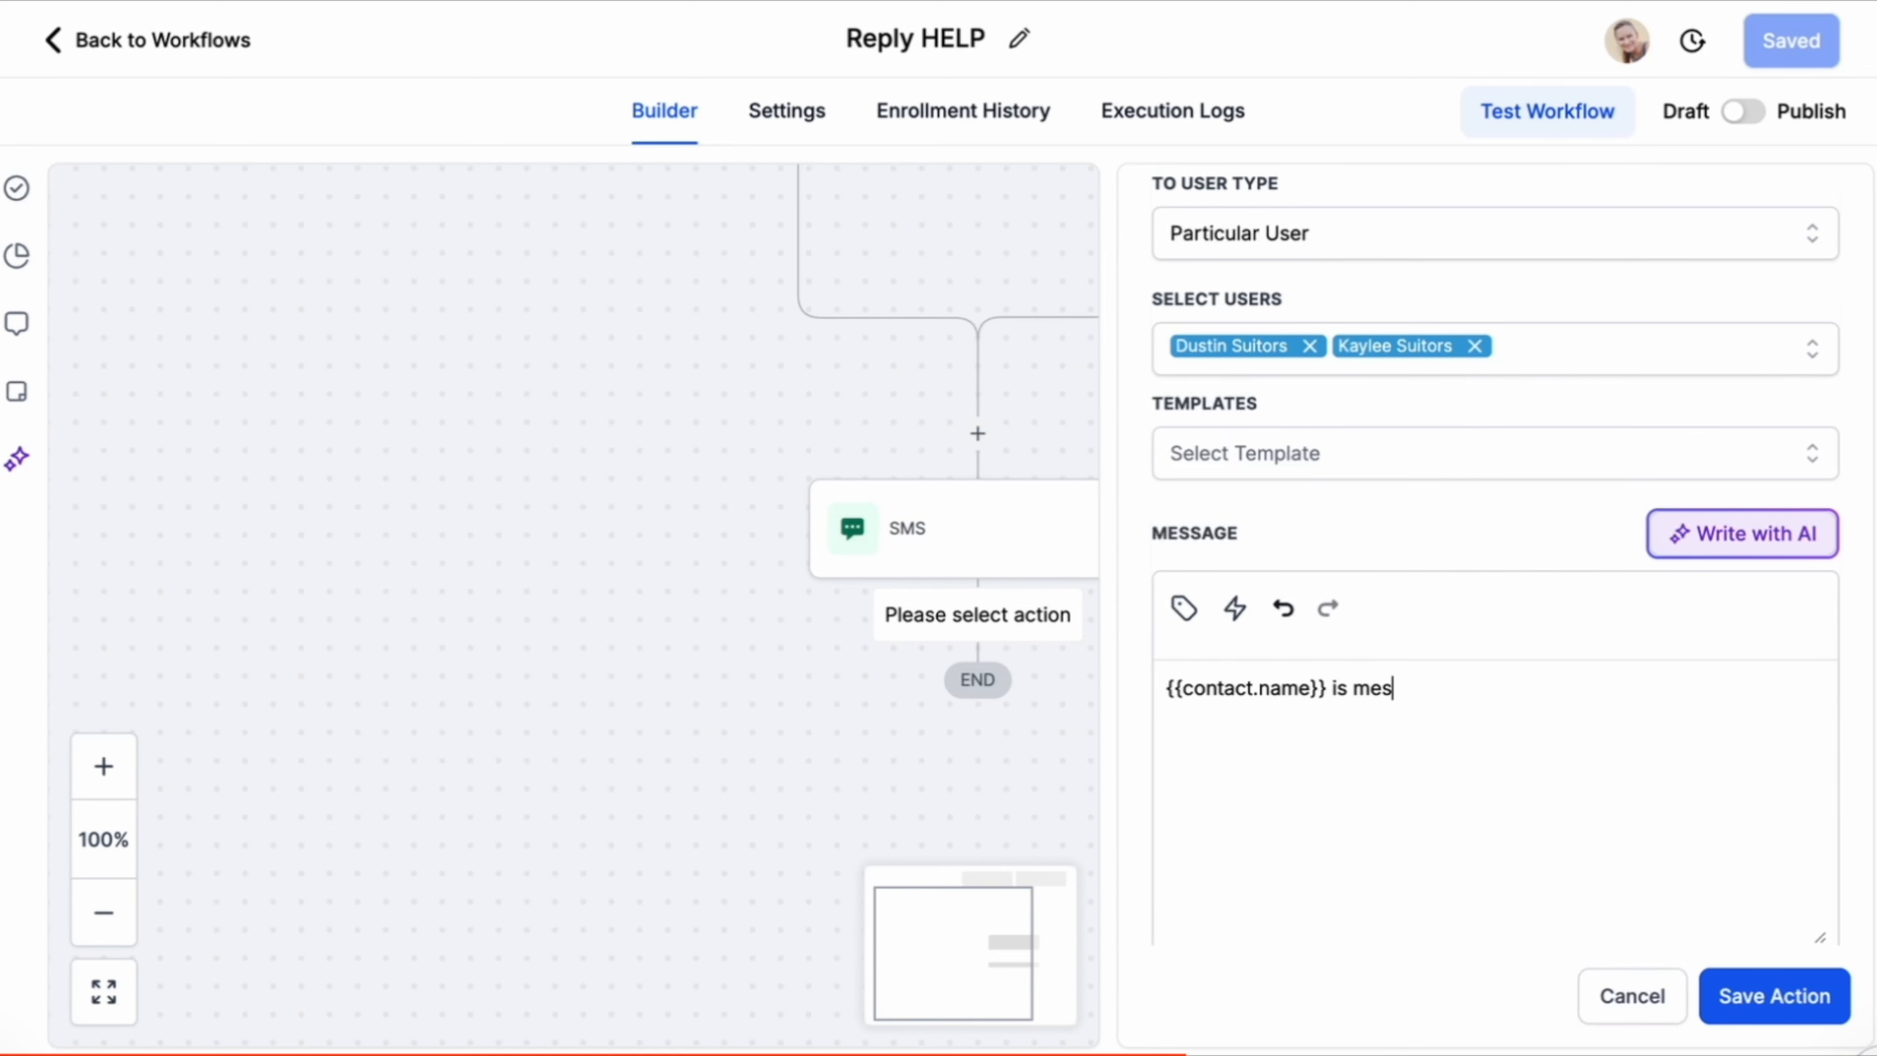
{"action": "type", "text": "sa"}
{"action": "left_click_drag", "start_coordinate": [1326, 688], "coordinate": [1166, 688]}
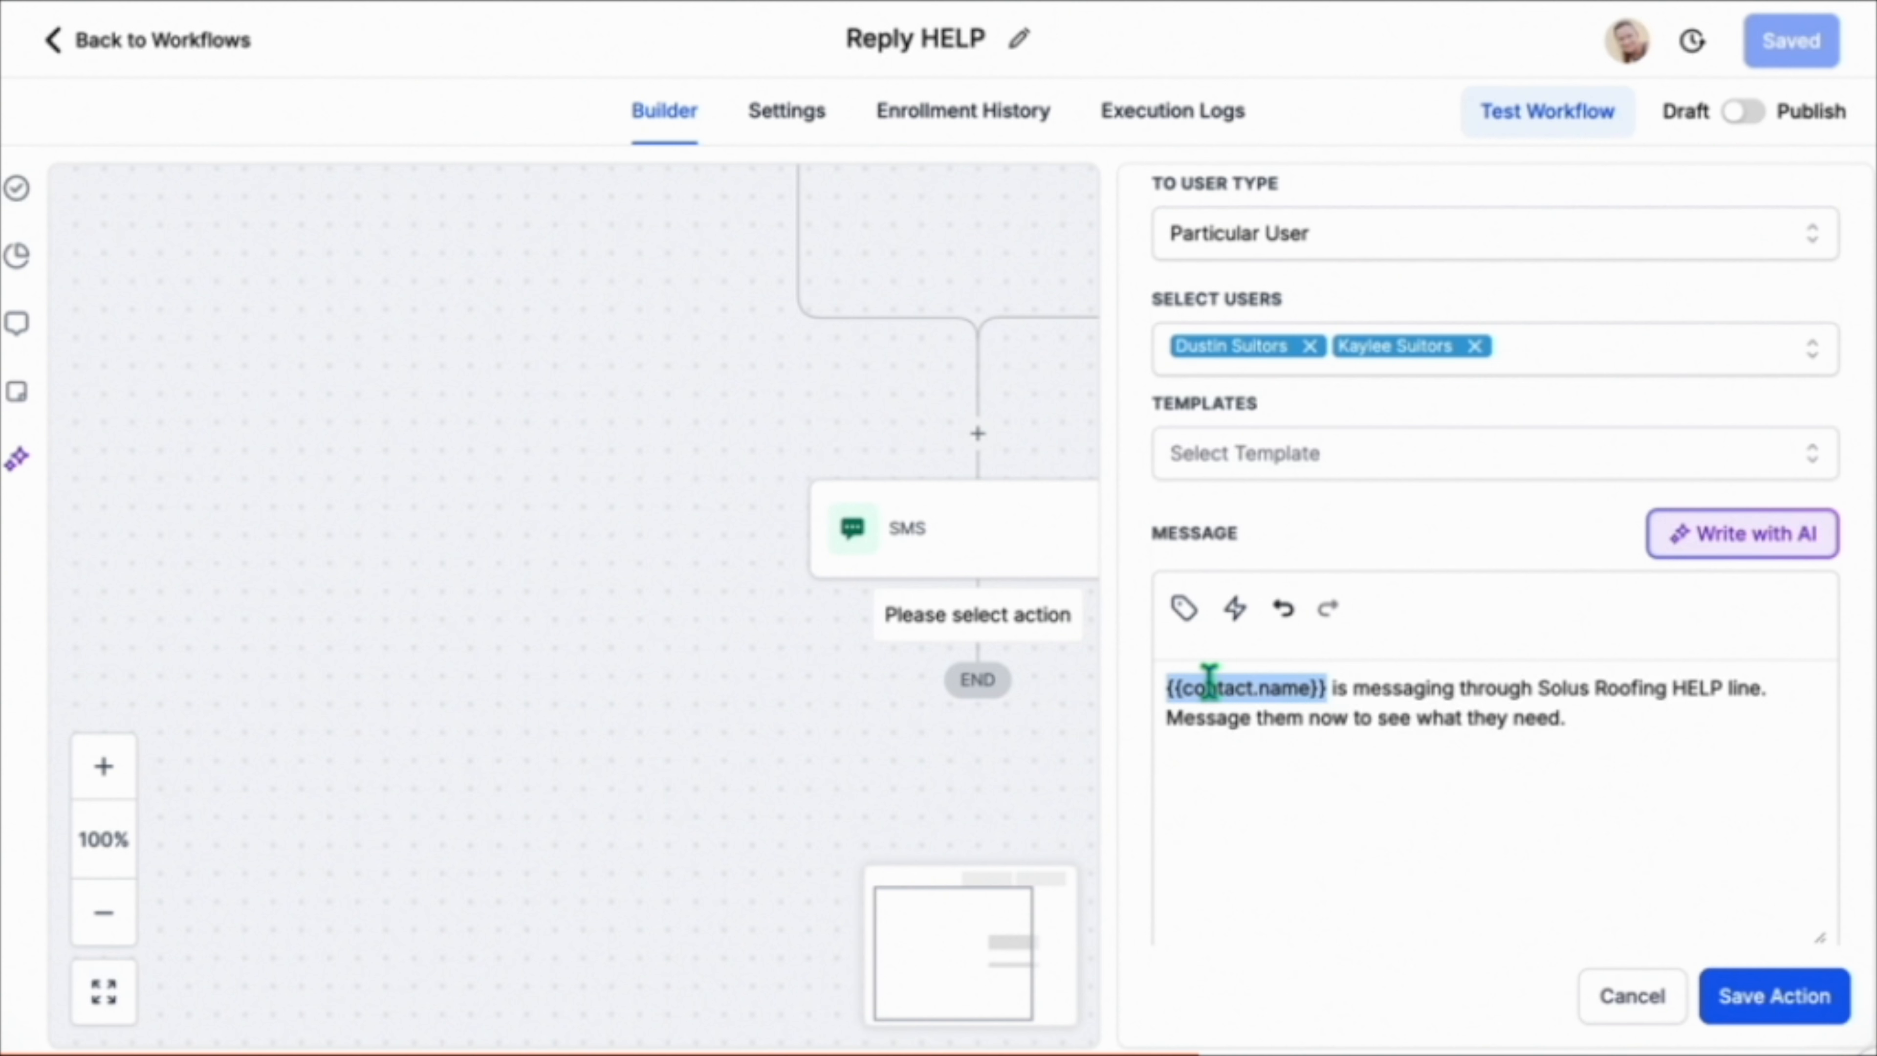
{"action": "left_click", "coordinate": [1620, 731]}
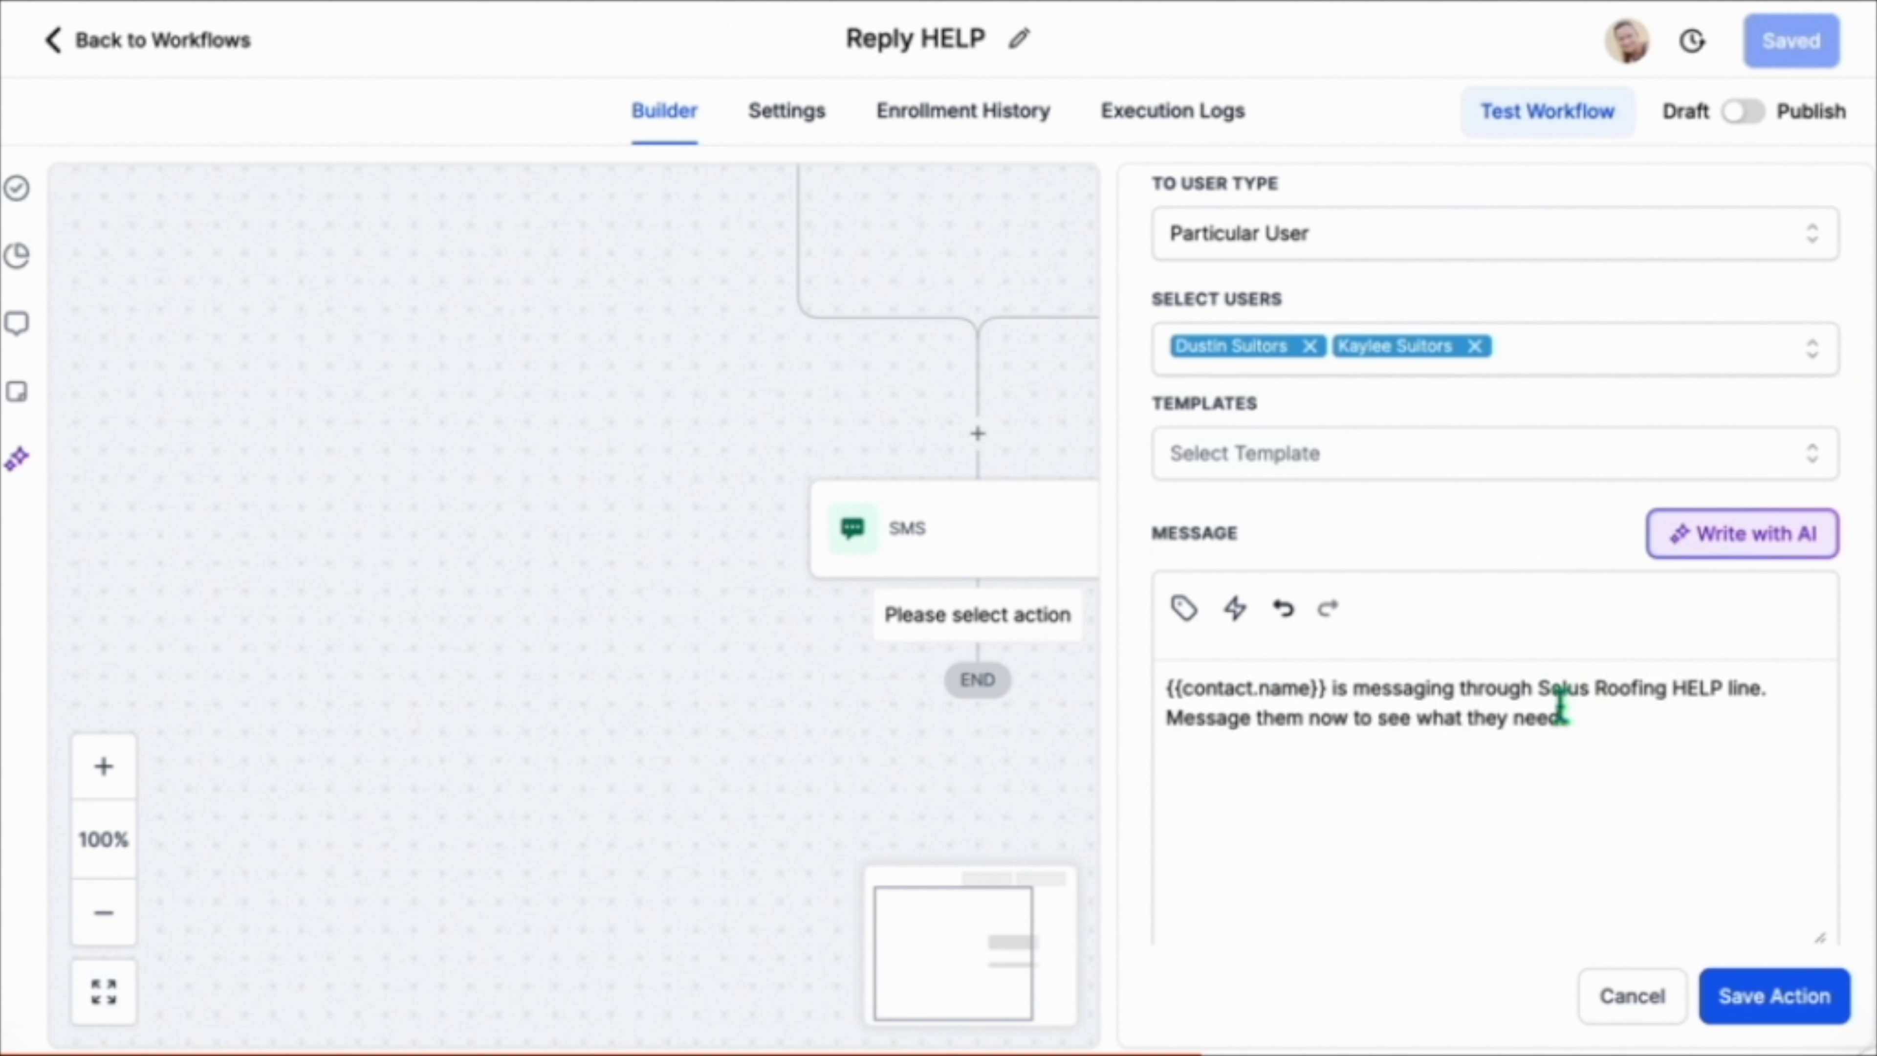
{"action": "left_click", "coordinate": [1537, 689]}
{"action": "type", "text": "the"}
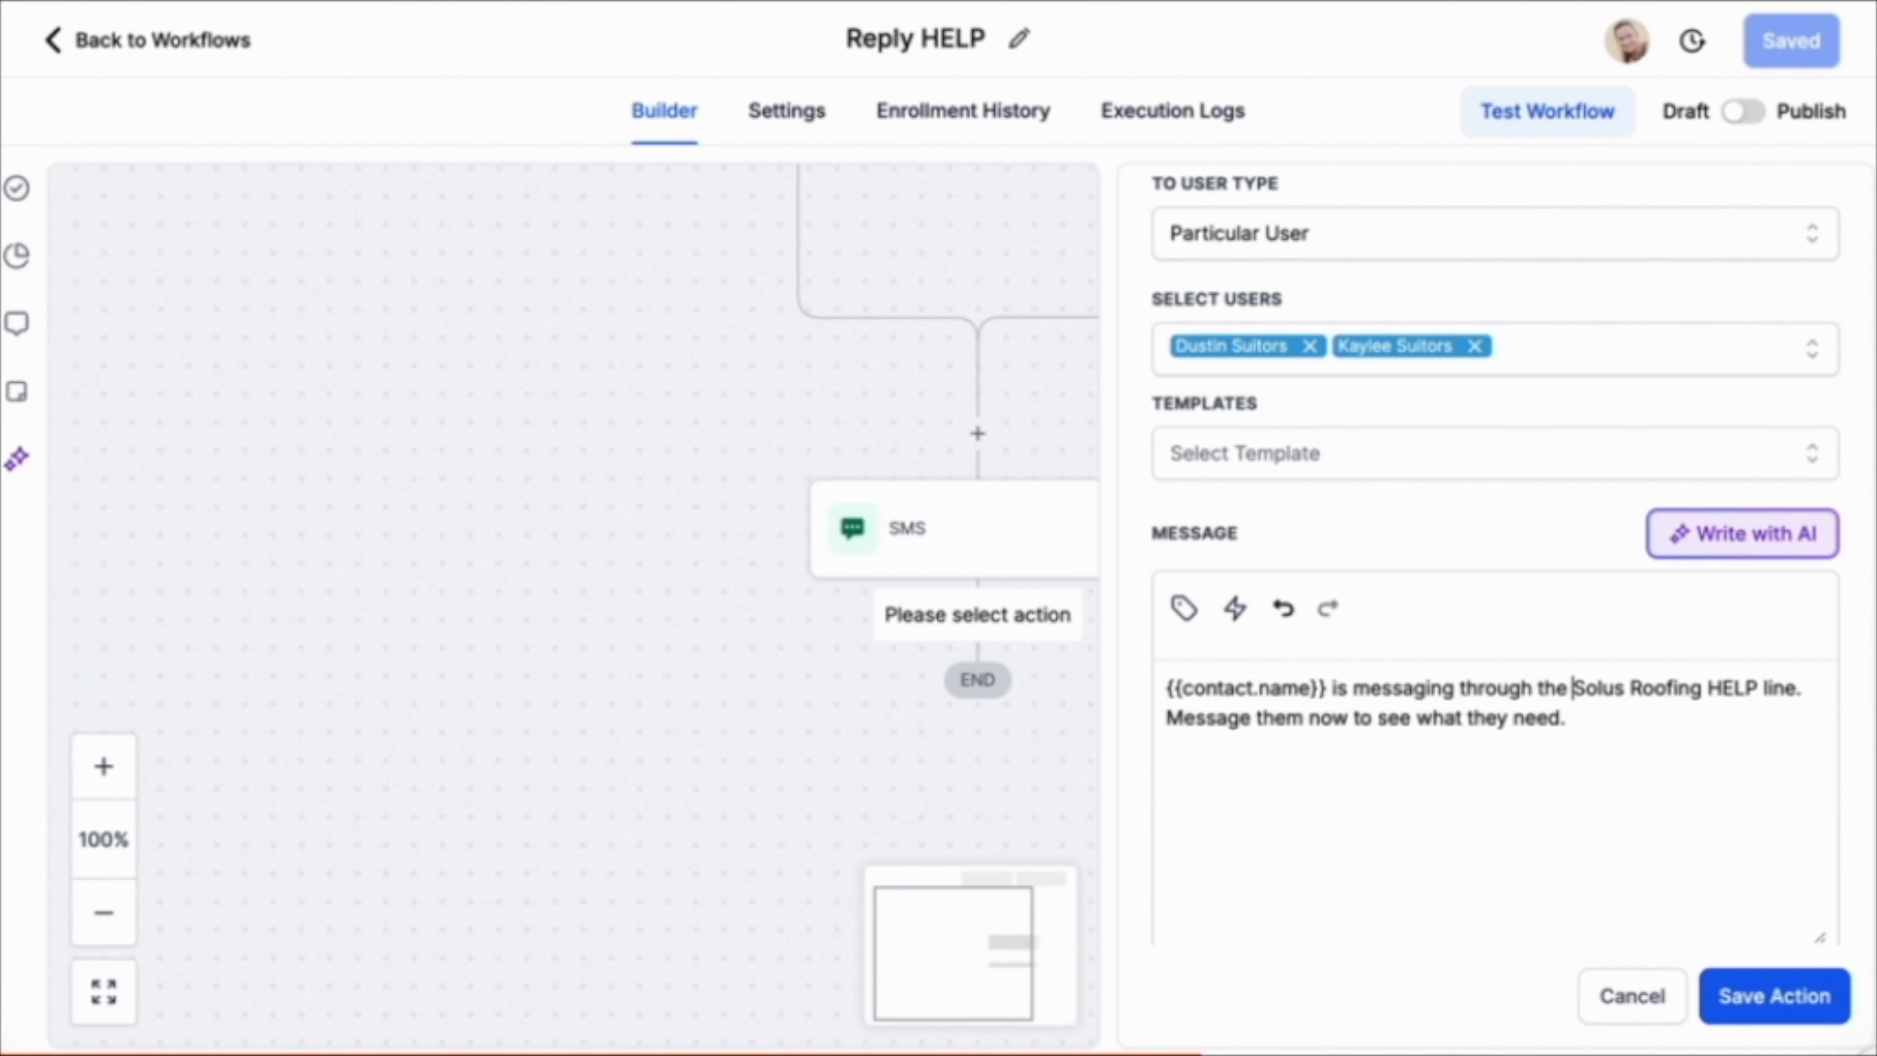
{"action": "left_click", "coordinate": [1647, 713]}
{"action": "left_click", "coordinate": [1790, 1011]}
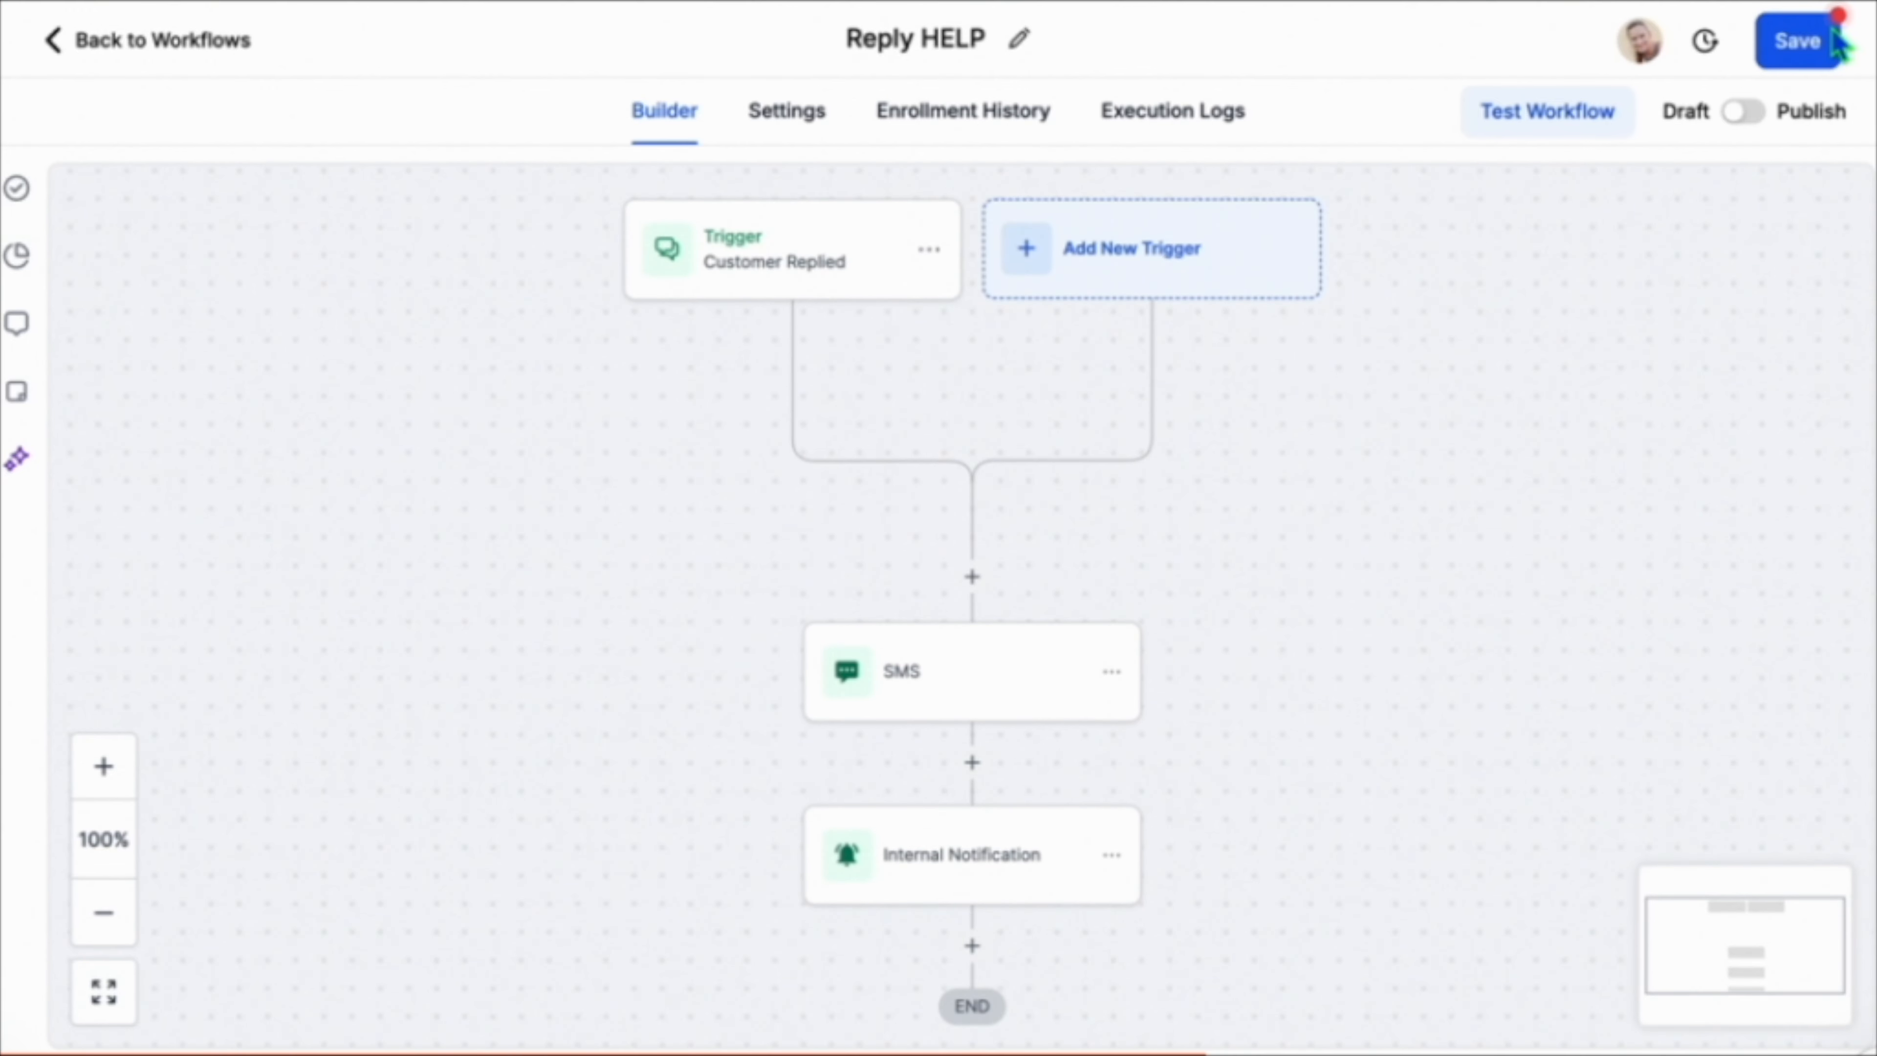
Save the HELP workflow, then select the HELP, START and STOP reply workflows and publish them all.
{"action": "left_click", "coordinate": [1803, 41]}
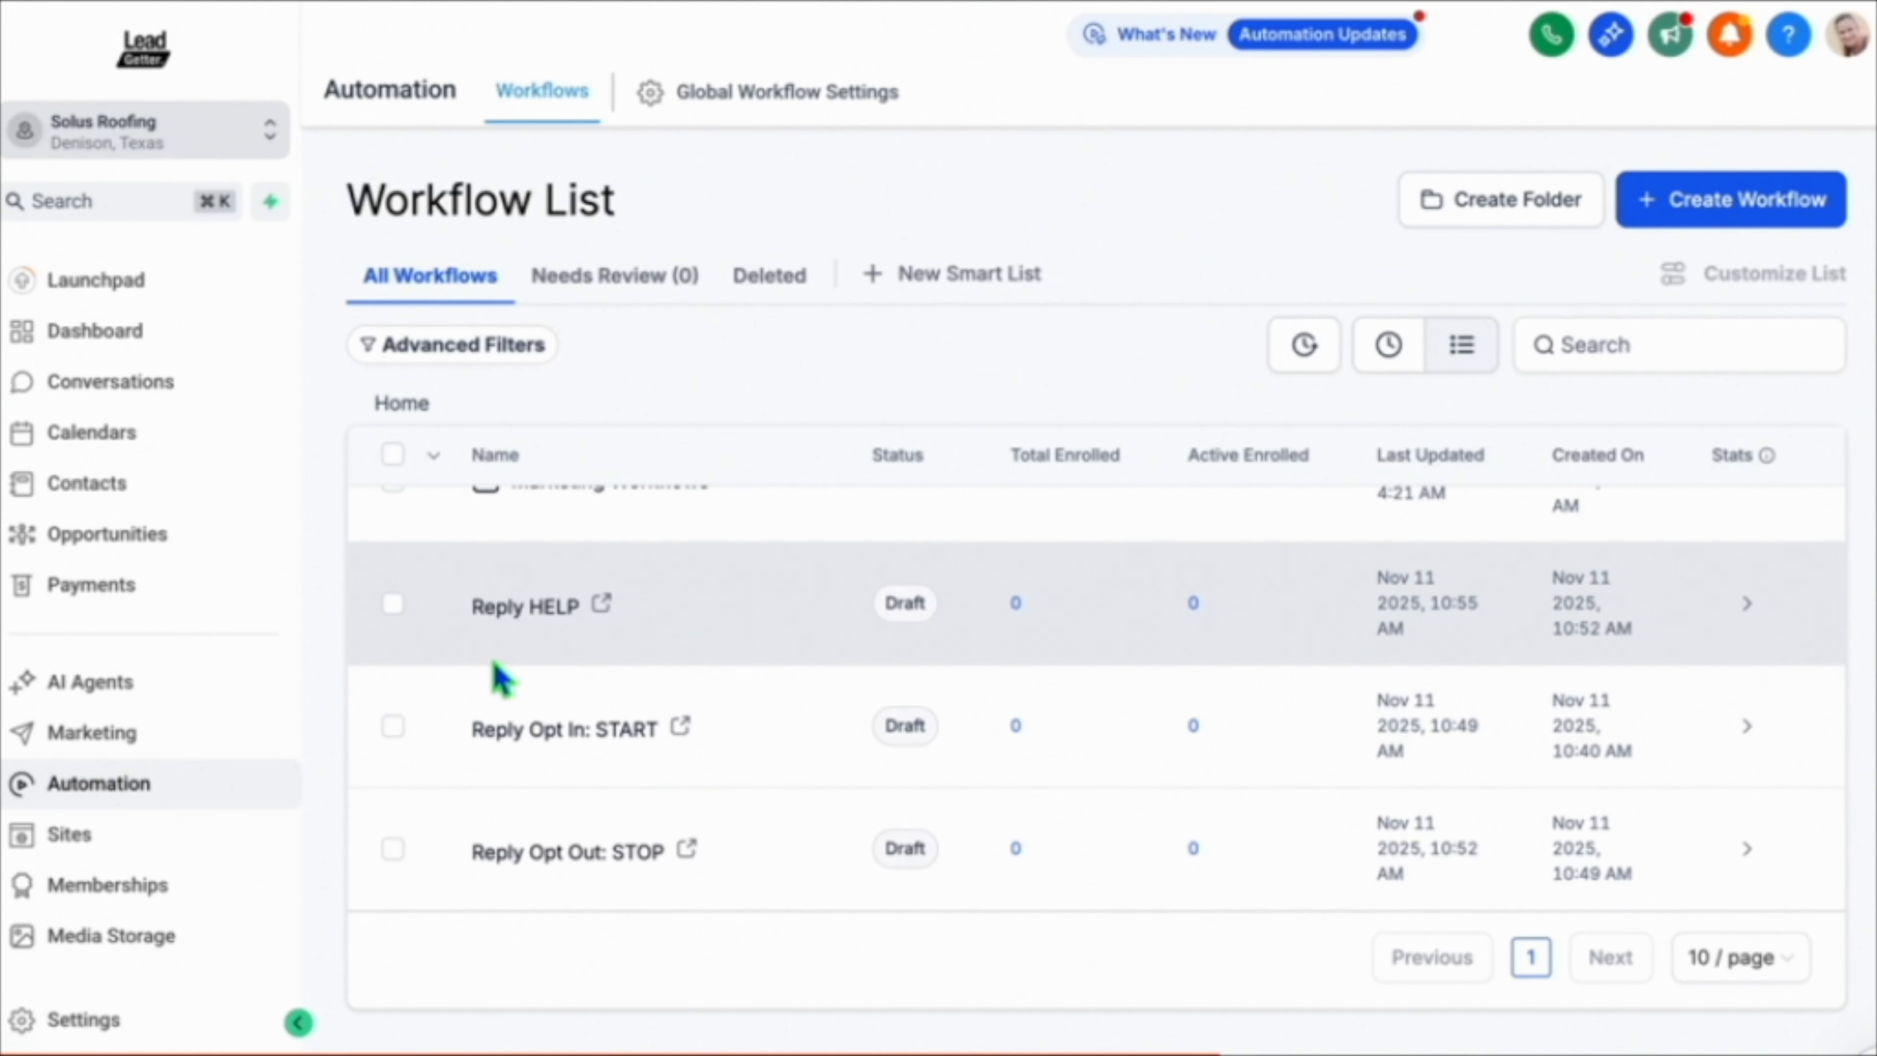
{"action": "left_click", "coordinate": [393, 603]}
{"action": "left_click", "coordinate": [393, 726]}
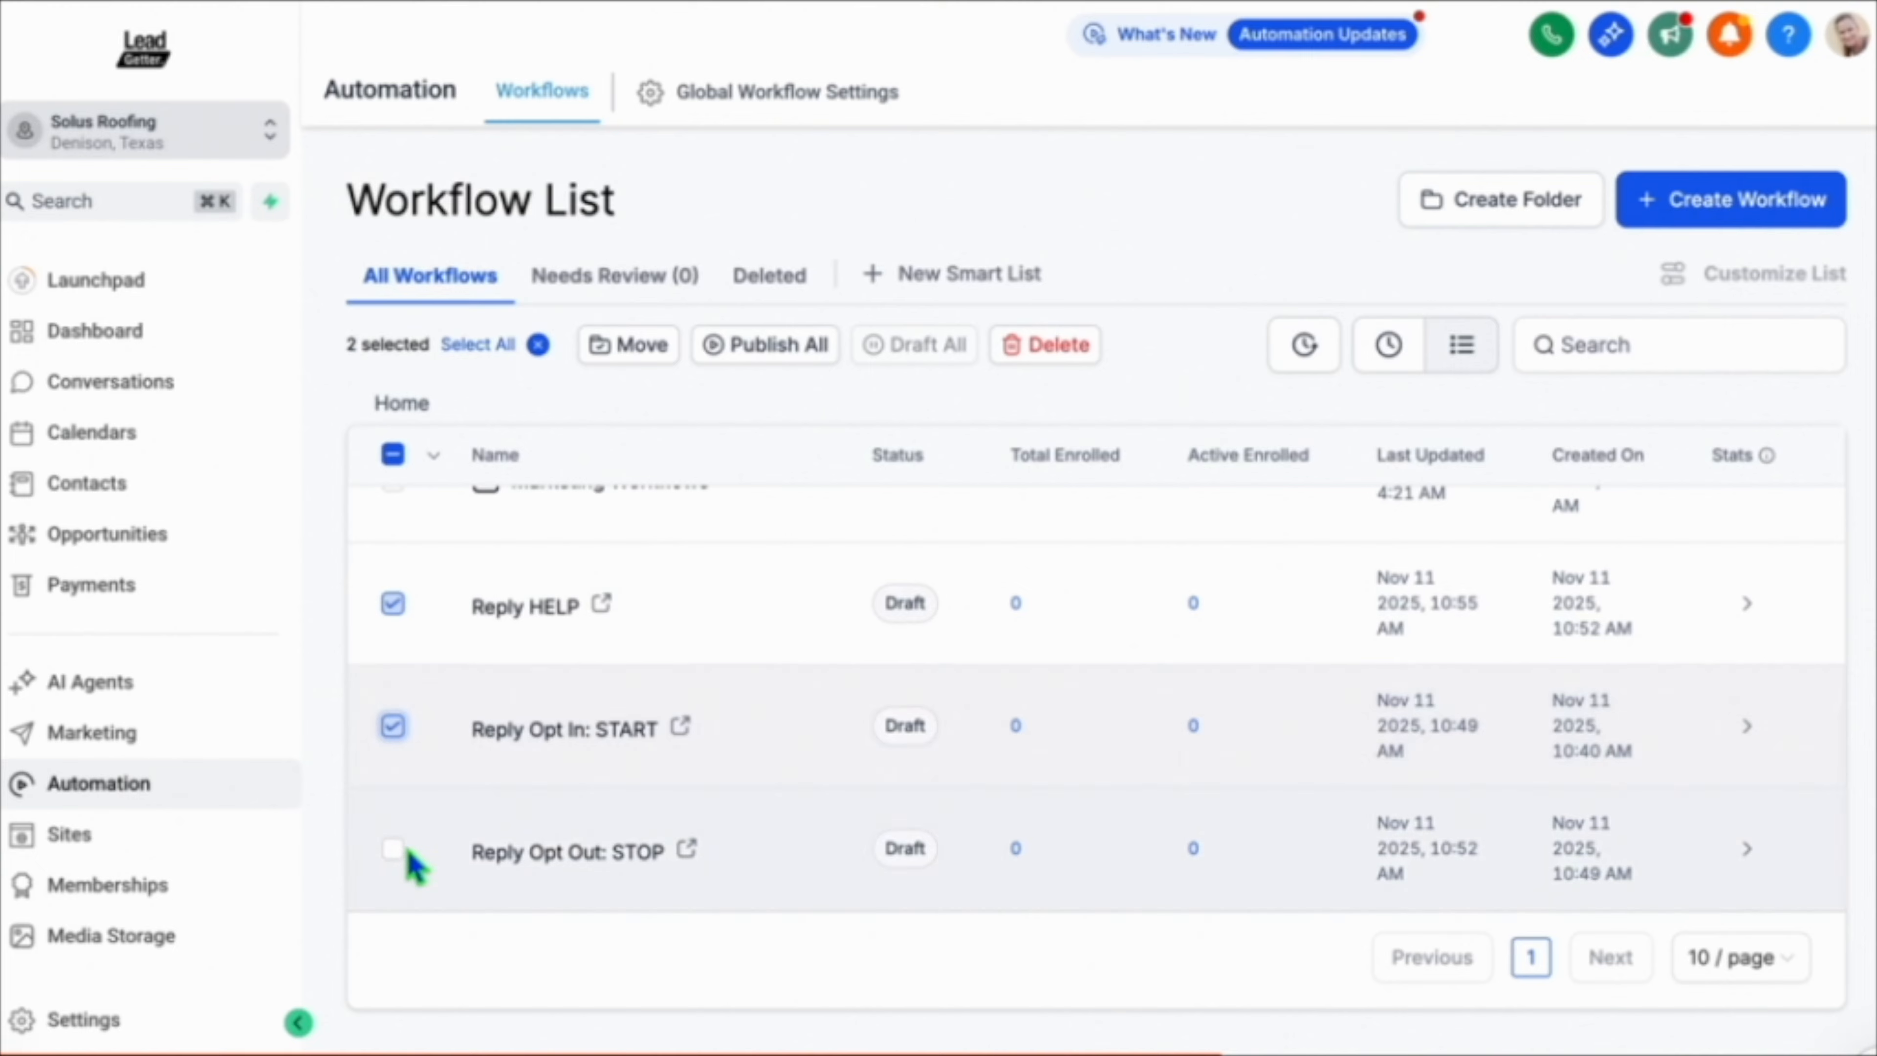
{"action": "left_click", "coordinate": [392, 849]}
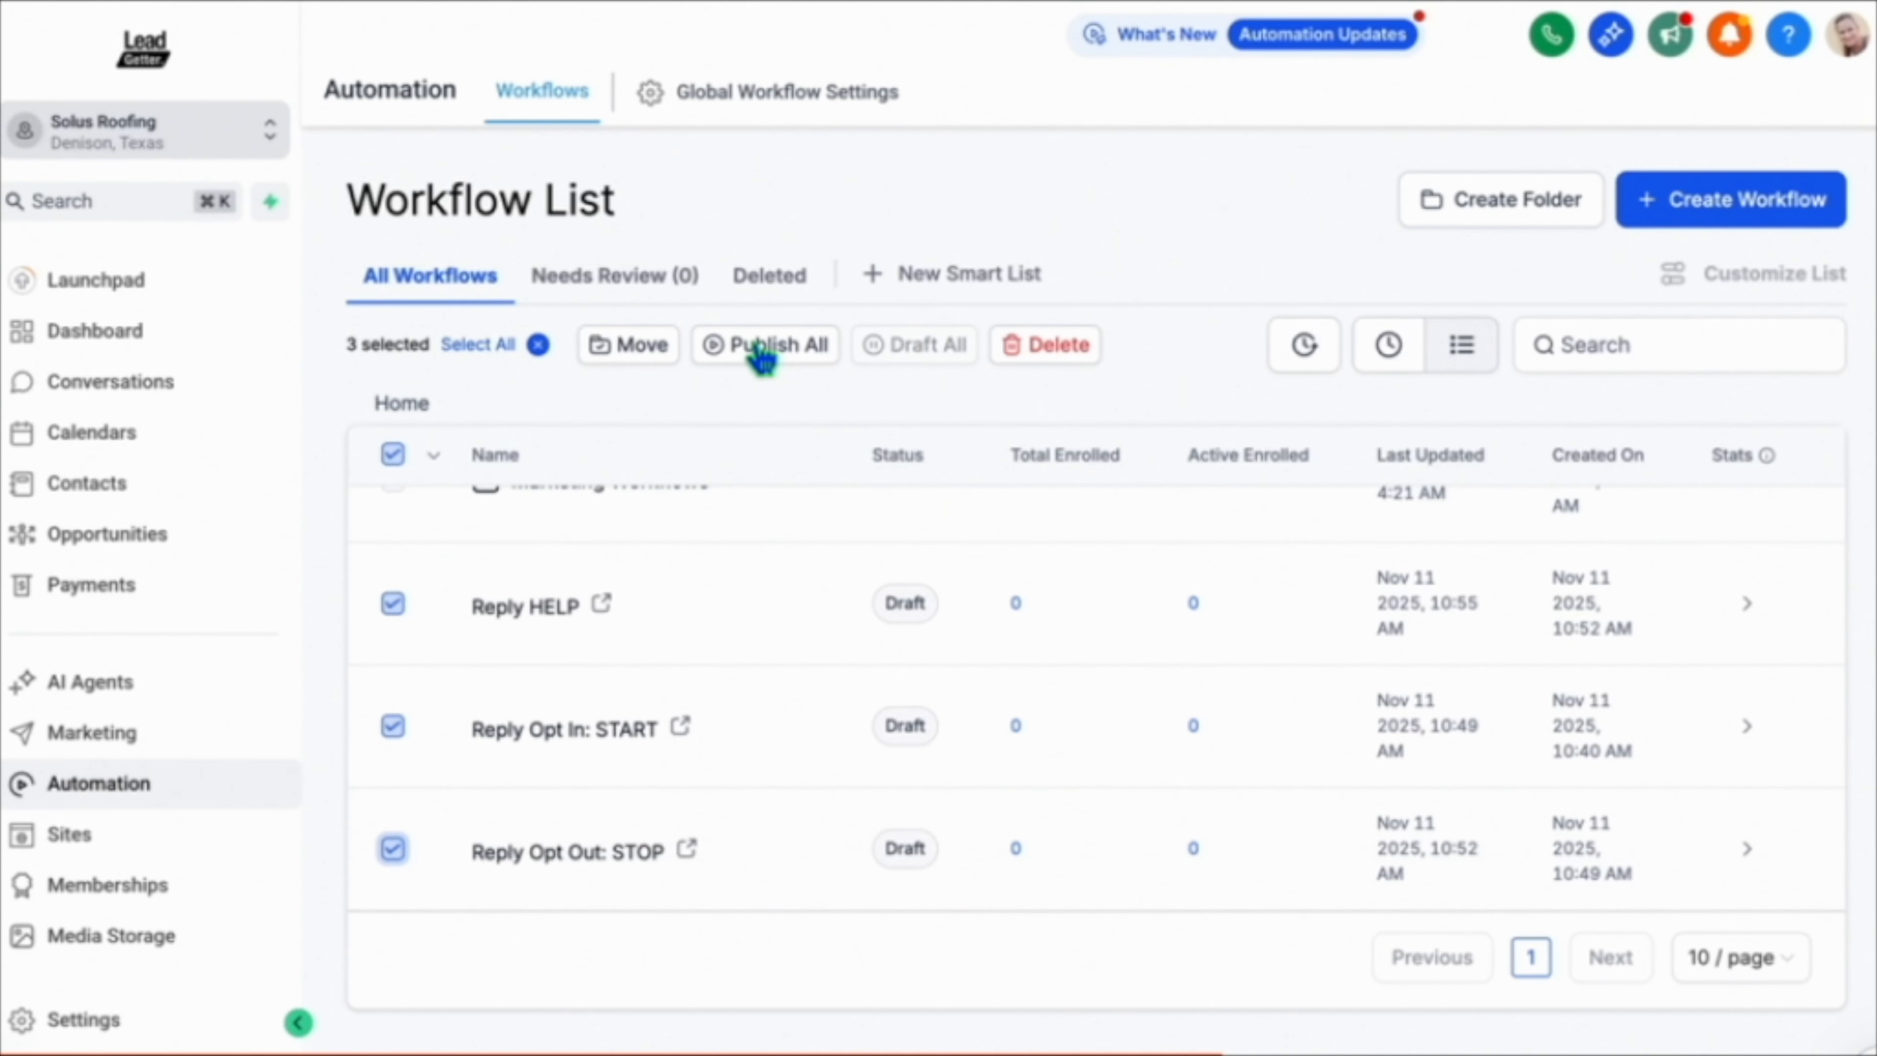
{"action": "left_click", "coordinate": [761, 354]}
{"action": "left_click", "coordinate": [1395, 674]}
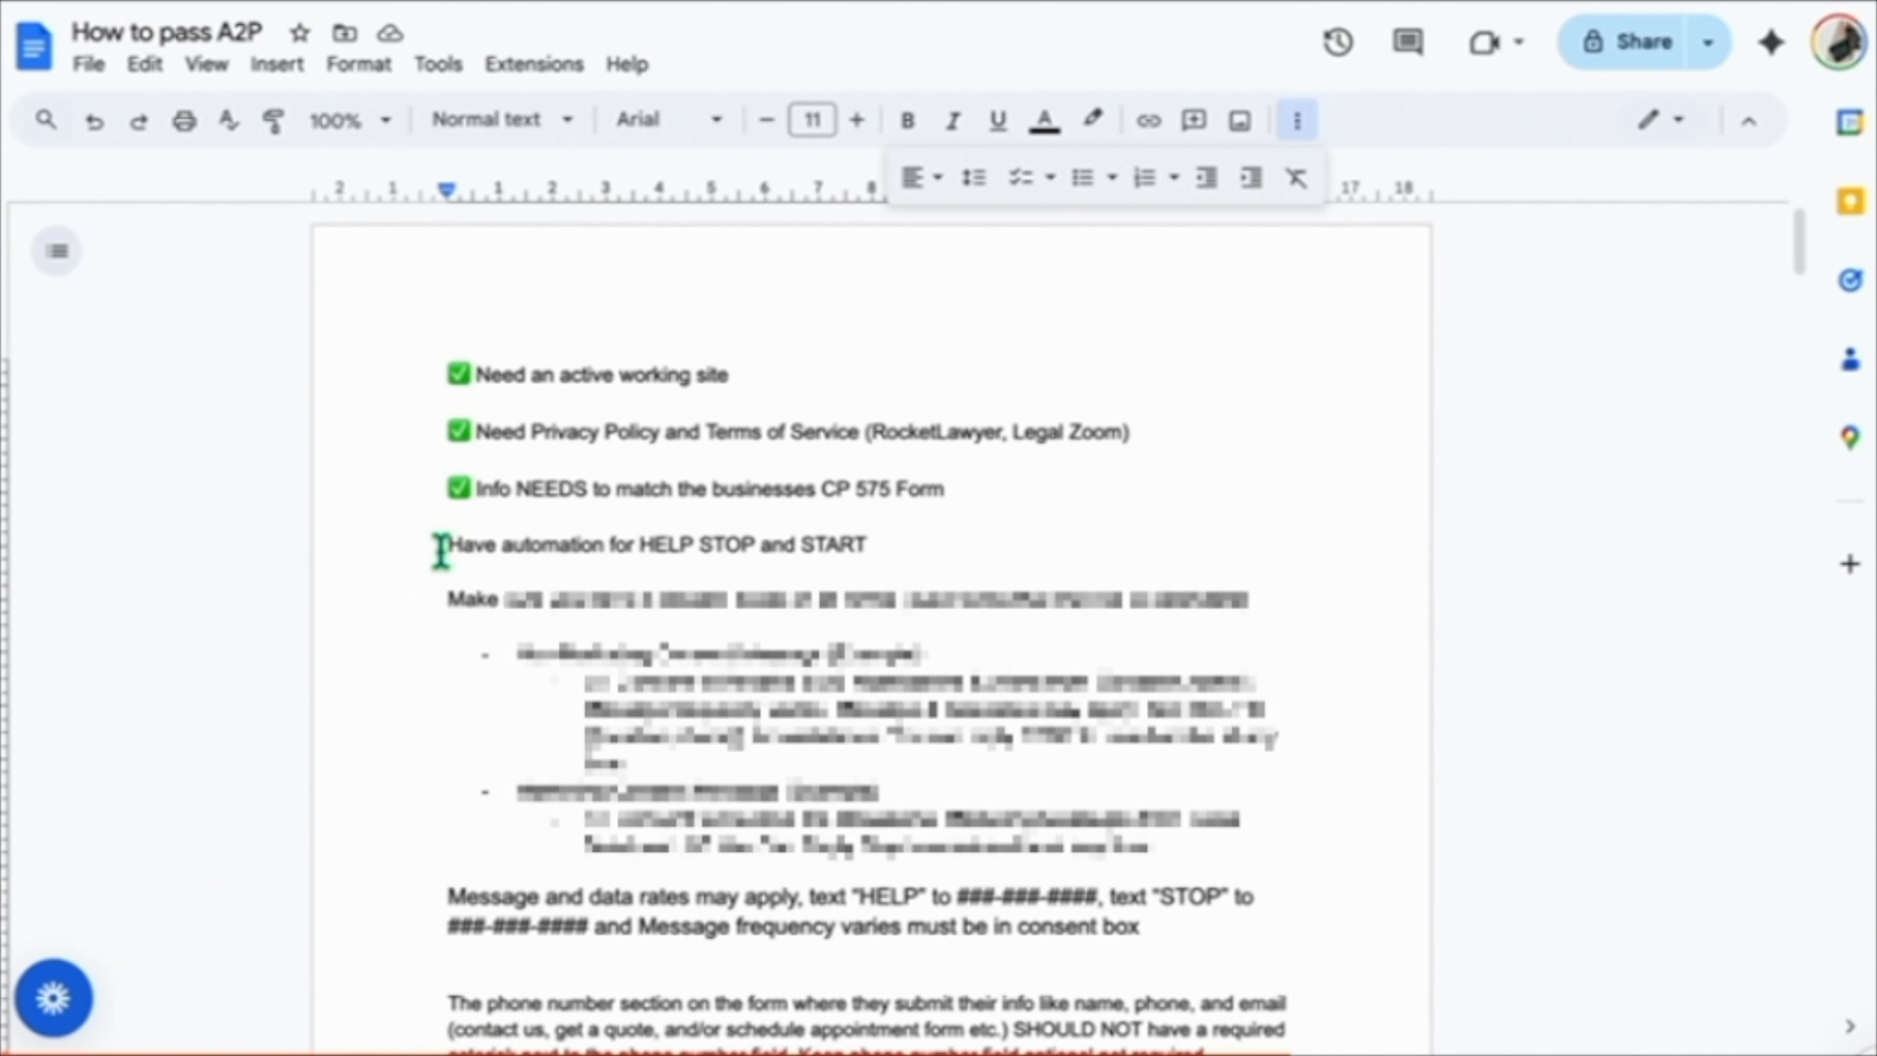
Switch to the How to pass A2P doc and add a checkmark before the HELP STOP and START automation item.
{"action": "type", "text": "✅"}
{"action": "left_click", "coordinate": [442, 601]}
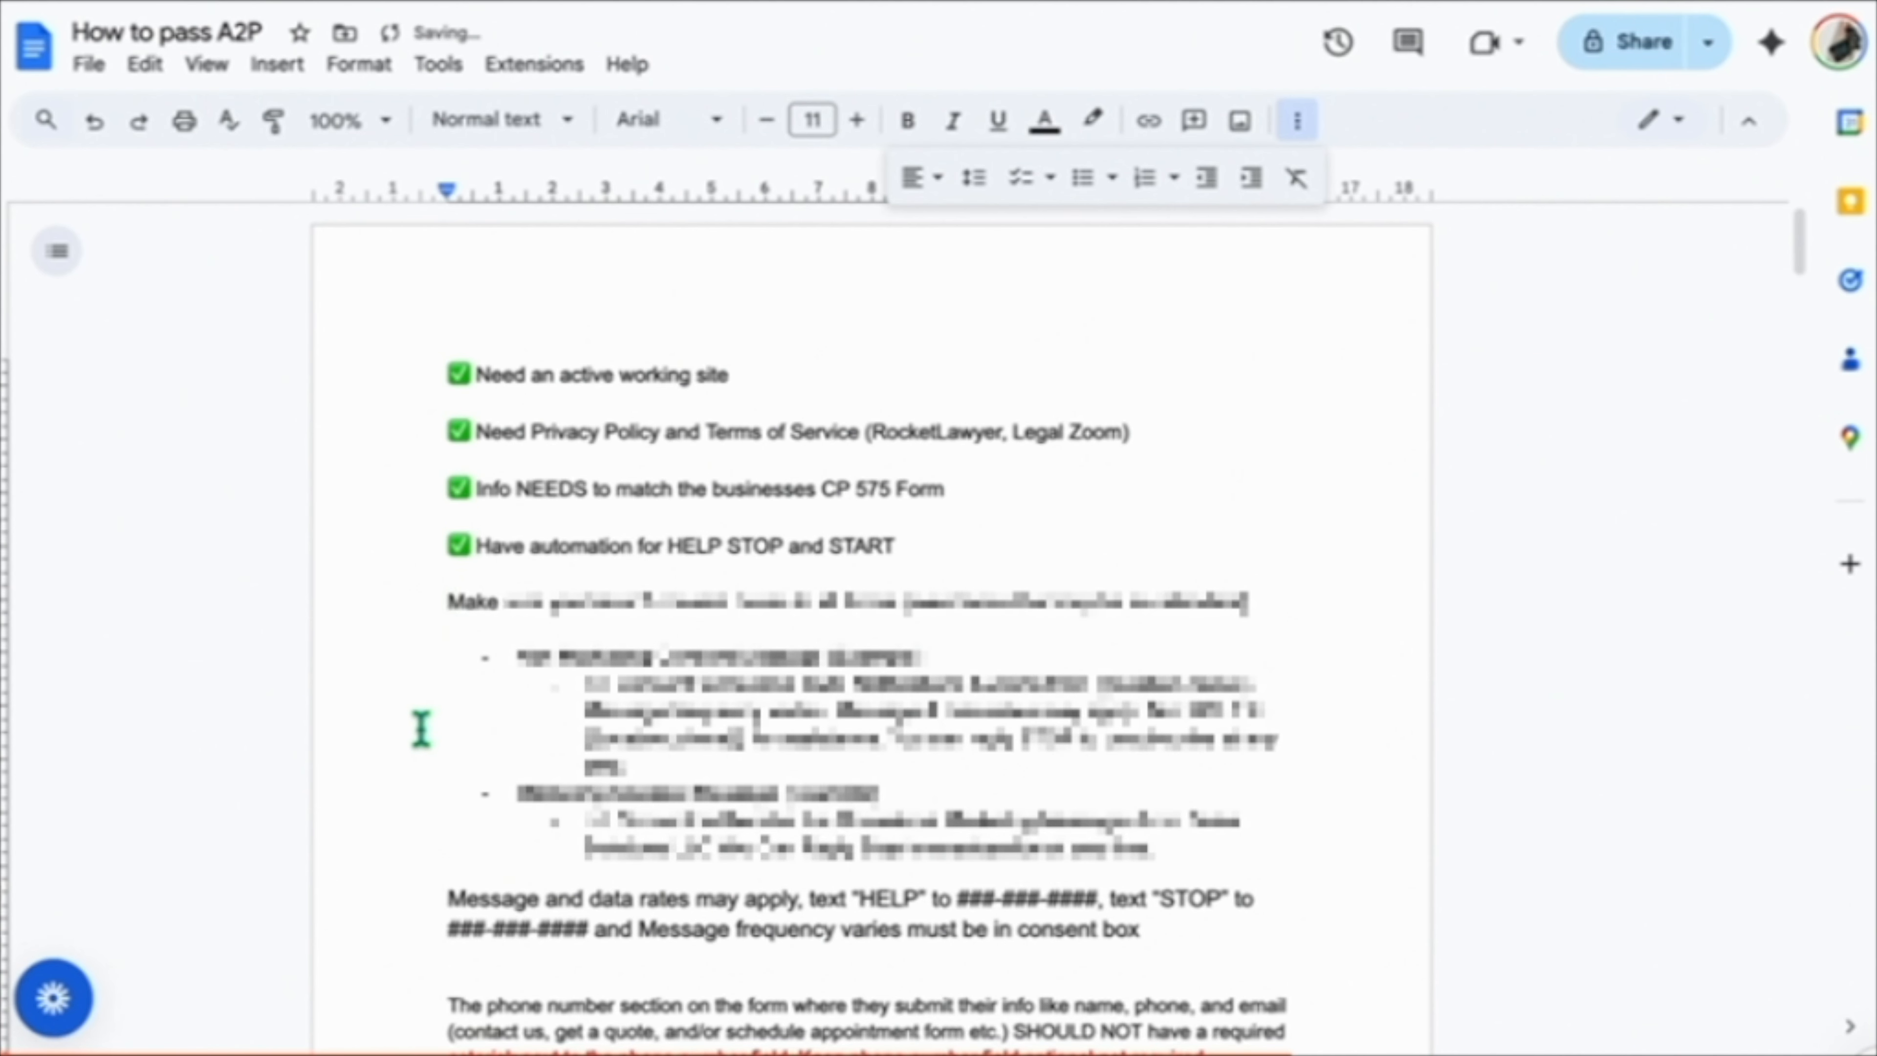
Review the guide's consent box requirements and the example marketing and non-marketing consent messages.
{"action": "scroll", "coordinate": [420, 726], "scroll_direction": "down", "scroll_amount": 2}
{"action": "scroll", "coordinate": [421, 728], "scroll_direction": "down", "scroll_amount": 4}
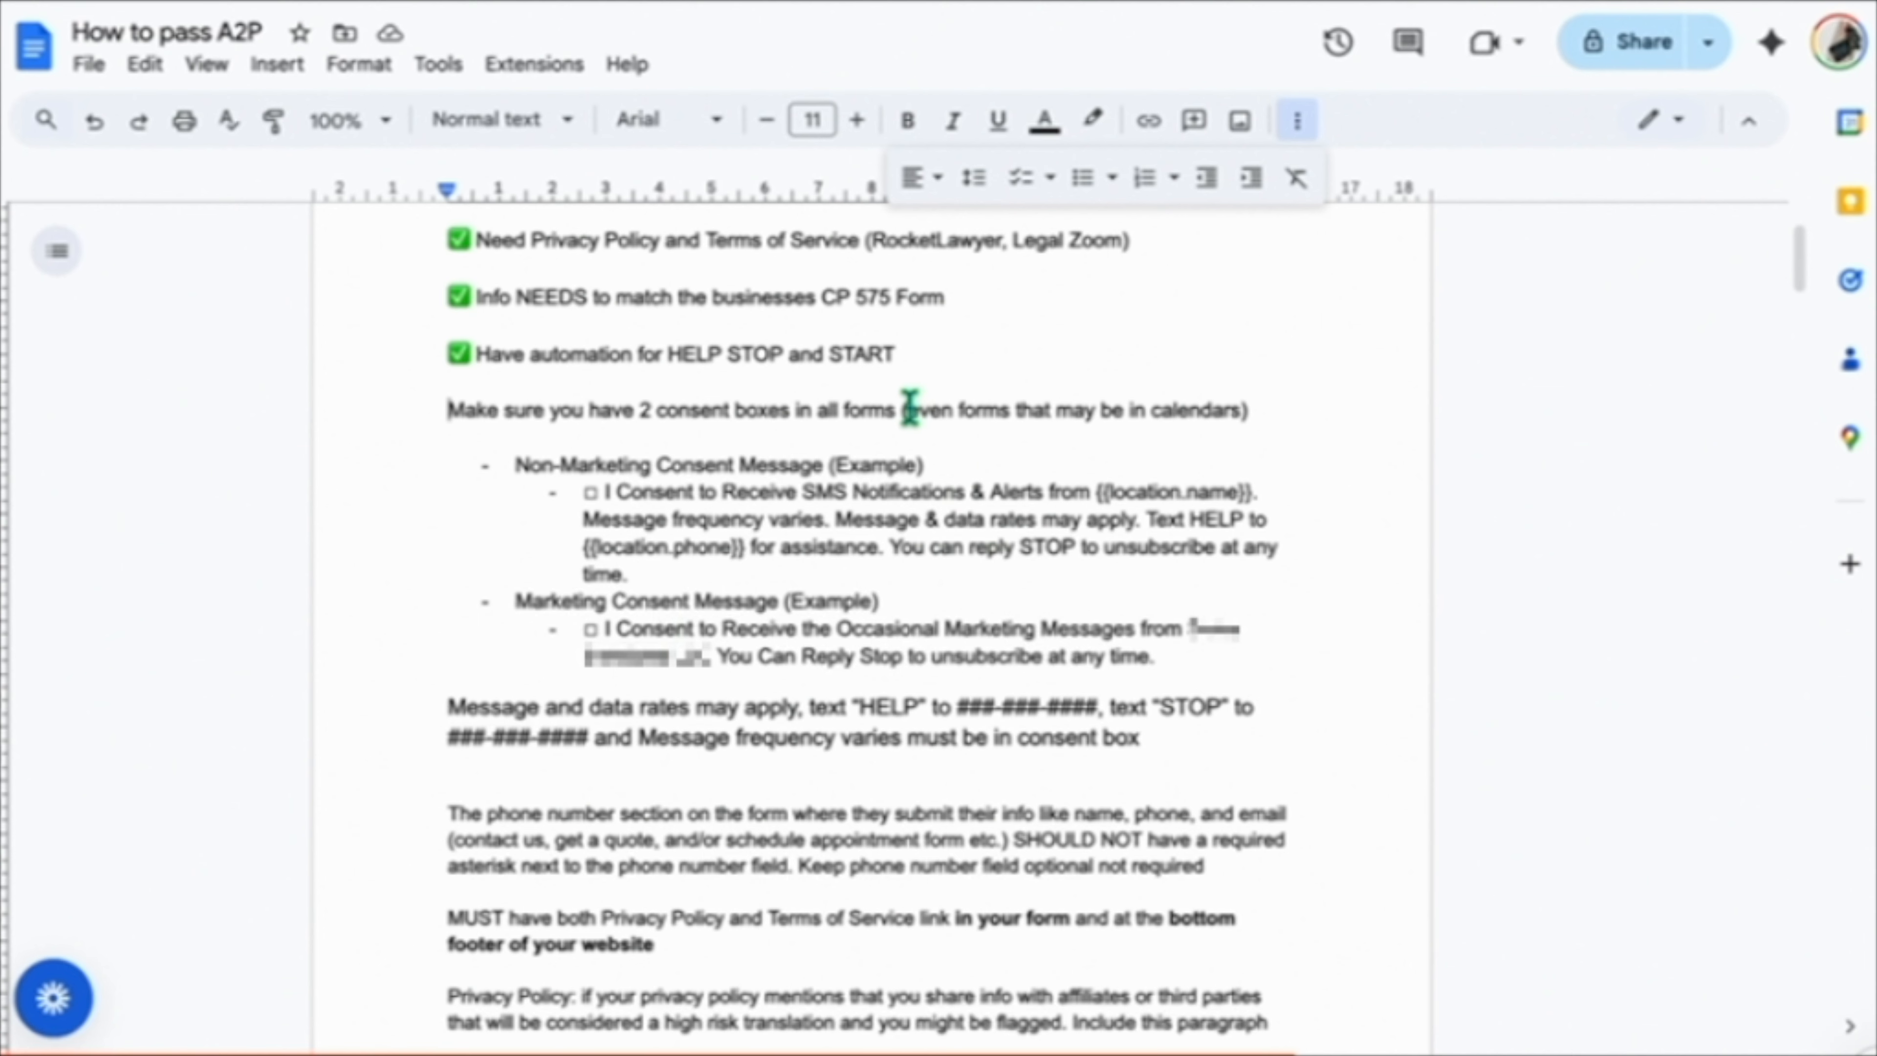
{"action": "left_click_drag", "start_coordinate": [908, 409], "coordinate": [1246, 410]}
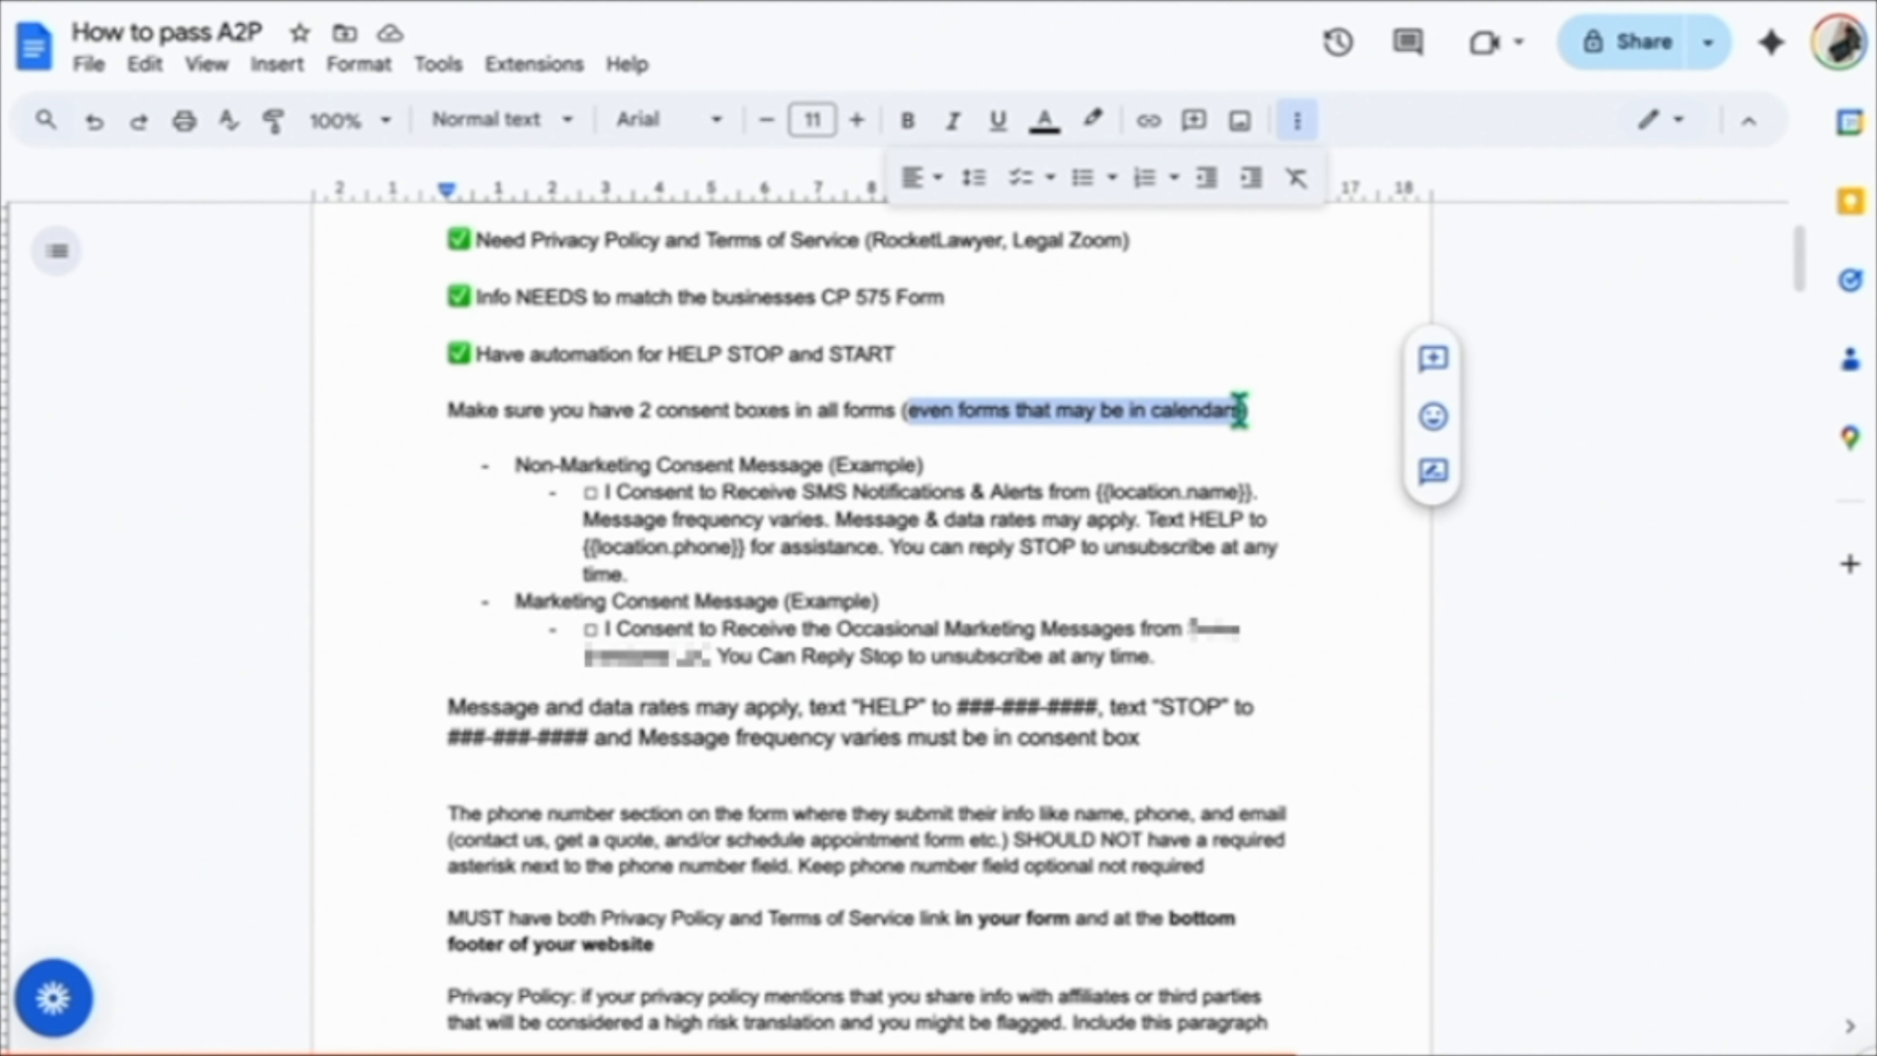
{"action": "left_click", "coordinate": [912, 411]}
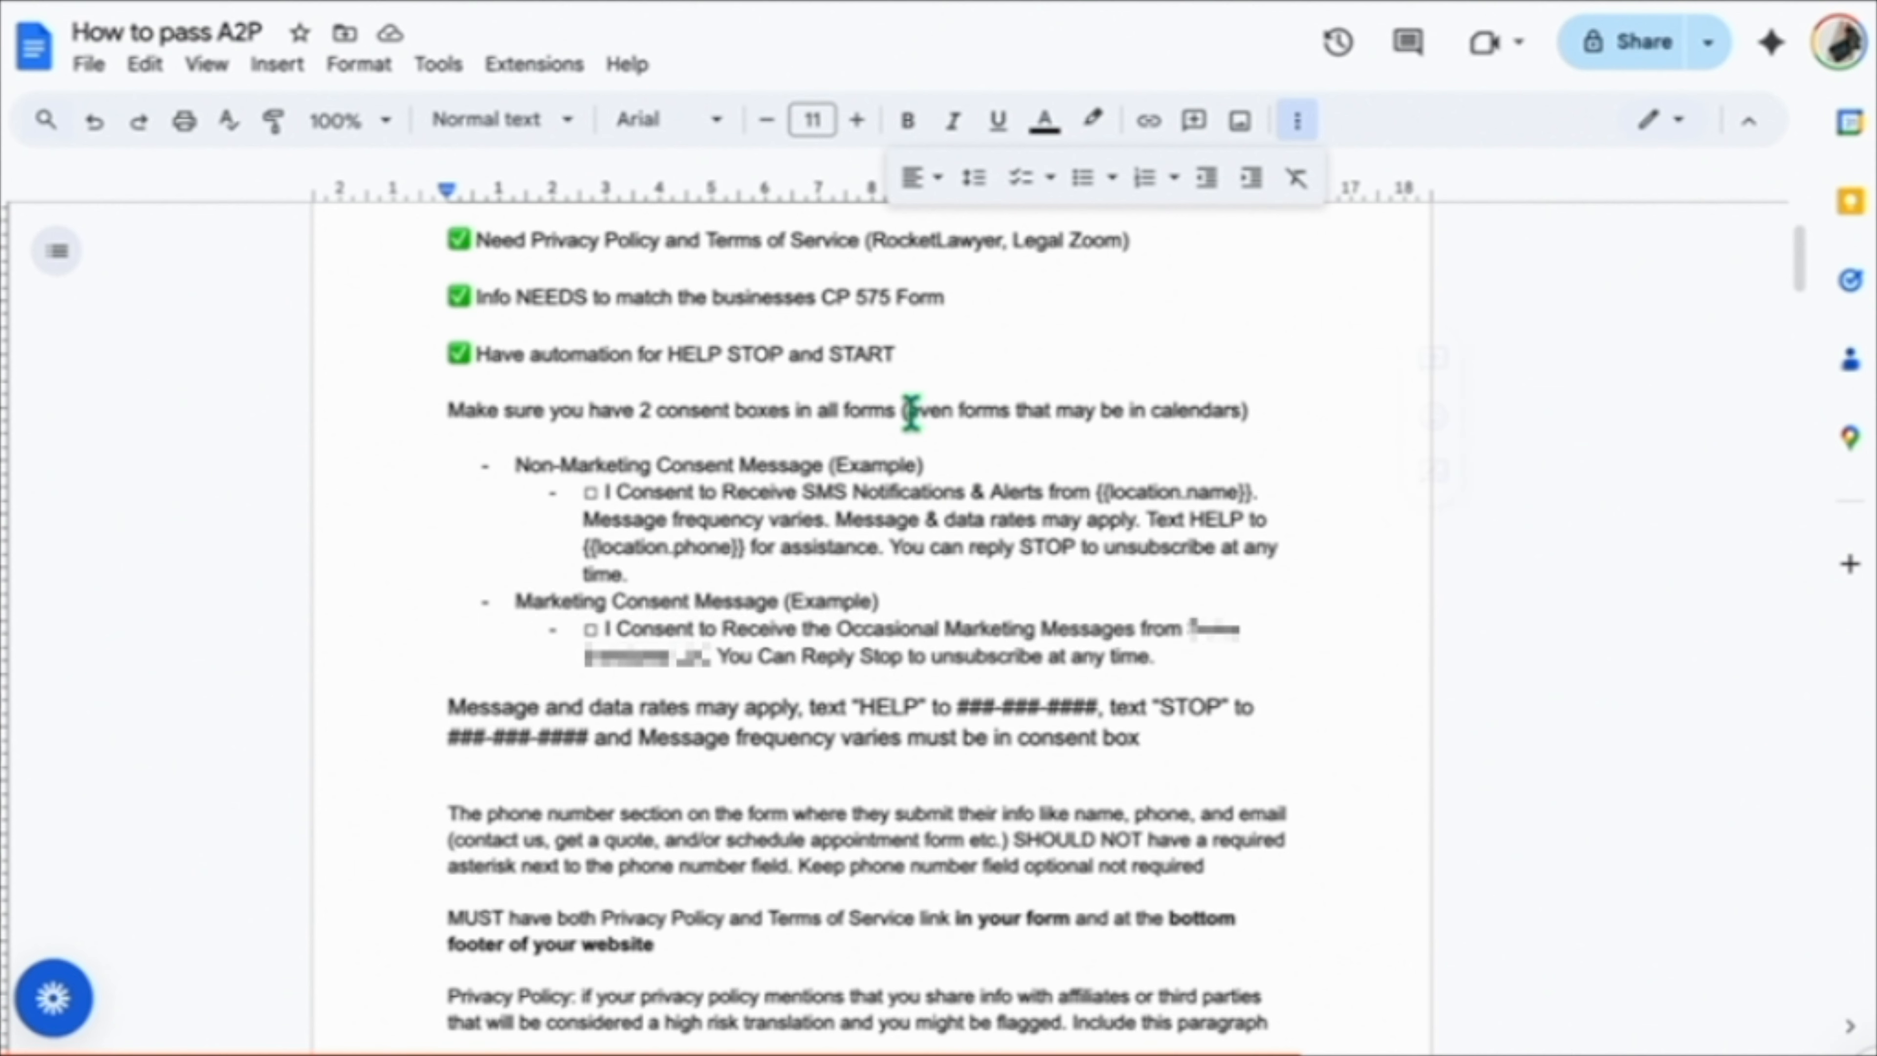
{"action": "left_click_drag", "start_coordinate": [912, 411], "coordinate": [1242, 411]}
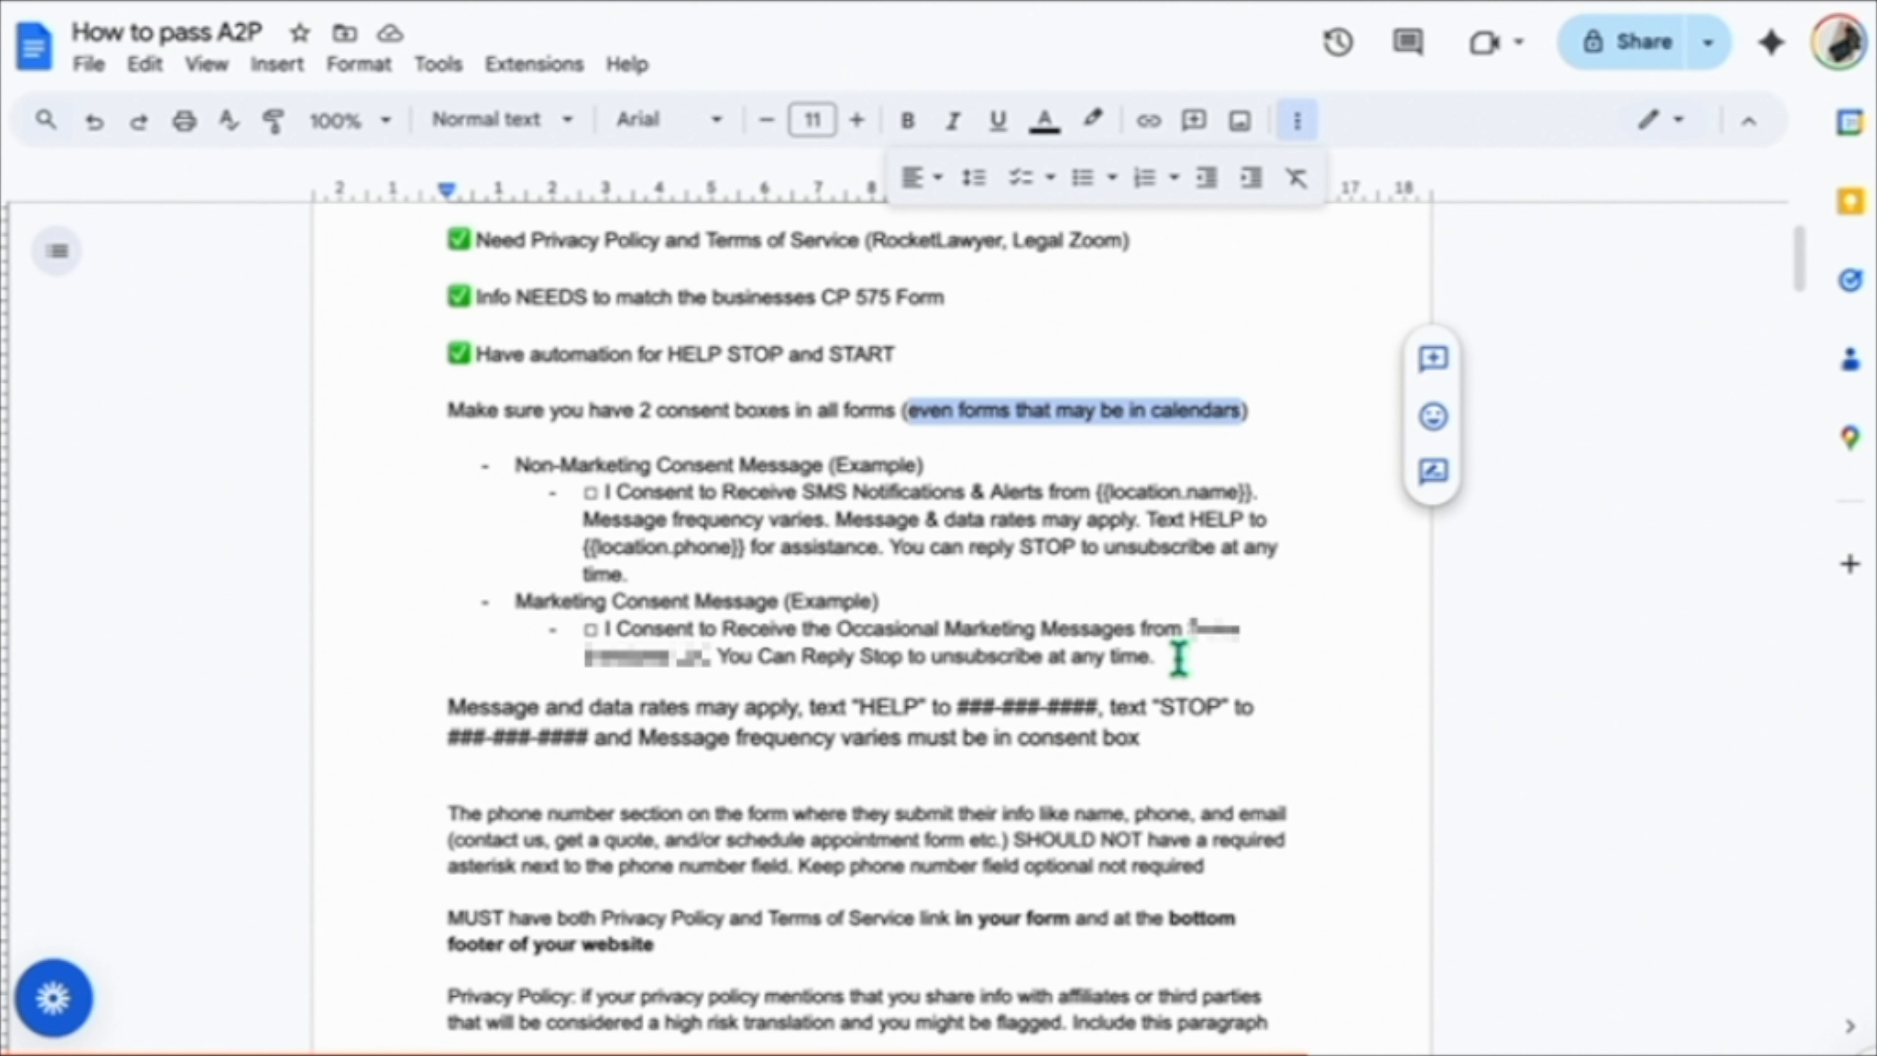
{"action": "left_click_drag", "start_coordinate": [1179, 658], "coordinate": [516, 469]}
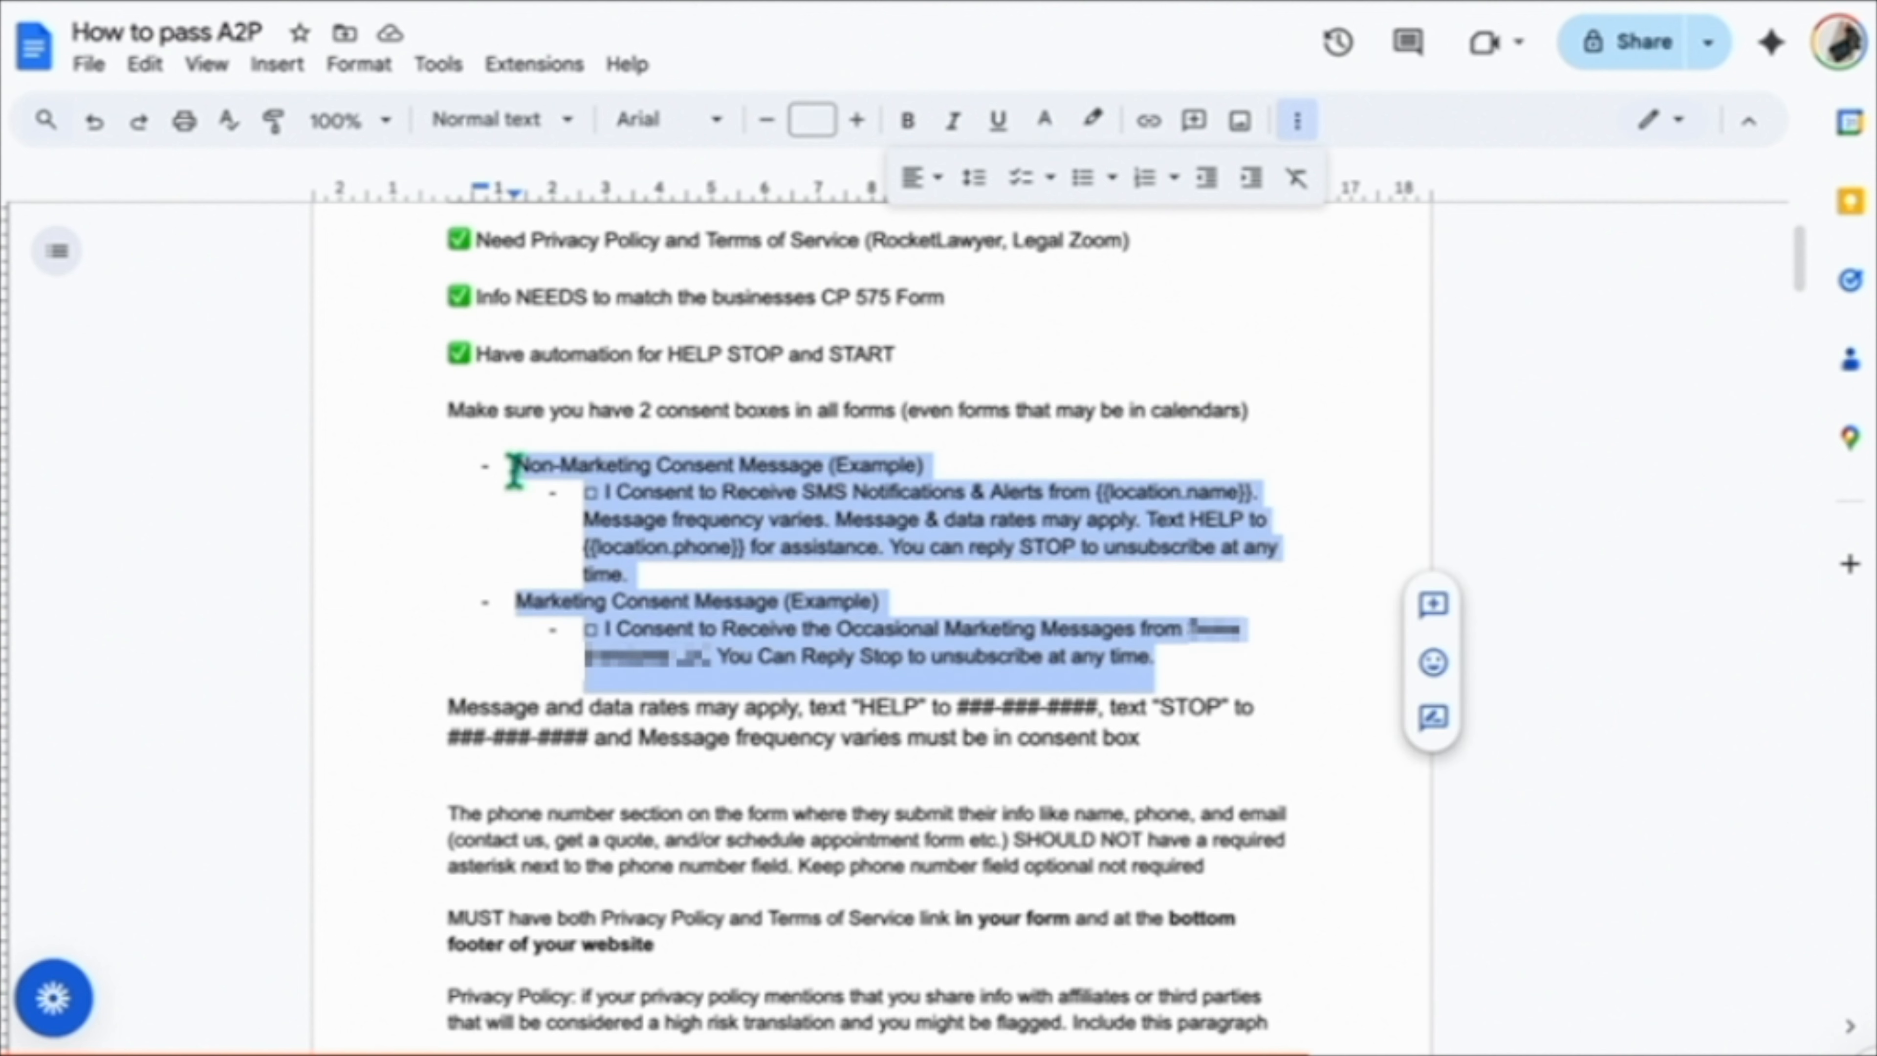
{"action": "left_click", "coordinate": [524, 658]}
{"action": "scroll", "coordinate": [444, 683], "scroll_direction": "down", "scroll_amount": 1}
{"action": "left_click_drag", "start_coordinate": [446, 684], "coordinate": [802, 687]}
{"action": "left_click", "coordinate": [949, 682]}
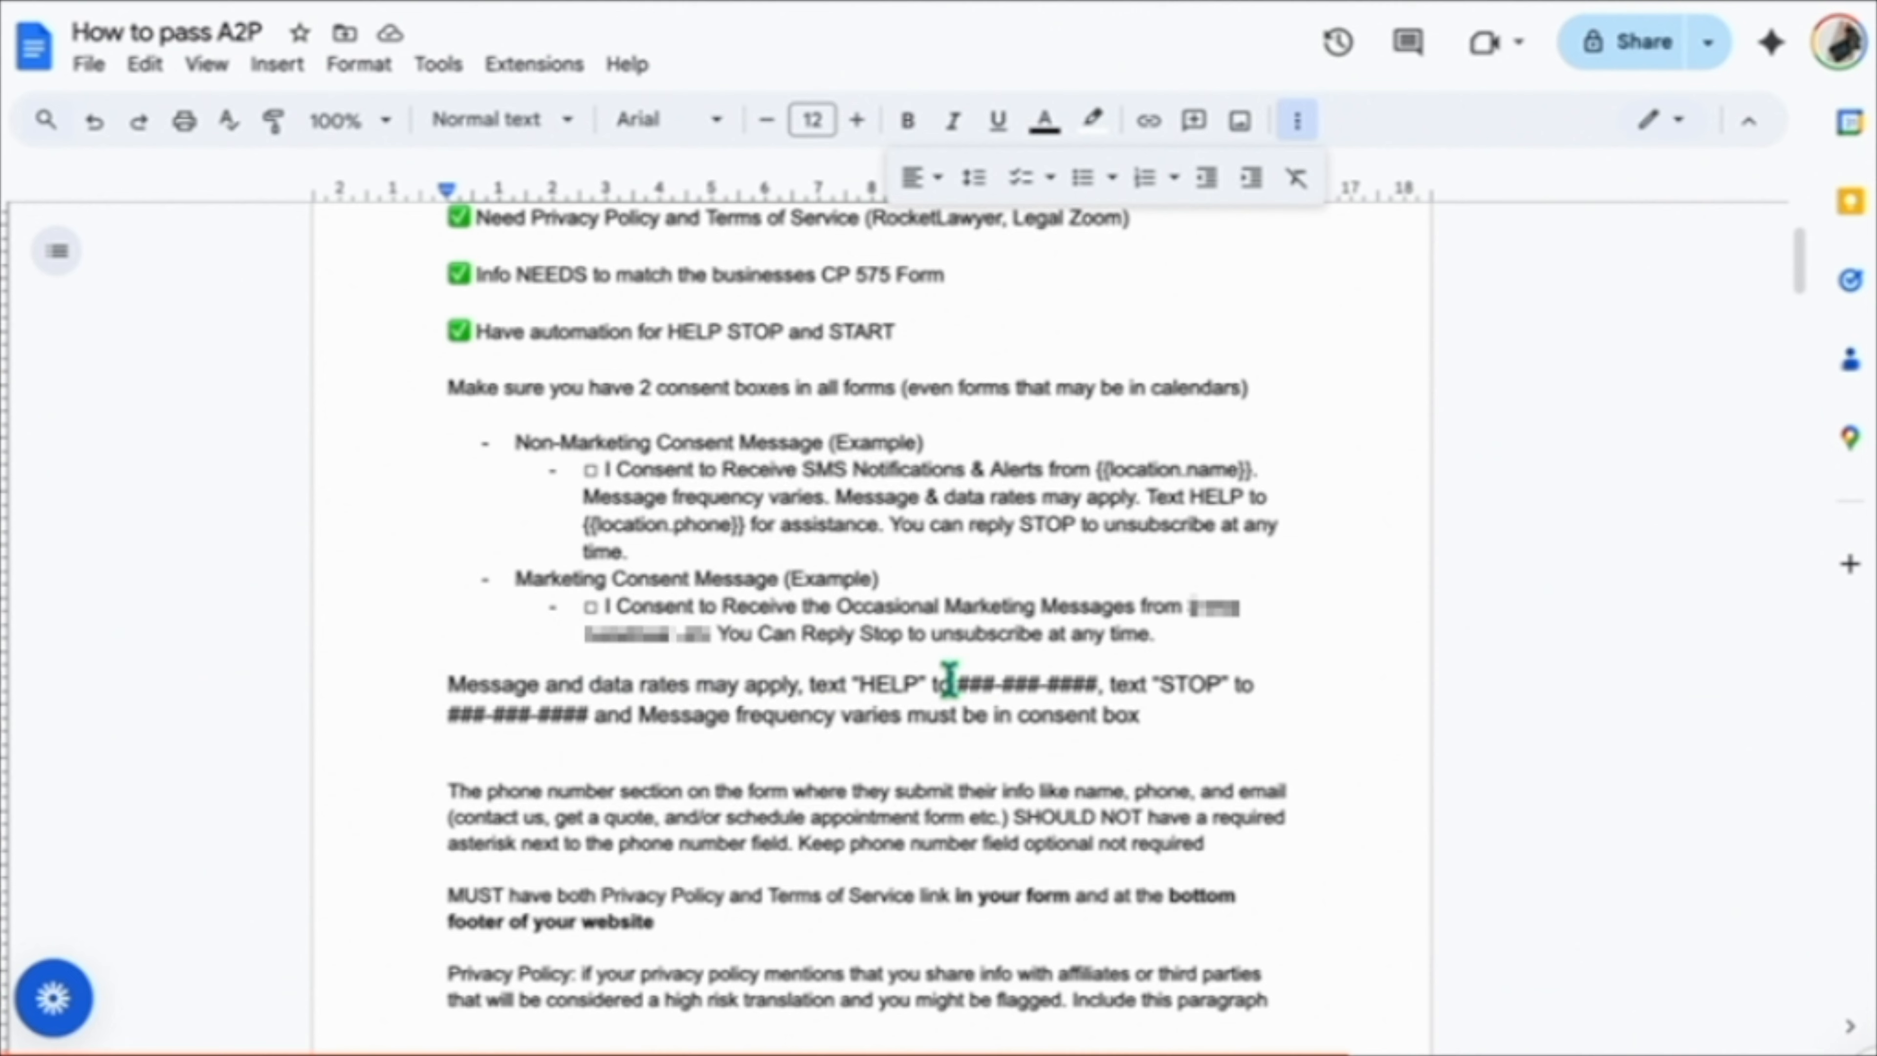
{"action": "left_click_drag", "start_coordinate": [951, 683], "coordinate": [1111, 684]}
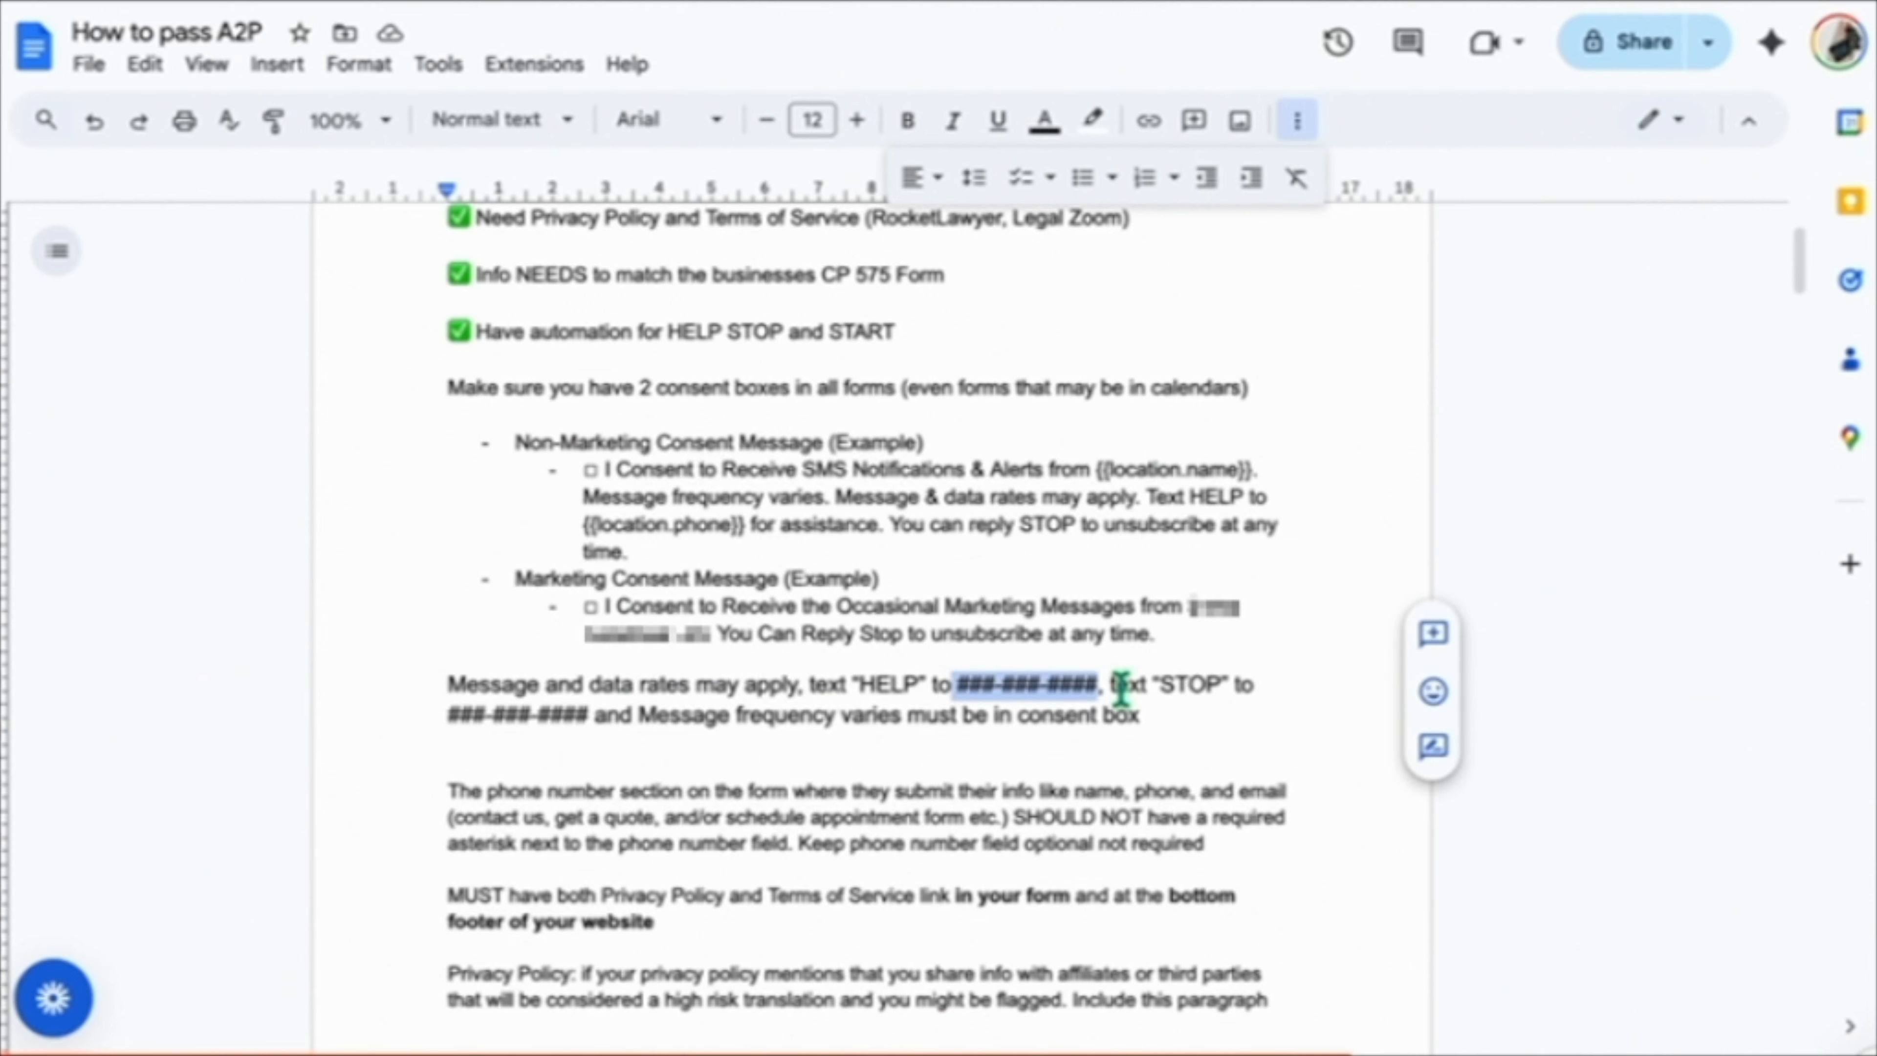
{"action": "left_click_drag", "start_coordinate": [596, 716], "coordinate": [432, 717]}
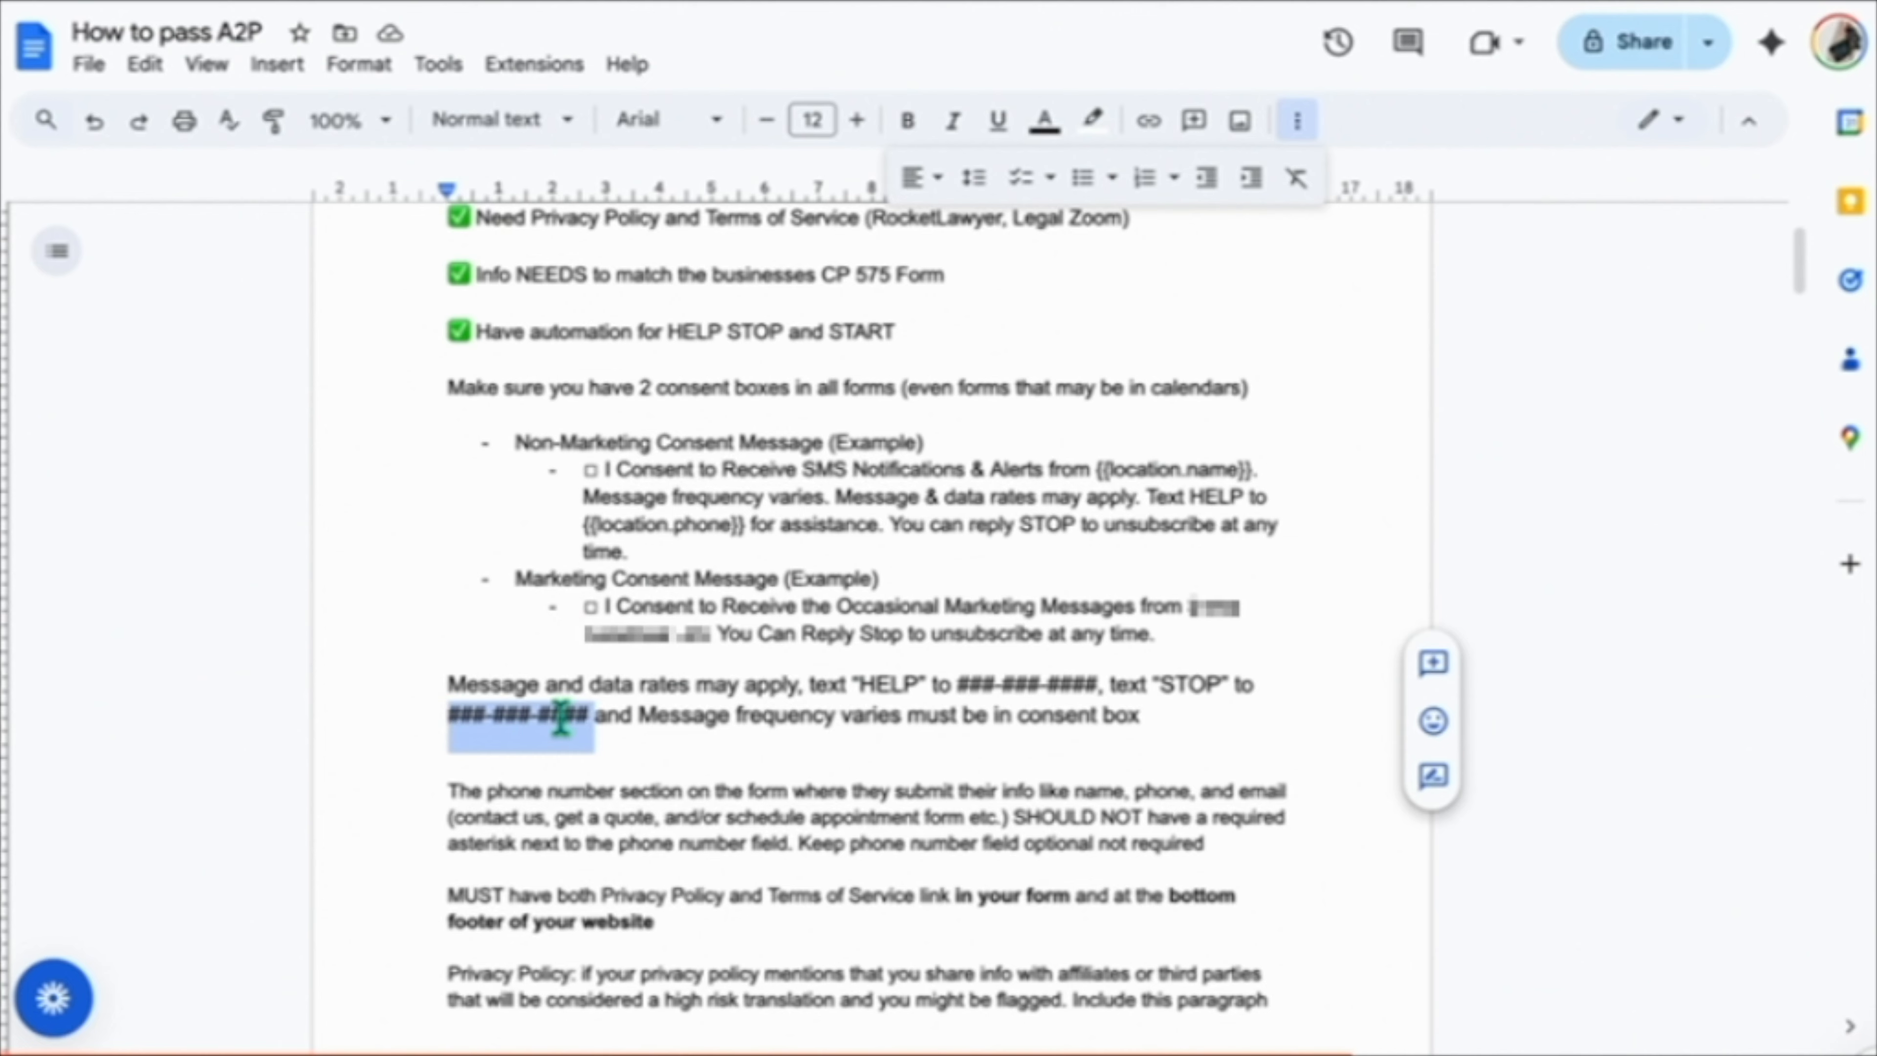
{"action": "left_click", "coordinate": [608, 716]}
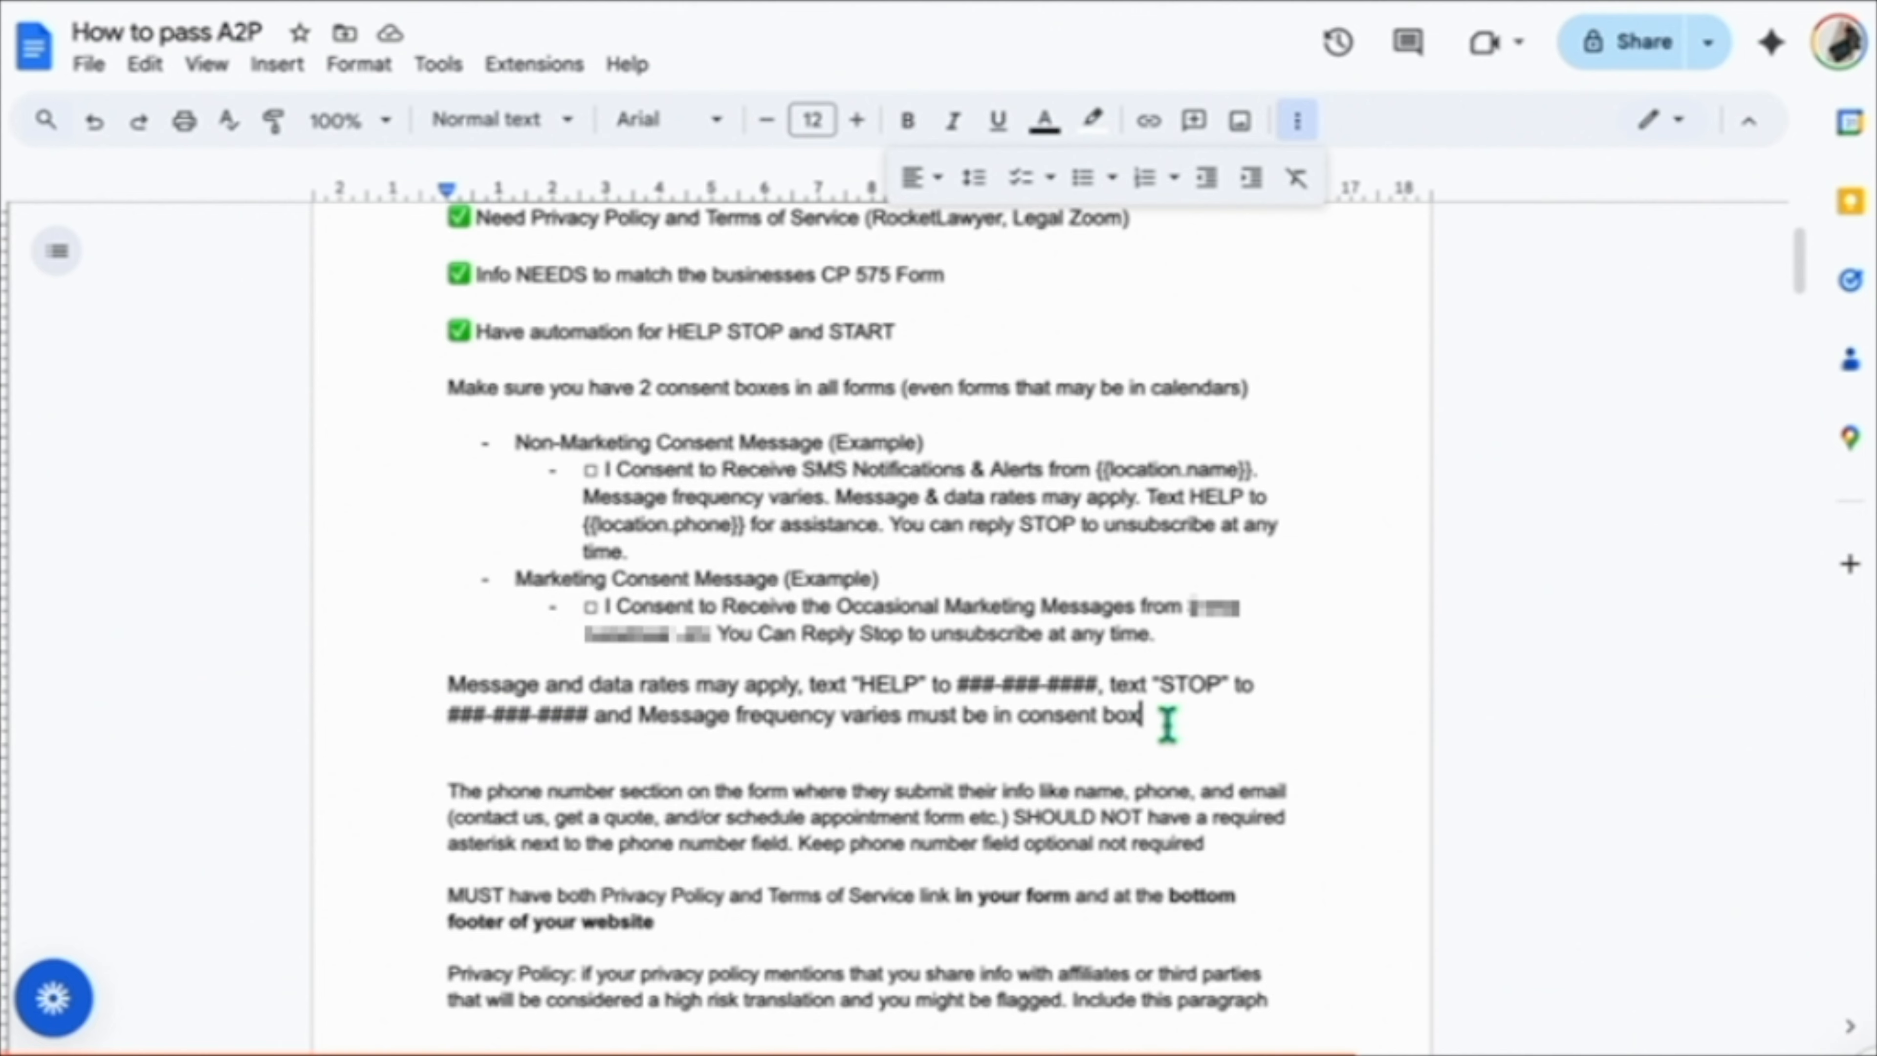
{"action": "left_click_drag", "start_coordinate": [1165, 721], "coordinate": [446, 691]}
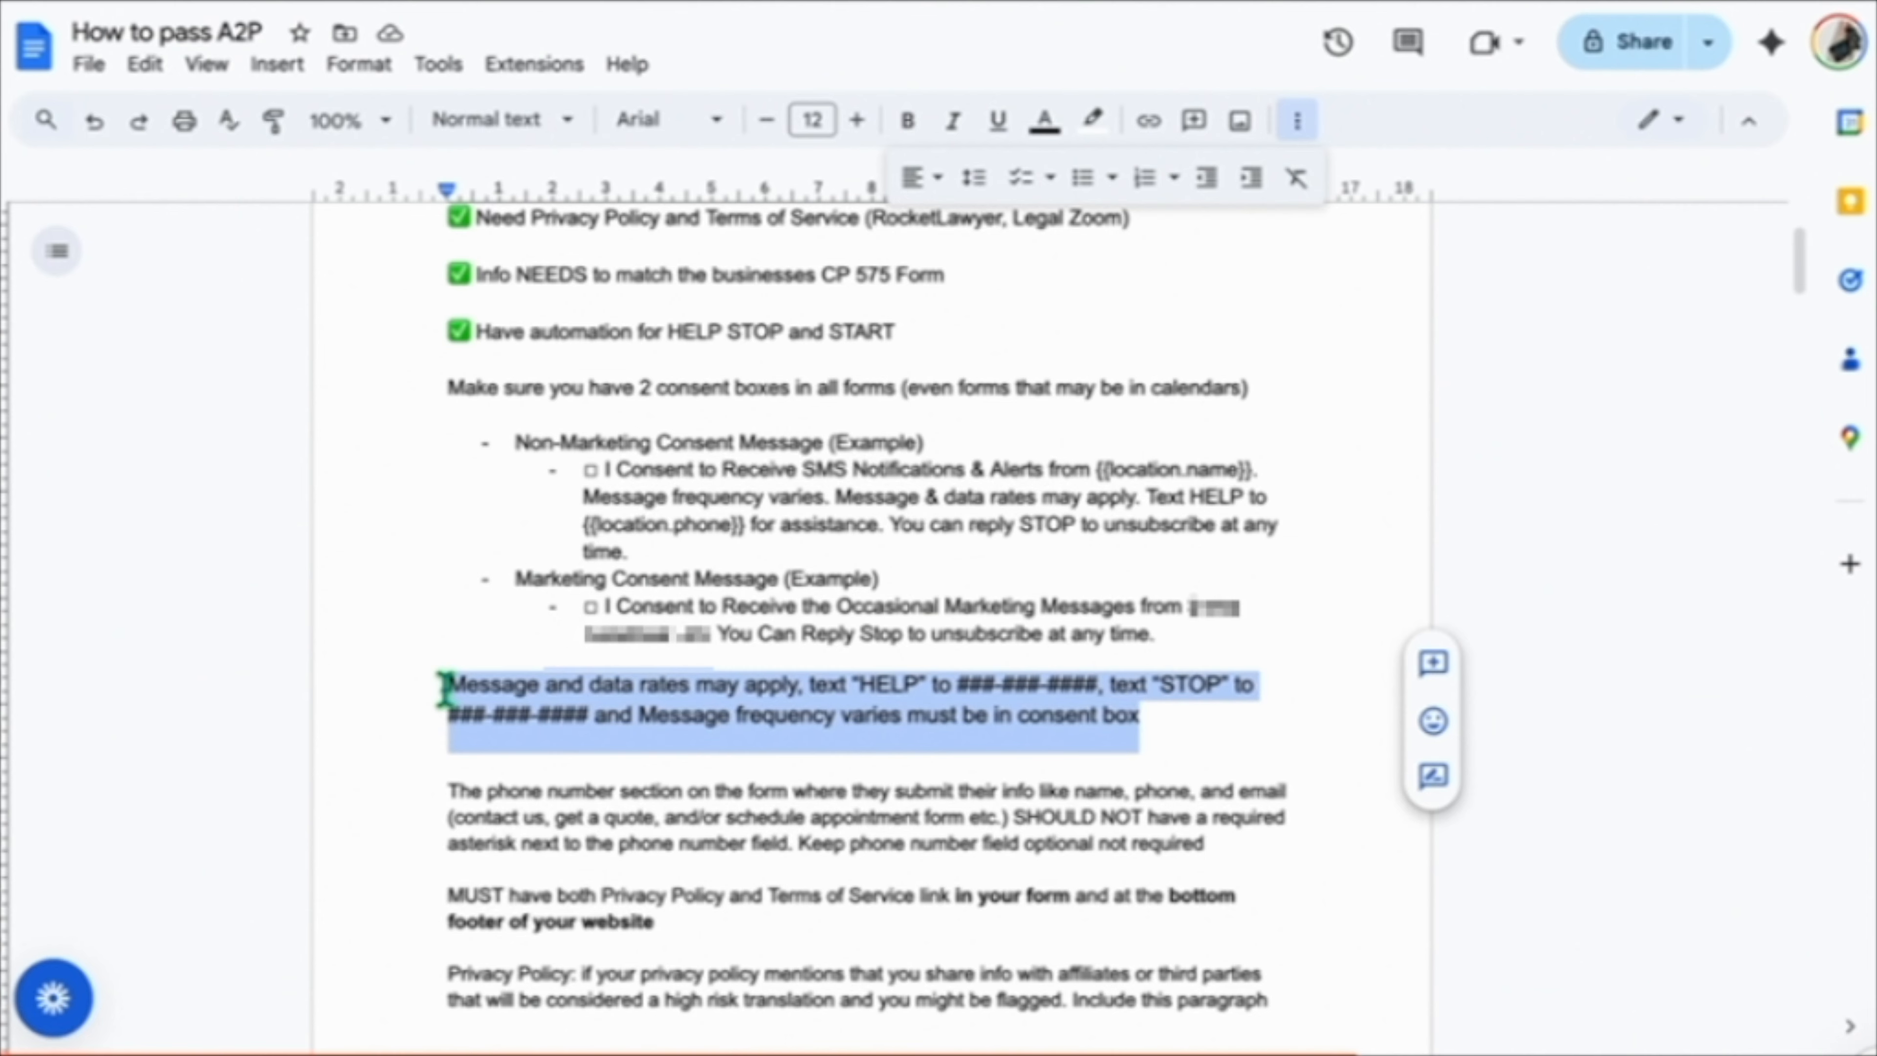
{"action": "left_click", "coordinate": [446, 691]}
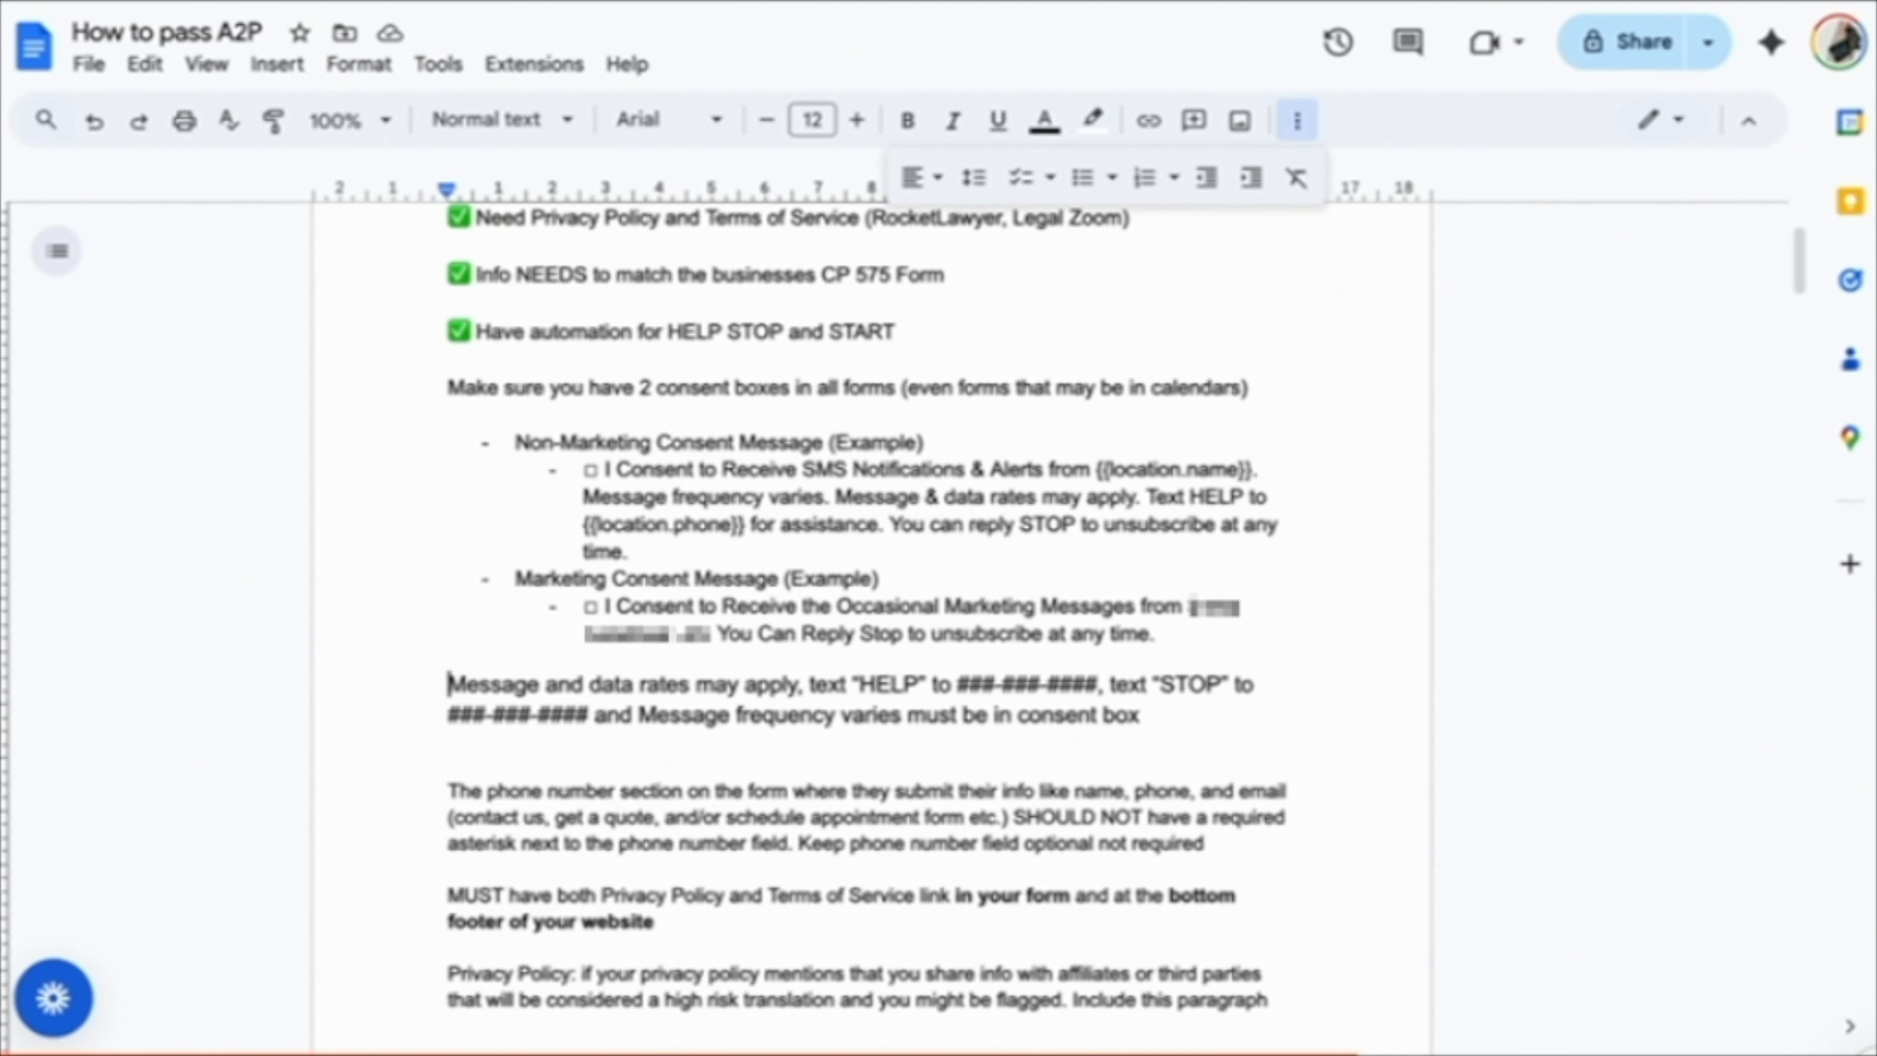
Return to the site builder, open the Contact Us form and select its terms and conditions consent block.
{"action": "left_click", "coordinate": [398, 2]}
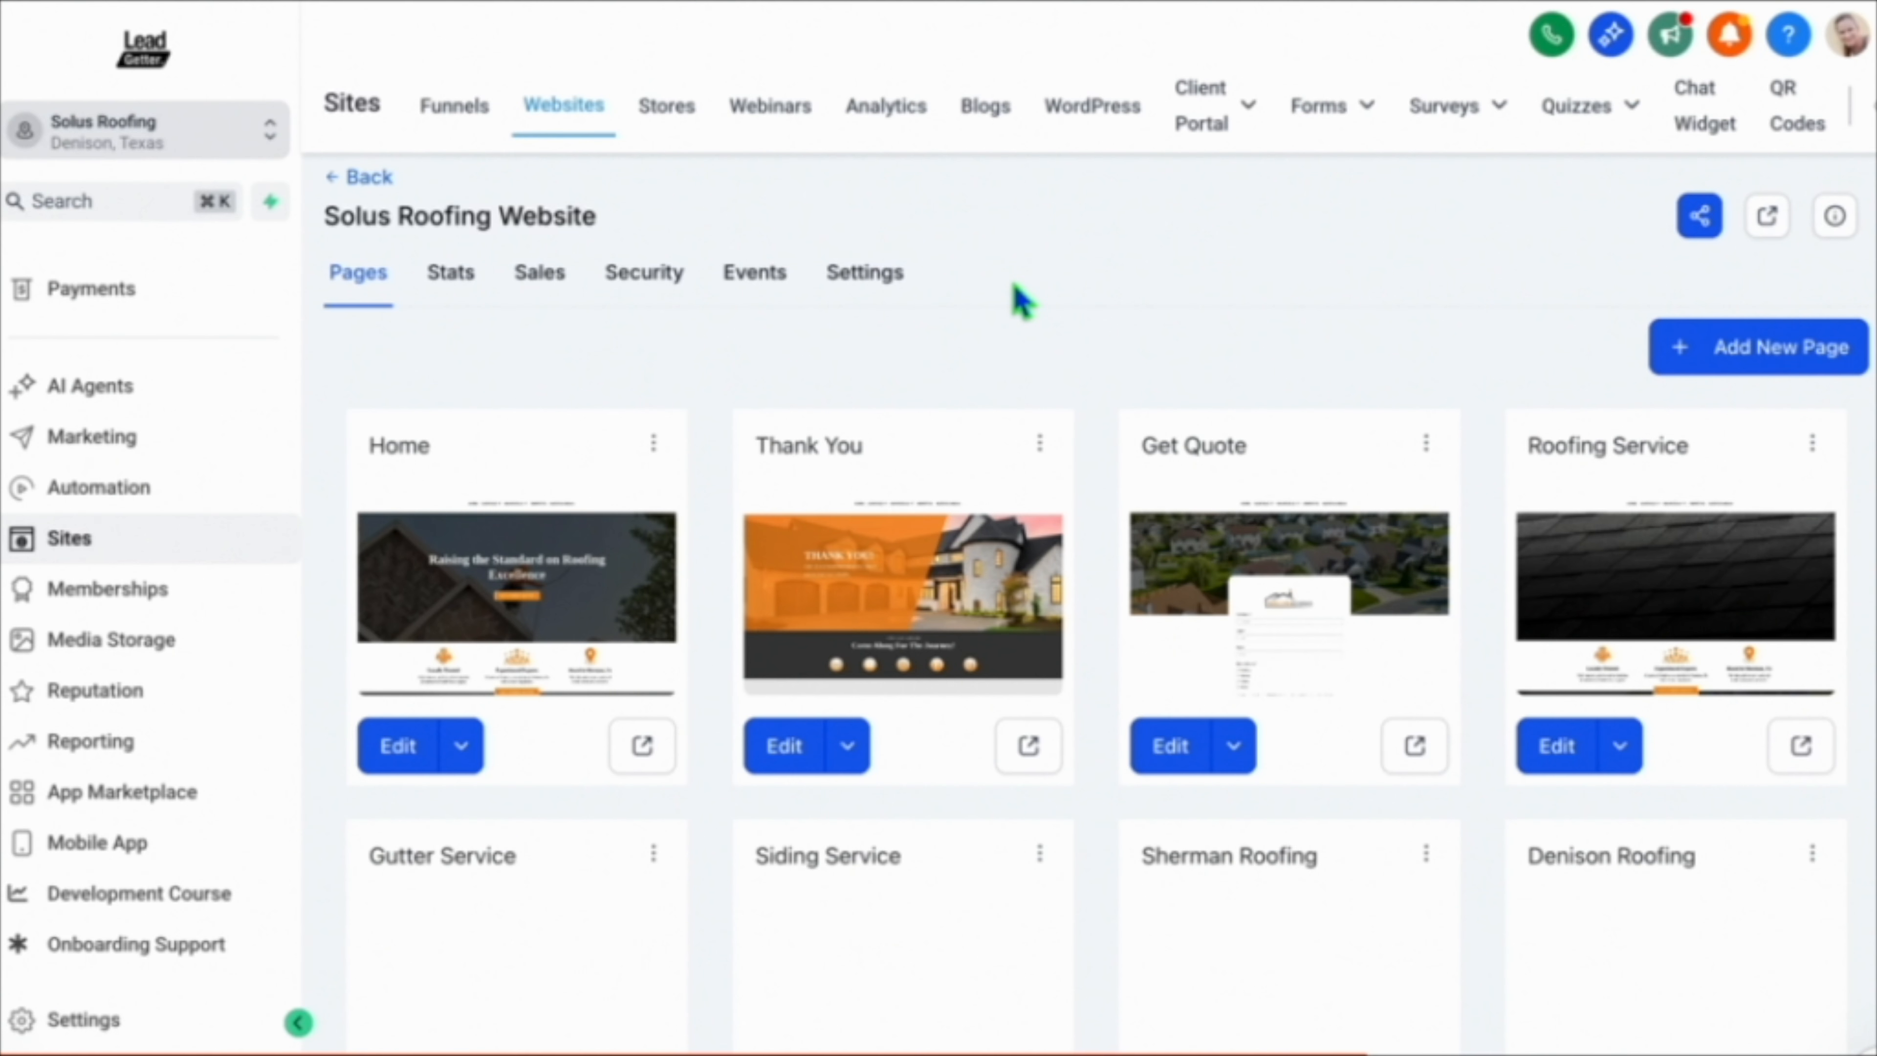
{"action": "left_click", "coordinate": [1317, 106]}
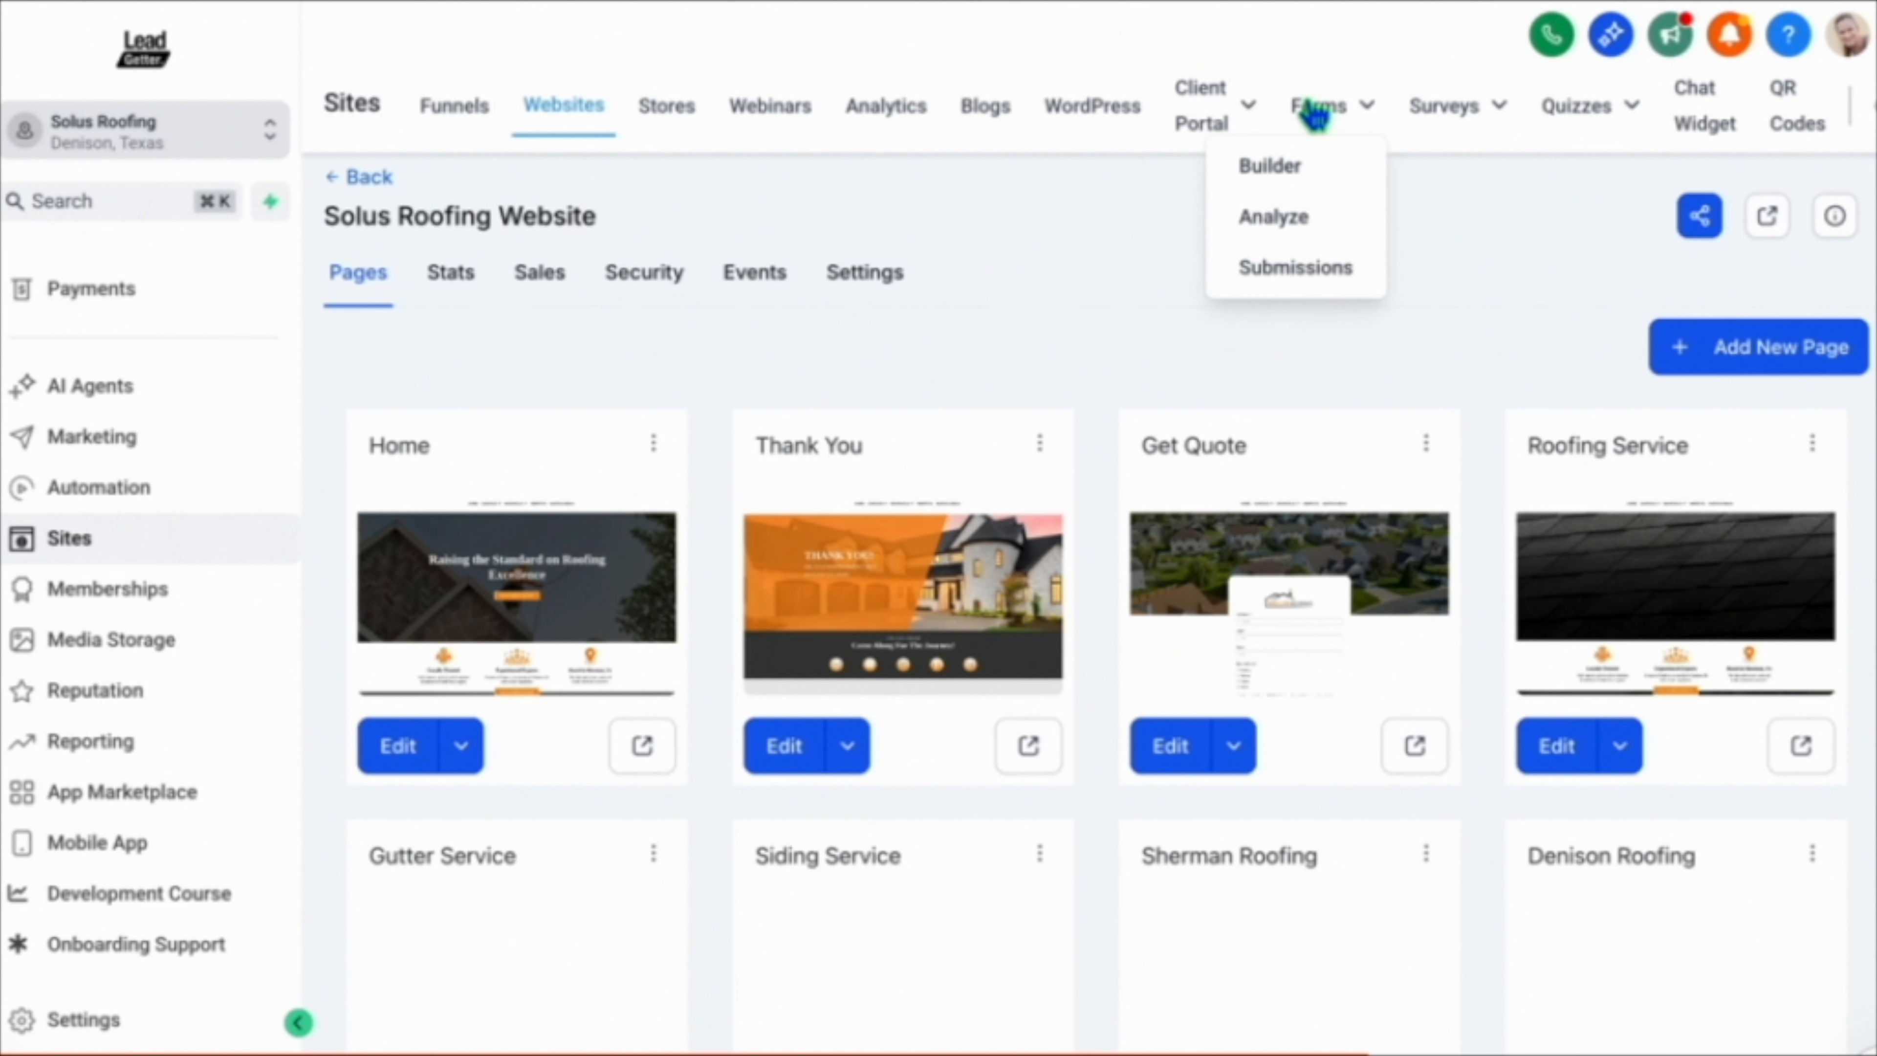
{"action": "left_click", "coordinate": [1292, 167]}
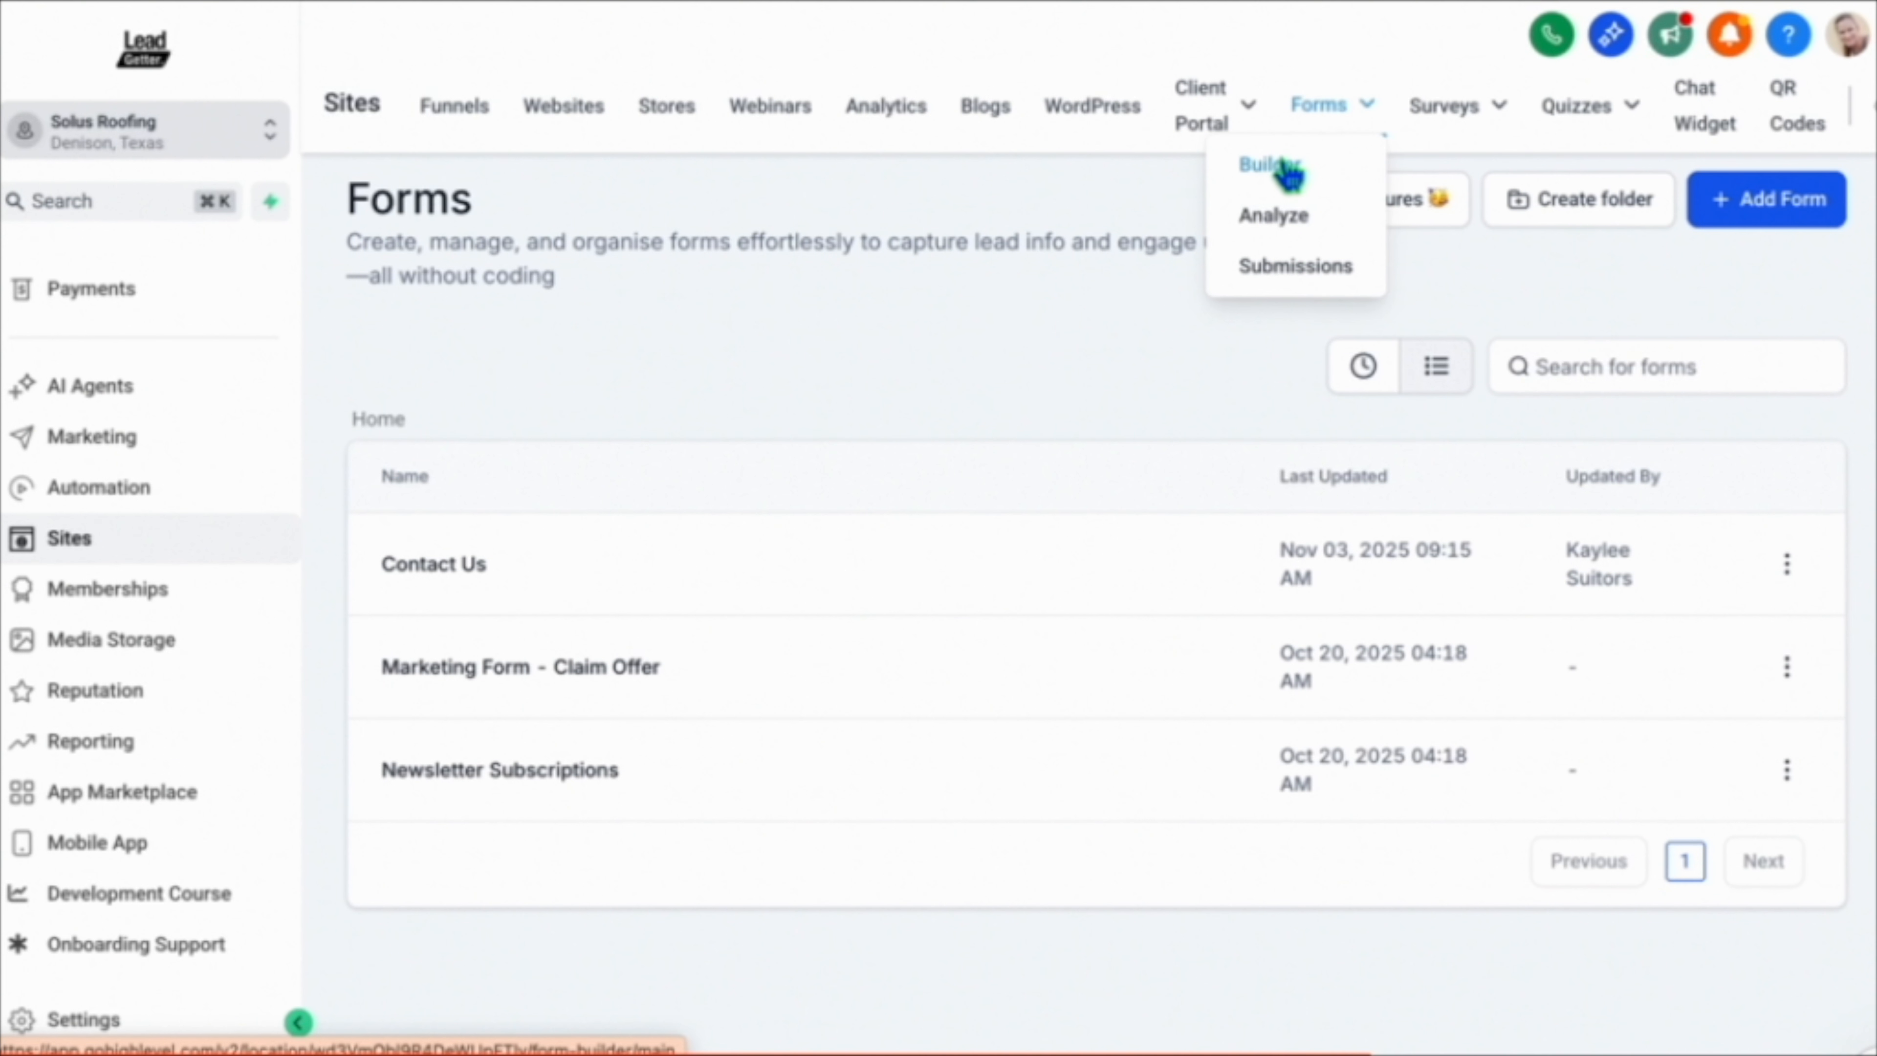
{"action": "left_click", "coordinate": [415, 568]}
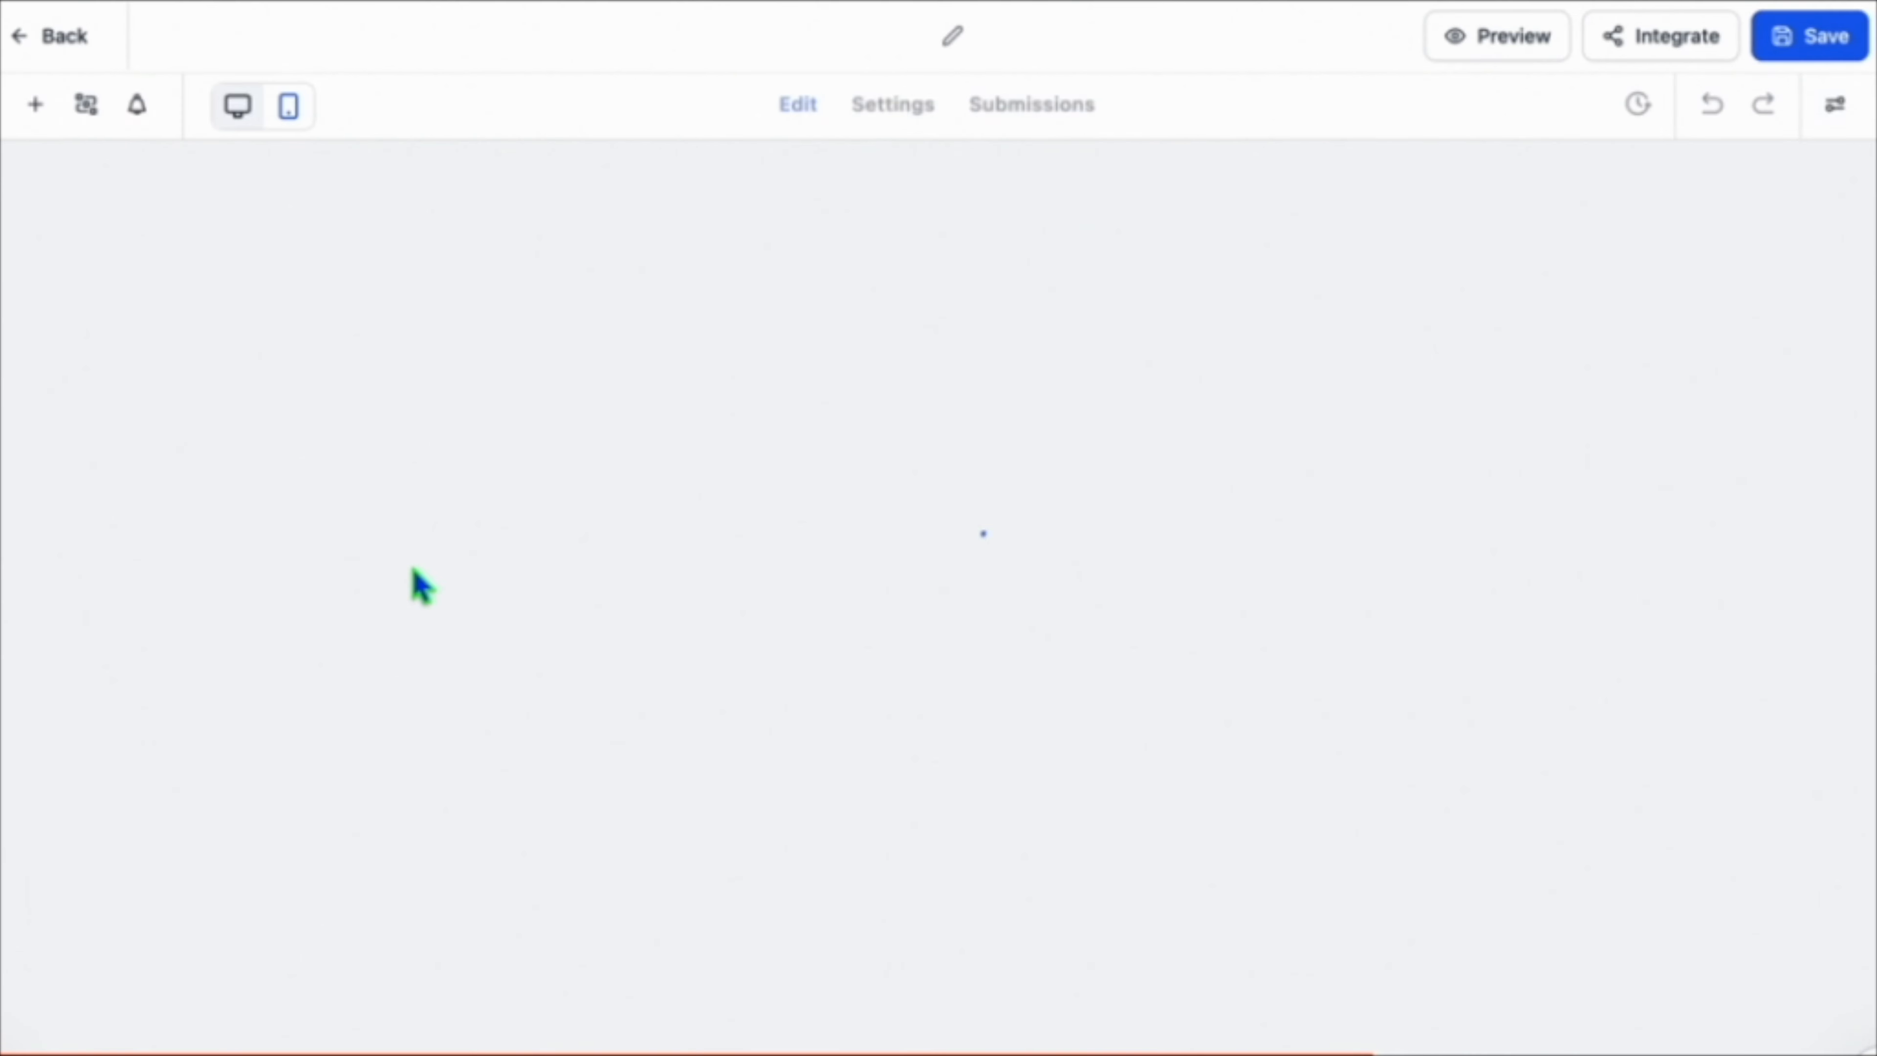
{"action": "scroll", "coordinate": [1165, 226], "scroll_direction": "down", "scroll_amount": 5}
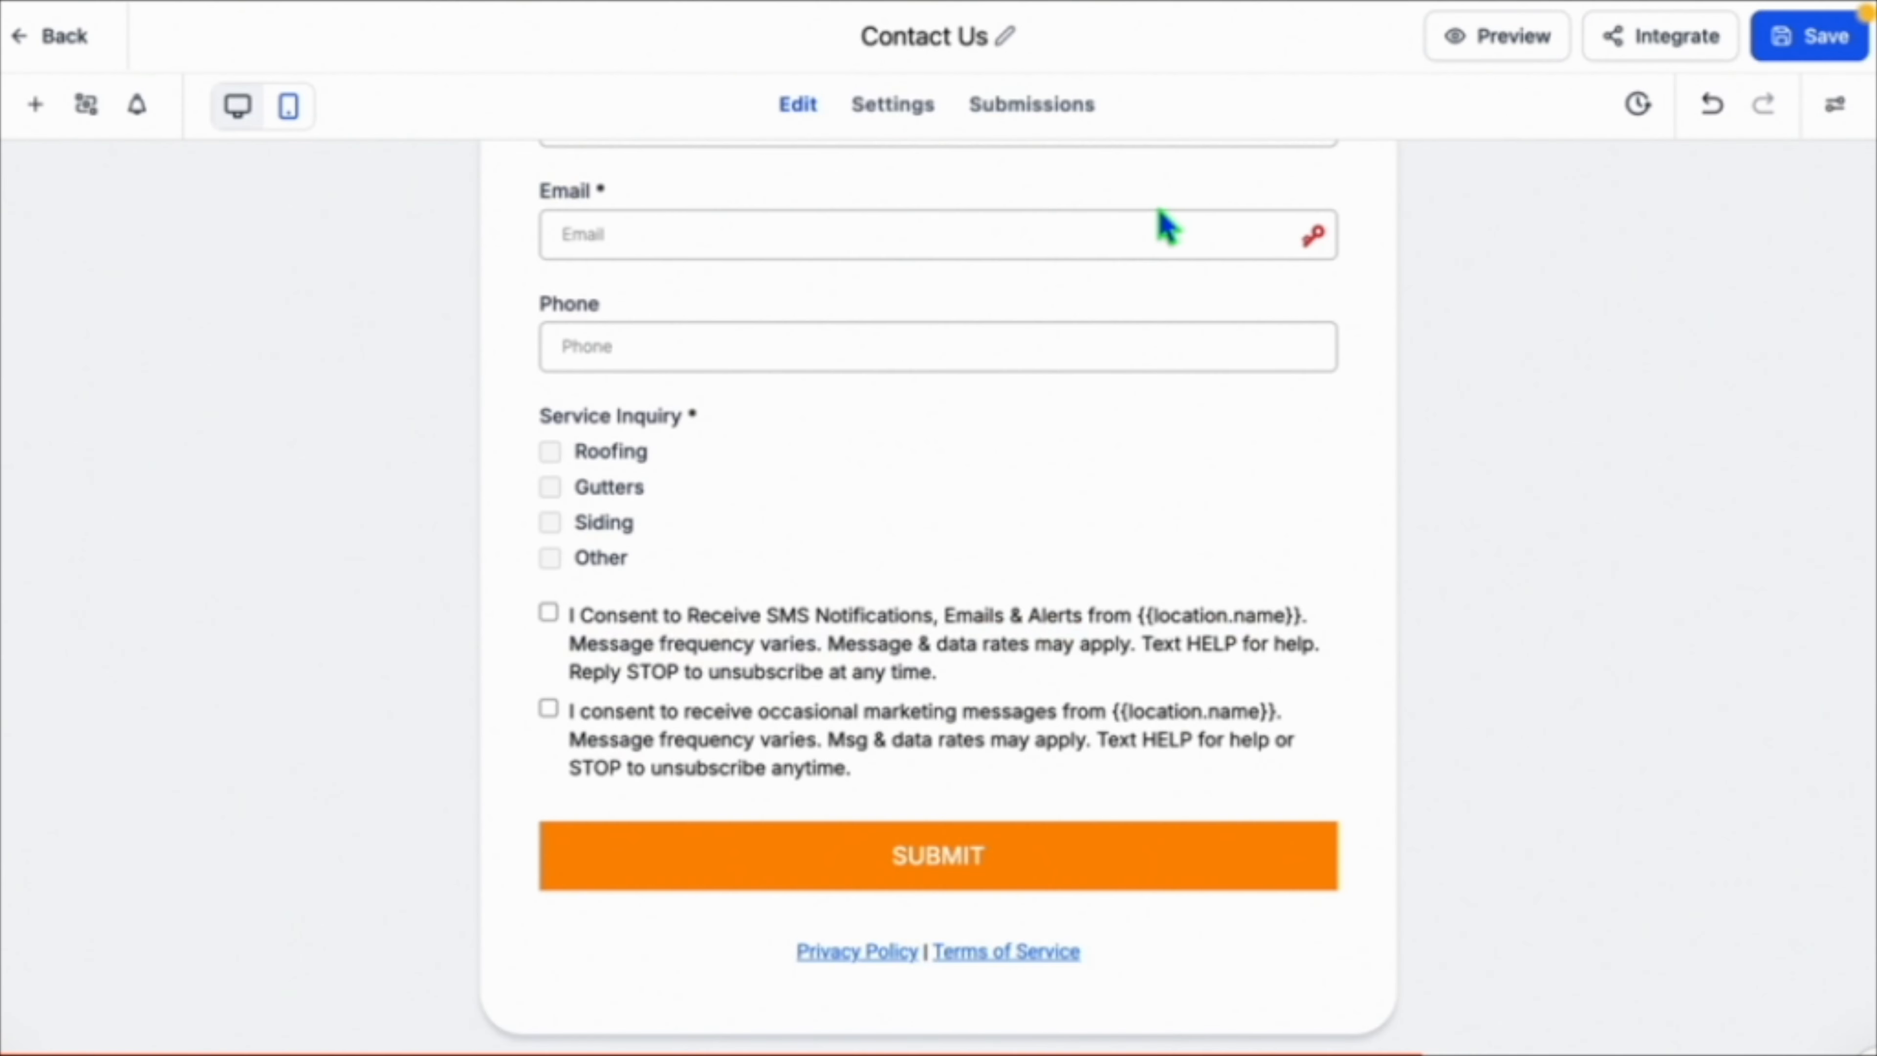
{"action": "left_click", "coordinate": [944, 669]}
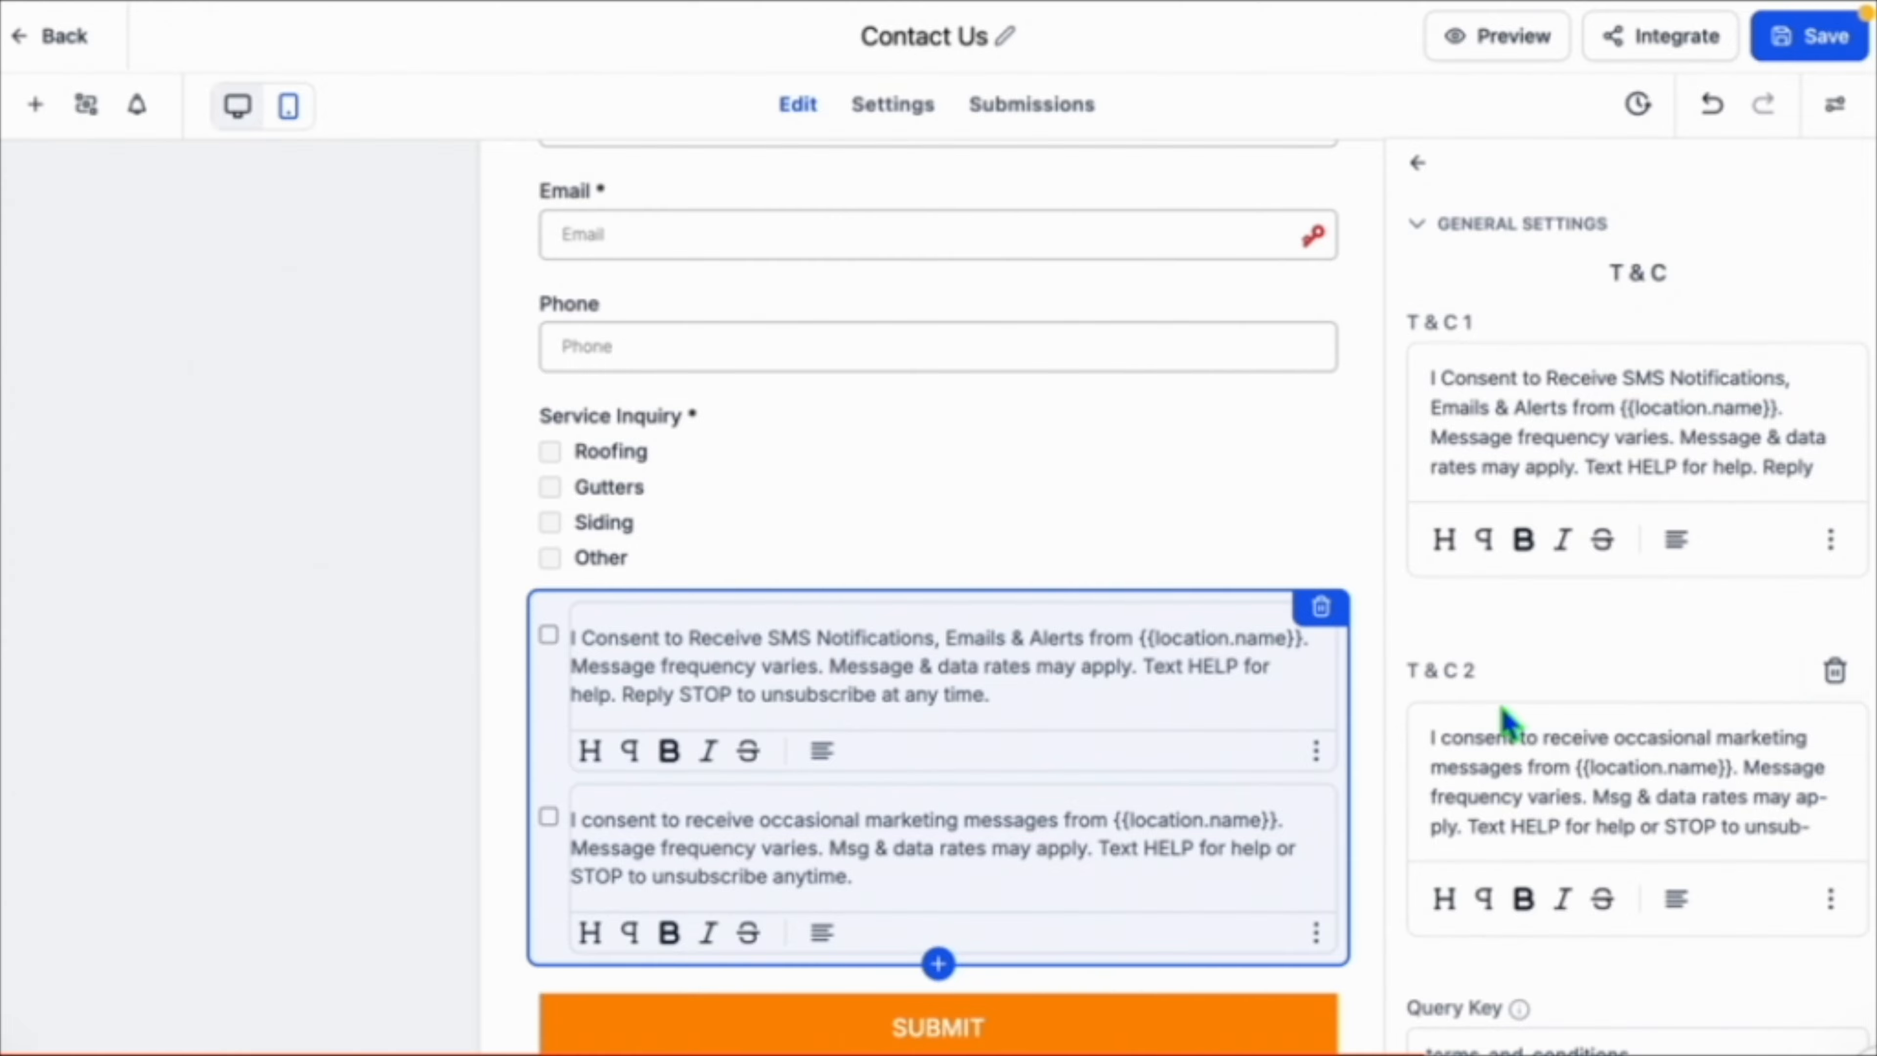
Replace the second consent text with the occasional marketing messages consent example from the guide.
{"action": "scroll", "coordinate": [1496, 769], "scroll_direction": "down", "scroll_amount": 2}
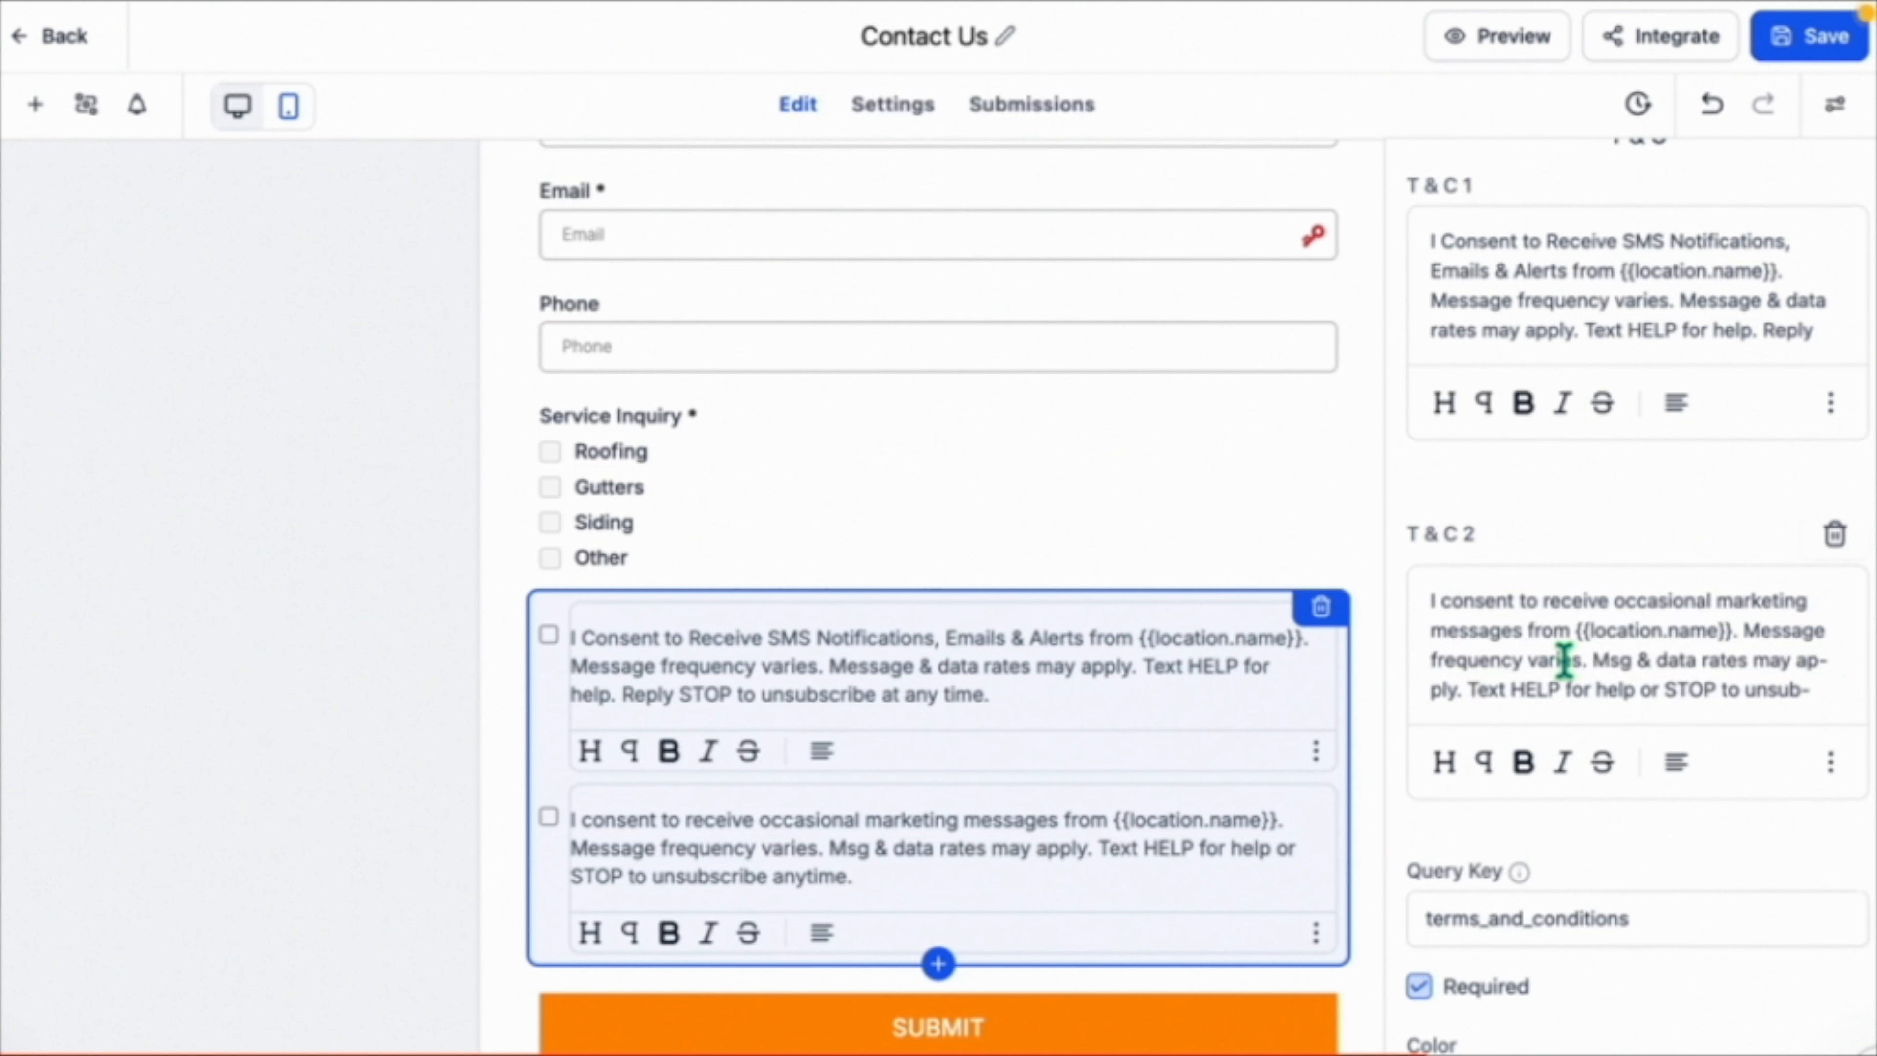
{"action": "triple_click", "coordinate": [1564, 660]}
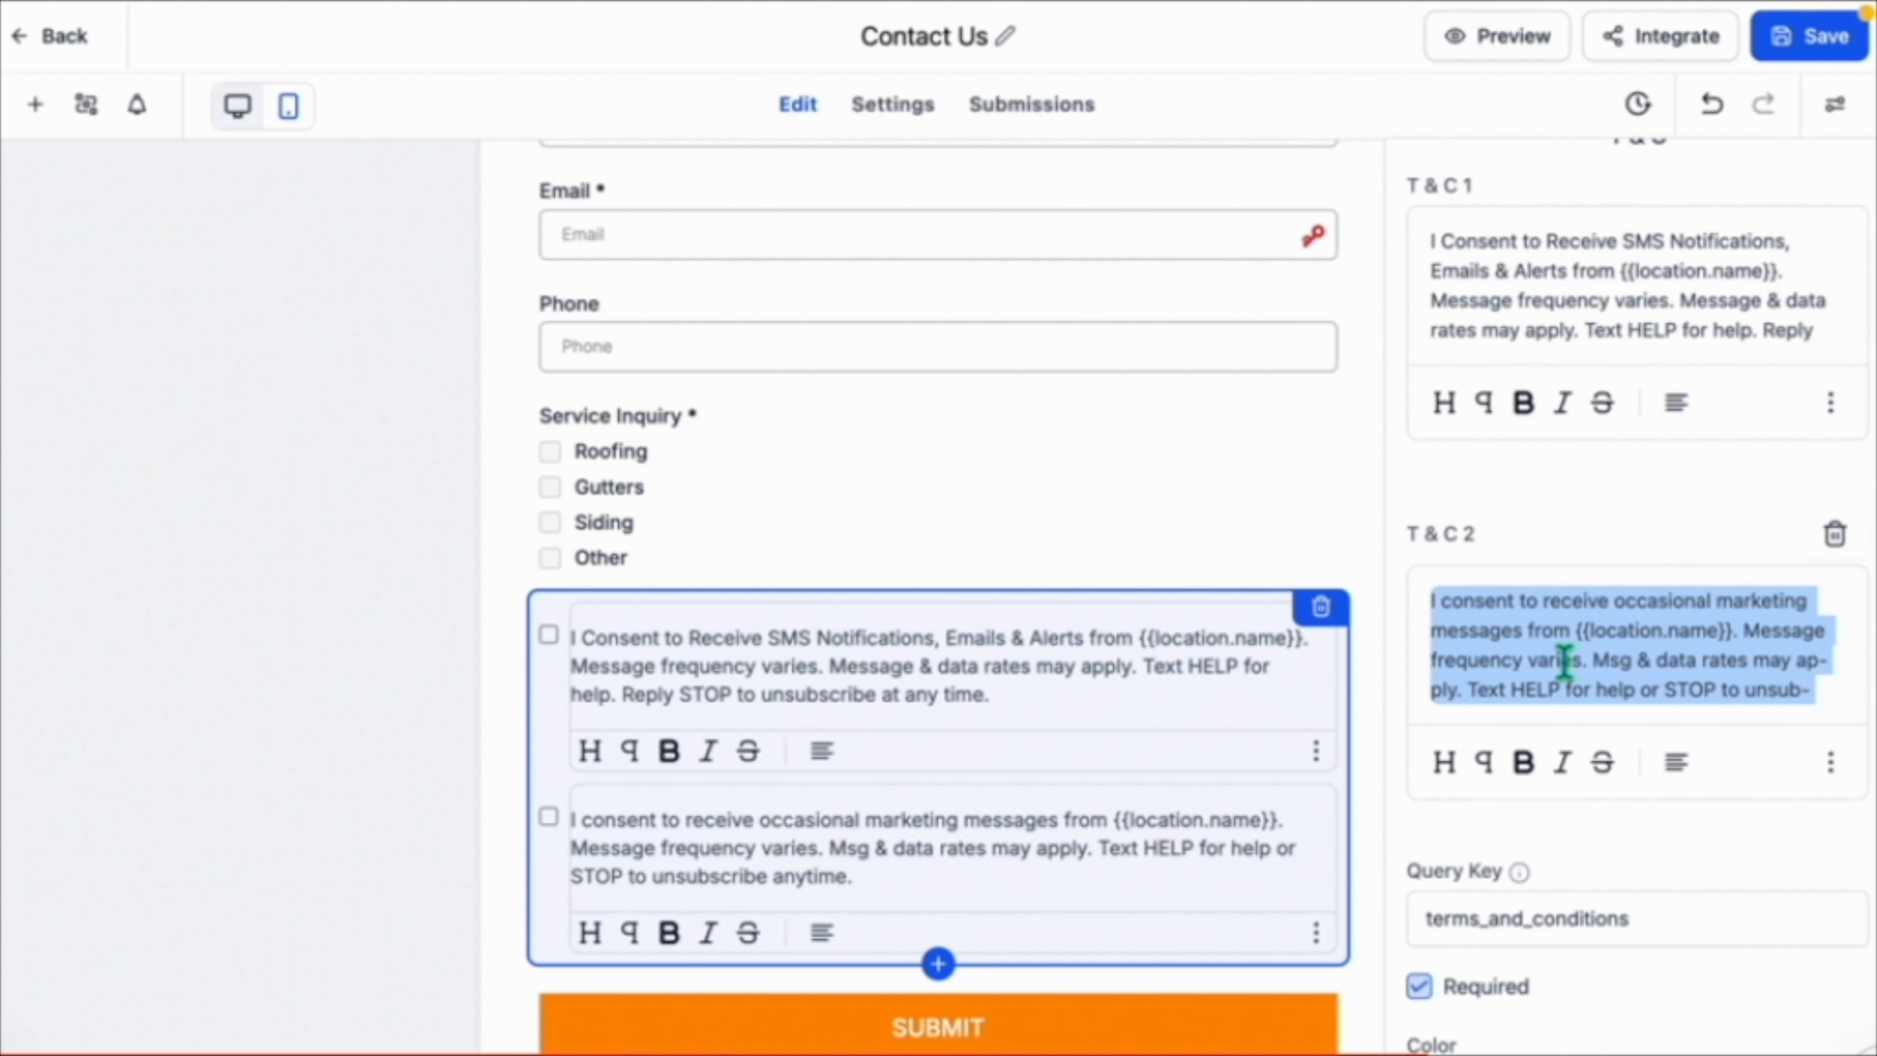
{"action": "key", "text": "BackSpace"}
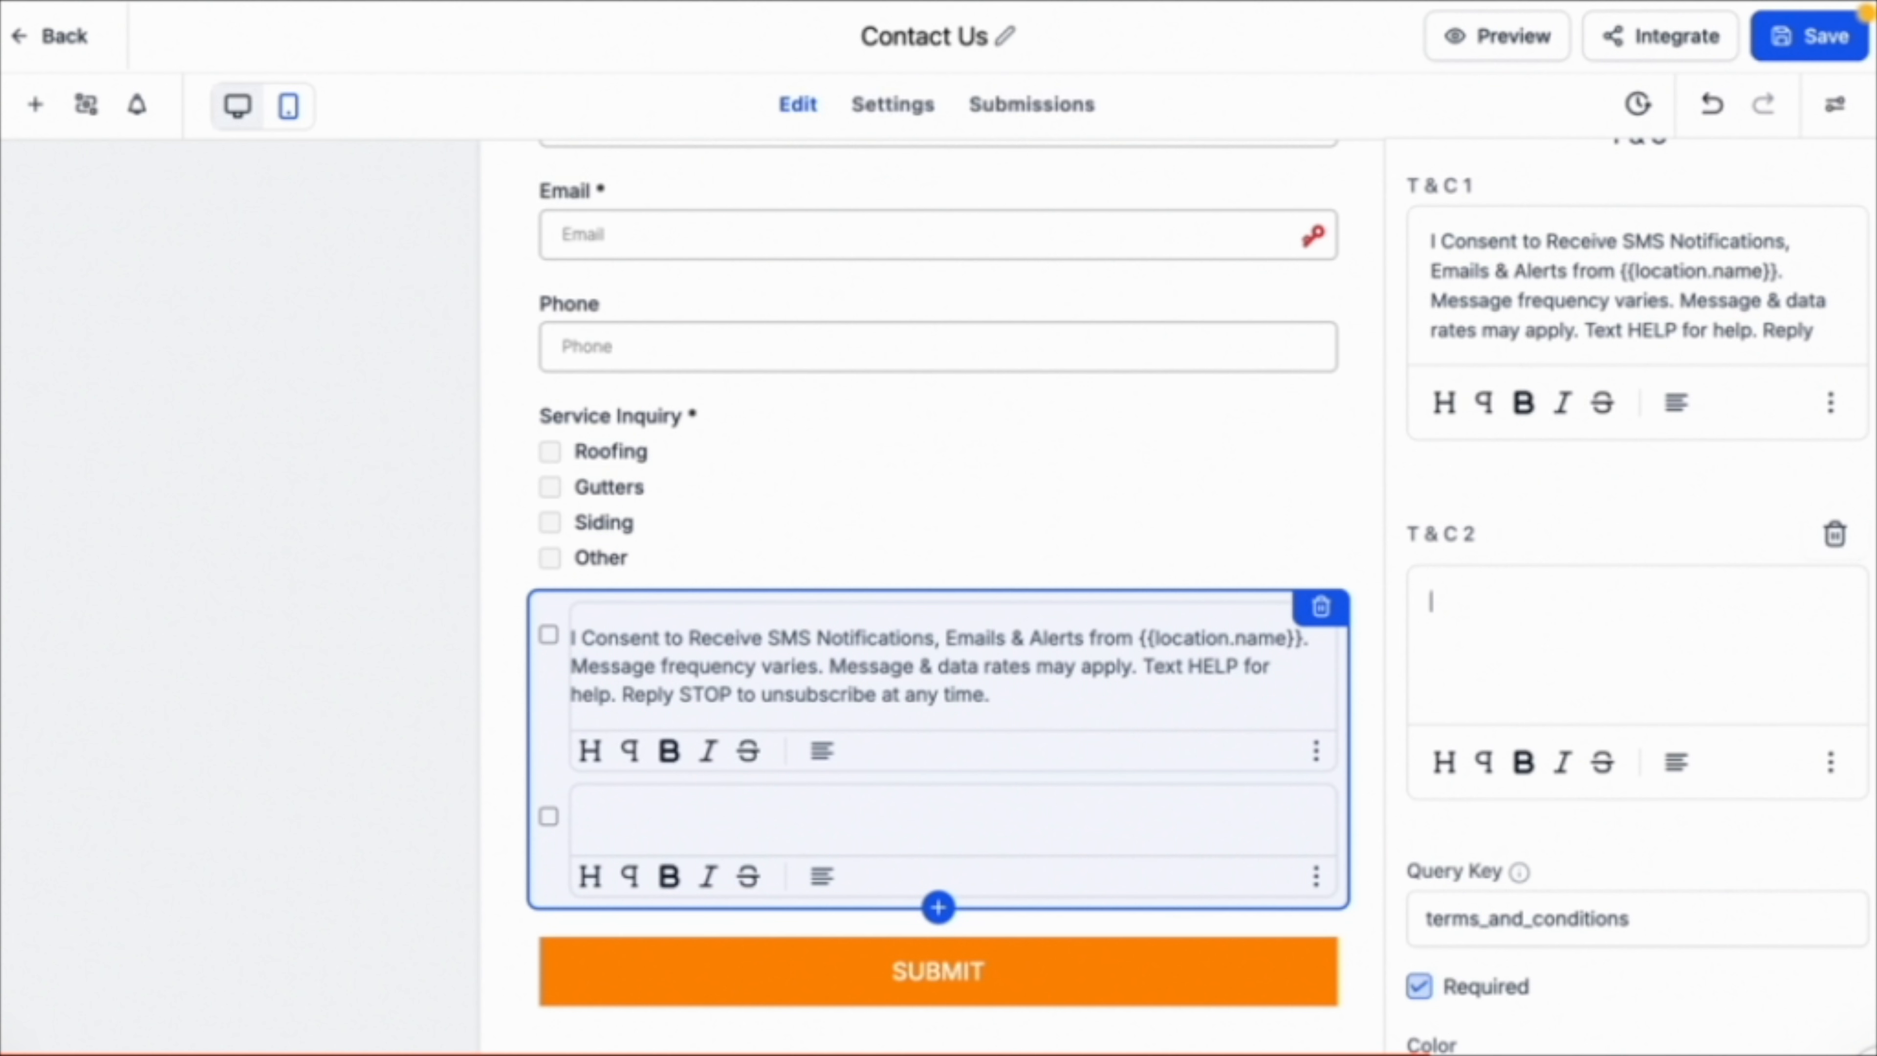
{"action": "key", "text": "ctrl+v"}
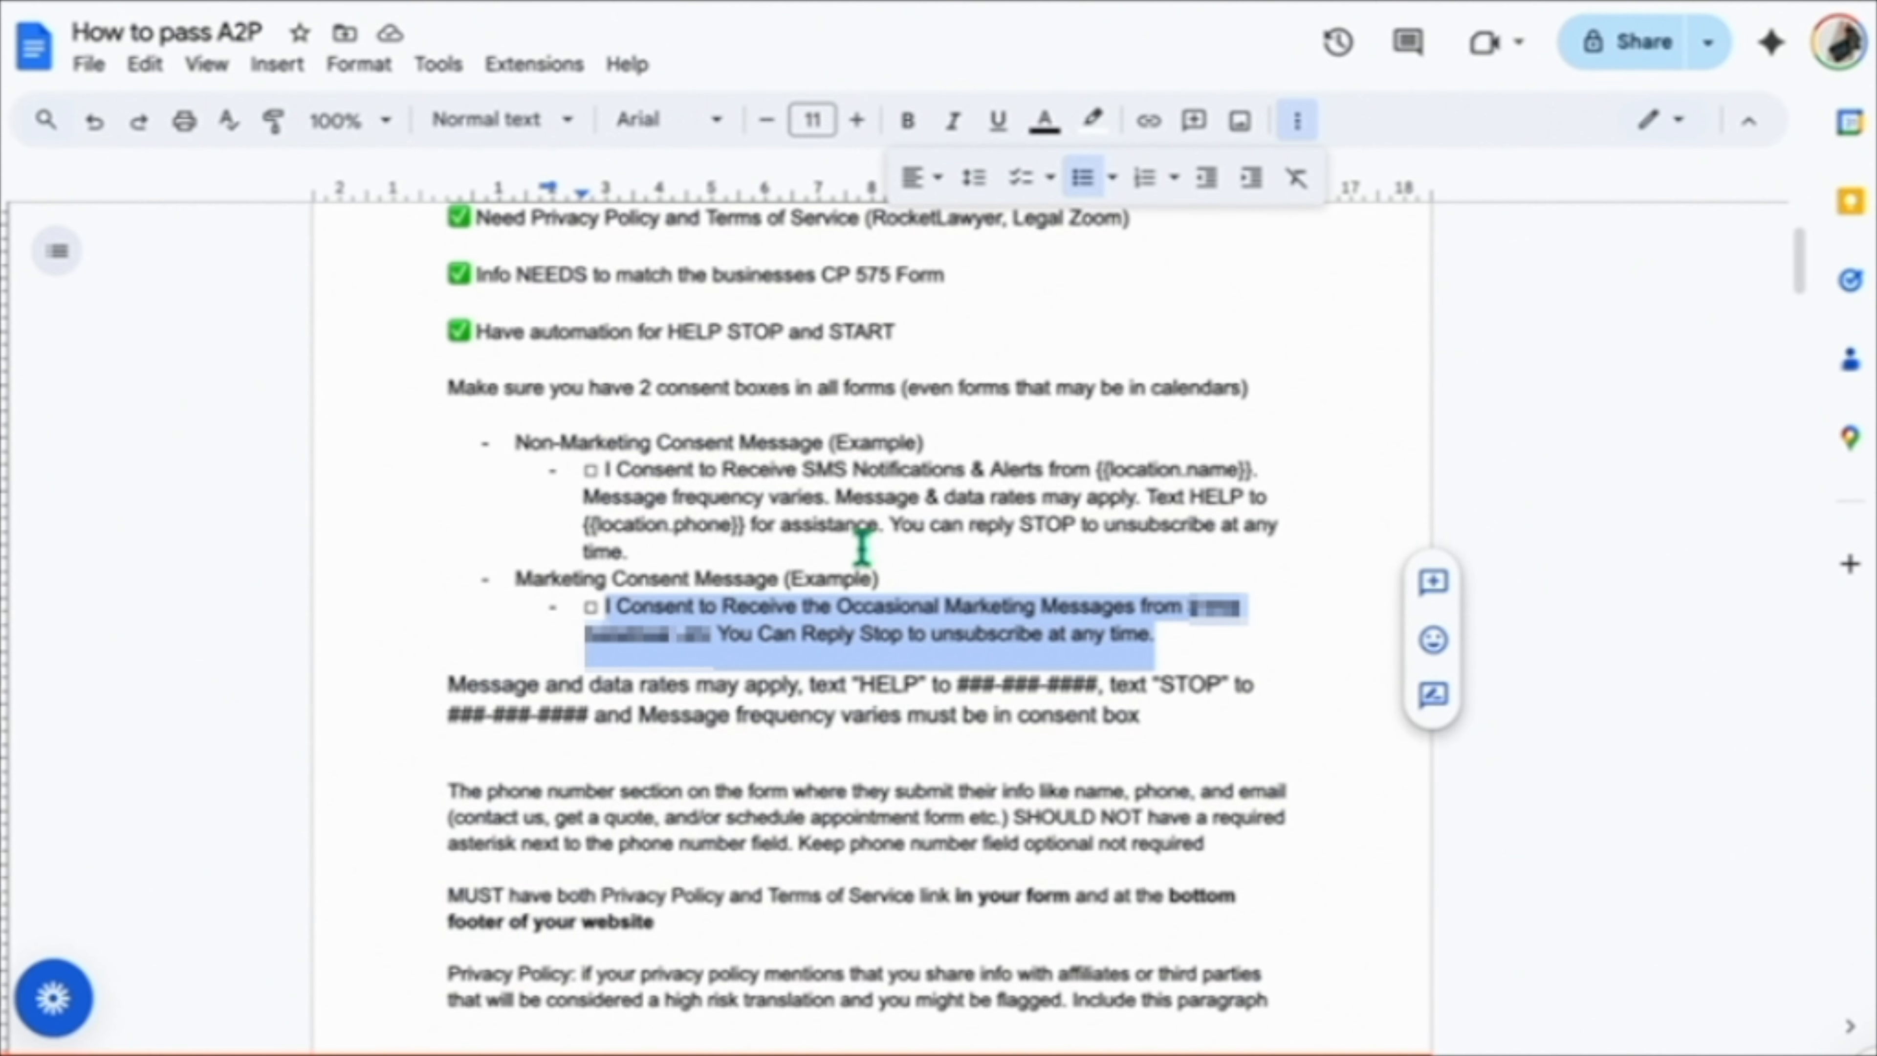
{"action": "left_click_drag", "start_coordinate": [721, 547], "coordinate": [605, 471]}
{"action": "key", "text": "ctrl+c"}
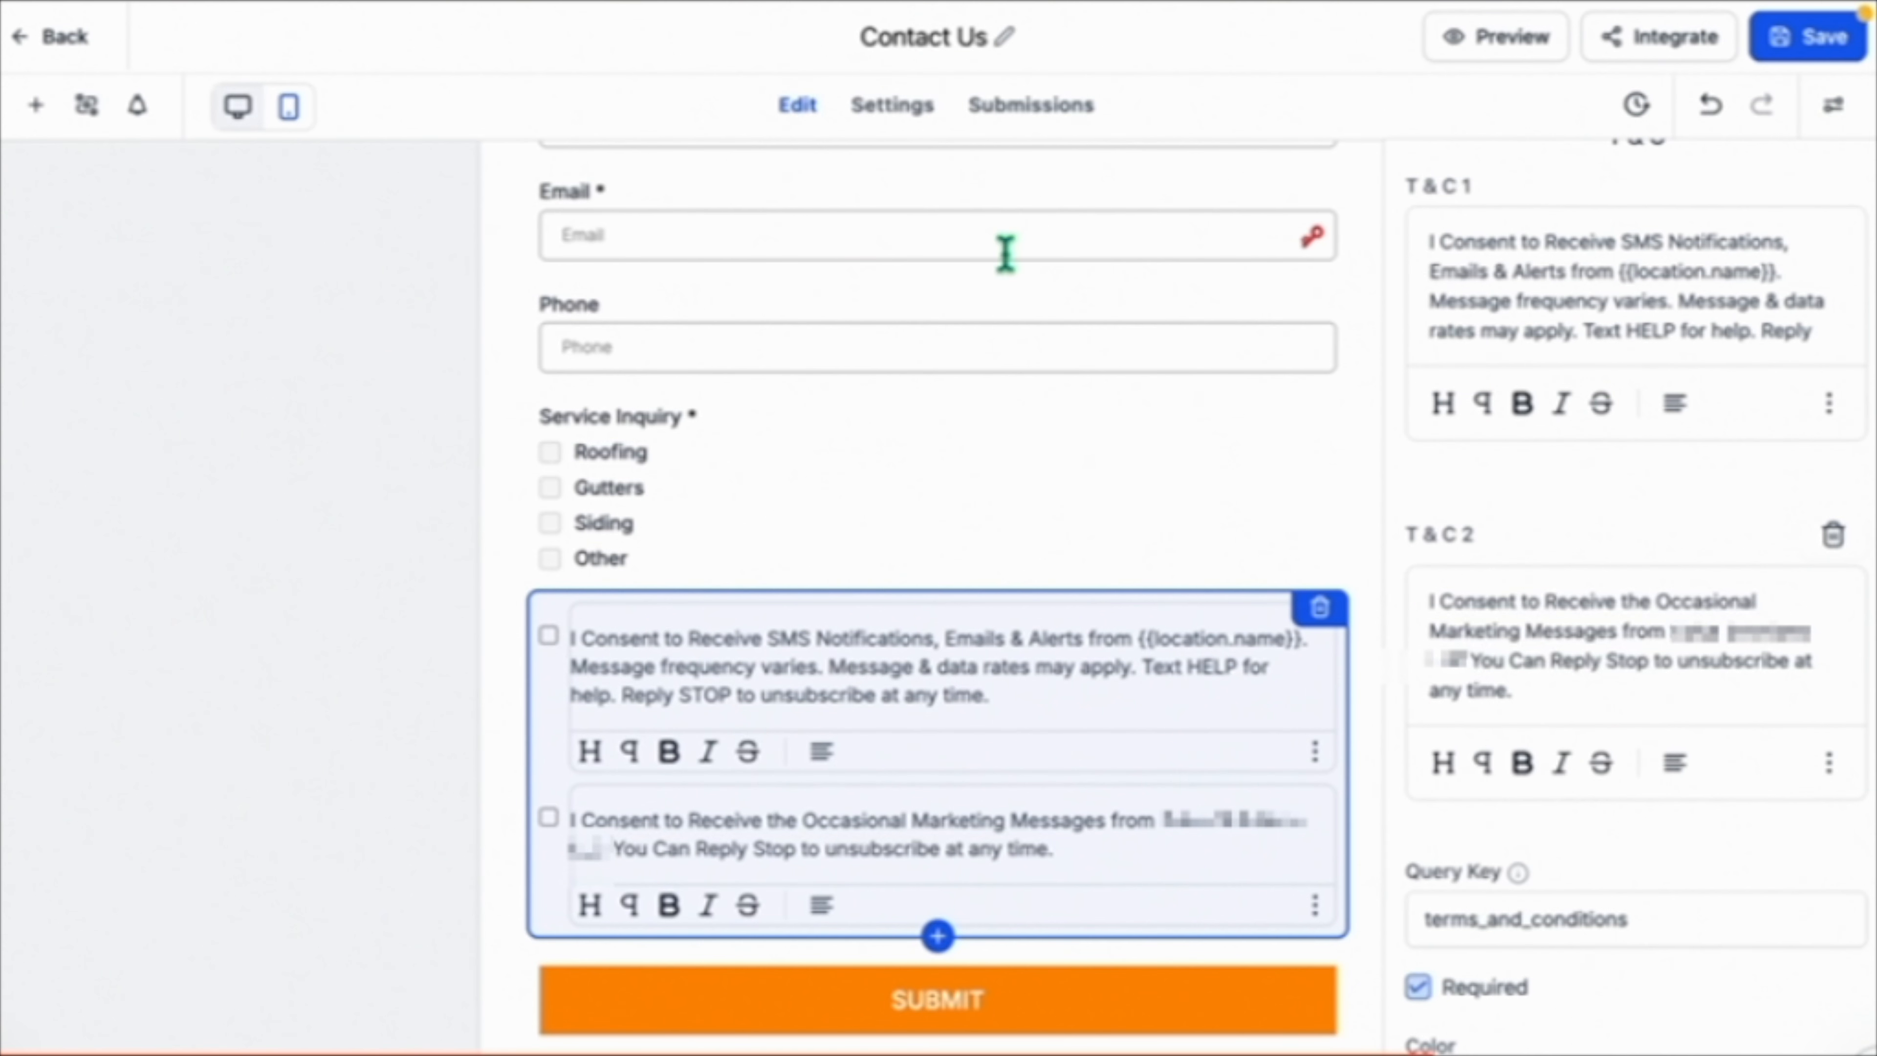
Replace the first consent text with the SMS notifications consent example, editing in the business name ending "LLC.".
{"action": "triple_click", "coordinate": [1610, 294]}
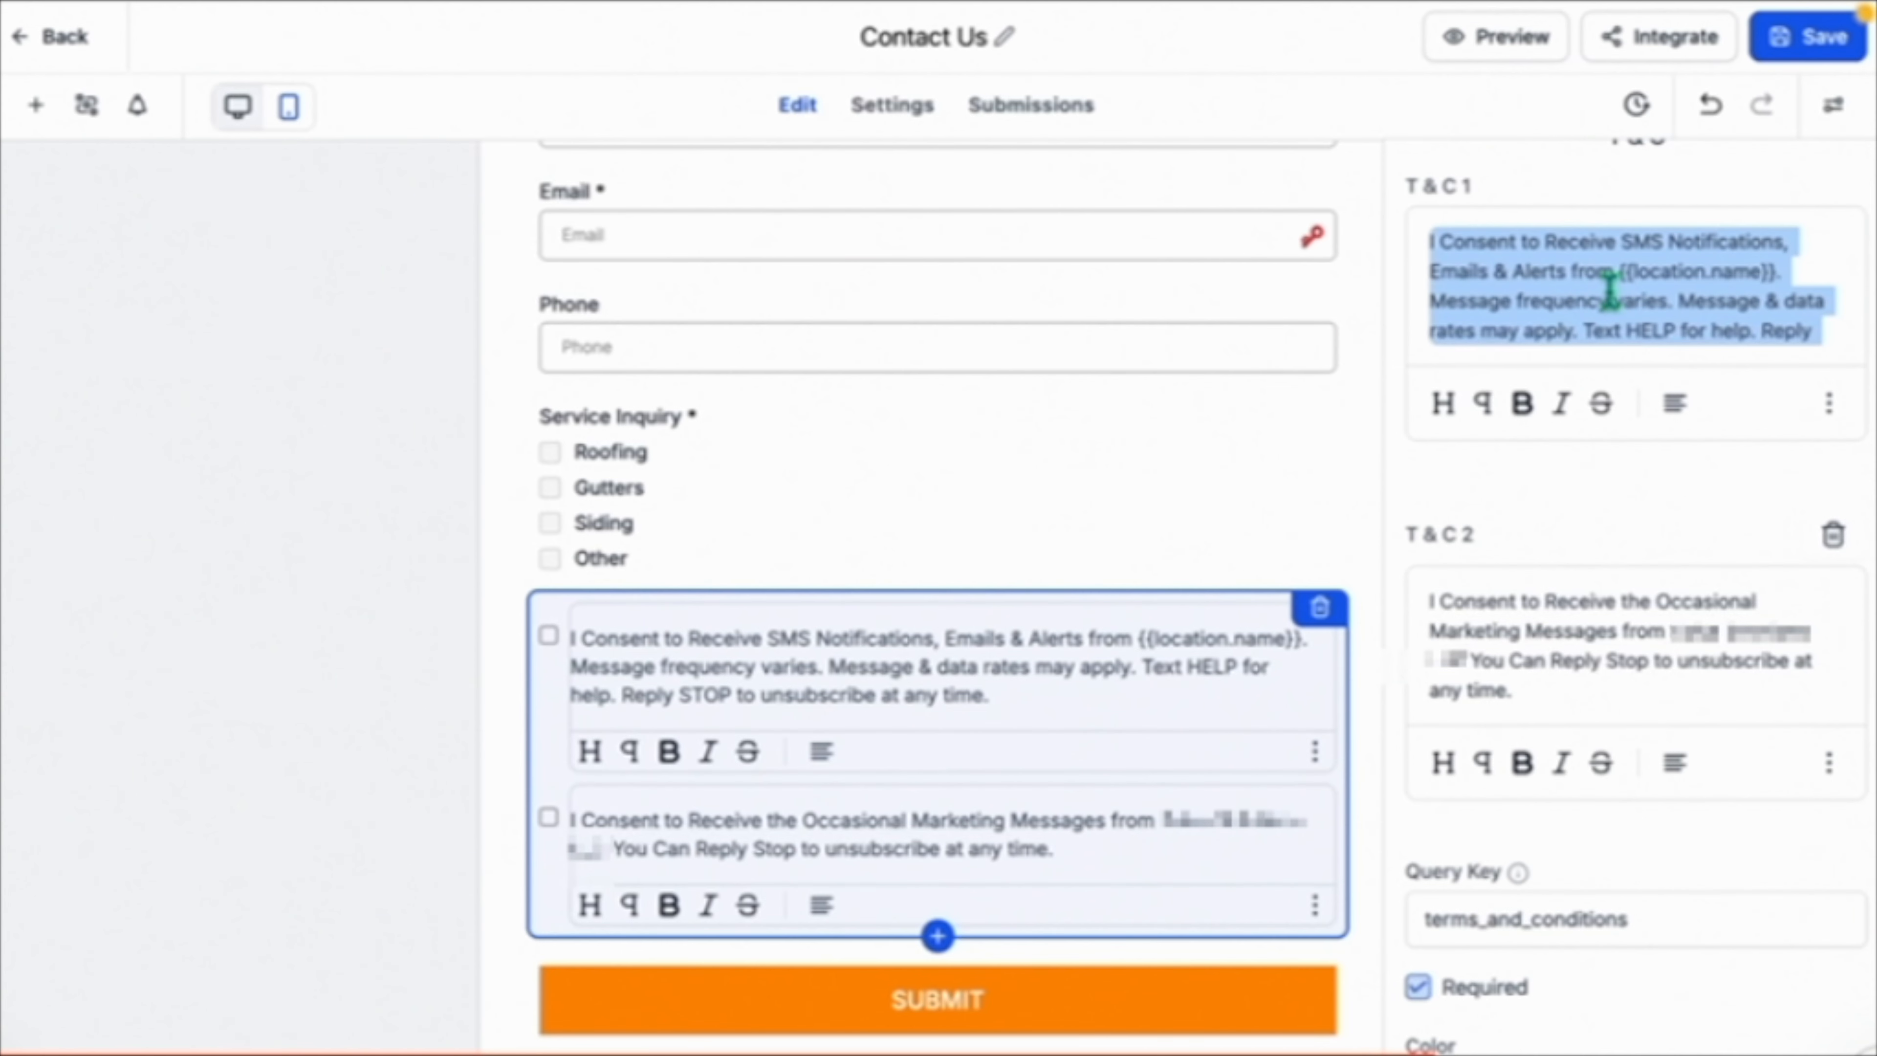
{"action": "key", "text": "ctrl+v"}
{"action": "left_click_drag", "start_coordinate": [1648, 280], "coordinate": [1773, 268]}
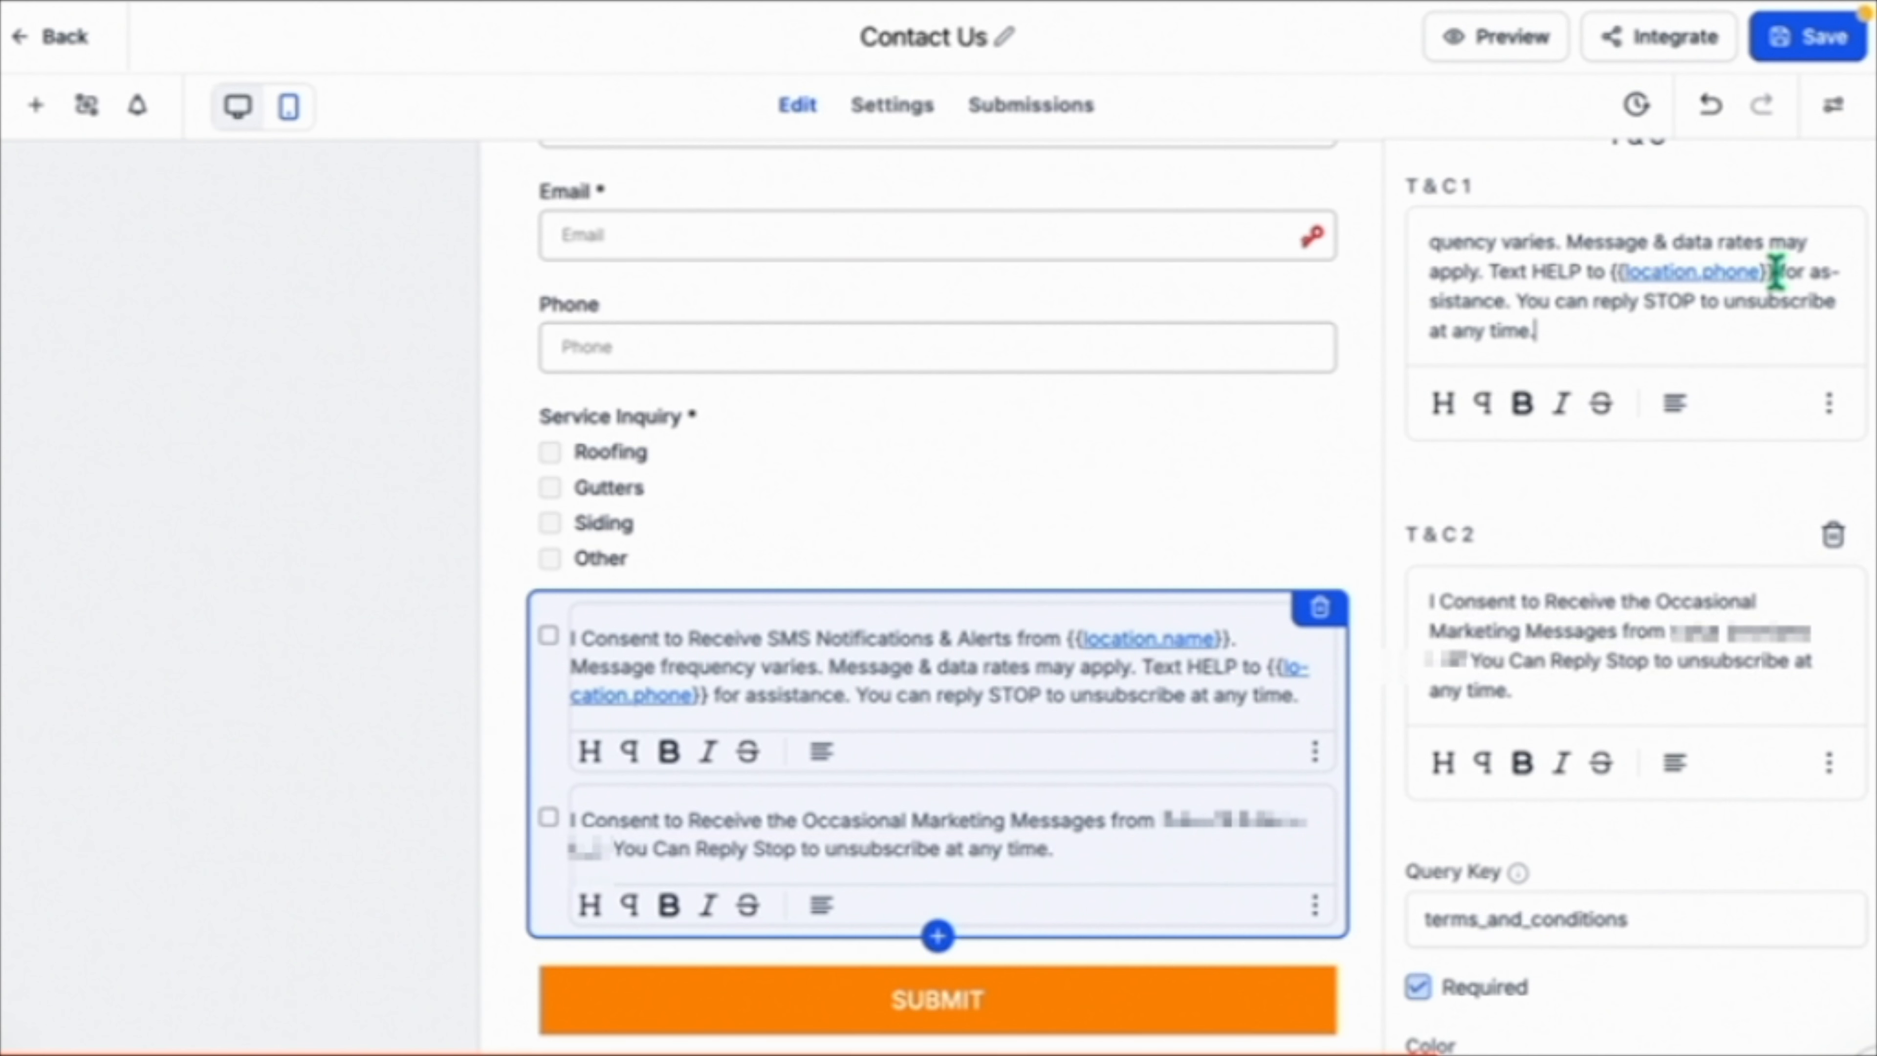
{"action": "key", "text": "BackSpace"}
{"action": "type", "text": "rs LLC."}
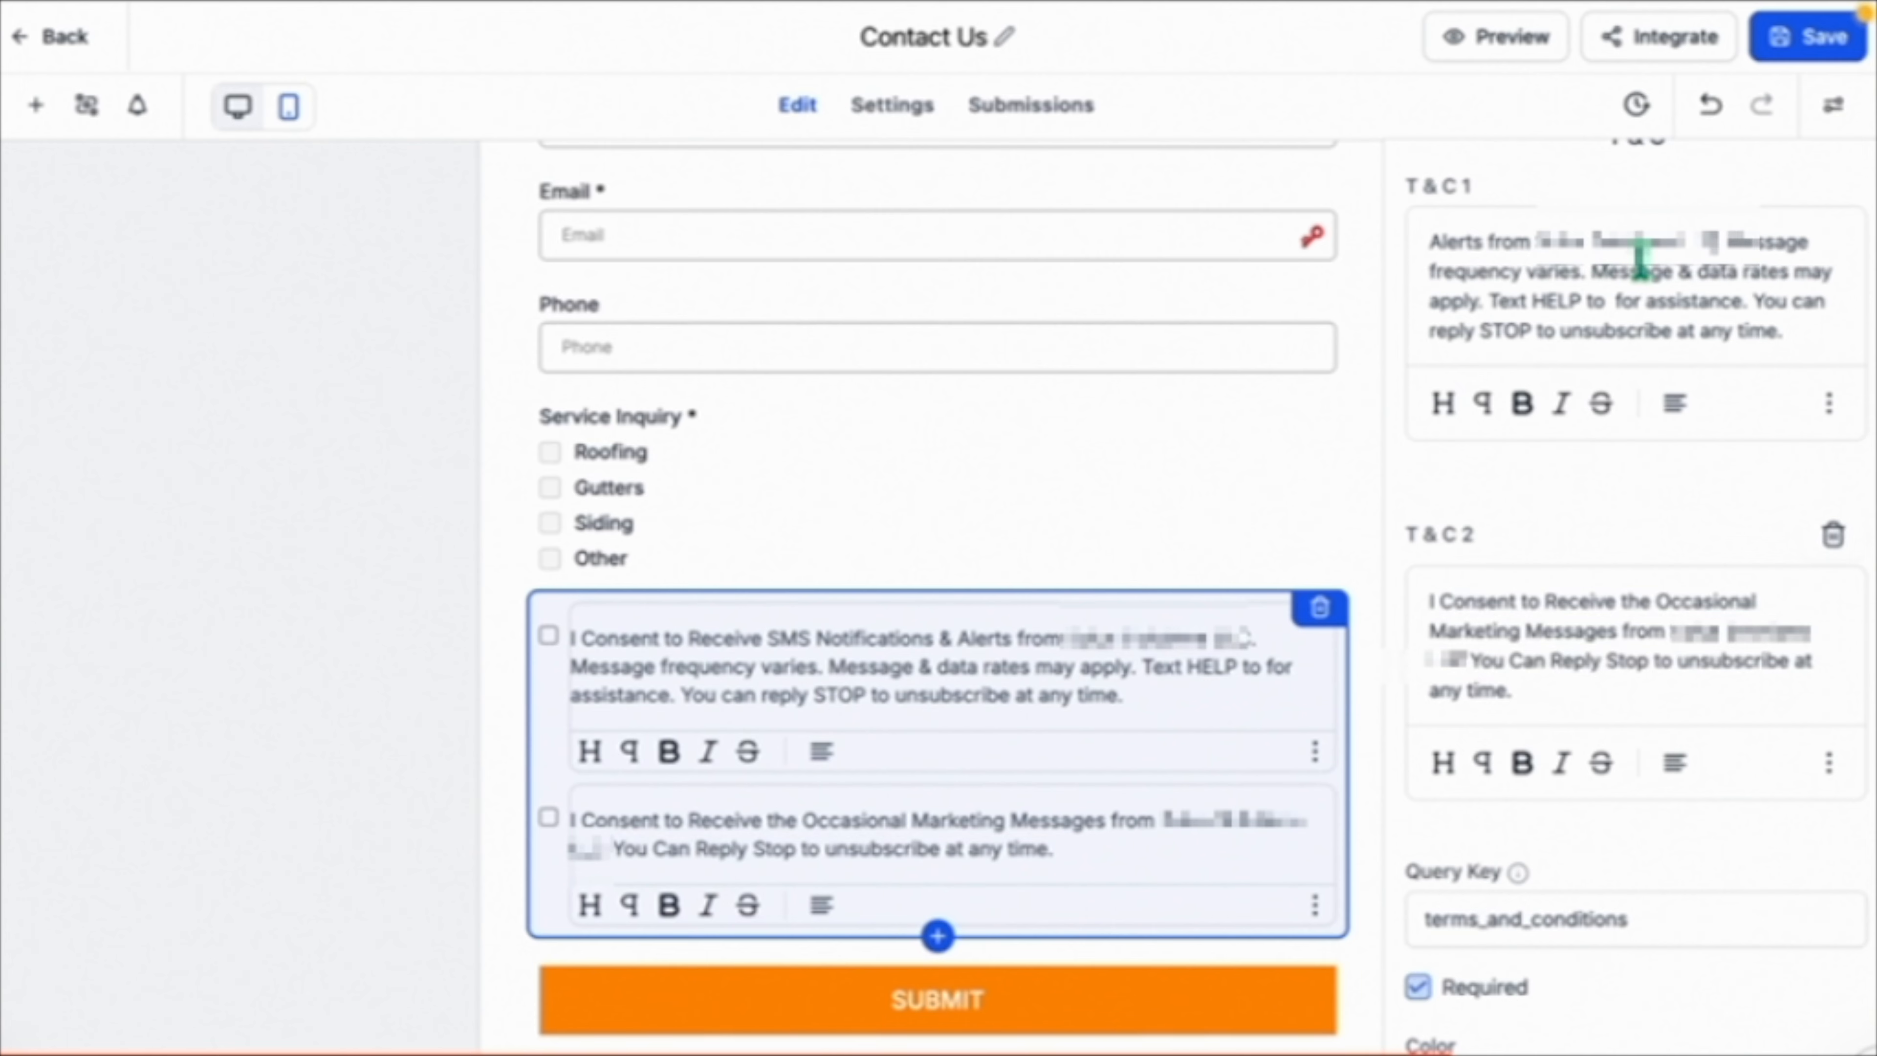
Paste the business phone number after "Text HELP to" in the first consent text.
{"action": "scroll", "coordinate": [1639, 263], "scroll_direction": "down", "scroll_amount": 1}
{"action": "scroll", "coordinate": [1639, 263], "scroll_direction": "up", "scroll_amount": 2}
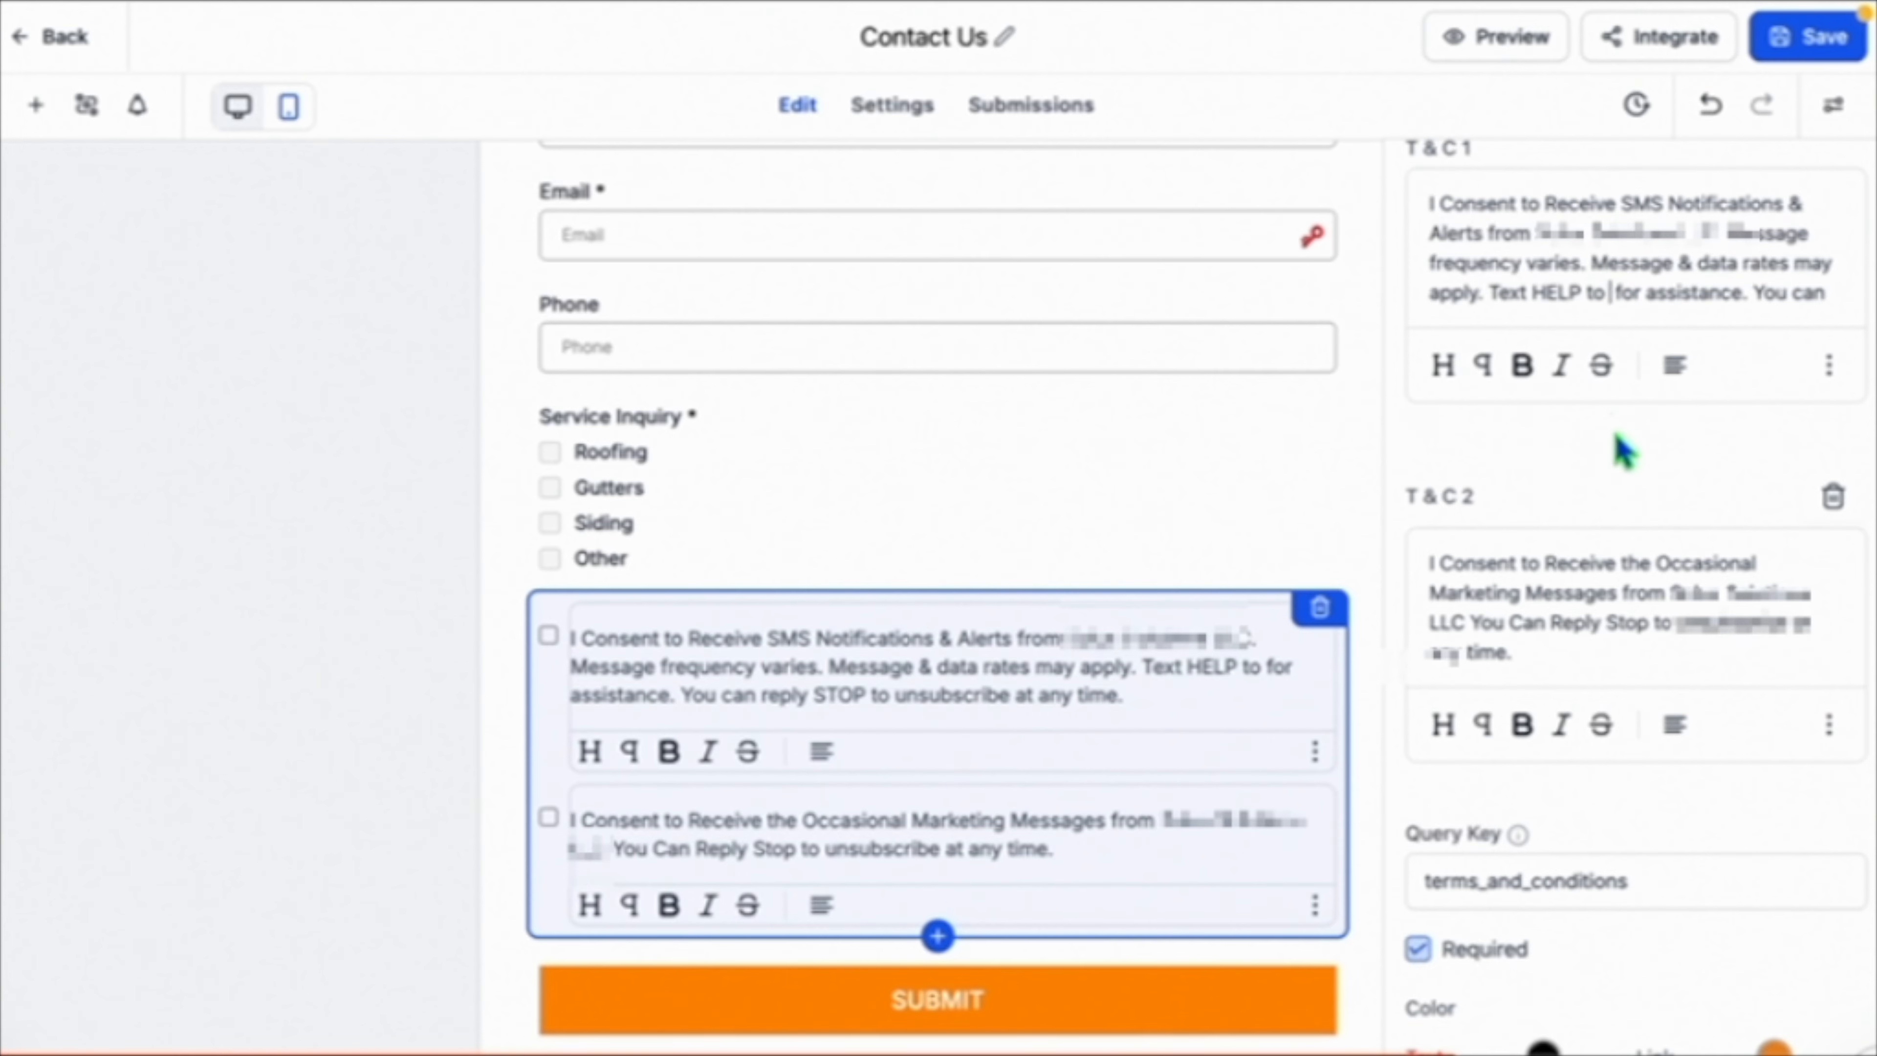
{"action": "key", "text": "ctrl+v"}
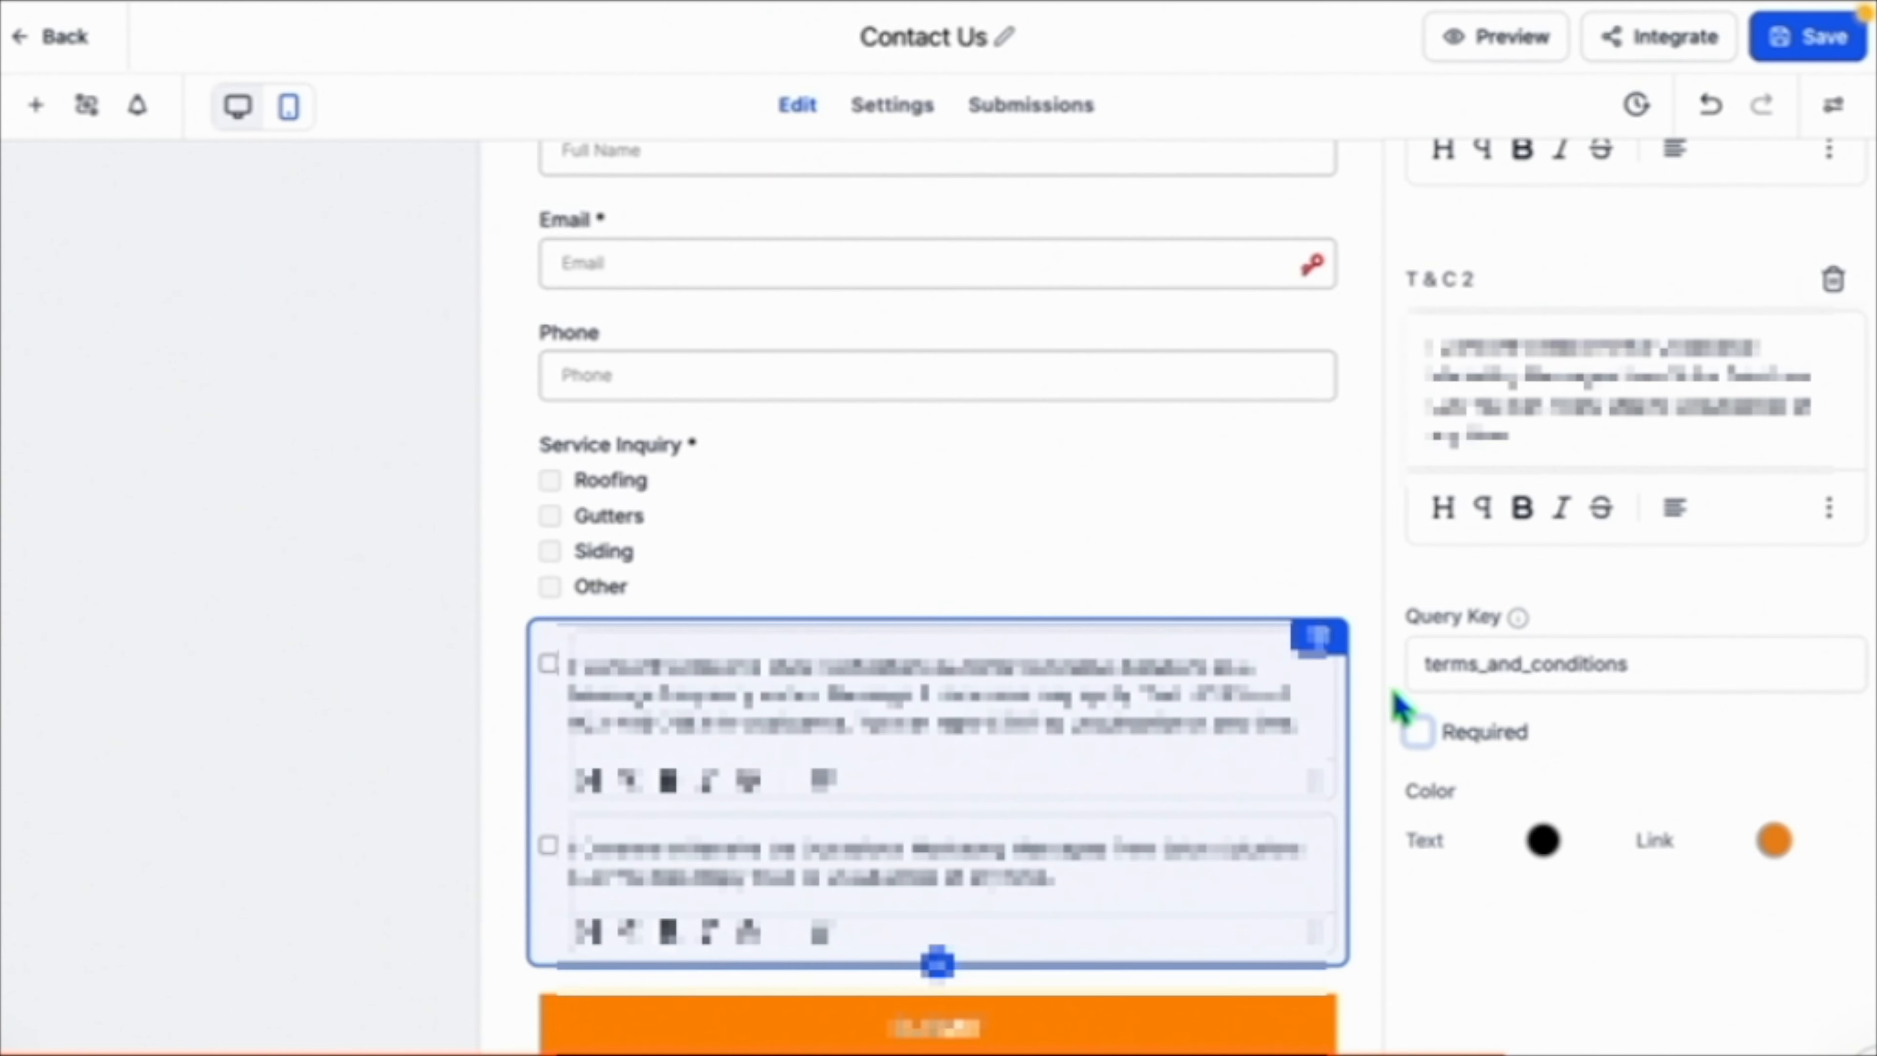
Select the form's Phone field and mark it as required.
{"action": "left_click", "coordinate": [1089, 553]}
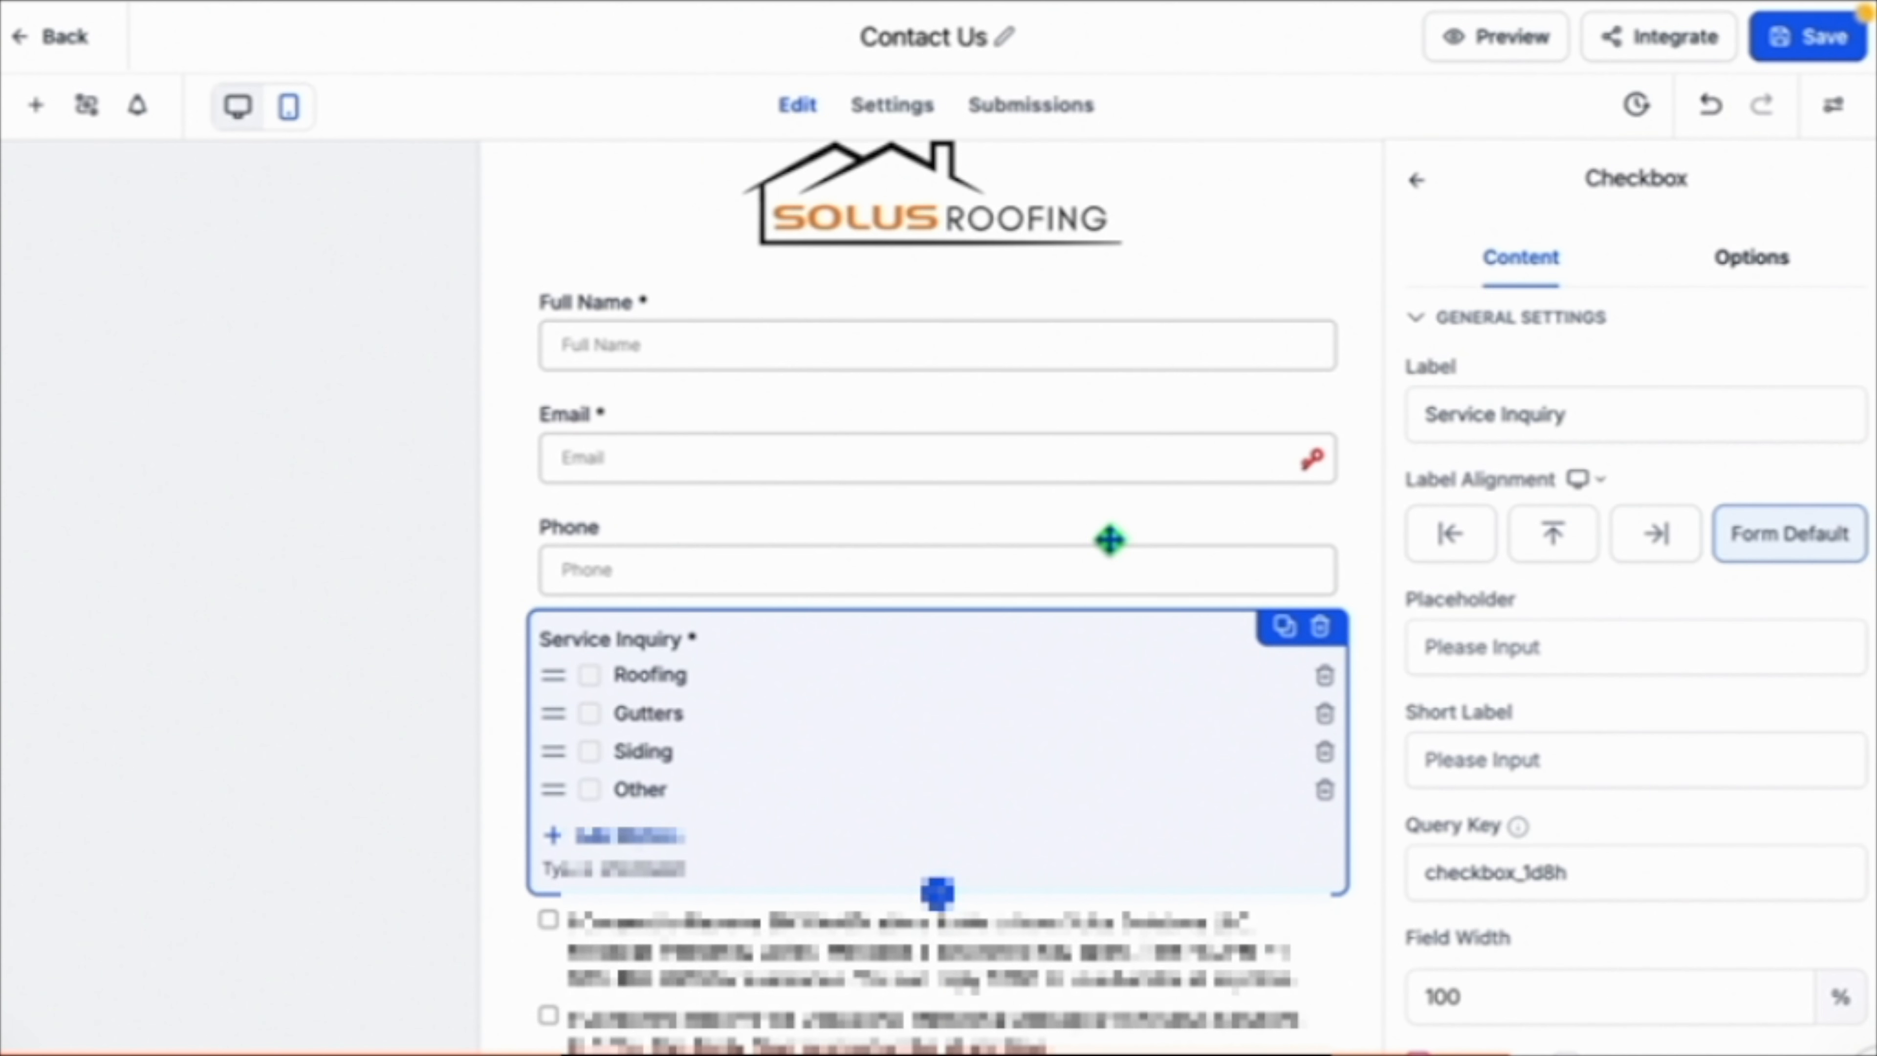
{"action": "left_click", "coordinate": [1109, 539]}
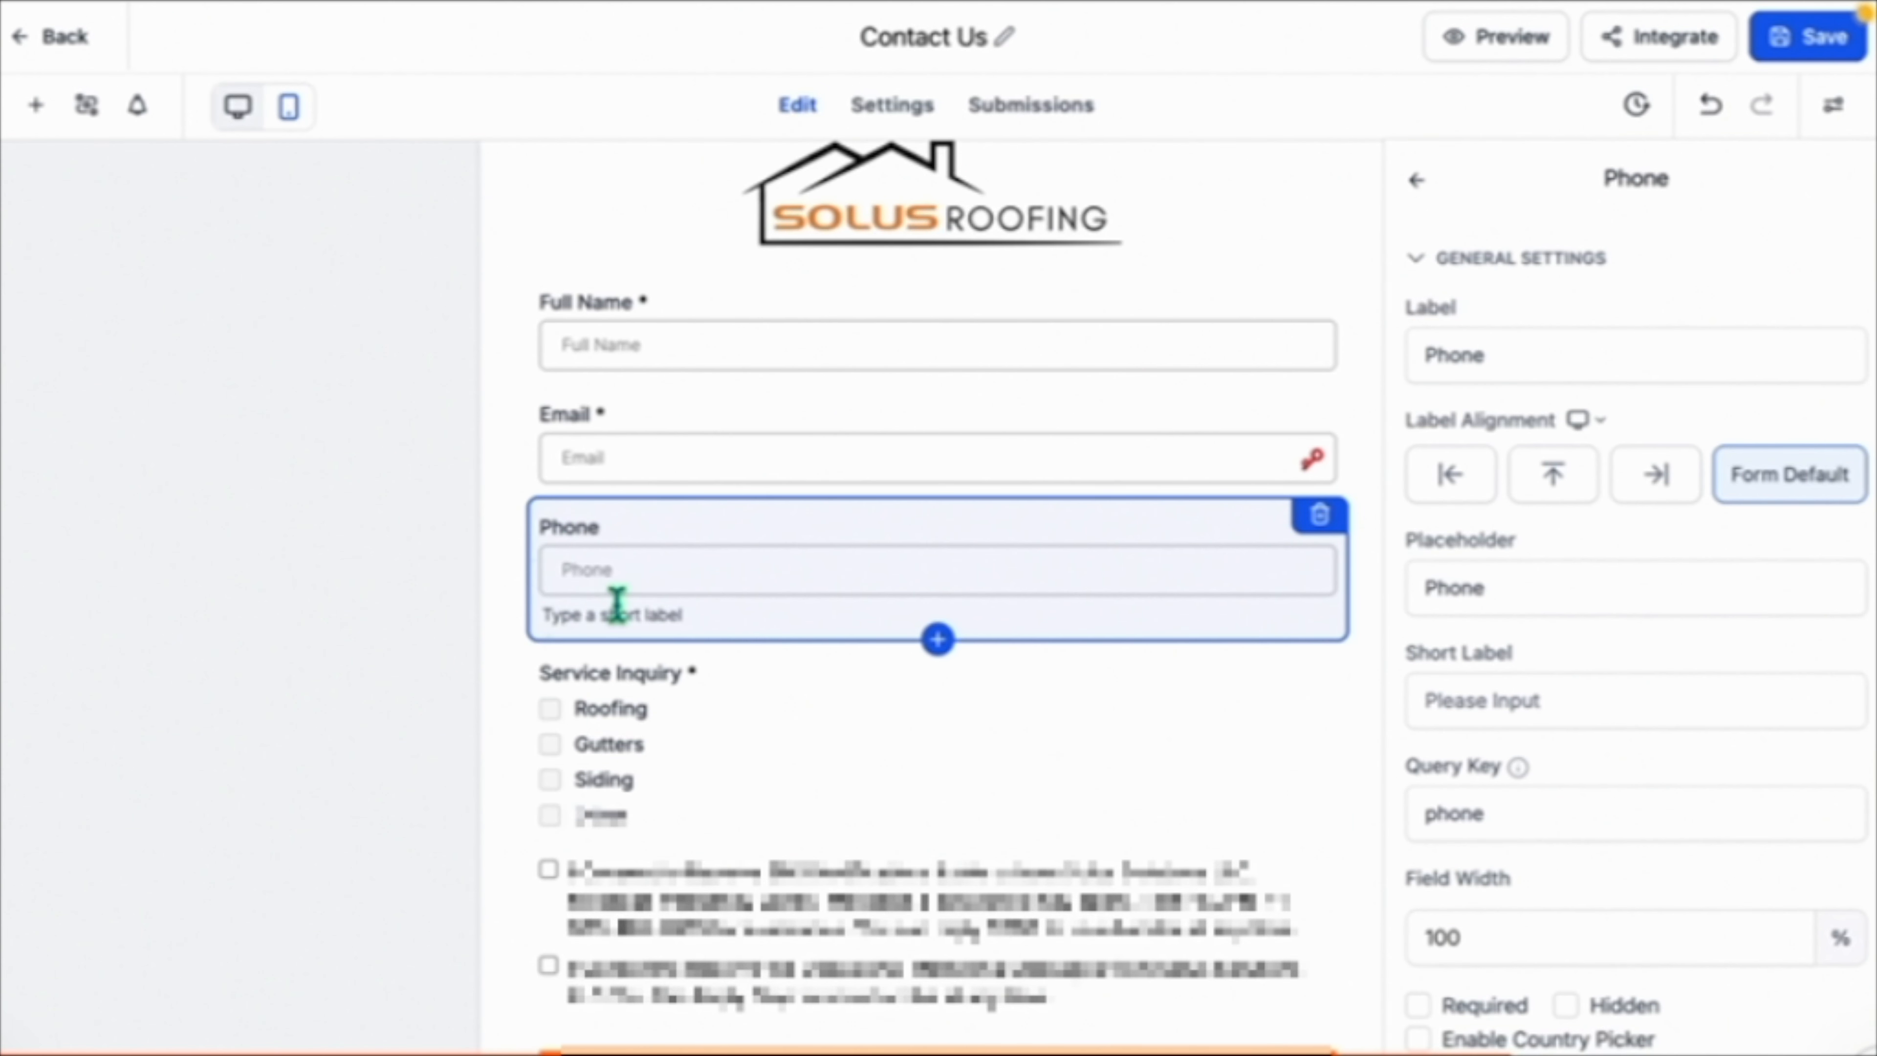
{"action": "scroll", "coordinate": [1478, 658], "scroll_direction": "down", "scroll_amount": 5}
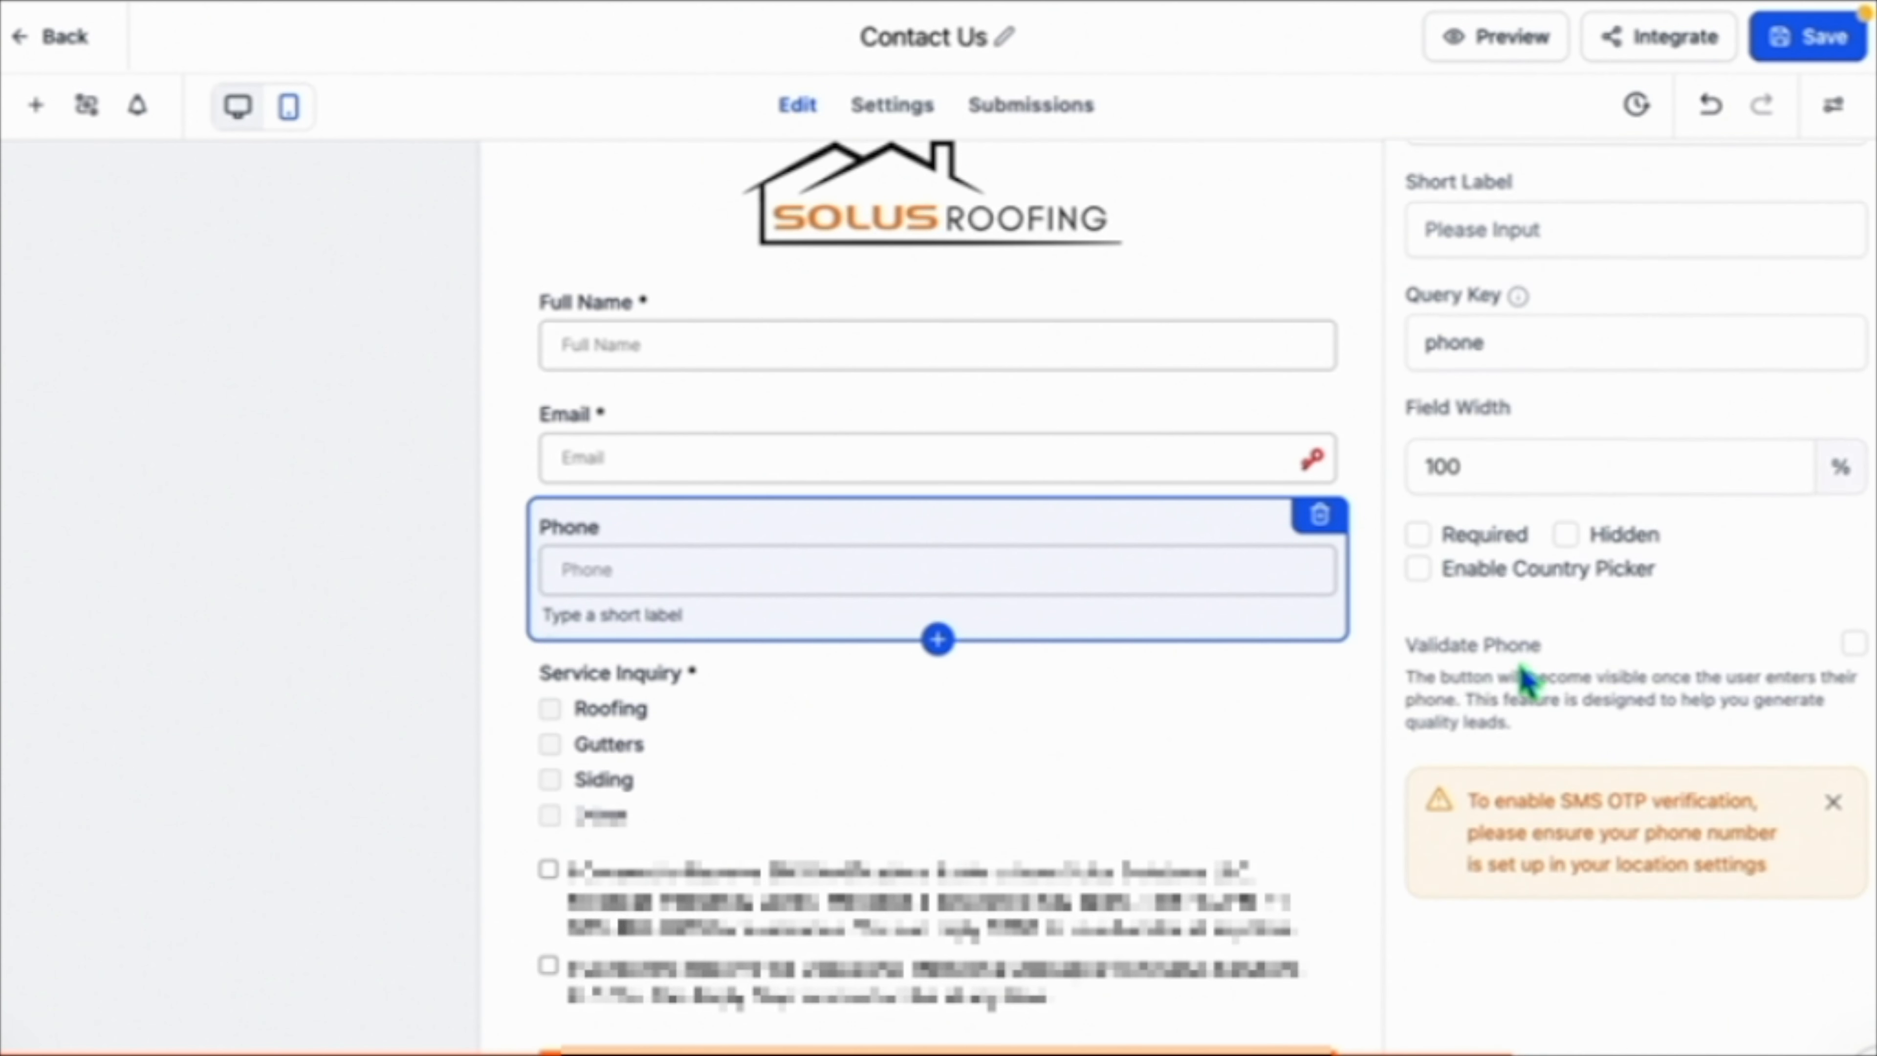
{"action": "left_click", "coordinate": [1419, 538]}
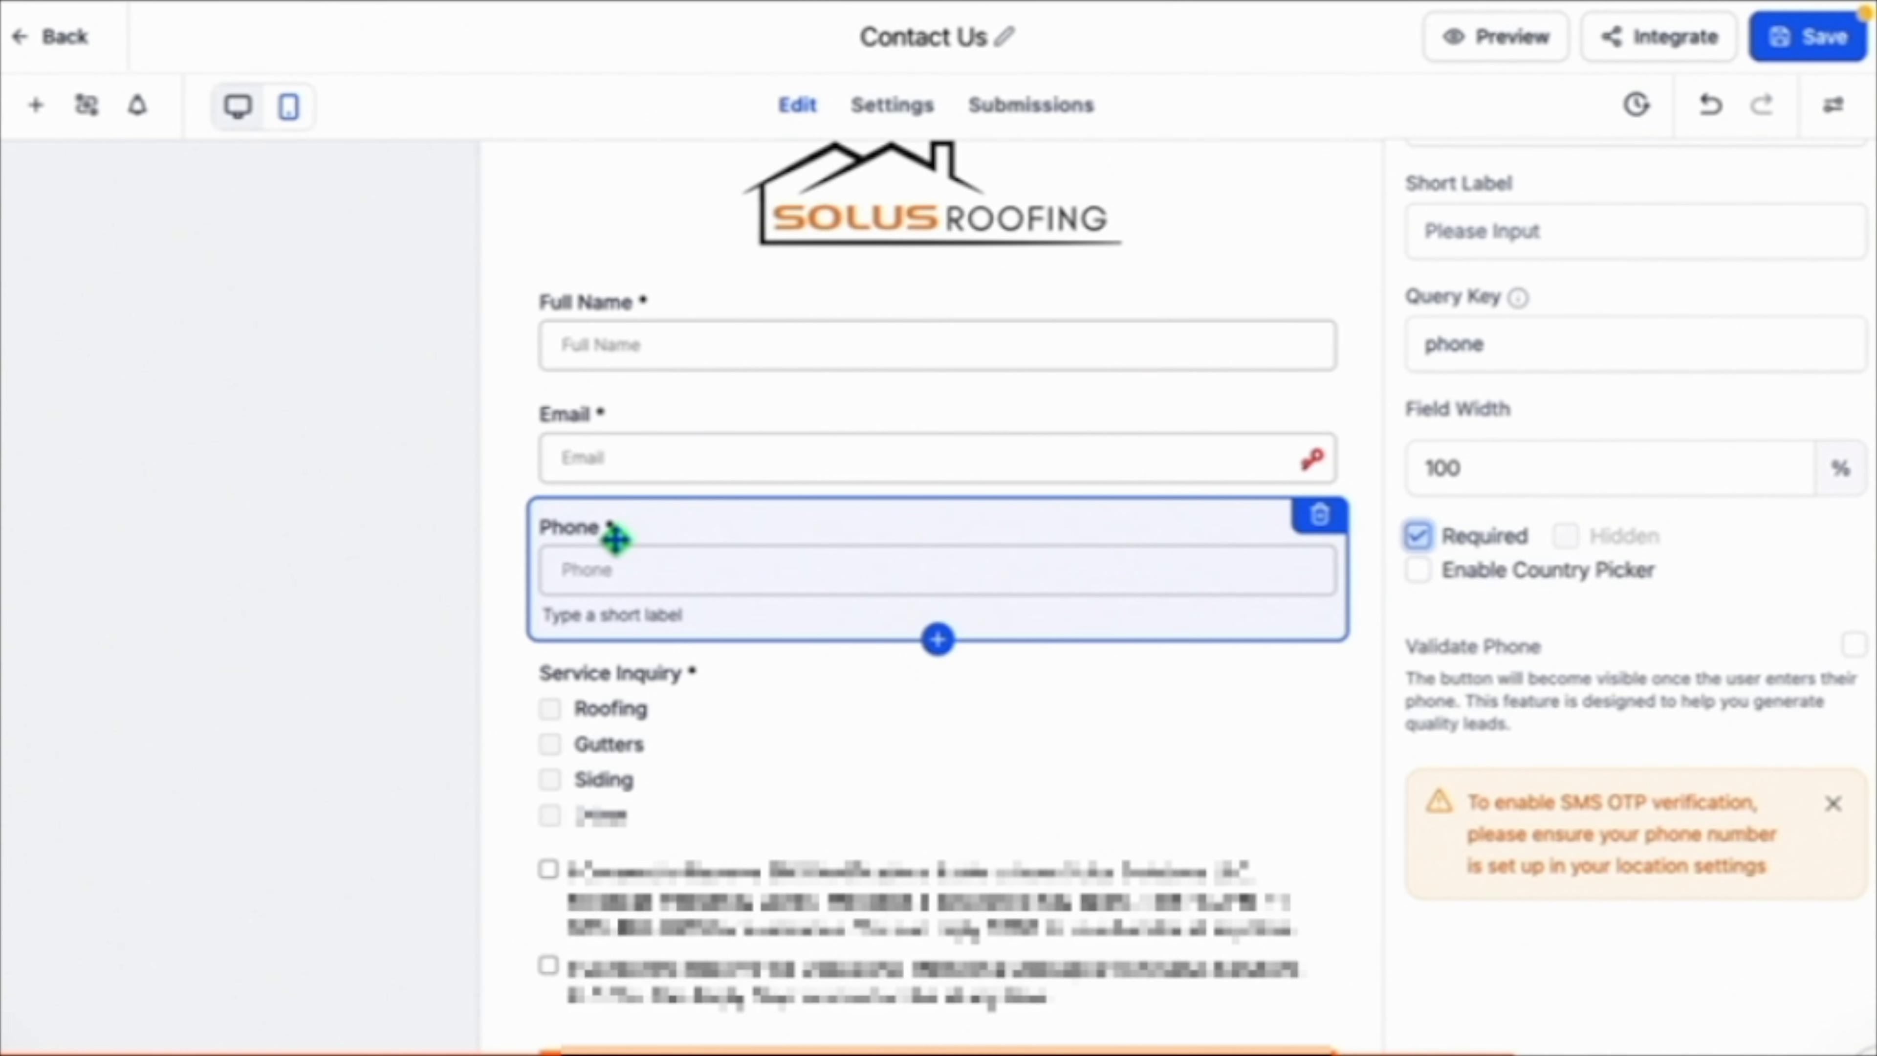
Clear the Phone field's Required option so the phone number stays optional.
{"action": "left_click", "coordinate": [1419, 538]}
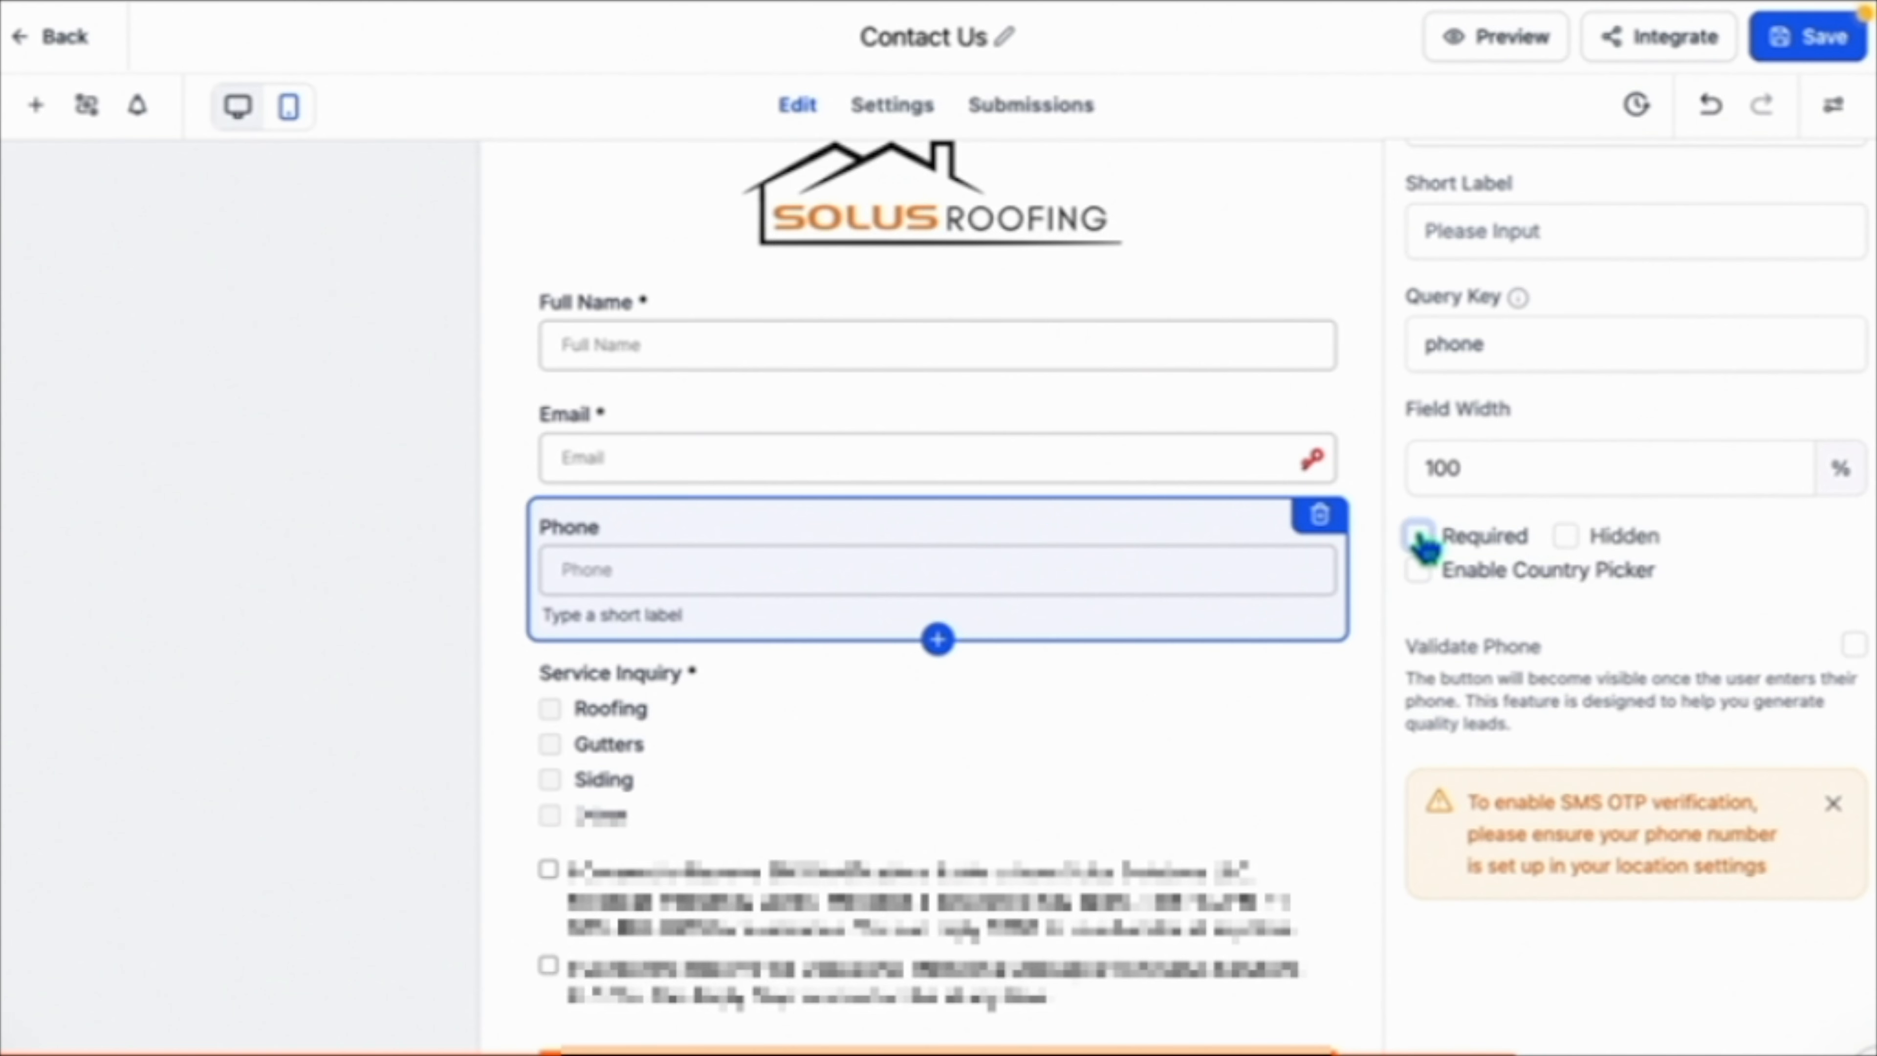
{"action": "left_click", "coordinate": [1366, 434]}
{"action": "scroll", "coordinate": [1294, 267], "scroll_direction": "down", "scroll_amount": 3}
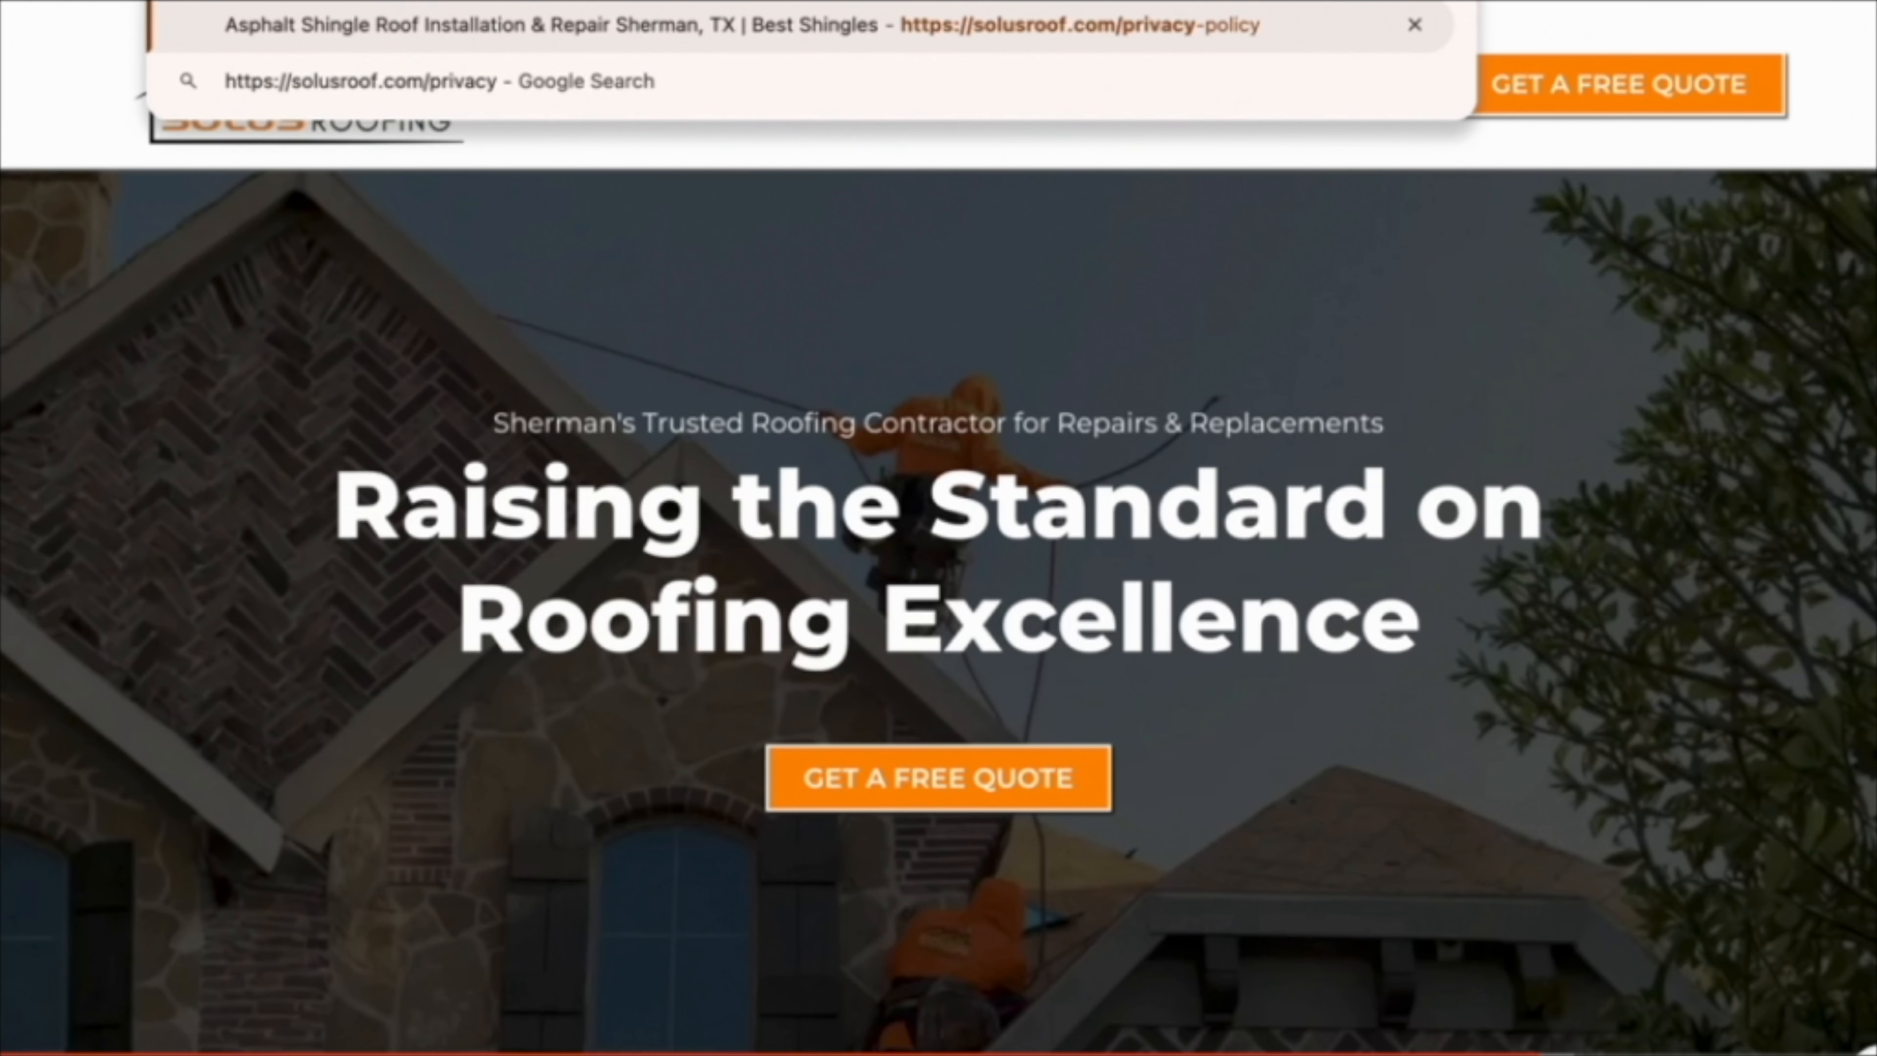
{"action": "key", "text": "Return"}
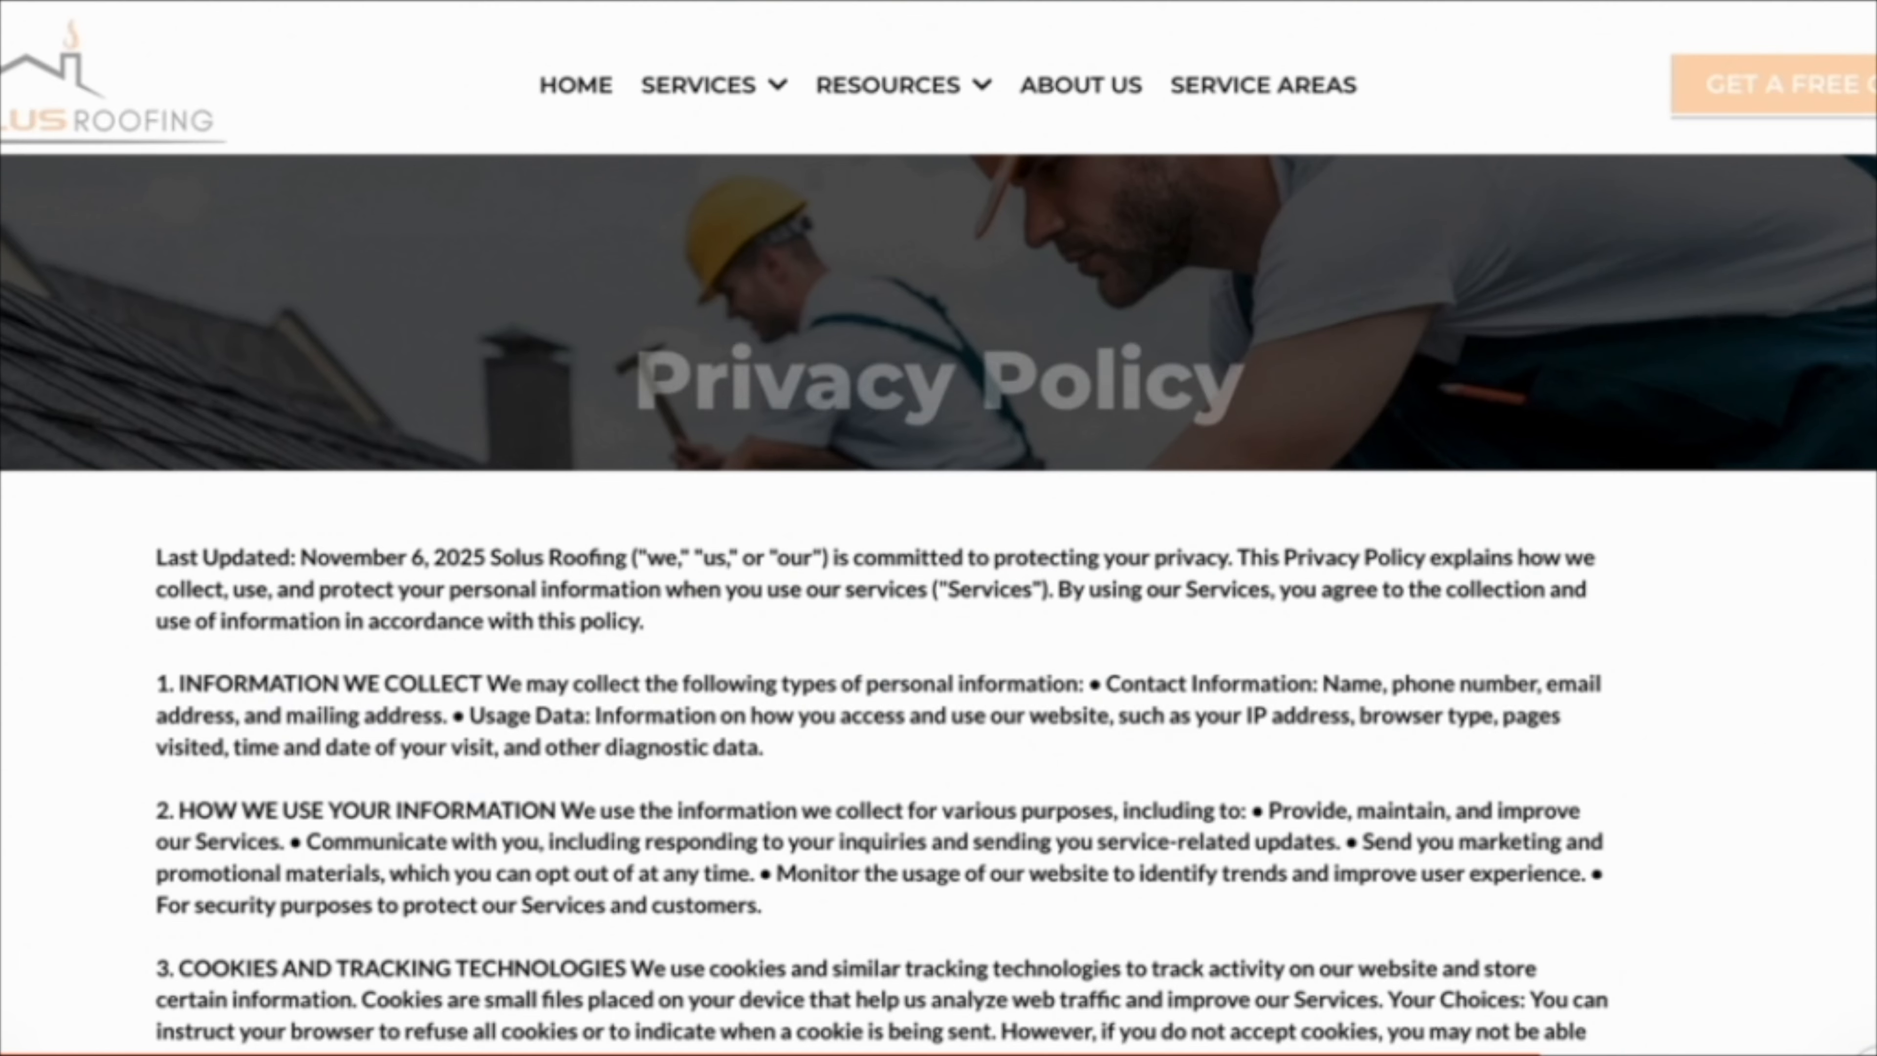
{"action": "left_click", "coordinate": [646, 1]}
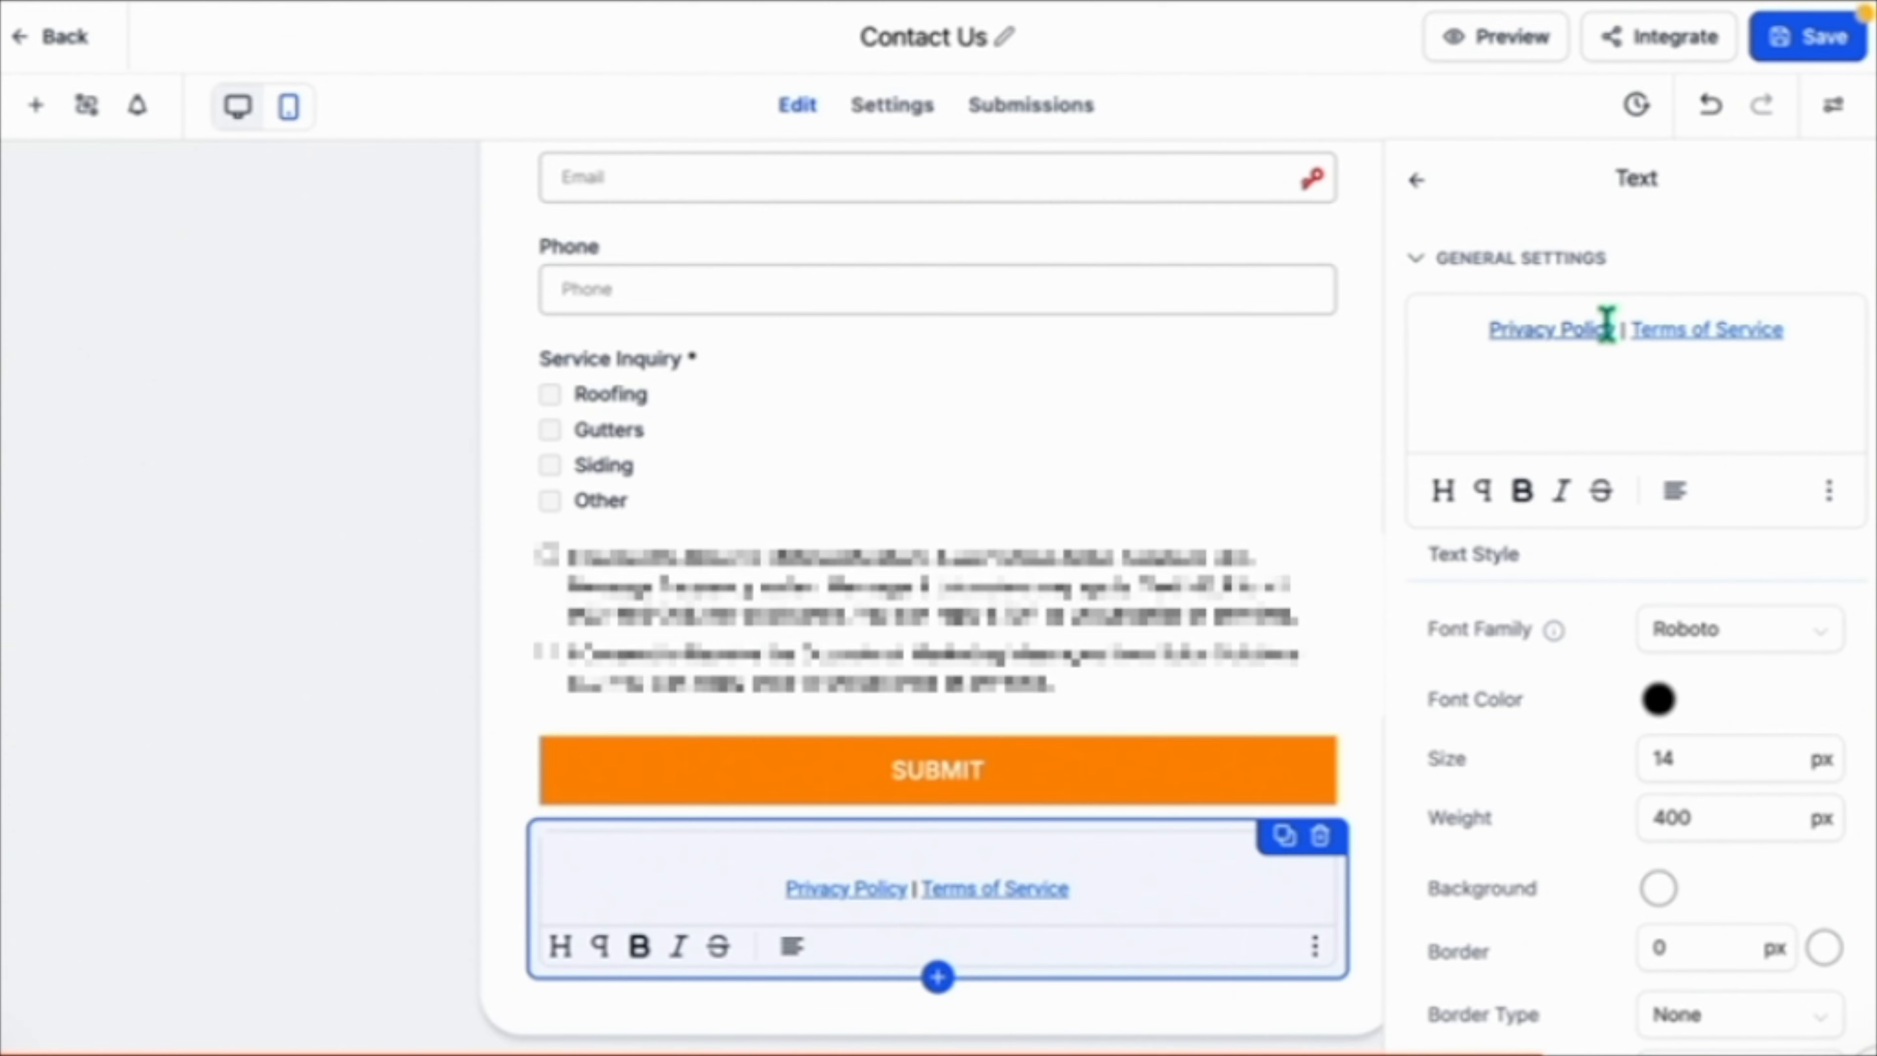
{"action": "left_click_drag", "start_coordinate": [1614, 327], "coordinate": [1483, 329]}
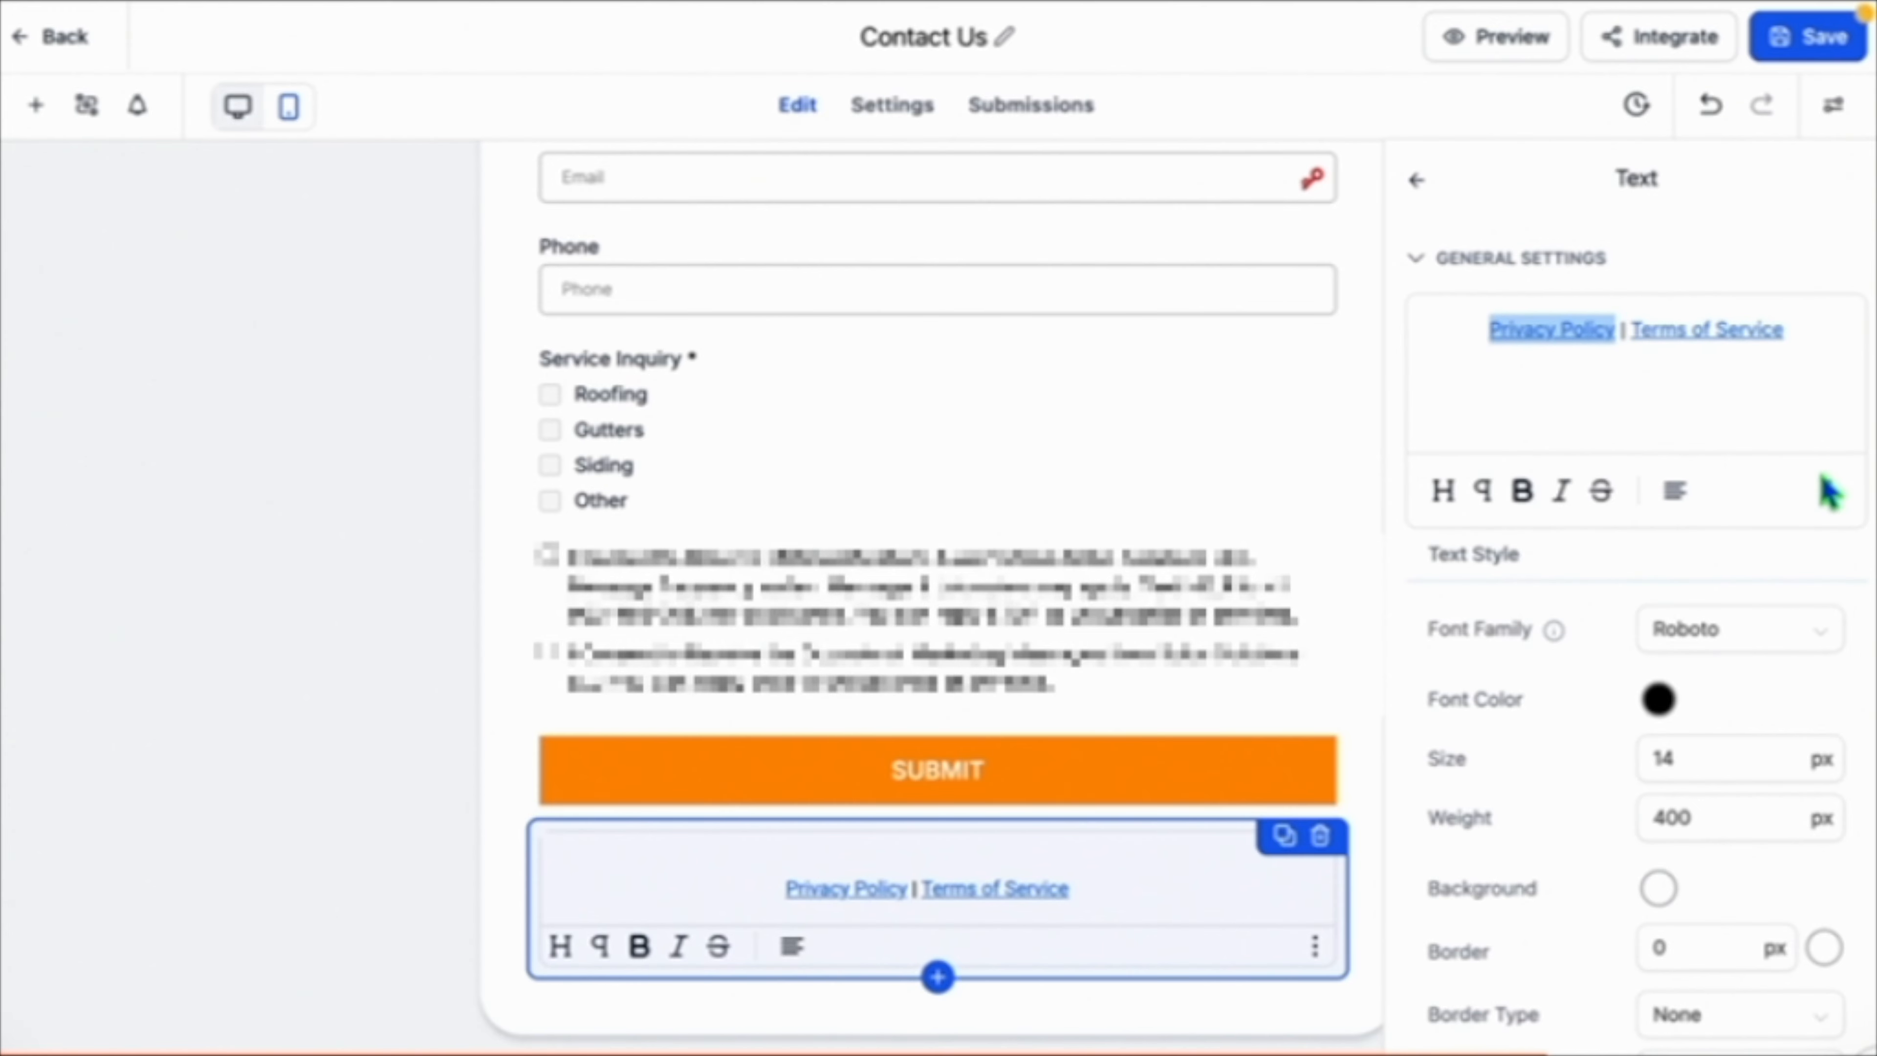
{"action": "left_click", "coordinate": [1830, 490]}
{"action": "left_click", "coordinate": [1830, 391]}
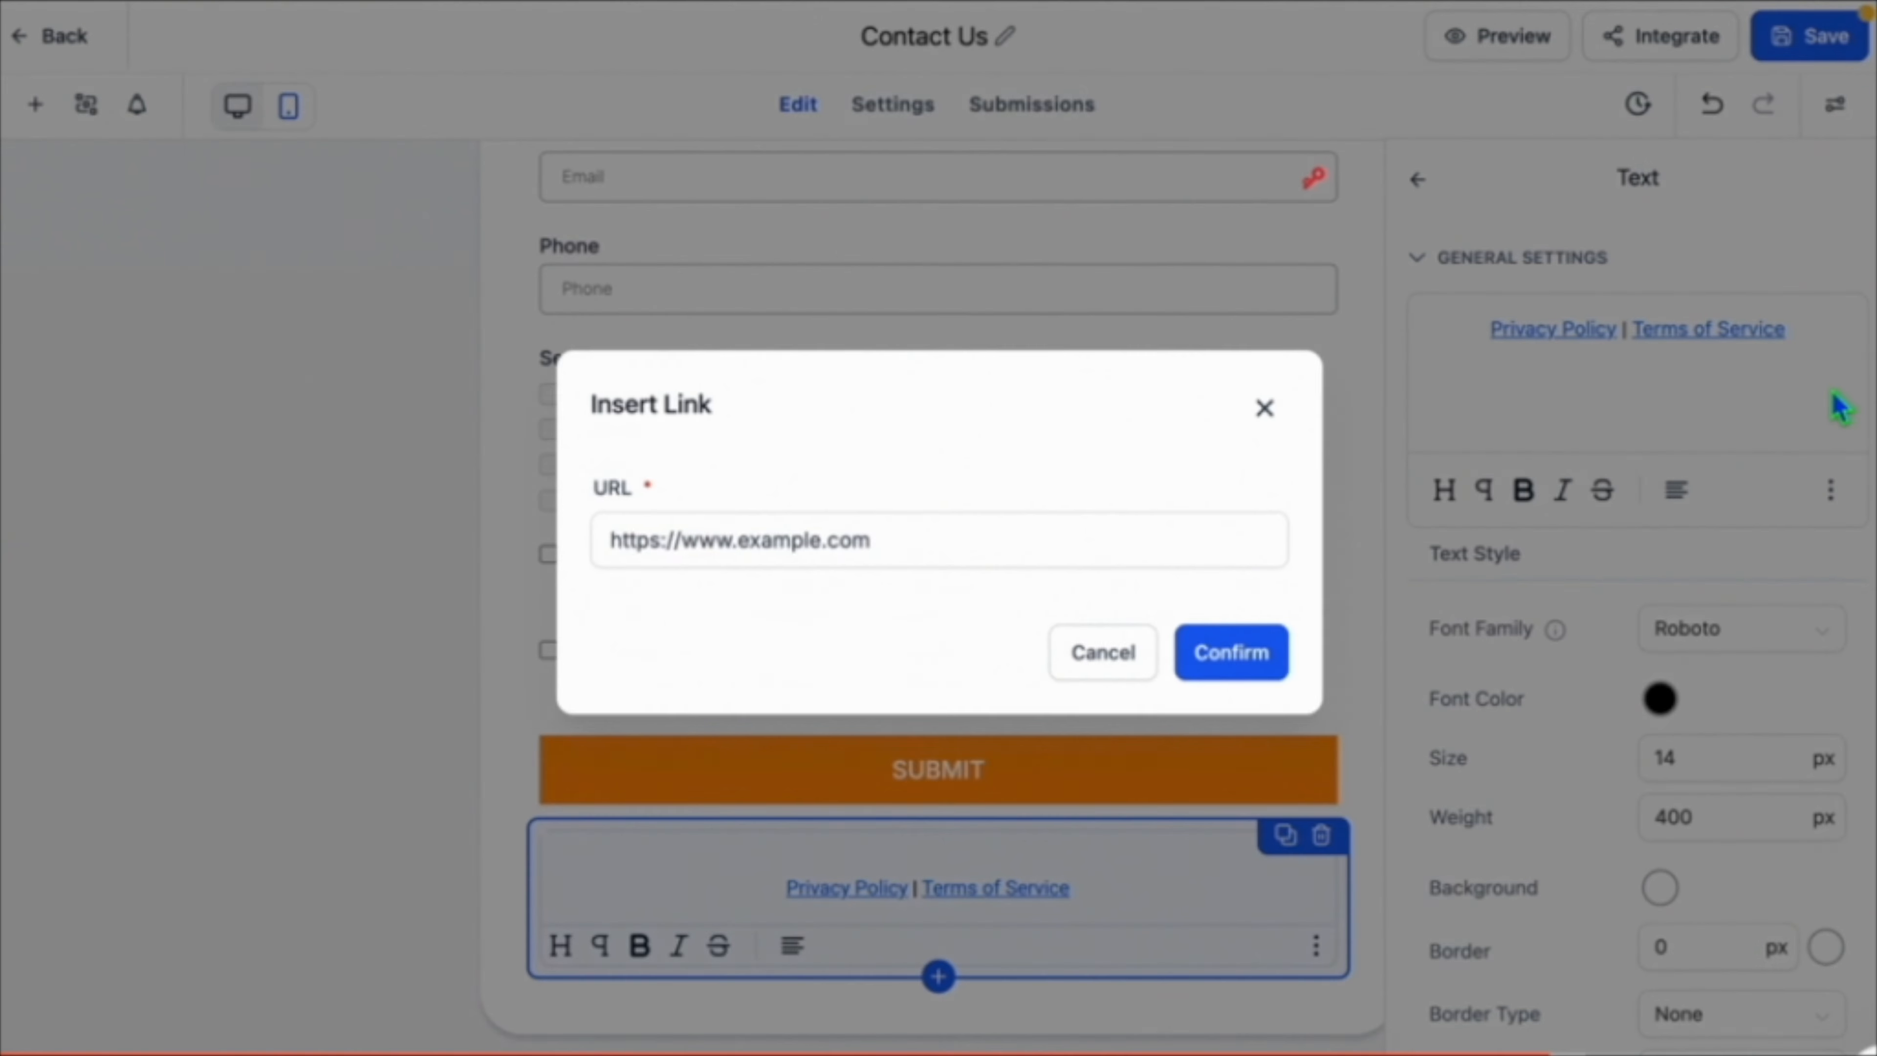
{"action": "left_click", "coordinate": [802, 538]}
{"action": "type", "text": "https://solusroof.com/privacy-policy"}
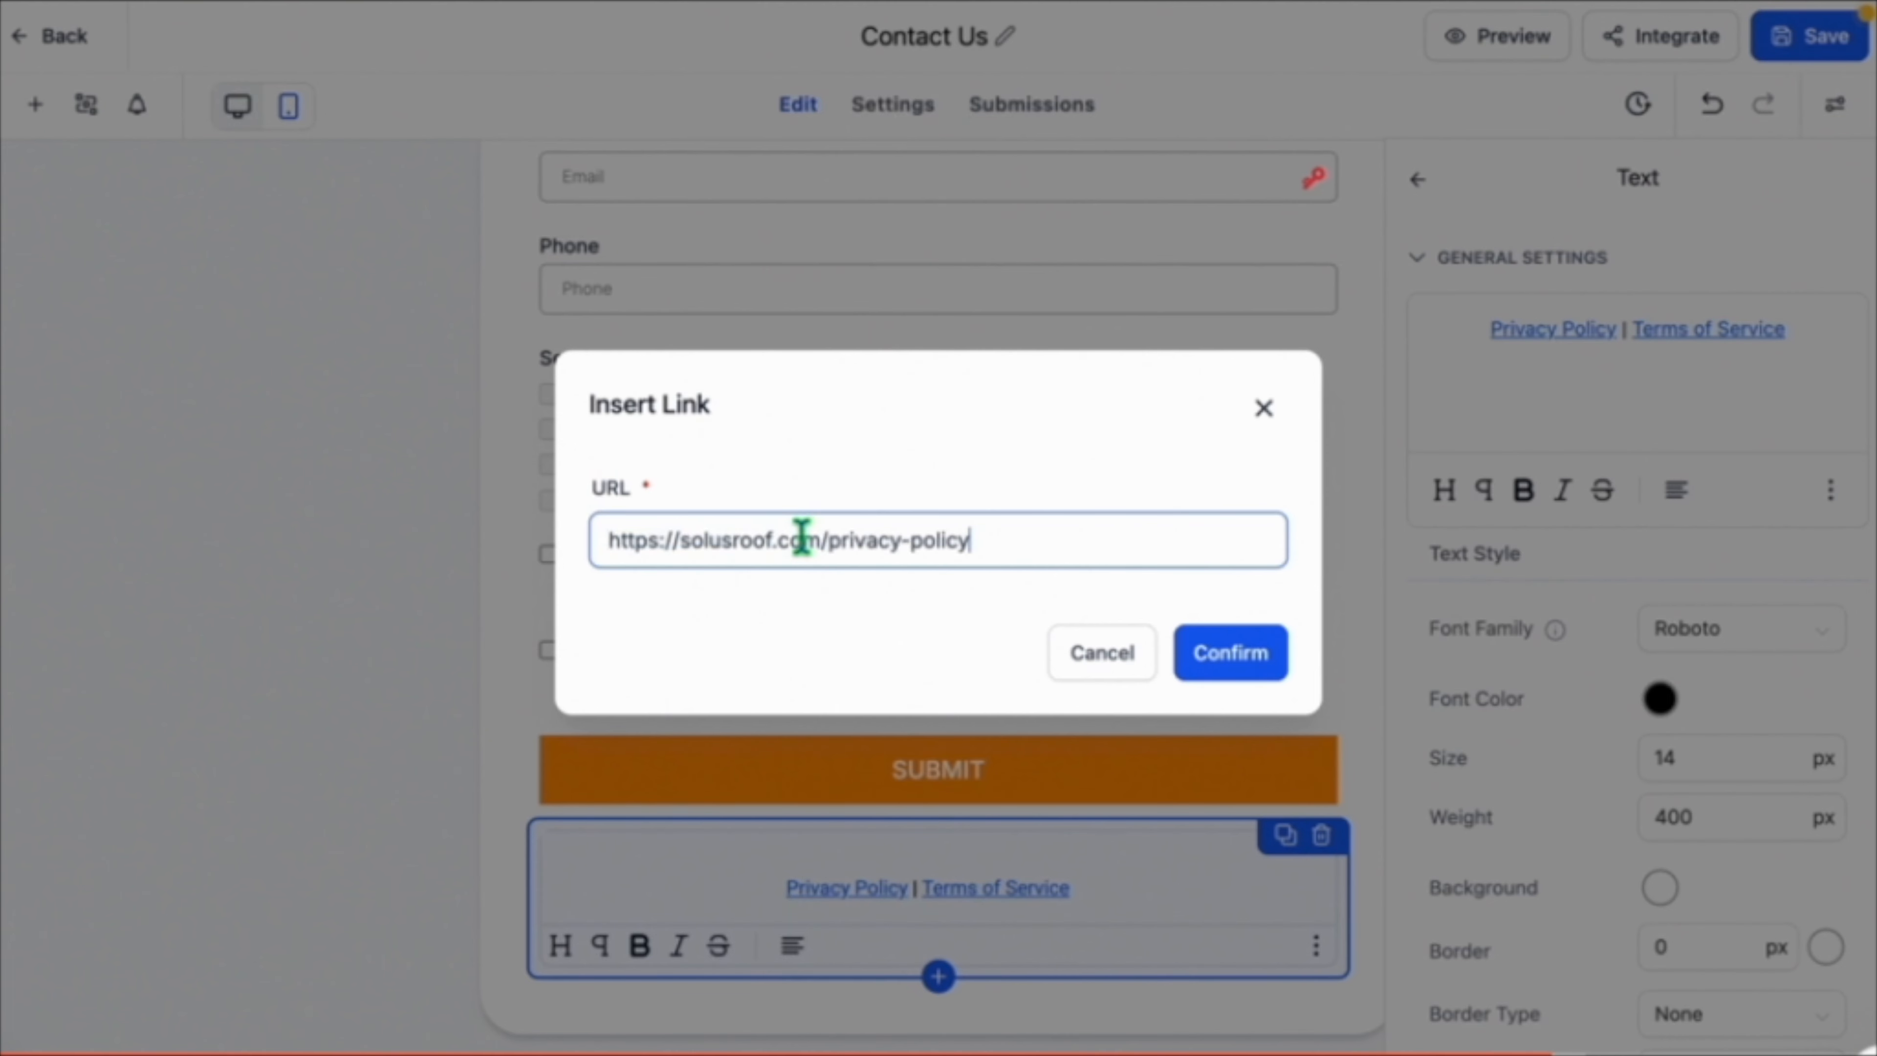
{"action": "left_click", "coordinate": [1231, 653]}
{"action": "left_click", "coordinate": [1808, 37]}
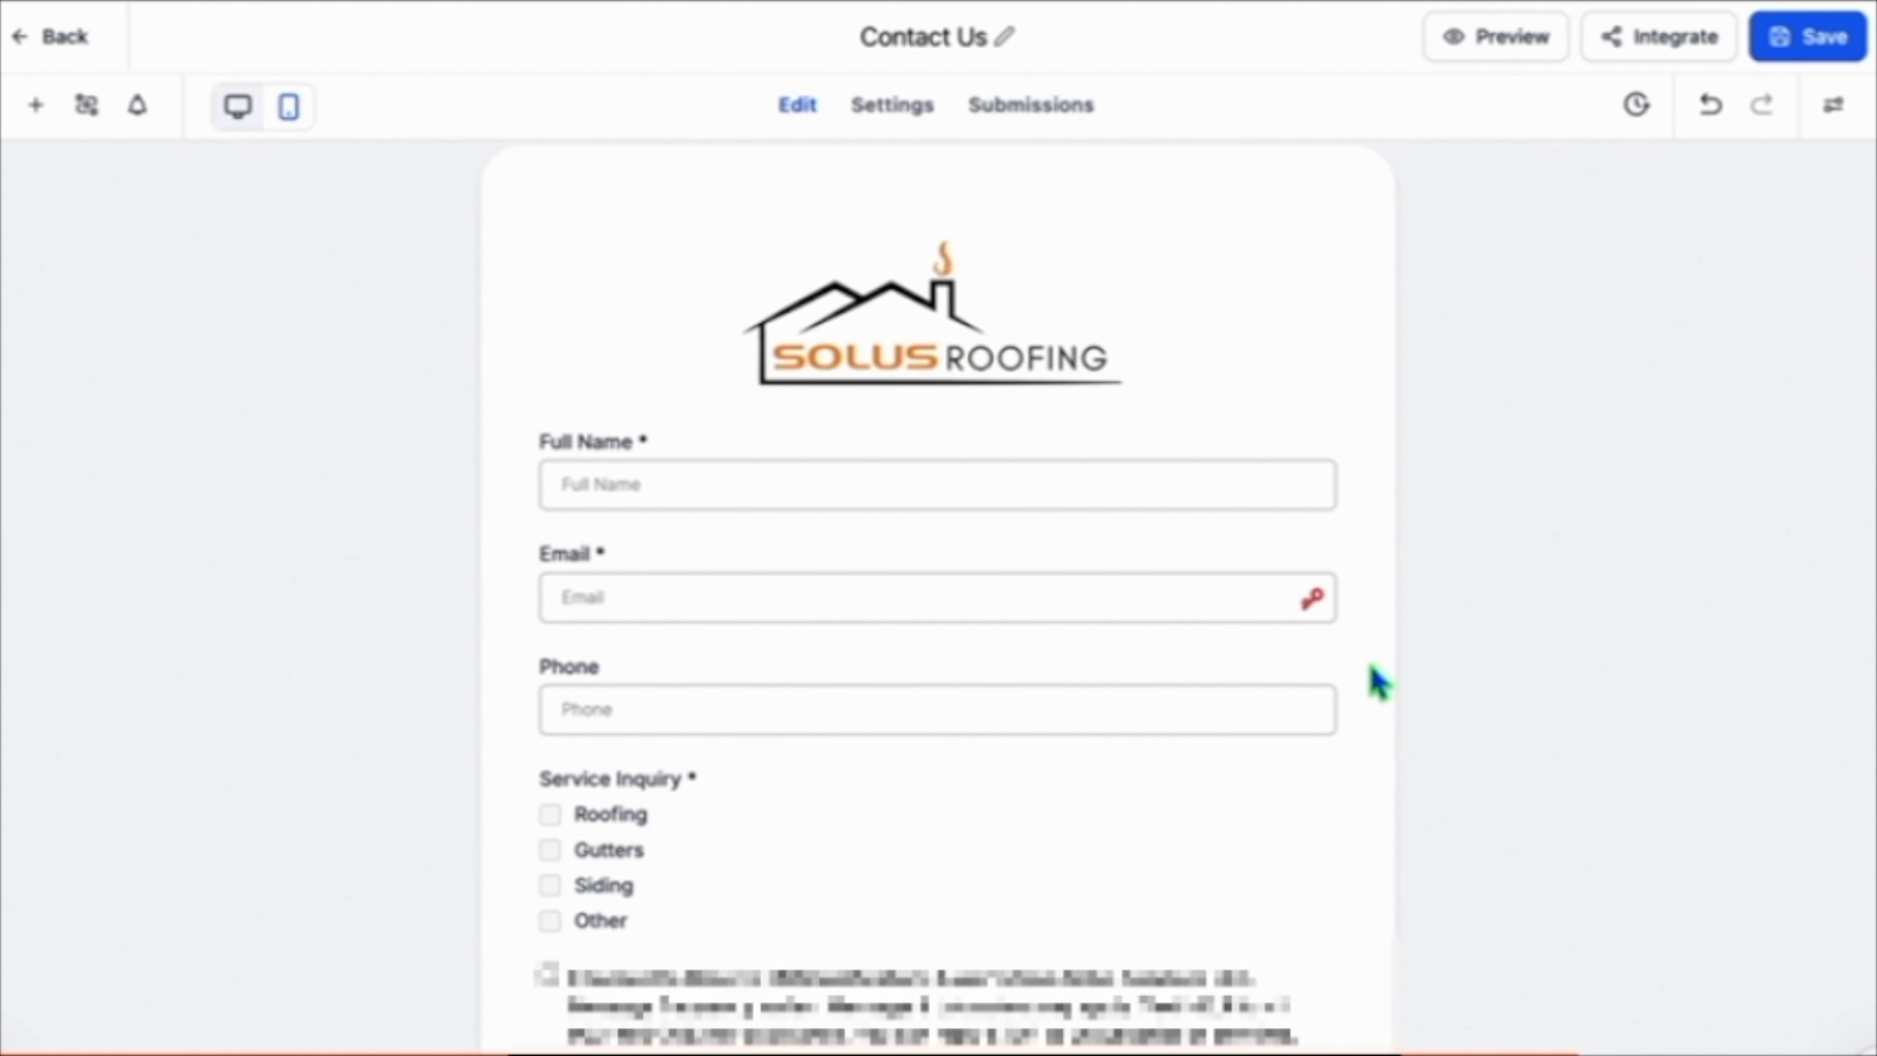
Review the updated form and the guide's requirement for Privacy Policy and Terms of Service links.
{"action": "scroll", "coordinate": [1379, 681], "scroll_direction": "down", "scroll_amount": 5}
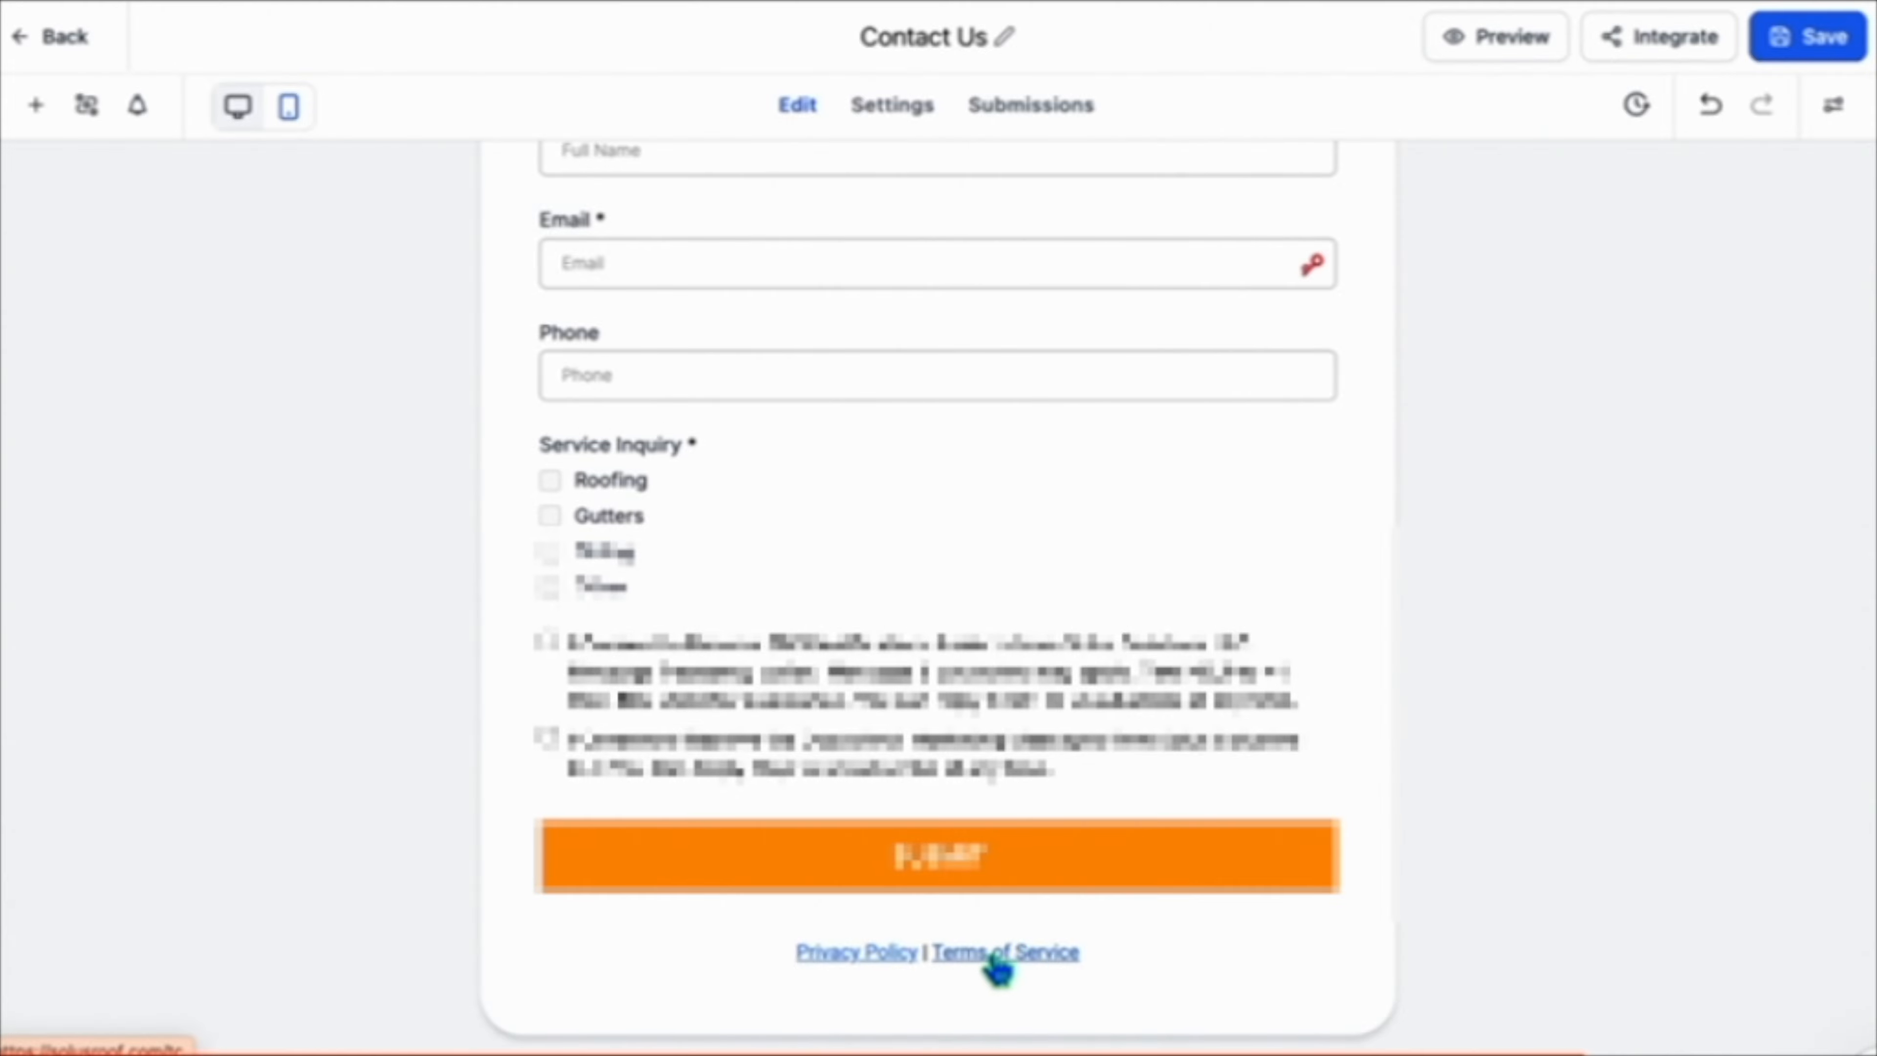
{"action": "scroll", "coordinate": [999, 965], "scroll_direction": "up", "scroll_amount": 2}
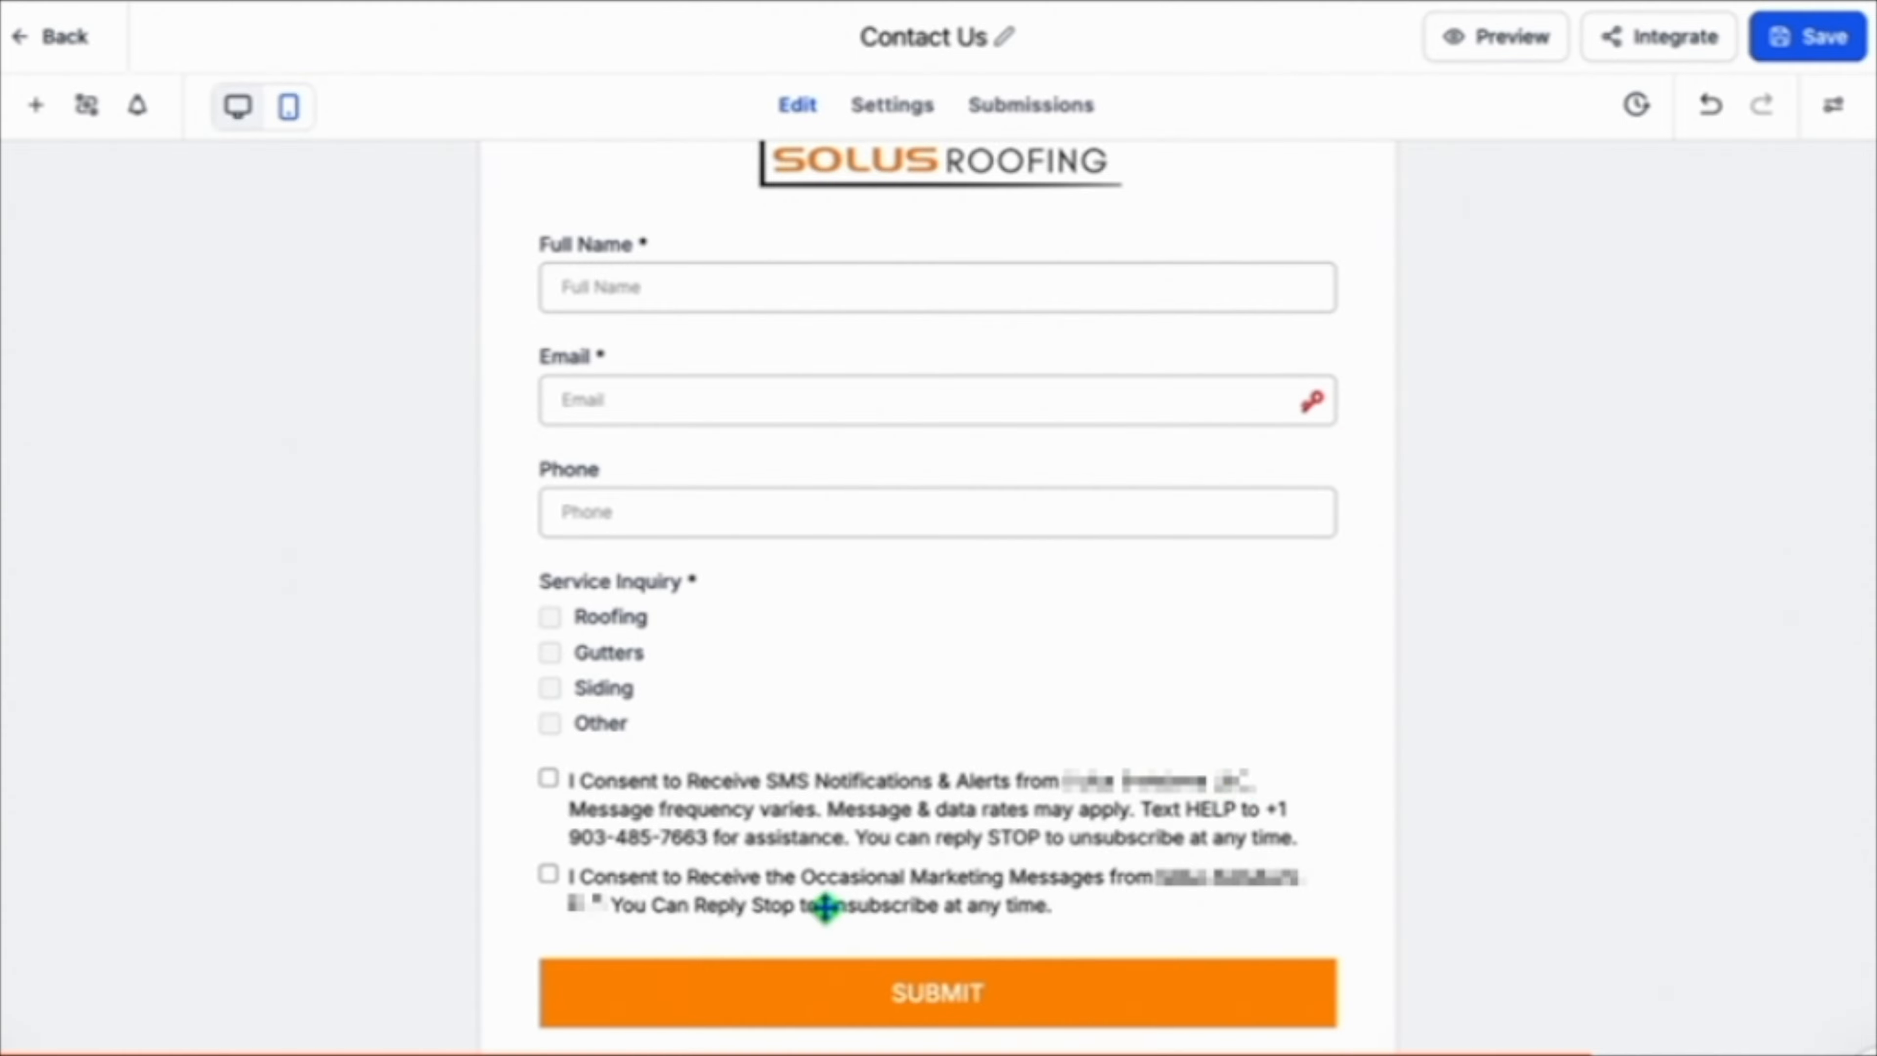
{"action": "scroll", "coordinate": [670, 679], "scroll_direction": "up", "scroll_amount": 3}
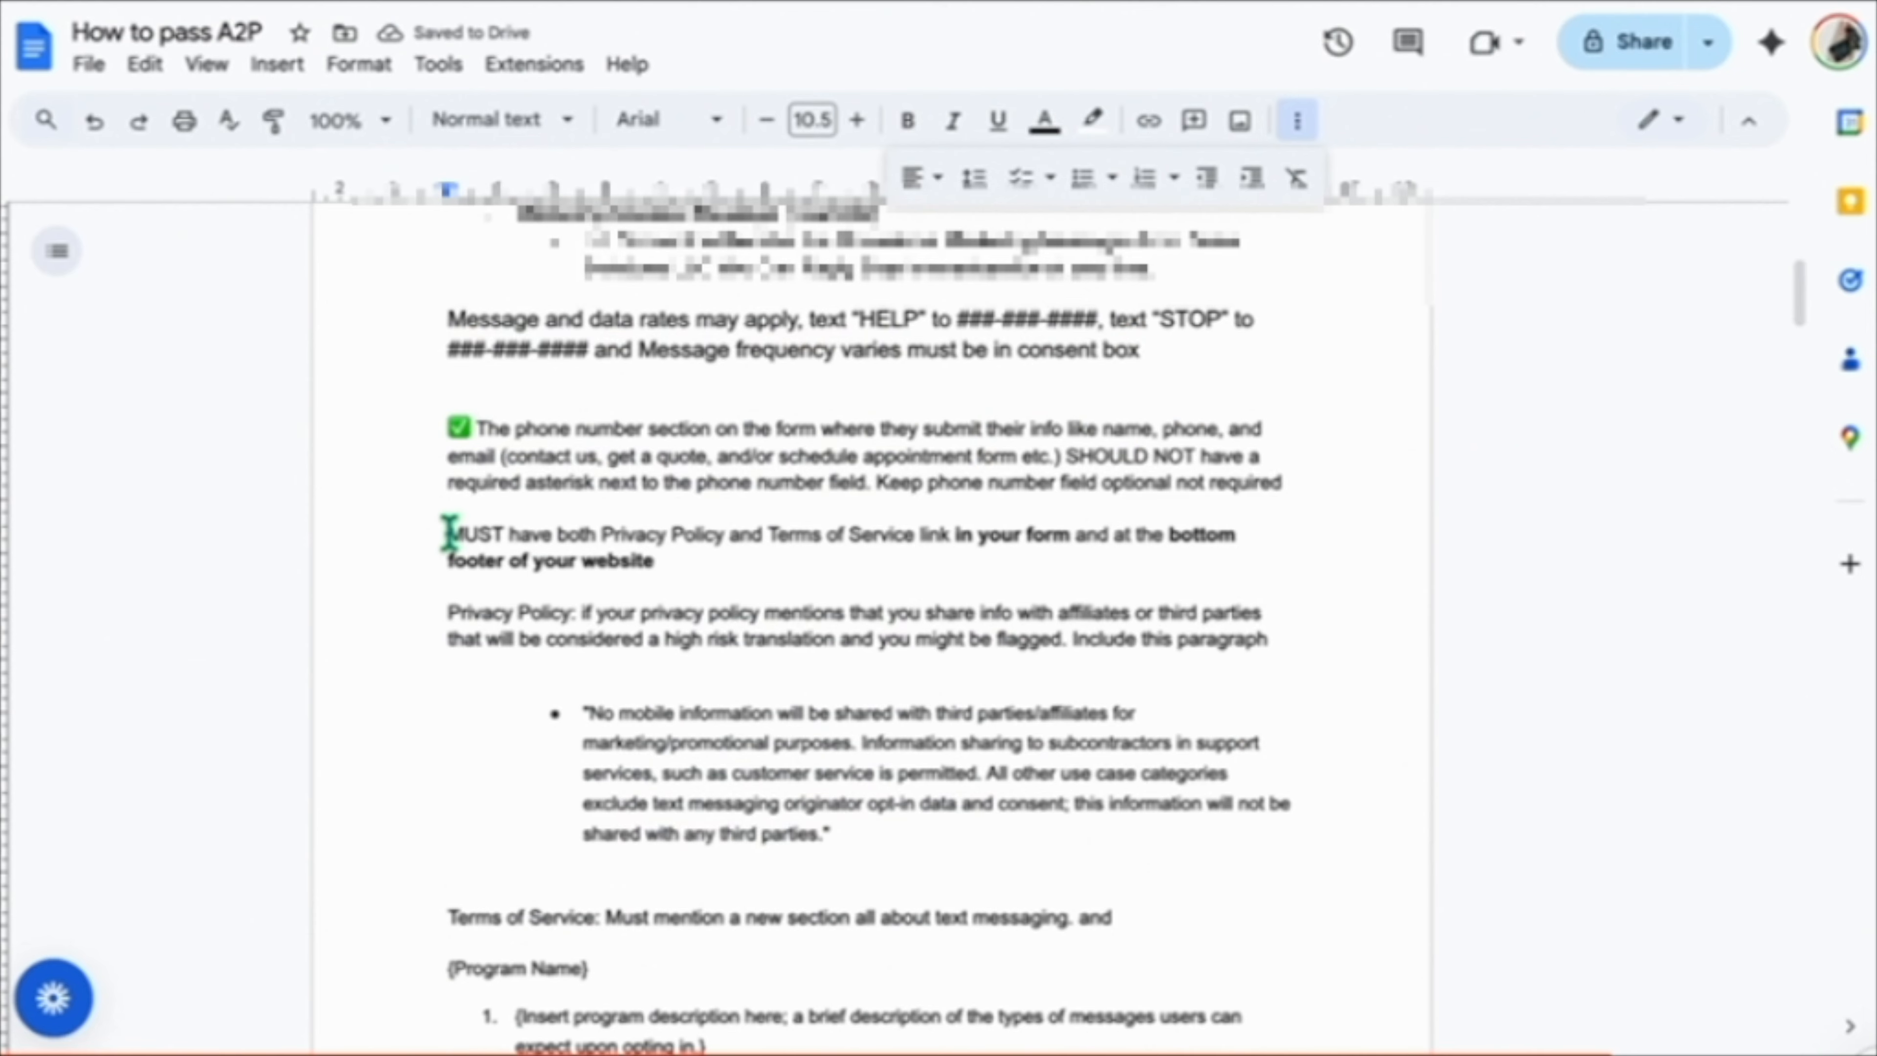
{"action": "type", "text": "✅"}
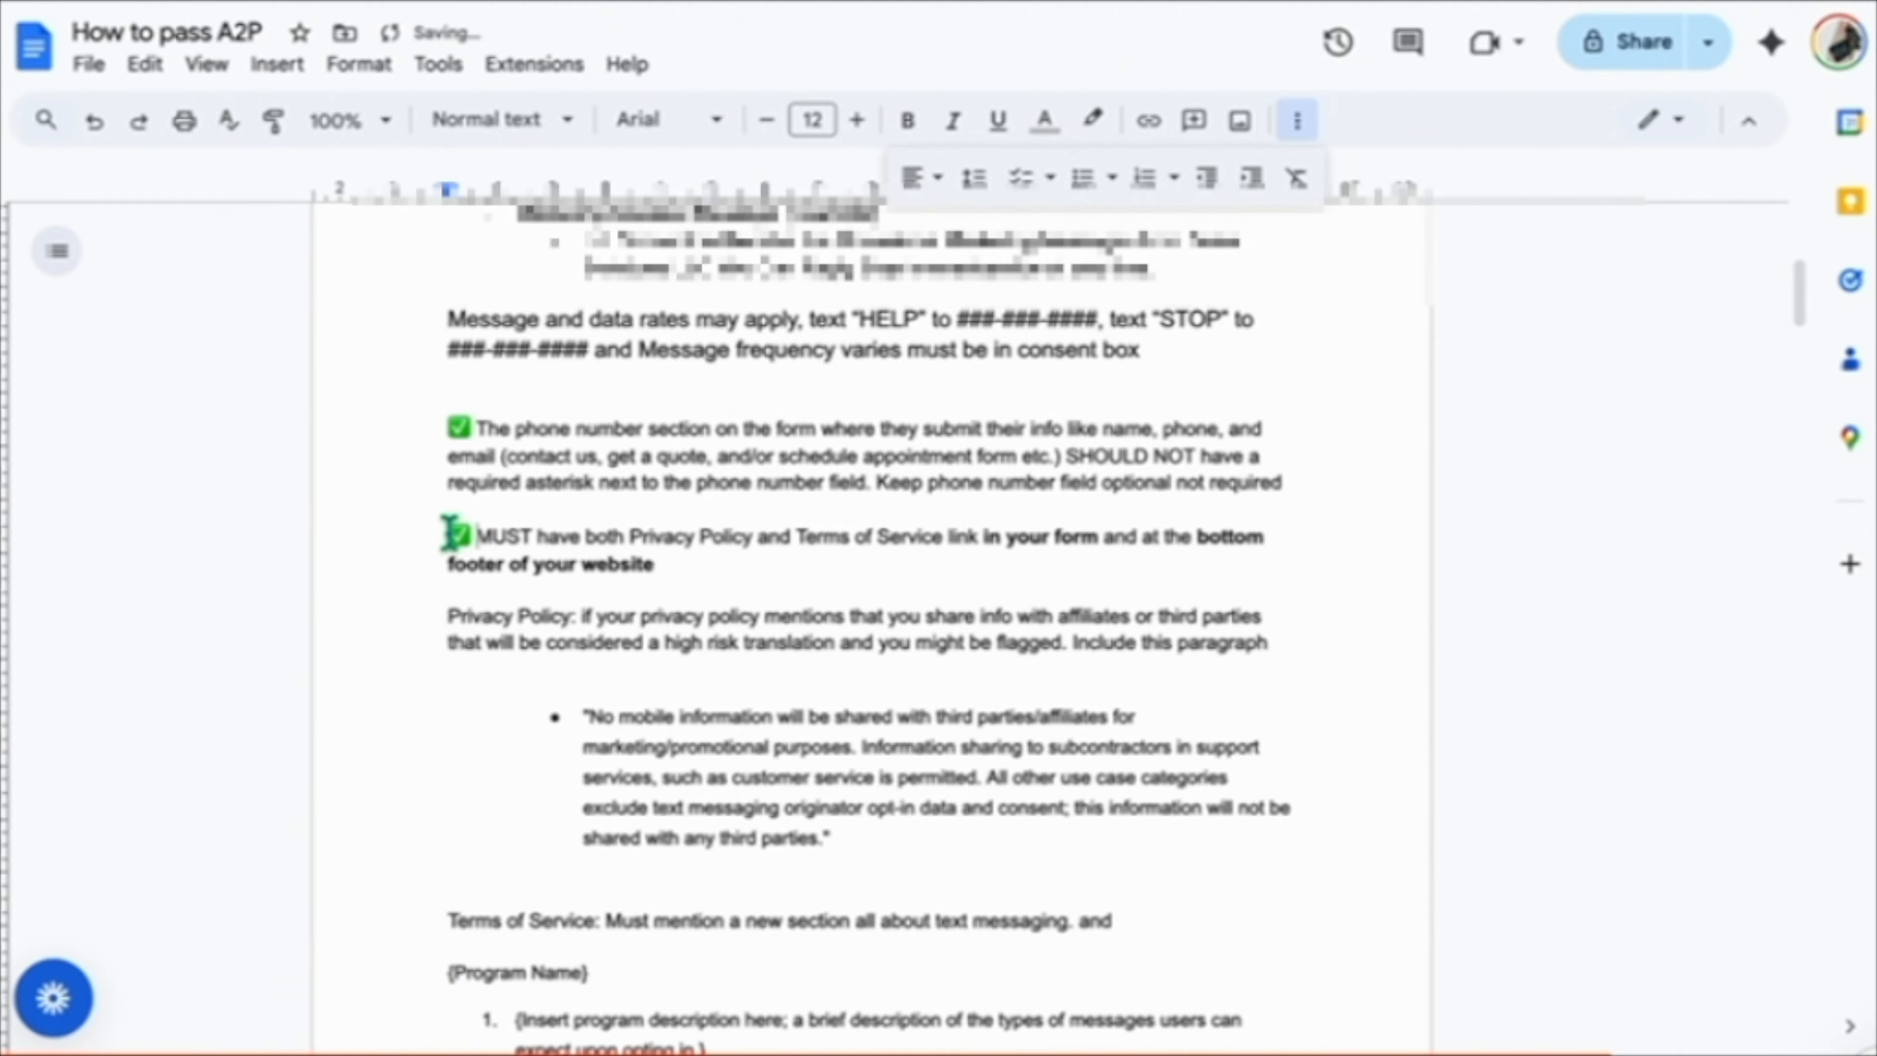
{"action": "scroll", "coordinate": [449, 532], "scroll_direction": "down", "scroll_amount": 2}
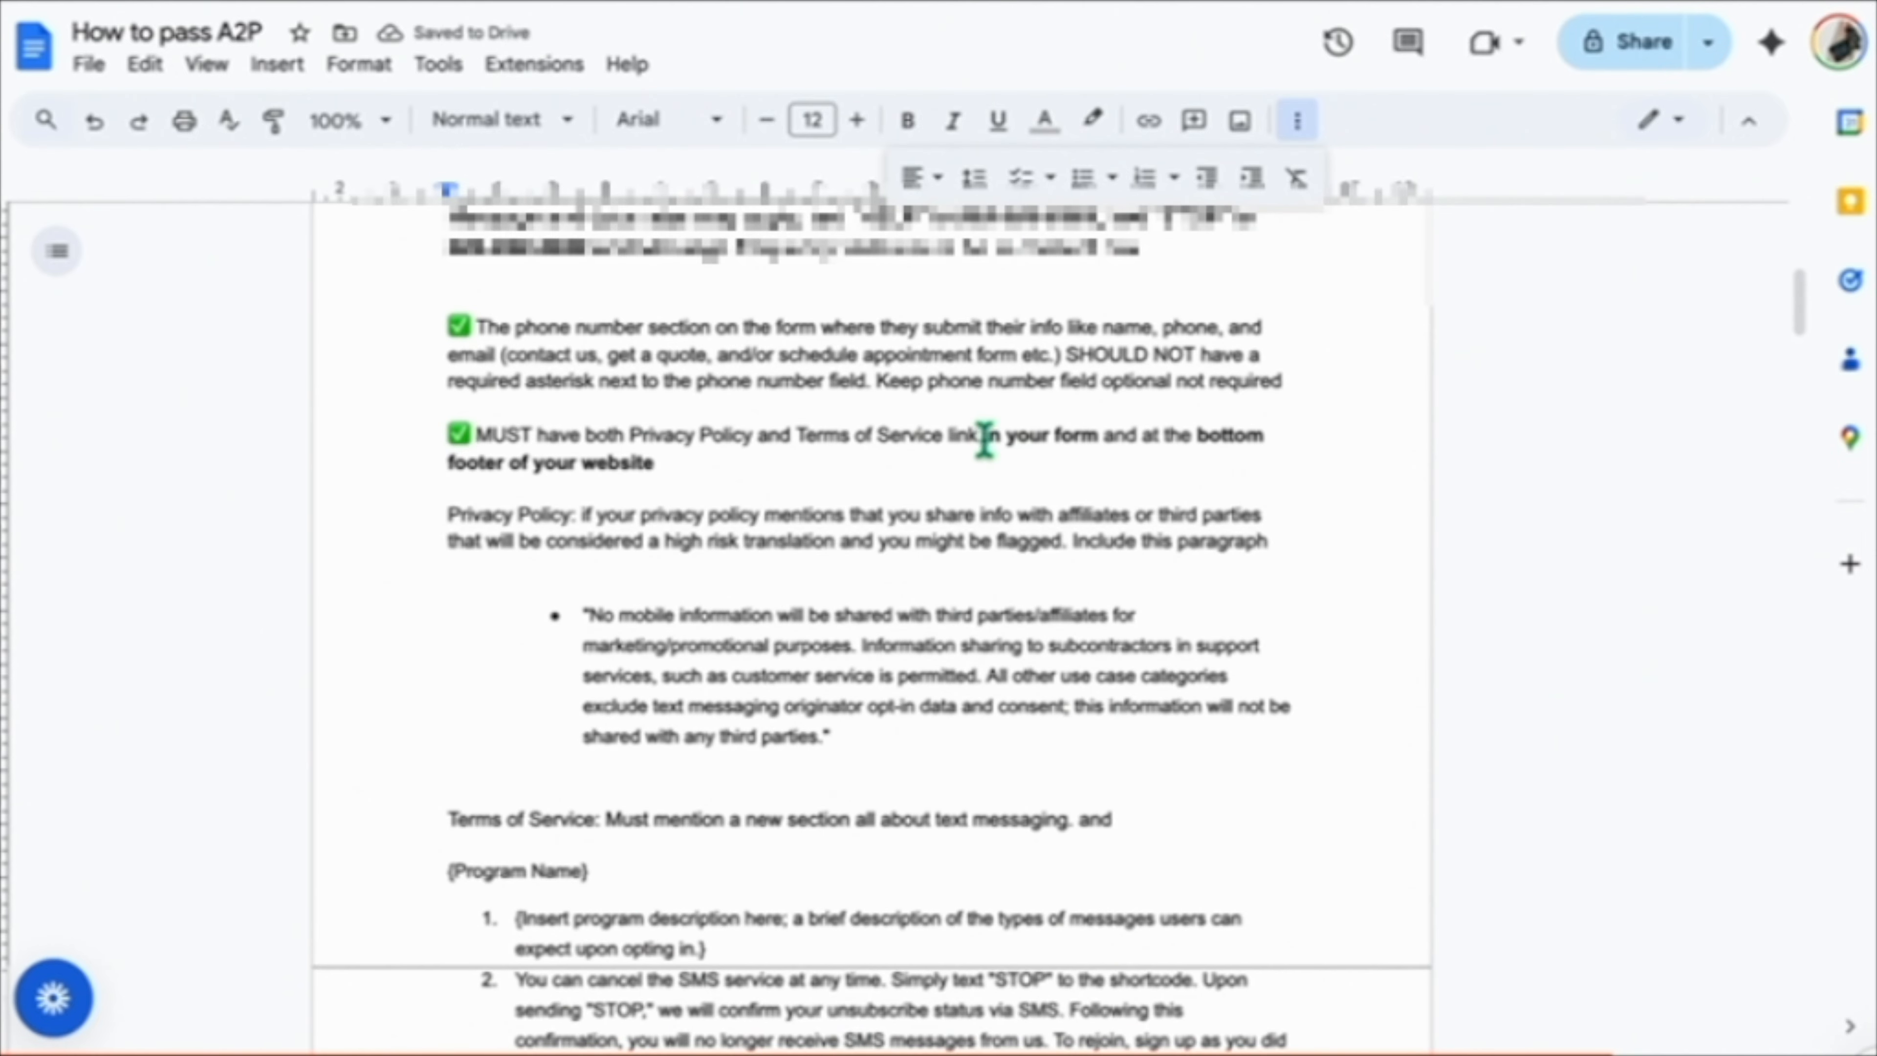
{"action": "left_click_drag", "start_coordinate": [984, 435], "coordinate": [1199, 475]}
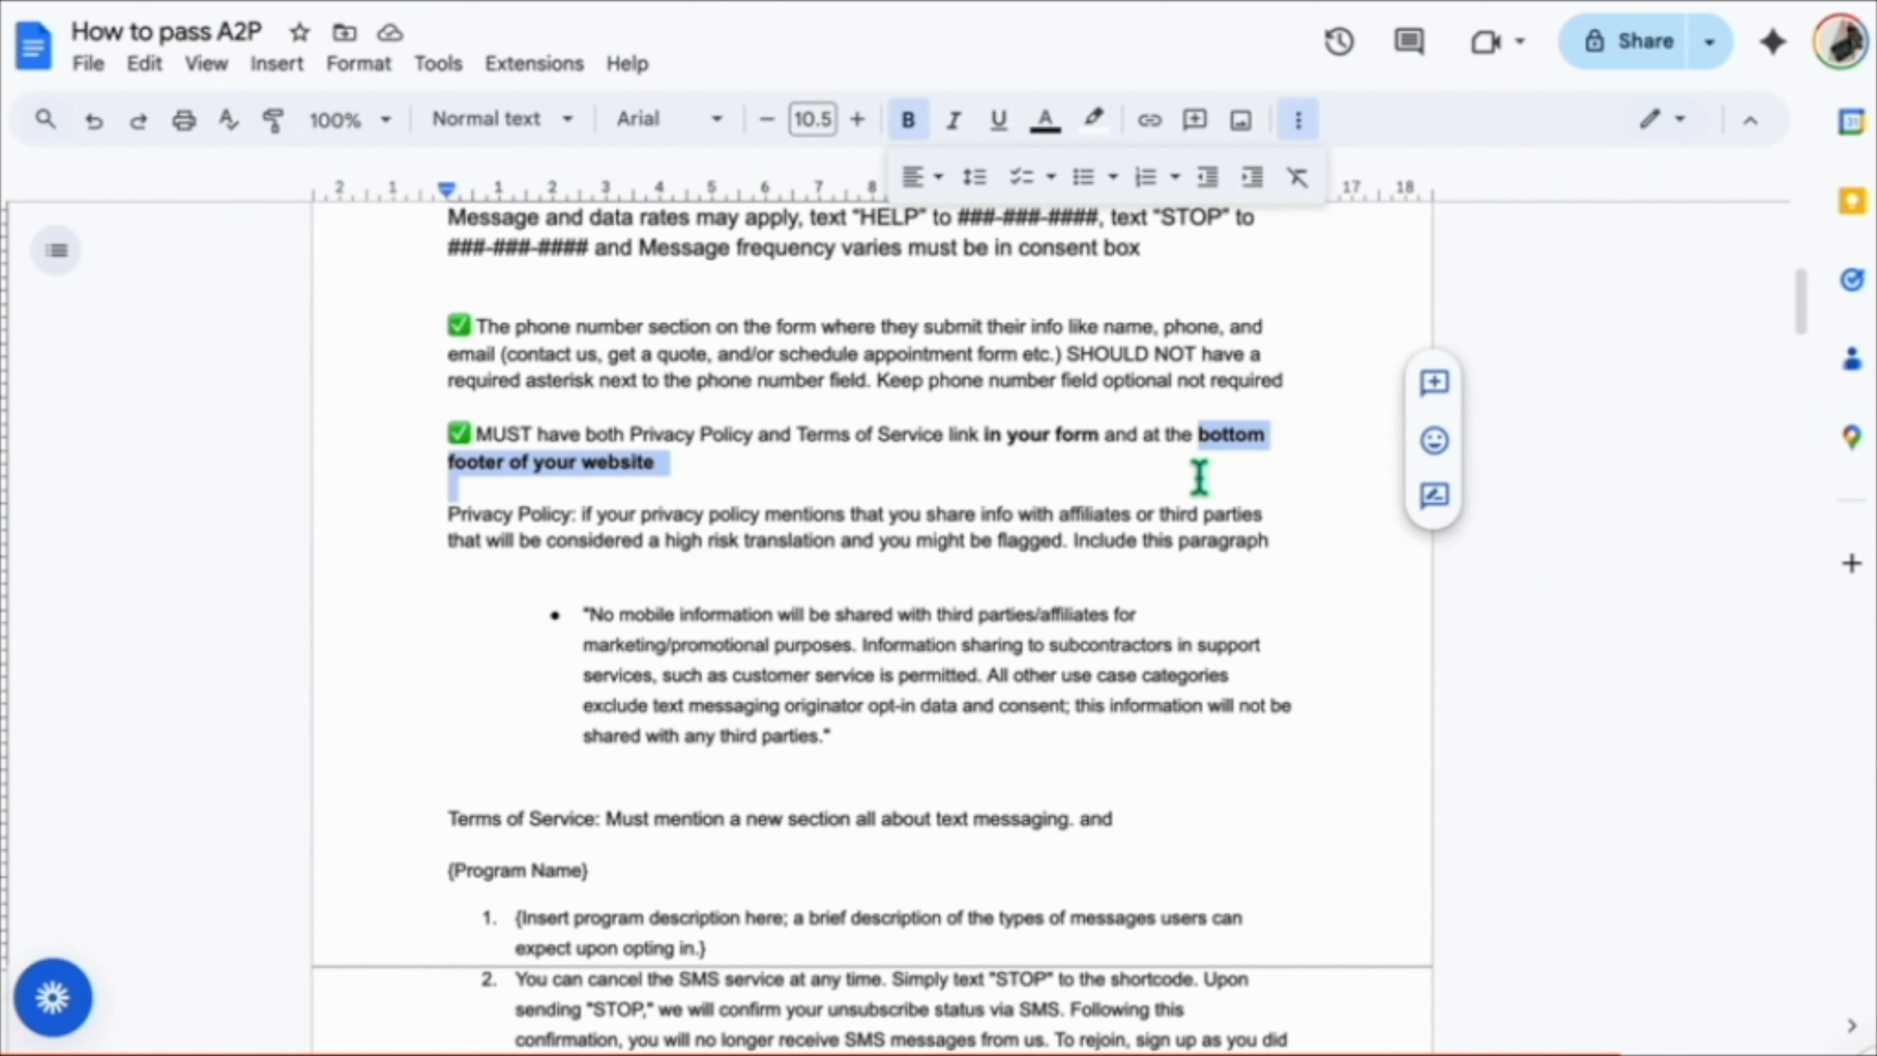
{"action": "left_click", "coordinate": [1168, 466]}
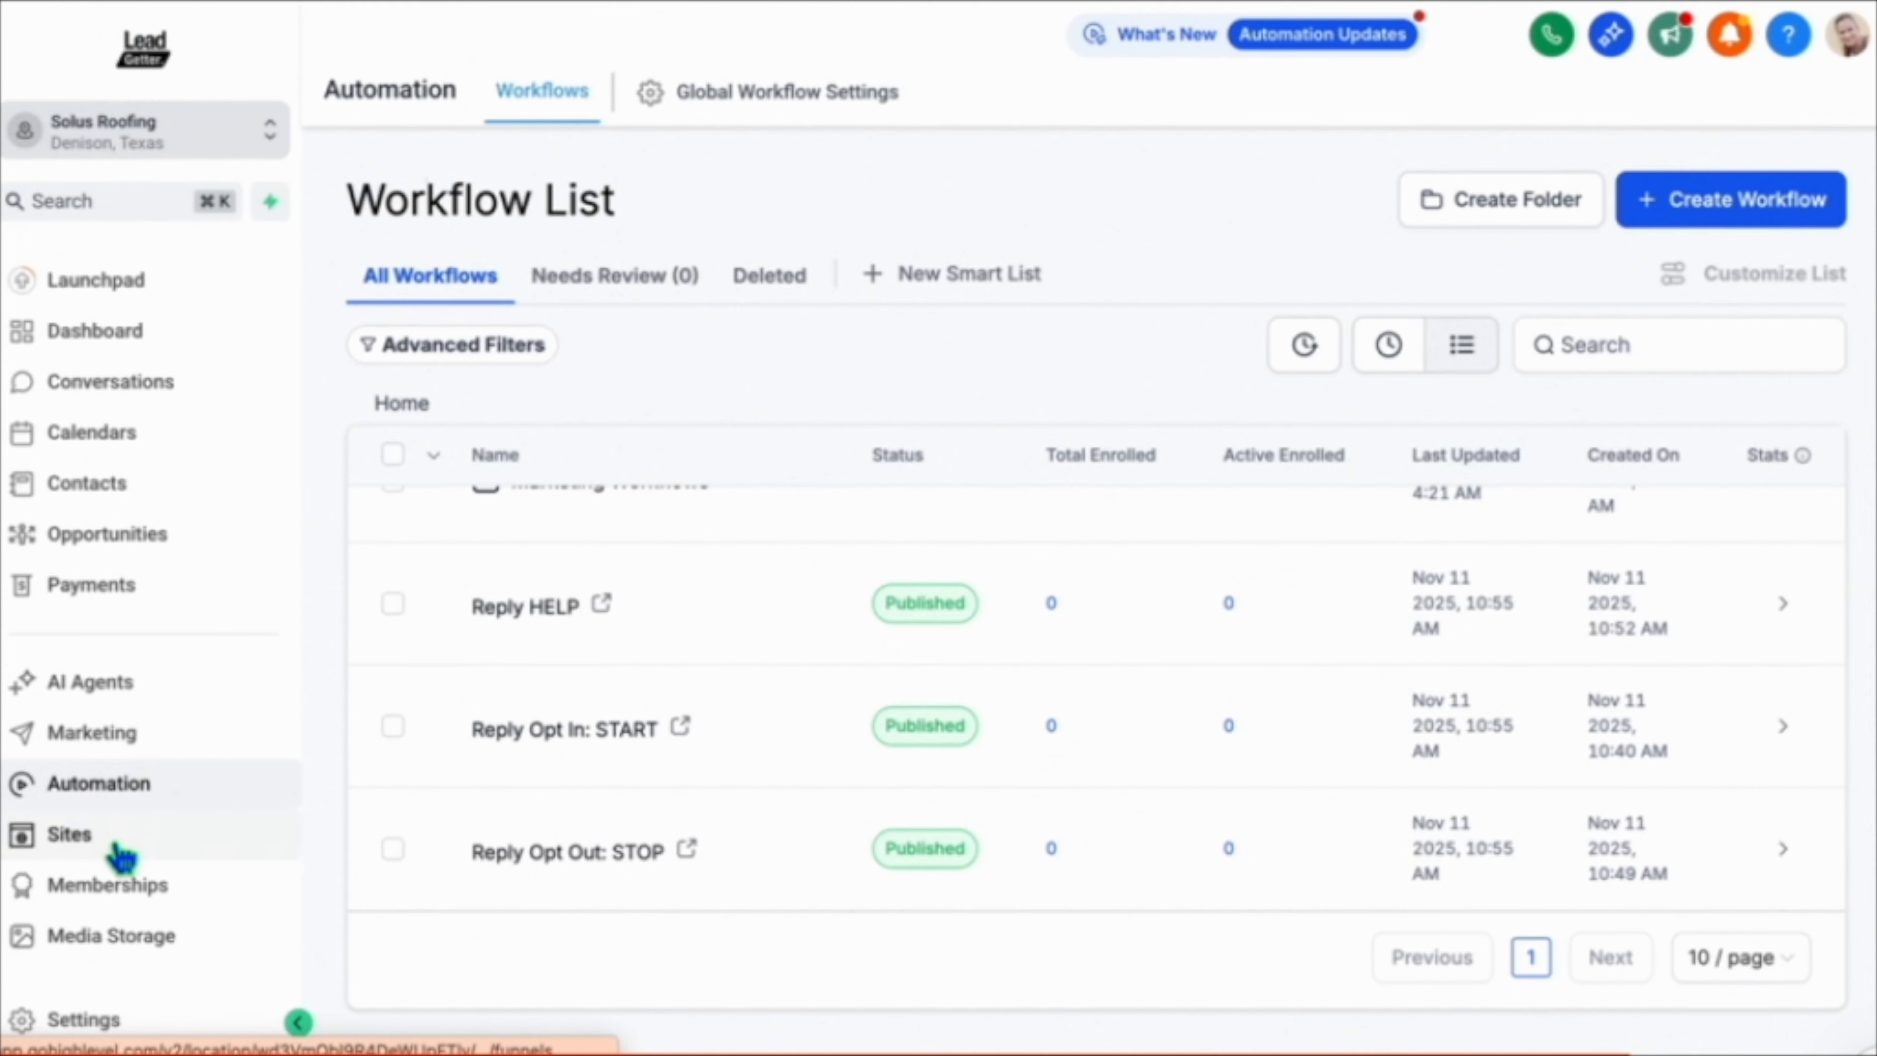
{"action": "left_click", "coordinate": [119, 850]}
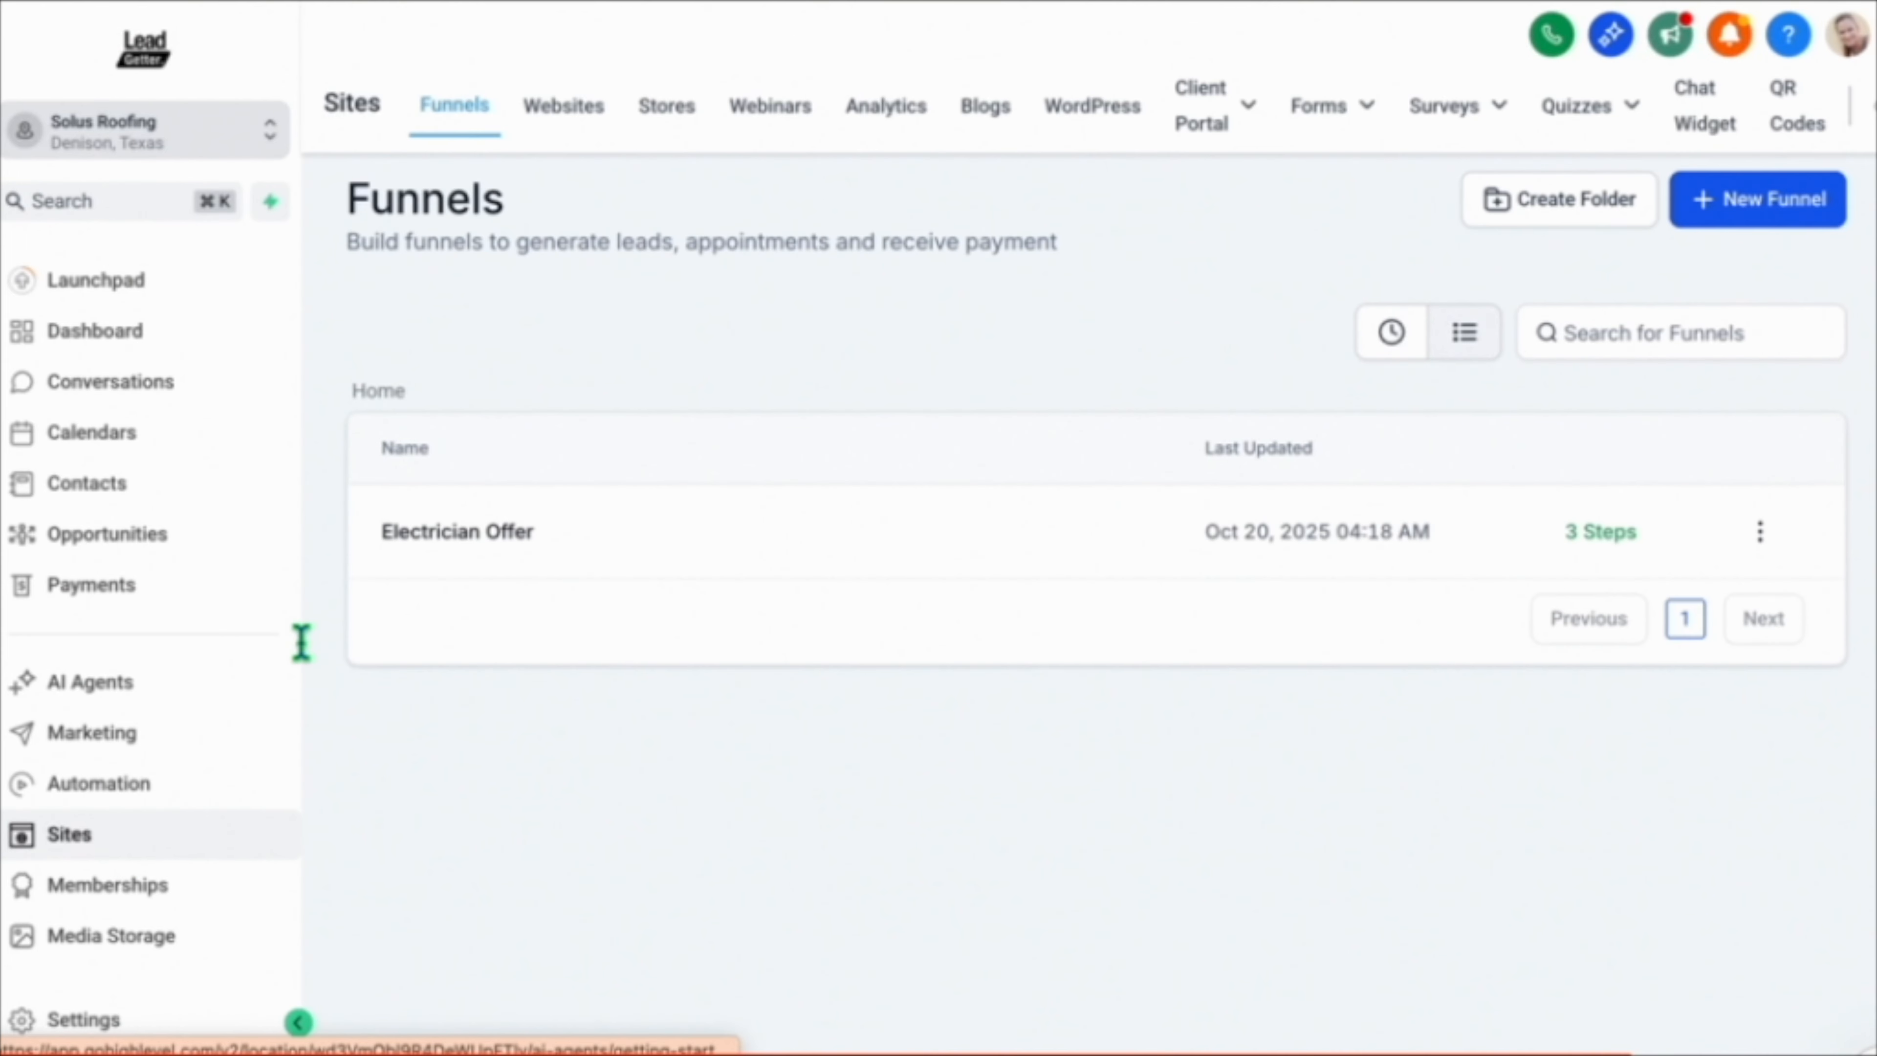
{"action": "left_click", "coordinate": [564, 133]}
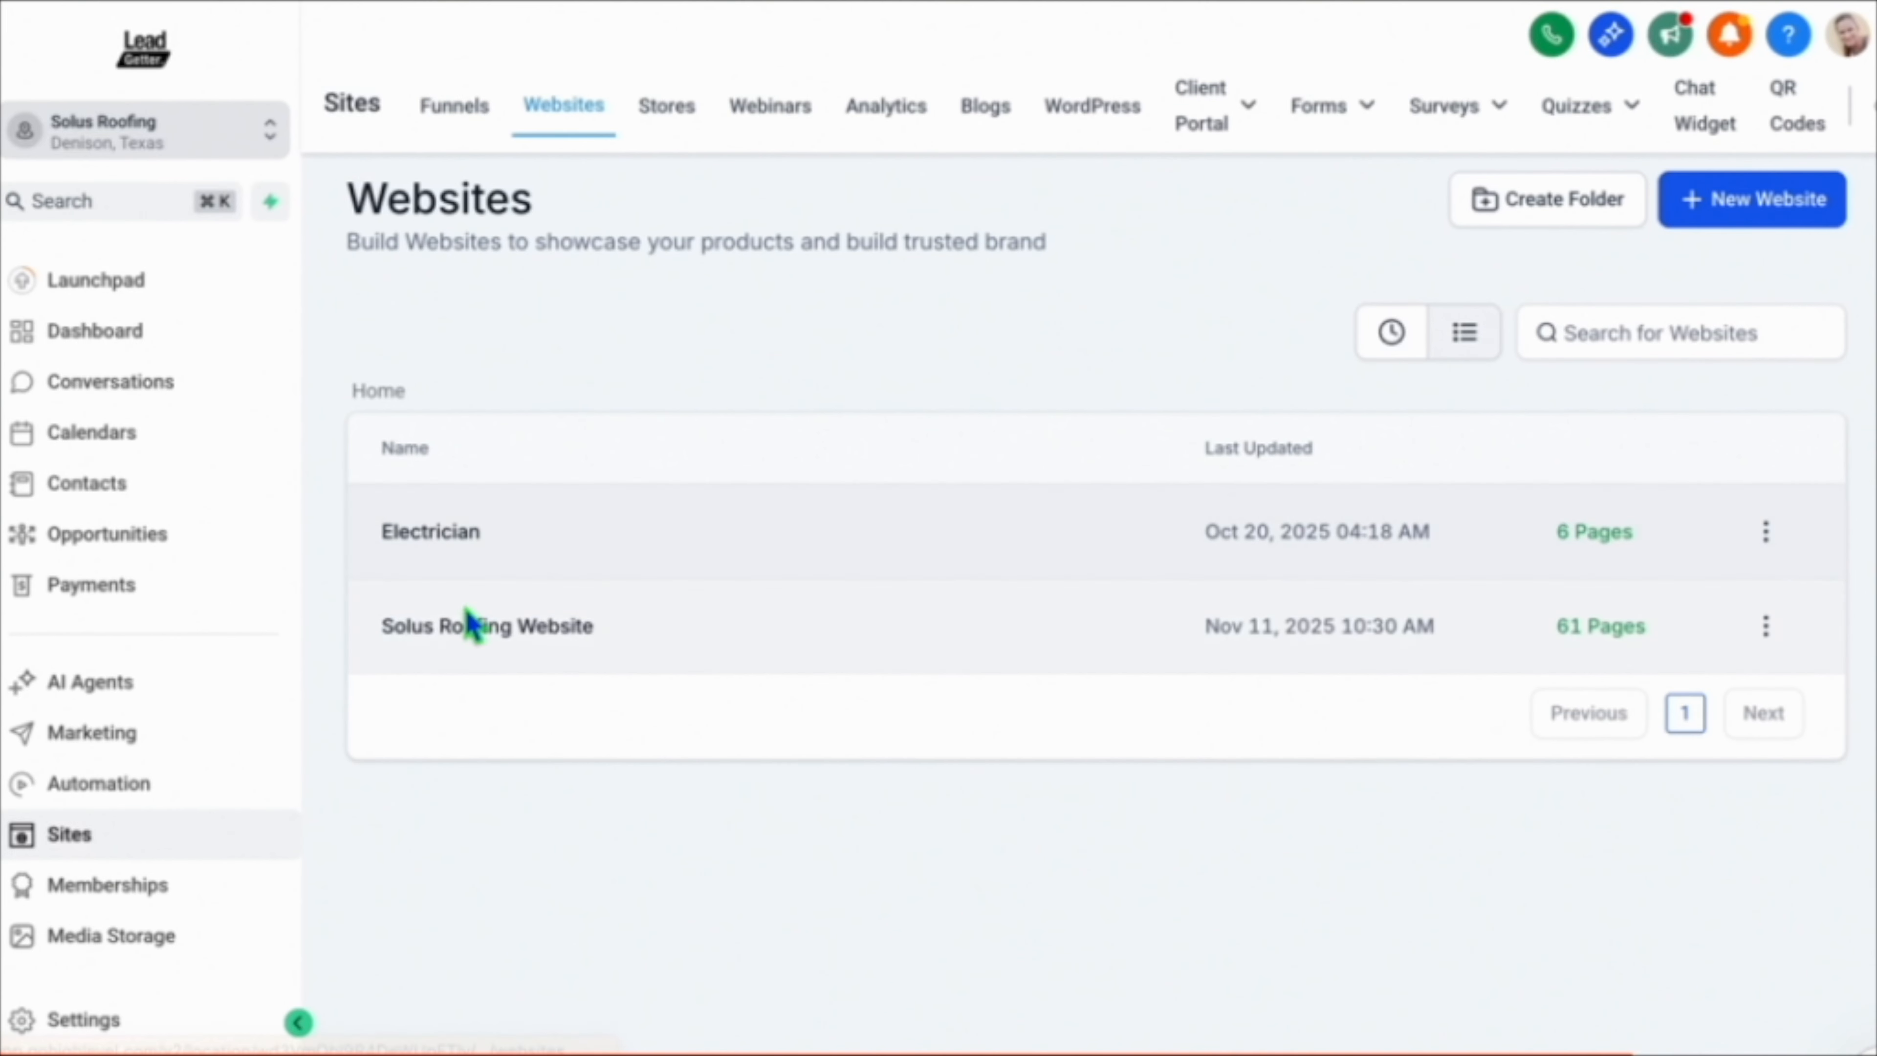
{"action": "left_click", "coordinate": [476, 626]}
{"action": "left_click", "coordinate": [530, 537]}
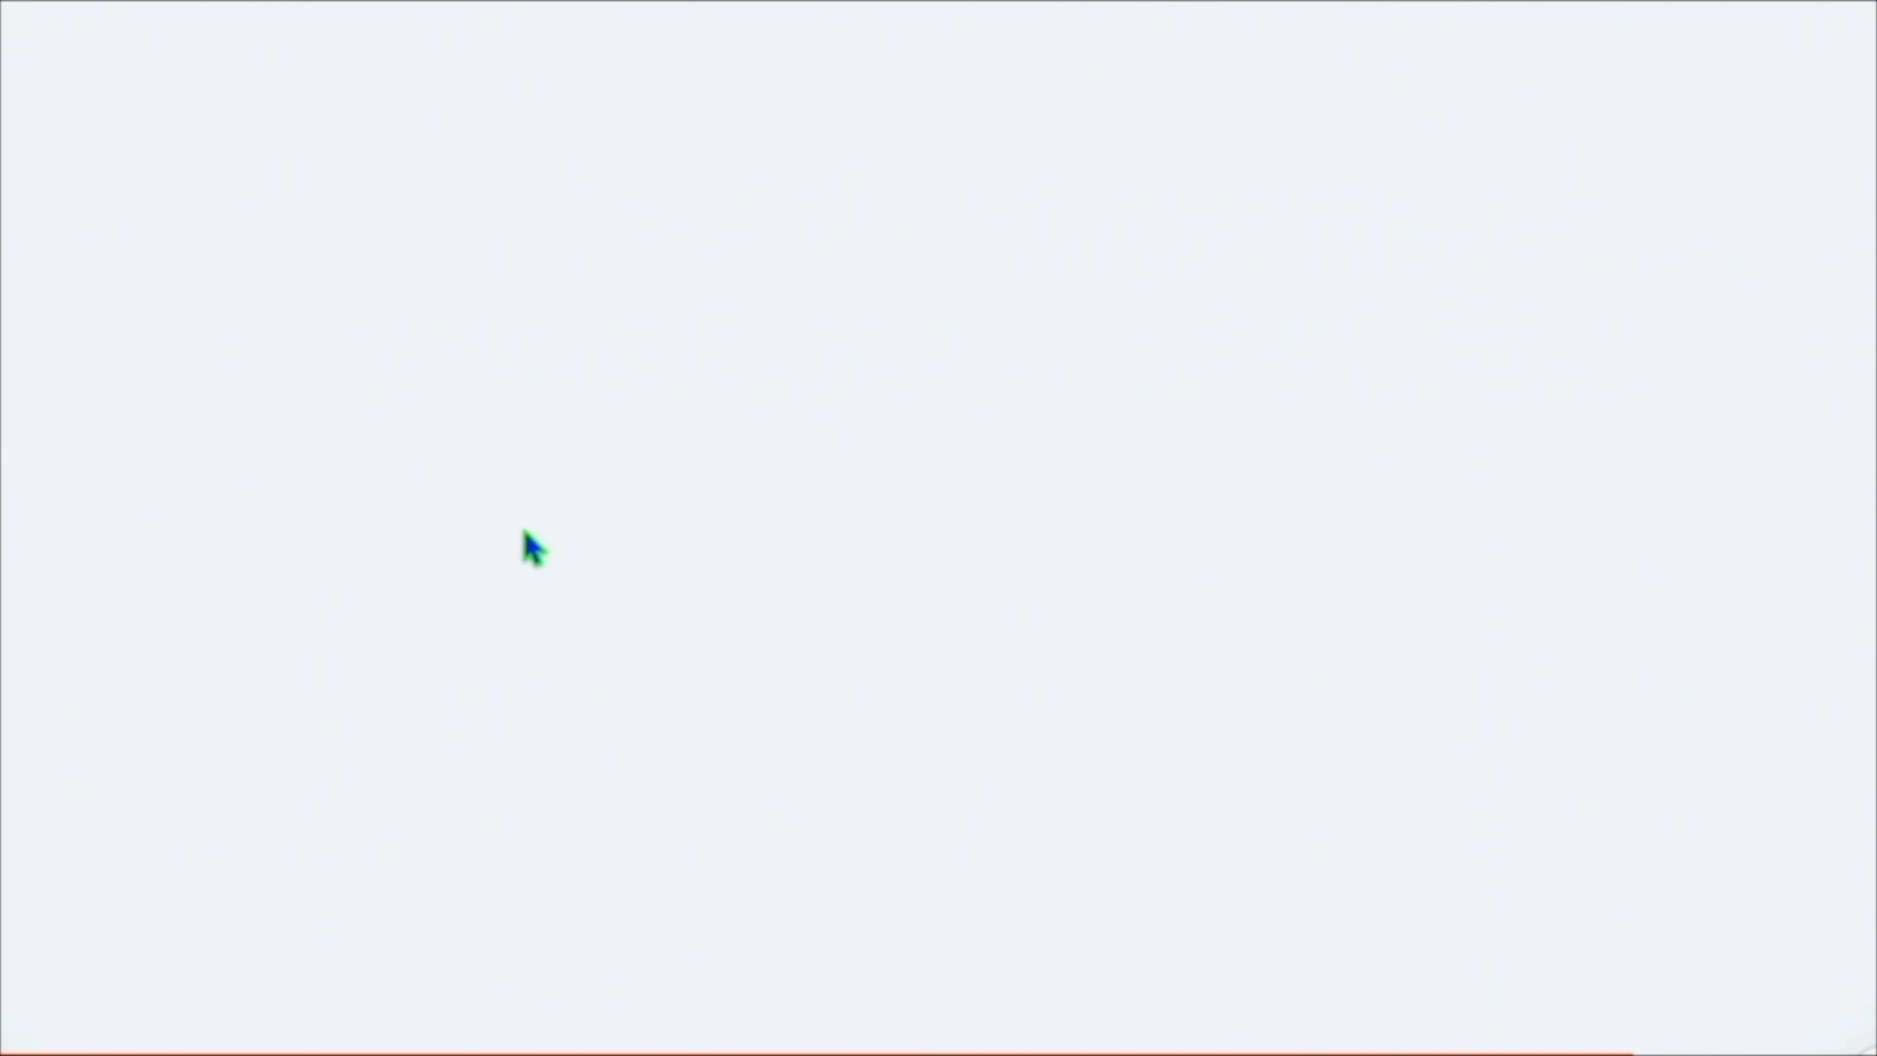
{"action": "scroll", "coordinate": [524, 534], "scroll_direction": "down", "scroll_amount": 15}
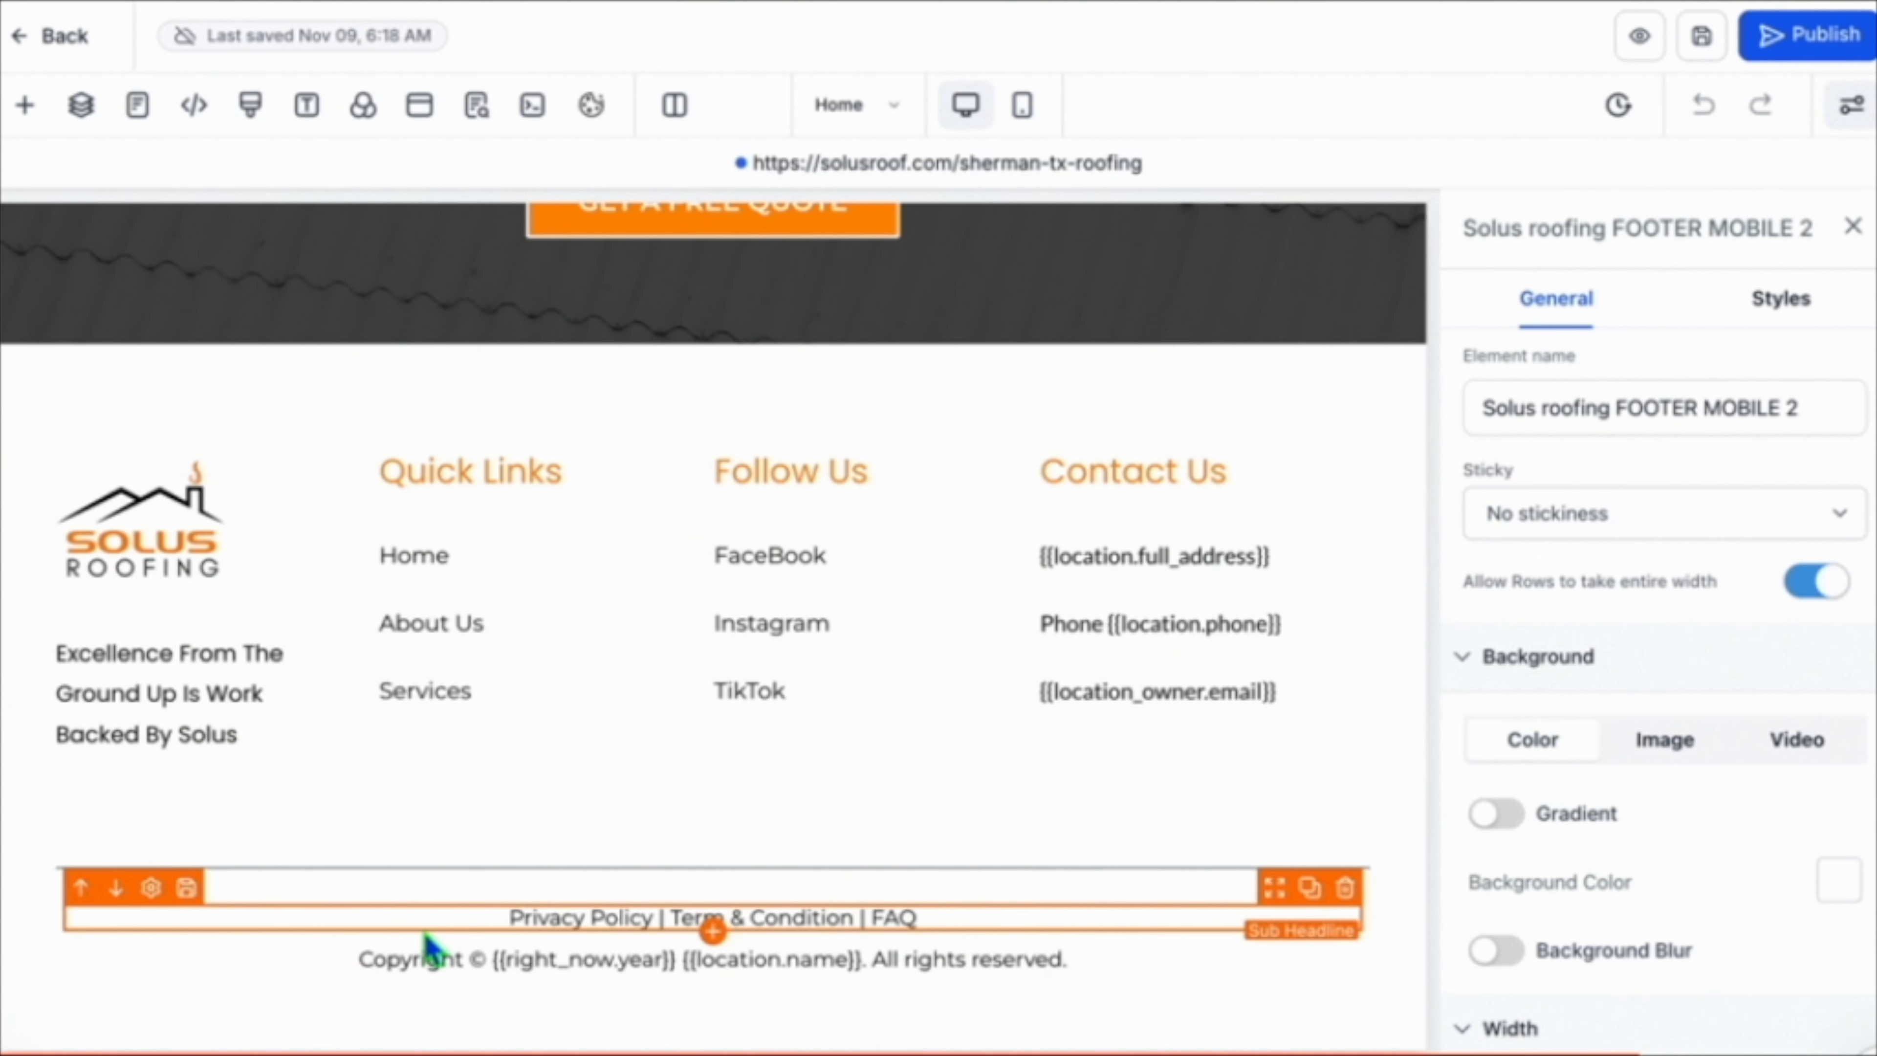
{"action": "left_click", "coordinate": [640, 921]}
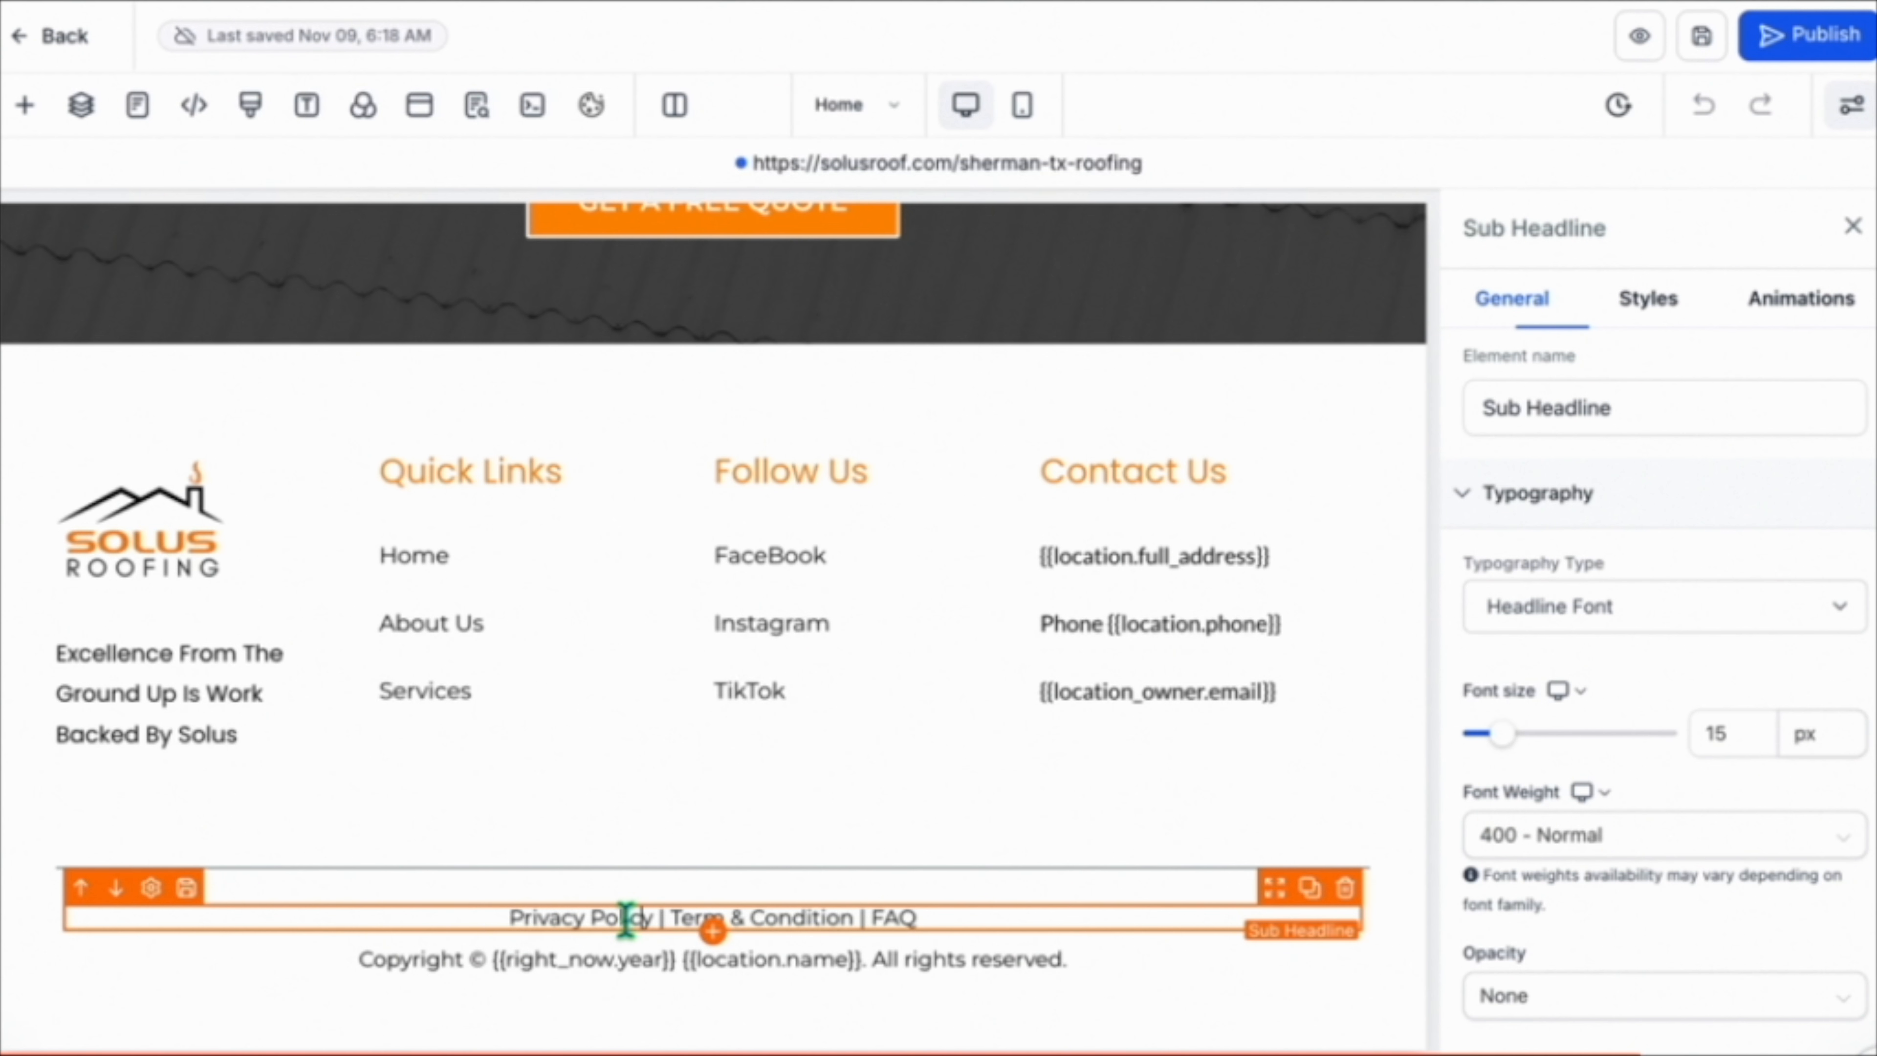
{"action": "left_click", "coordinate": [578, 905]}
{"action": "left_click_drag", "start_coordinate": [652, 917], "coordinate": [505, 920]}
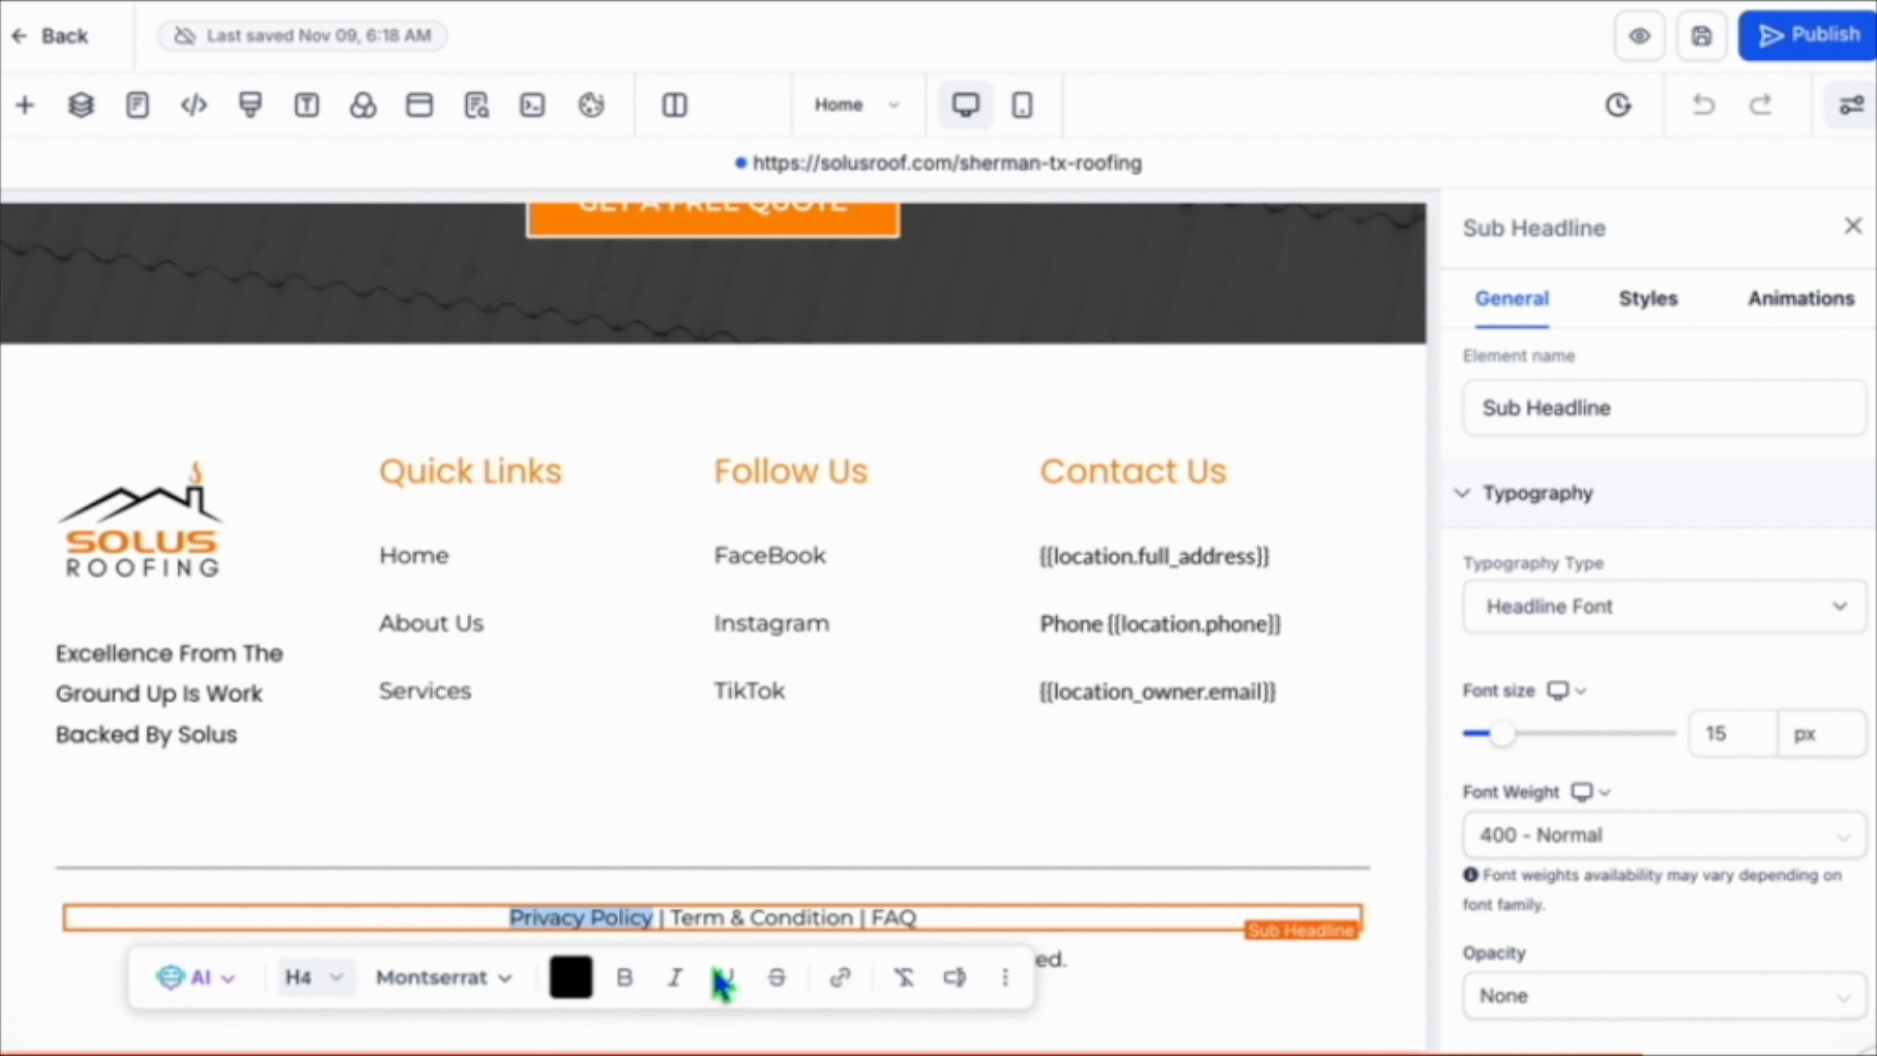
{"action": "left_click", "coordinate": [837, 977]}
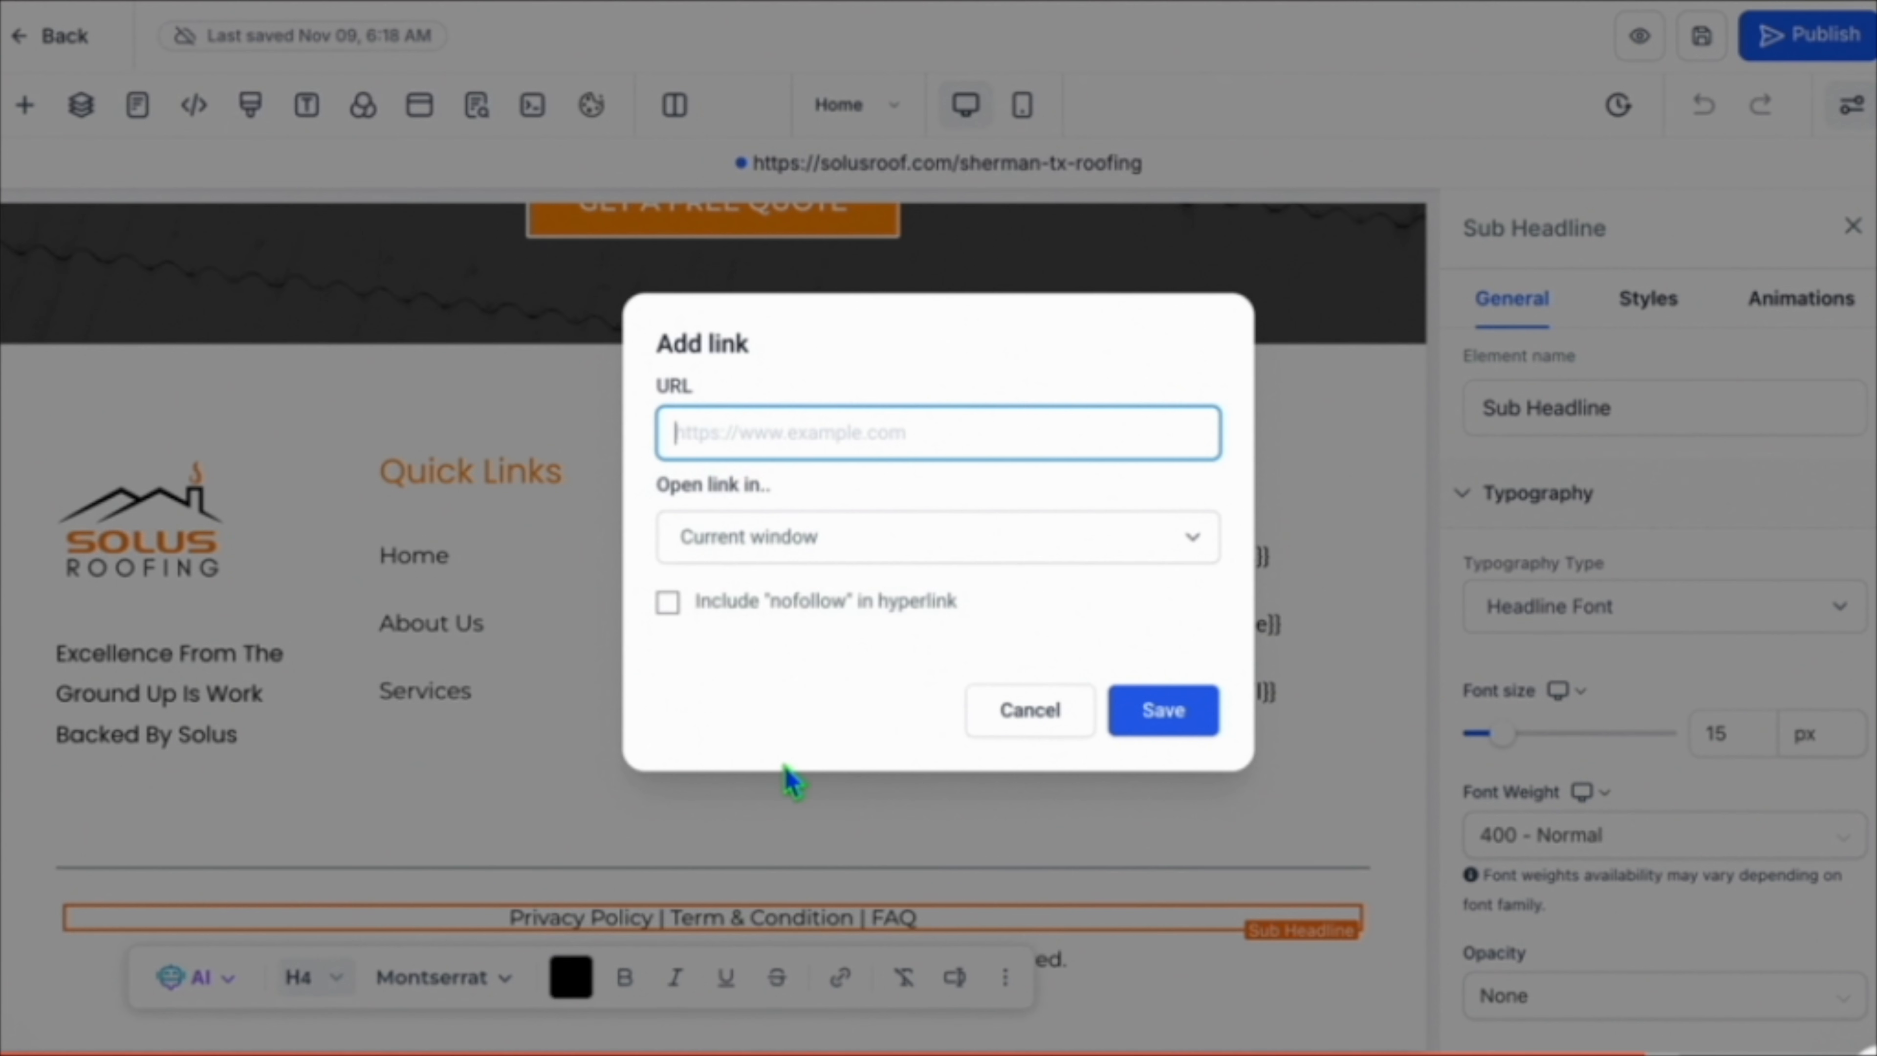
{"action": "type", "text": "https://solusroof.com/privacy-policy"}
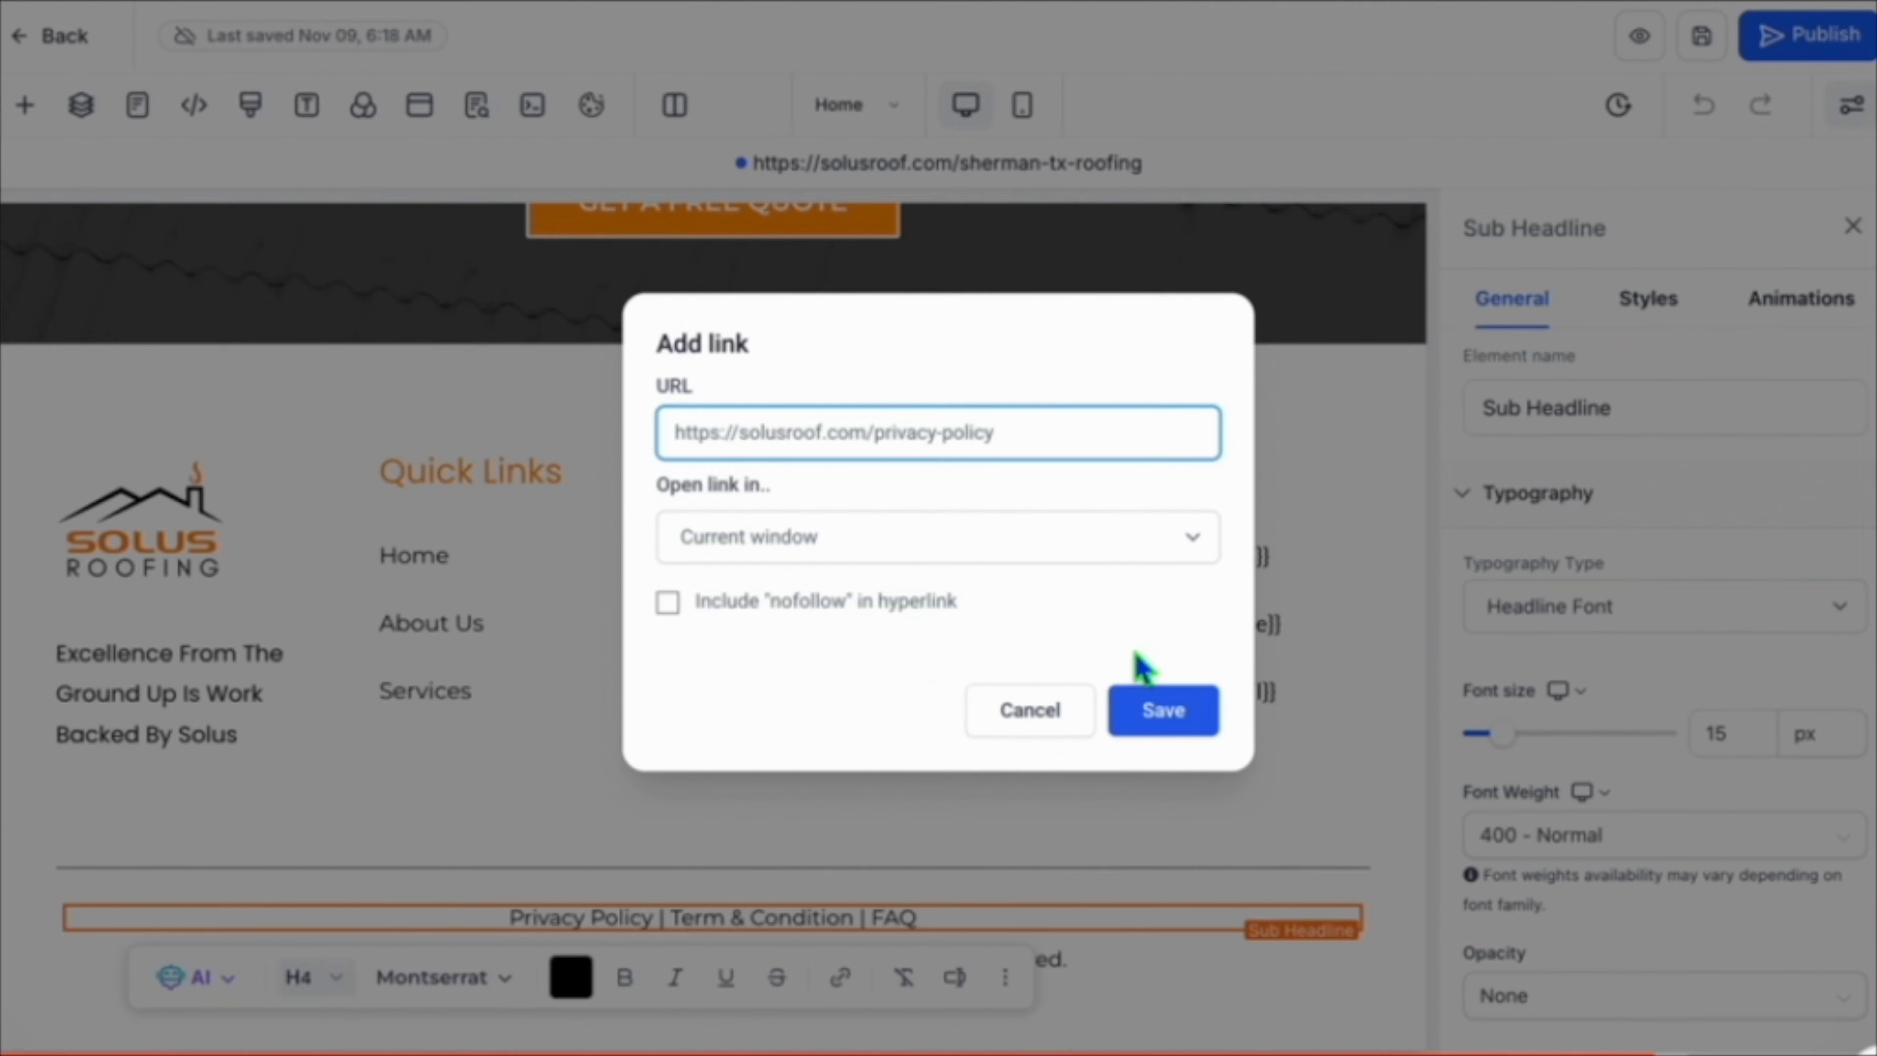
{"action": "left_click", "coordinate": [1164, 710]}
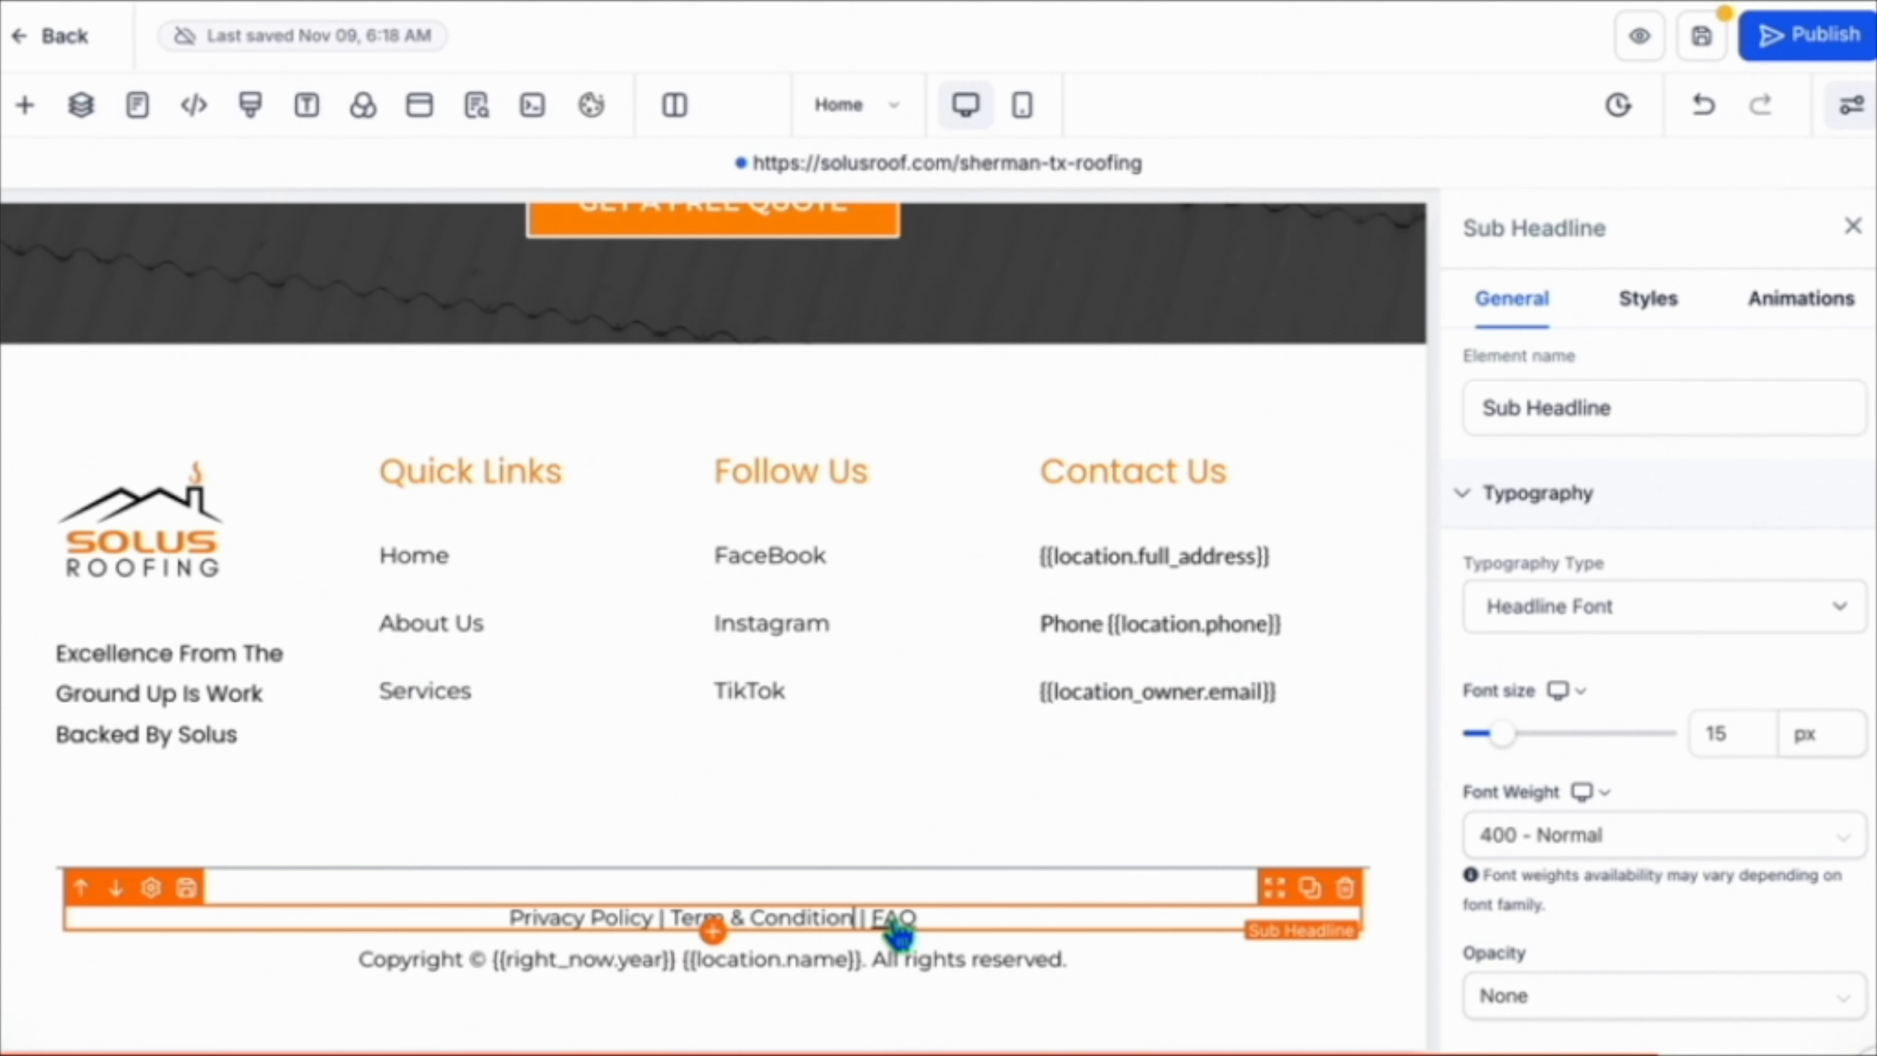
{"action": "left_click_drag", "start_coordinate": [855, 917], "coordinate": [671, 918]}
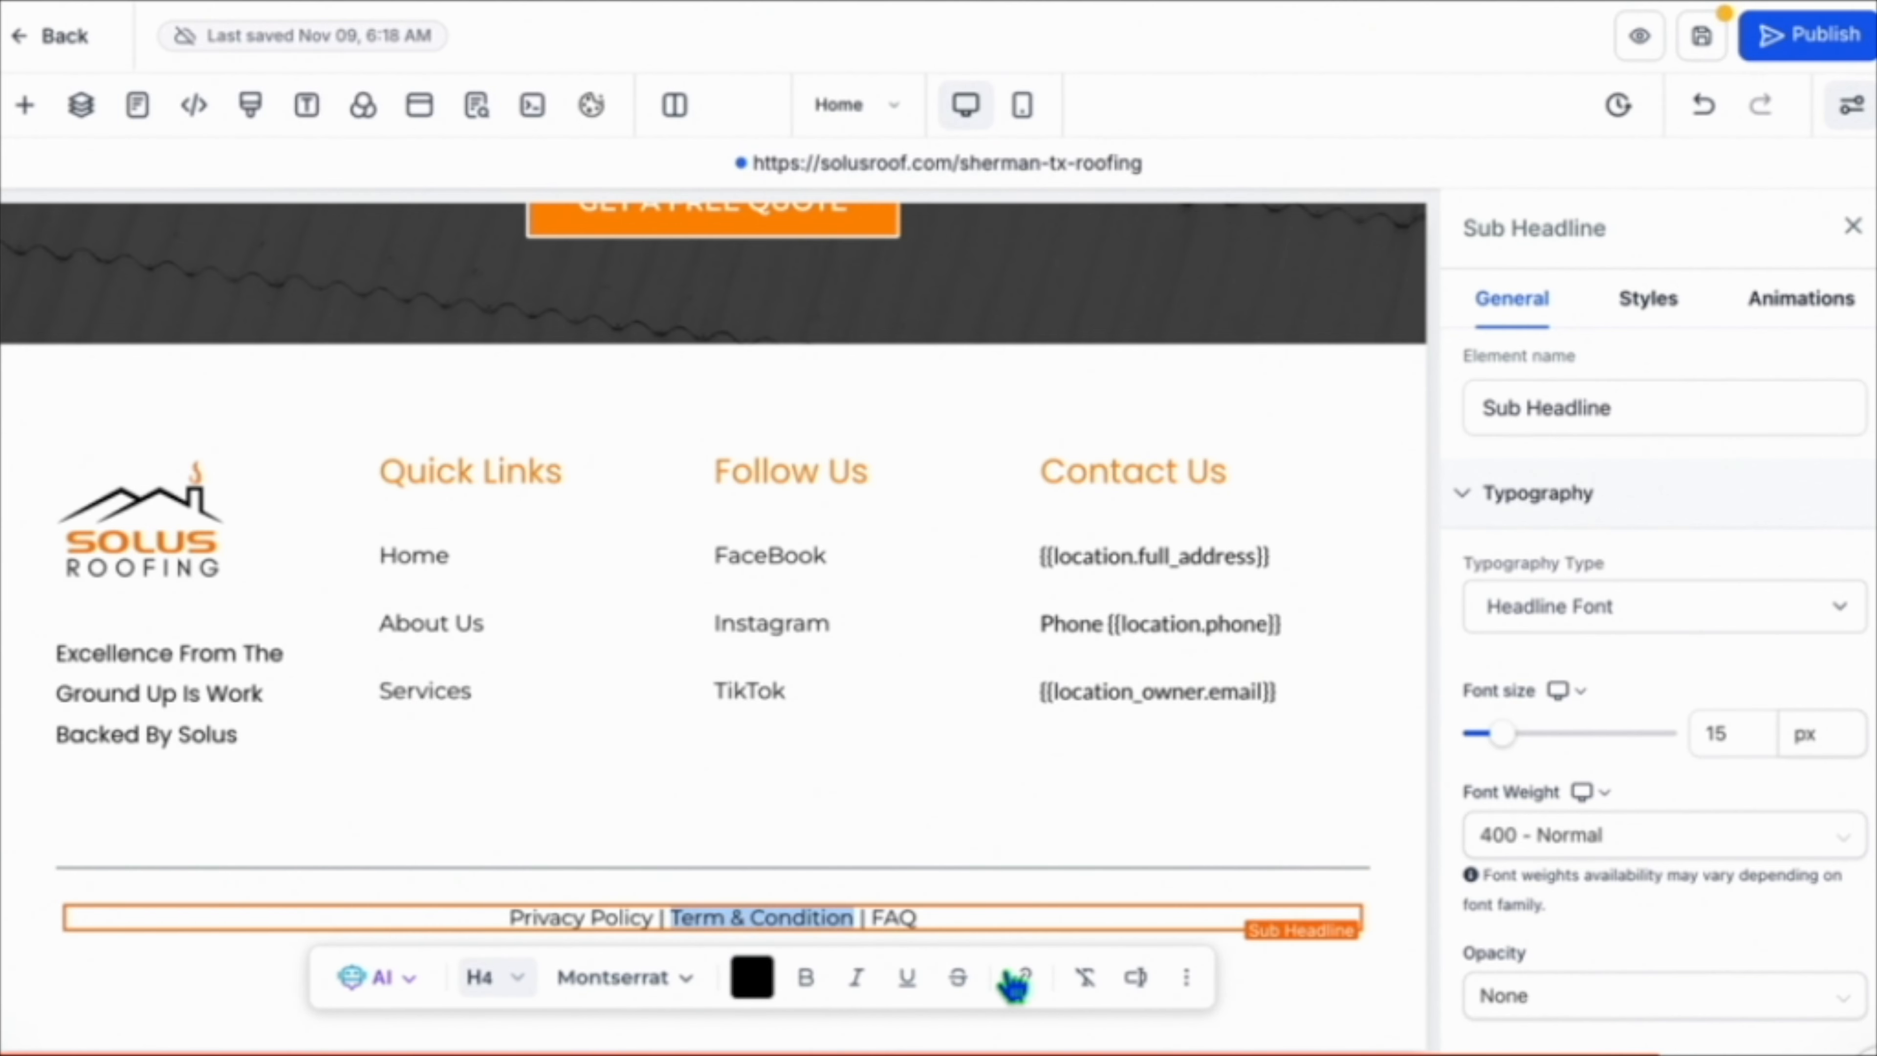
{"action": "left_click", "coordinate": [1024, 977]}
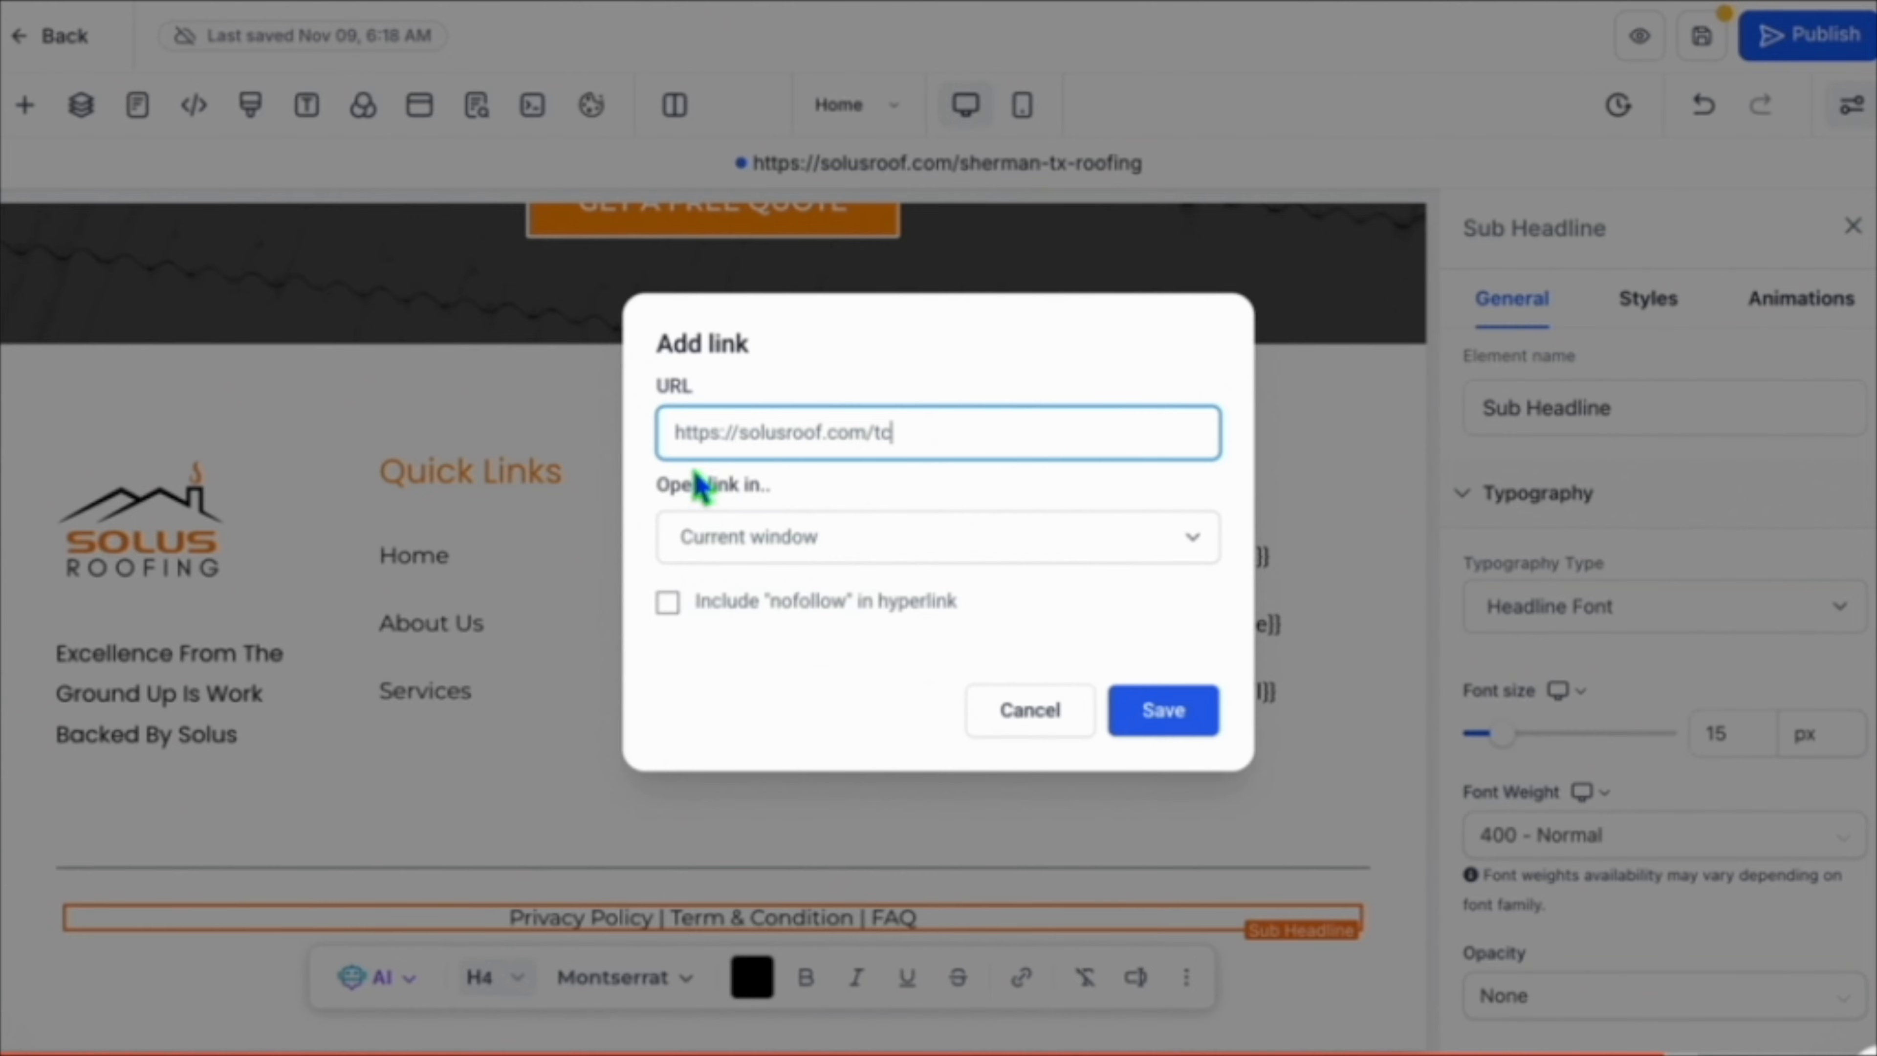
{"action": "left_click", "coordinate": [1159, 708]}
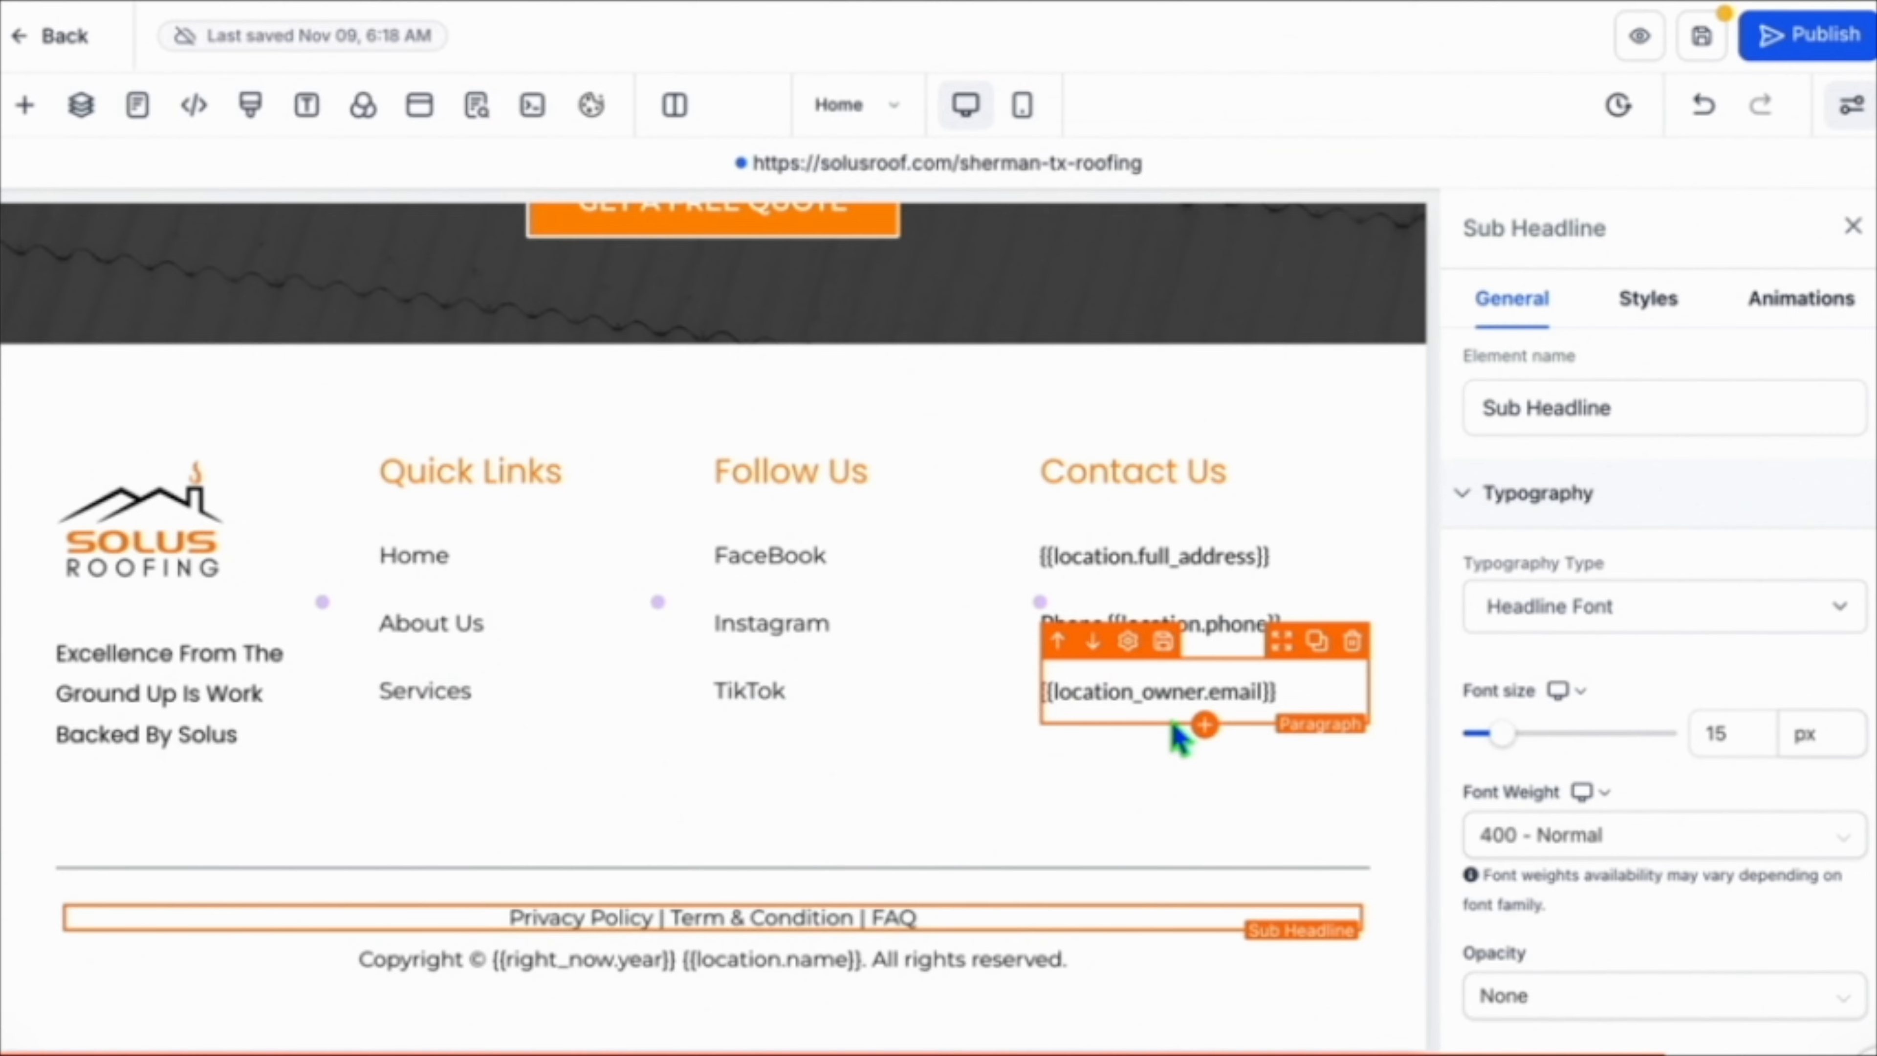
Publish the website.
{"action": "left_click", "coordinate": [1810, 36]}
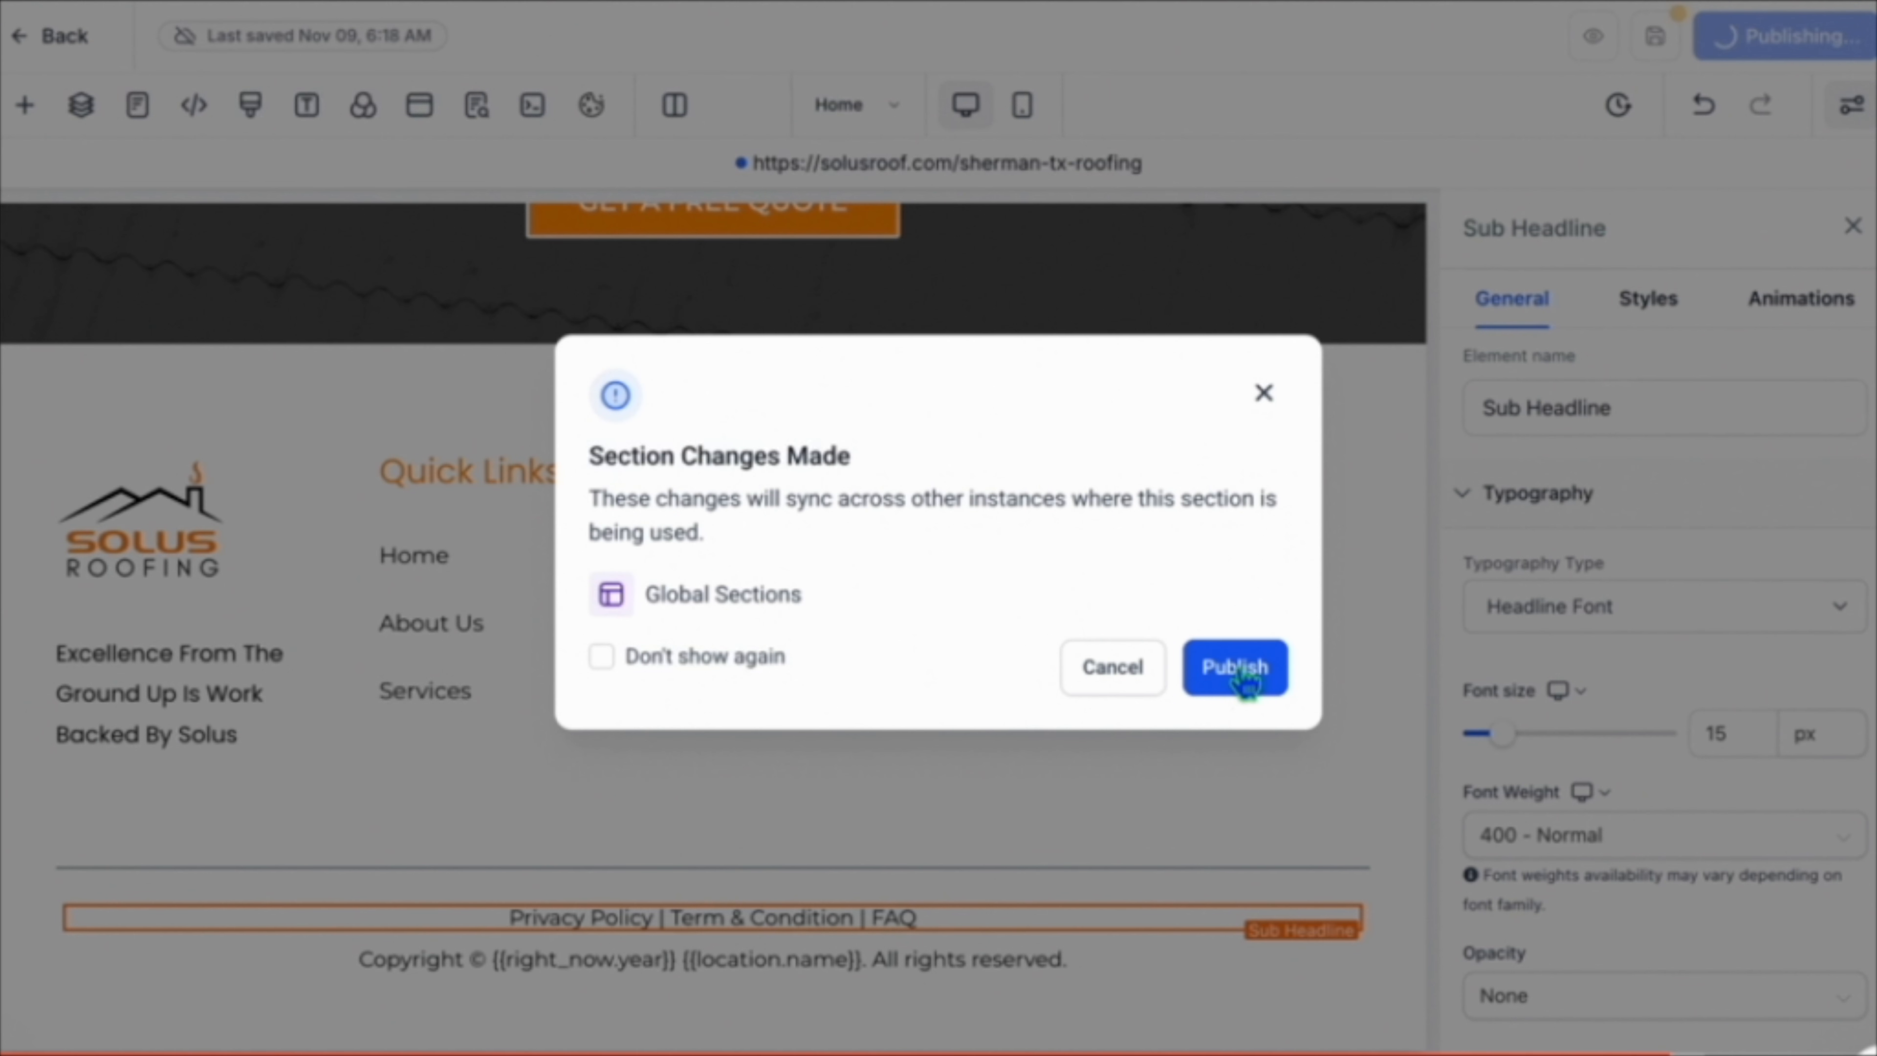
{"action": "left_click", "coordinate": [1231, 666]}
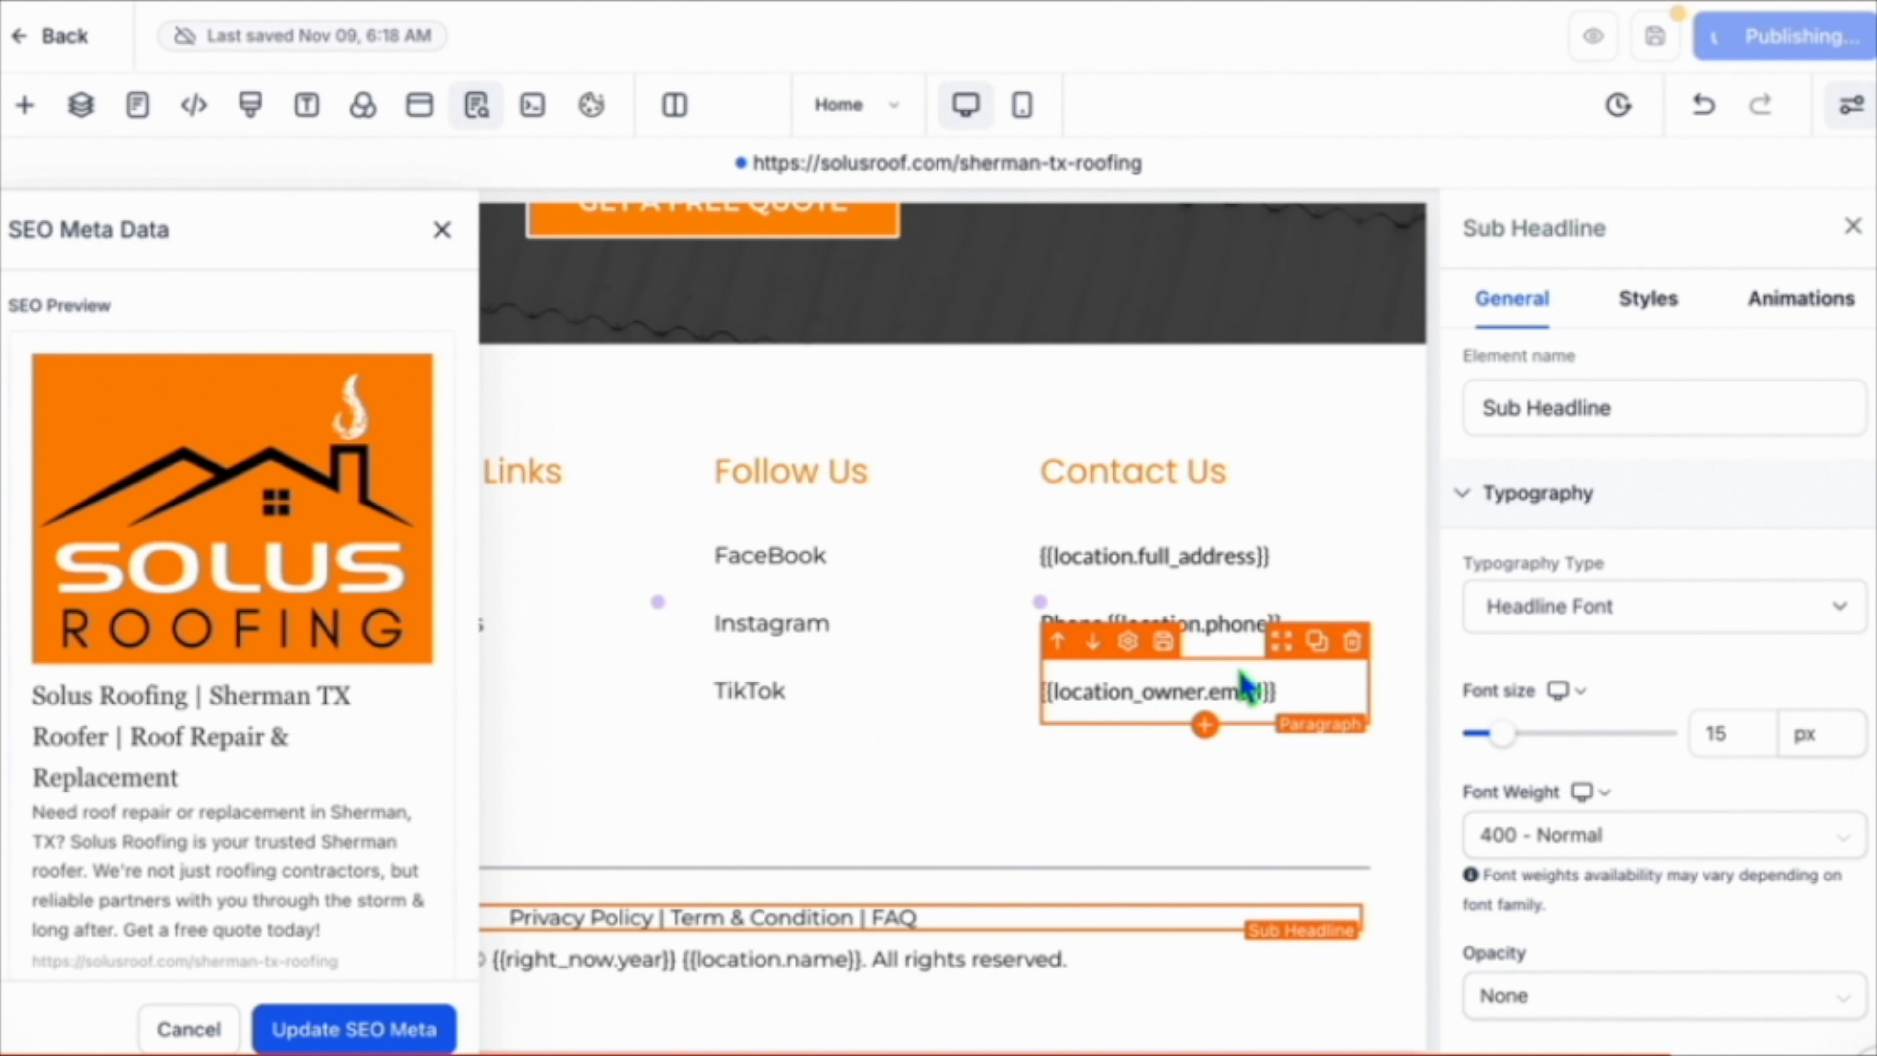
{"action": "left_click", "coordinate": [442, 231]}
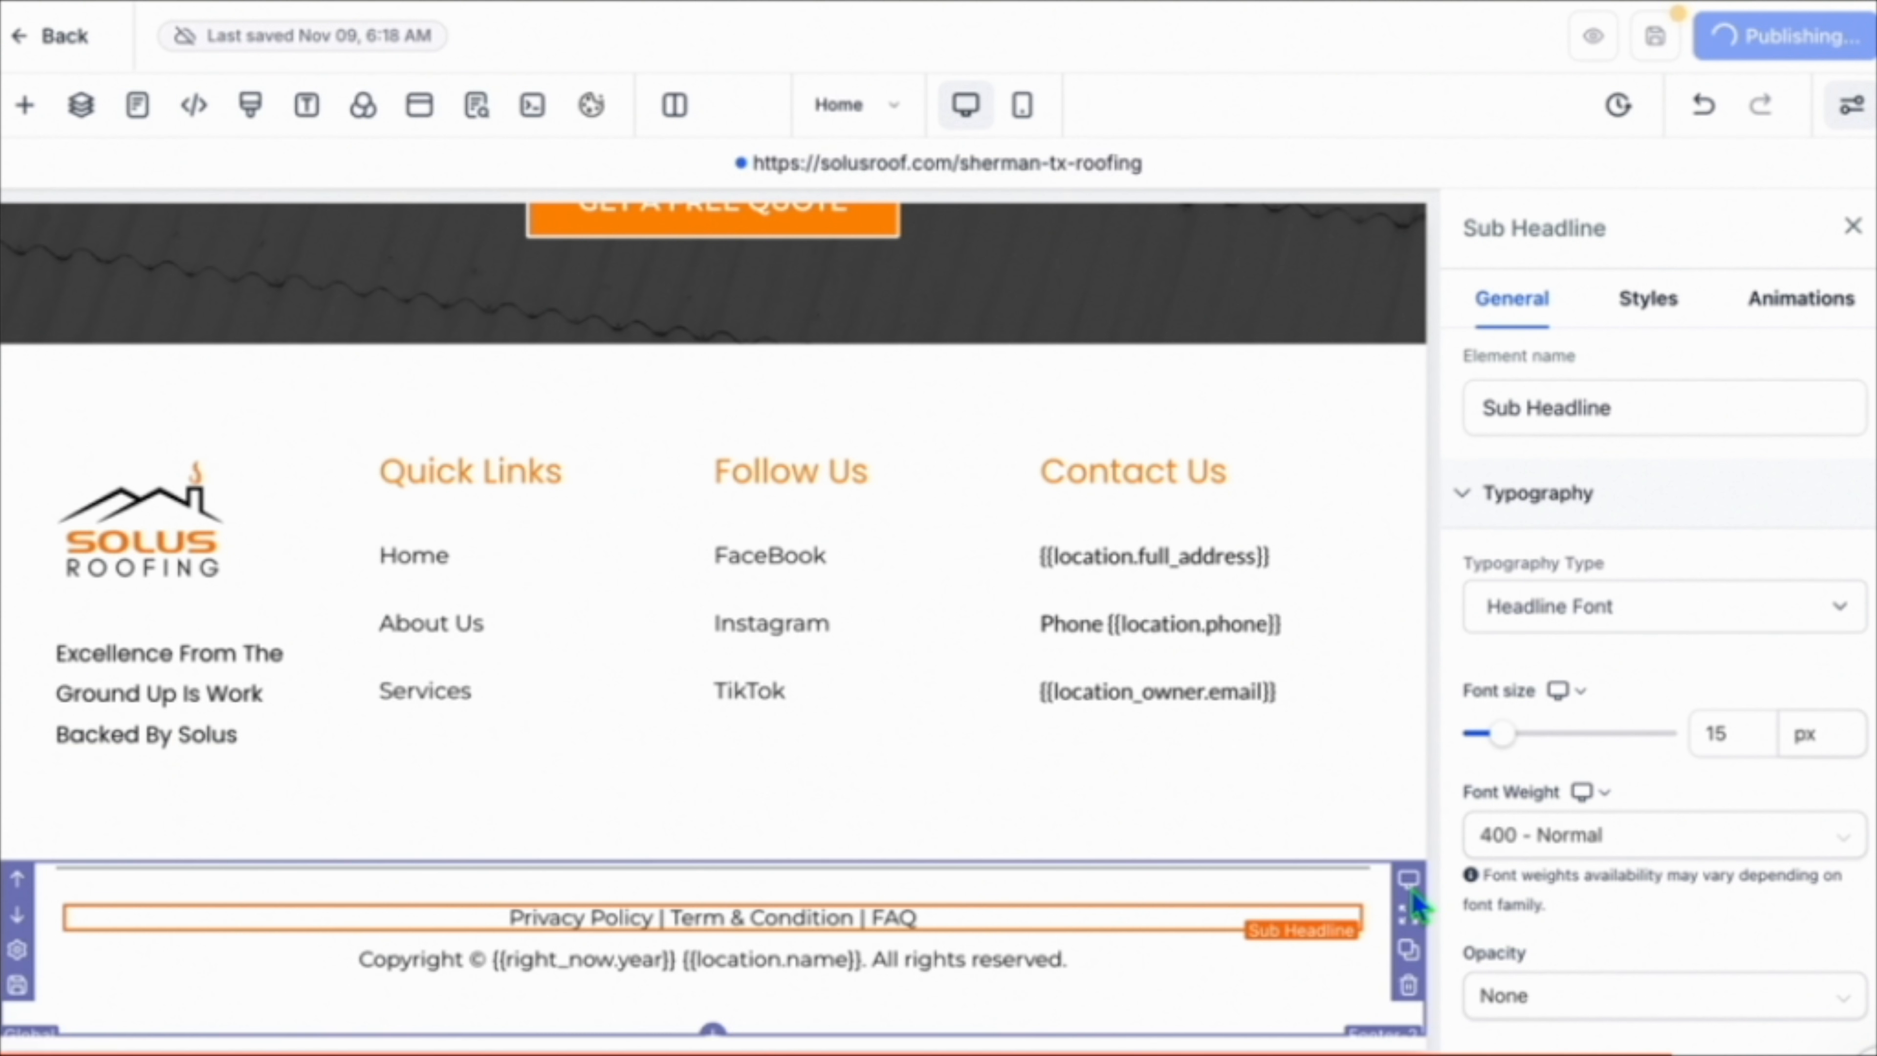
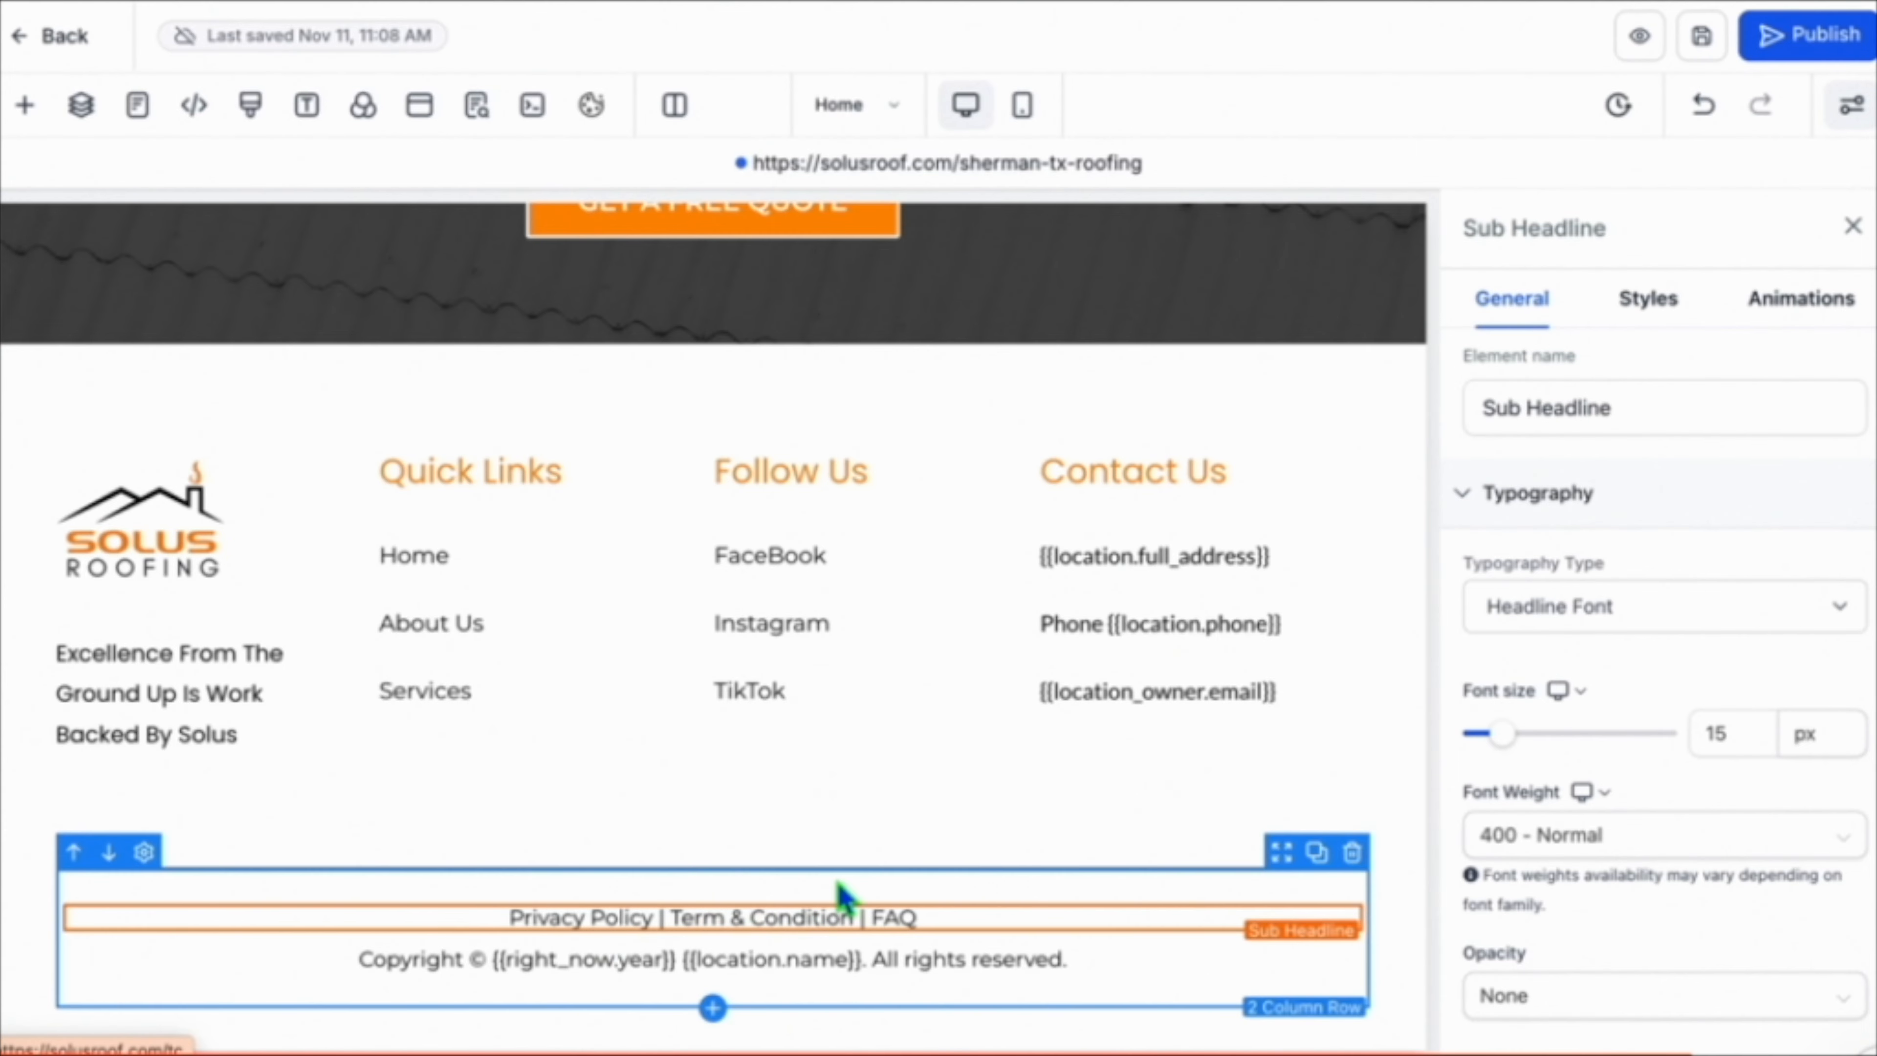
Check the footer's Privacy Policy and Terms links on the website in the mobile preview.
{"action": "left_click", "coordinate": [872, 881]}
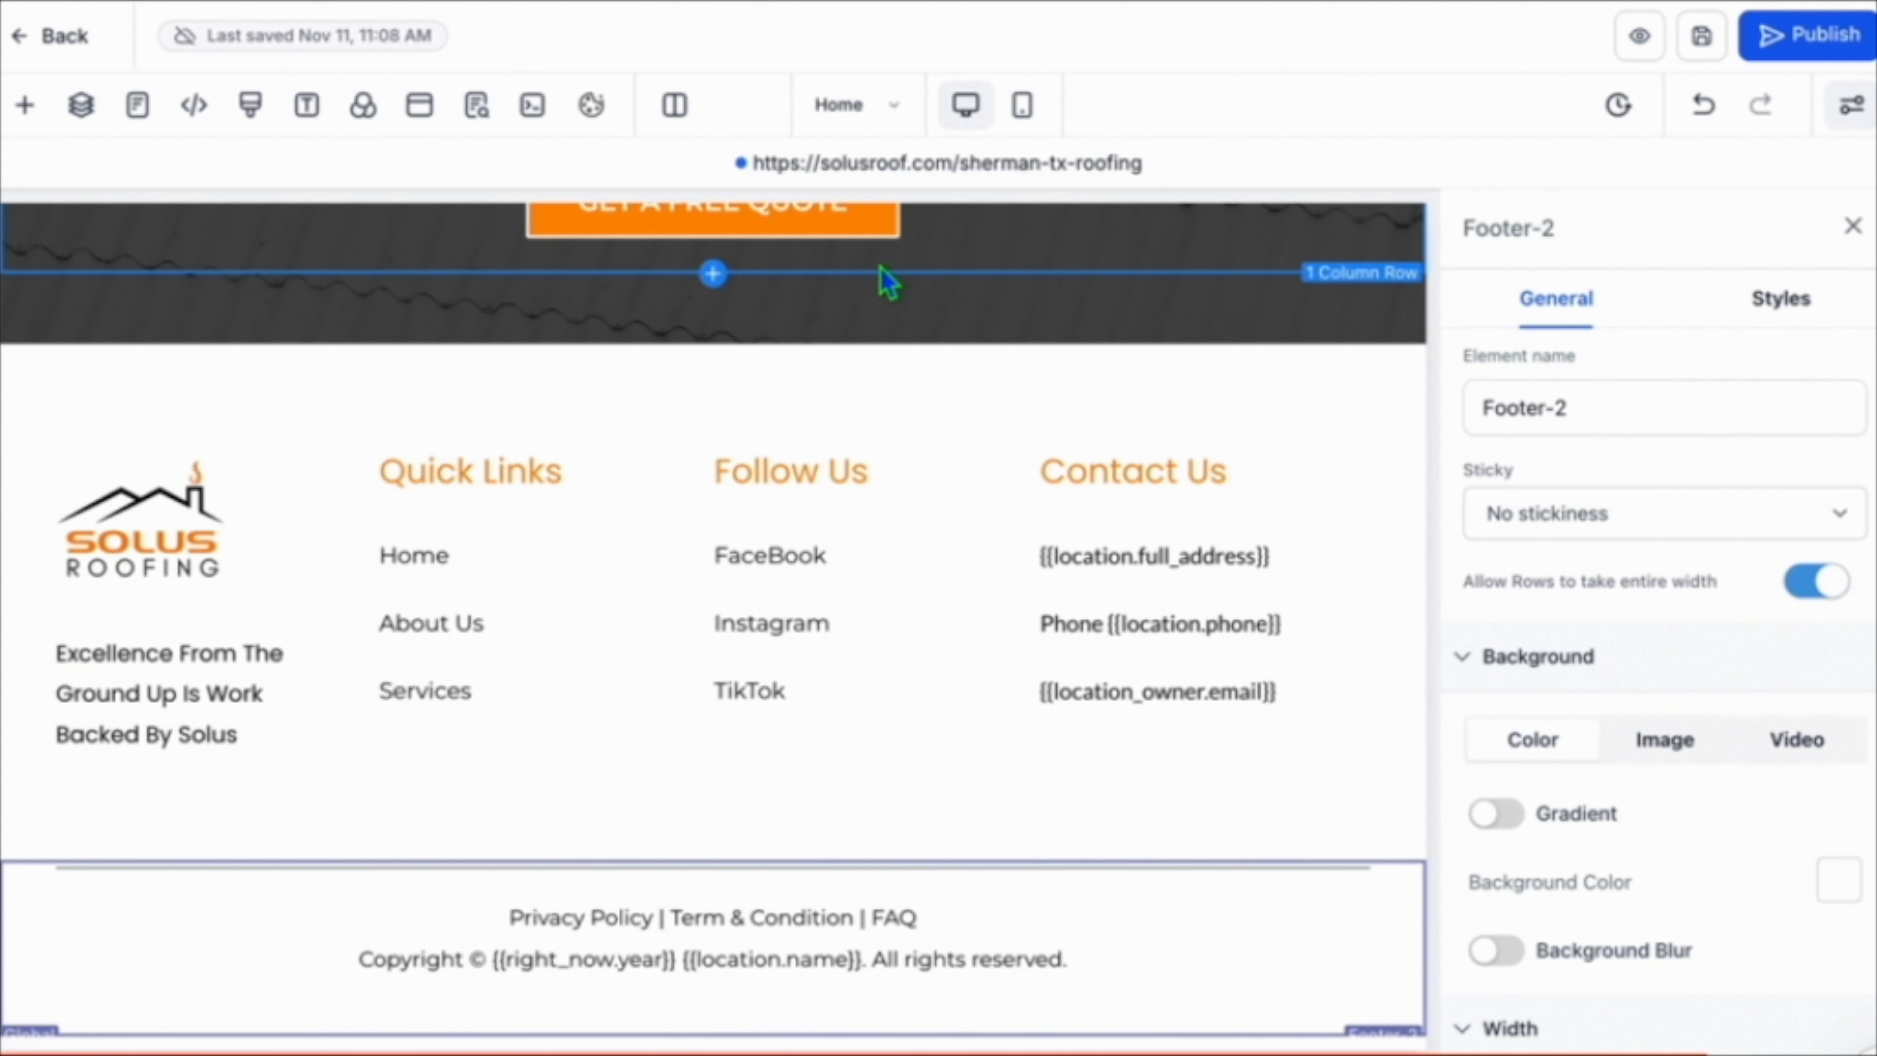
{"action": "scroll", "coordinate": [893, 385], "scroll_direction": "up", "scroll_amount": 5}
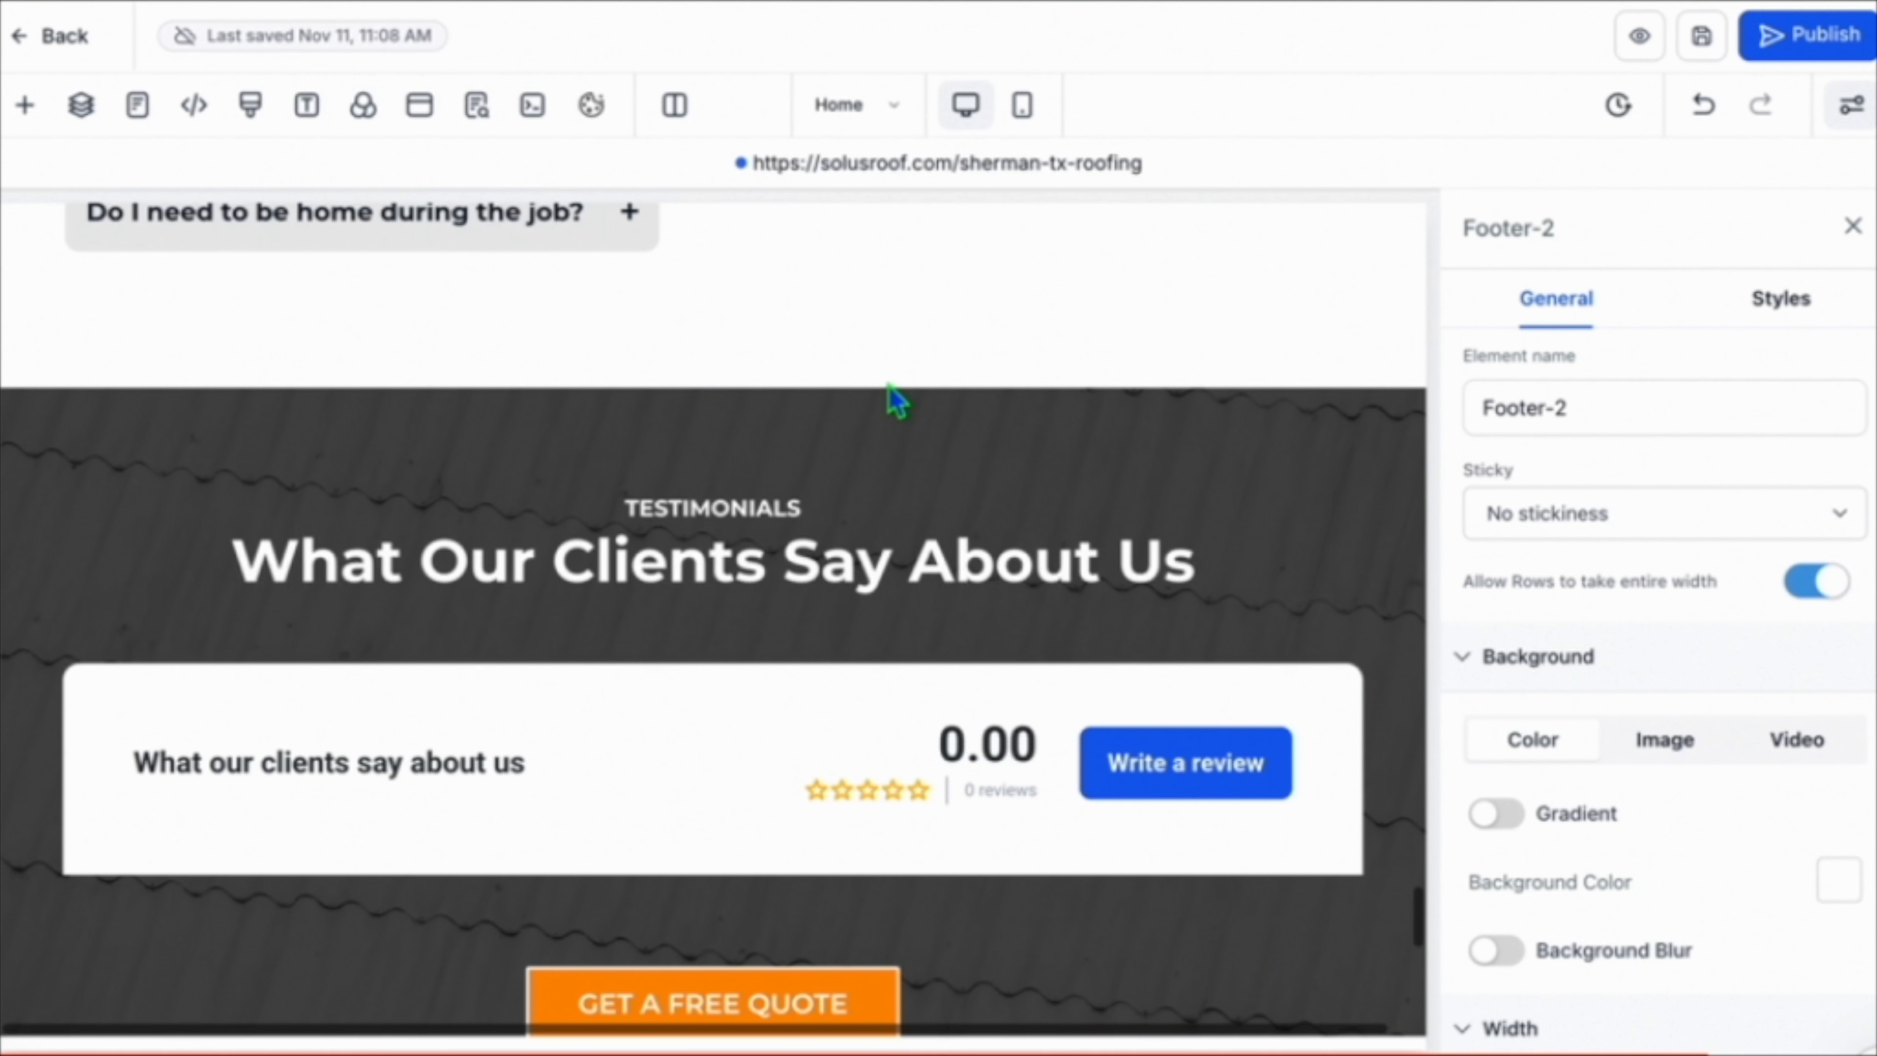
{"action": "left_click", "coordinate": [1024, 107]}
{"action": "scroll", "coordinate": [846, 536], "scroll_direction": "down", "scroll_amount": 10}
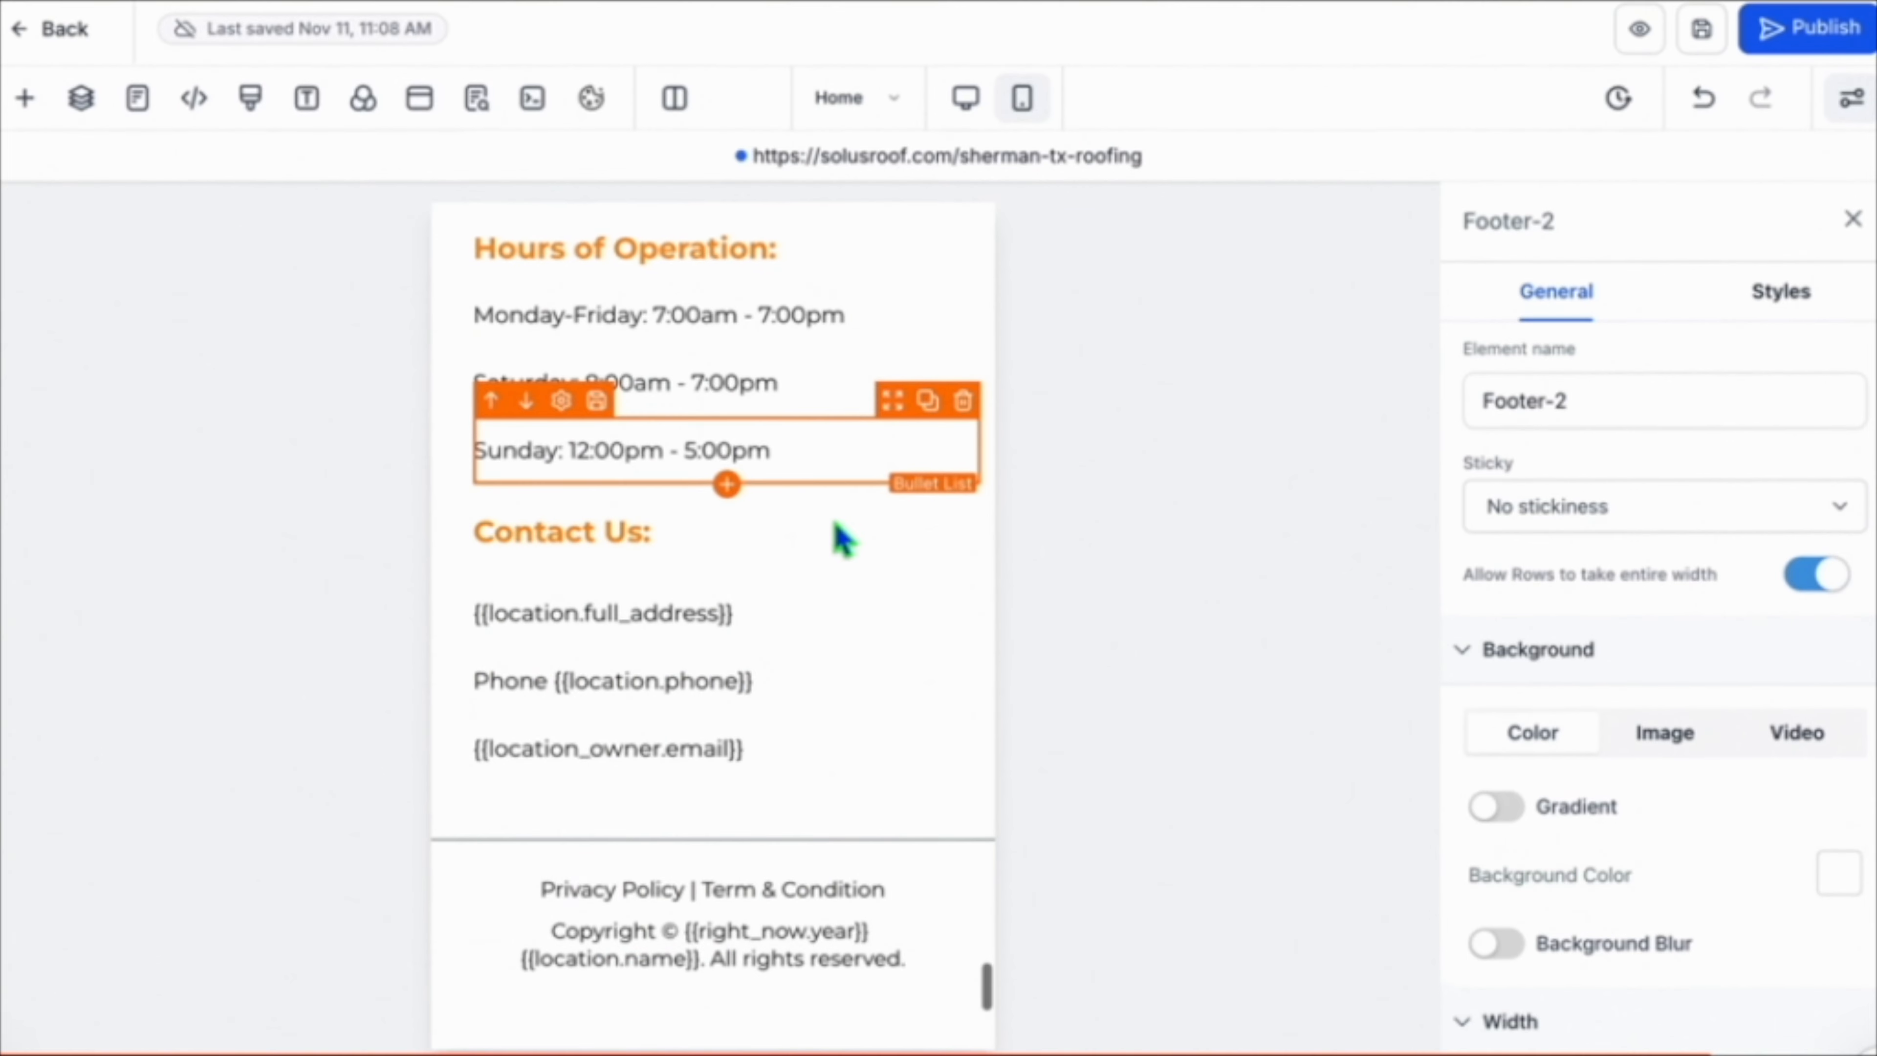
{"action": "left_click_drag", "start_coordinate": [685, 895], "coordinate": [545, 897]}
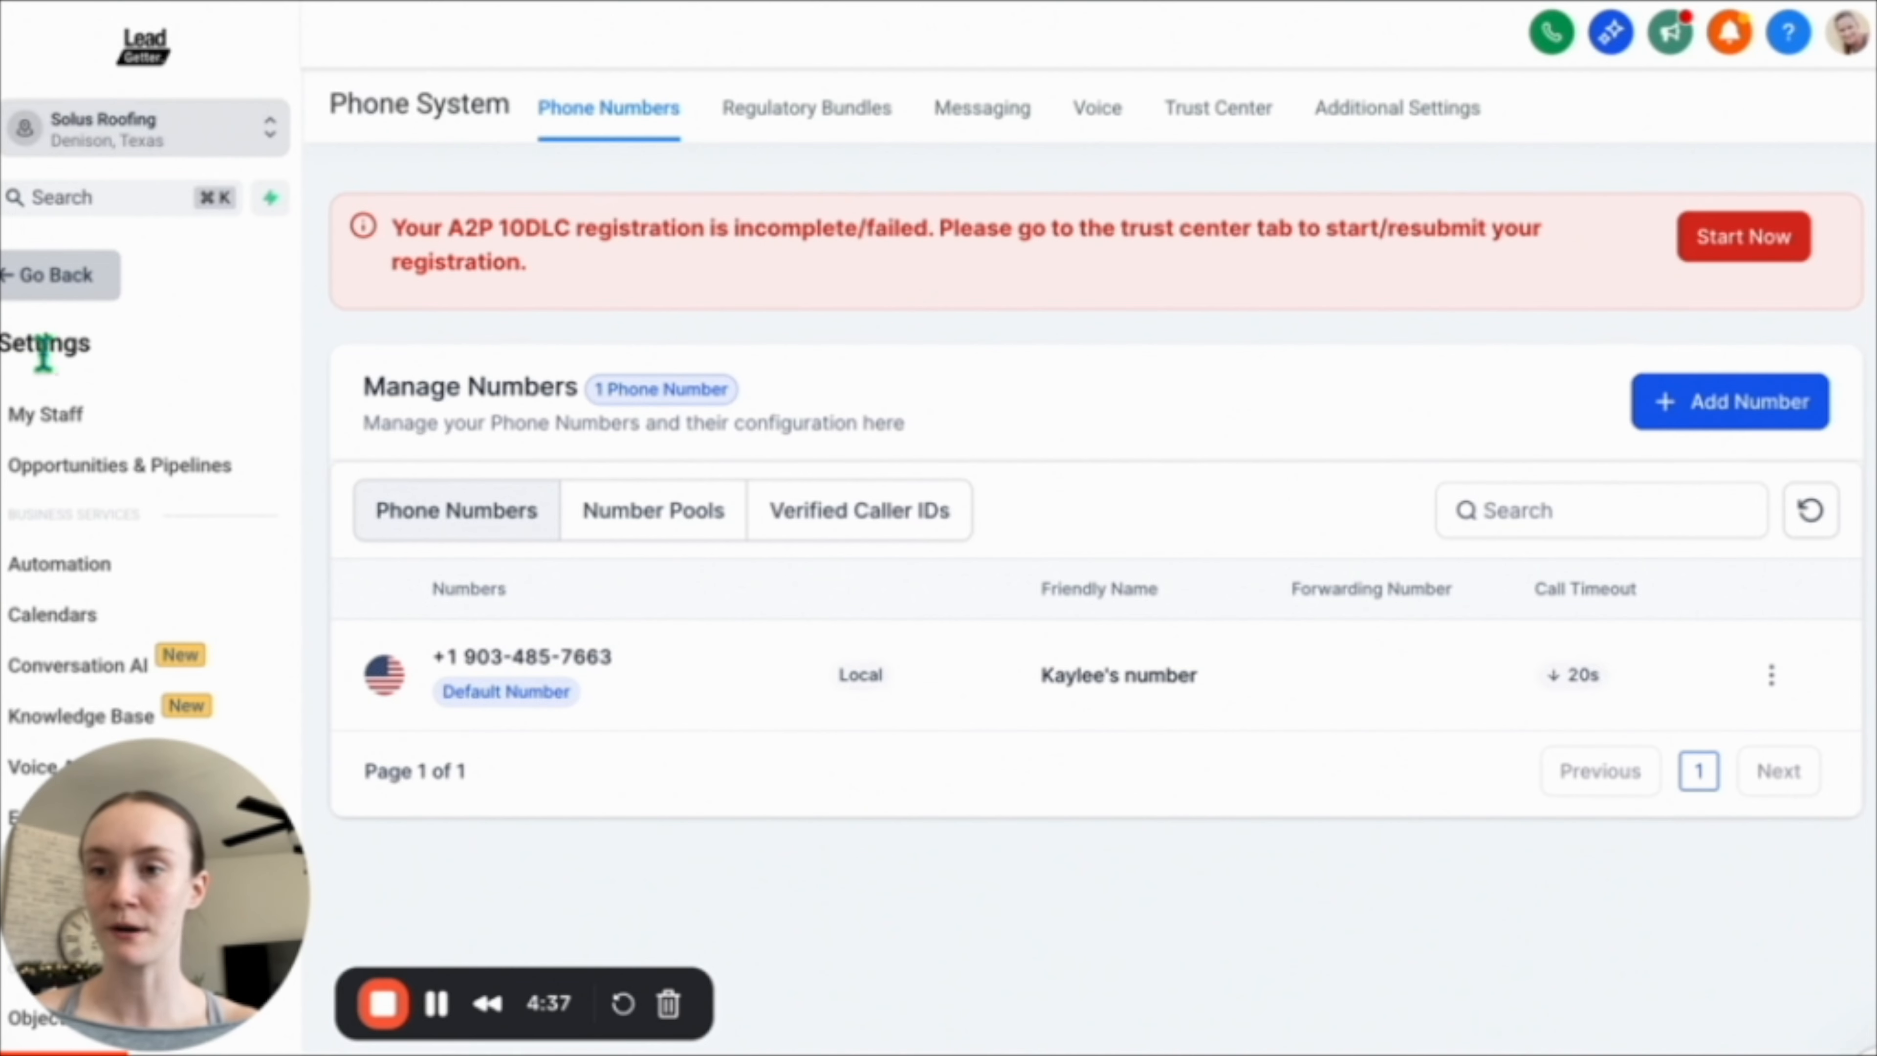
Start the A2P 10DLC registration and confirm the business is US-based with a tax ID.
{"action": "left_click_drag", "start_coordinate": [127, 828], "coordinate": [292, 828]}
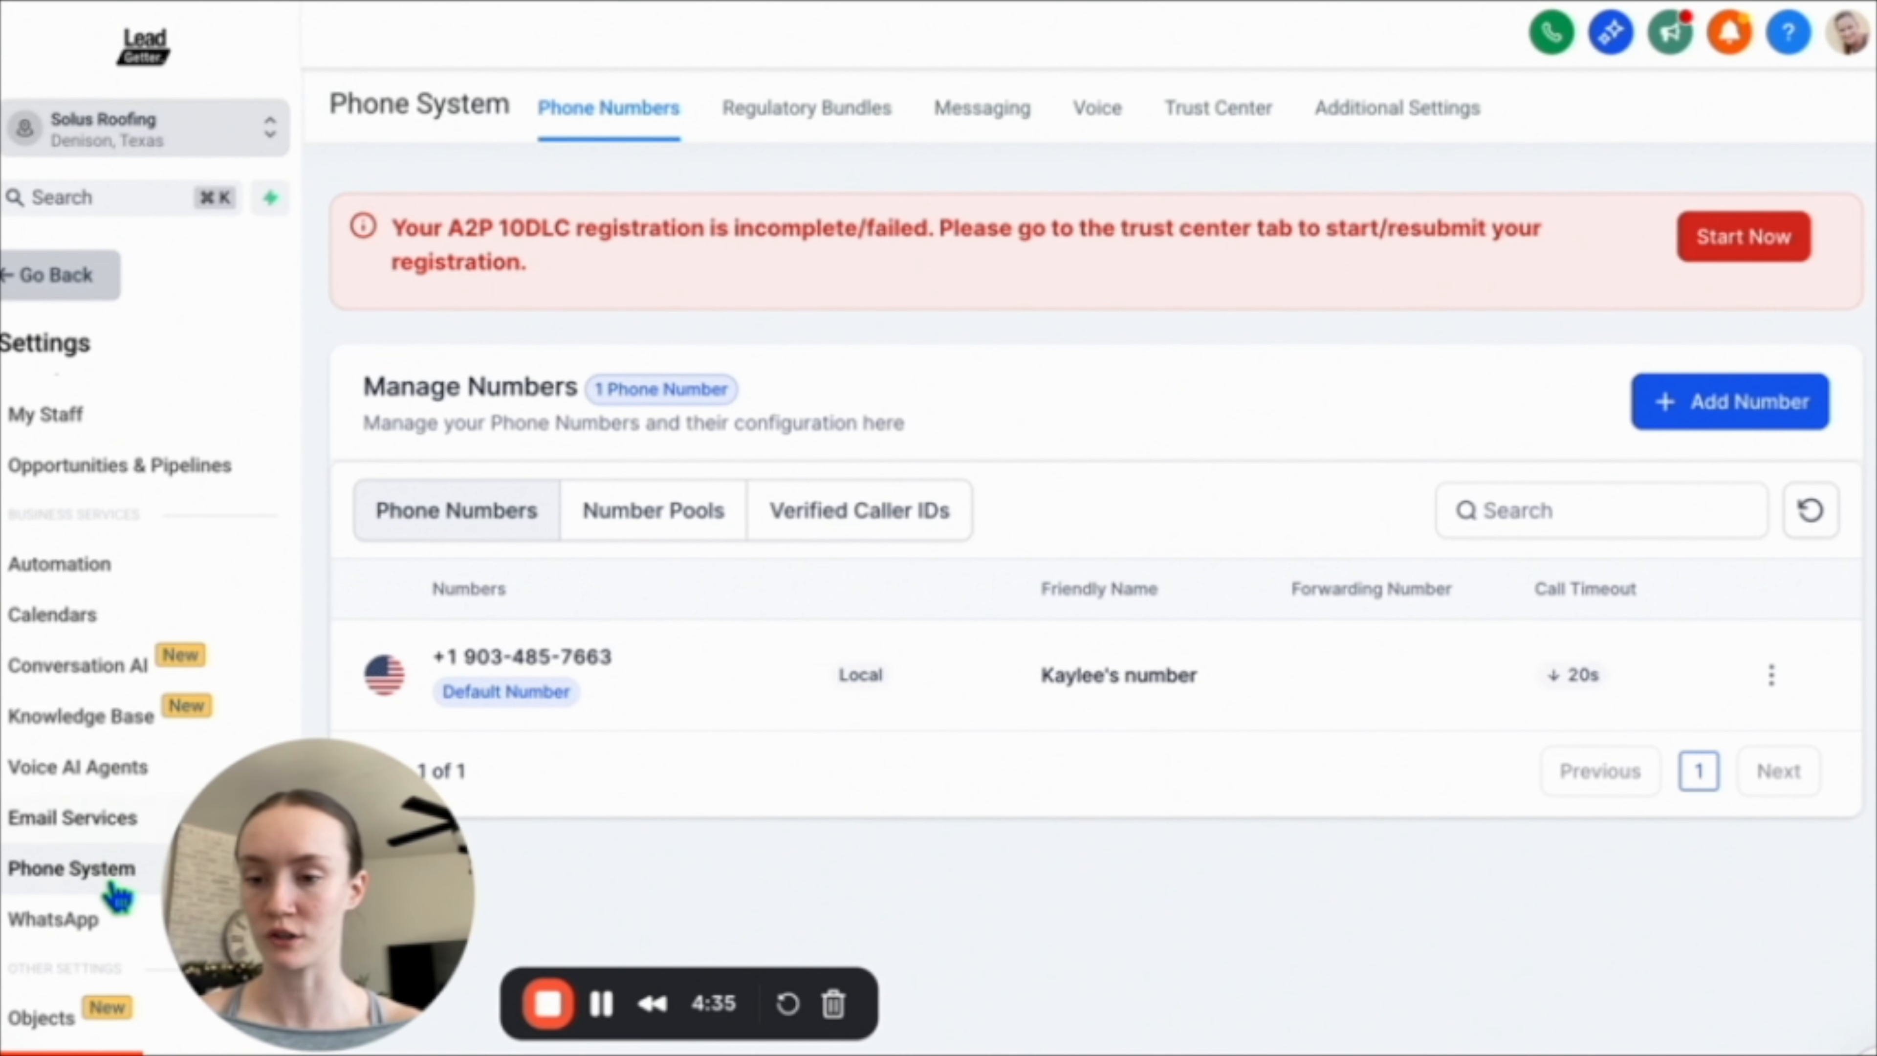
{"action": "left_click_drag", "start_coordinate": [268, 917], "coordinate": [103, 917]}
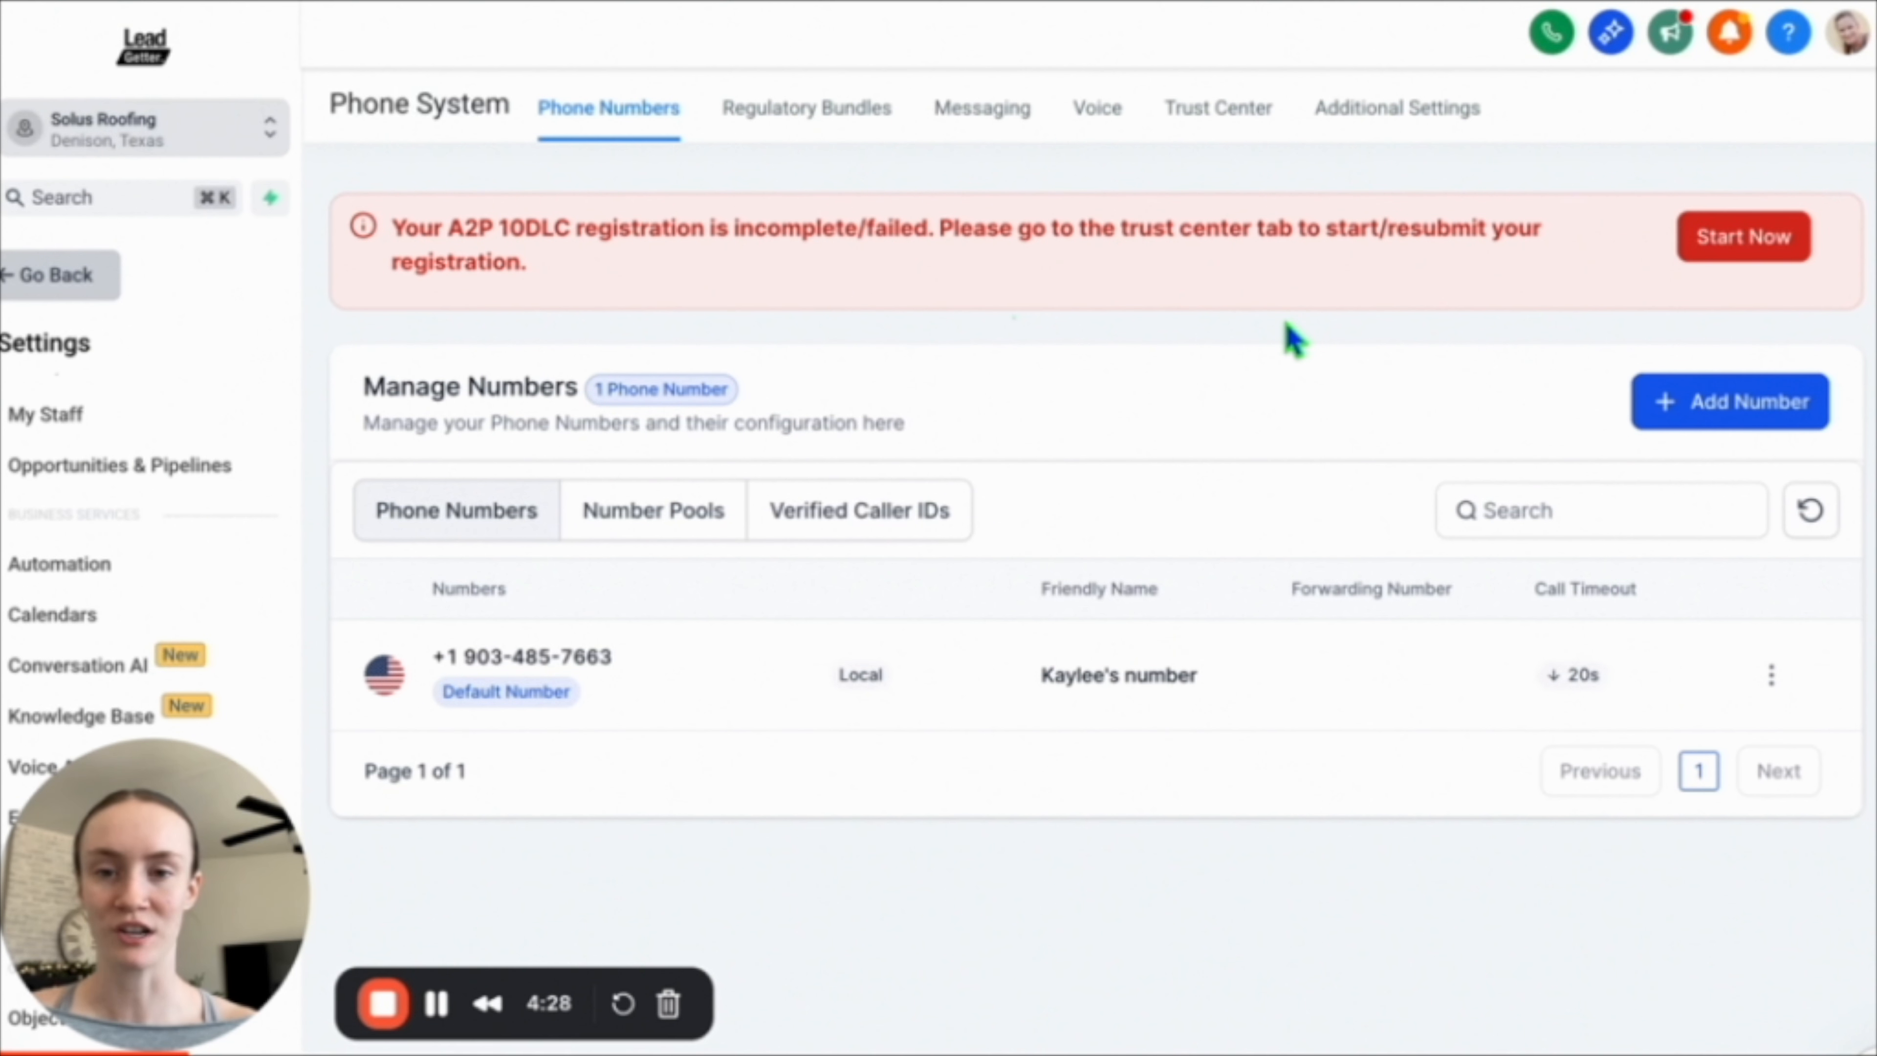
{"action": "left_click", "coordinate": [1743, 247]}
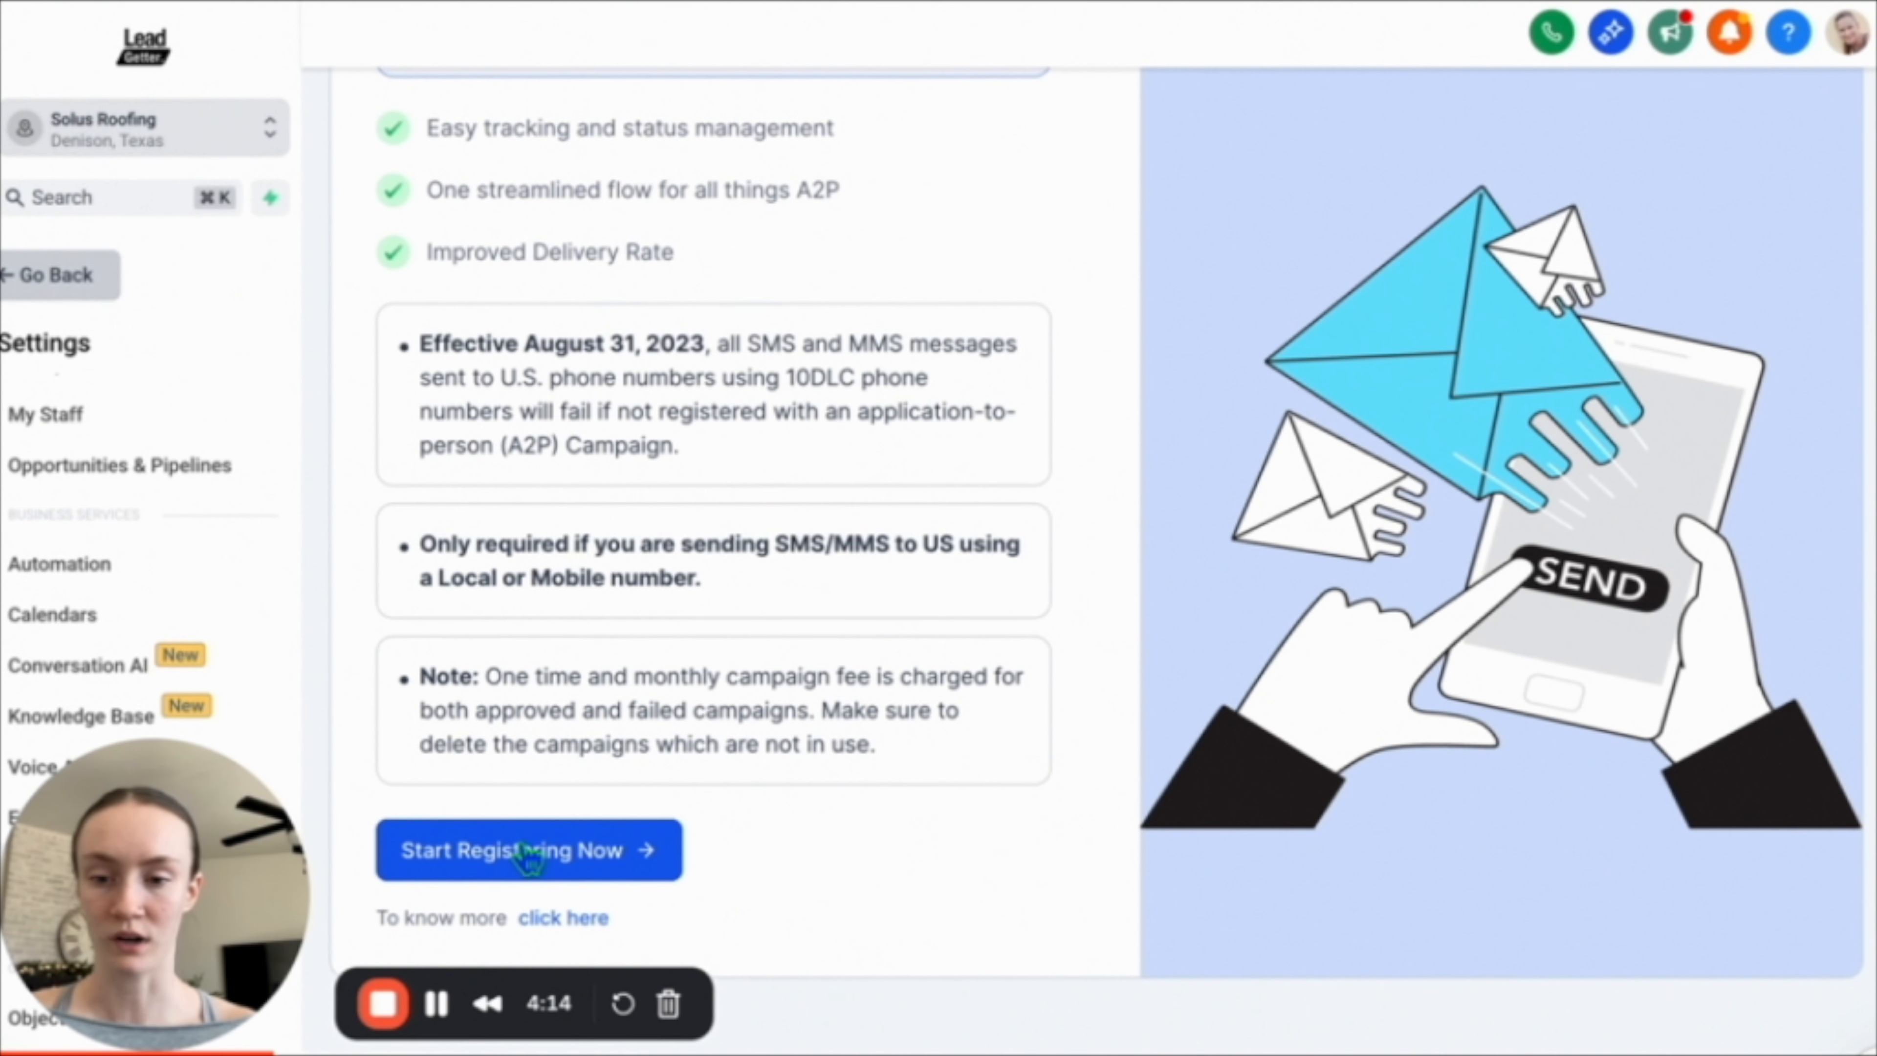
{"action": "left_click", "coordinate": [527, 854]}
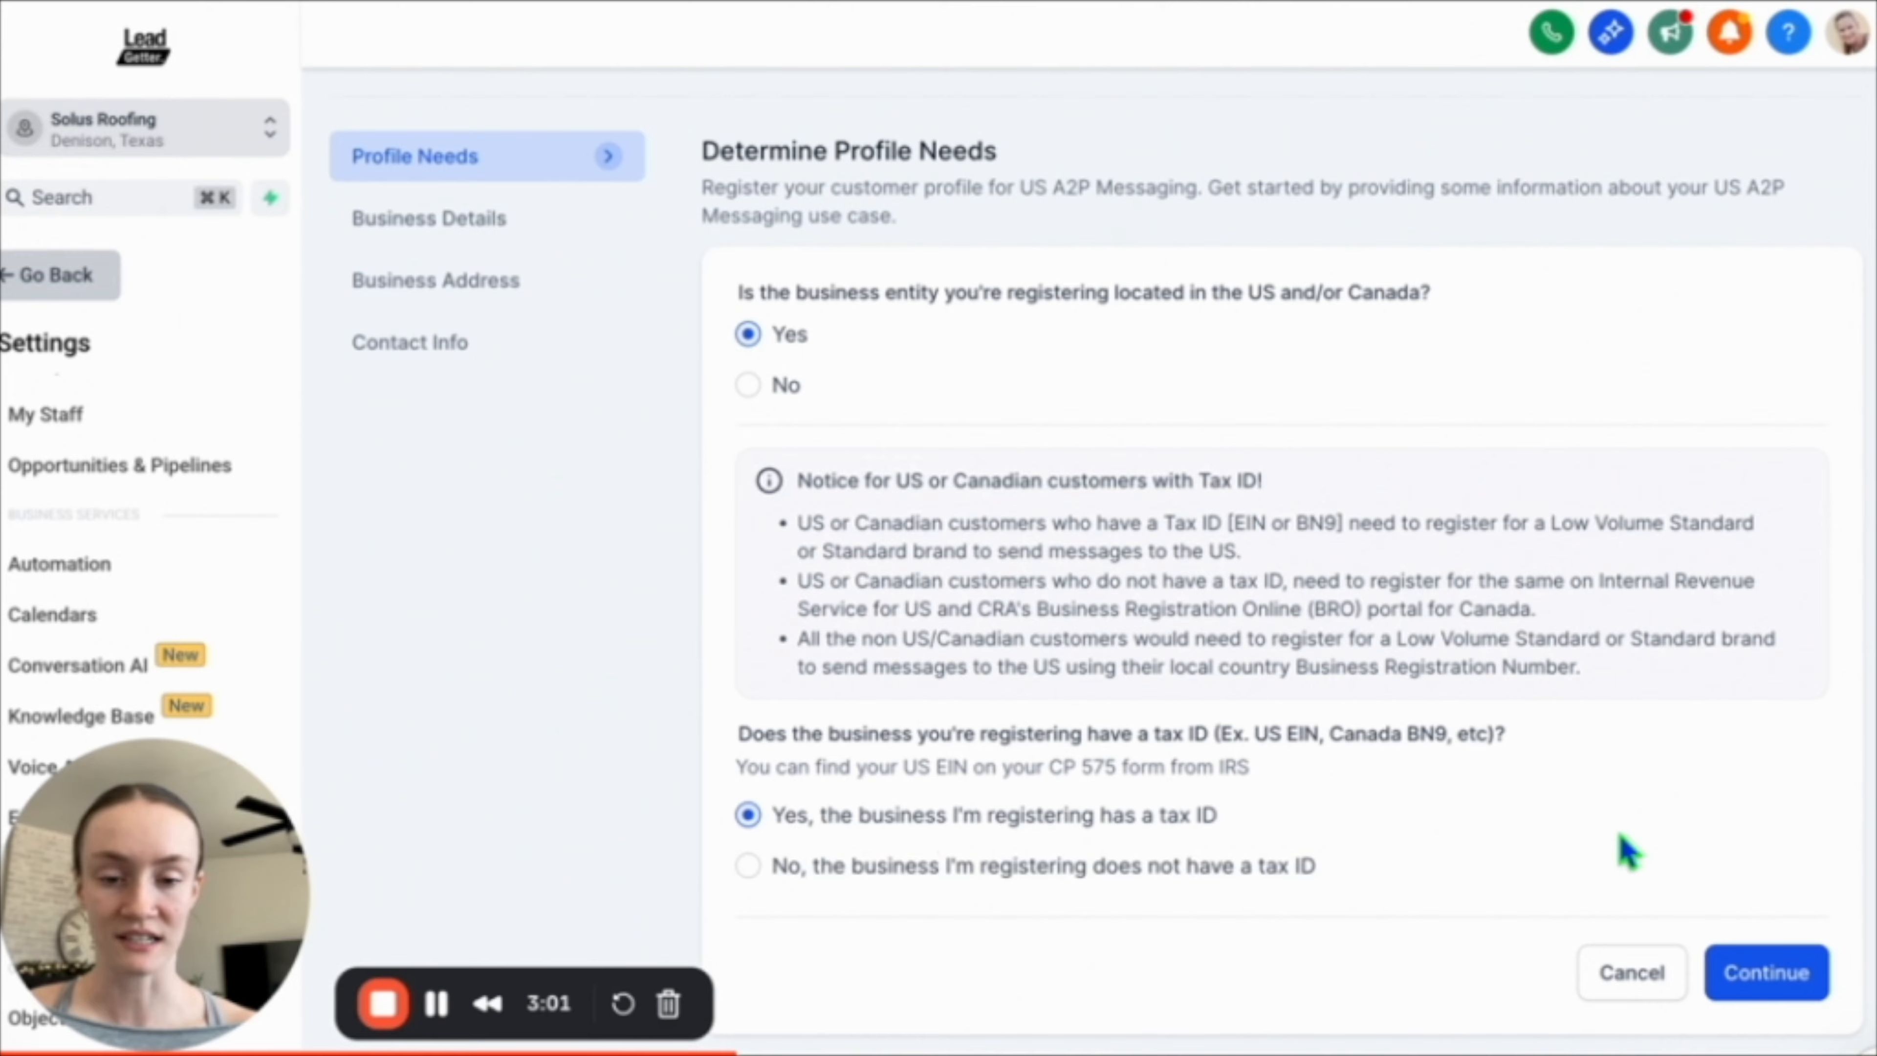
{"action": "left_click", "coordinate": [1744, 969]}
{"action": "left_click", "coordinate": [1147, 554]}
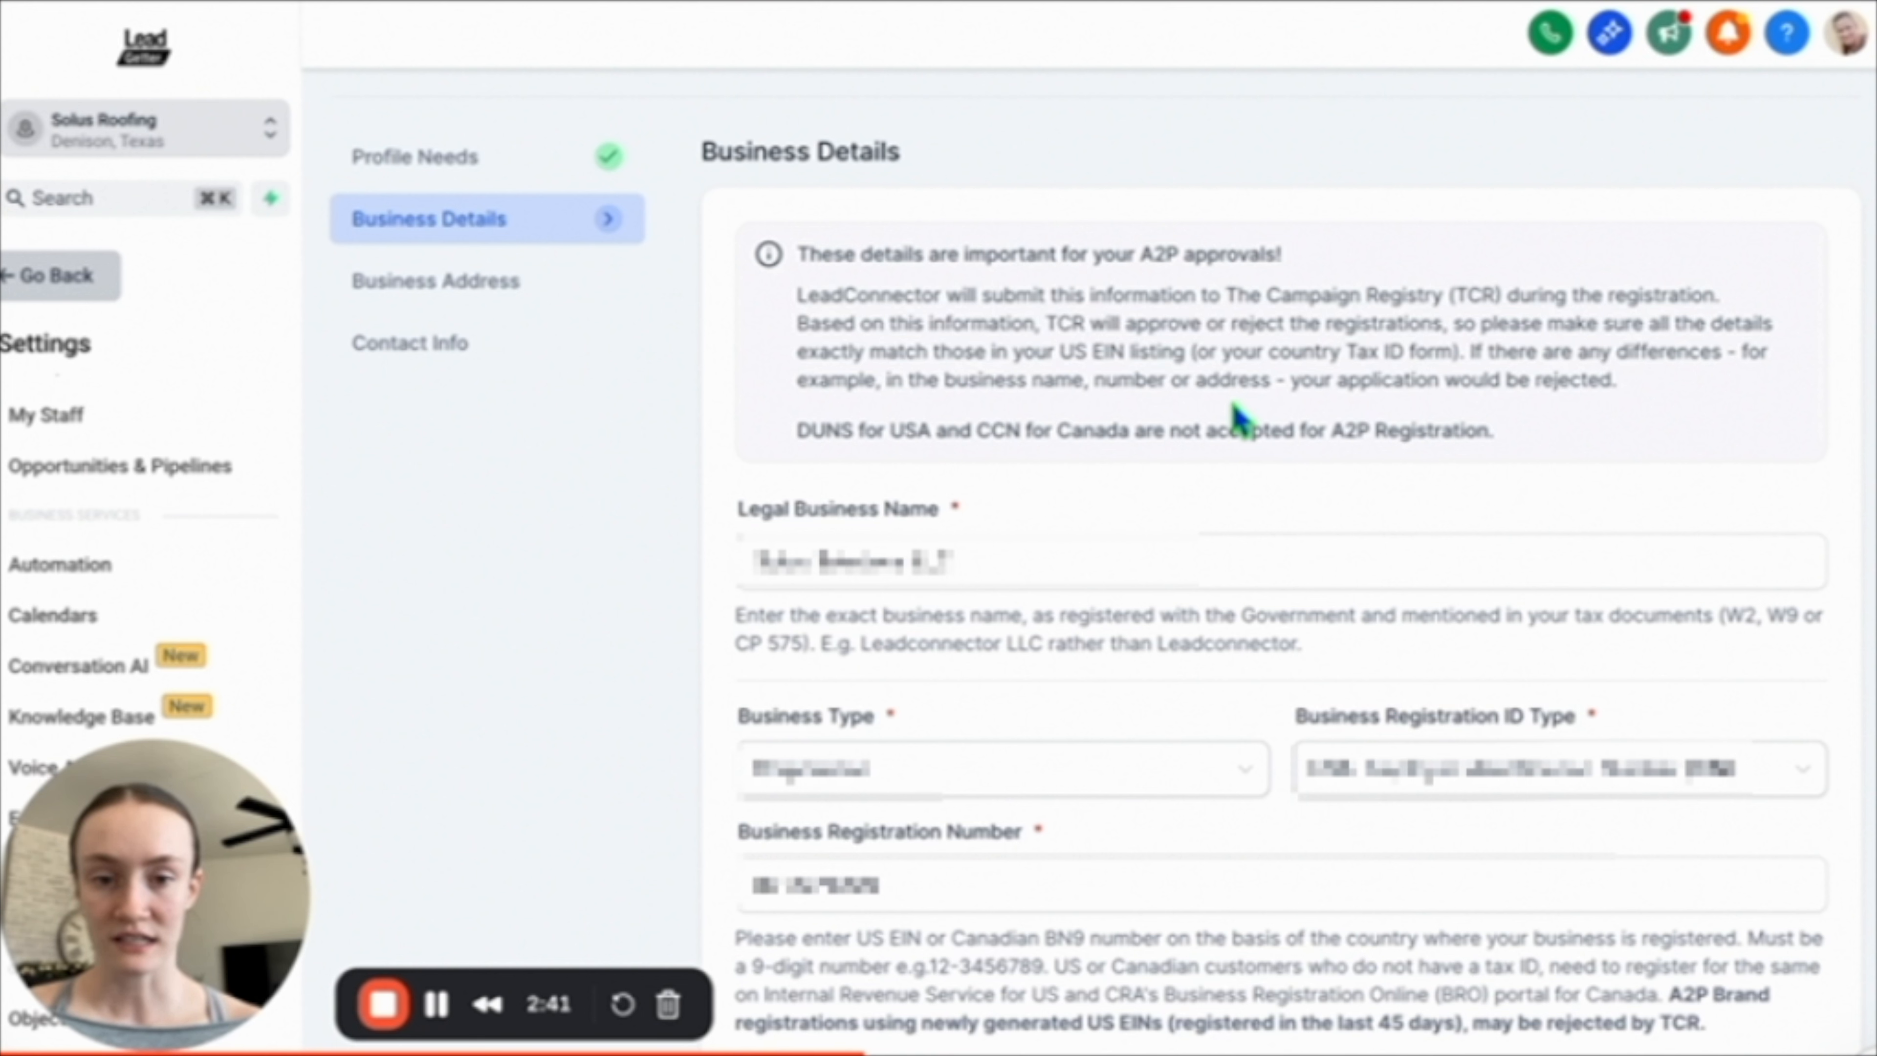
Set the business industry to Construction and continue past the business details.
{"action": "scroll", "coordinate": [1286, 421], "scroll_direction": "down", "scroll_amount": 2}
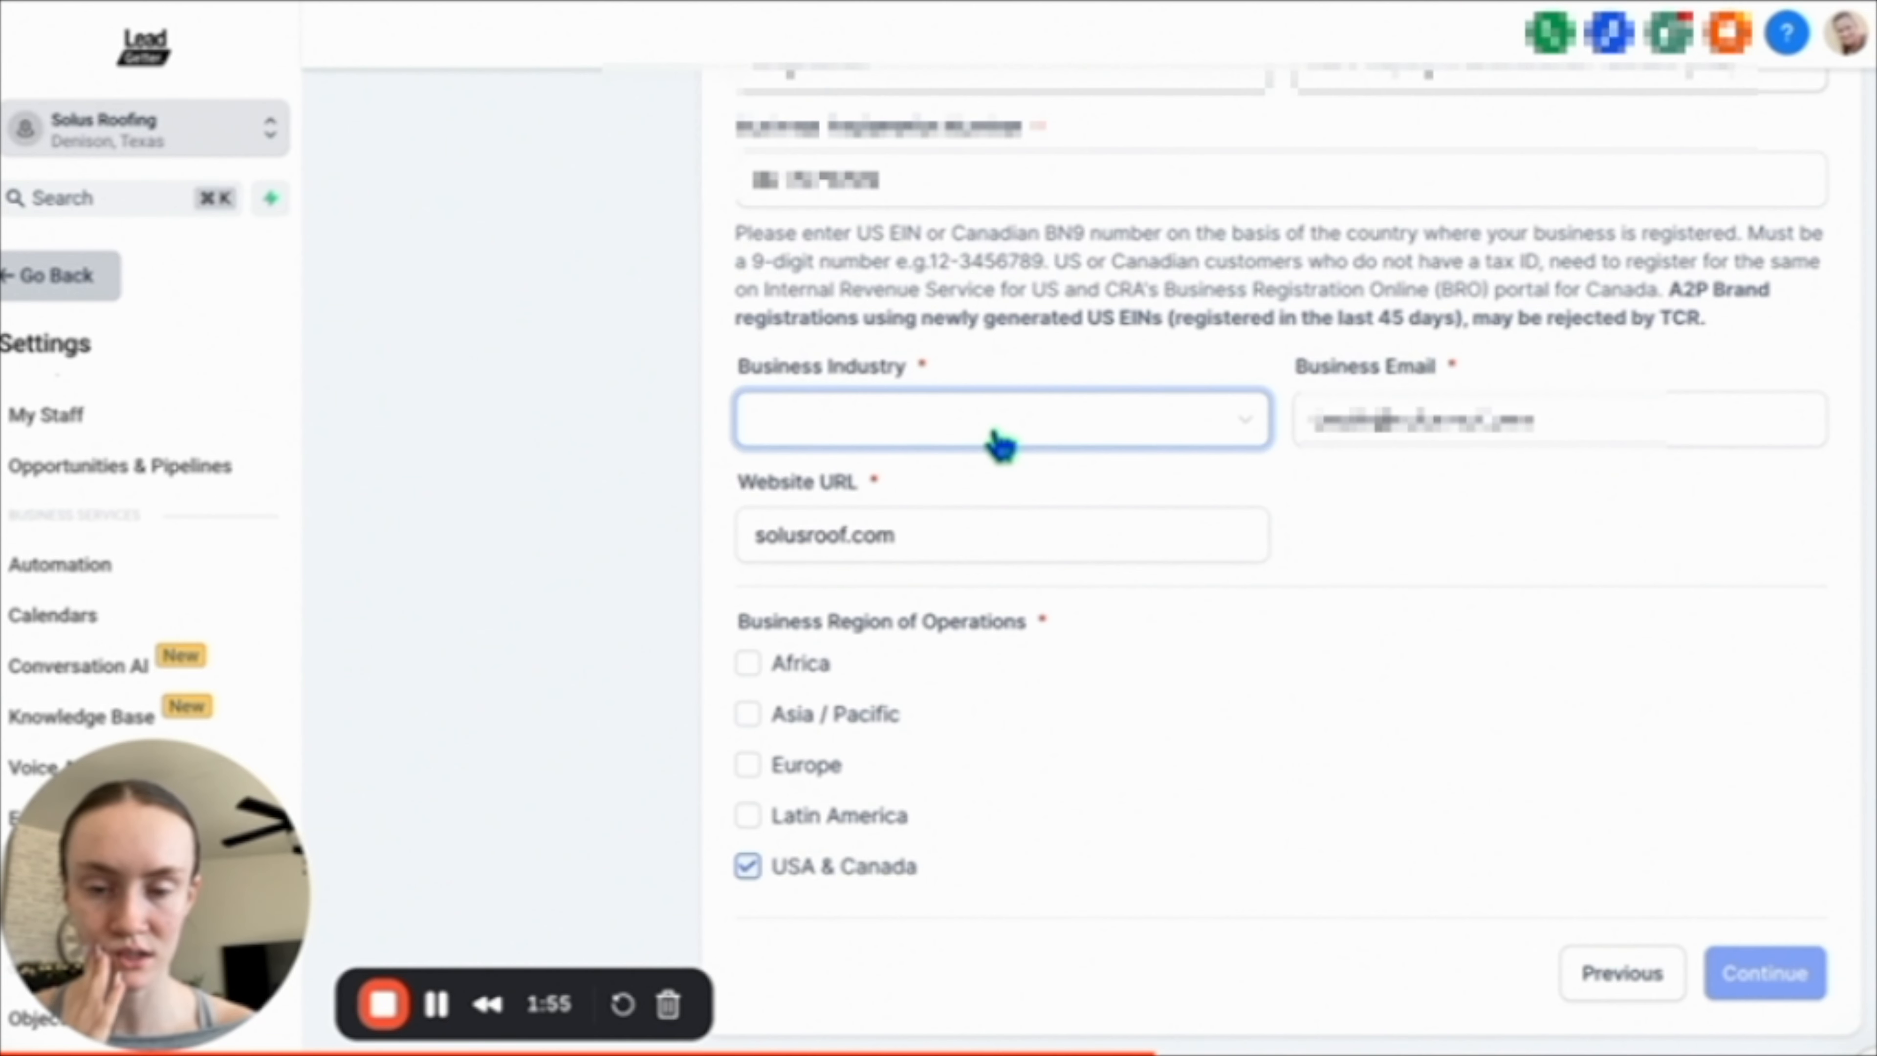
{"action": "left_click", "coordinate": [997, 436]}
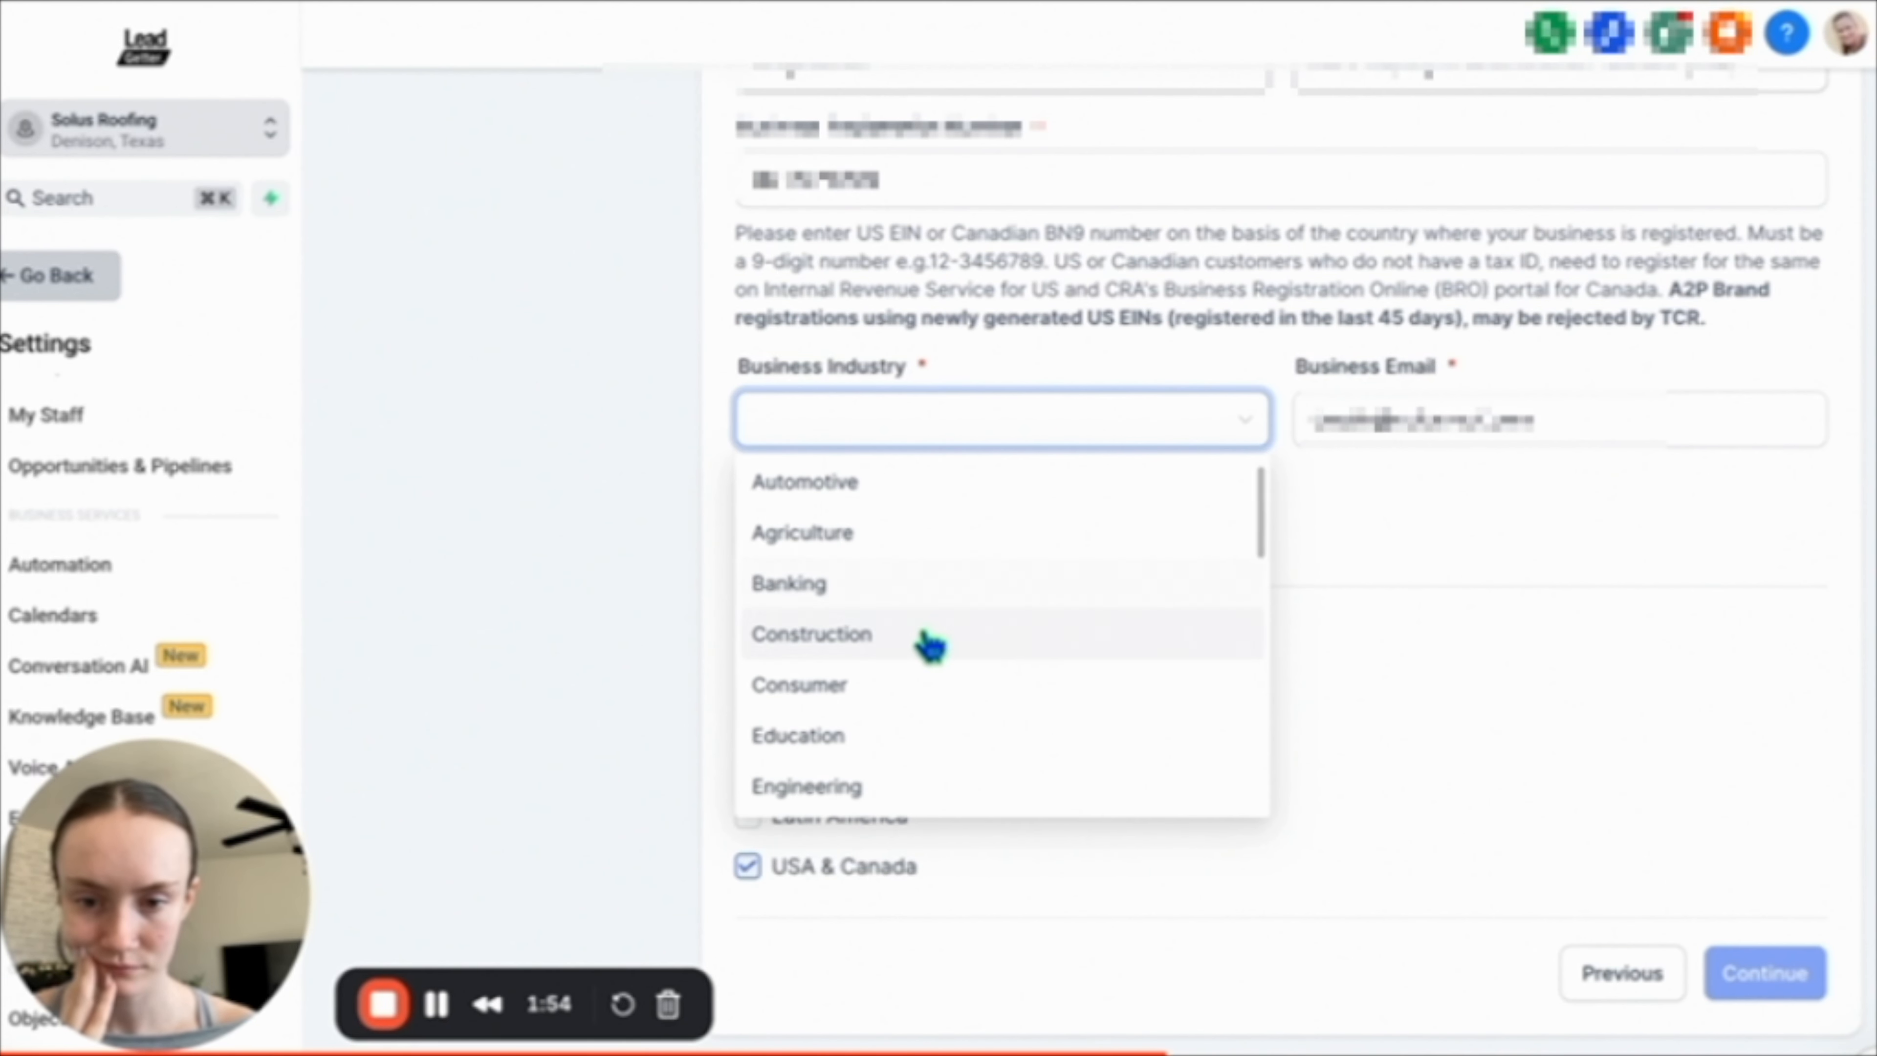
{"action": "left_click", "coordinate": [924, 642]}
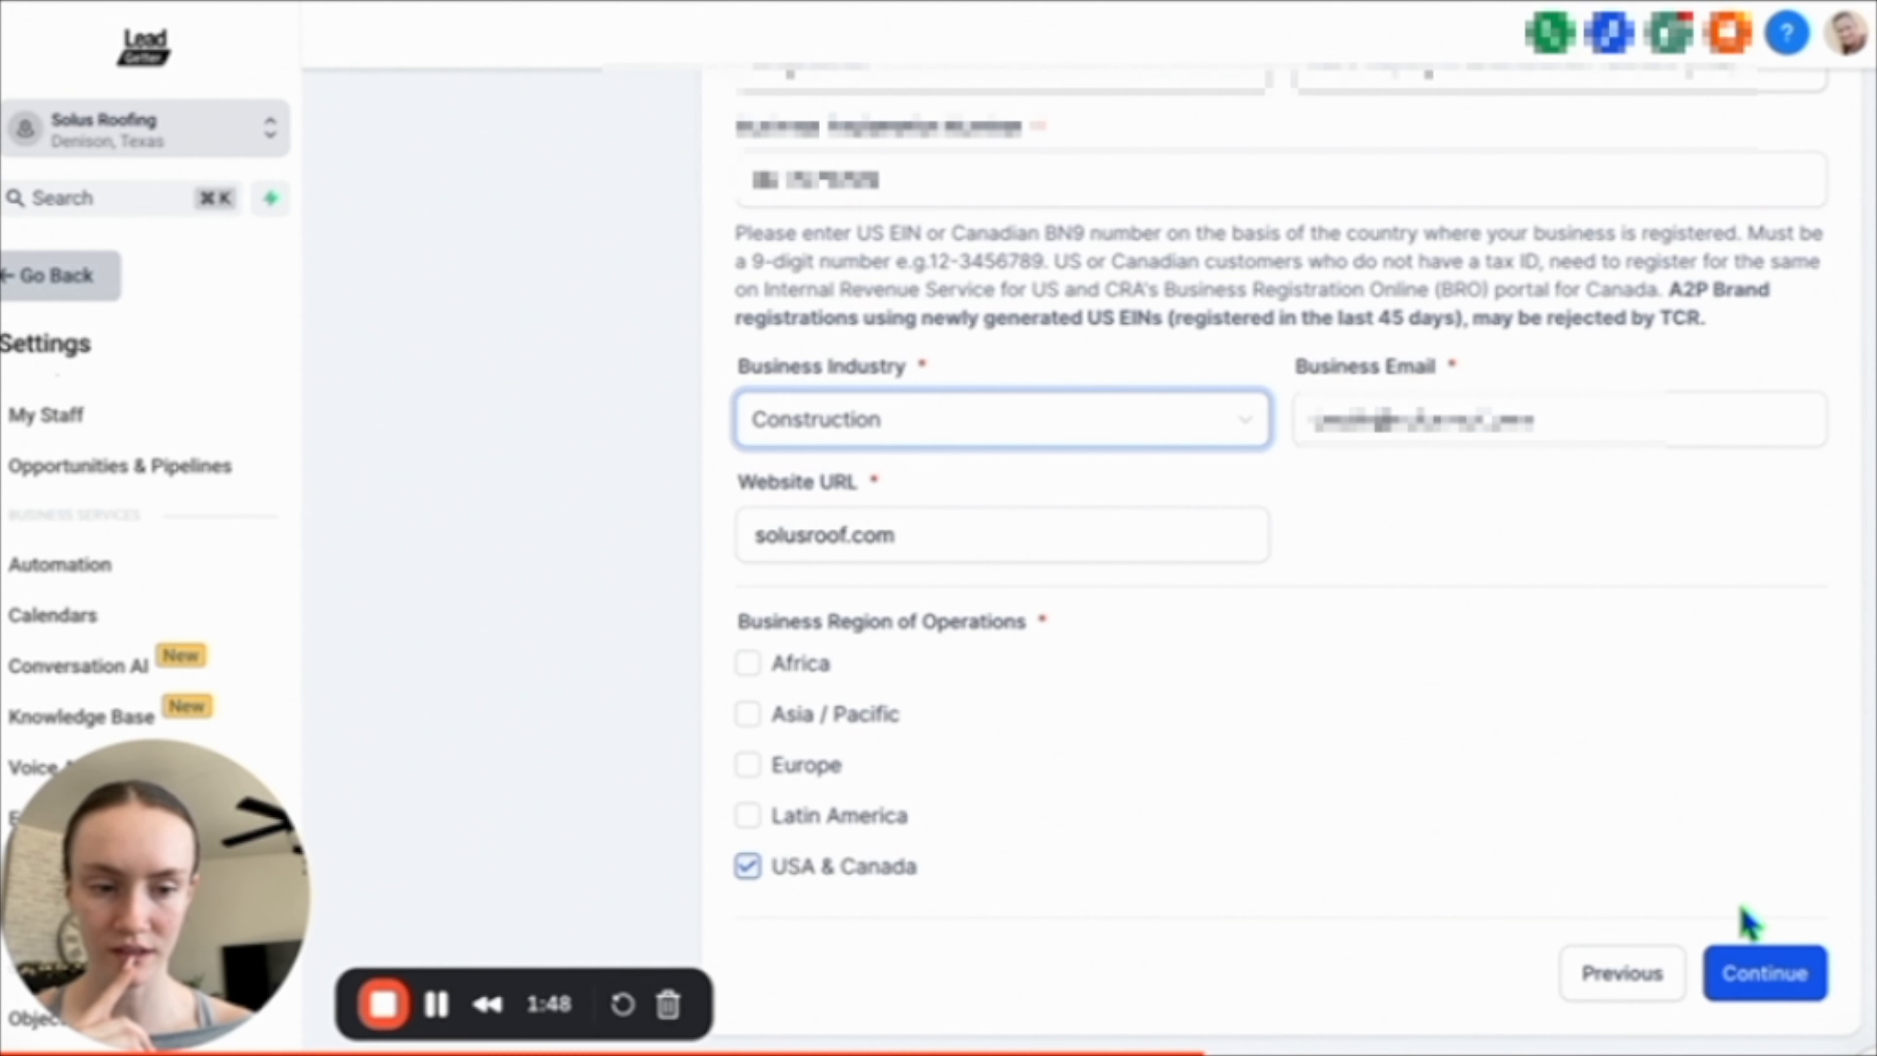
{"action": "left_click", "coordinate": [1764, 973]}
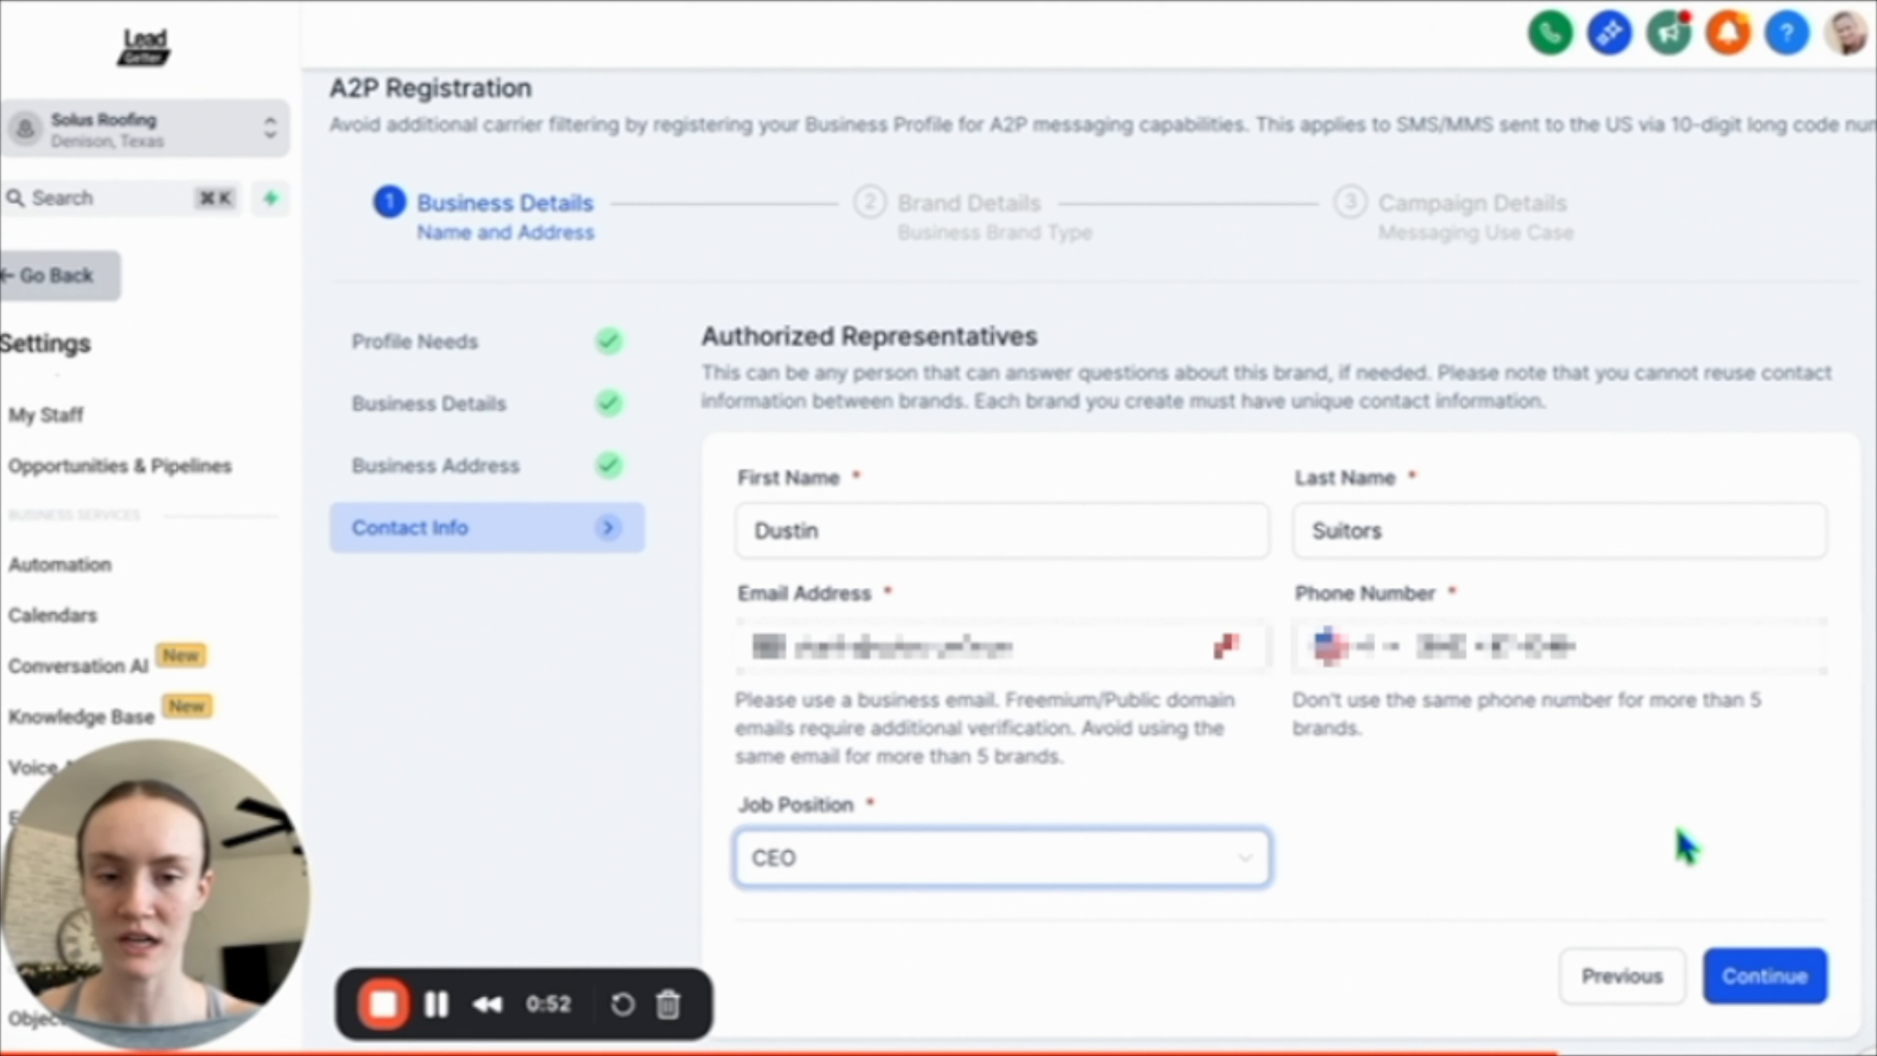
Review the authorized representative's contact information and continue to the brand details.
{"action": "left_click_drag", "start_coordinate": [1593, 650], "coordinate": [1184, 617]}
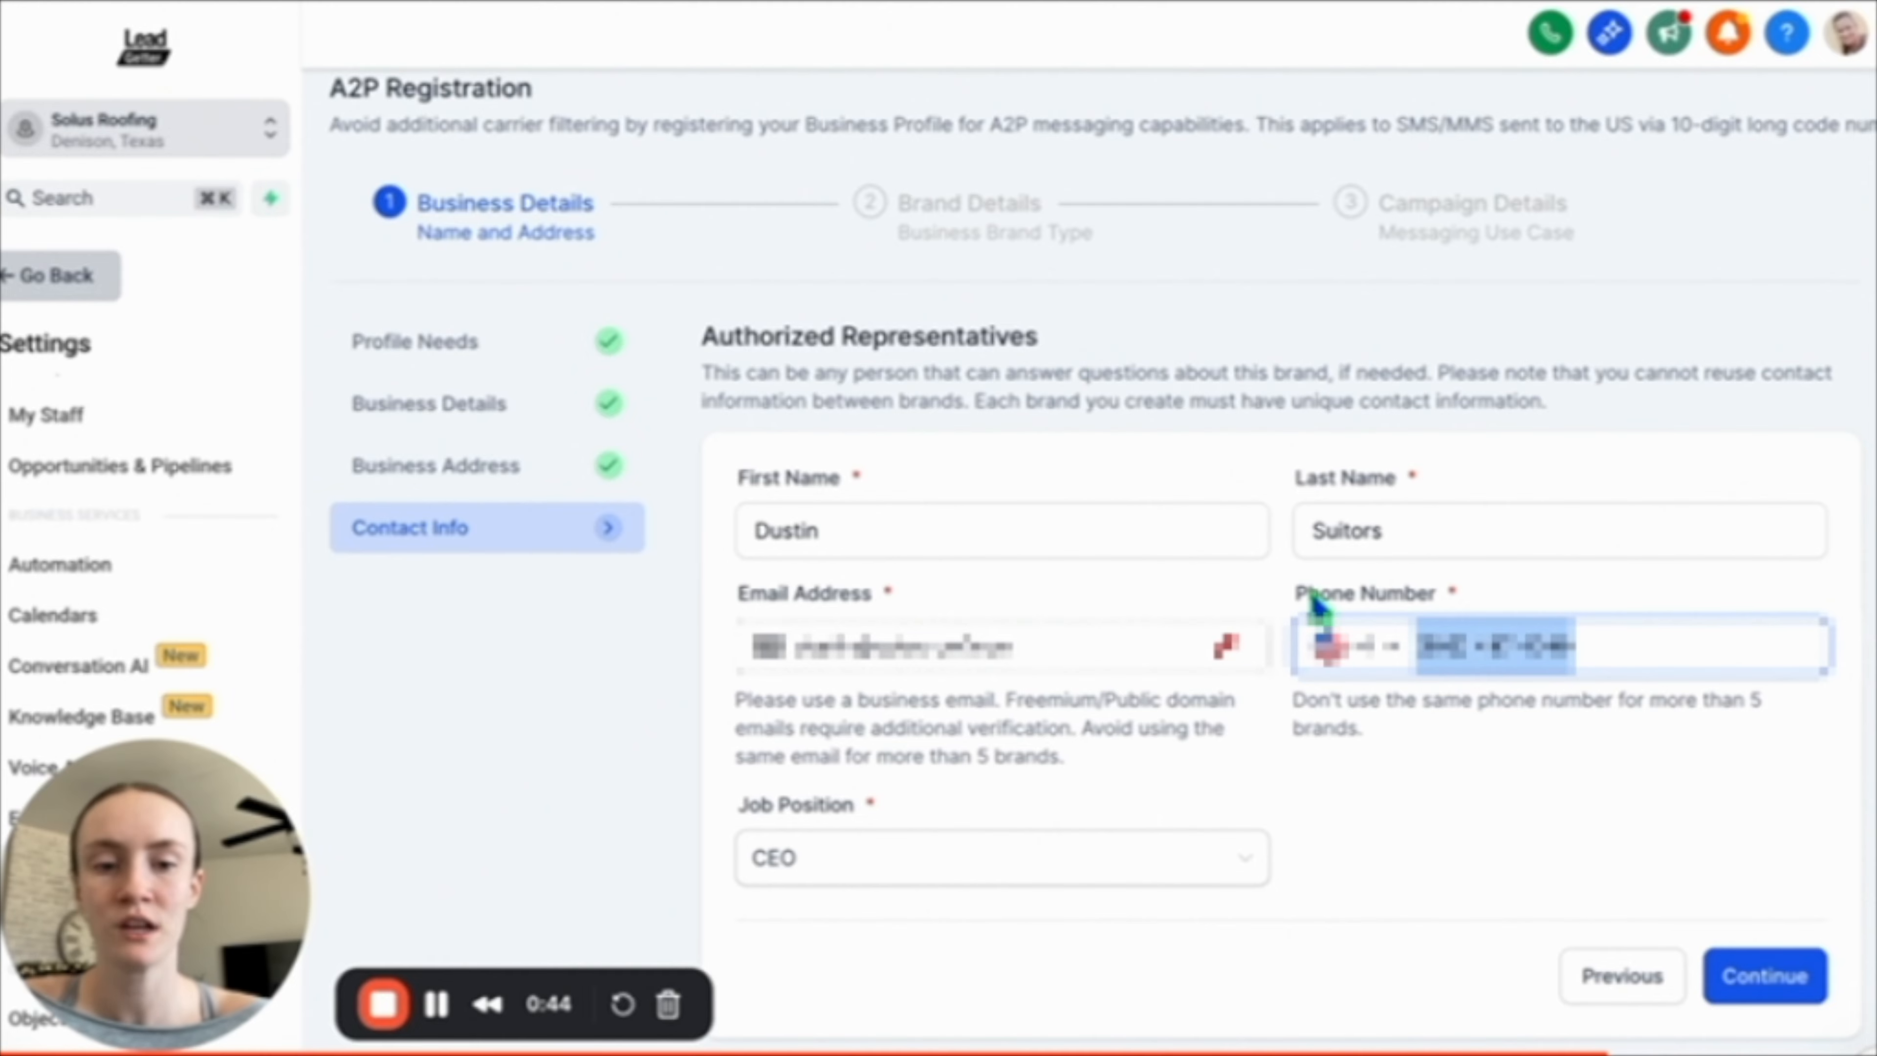
{"action": "left_click", "coordinate": [1481, 754]}
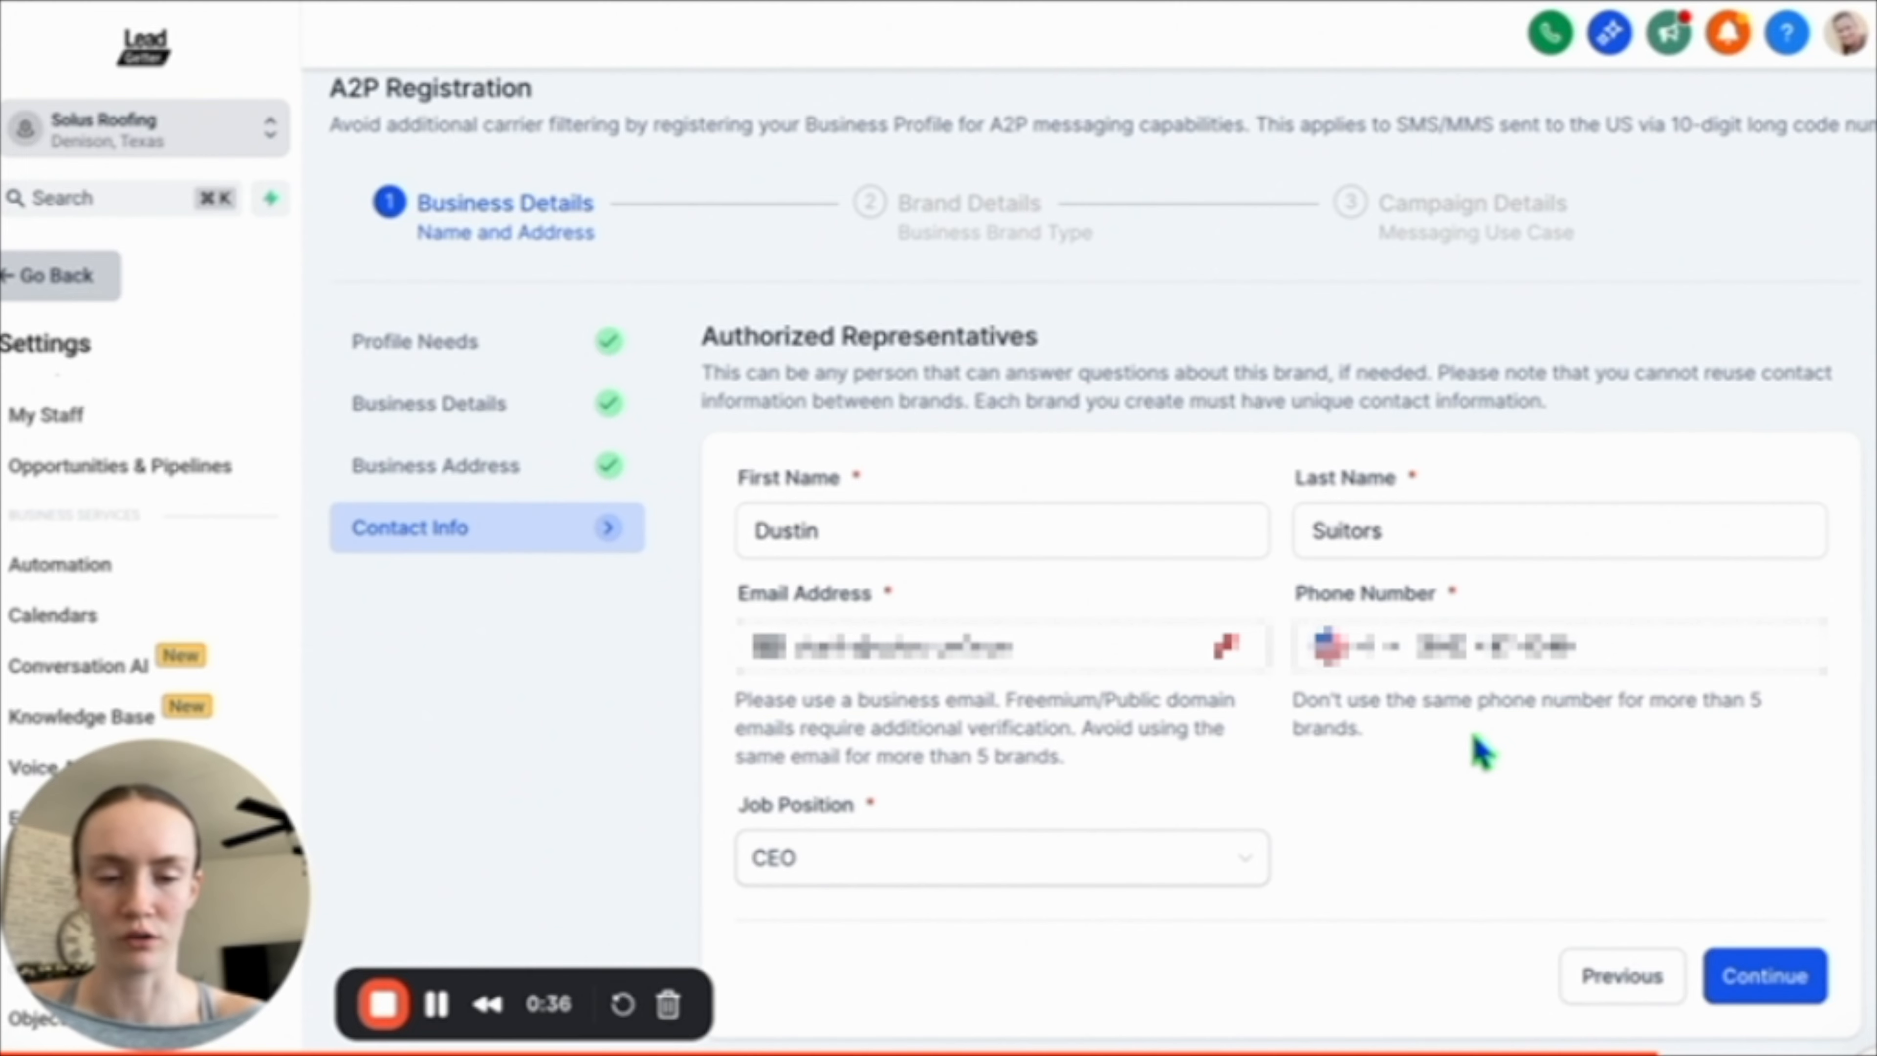
{"action": "left_click", "coordinate": [1763, 977]}
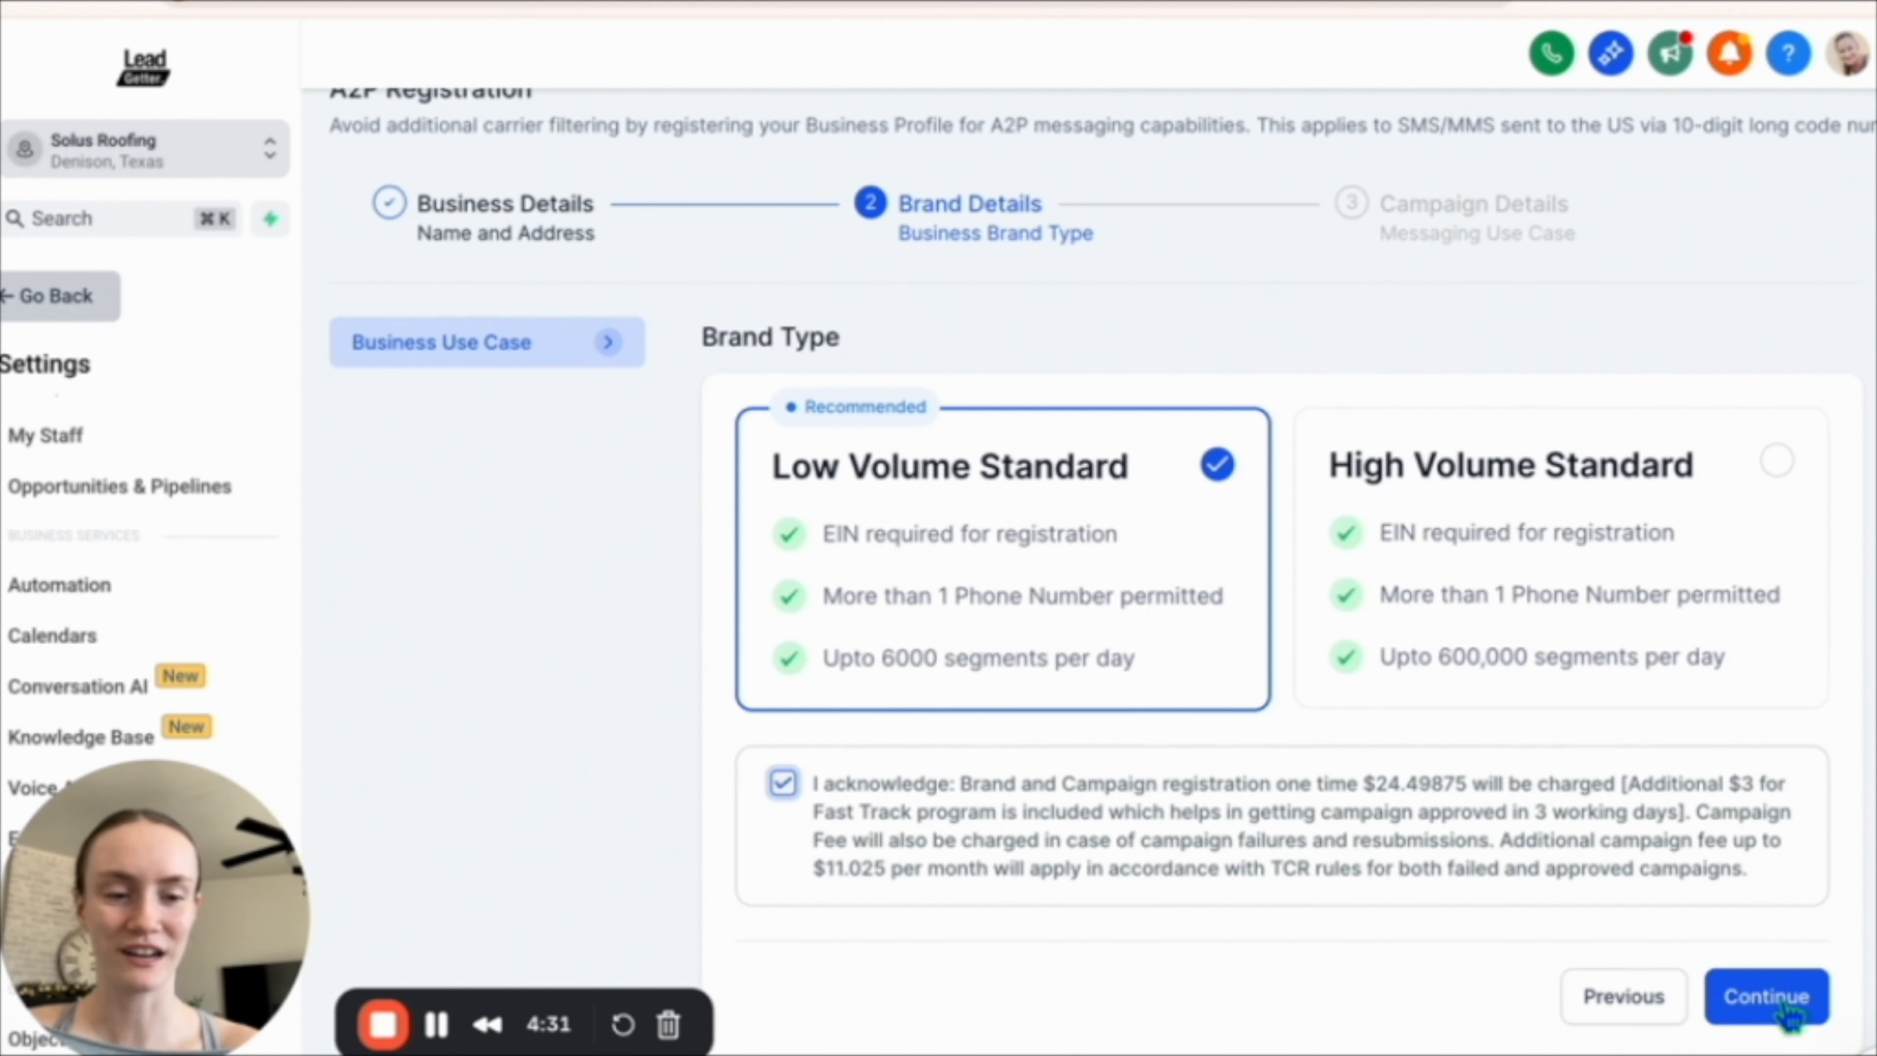
Continue with the Low Volume Standard brand type and fill the use case description with the opted-in clients example.
{"action": "left_click", "coordinate": [1788, 1017]}
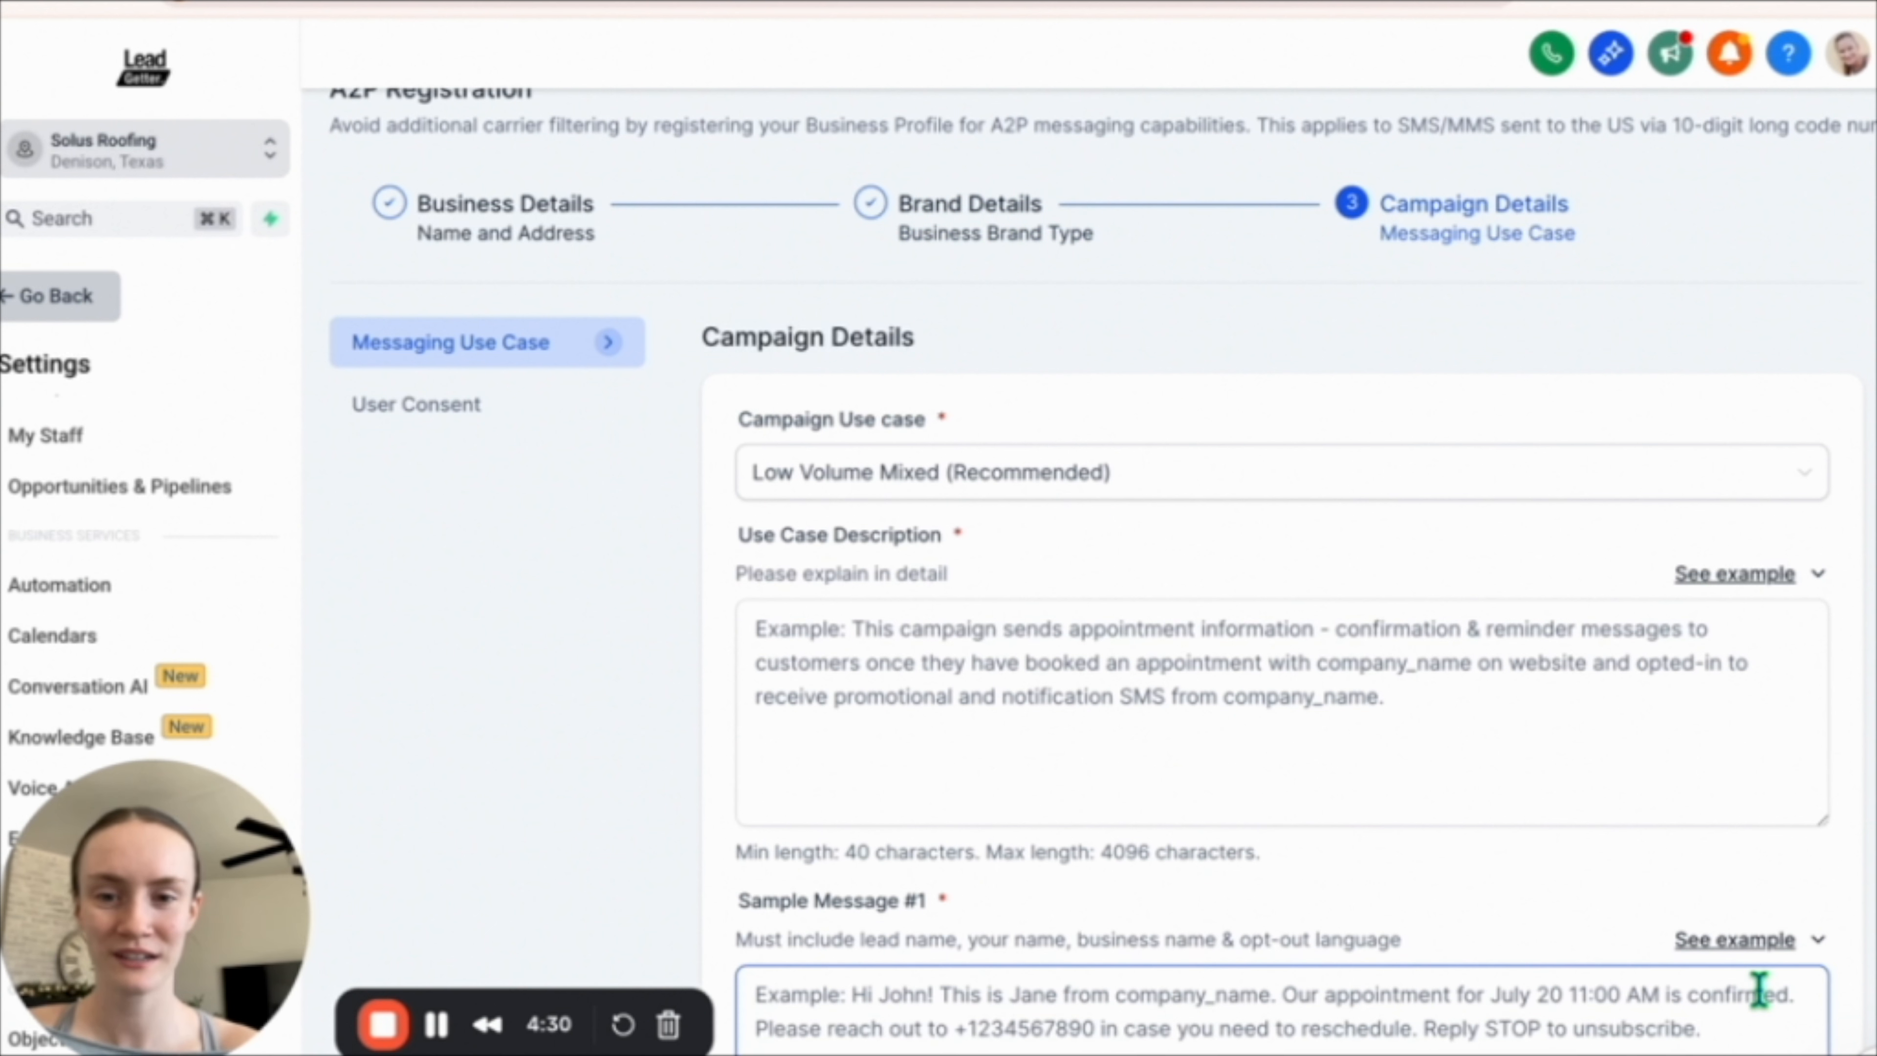
{"action": "scroll", "coordinate": [1324, 713], "scroll_direction": "down", "scroll_amount": 2}
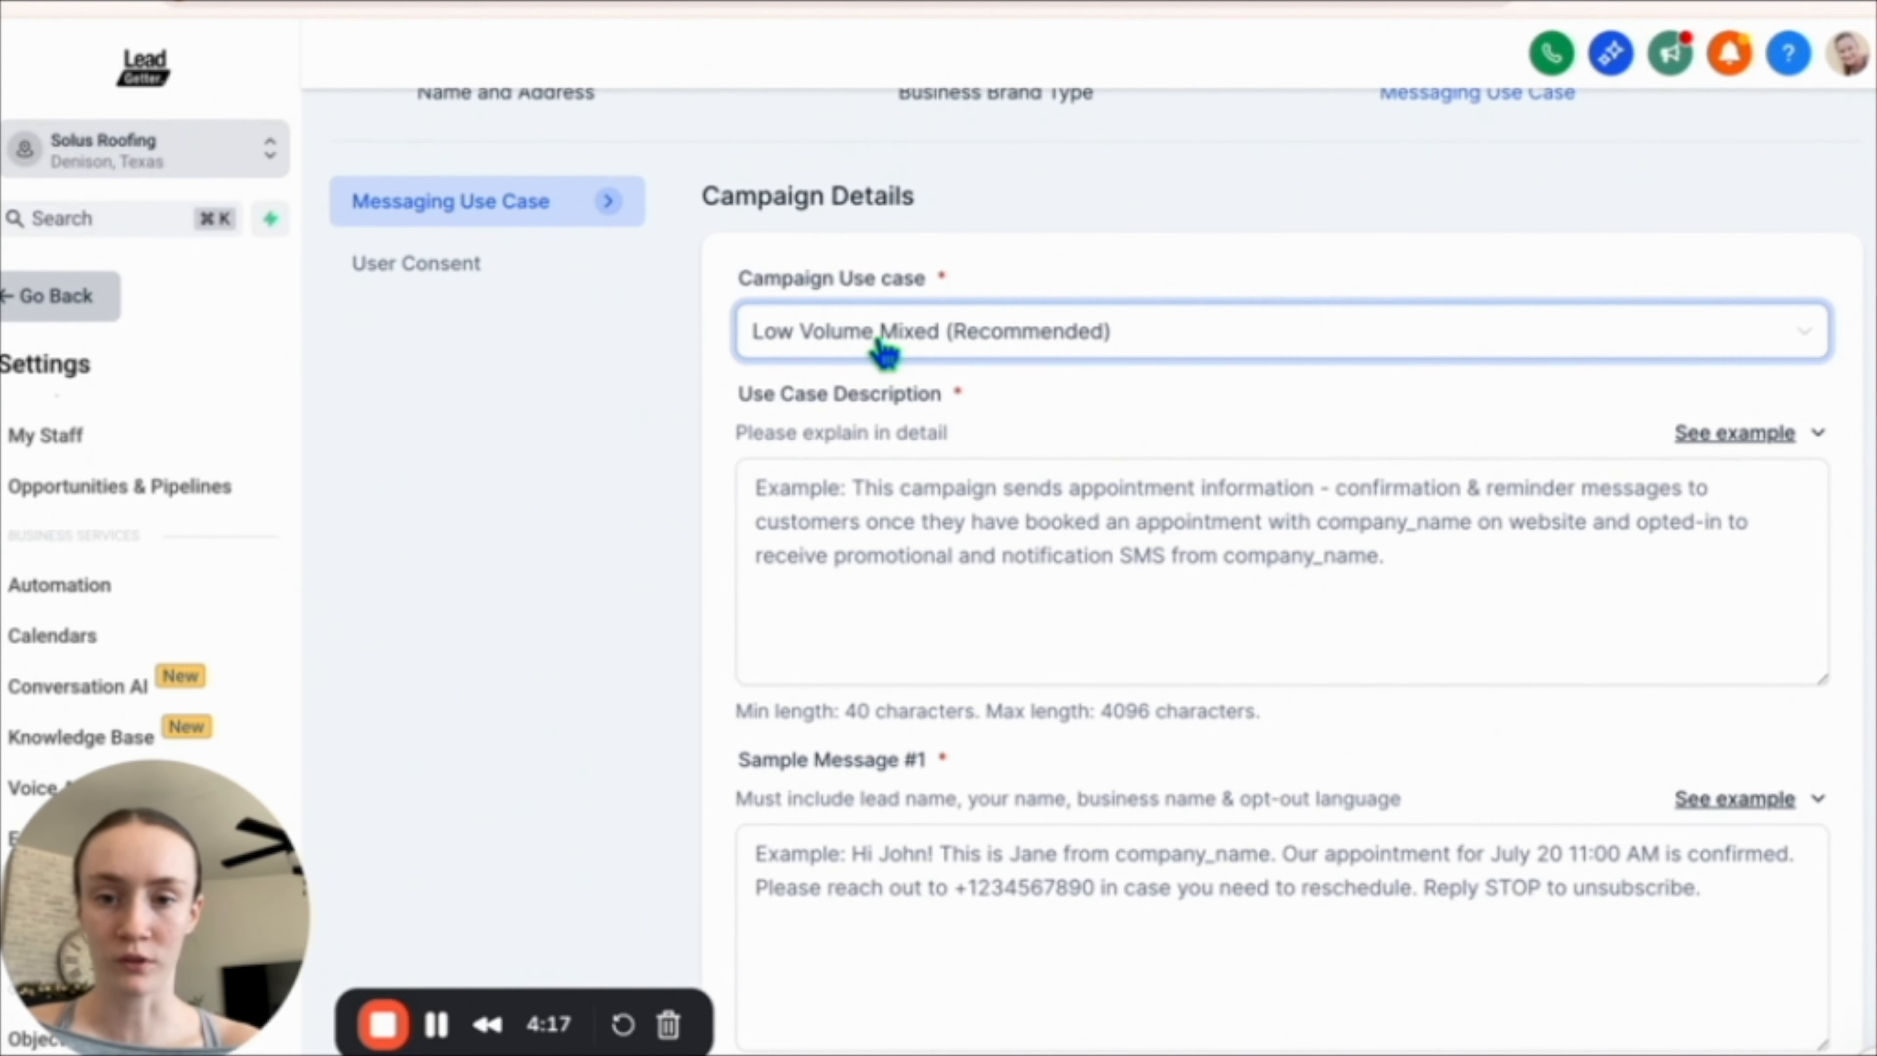
{"action": "left_click", "coordinate": [1183, 460]}
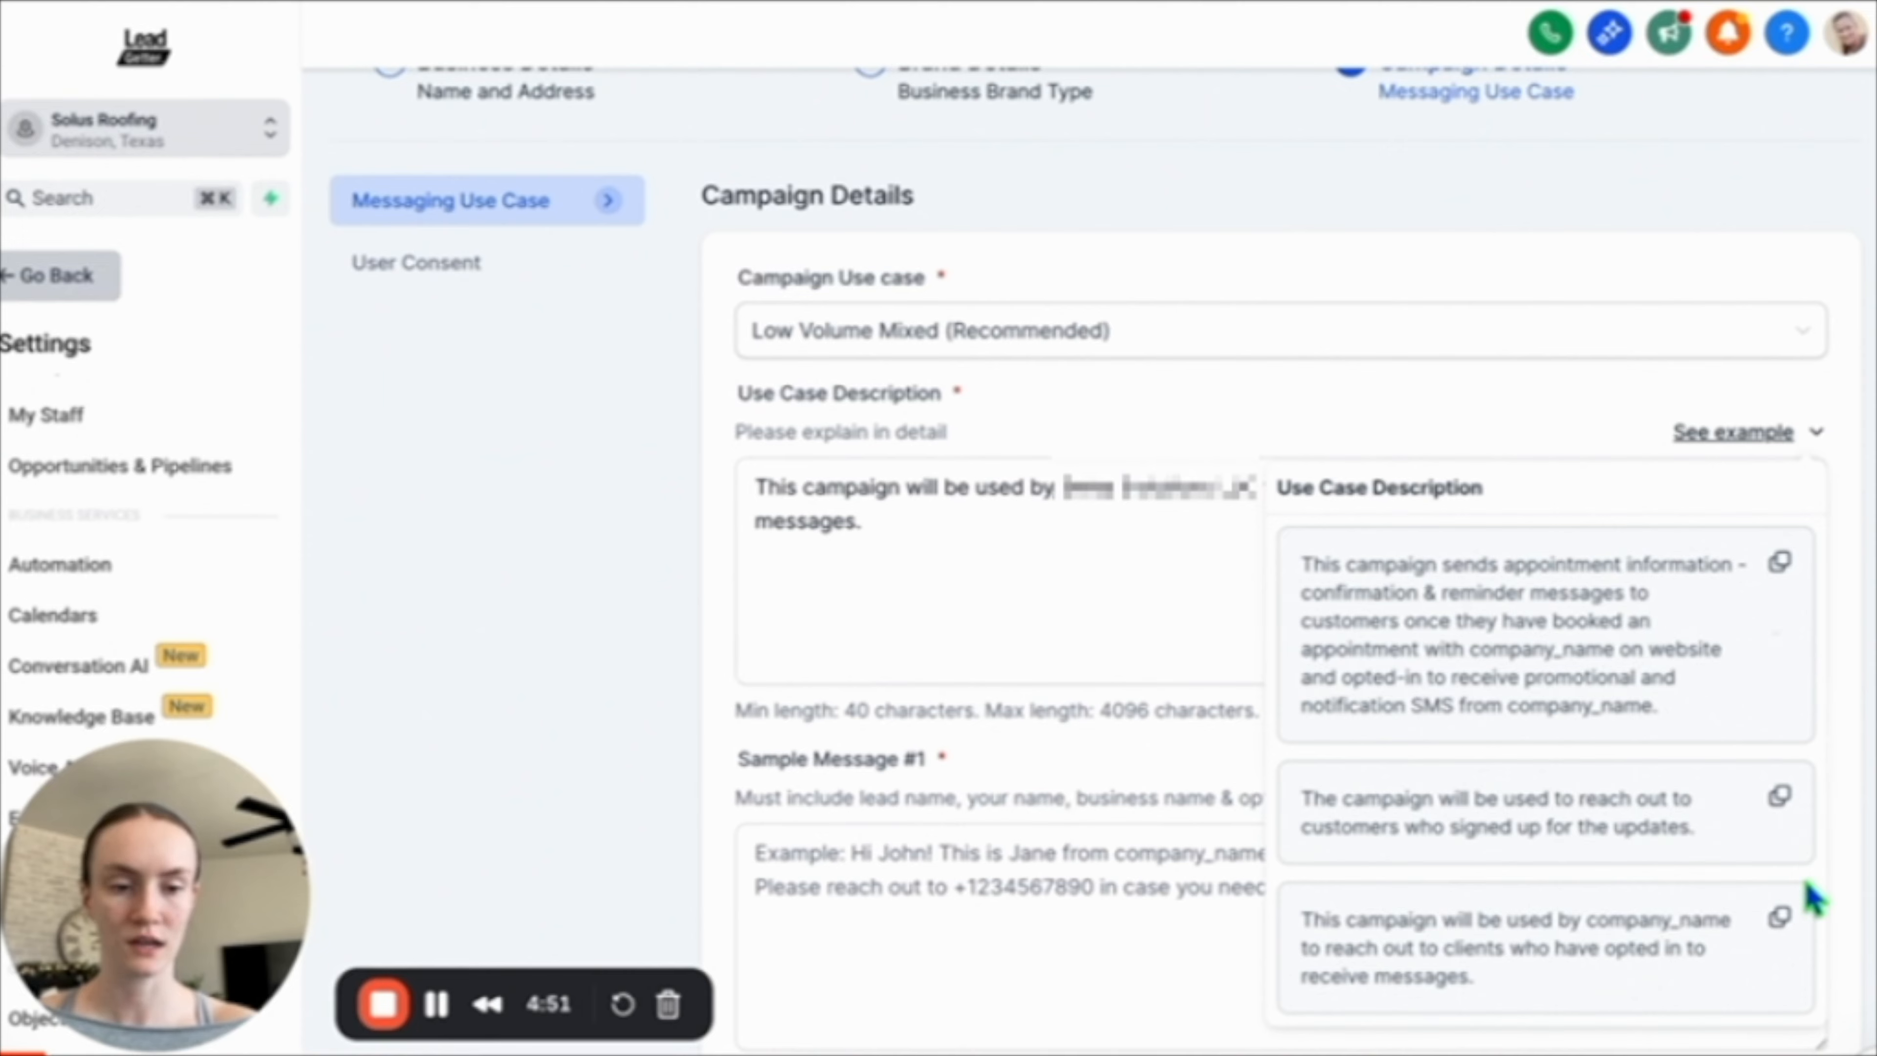
{"action": "left_click", "coordinate": [1159, 606]}
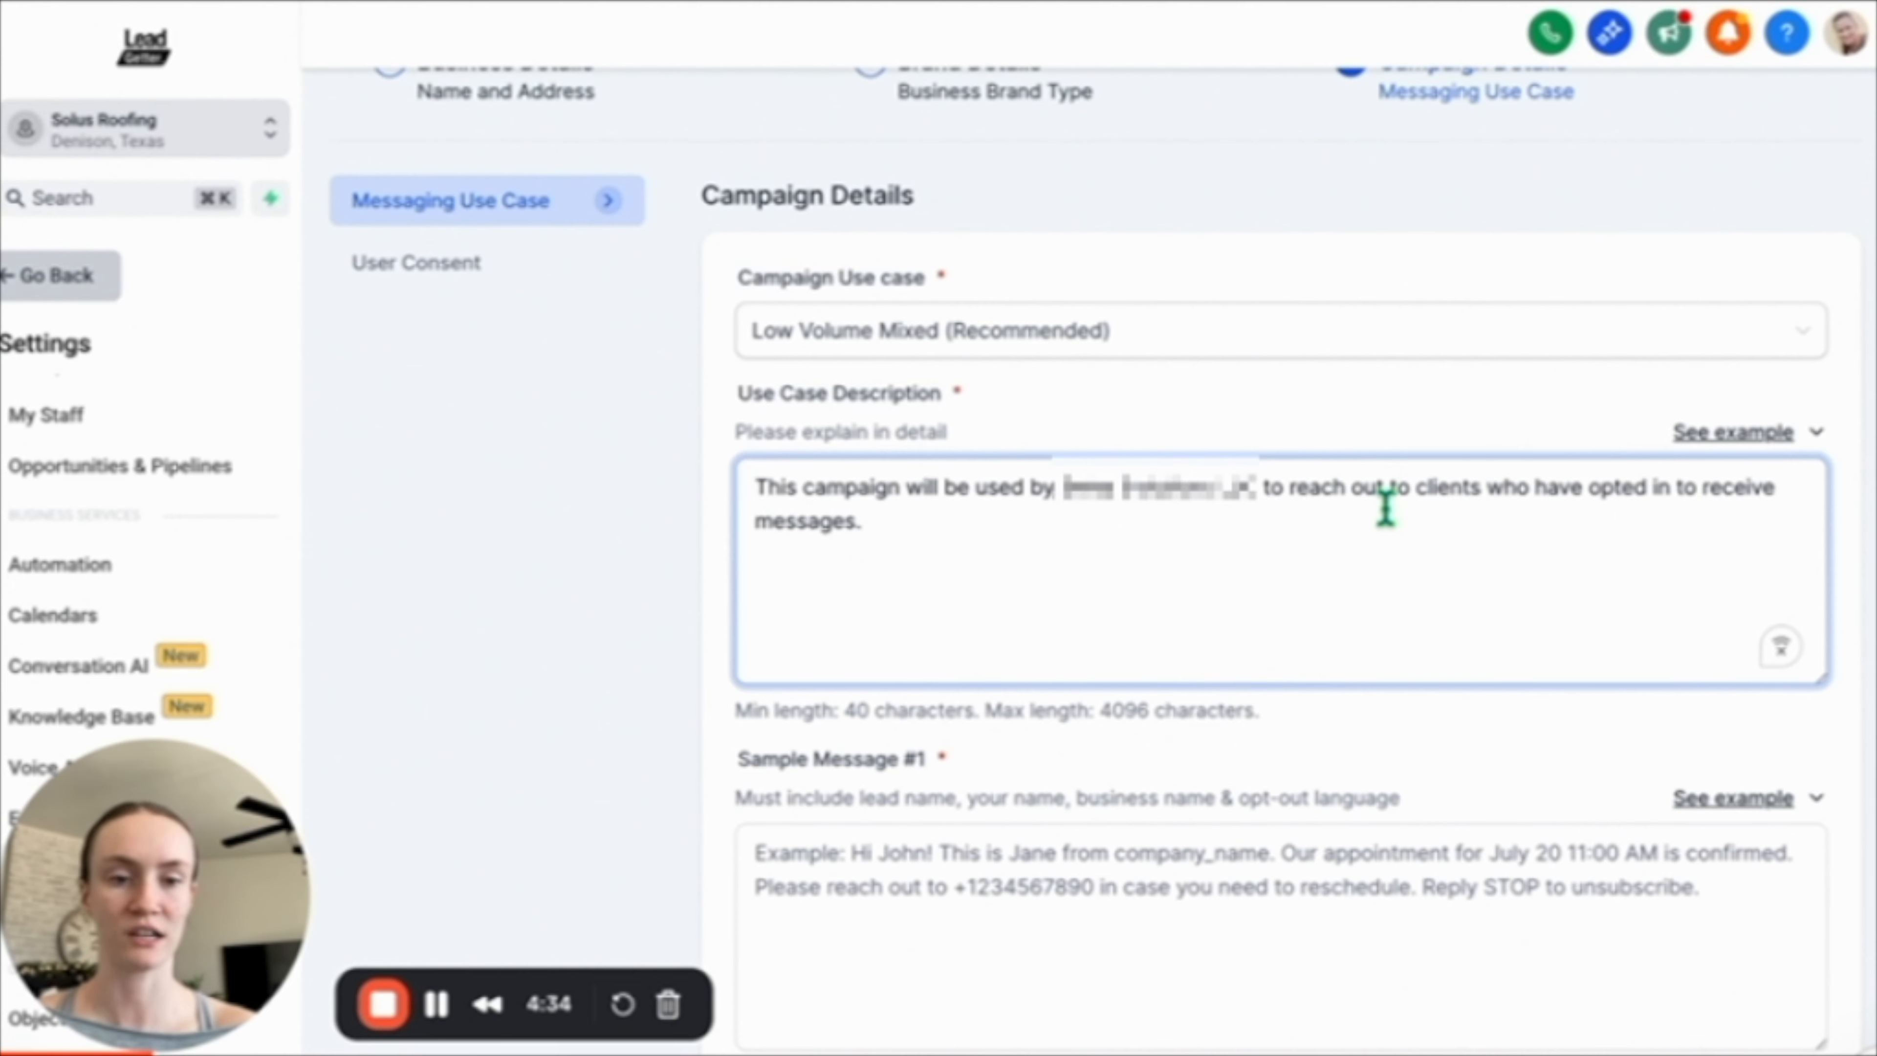
Paste the first appointment-confirmation example into Sample Message #1.
{"action": "scroll", "coordinate": [1383, 508], "scroll_direction": "down", "scroll_amount": 5}
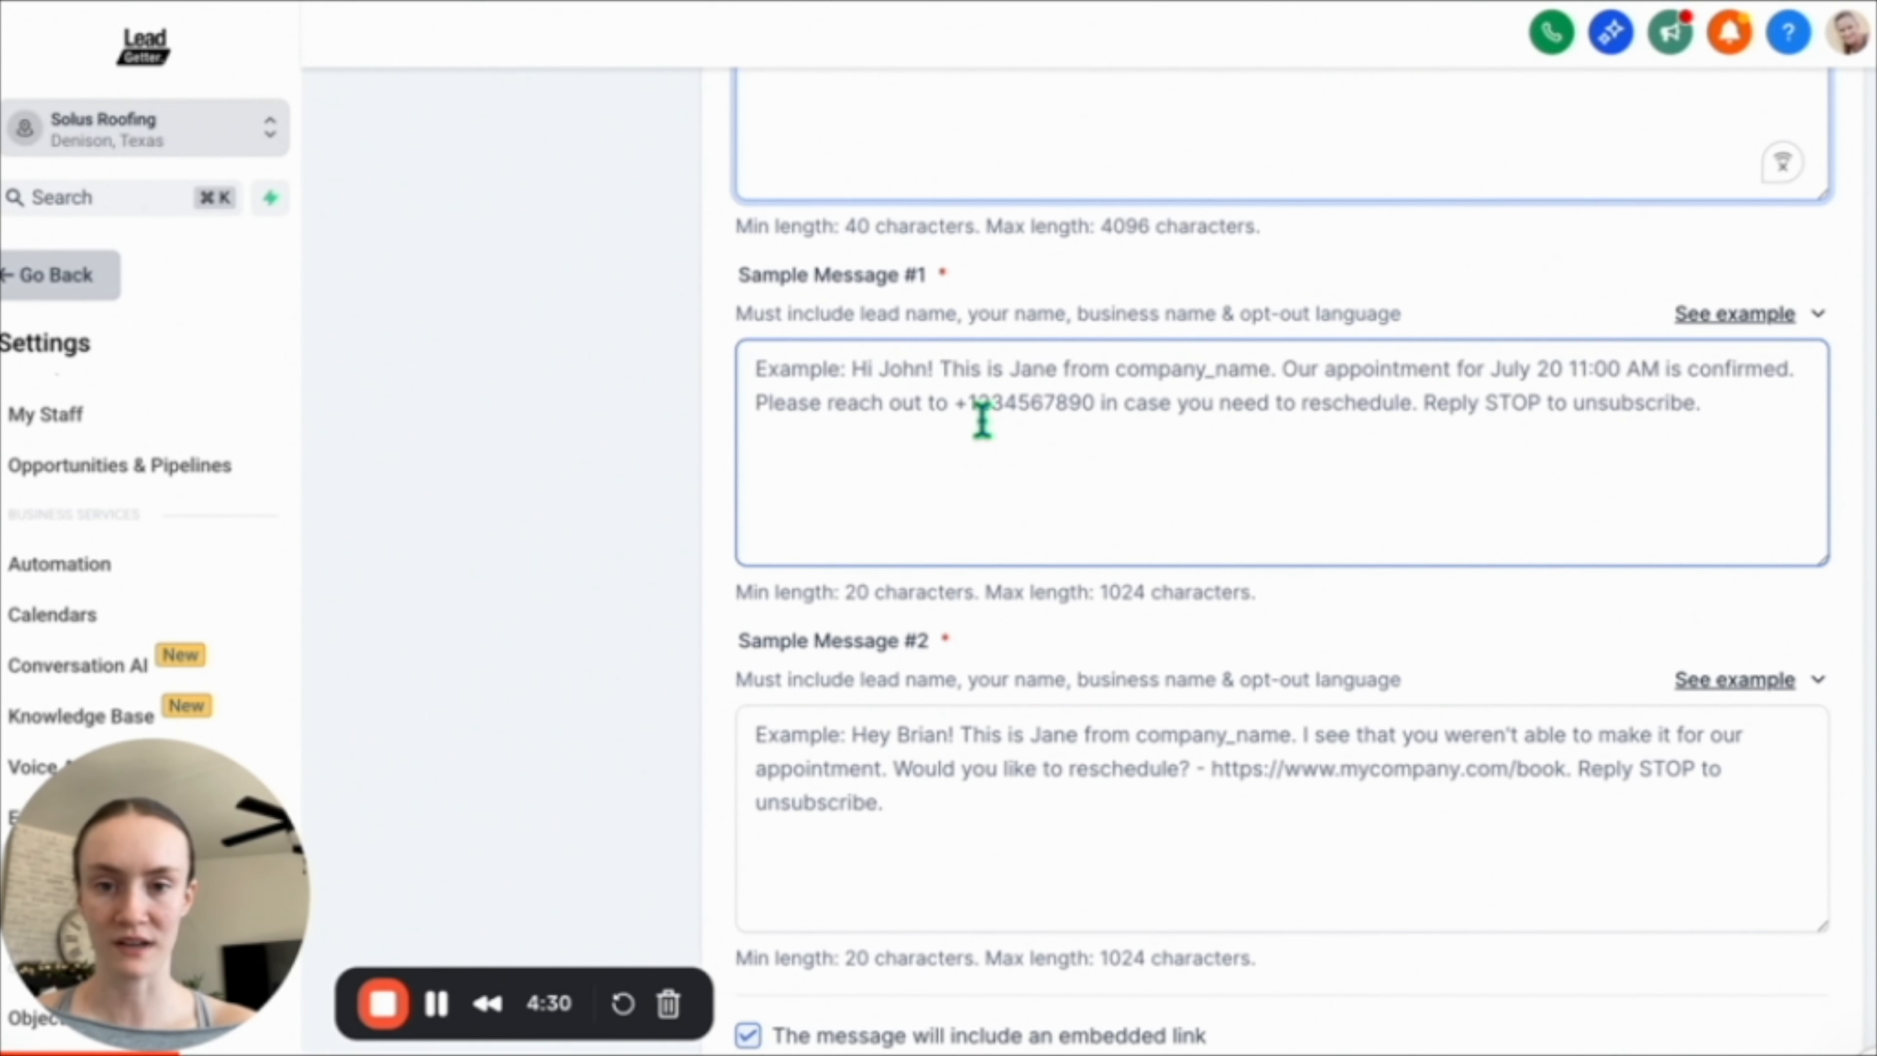
{"action": "left_click_drag", "start_coordinate": [865, 322], "coordinate": [1223, 315]}
{"action": "left_click", "coordinate": [1386, 381]}
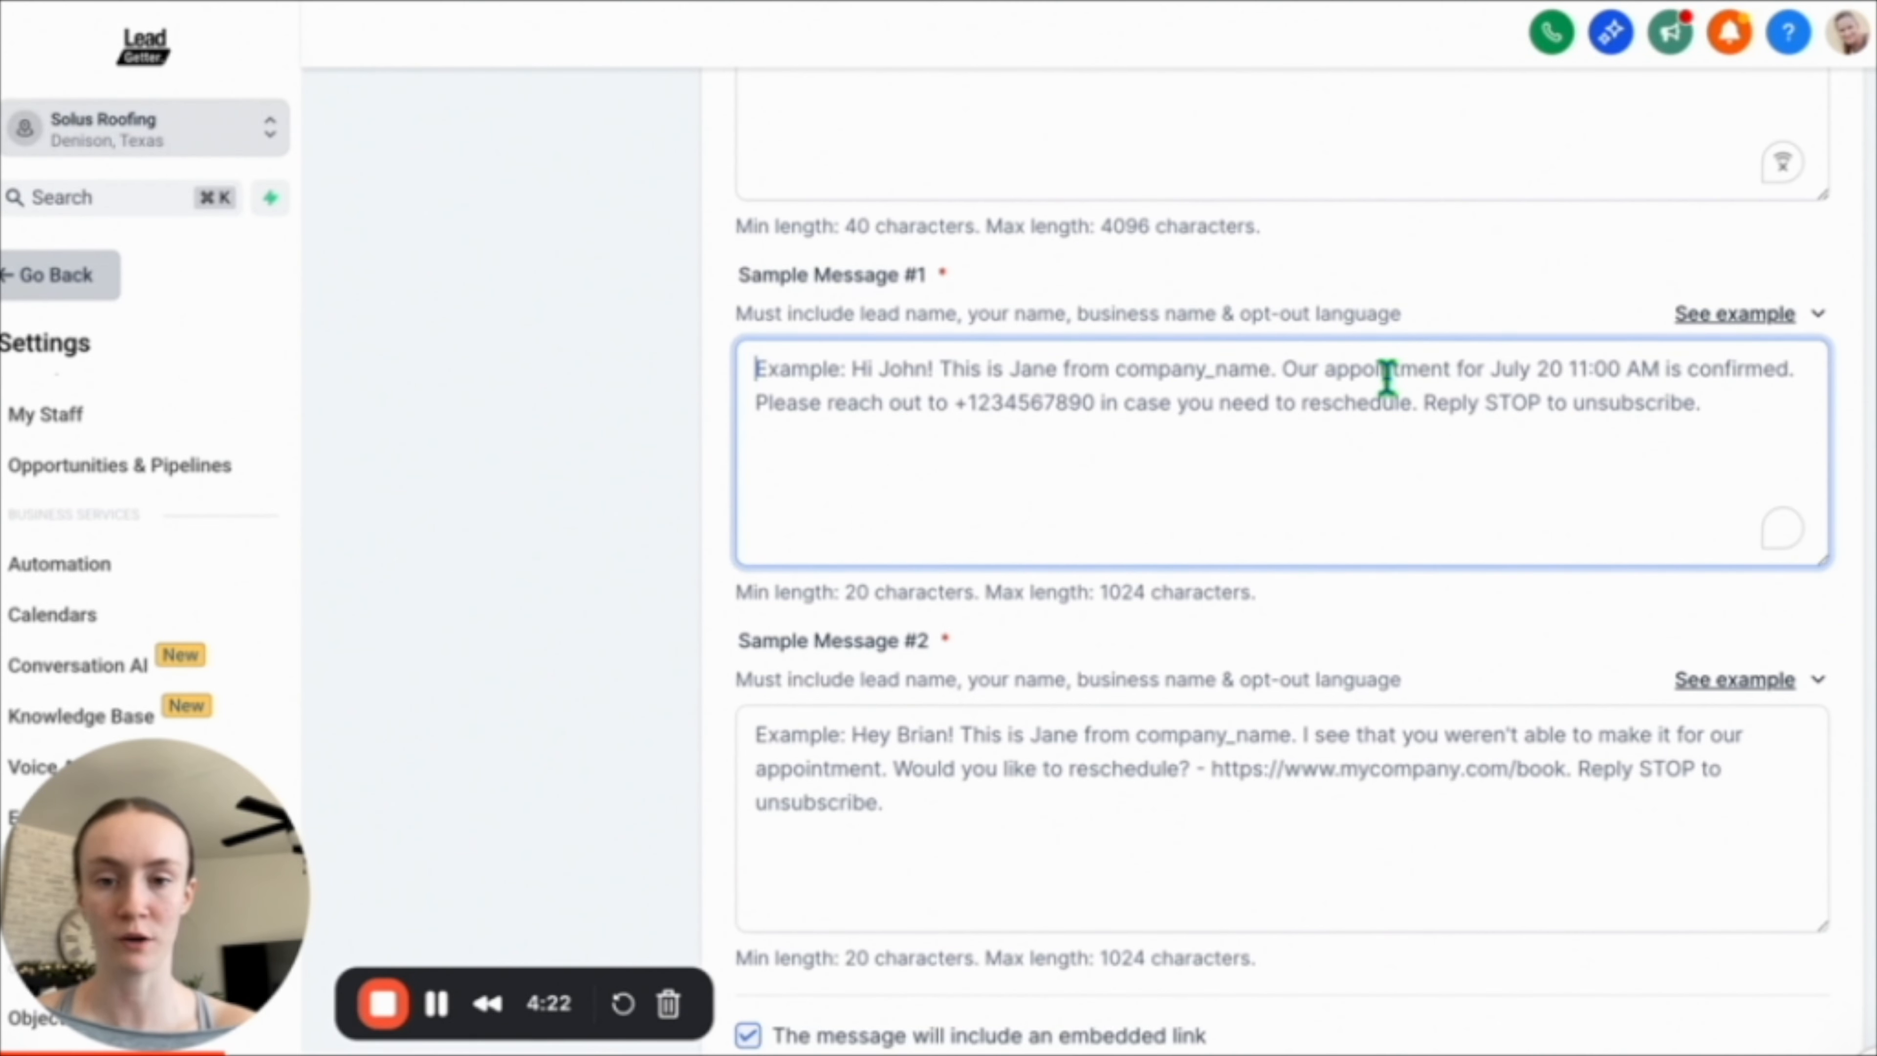
{"action": "left_click", "coordinate": [1731, 325]}
{"action": "left_click", "coordinate": [1781, 444]}
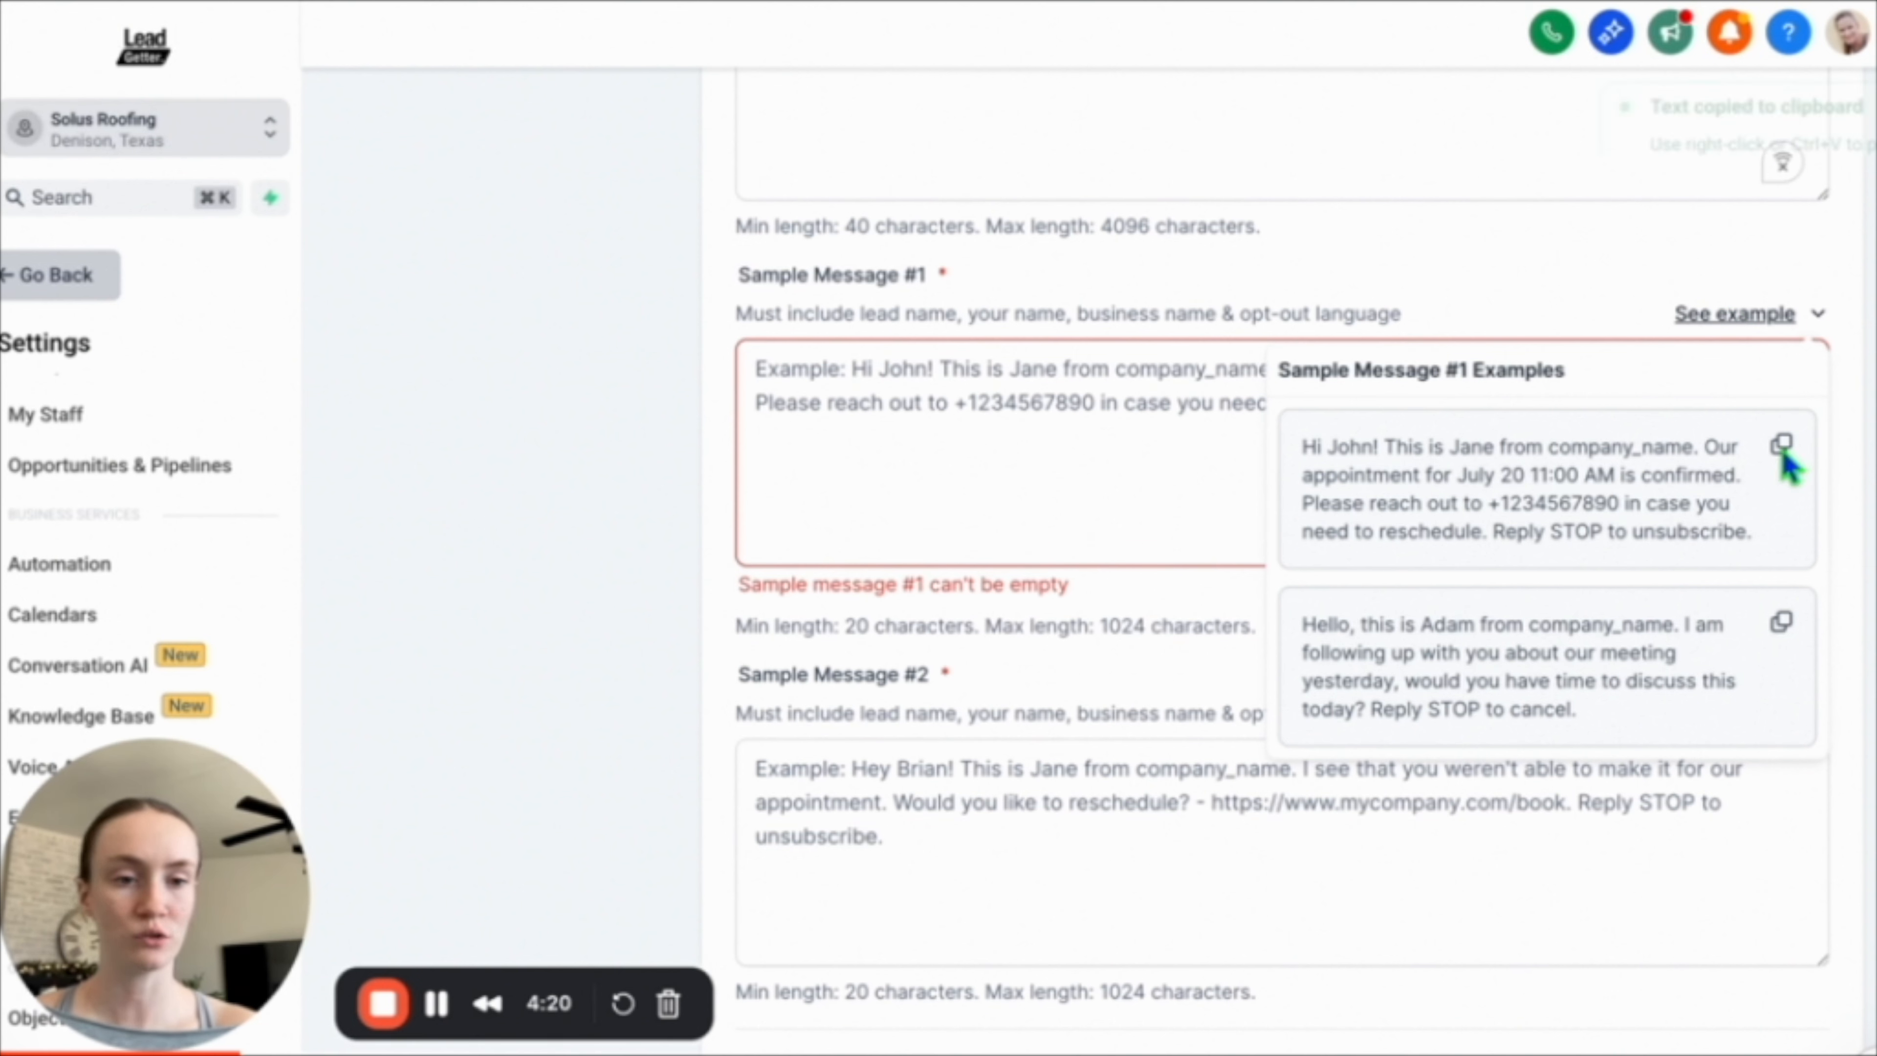
{"action": "left_click", "coordinate": [1018, 403]}
{"action": "key", "text": "ctrl+v"}
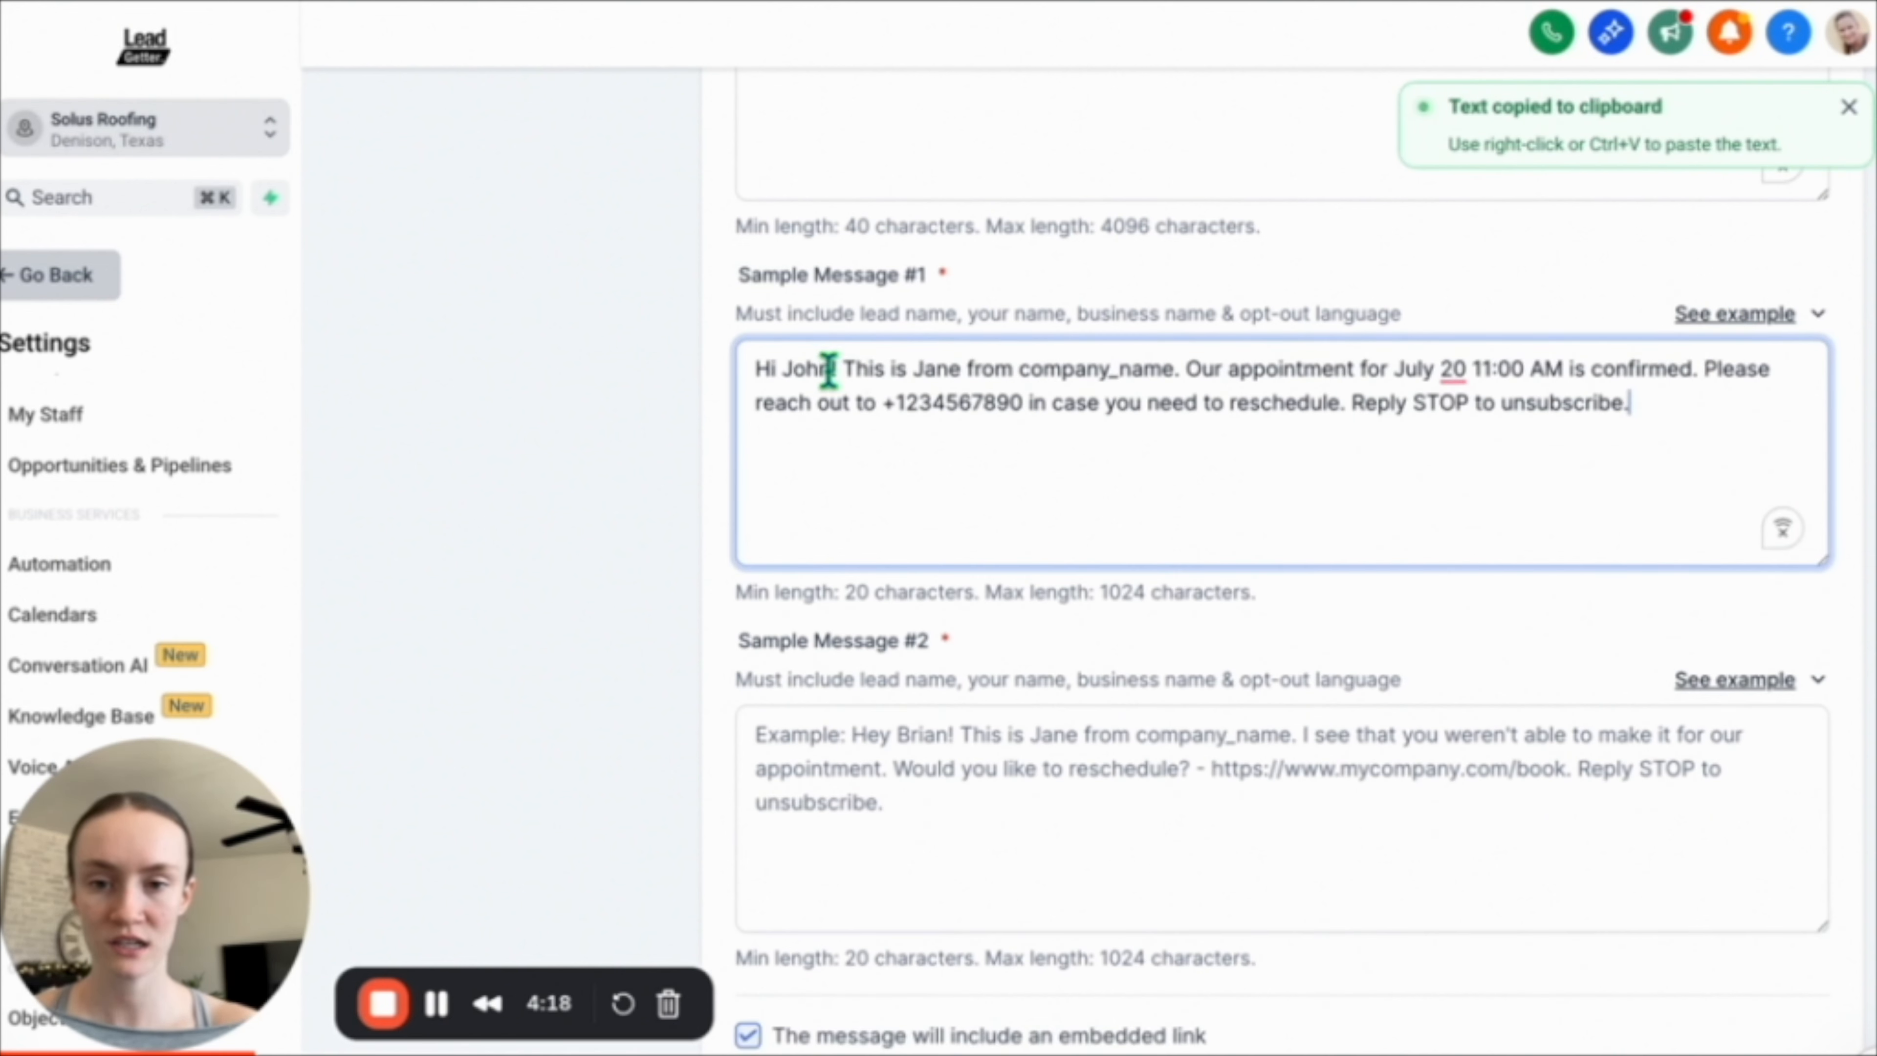
Replace the sample lead's name and the sender's name in Sample Message #1 with real names.
{"action": "left_click", "coordinate": [829, 369]}
{"action": "key", "text": "BackSpace"}
{"action": "key", "text": "BackSpace"}
{"action": "key", "text": "BackSpace"}
{"action": "key", "text": "BackSpace"}
{"action": "type", "text": "Ava"}
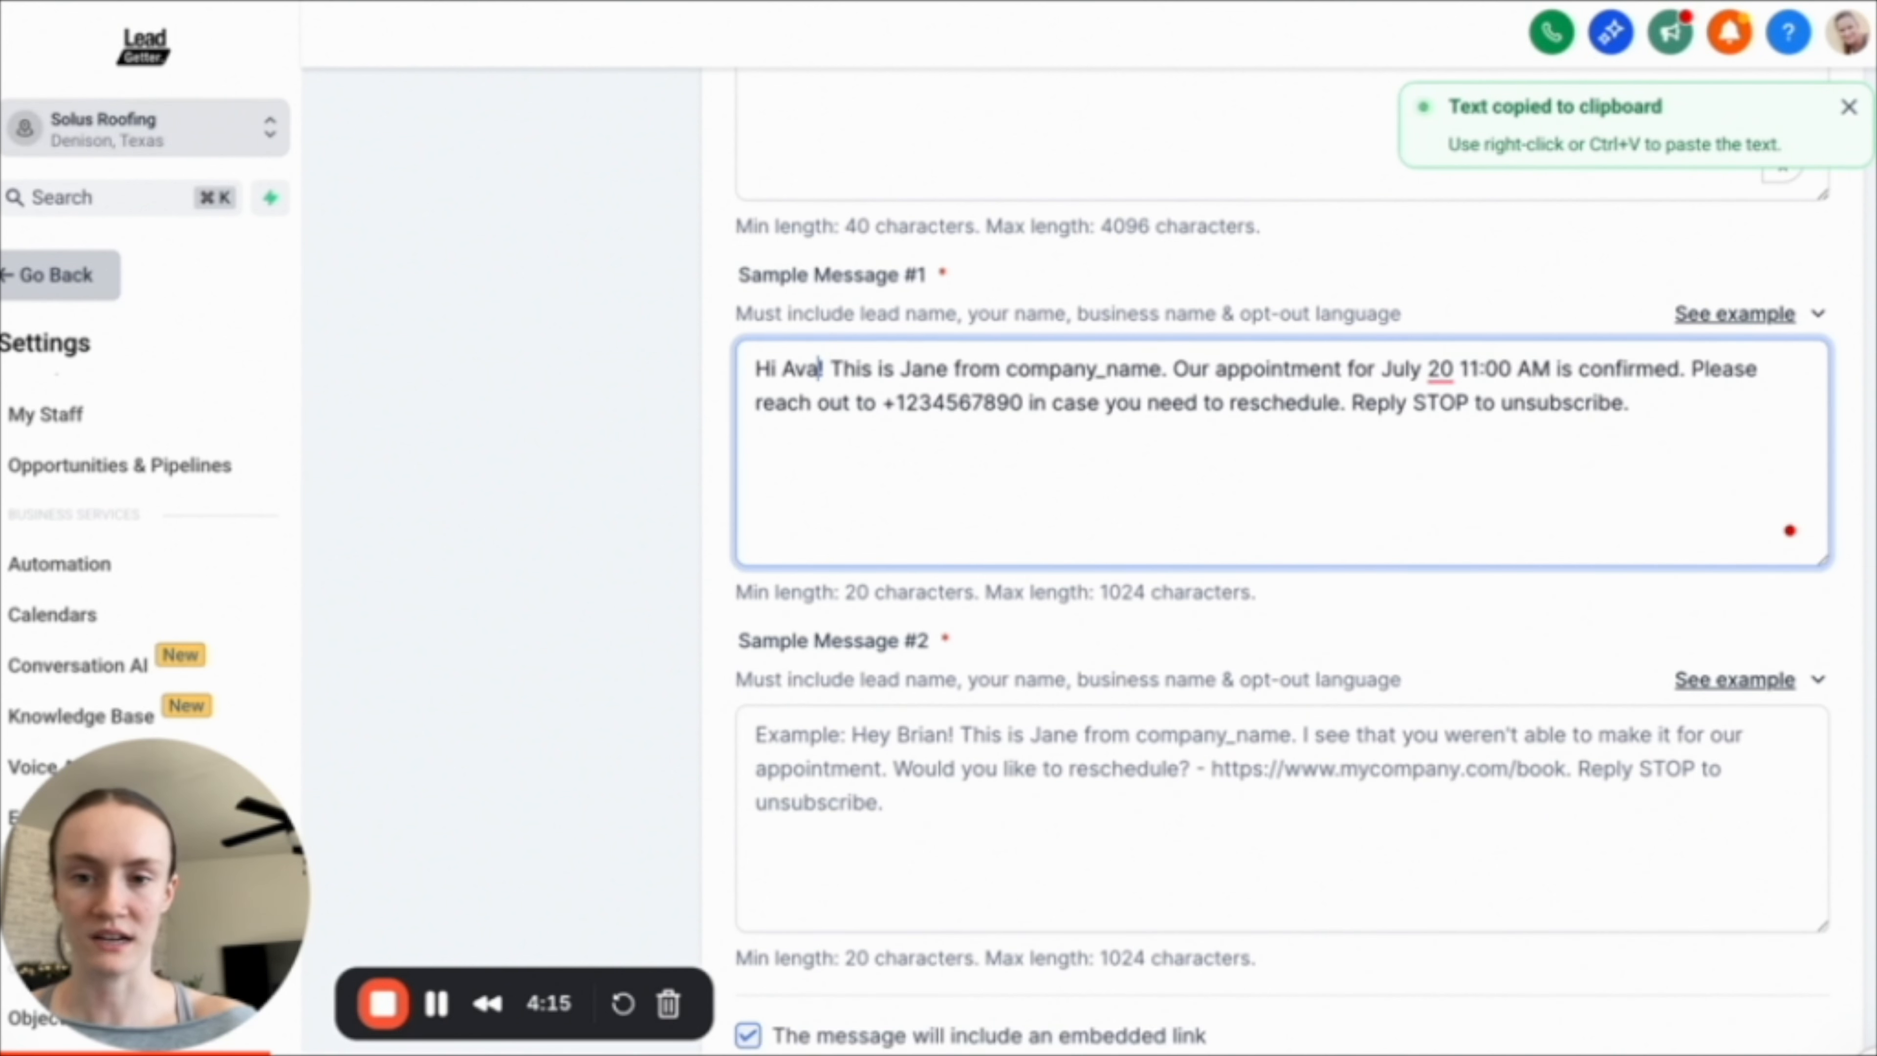
{"action": "left_click", "coordinate": [947, 370]}
{"action": "key", "text": "BackSpace"}
{"action": "key", "text": "BackSpace"}
{"action": "key", "text": "BackSpace"}
{"action": "key", "text": "BackSpace"}
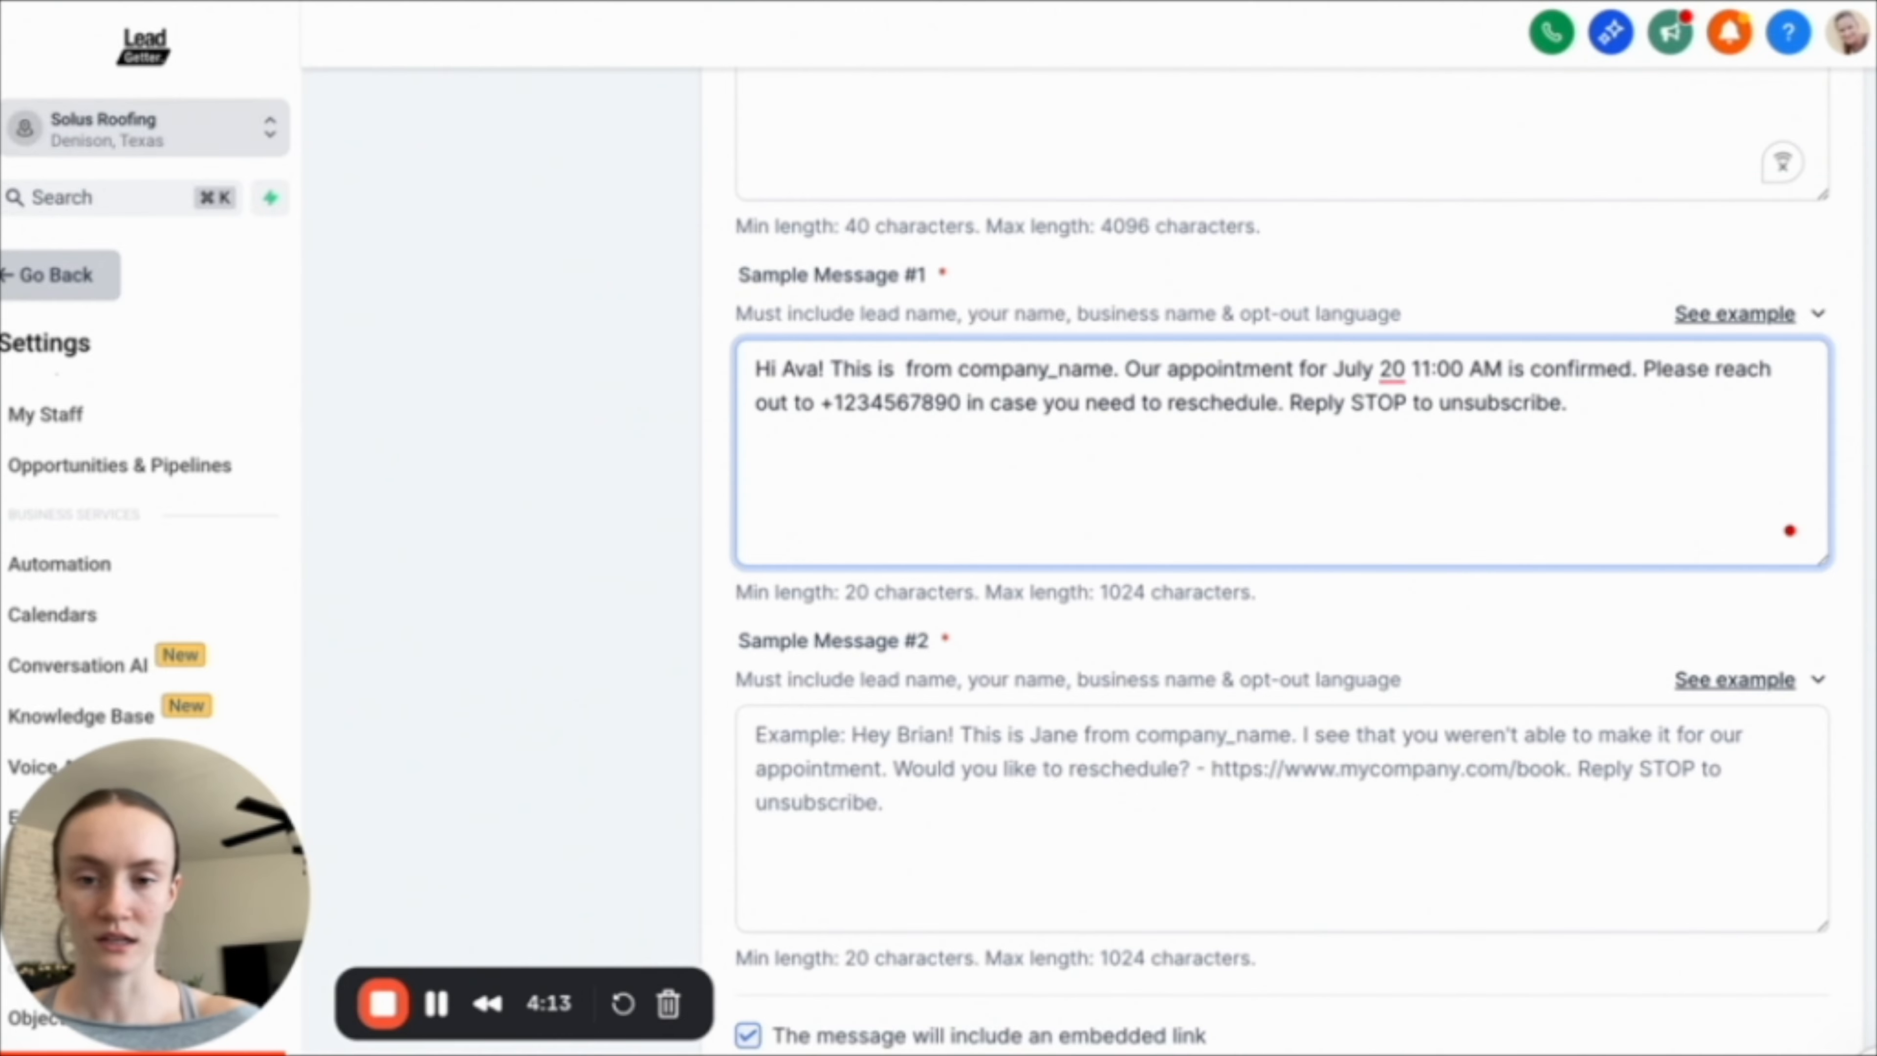
{"action": "type", "text": "Dustin"}
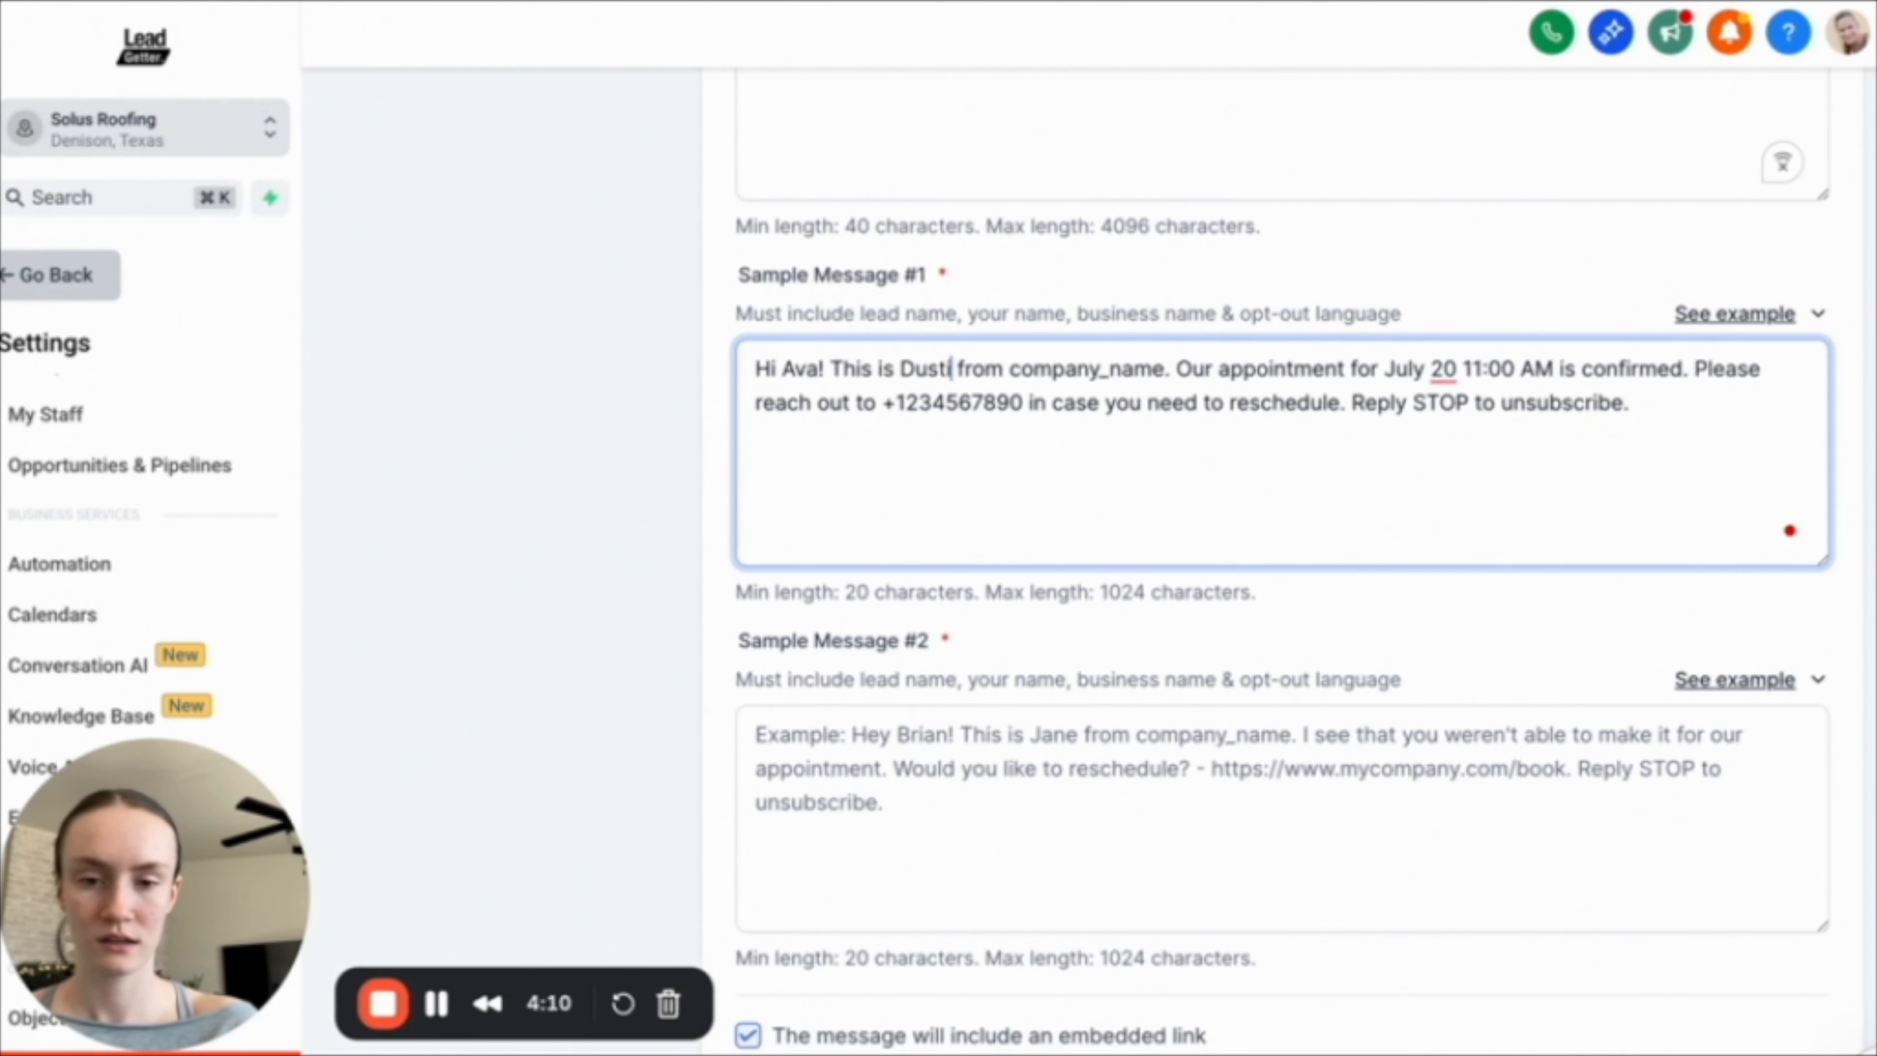
Replace company_name with Solus Roofing and the placeholder number with the business phone number in Sample Message #1.
{"action": "left_click_drag", "start_coordinate": [1181, 369], "coordinate": [1021, 369]}
{"action": "key", "text": "BackSpace"}
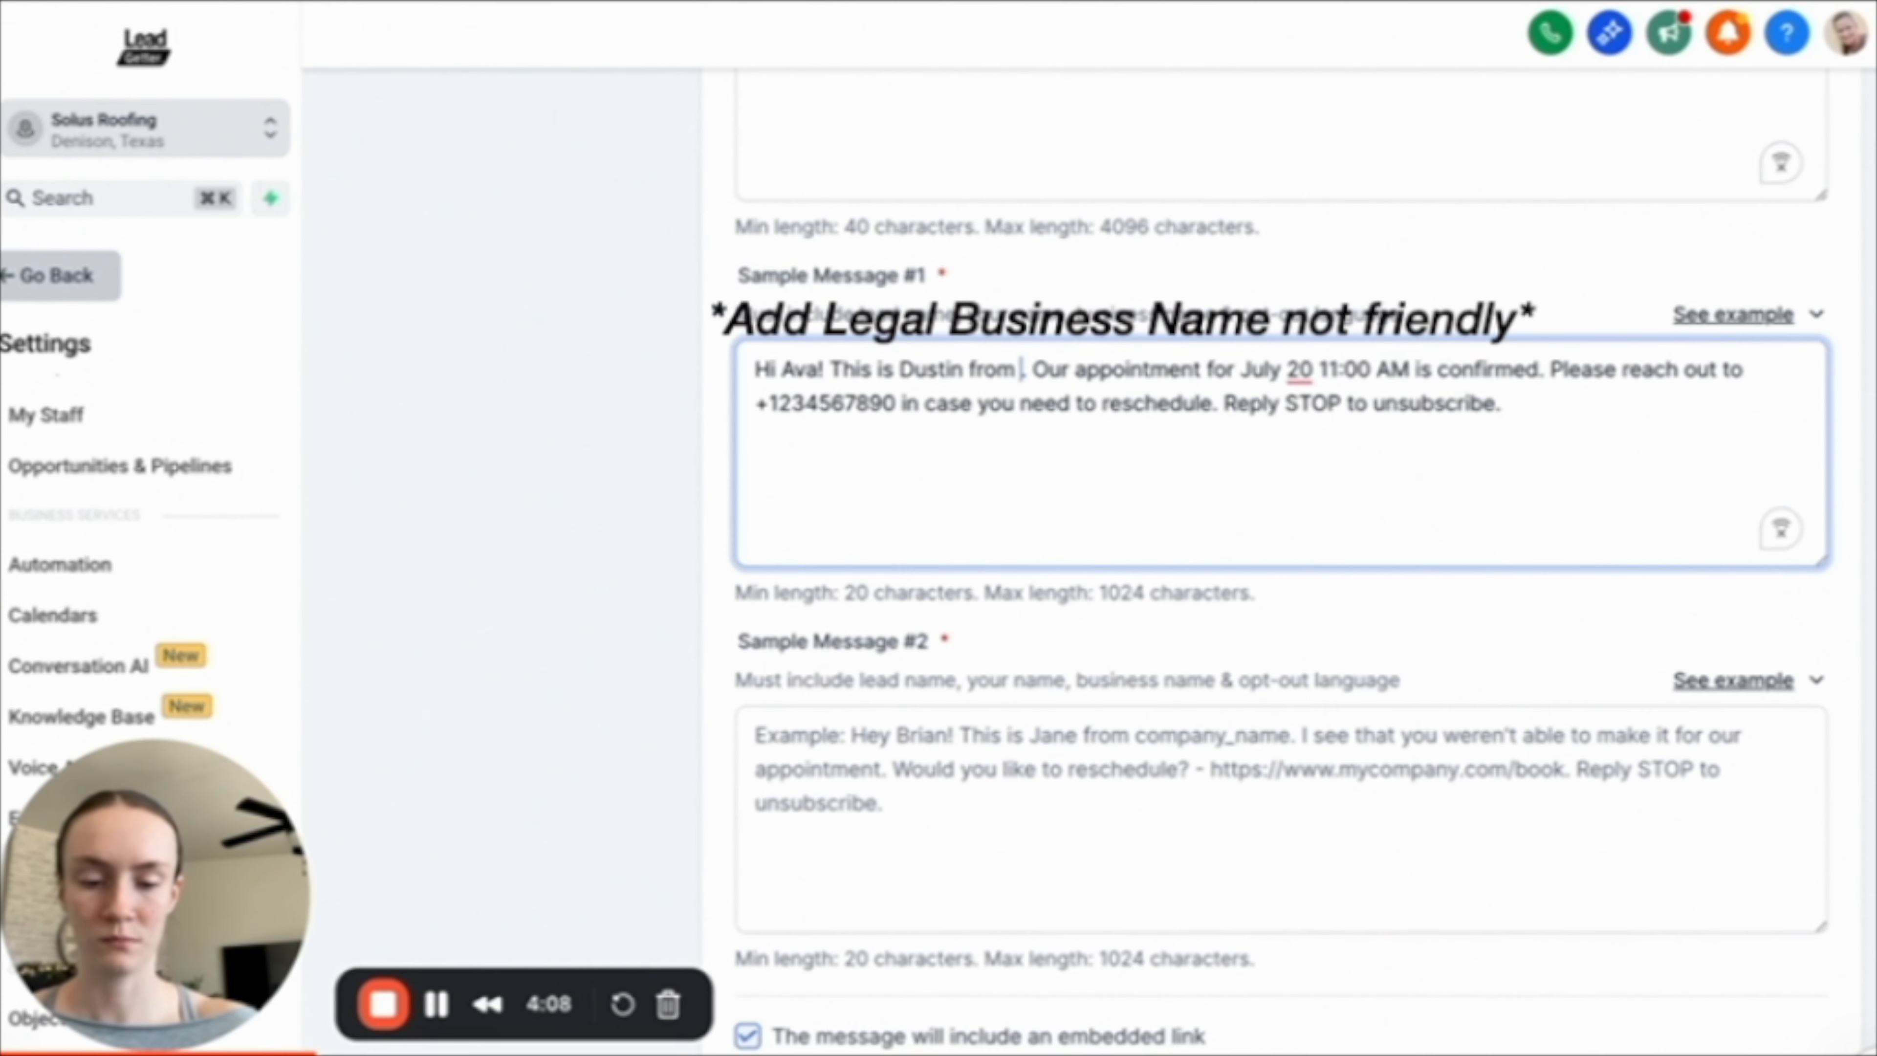
{"action": "type", "text": "Solu"}
{"action": "type", "text": "s Roofing"}
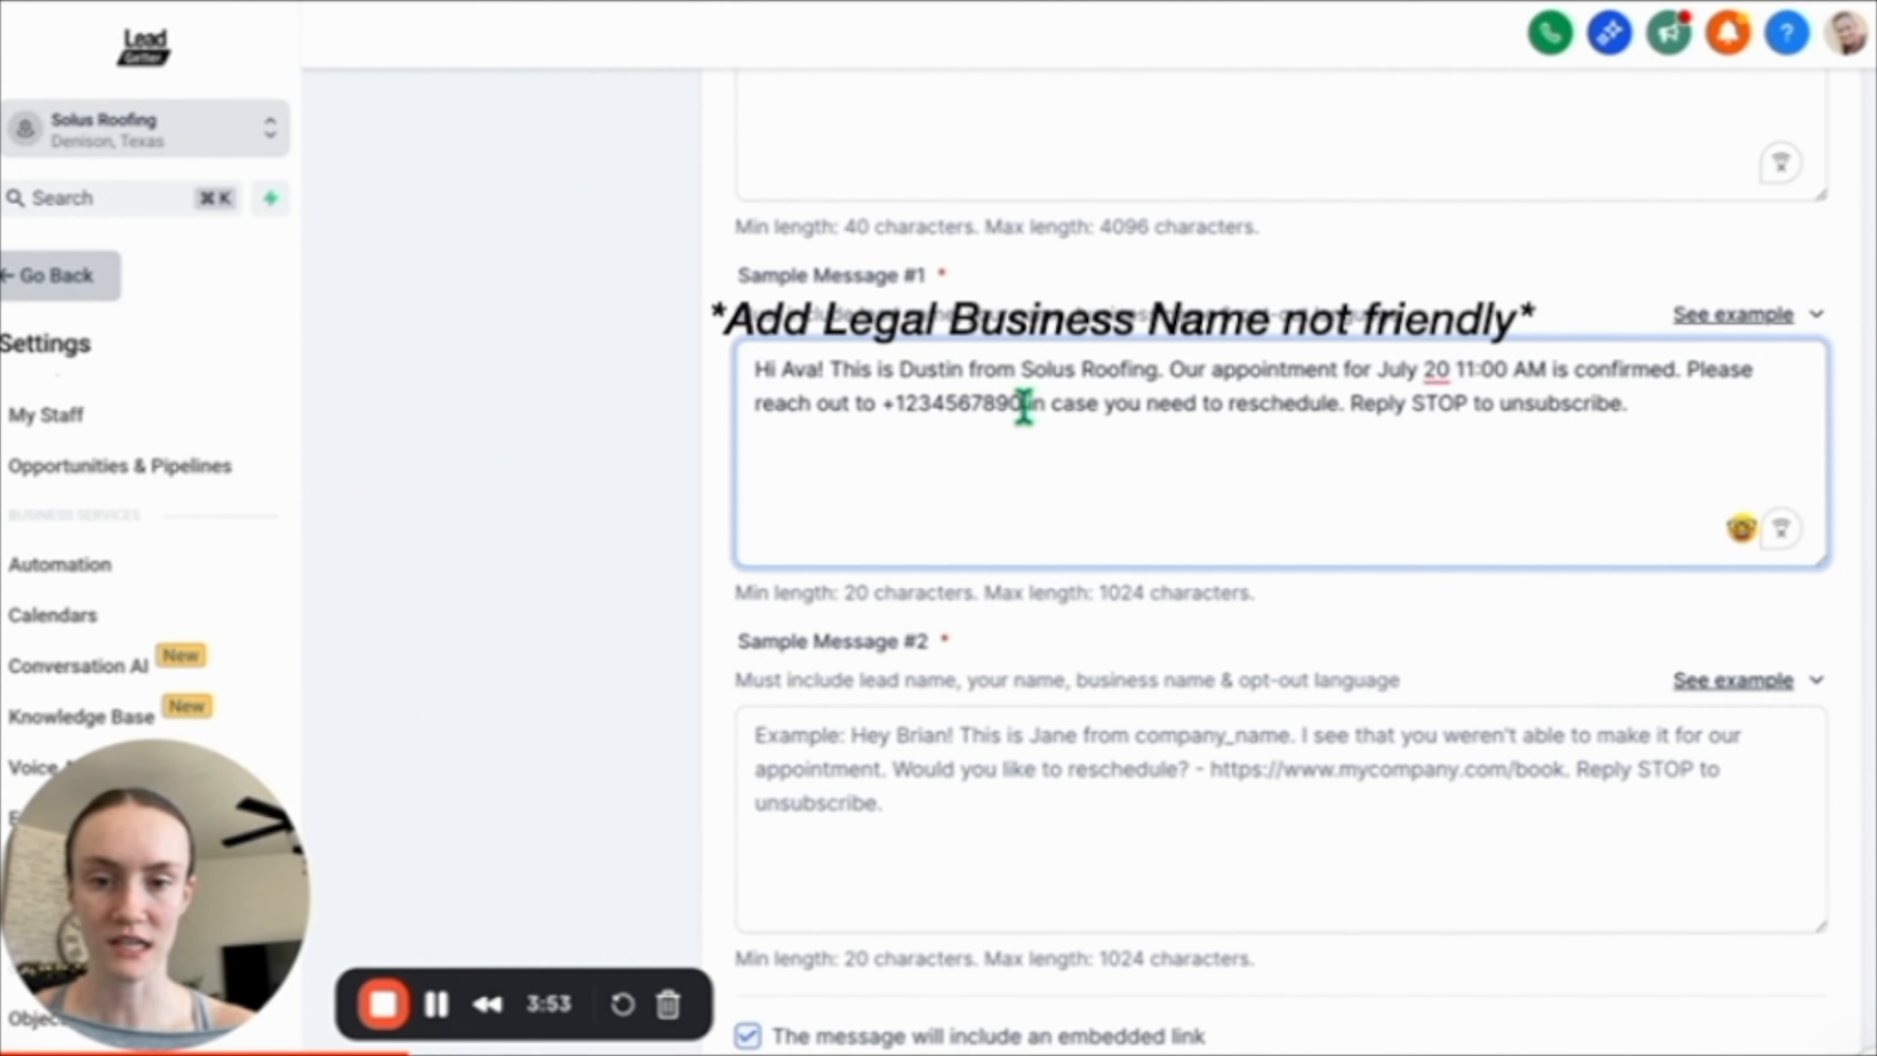
{"action": "left_click_drag", "start_coordinate": [1022, 406], "coordinate": [881, 405]}
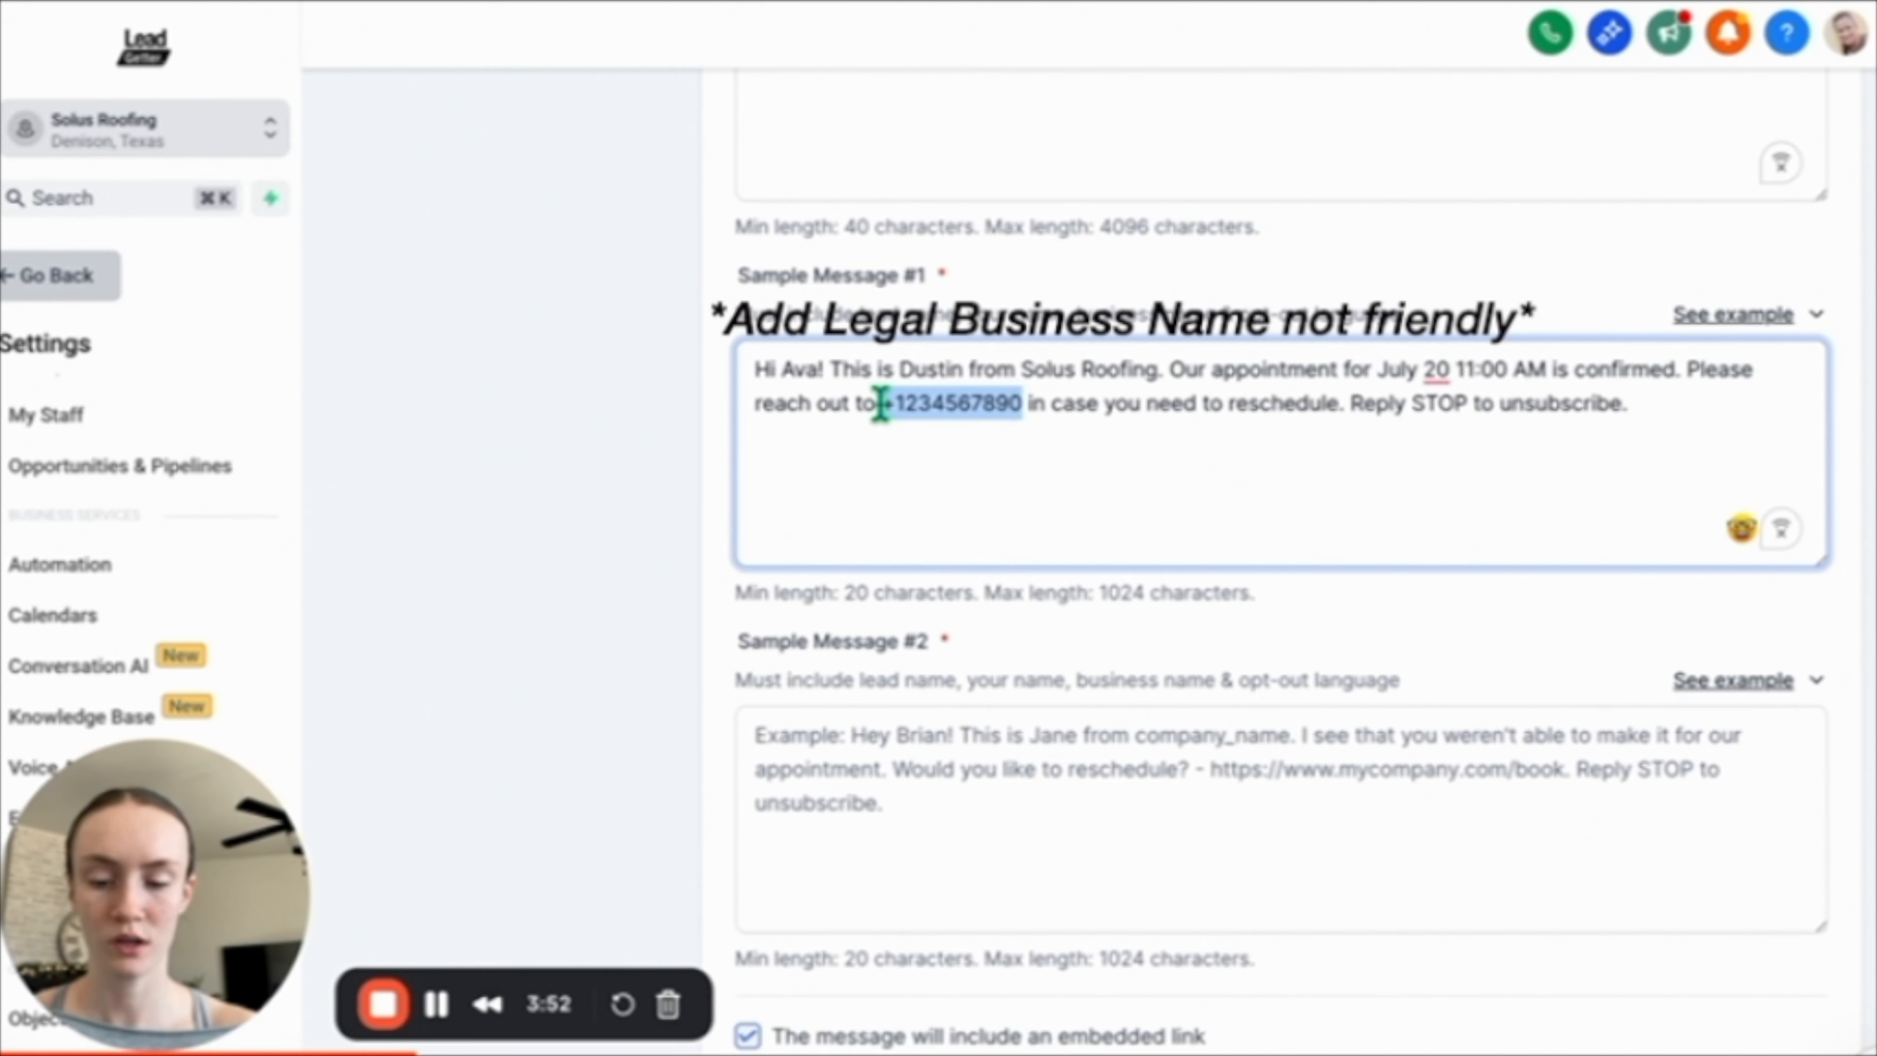
{"action": "key", "text": "BackSpace"}
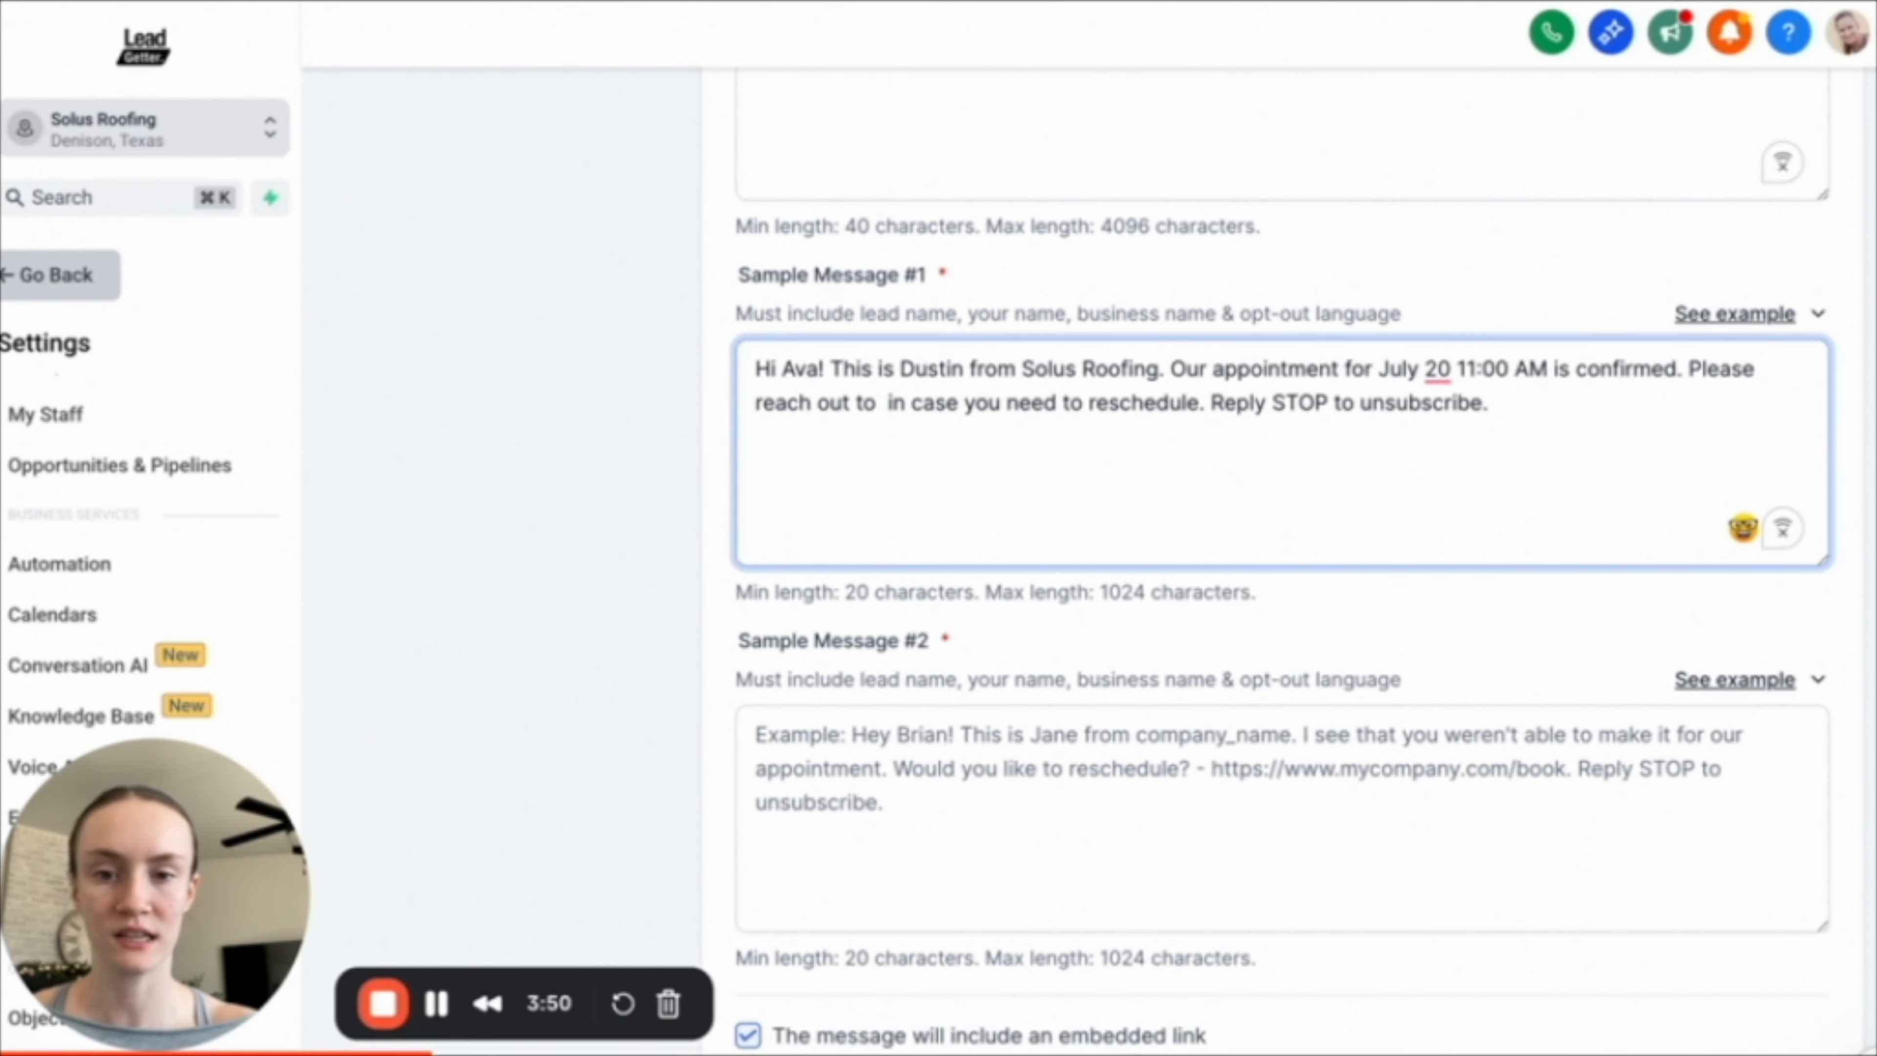
{"action": "key", "text": "super+v"}
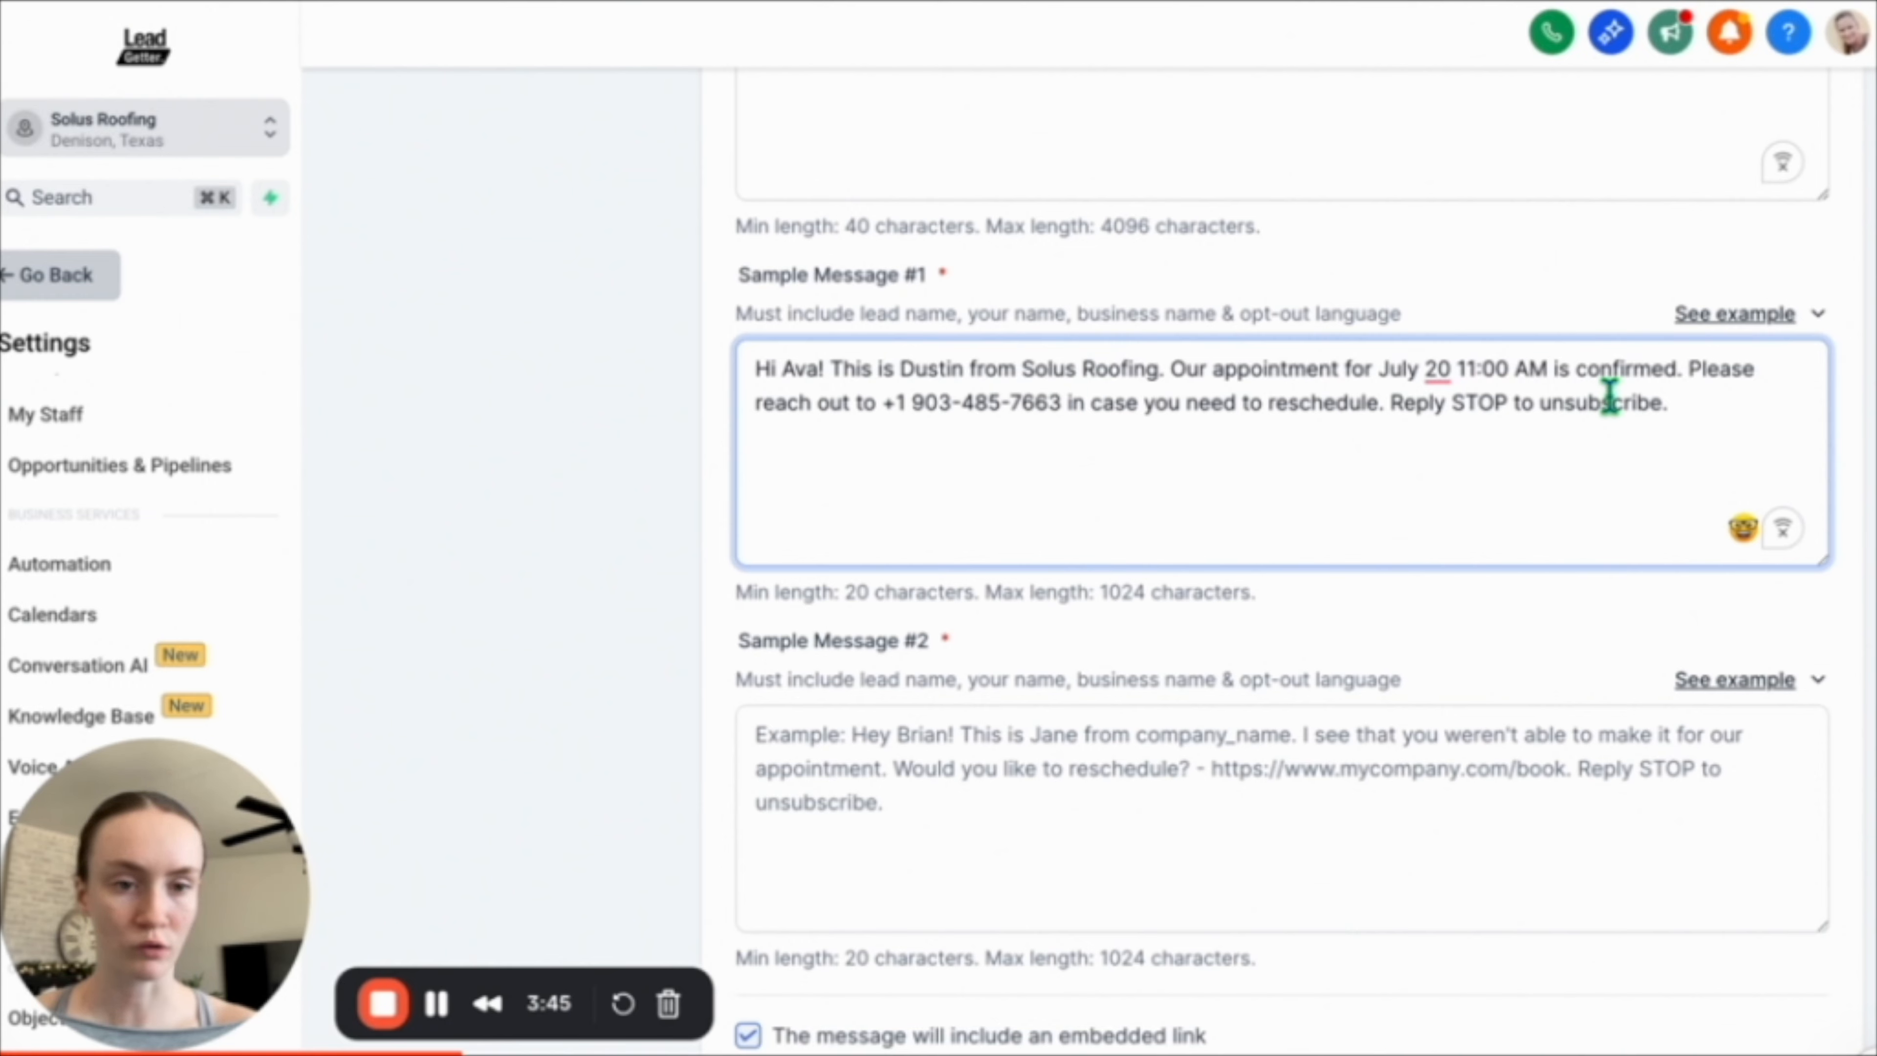
{"action": "left_click", "coordinate": [1704, 405]}
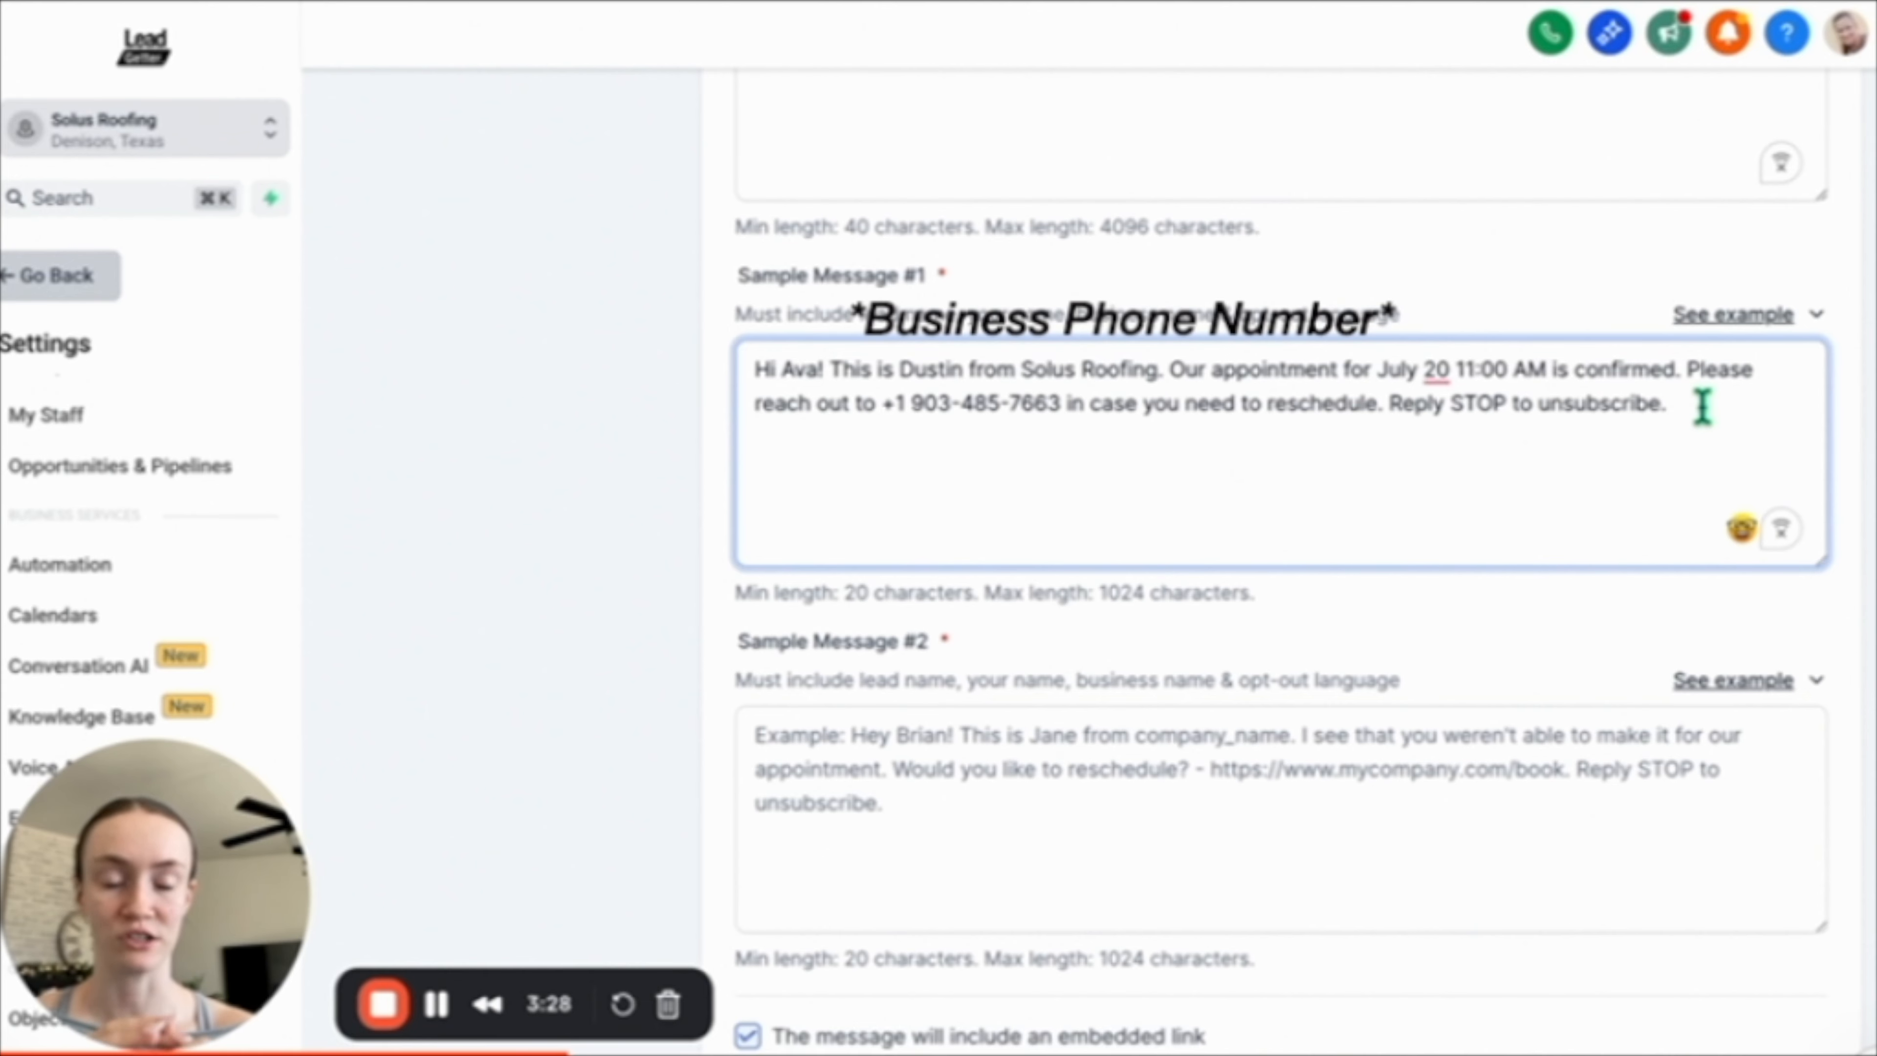
Paste the Dr. Lea appointment-confirmation example into Sample Message #2.
{"action": "scroll", "coordinate": [1601, 529], "scroll_direction": "down", "scroll_amount": 5}
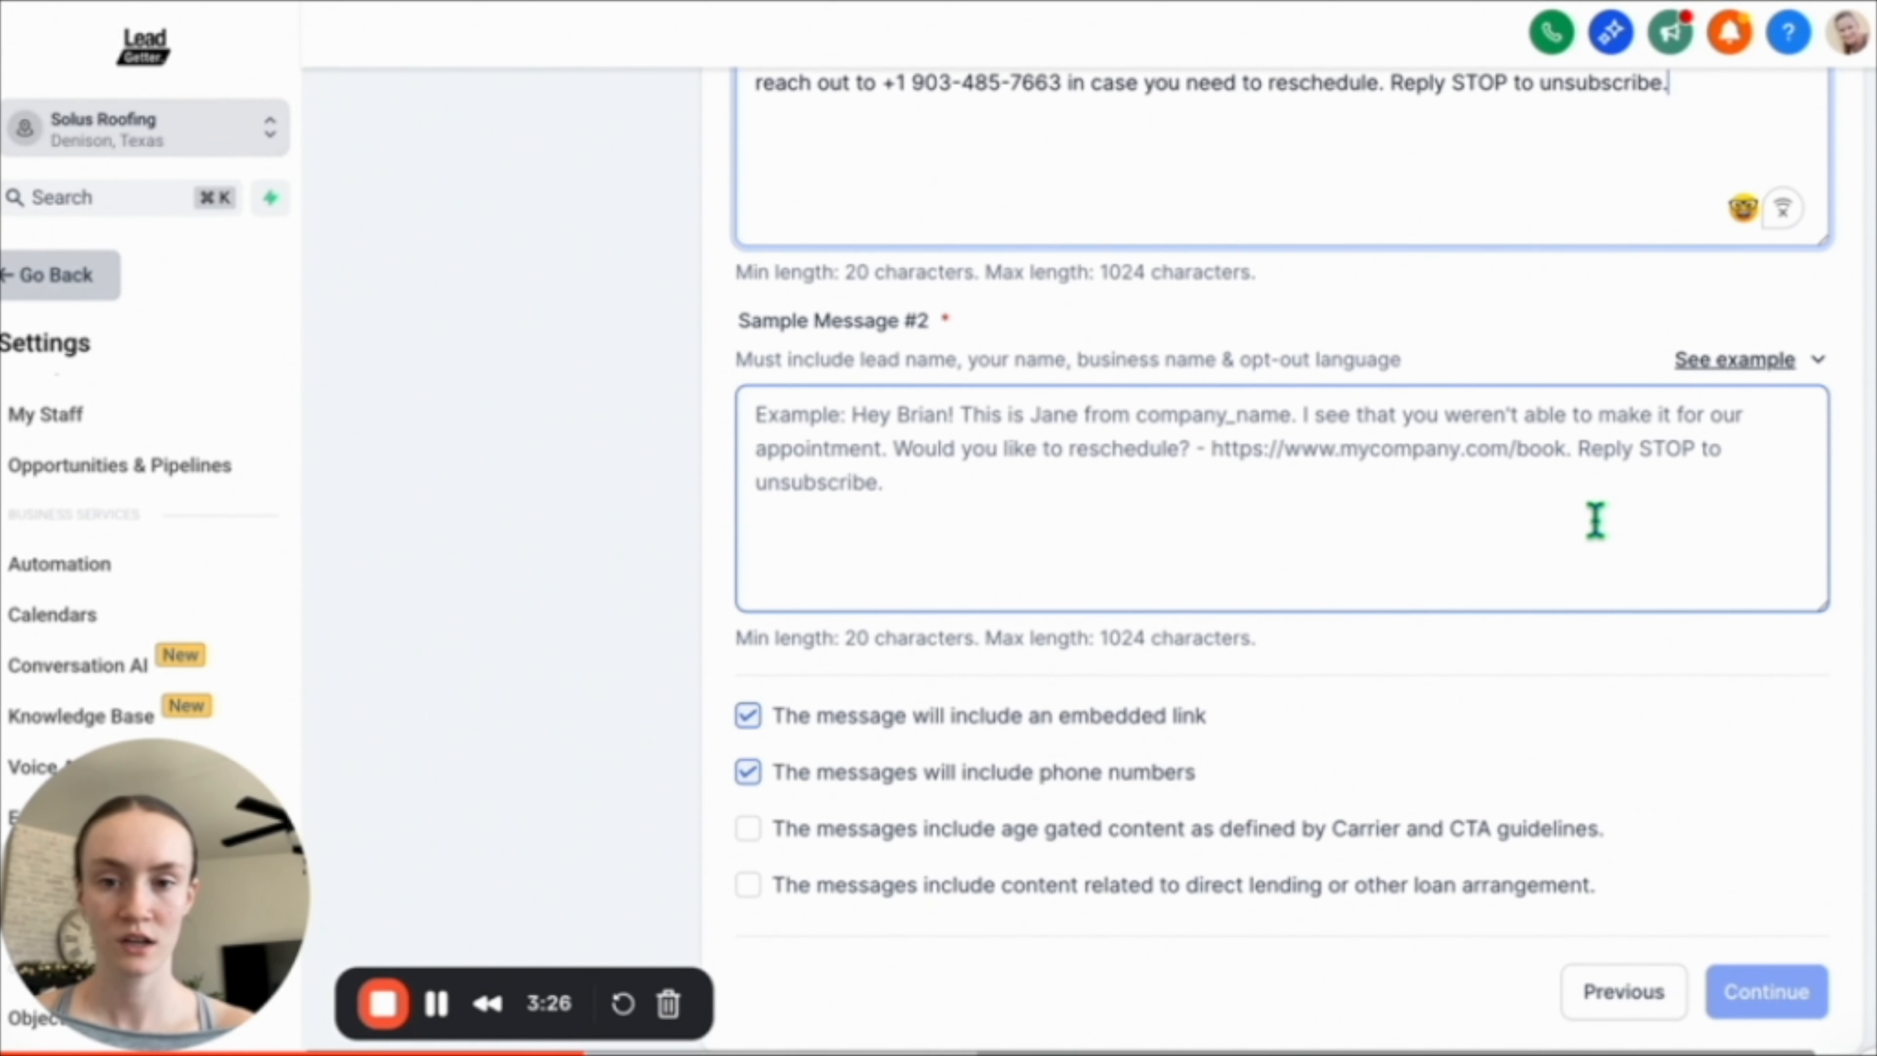
{"action": "scroll", "coordinate": [990, 444], "scroll_direction": "down", "scroll_amount": 1}
{"action": "left_click", "coordinate": [1738, 344]}
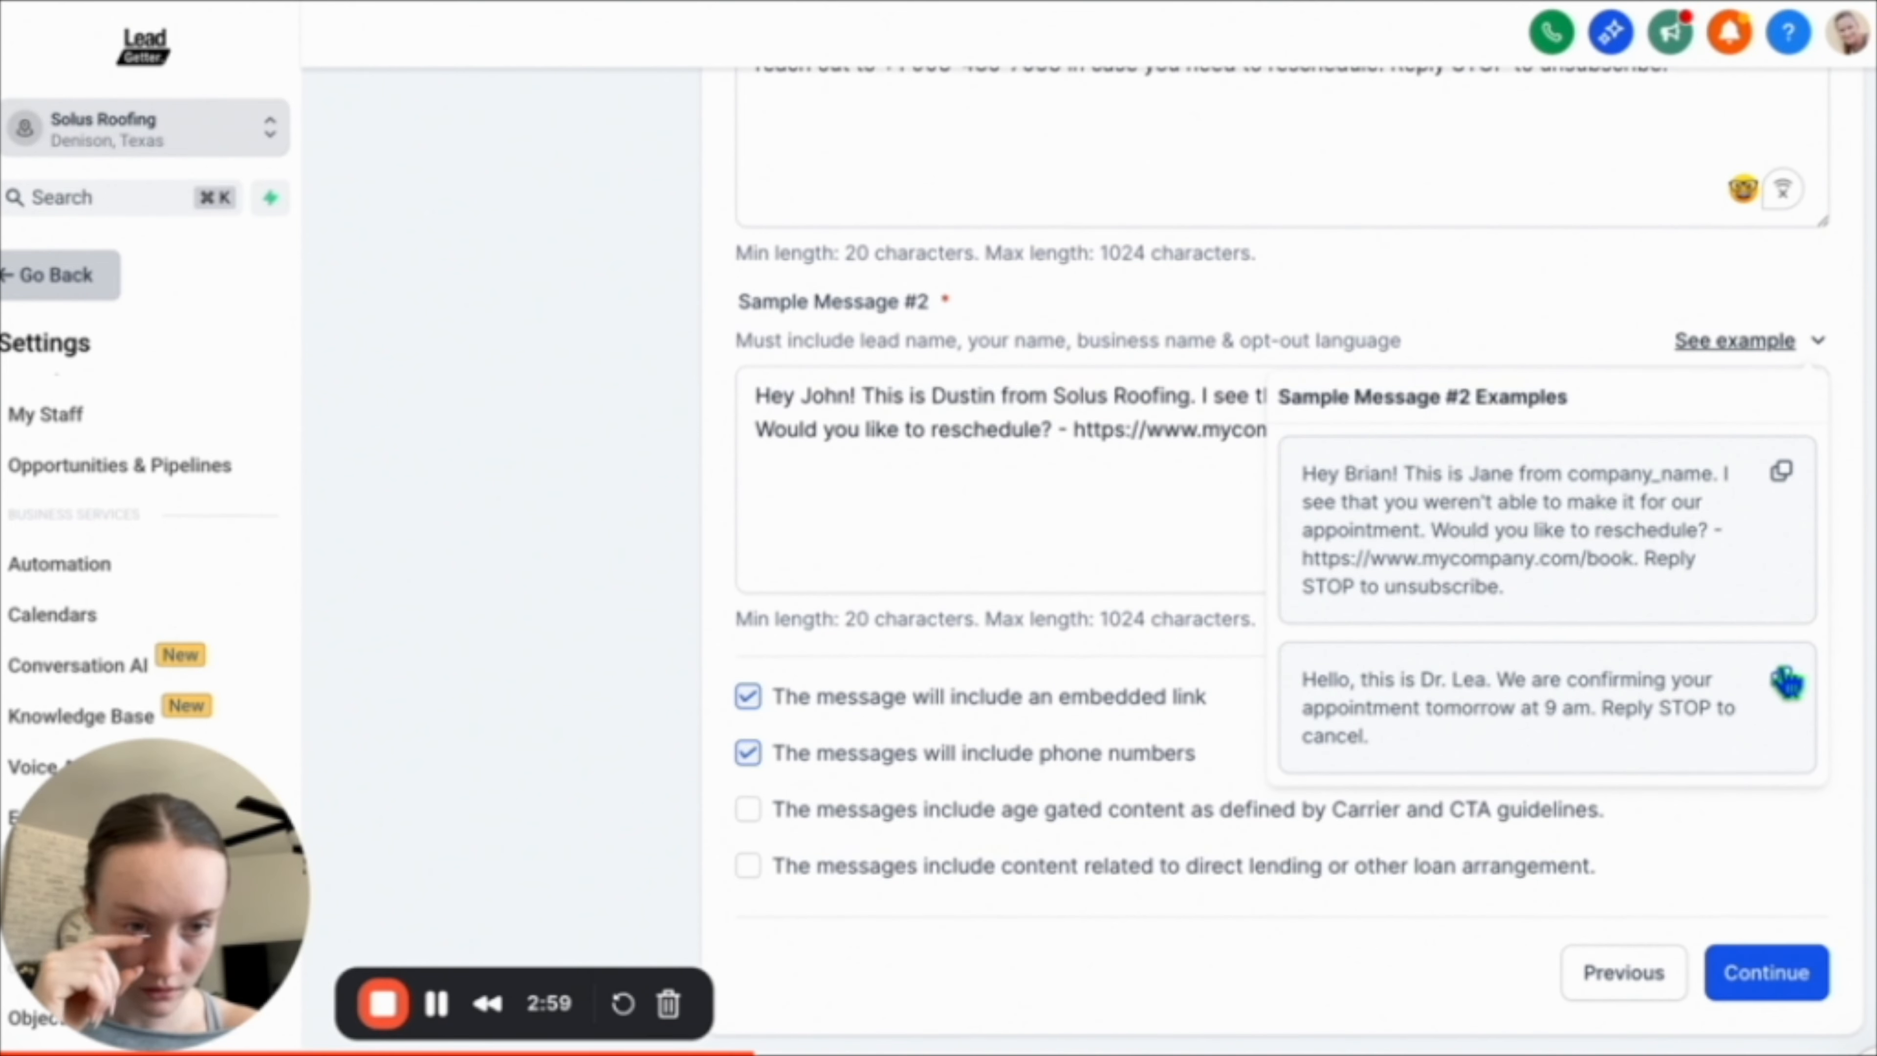
{"action": "left_click", "coordinate": [1781, 677]}
{"action": "triple_click", "coordinate": [1081, 444]}
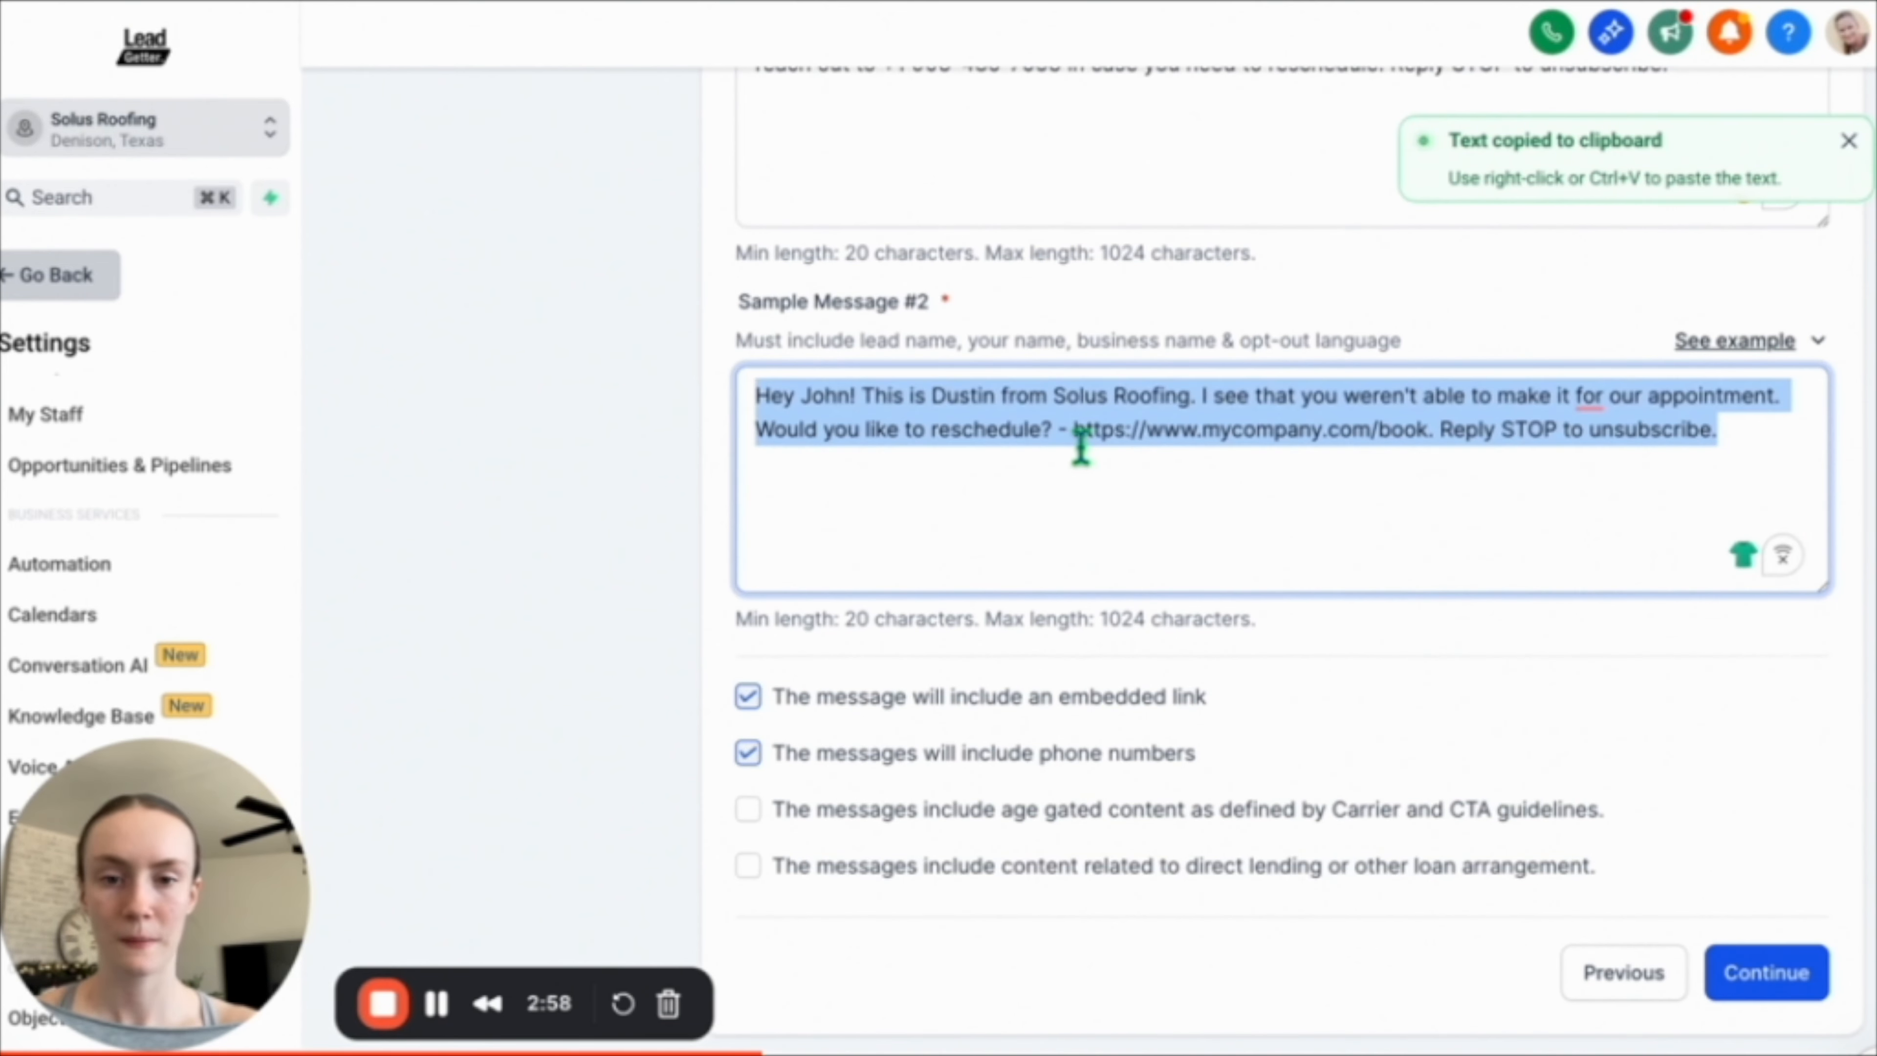
{"action": "key", "text": "super+v"}
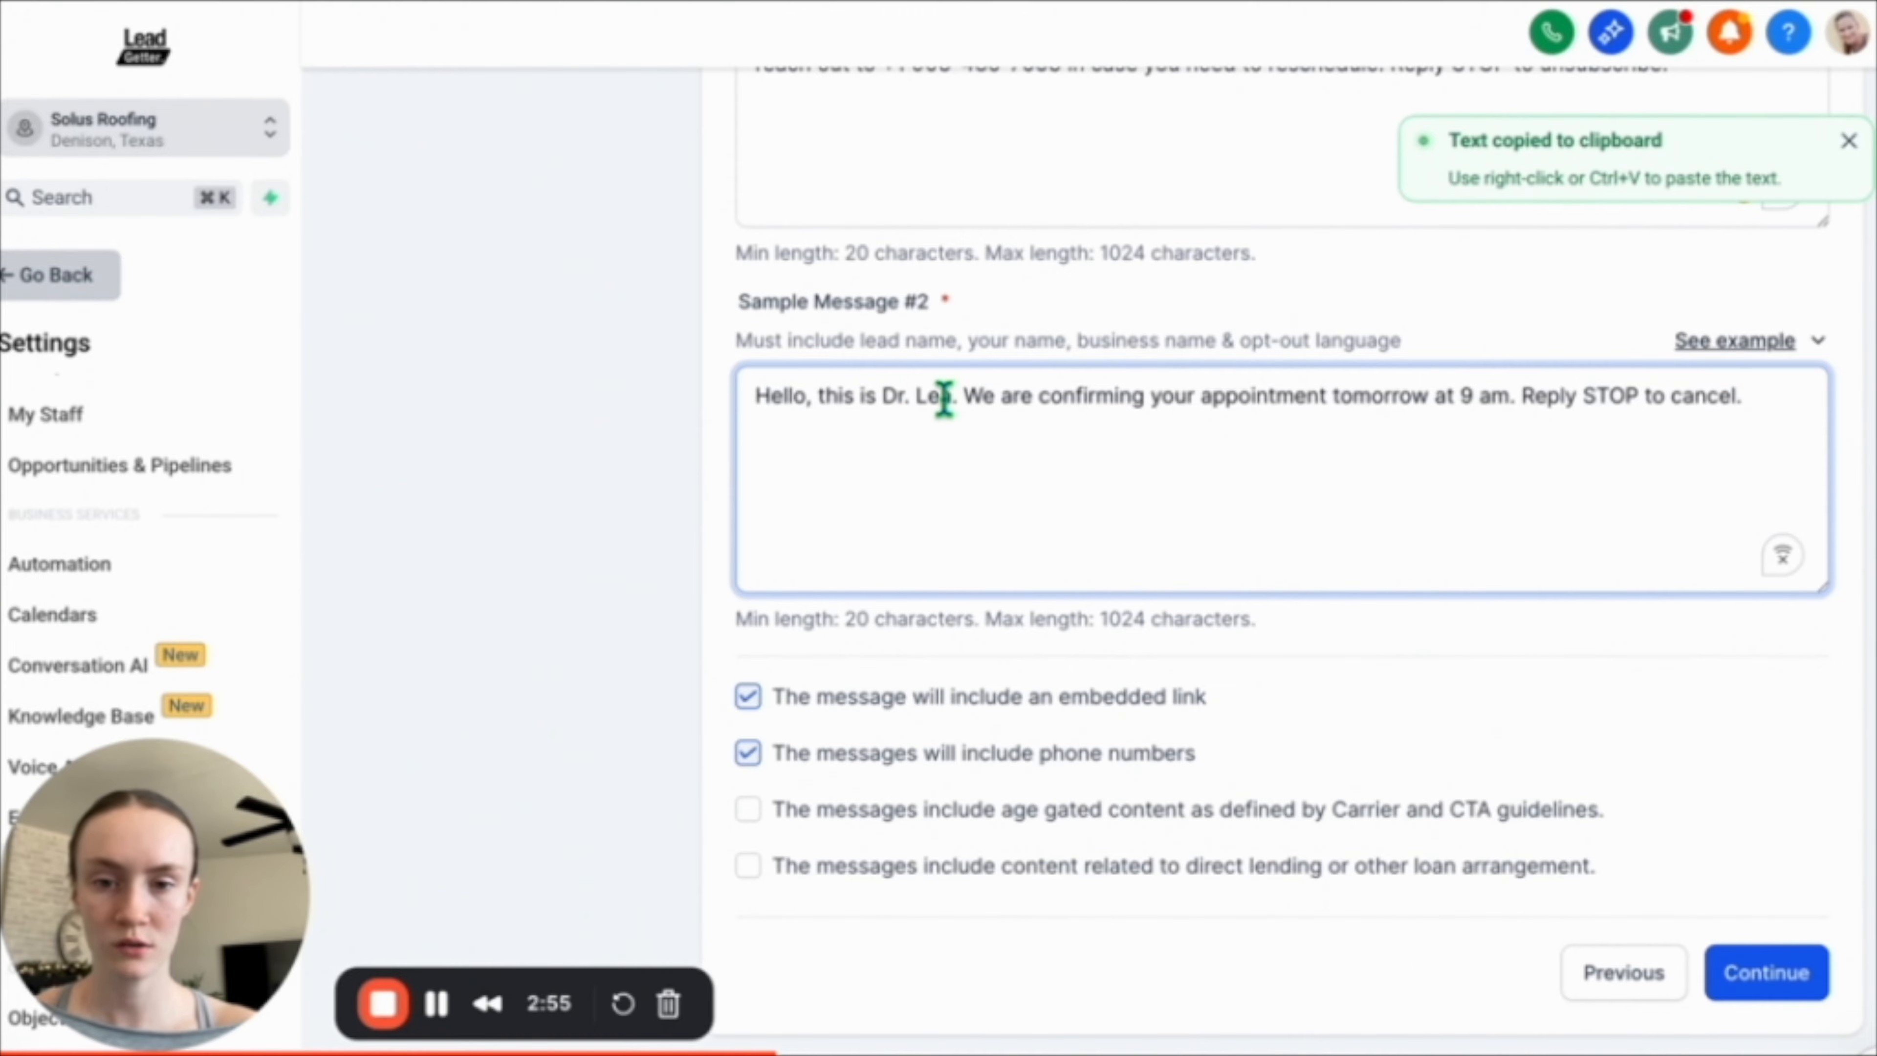
Replace Dr. Lea with the sender's name and add the lead's name after Hello in Sample Message #2.
{"action": "left_click_drag", "start_coordinate": [952, 400], "coordinate": [872, 399]}
{"action": "key", "text": "BackSpace"}
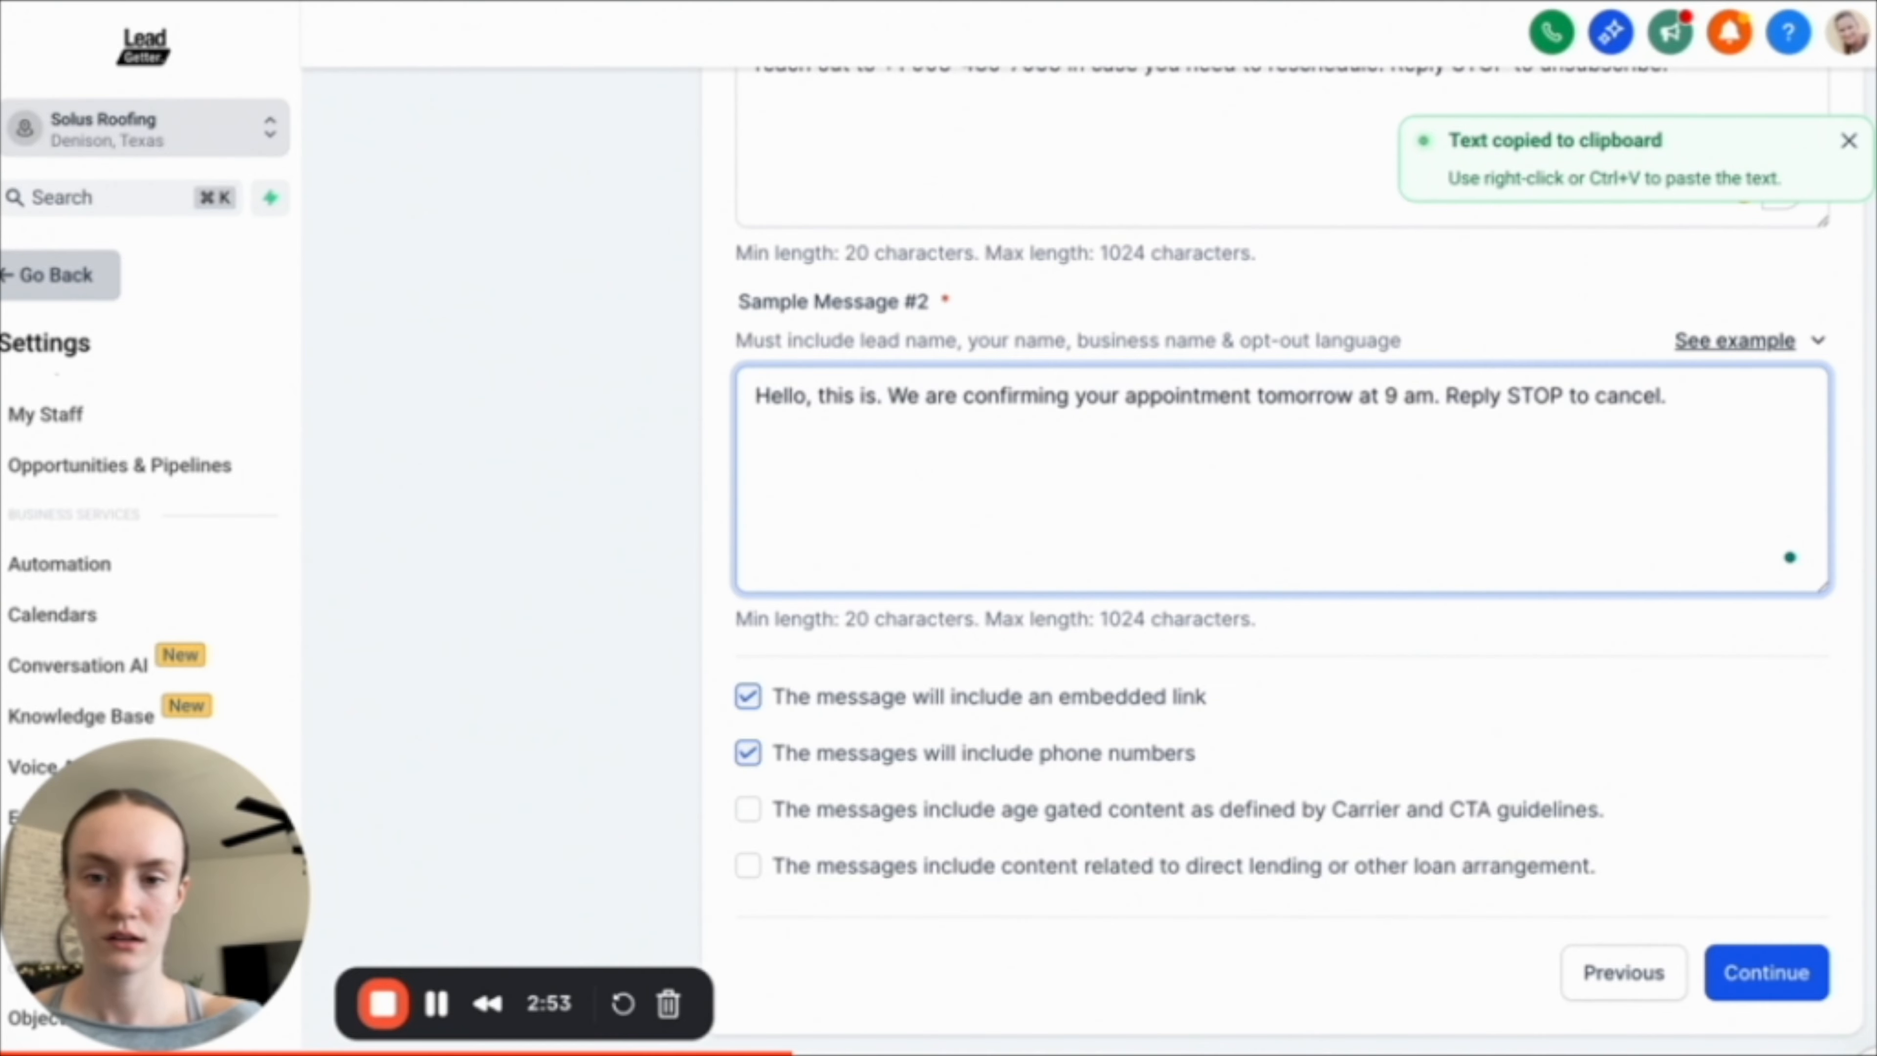
{"action": "type", "text": "Dustin"}
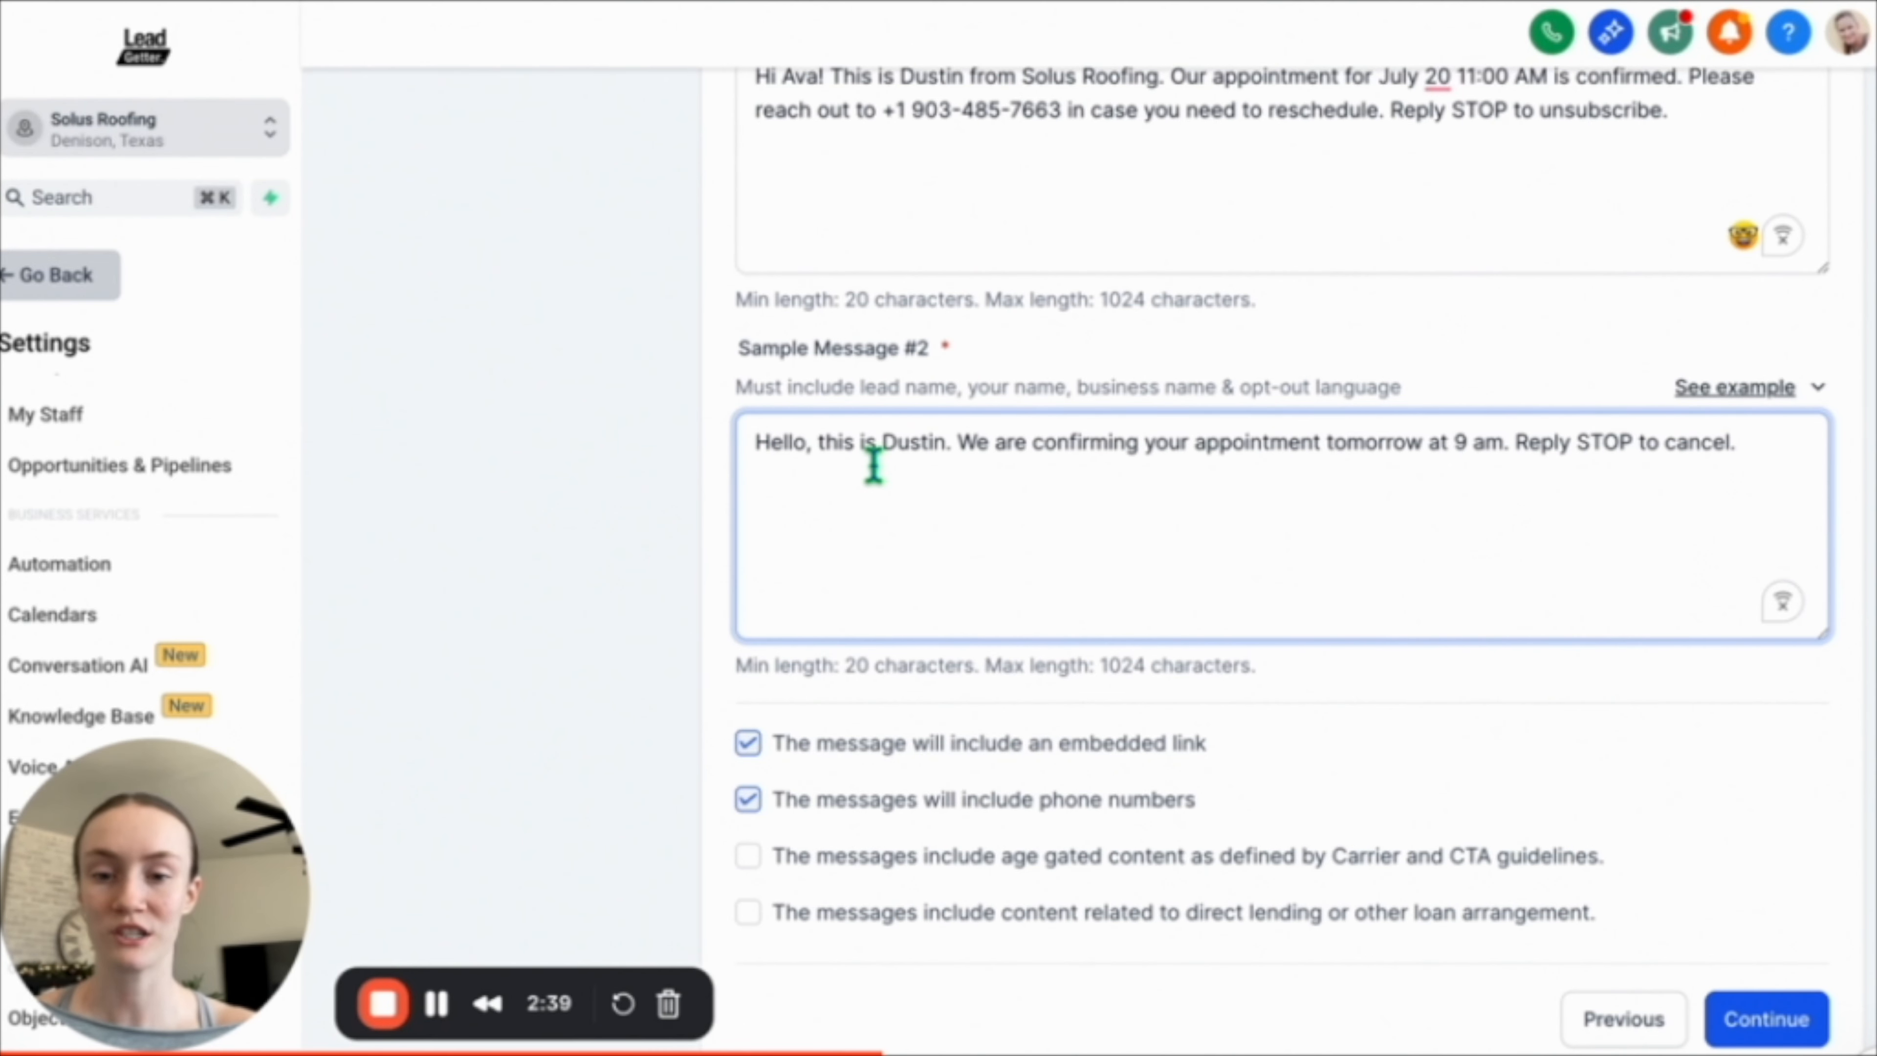
{"action": "left_click", "coordinate": [806, 447]}
{"action": "type", "text": "Joh"}
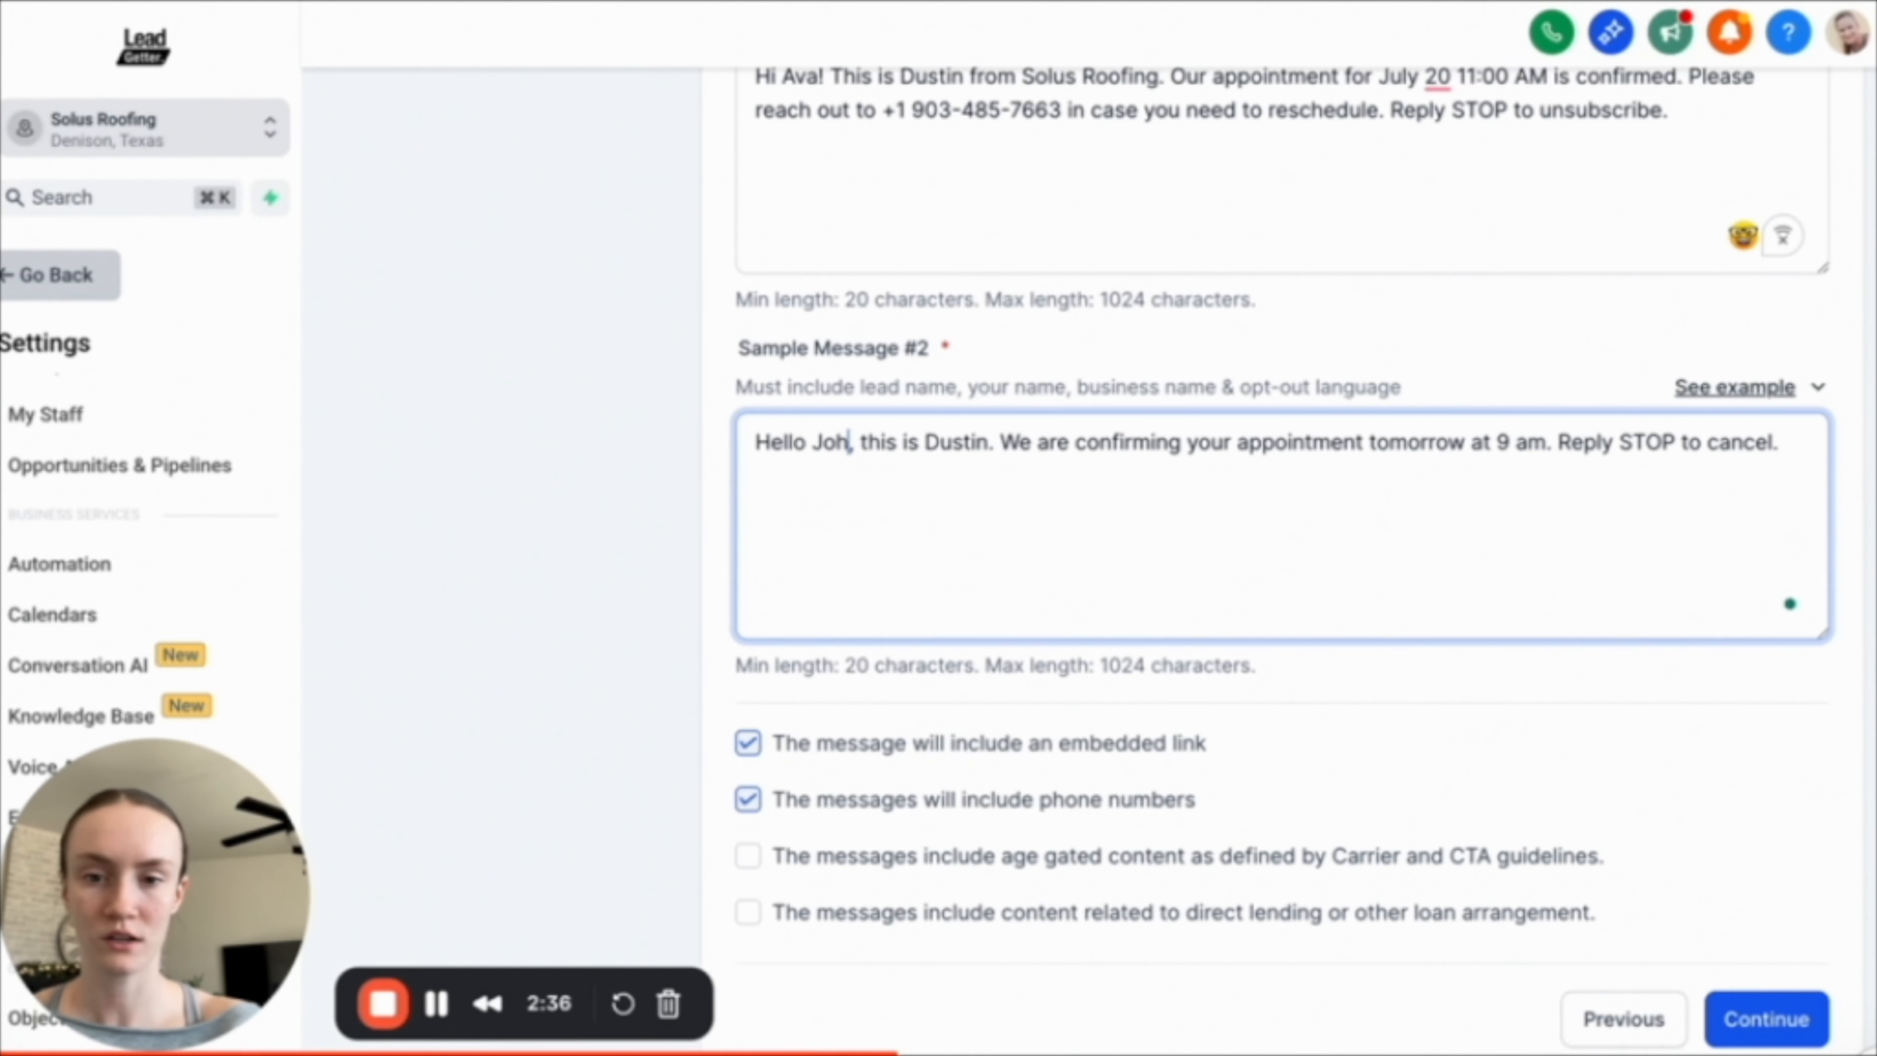
{"action": "type", "text": "n"}
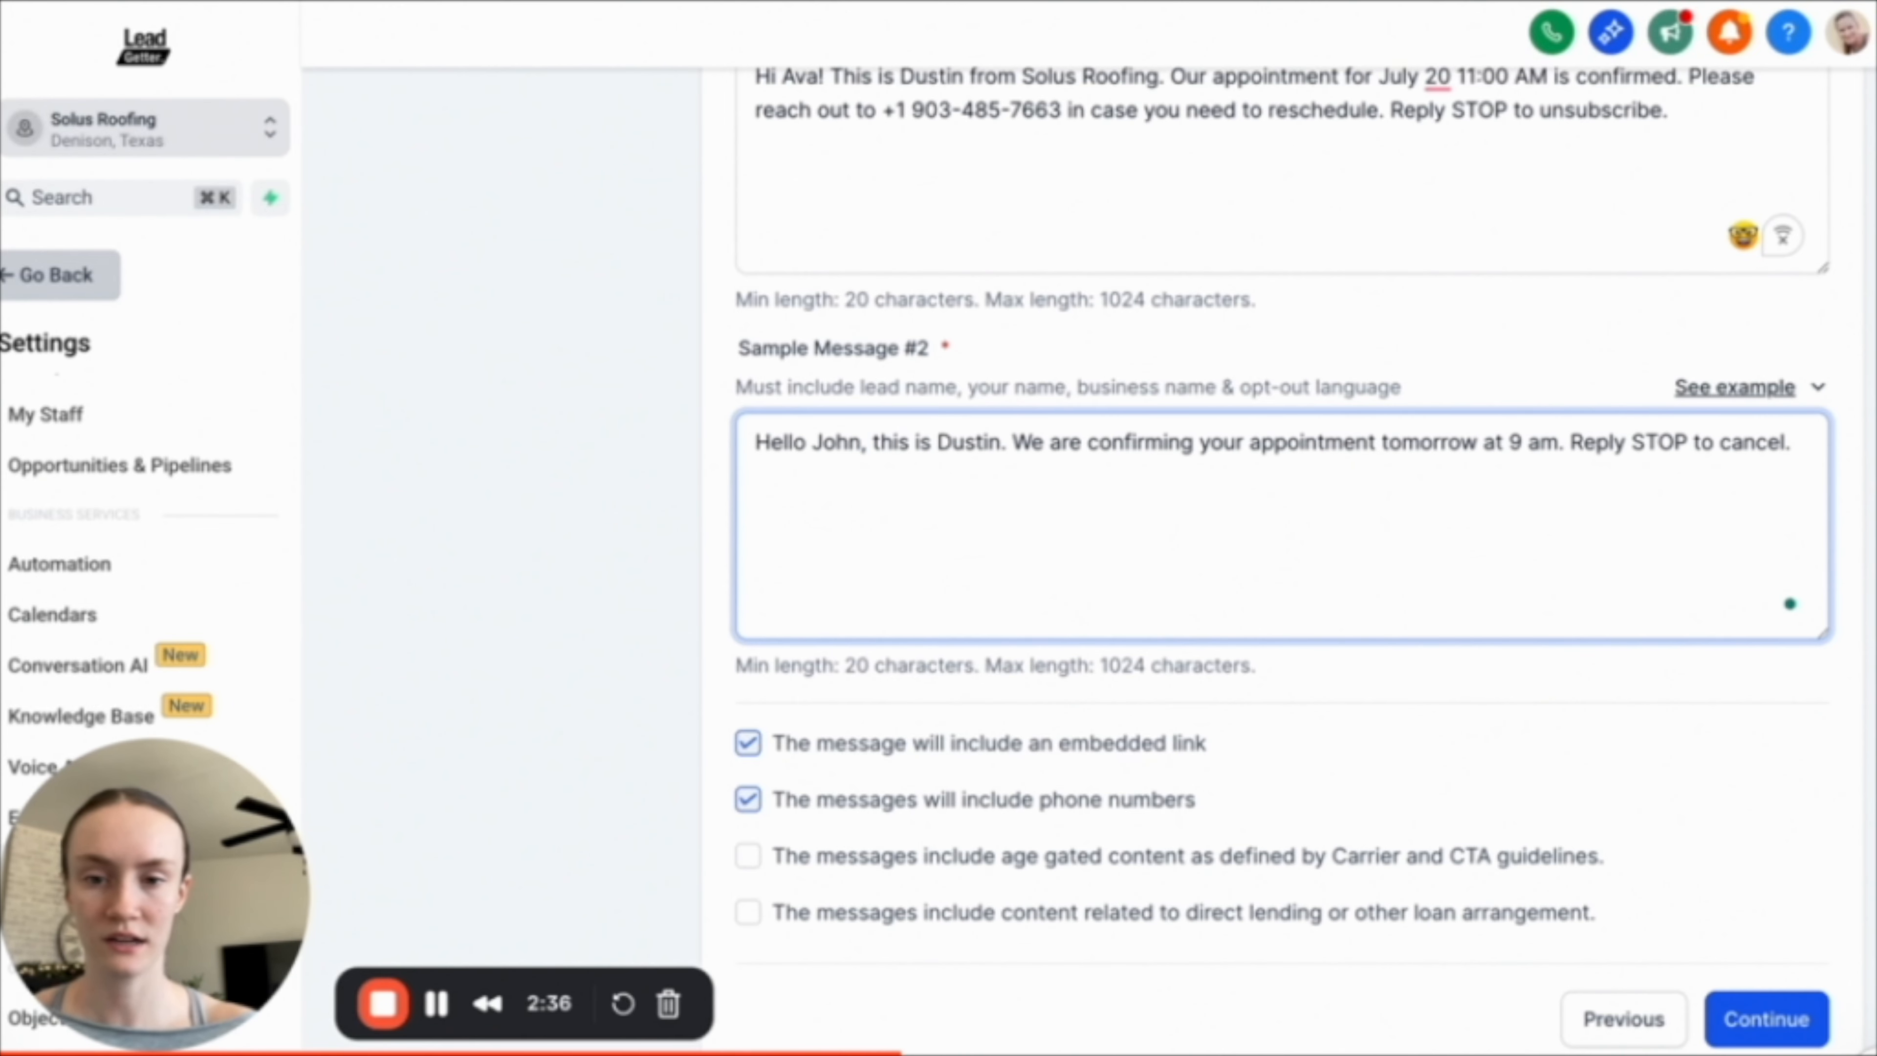
Add from Solus Roofing after the sender's name in Sample Message #2.
{"action": "left_click", "coordinate": [997, 447]}
{"action": "type", "text": "from Solus Ro"}
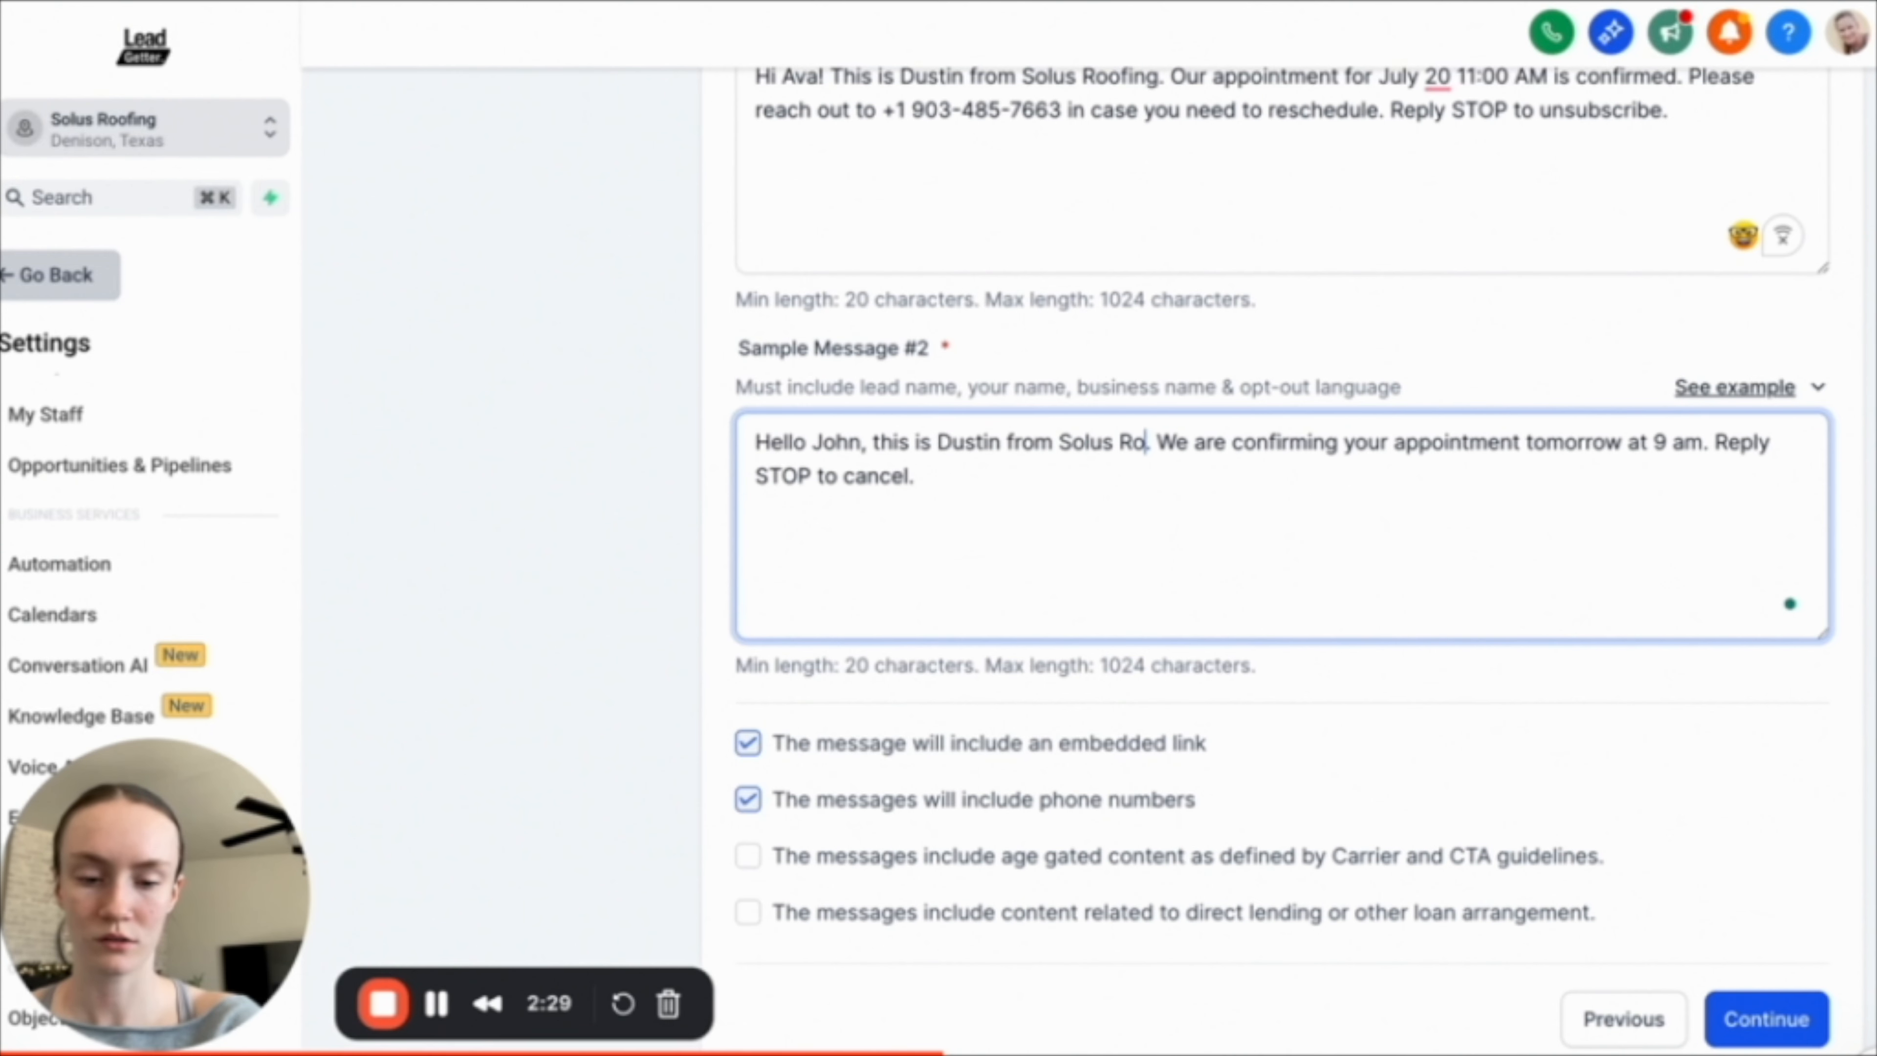
{"action": "type", "text": "ofing"}
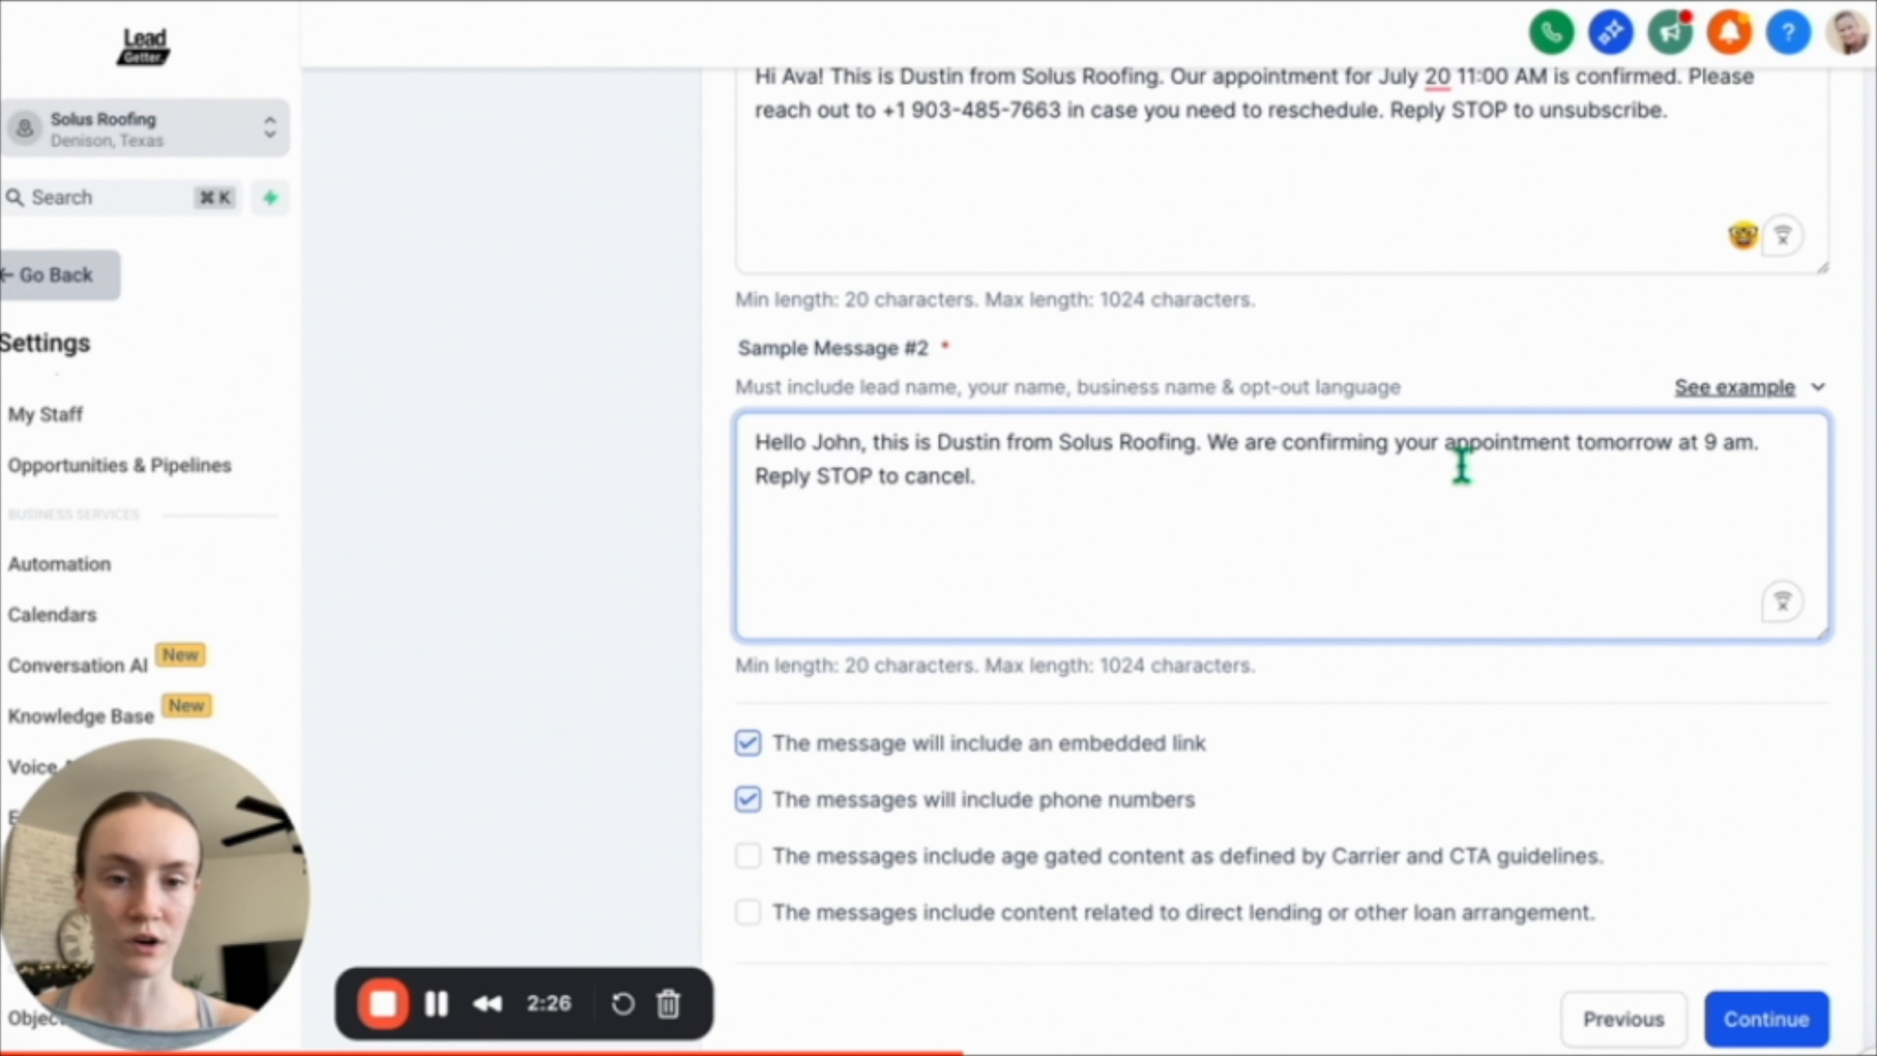
{"action": "left_click", "coordinate": [1551, 492]}
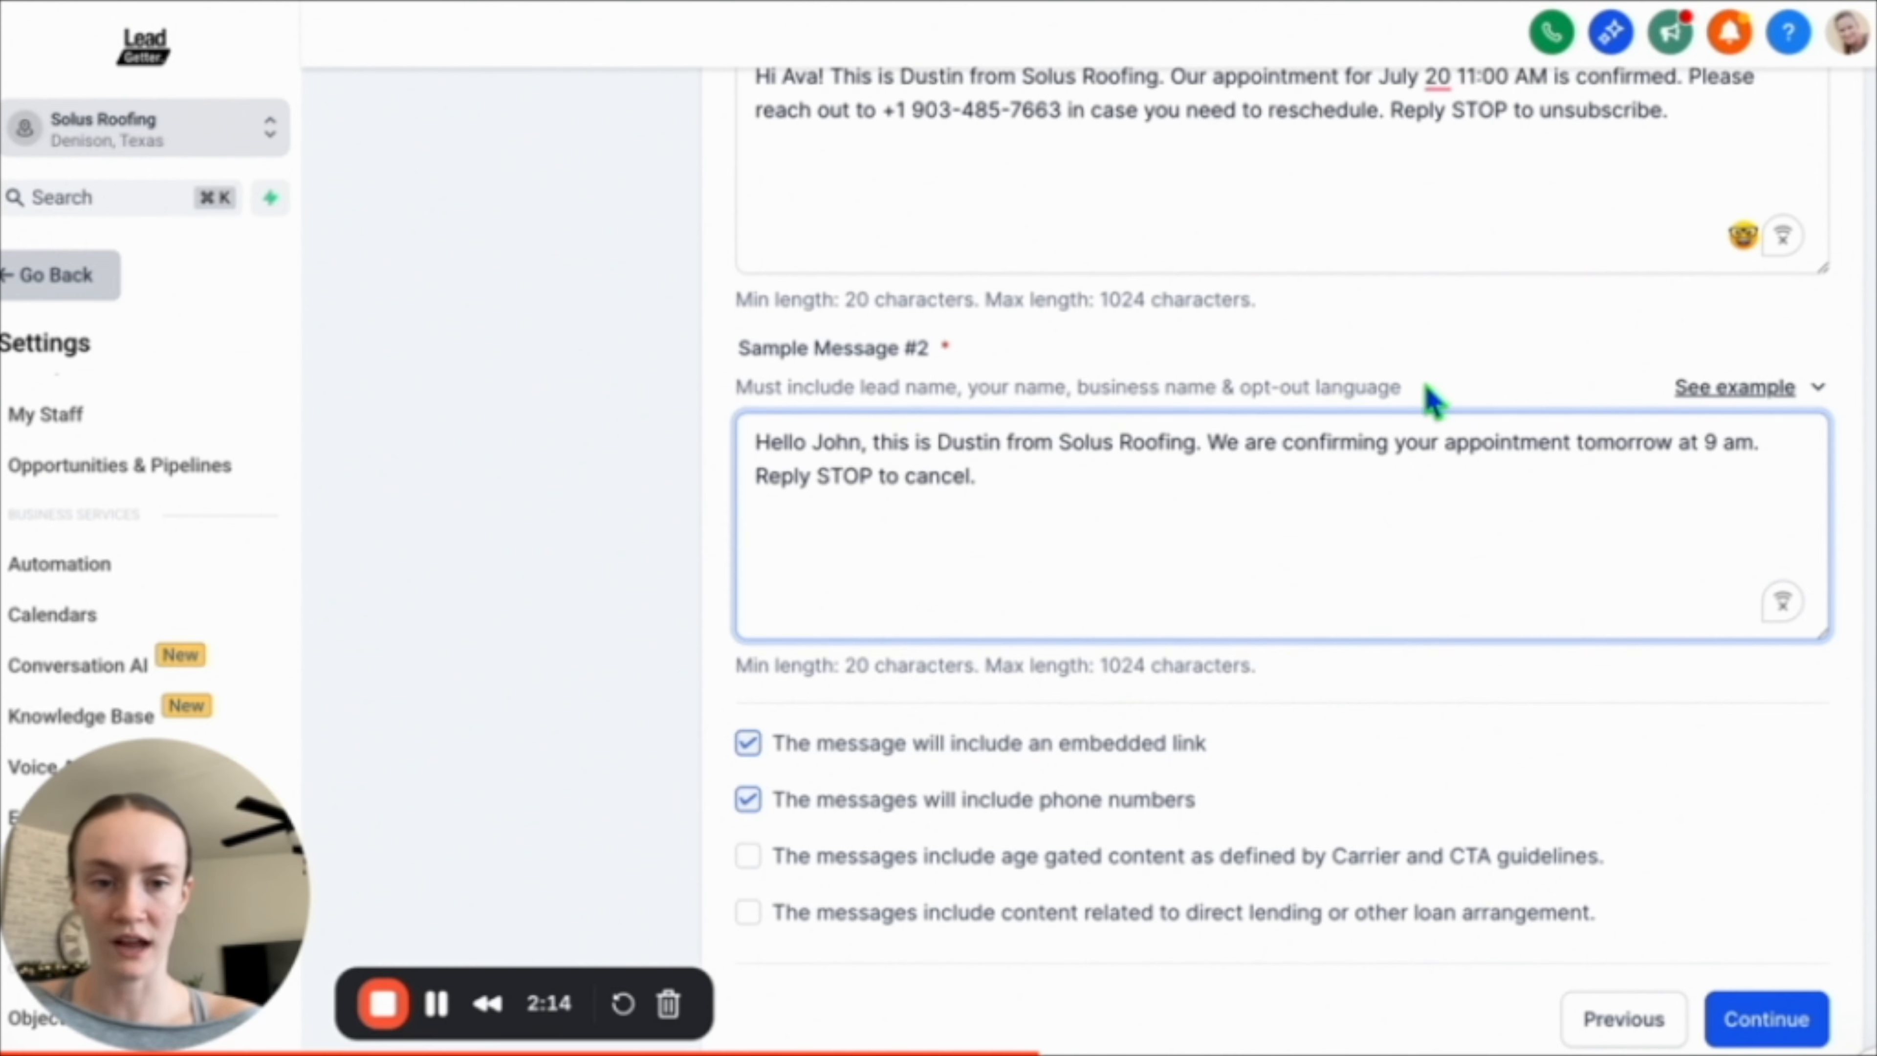
Review the Sample Message #2 requirements and continue to the User Consent page.
{"action": "left_click_drag", "start_coordinate": [1428, 398], "coordinate": [736, 387]}
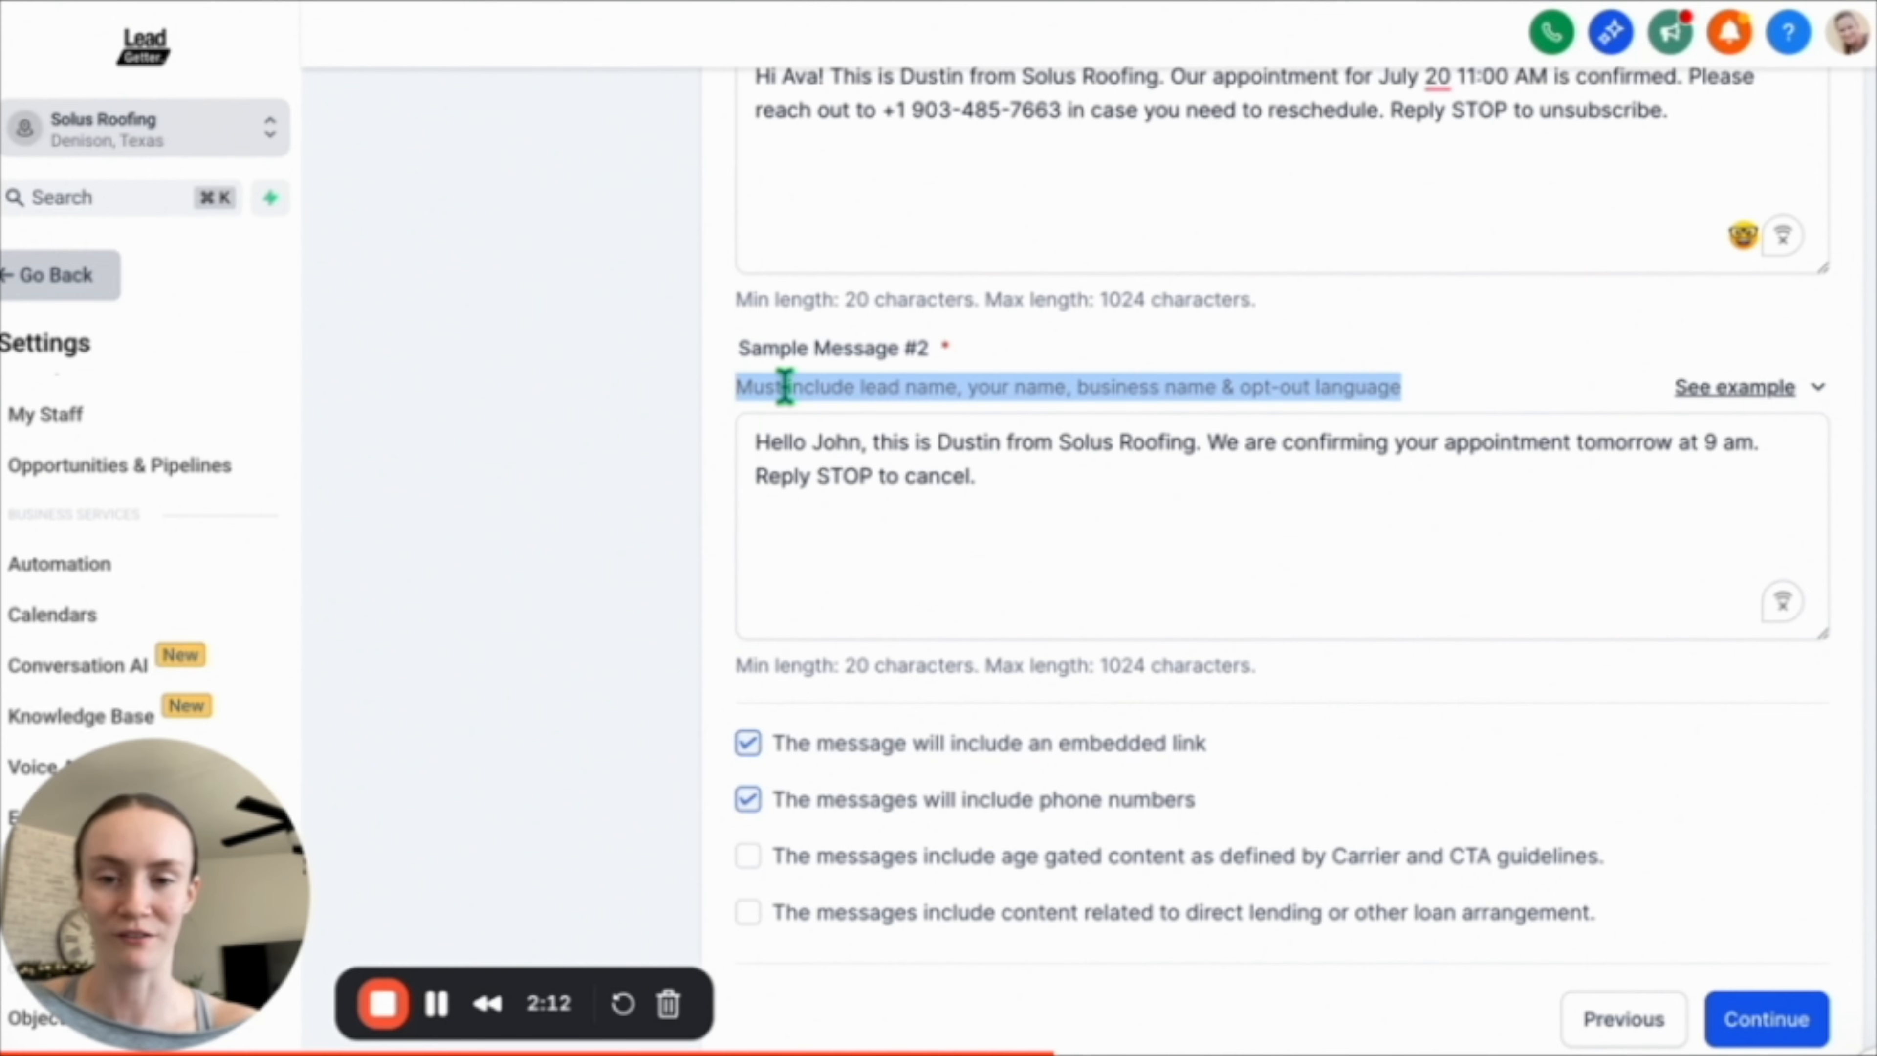
{"action": "left_click", "coordinate": [868, 387]}
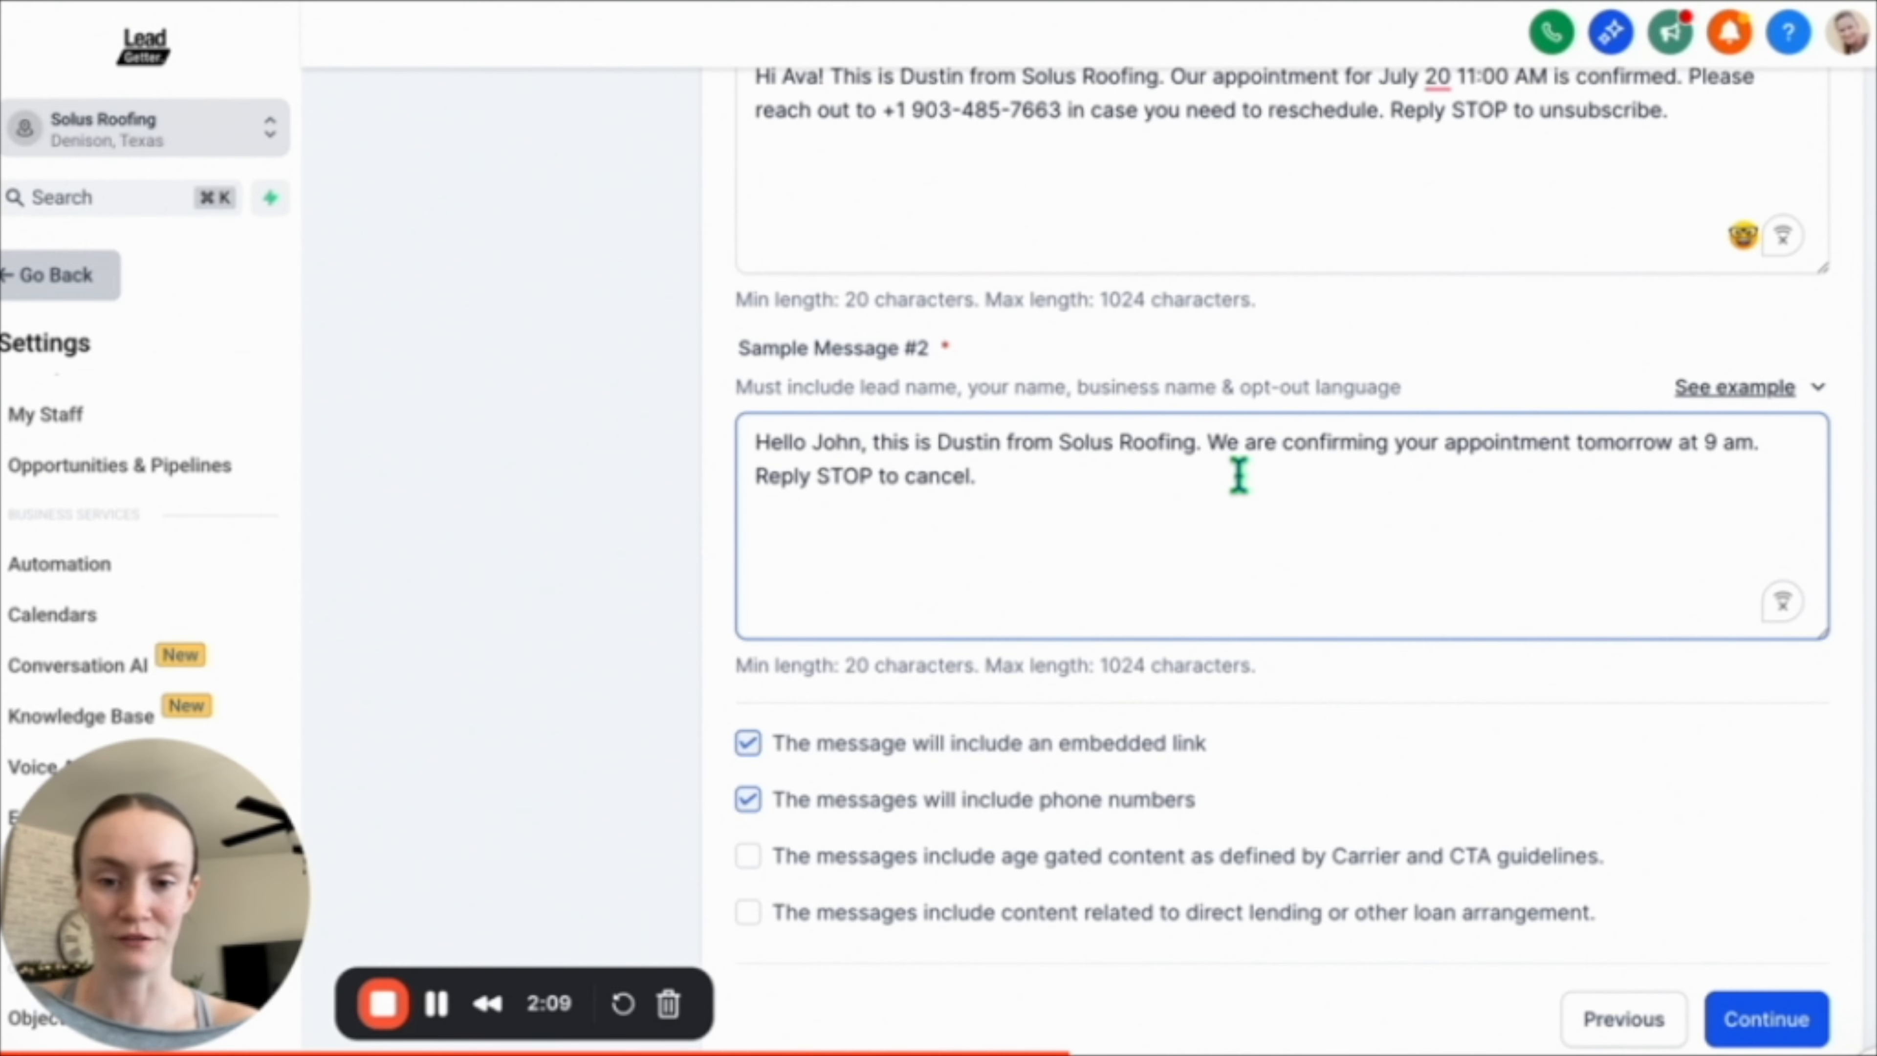
{"action": "scroll", "coordinate": [1152, 511], "scroll_direction": "down", "scroll_amount": 1}
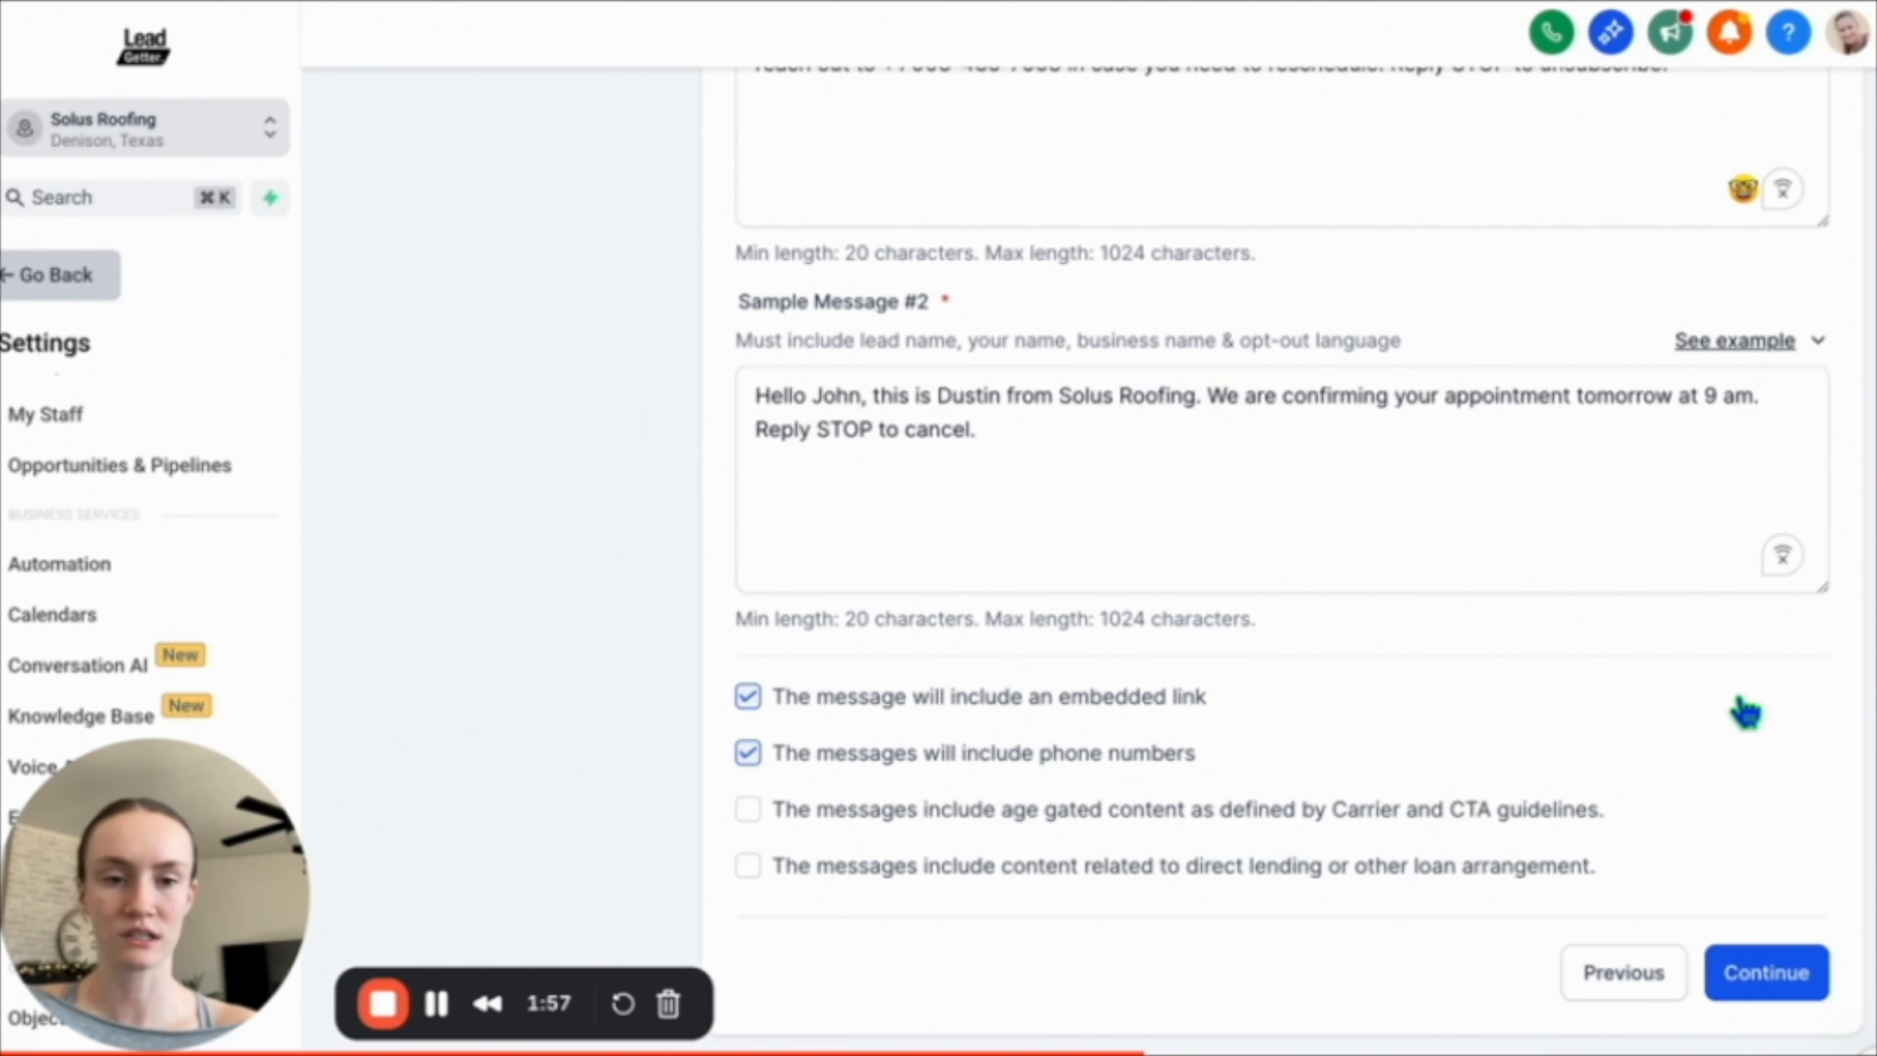
{"action": "scroll", "coordinate": [1740, 703], "scroll_direction": "up", "scroll_amount": 3}
{"action": "scroll", "coordinate": [1773, 814], "scroll_direction": "down", "scroll_amount": 3}
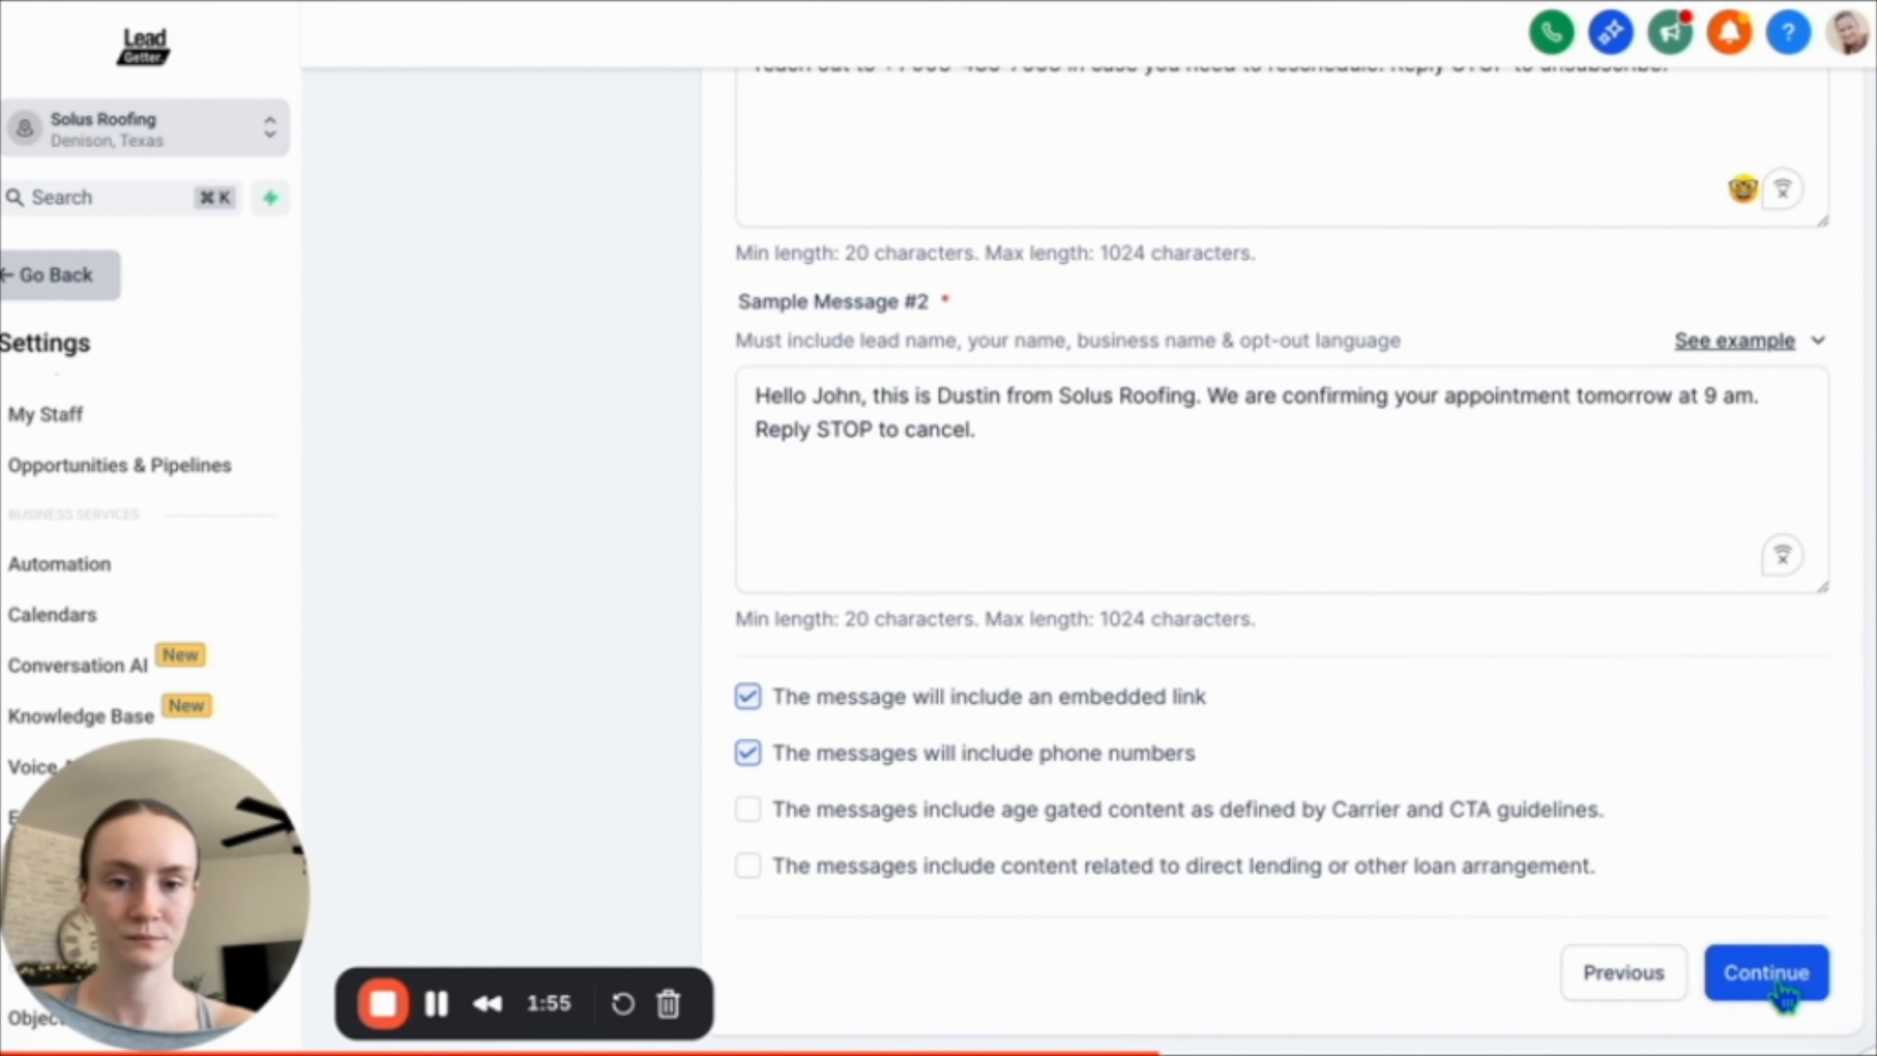
{"action": "left_click", "coordinate": [1784, 989]}
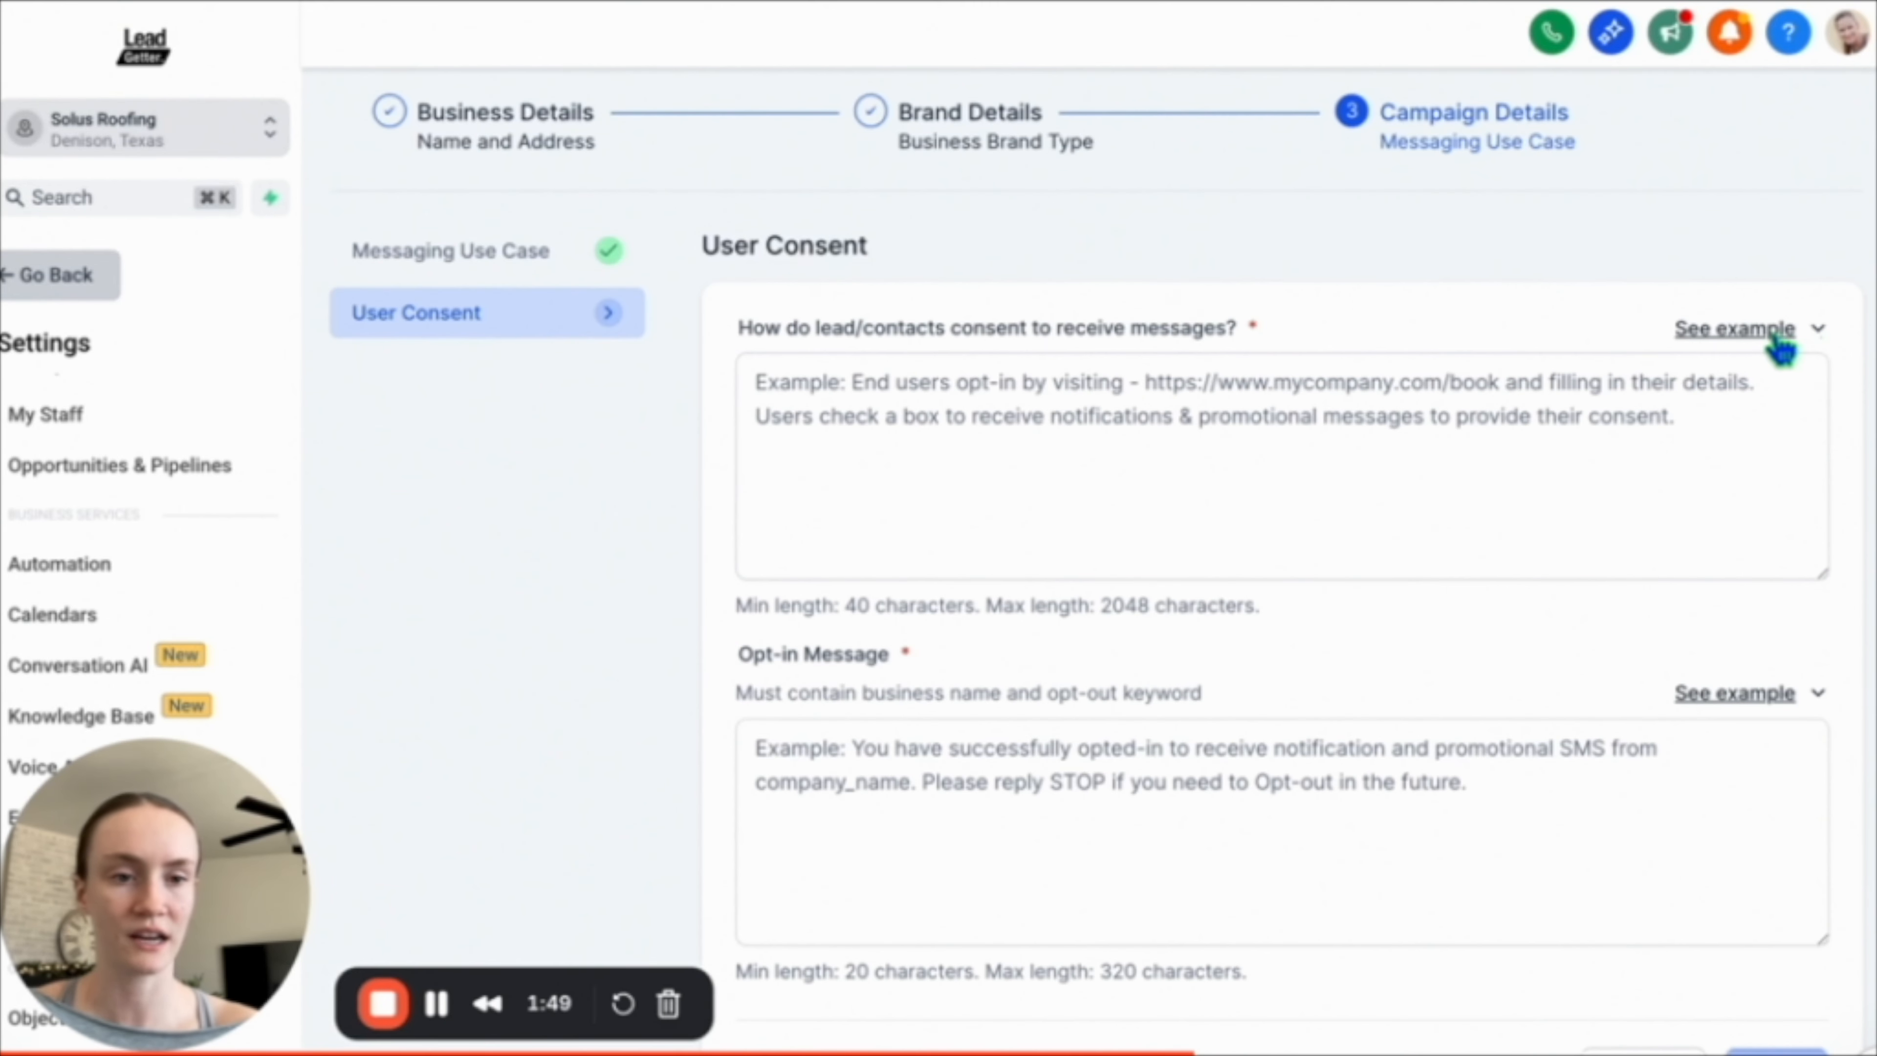
Paste the example opt-in explanation into the field asking how leads consent to receive messages.
{"action": "left_click", "coordinate": [1773, 331]}
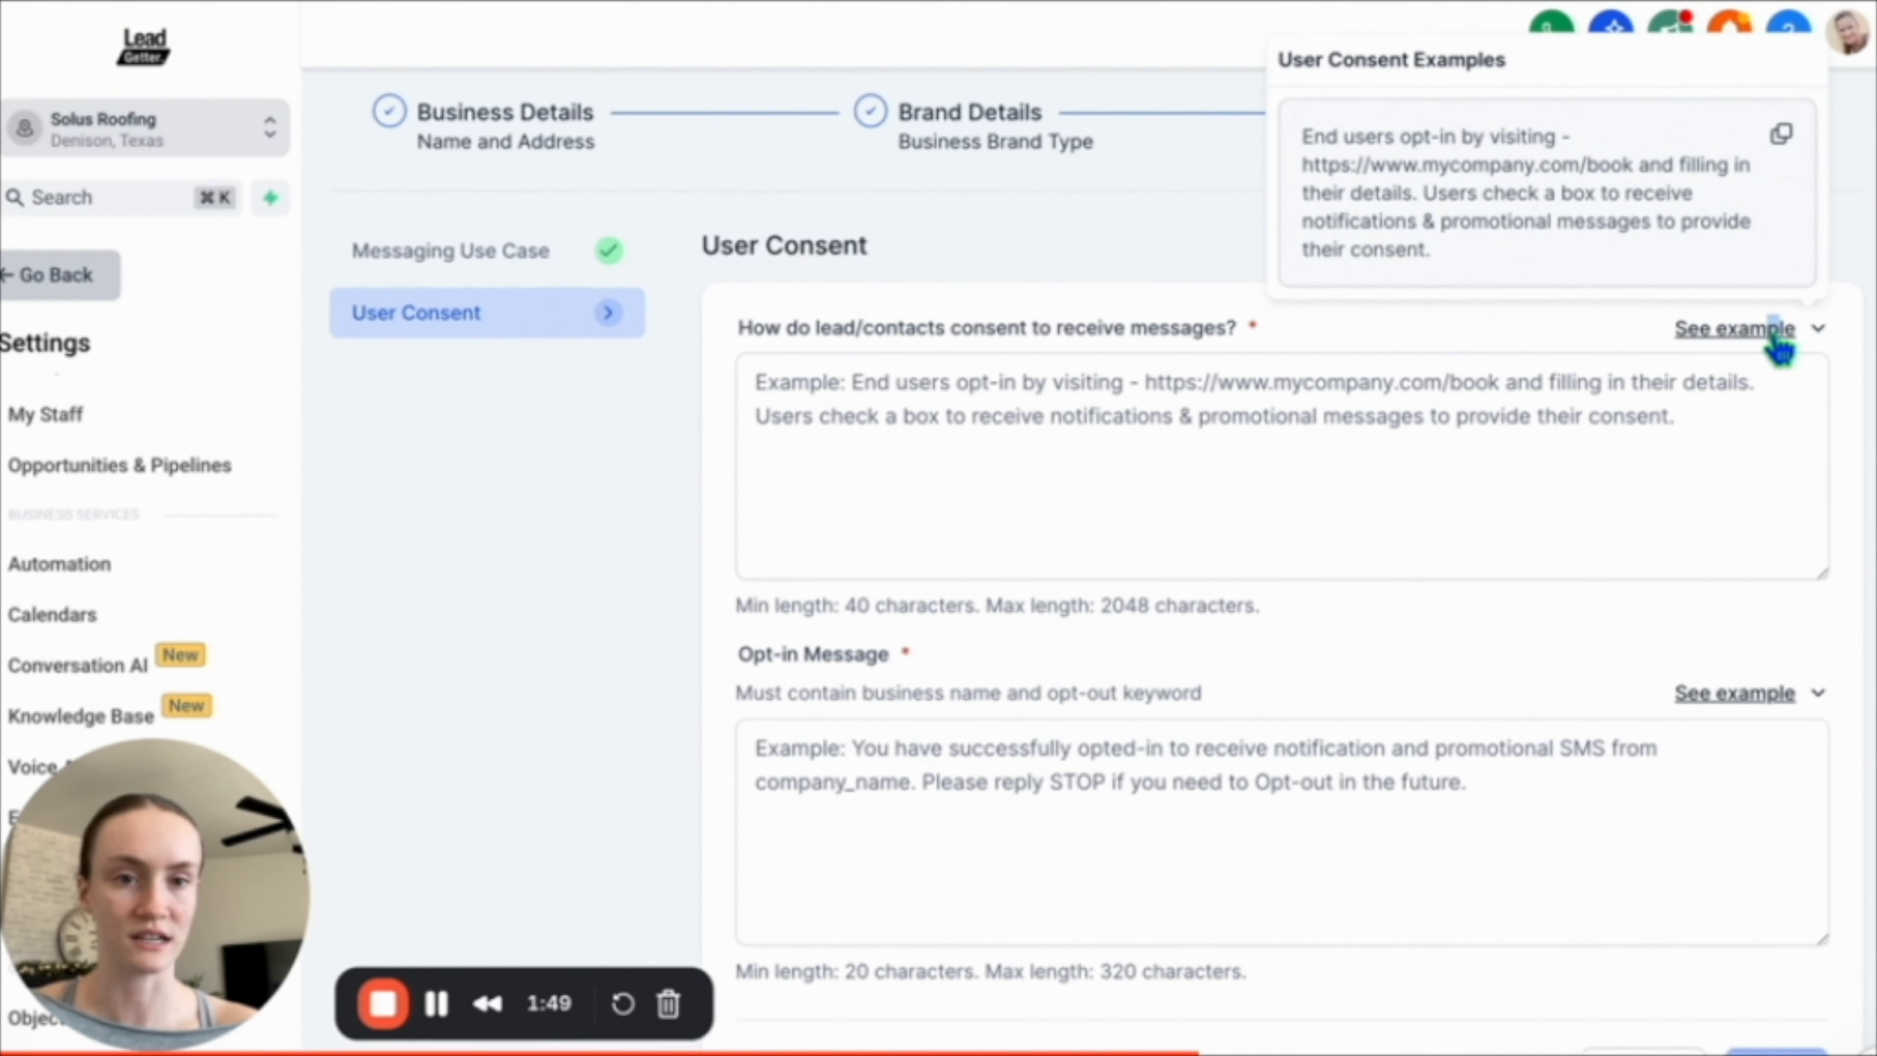
{"action": "left_click", "coordinate": [1785, 141]}
{"action": "left_click", "coordinate": [1245, 399]}
{"action": "key", "text": "super+v"}
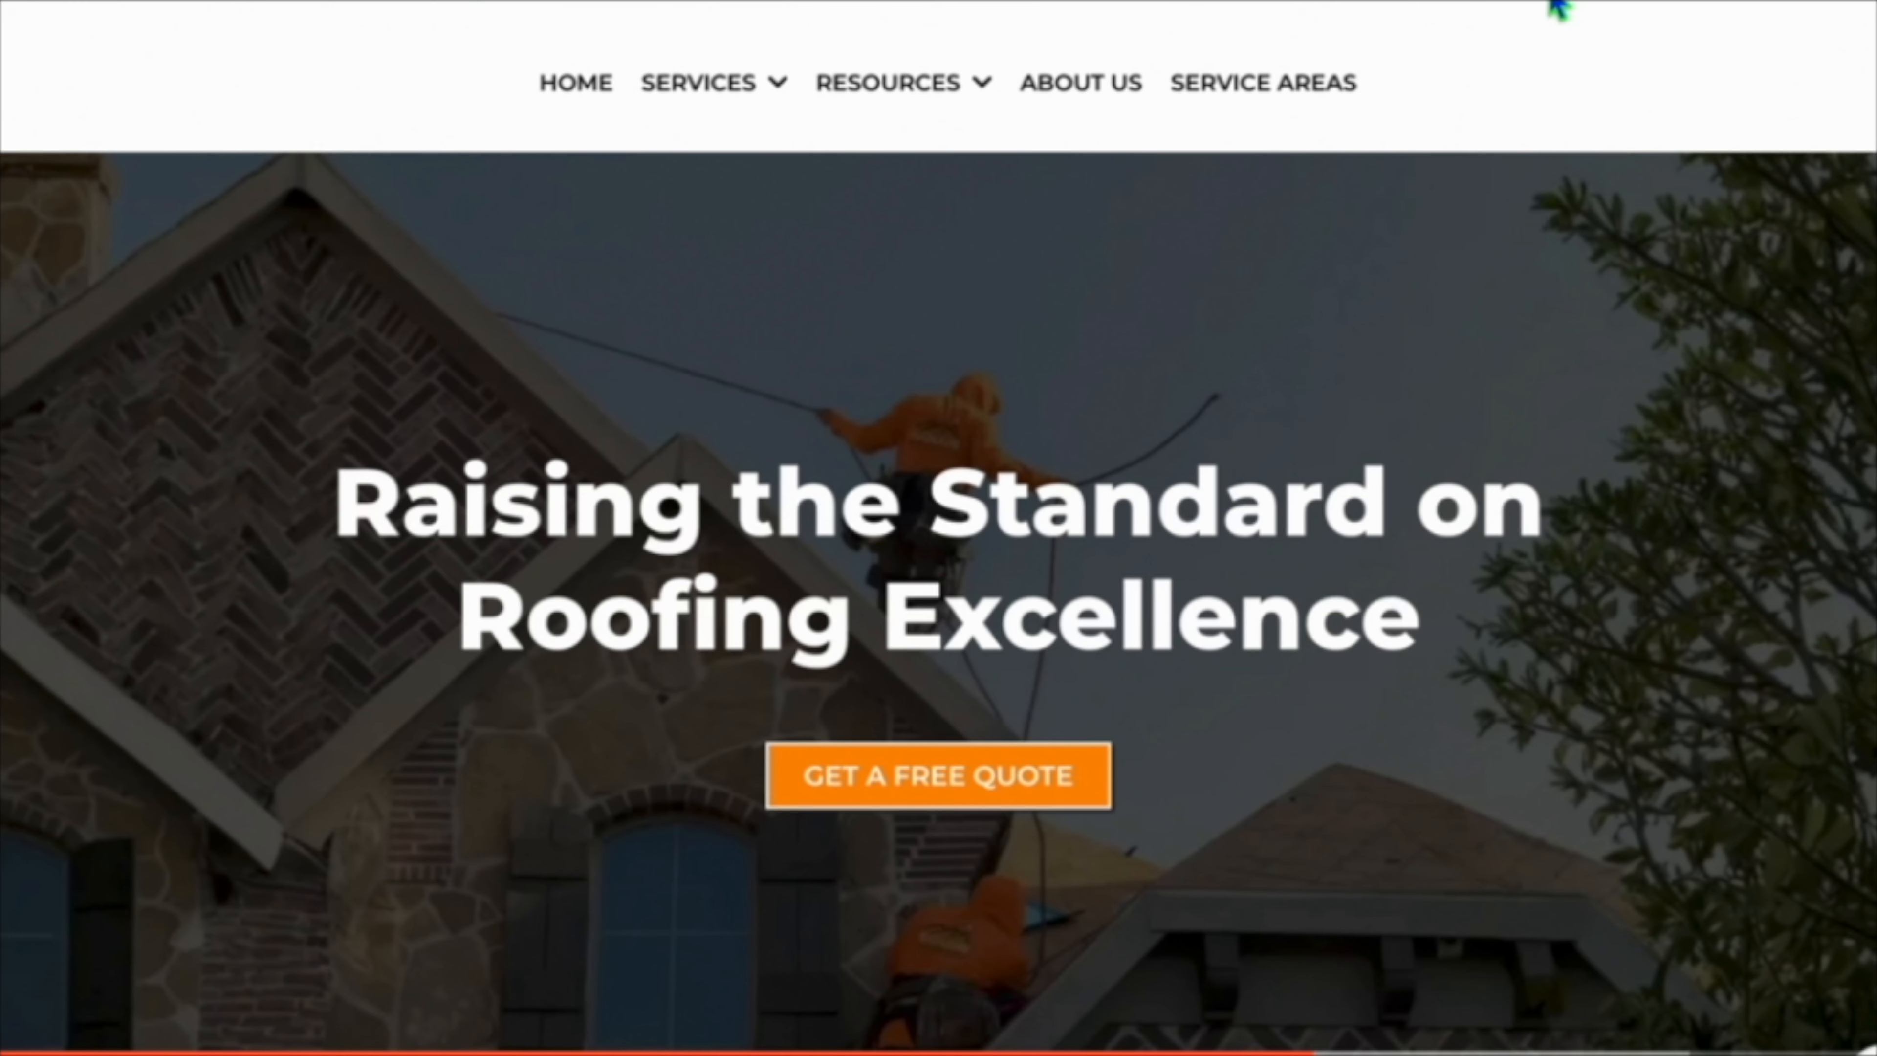
{"action": "left_click", "coordinate": [949, 791]}
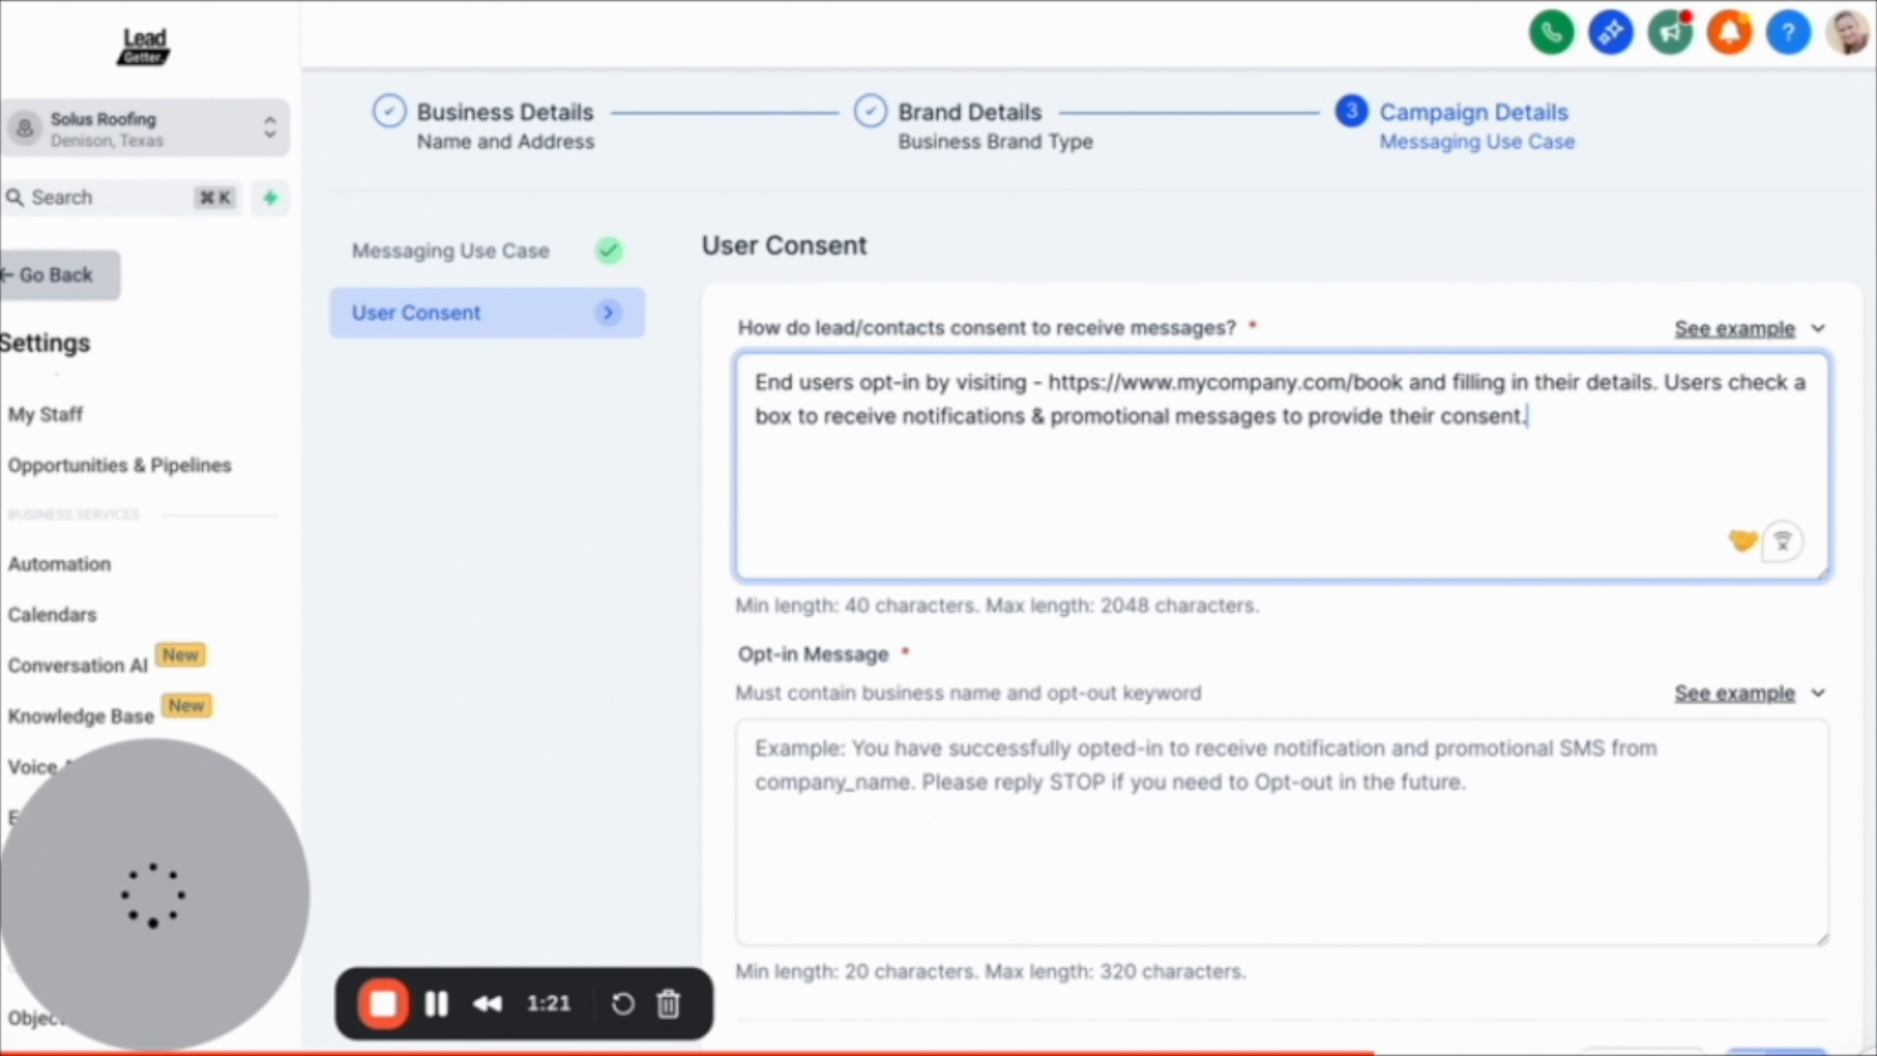
{"action": "left_click_drag", "start_coordinate": [1399, 383], "coordinate": [1050, 369]}
{"action": "key", "text": "ctrl+v"}
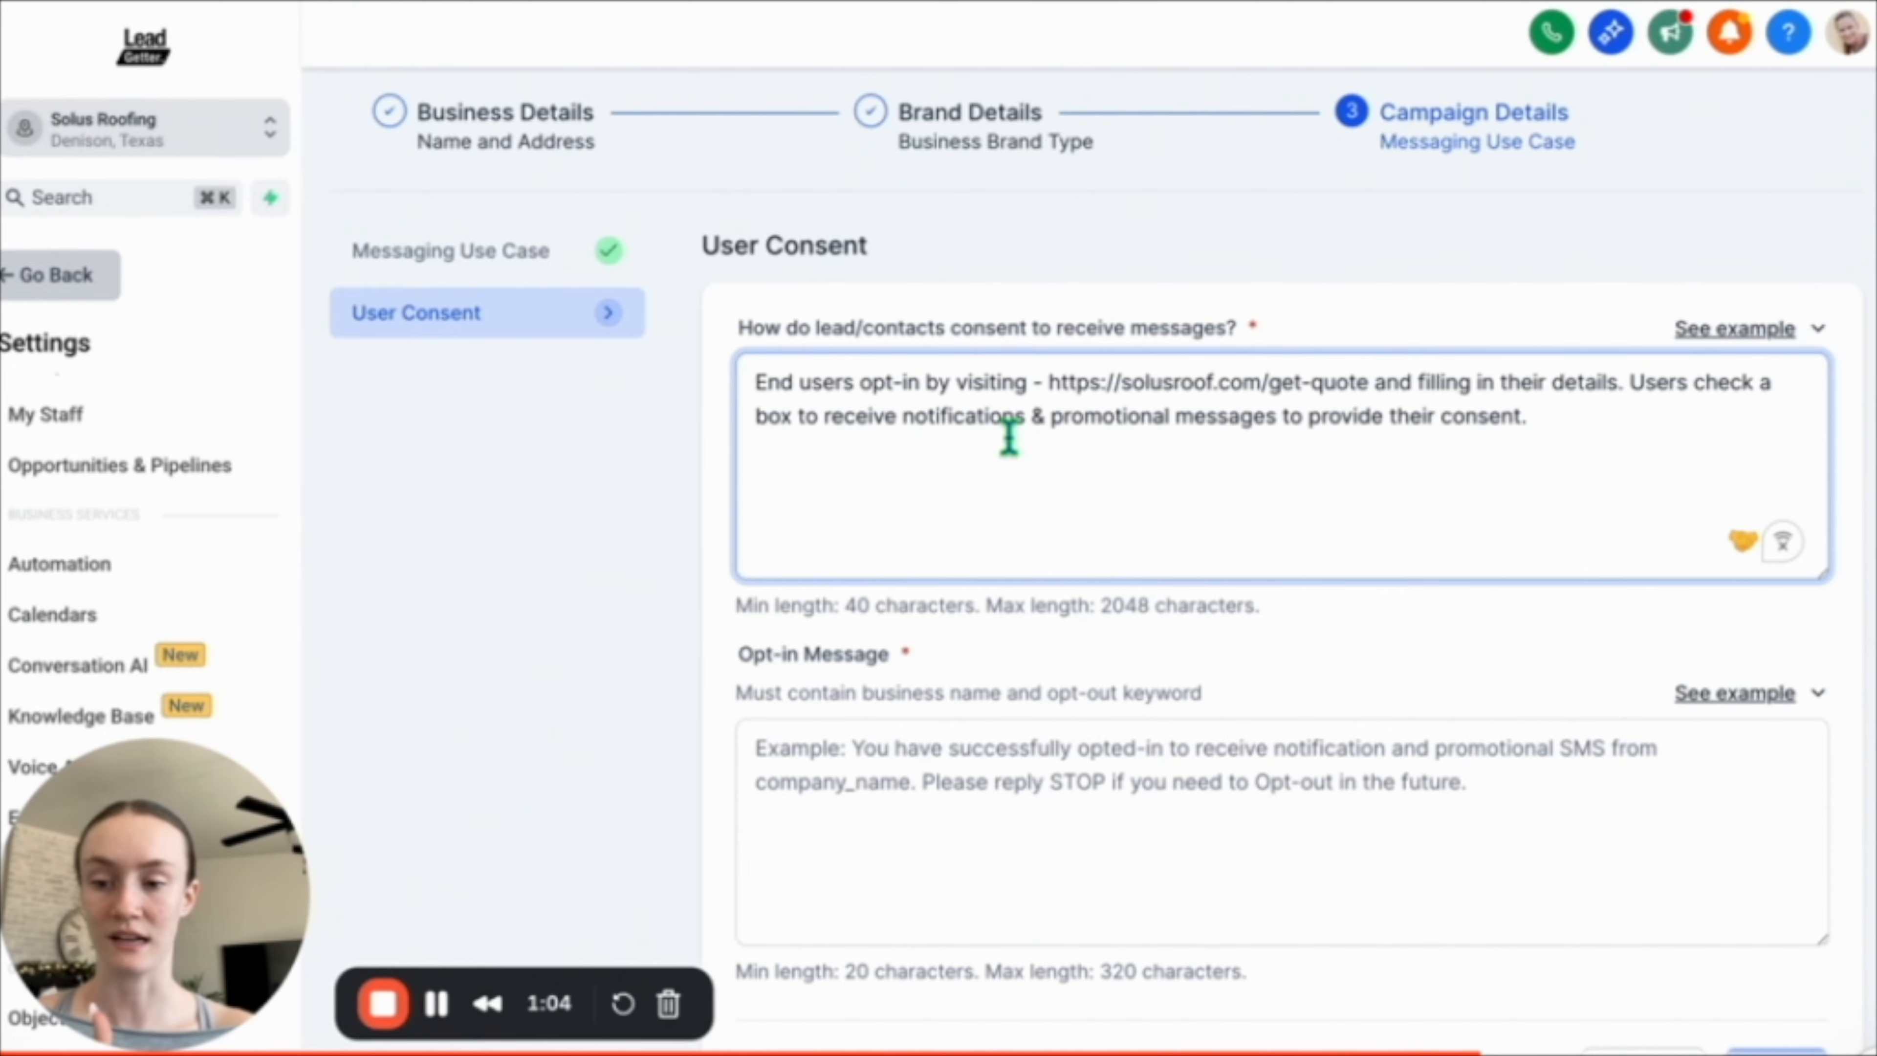
Paste the example text into the Opt-in Message field and select company_name.
{"action": "scroll", "coordinate": [1027, 518], "scroll_direction": "down", "scroll_amount": 2}
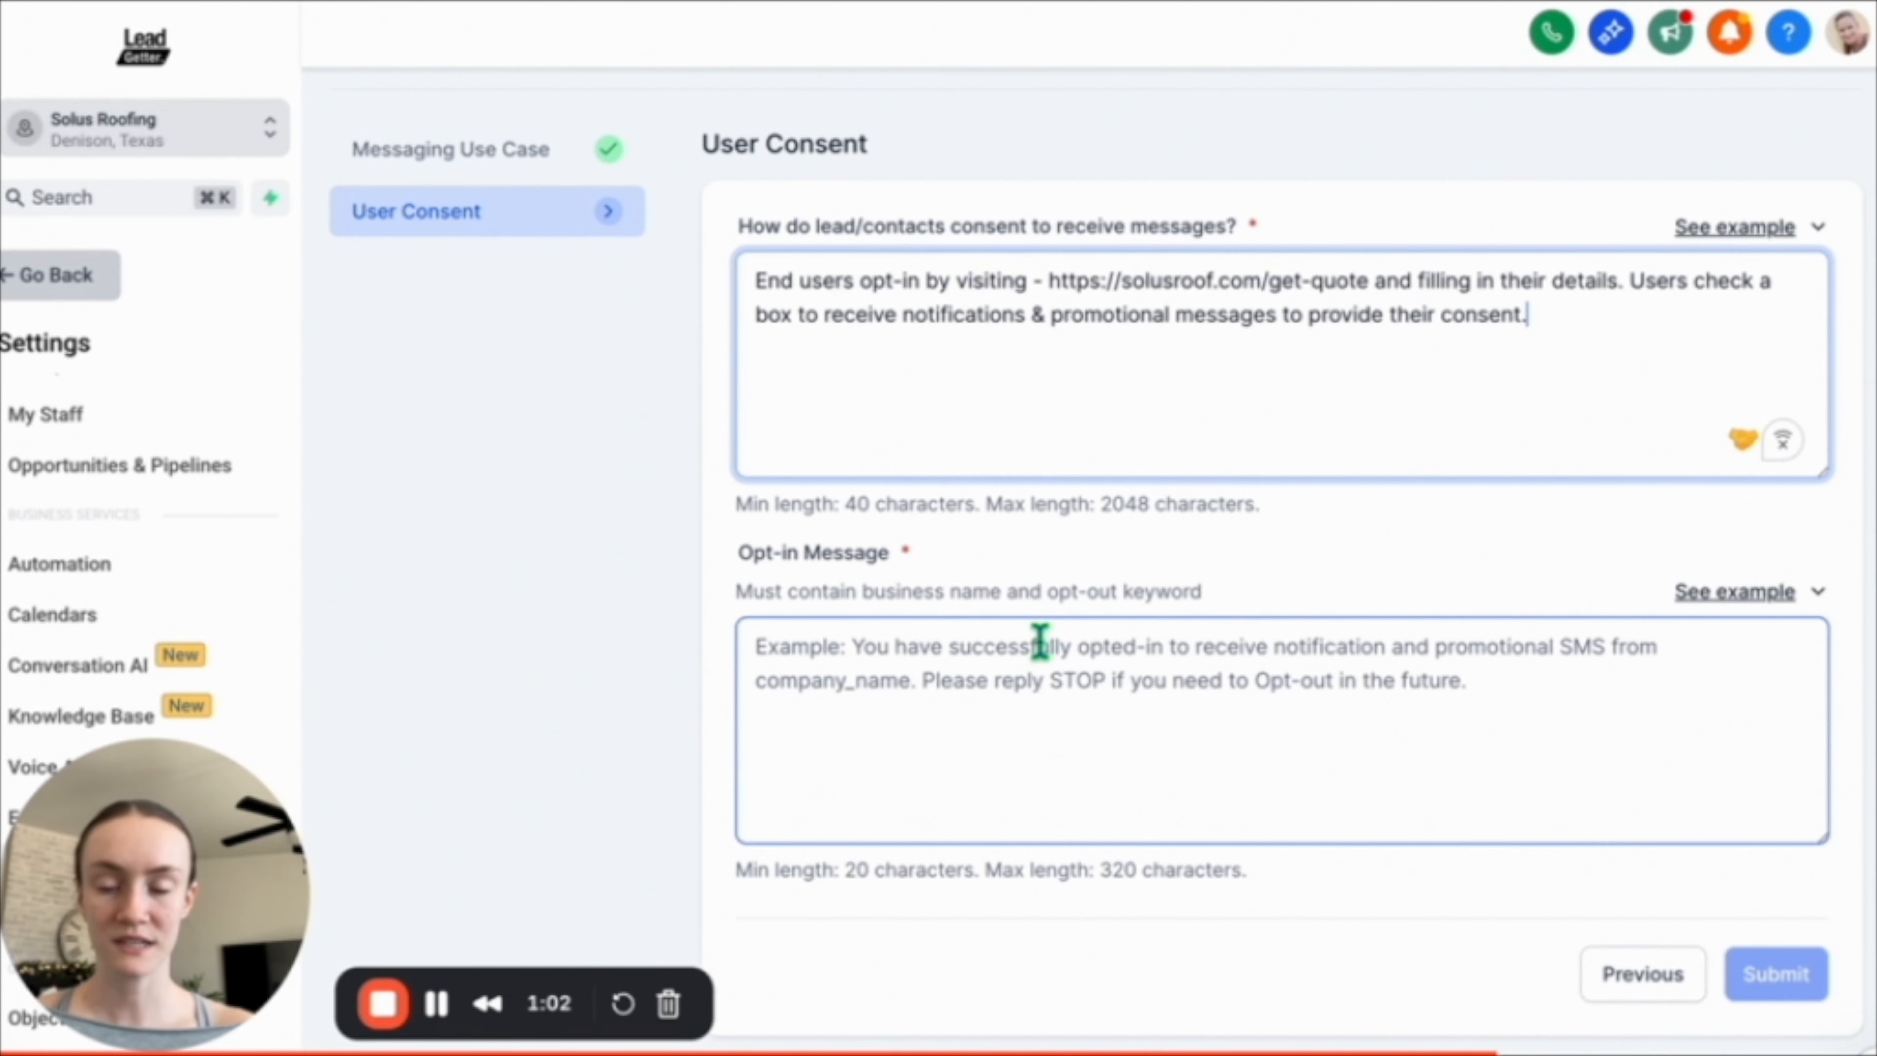
{"action": "left_click", "coordinate": [1722, 591]}
{"action": "left_click", "coordinate": [1781, 426]}
{"action": "left_click", "coordinate": [868, 670]}
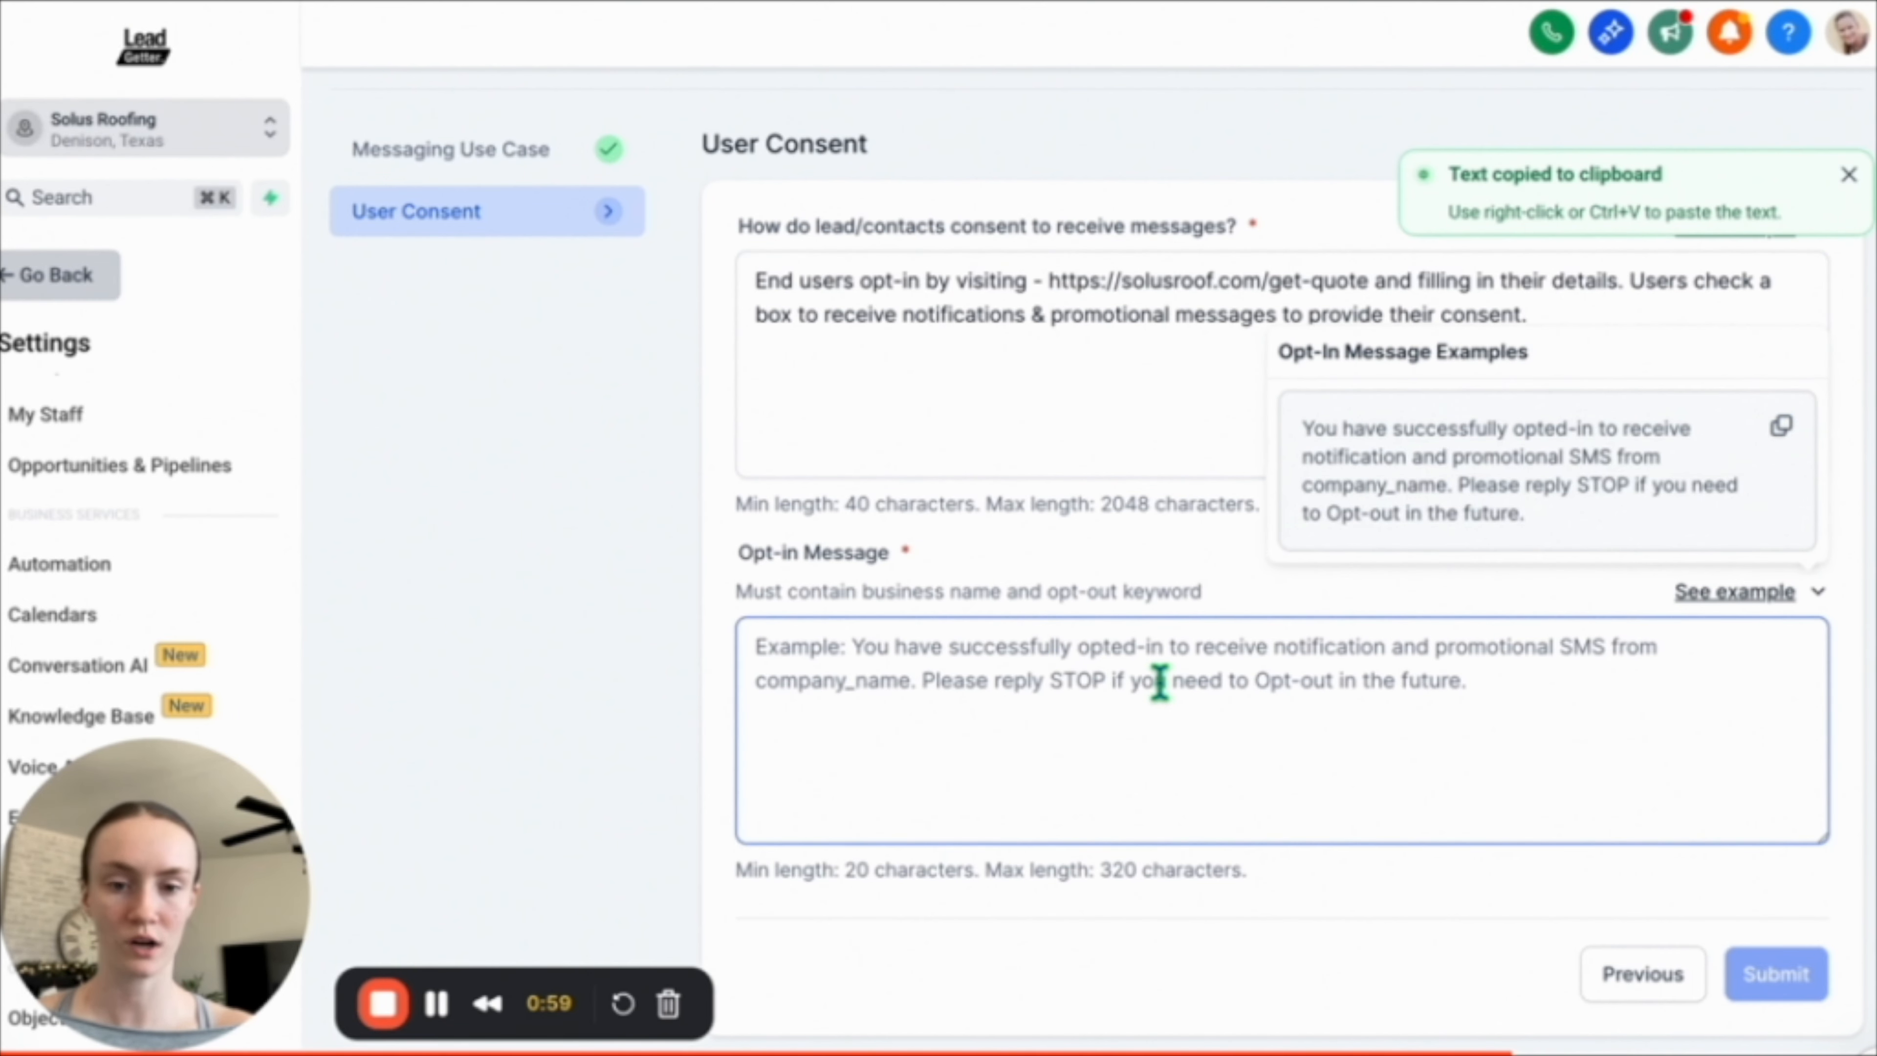
{"action": "key", "text": "ctrl+v"}
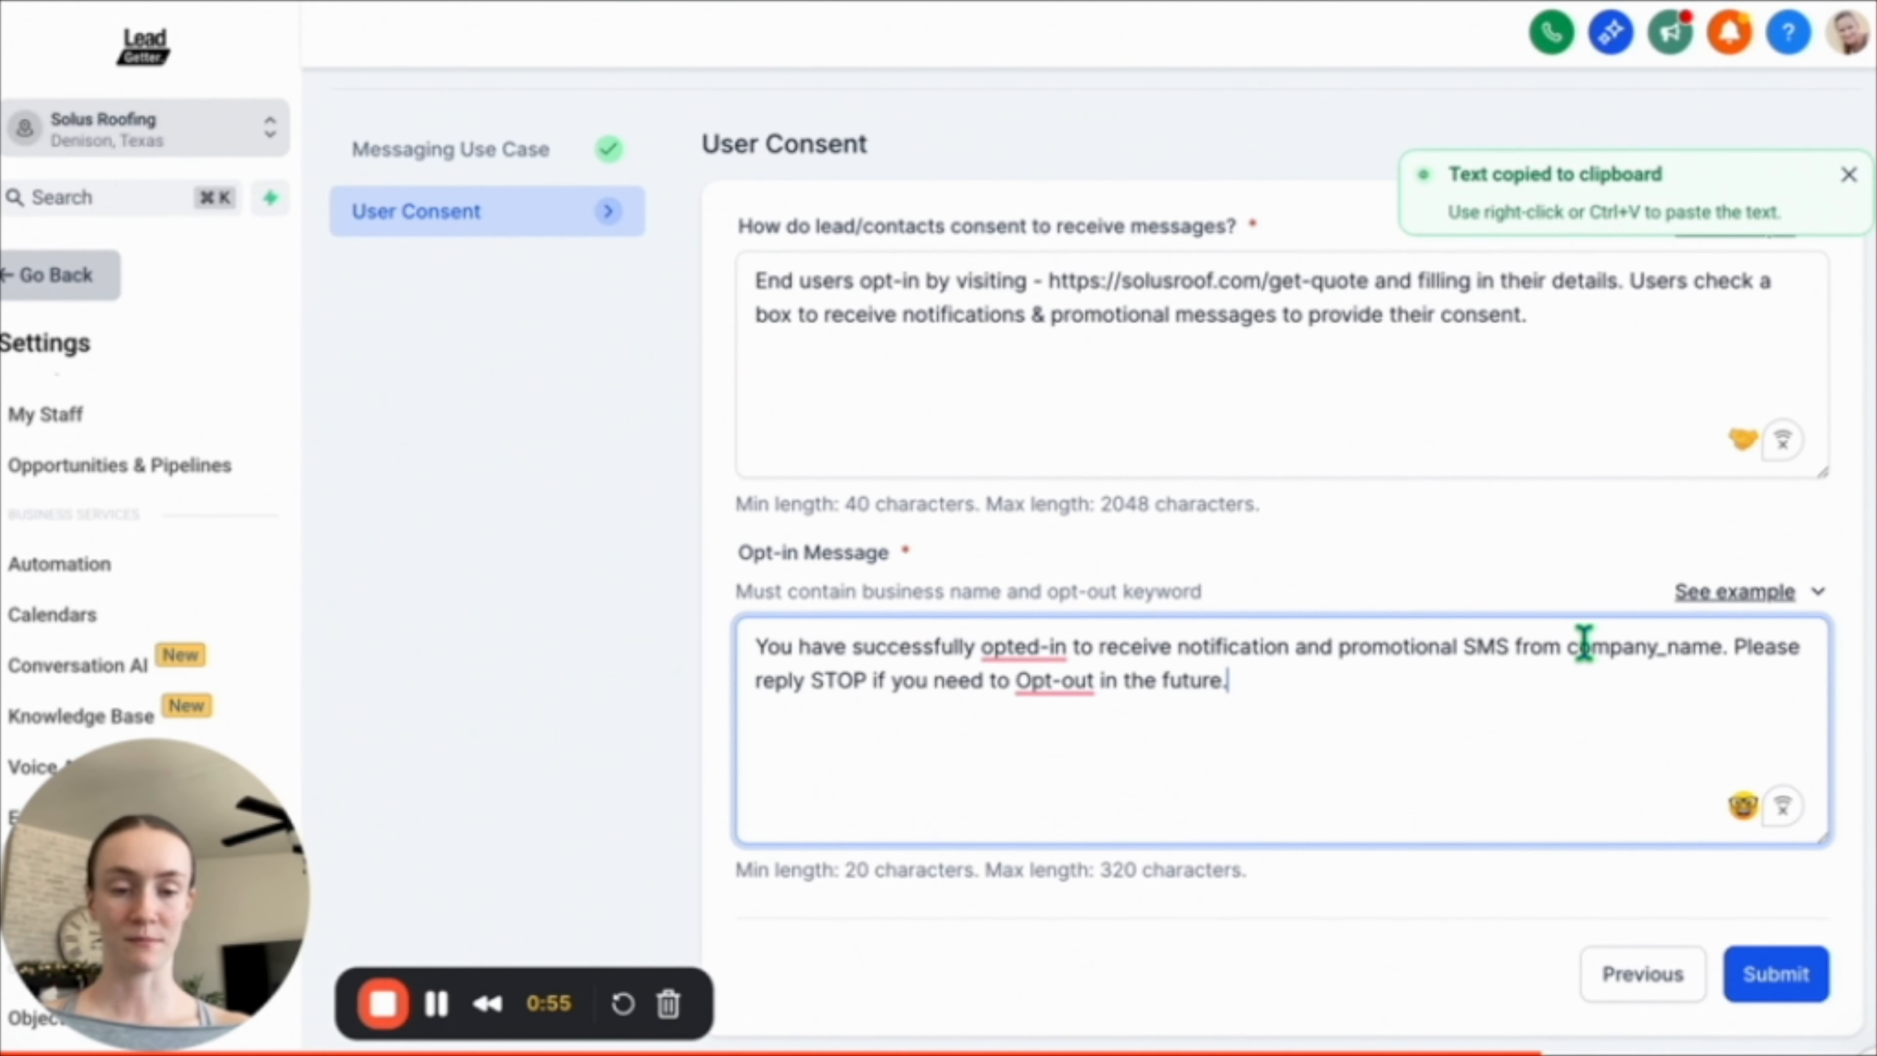
{"action": "left_click_drag", "start_coordinate": [1720, 648], "coordinate": [1692, 649]}
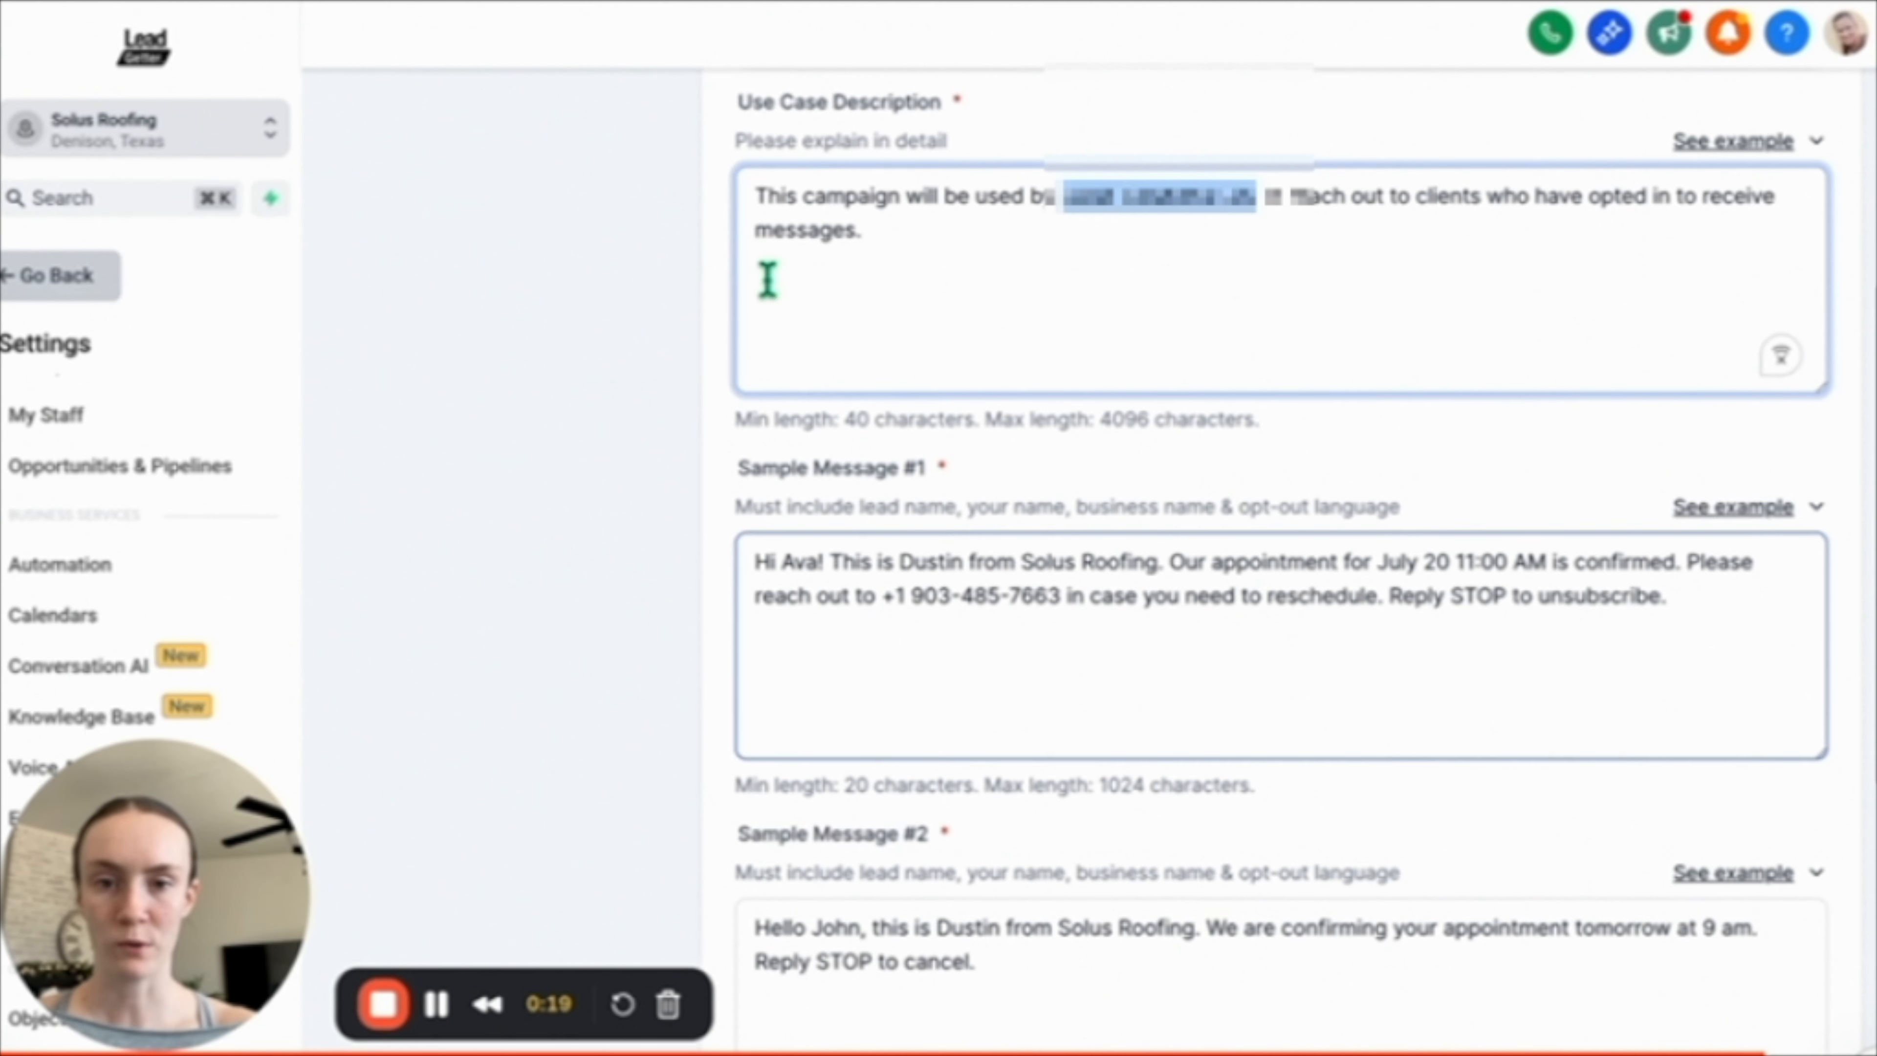
Replace Solus Roofing in Sample Message #1 with the legal business name.
{"action": "scroll", "coordinate": [968, 511], "scroll_direction": "down", "scroll_amount": 5}
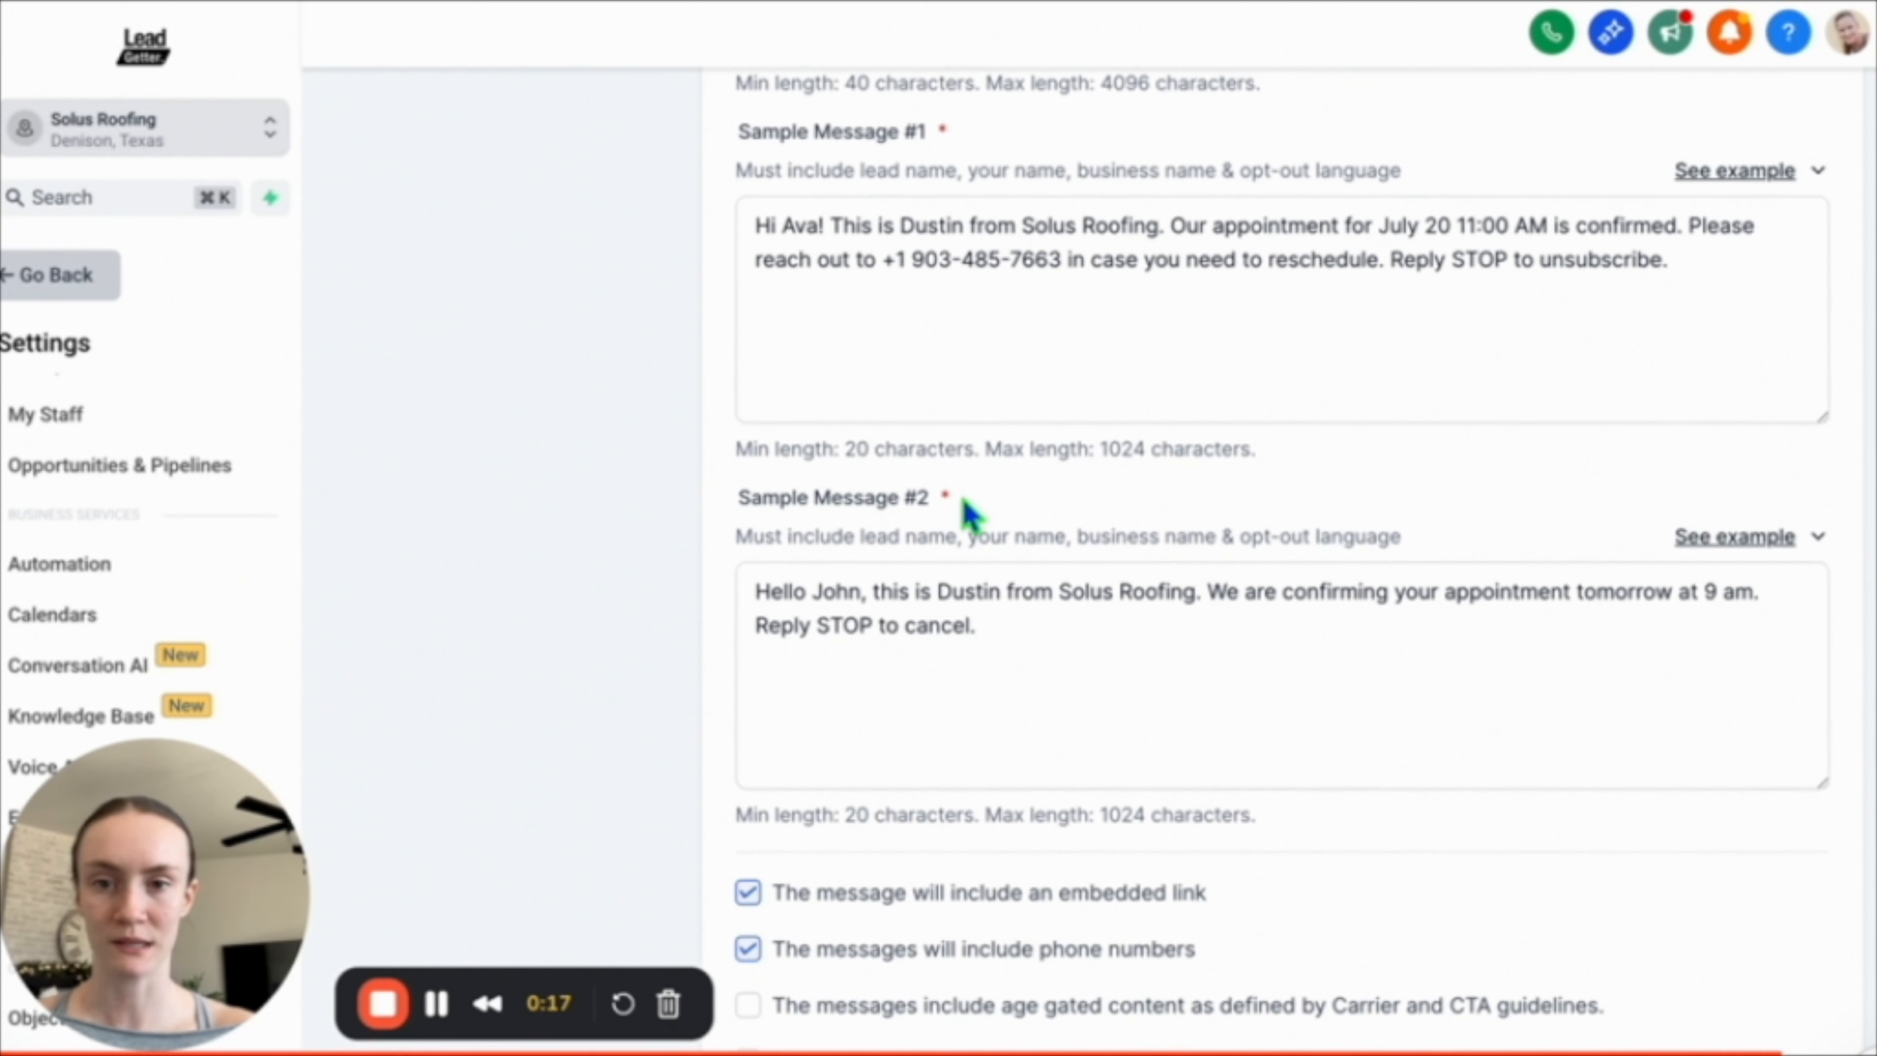
{"action": "left_click", "coordinate": [898, 267]}
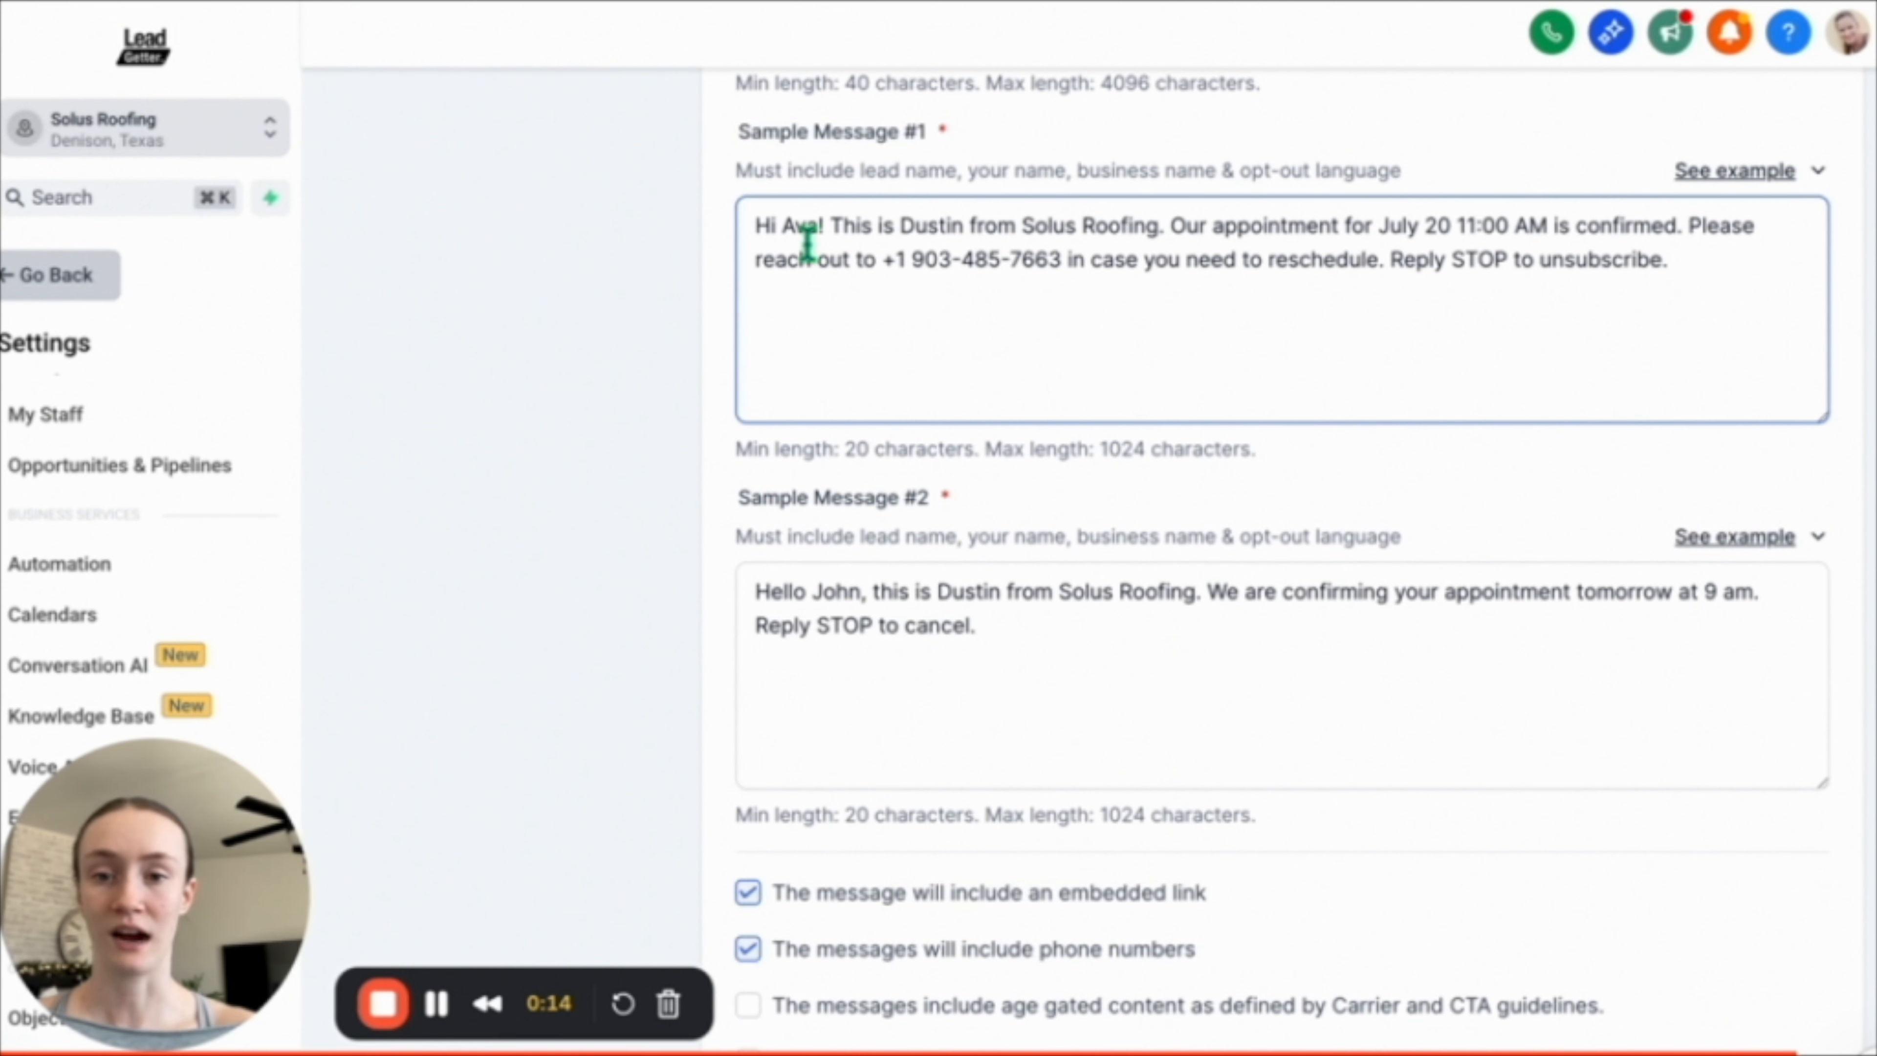
{"action": "left_click_drag", "start_coordinate": [1023, 225], "coordinate": [1157, 228]}
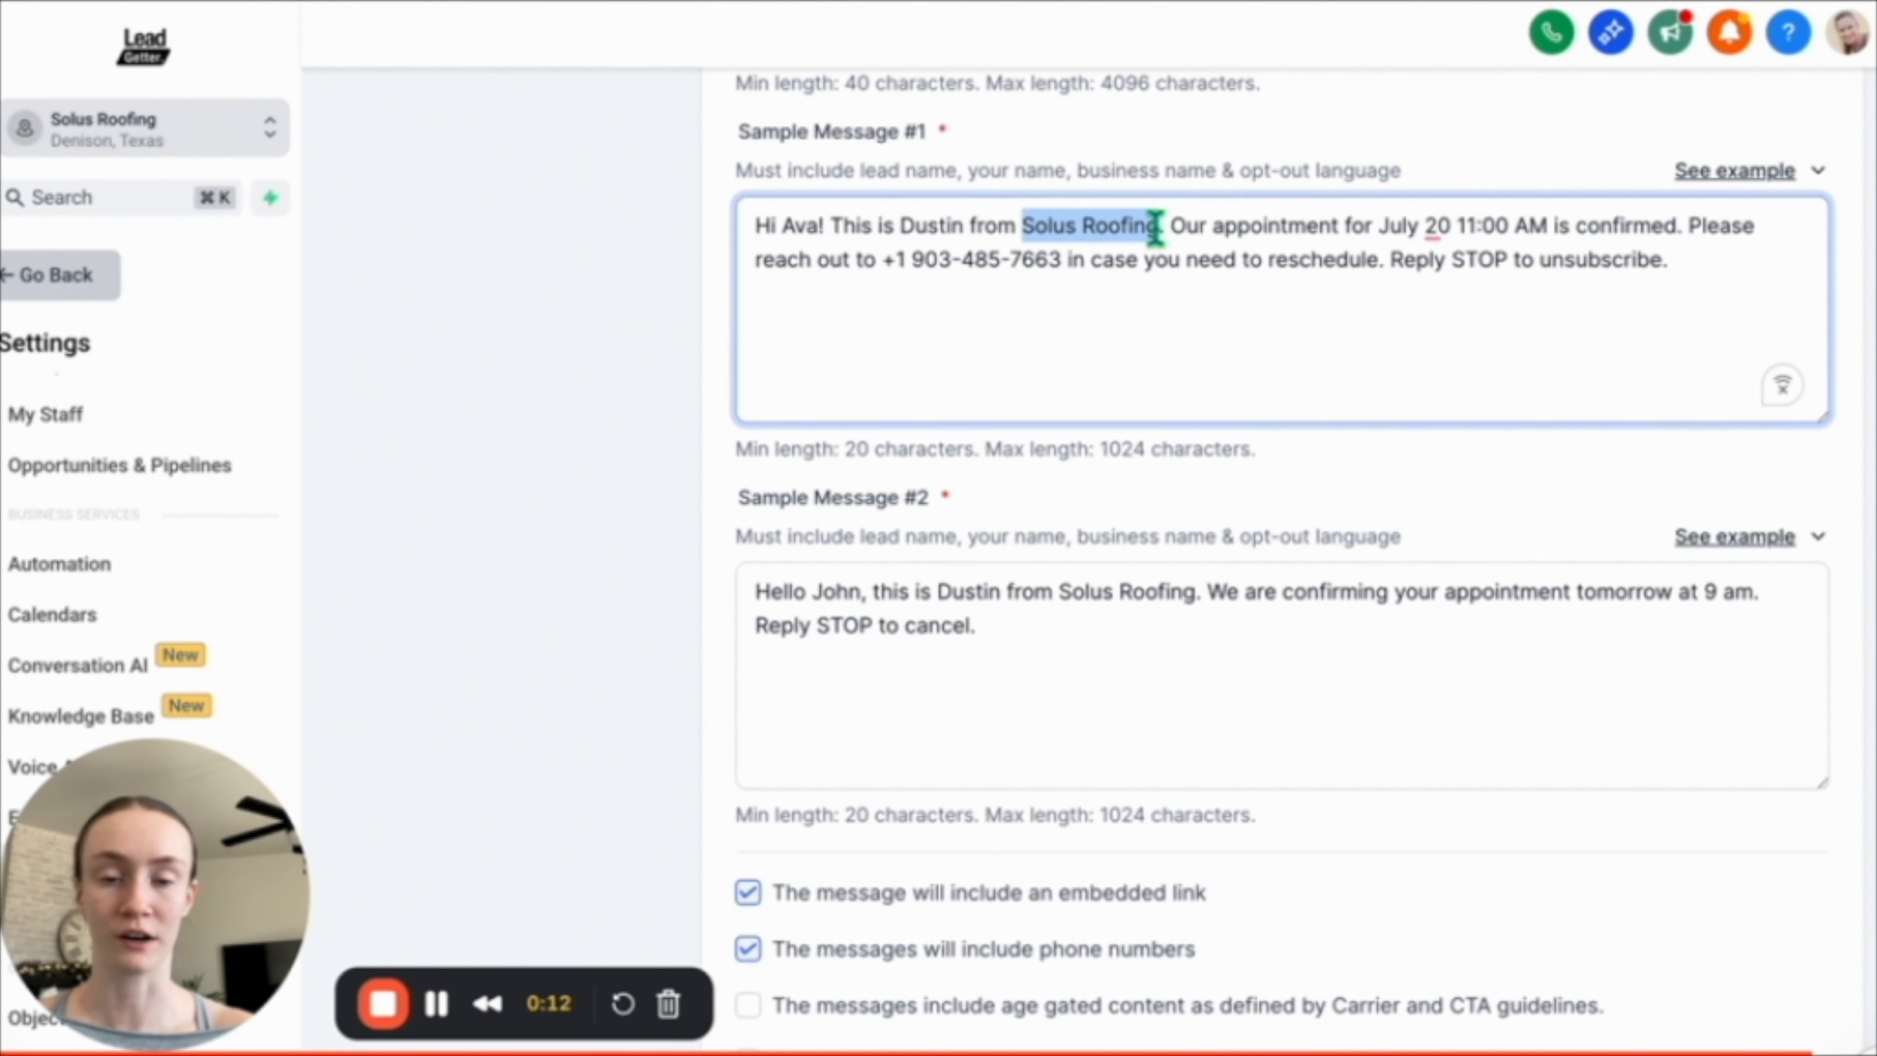
{"action": "key", "text": "super+v"}
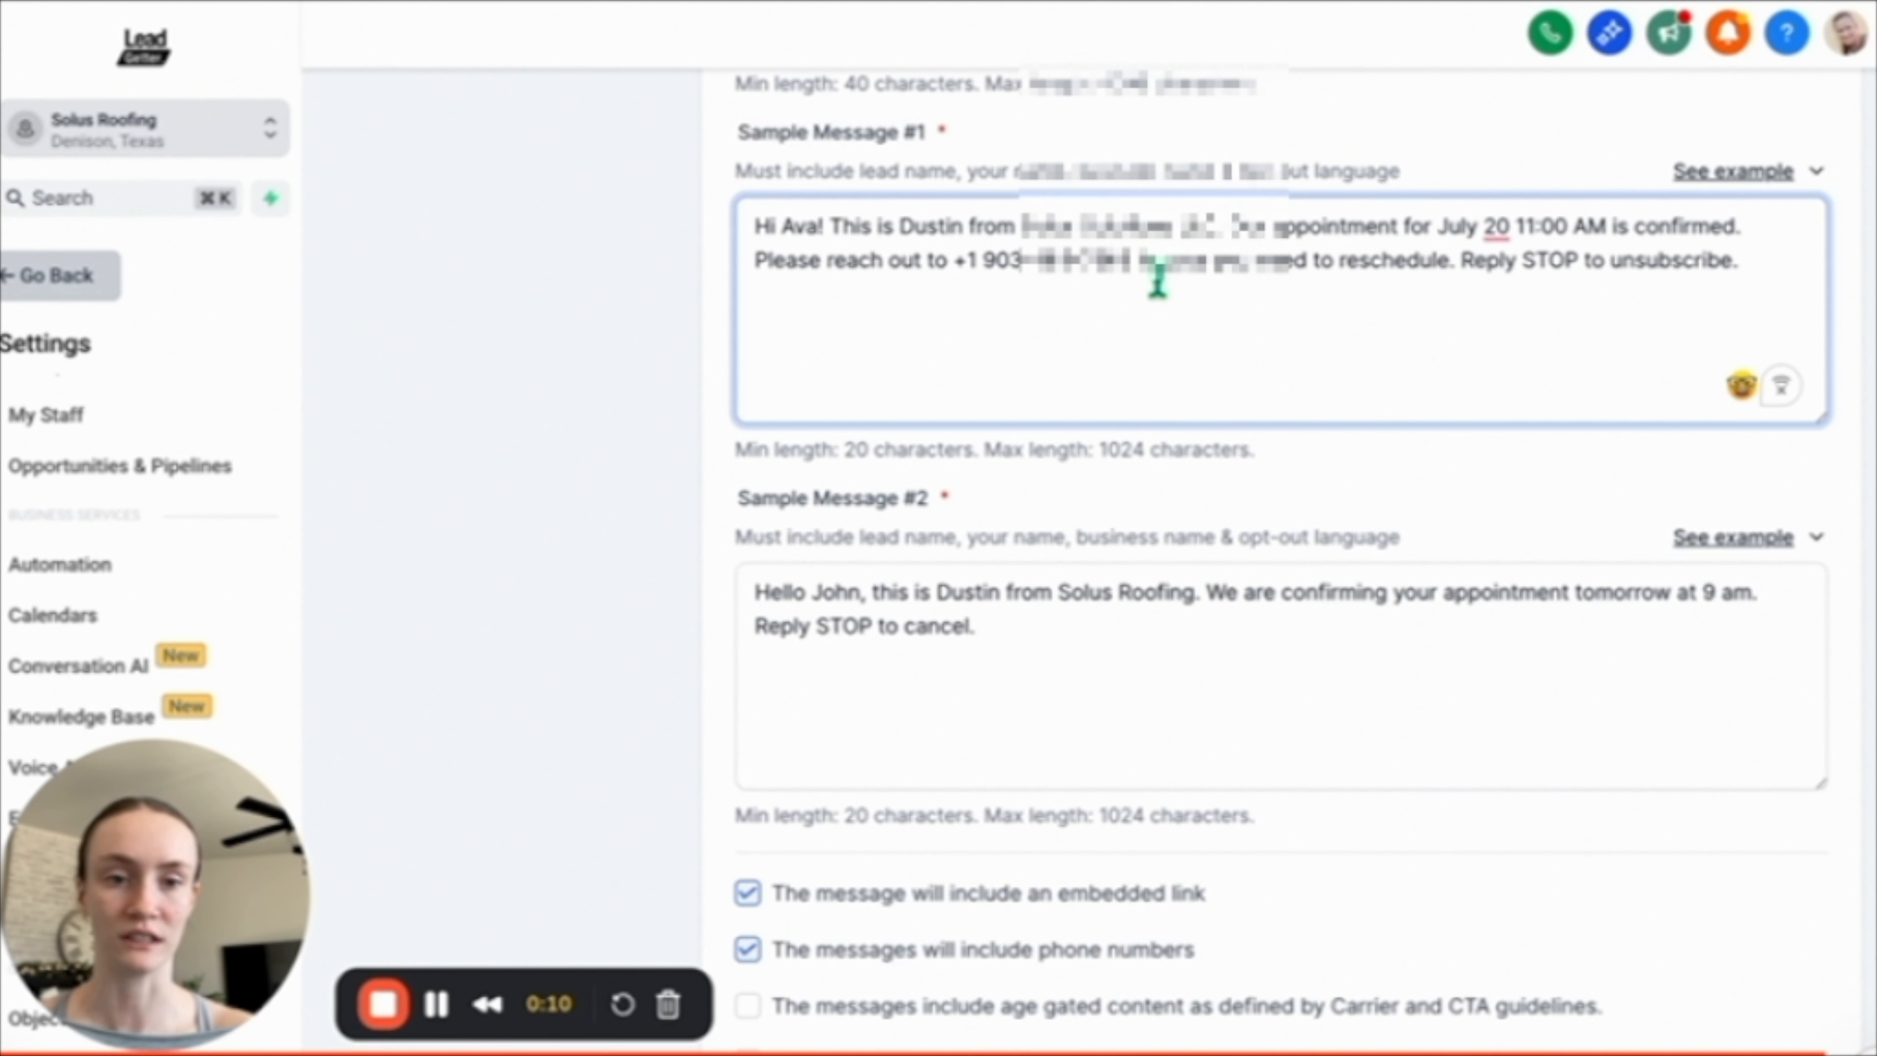
Replace Solus Roofing in Sample Message #2 with the legal business name and continue to User Consent.
{"action": "scroll", "coordinate": [1154, 289], "scroll_direction": "down", "scroll_amount": 1}
{"action": "left_click_drag", "start_coordinate": [1064, 400], "coordinate": [1189, 403]}
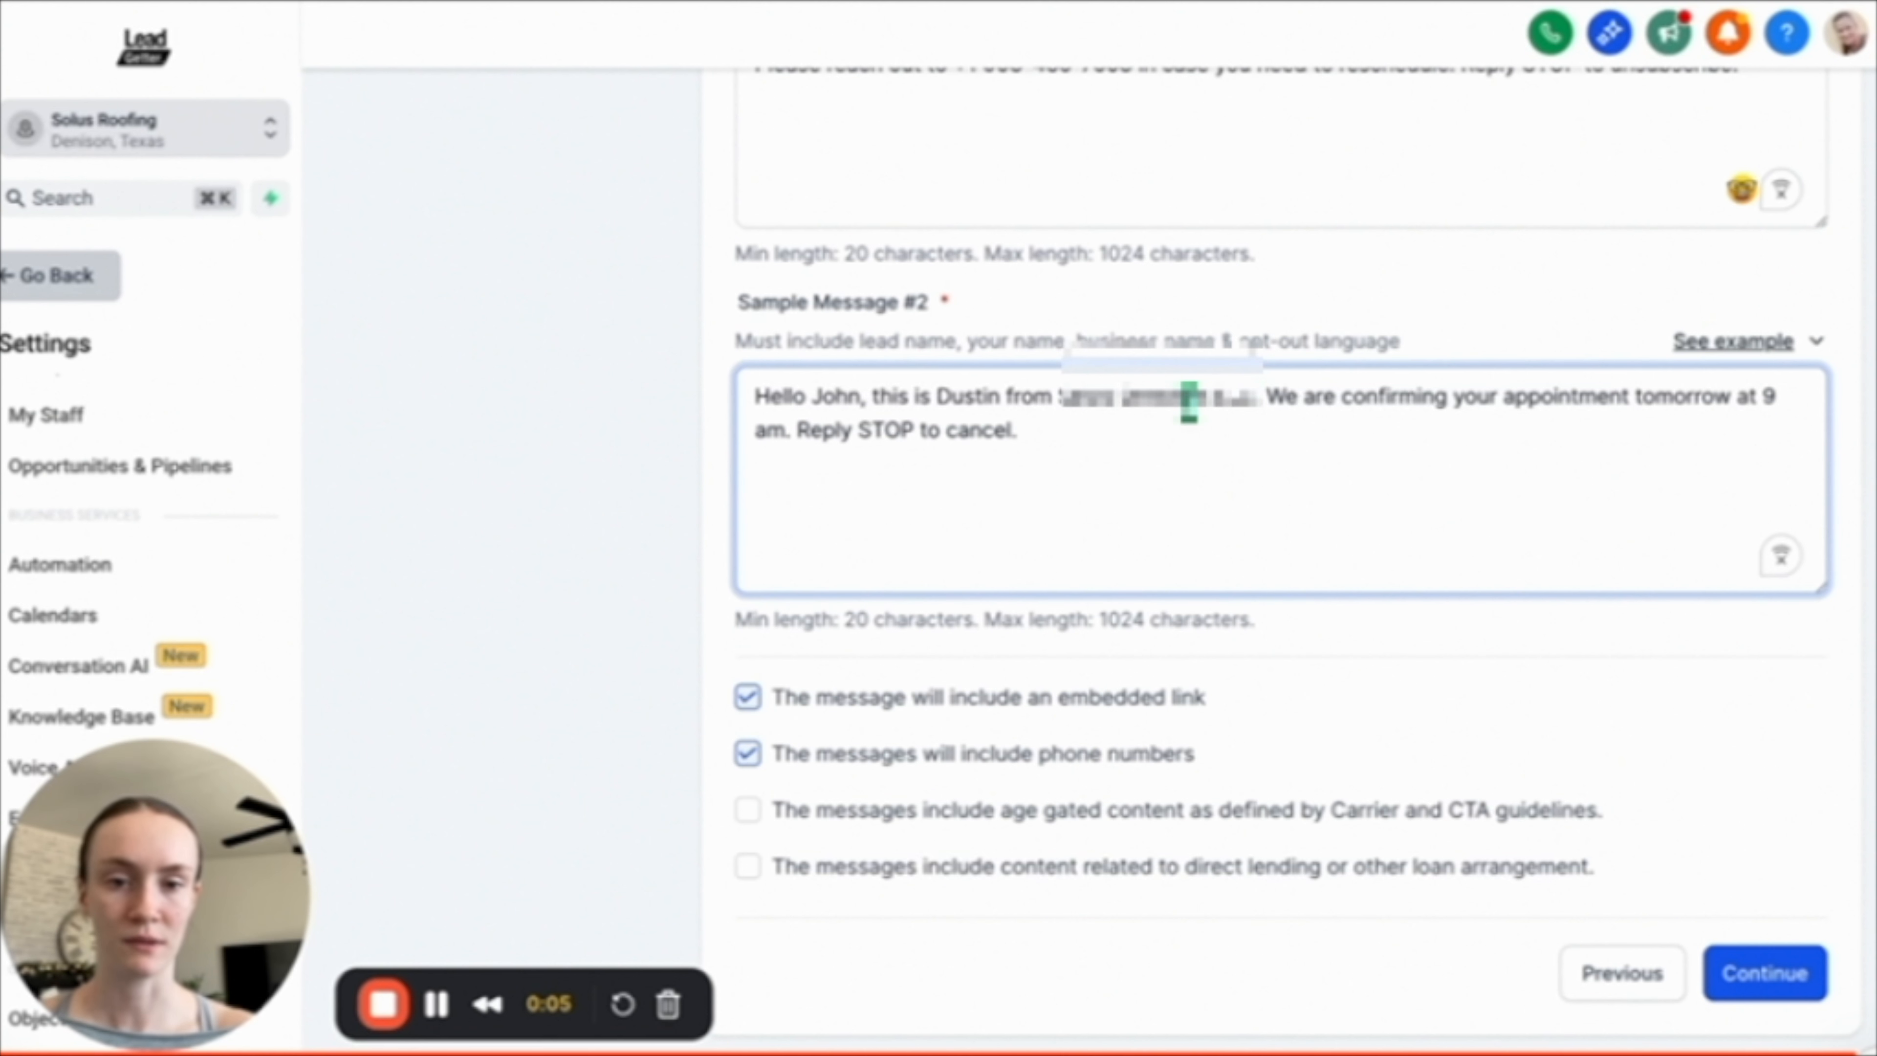
{"action": "left_click", "coordinate": [1188, 428]}
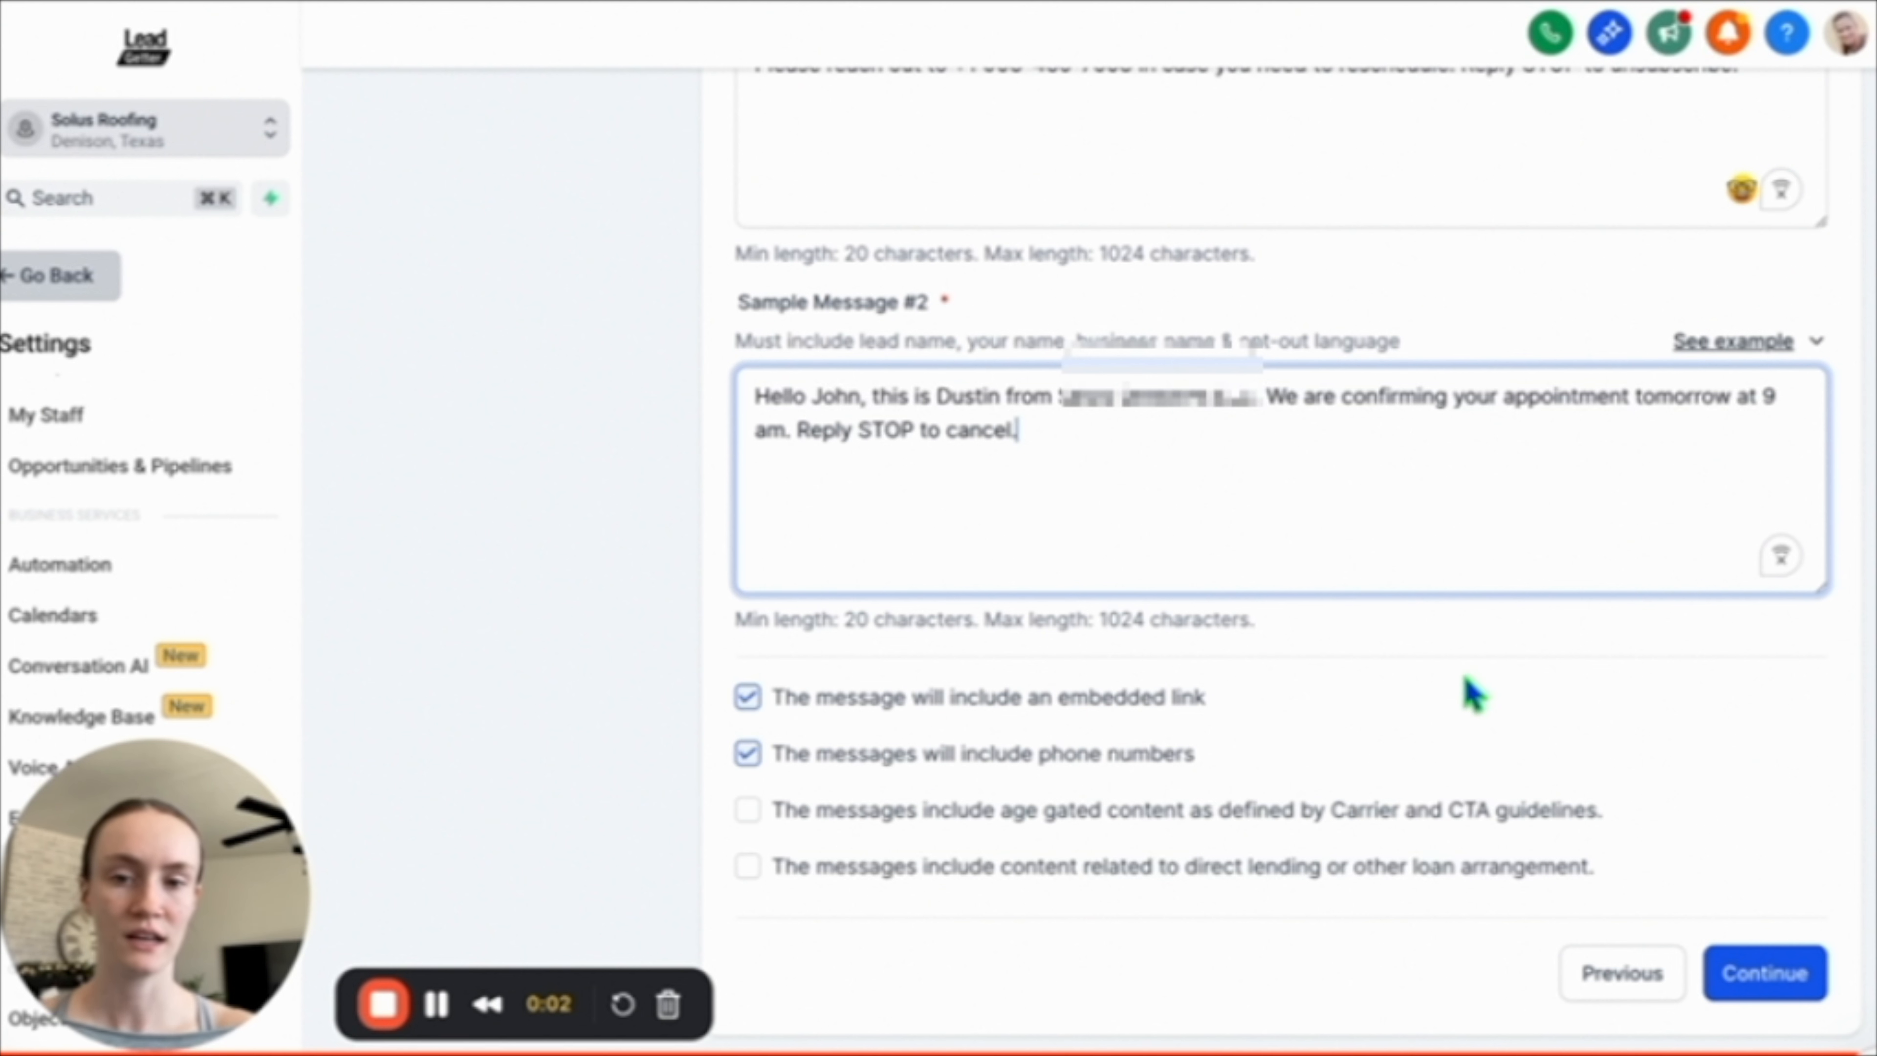
{"action": "left_click", "coordinate": [1763, 975]}
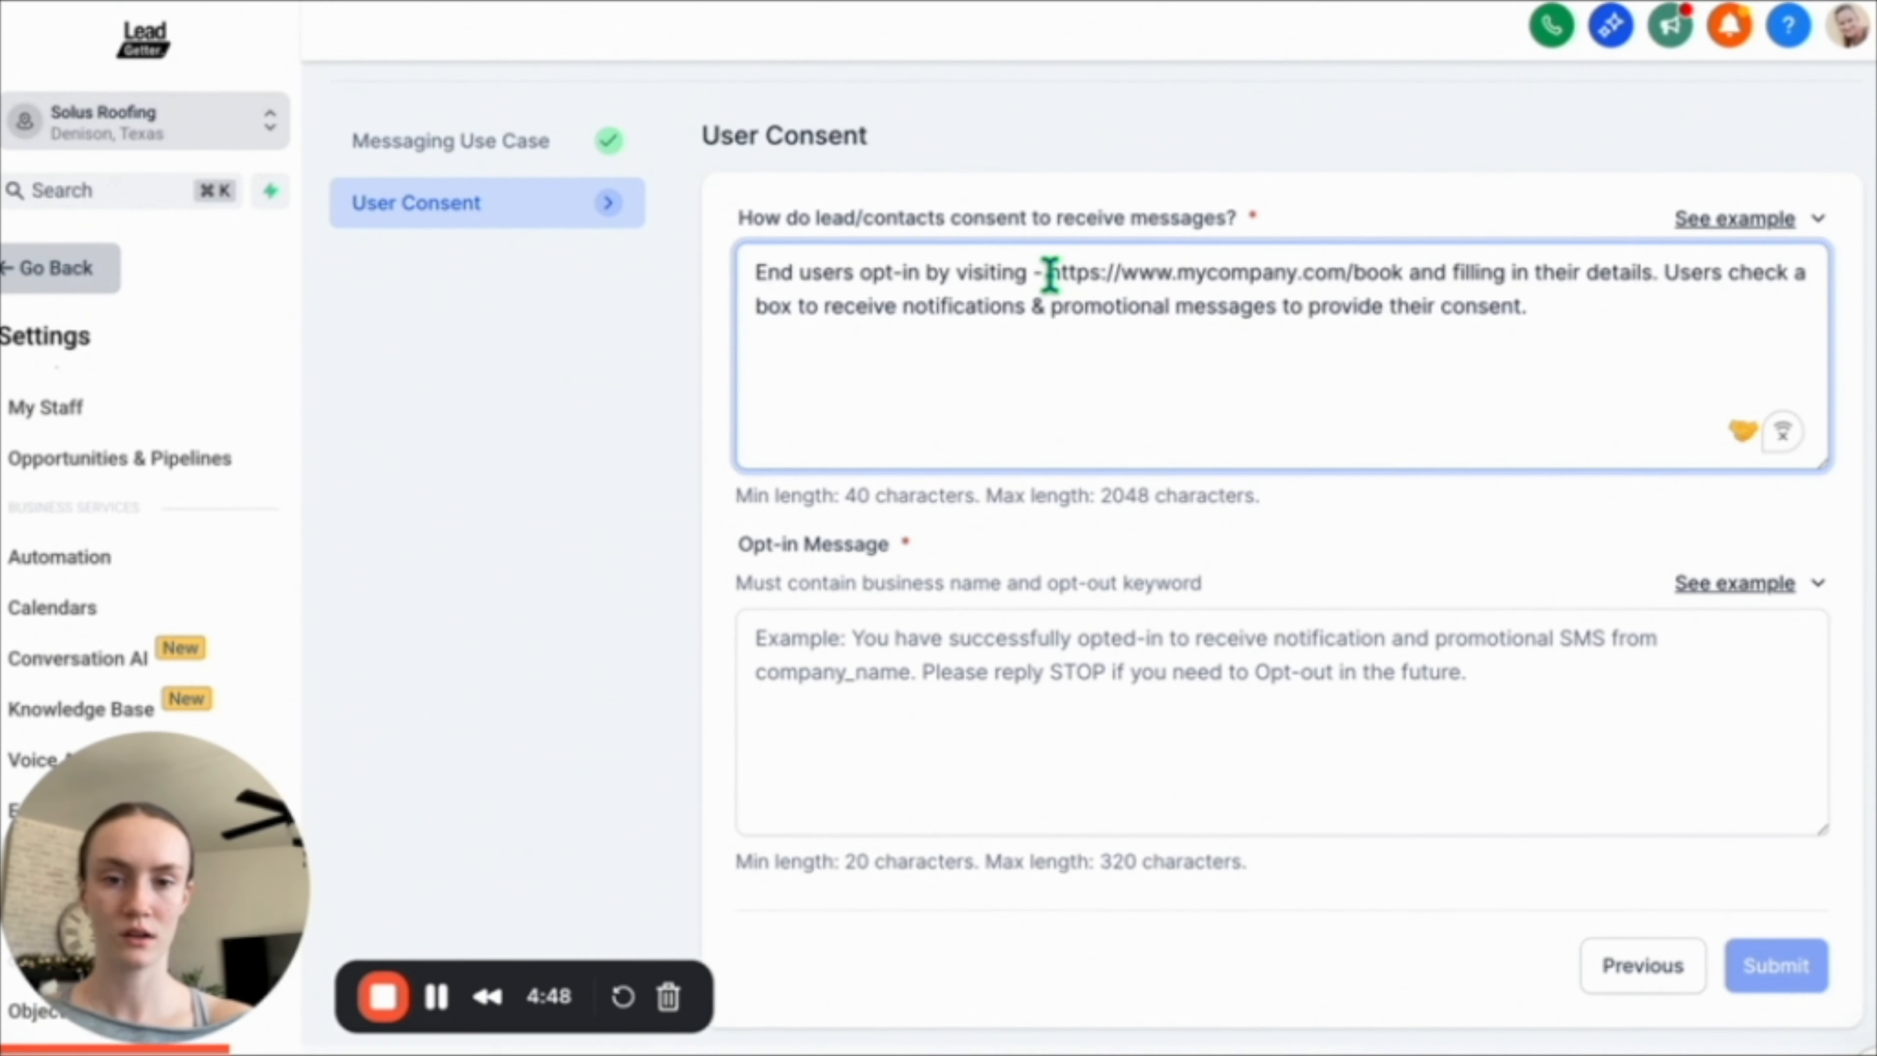
{"action": "left_click_drag", "start_coordinate": [1048, 274], "coordinate": [1402, 275]}
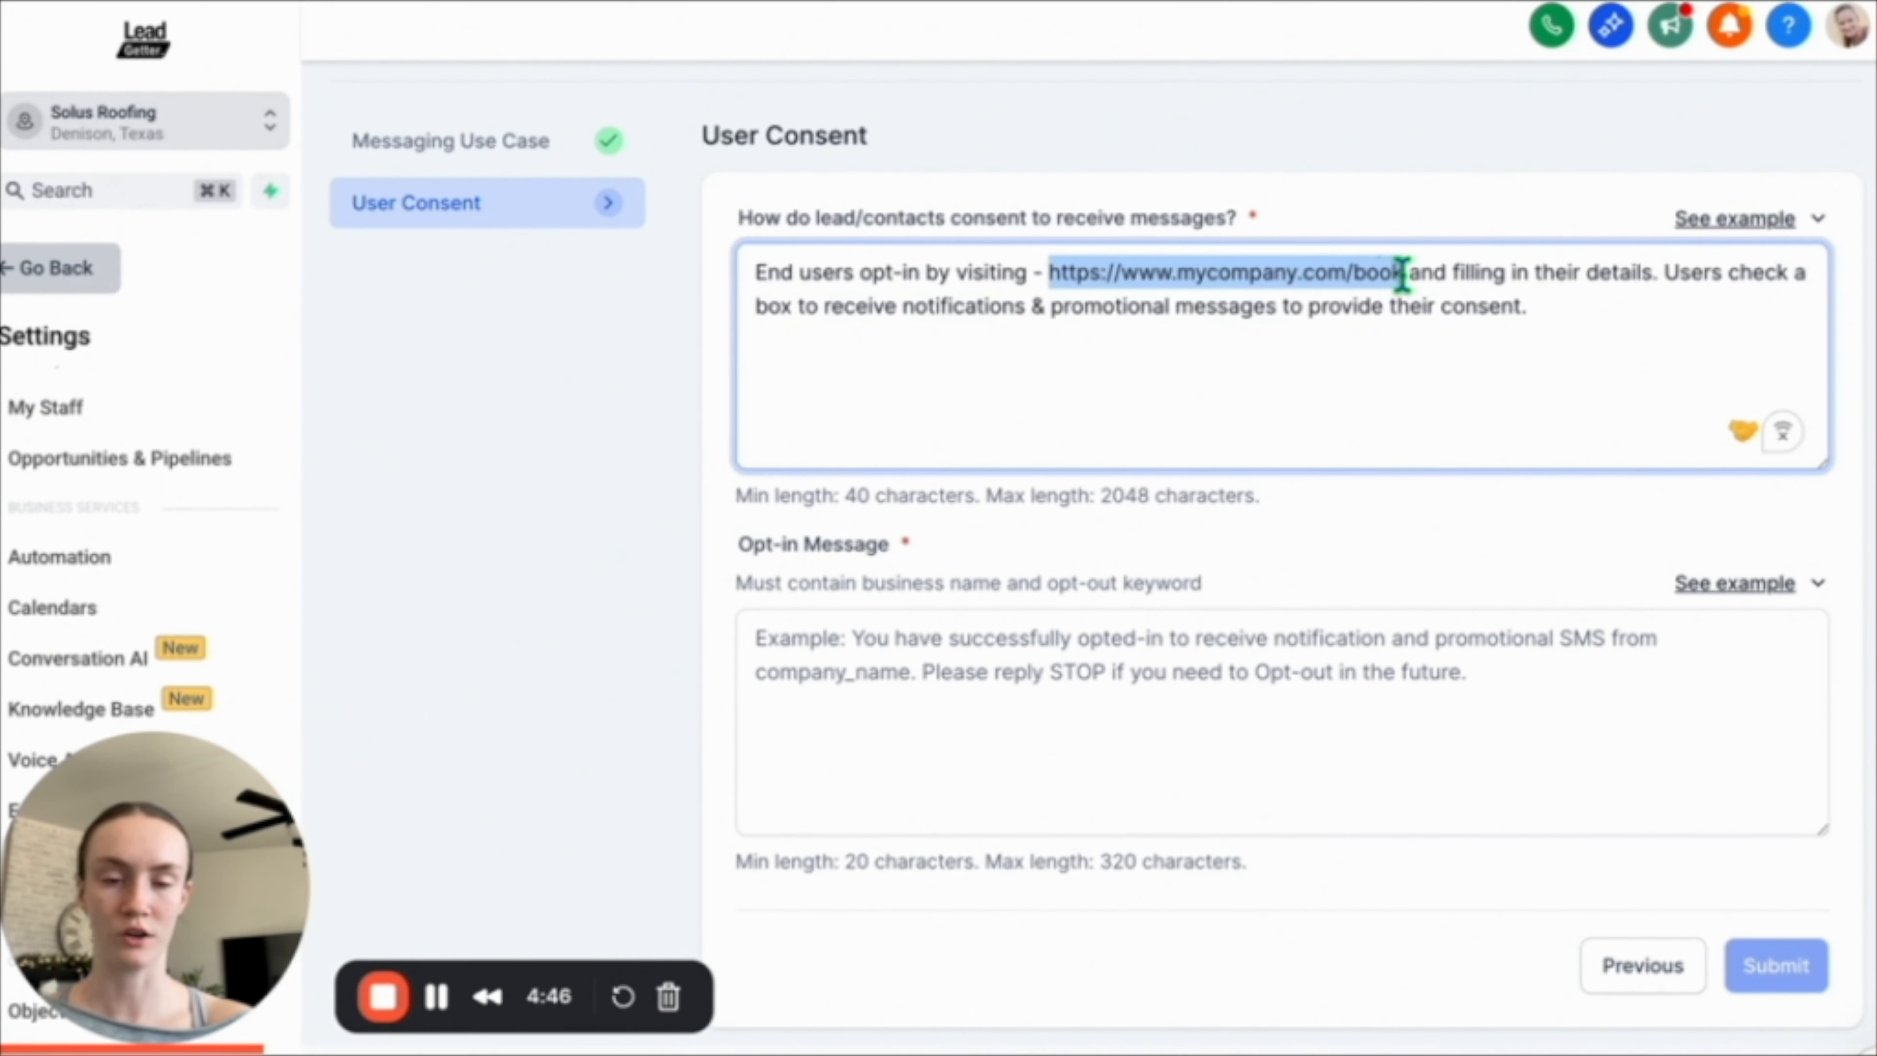
{"action": "type", "text": "https://solusroof.com/get-quote"}
{"action": "left_click", "coordinate": [1716, 597]}
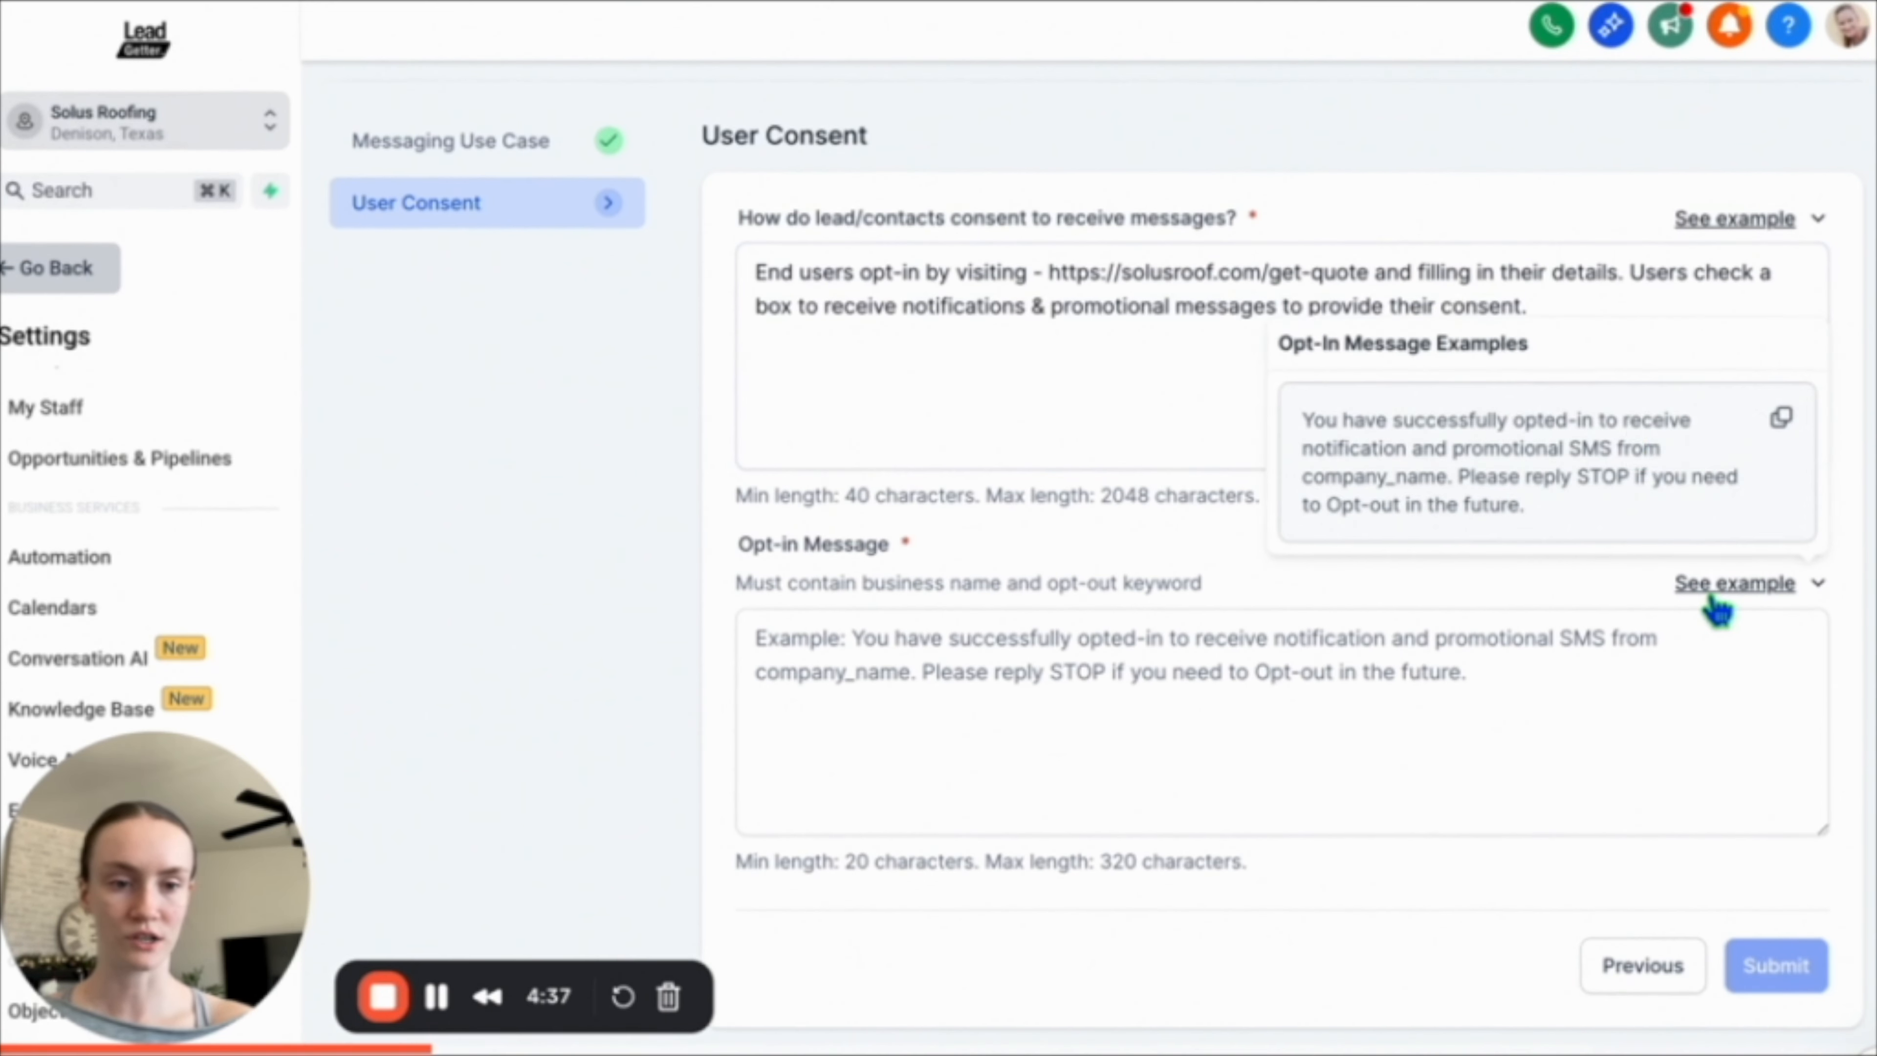
{"action": "left_click", "coordinate": [1782, 420]}
{"action": "left_click", "coordinate": [1324, 679]}
{"action": "key", "text": "ctrl+v"}
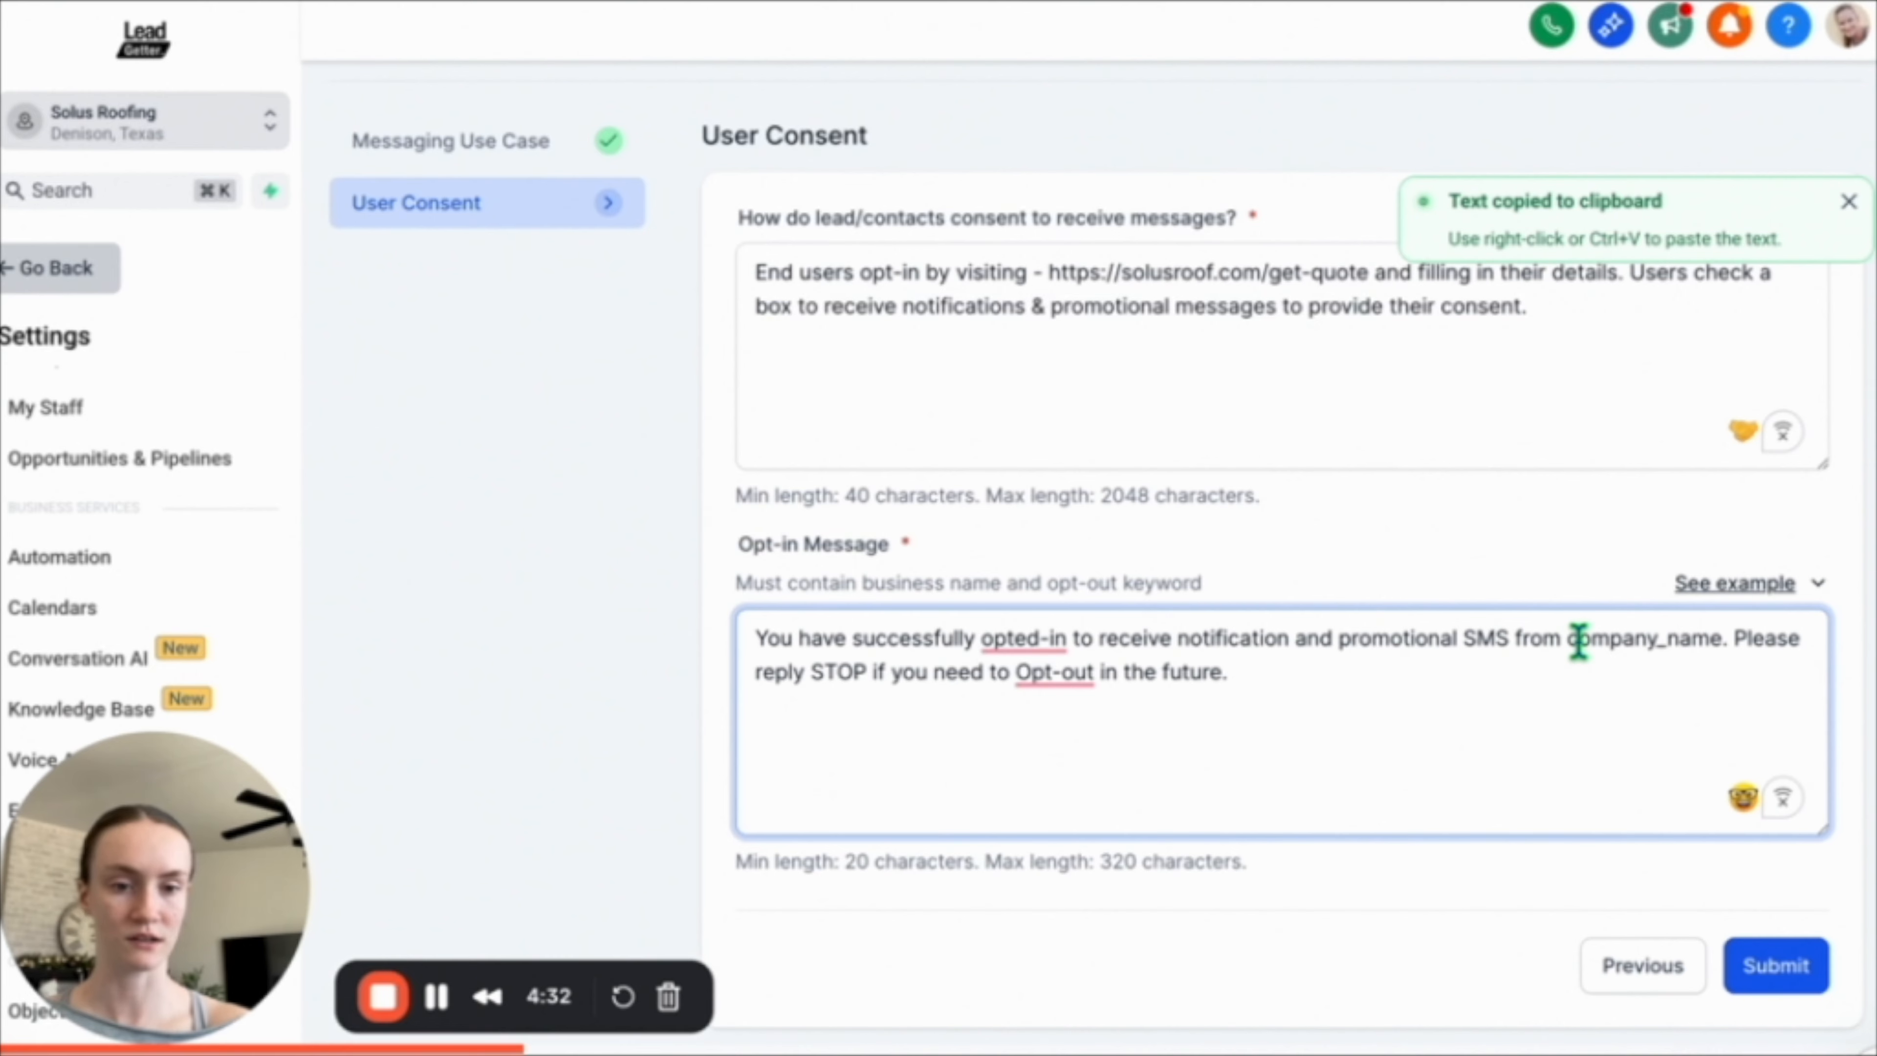
Replace company_name in the Opt-in Message with the legal business name, Solus Solutions LLC.
{"action": "left_click_drag", "start_coordinate": [1568, 641], "coordinate": [1720, 641]}
{"action": "type", "text": "Solu"}
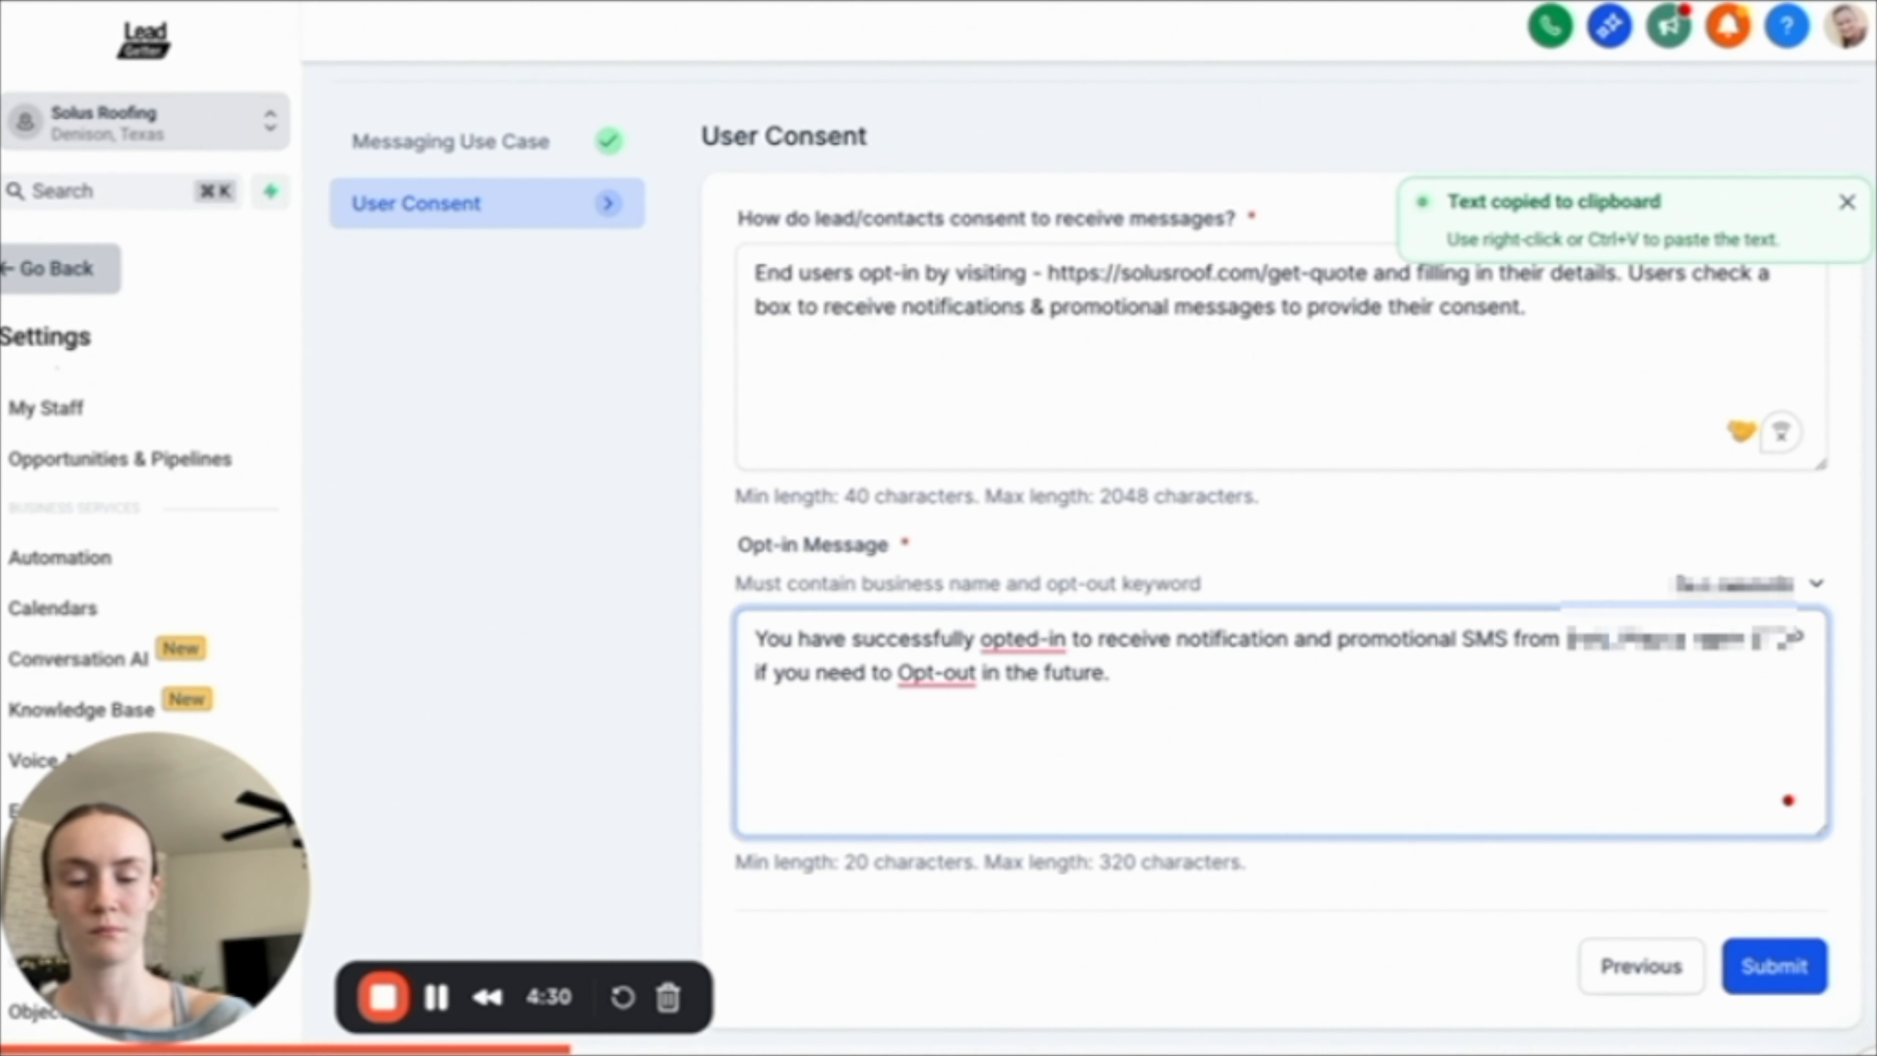
{"action": "type", "text": "s Solutions LL"}
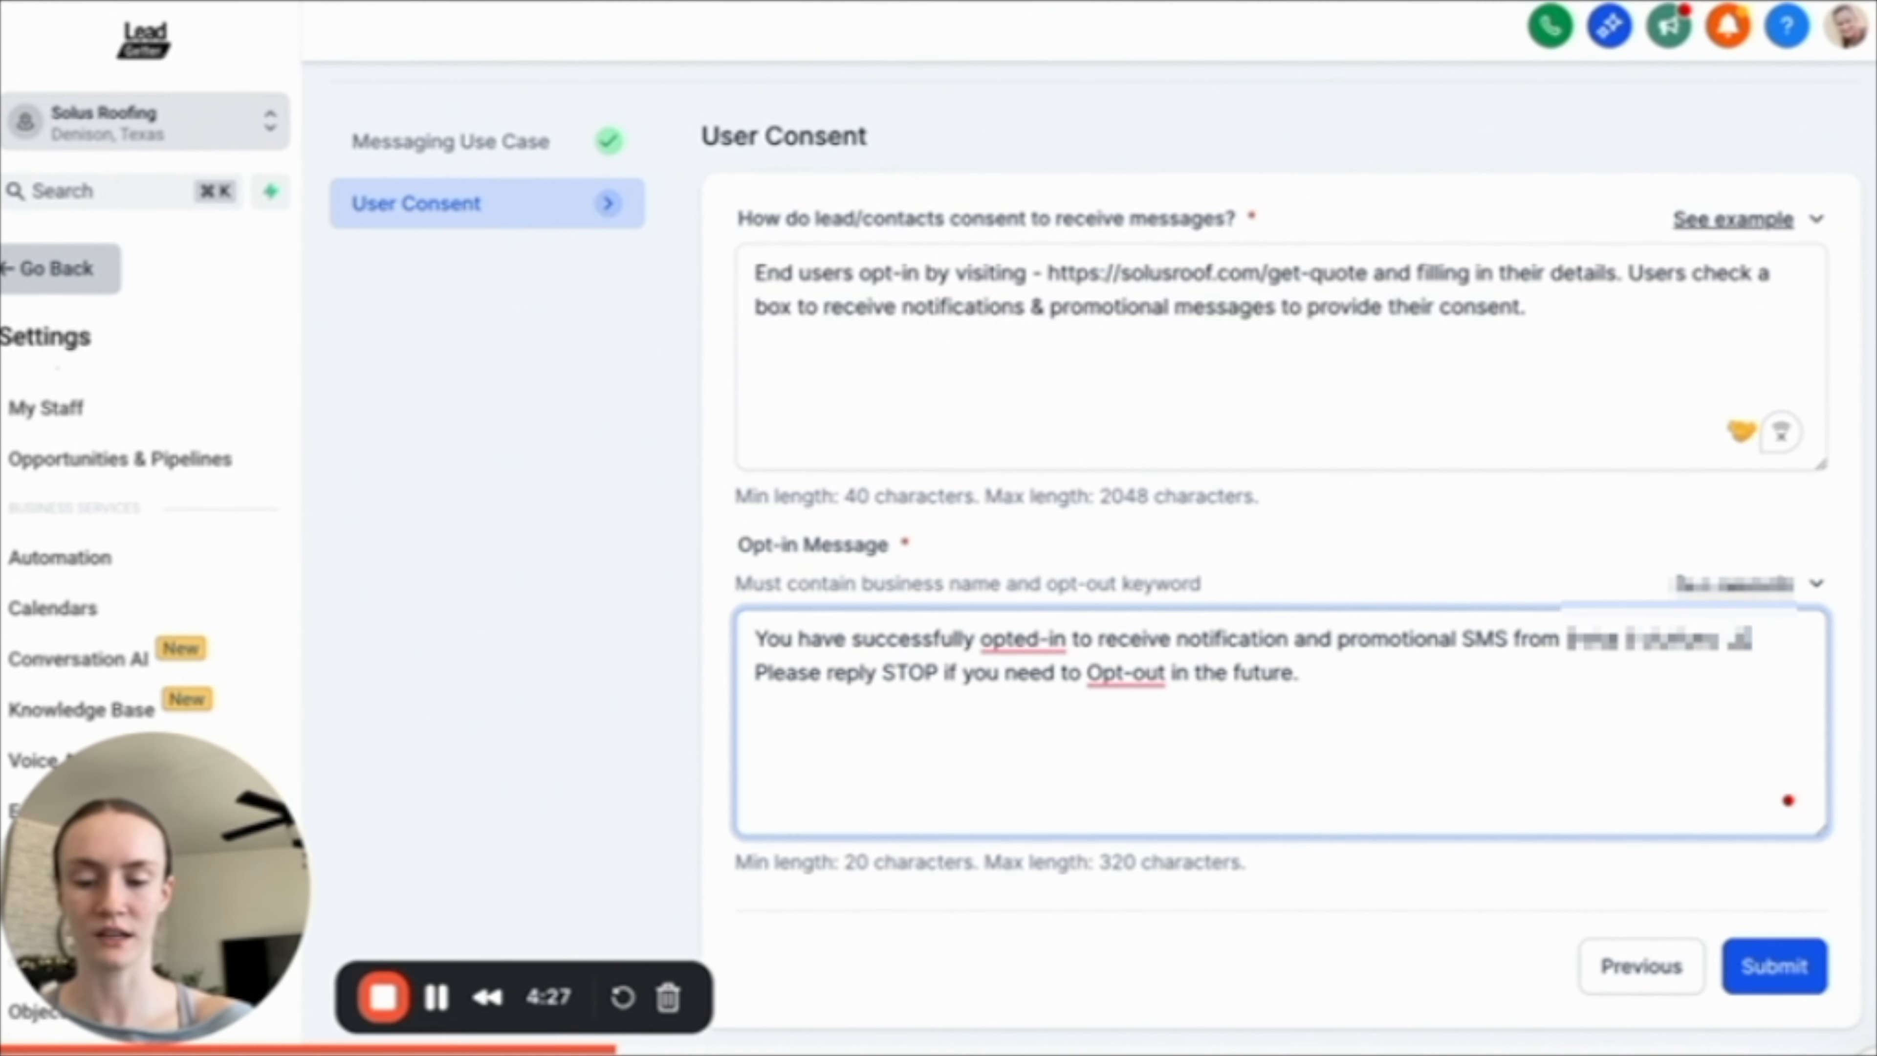
{"action": "type", "text": "C"}
Finish the legal business name in the Opt-in Message and submit the A2P campaign registration.
{"action": "left_click", "coordinate": [738, 583]}
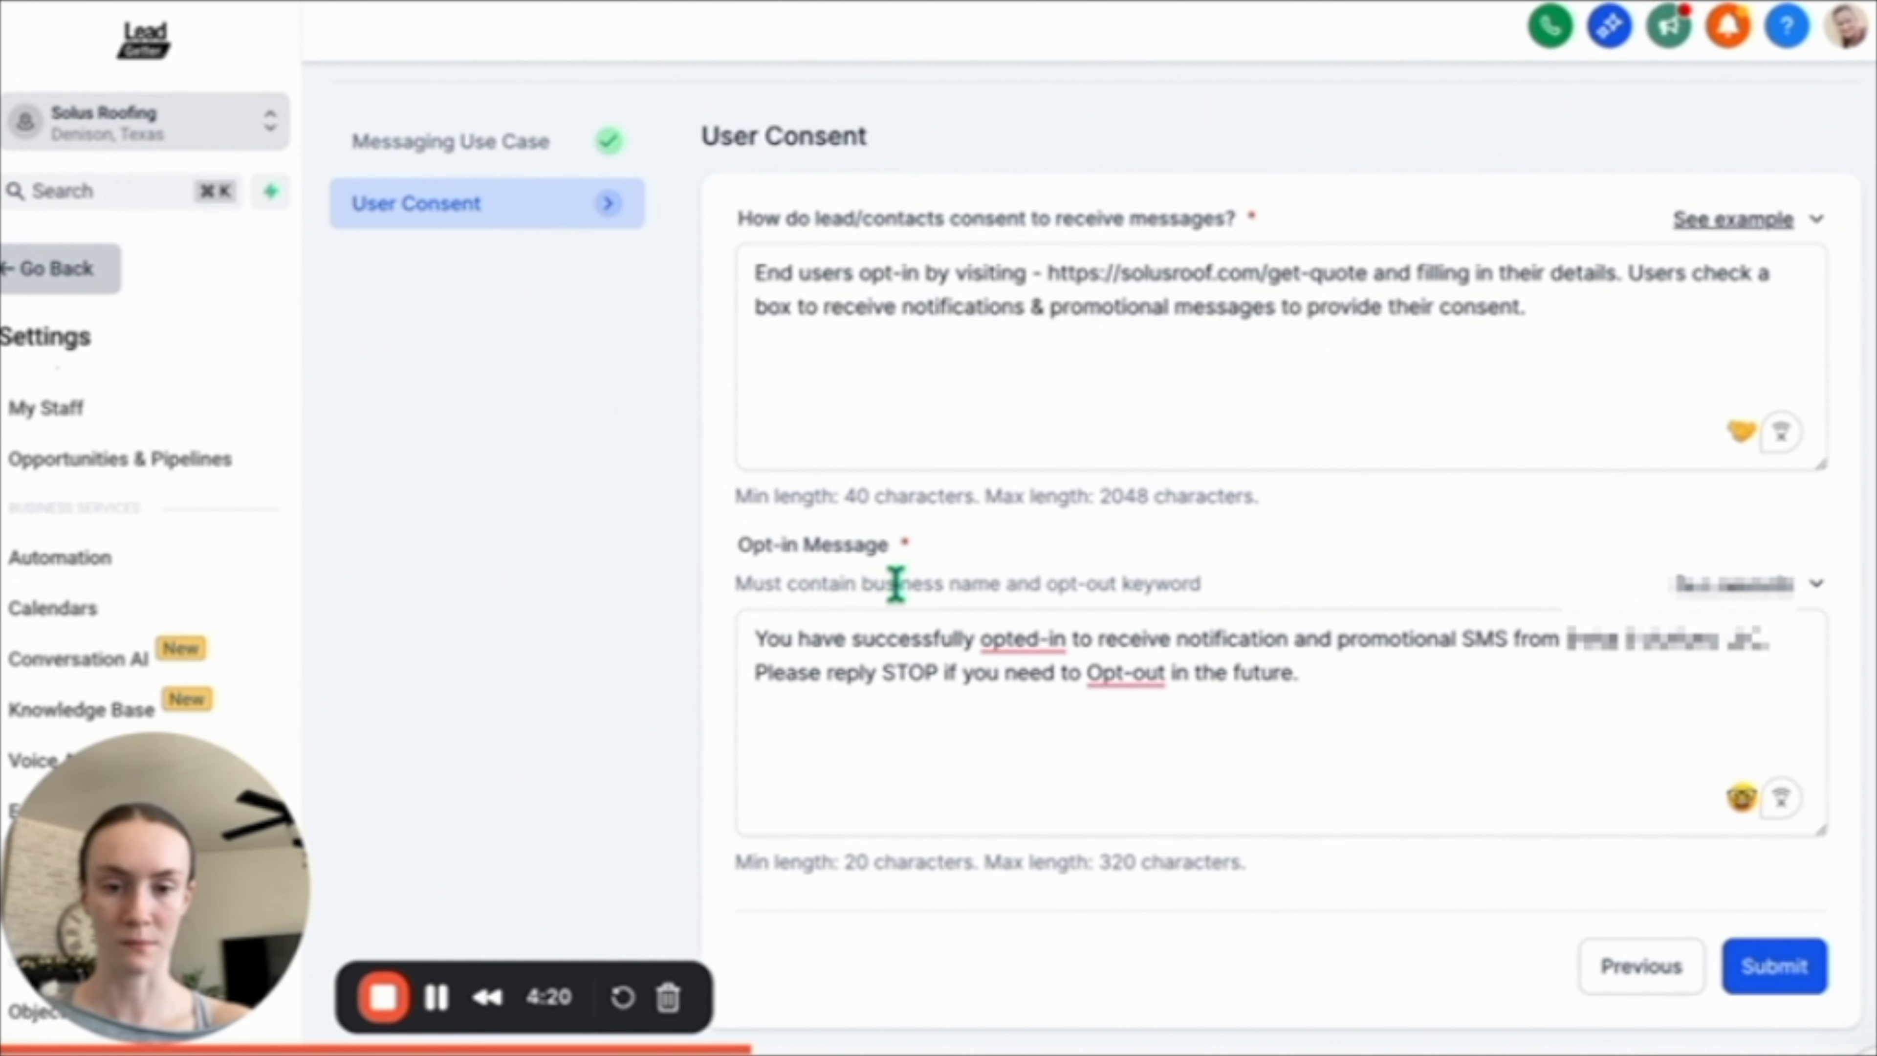
{"action": "left_click", "coordinate": [1647, 809]}
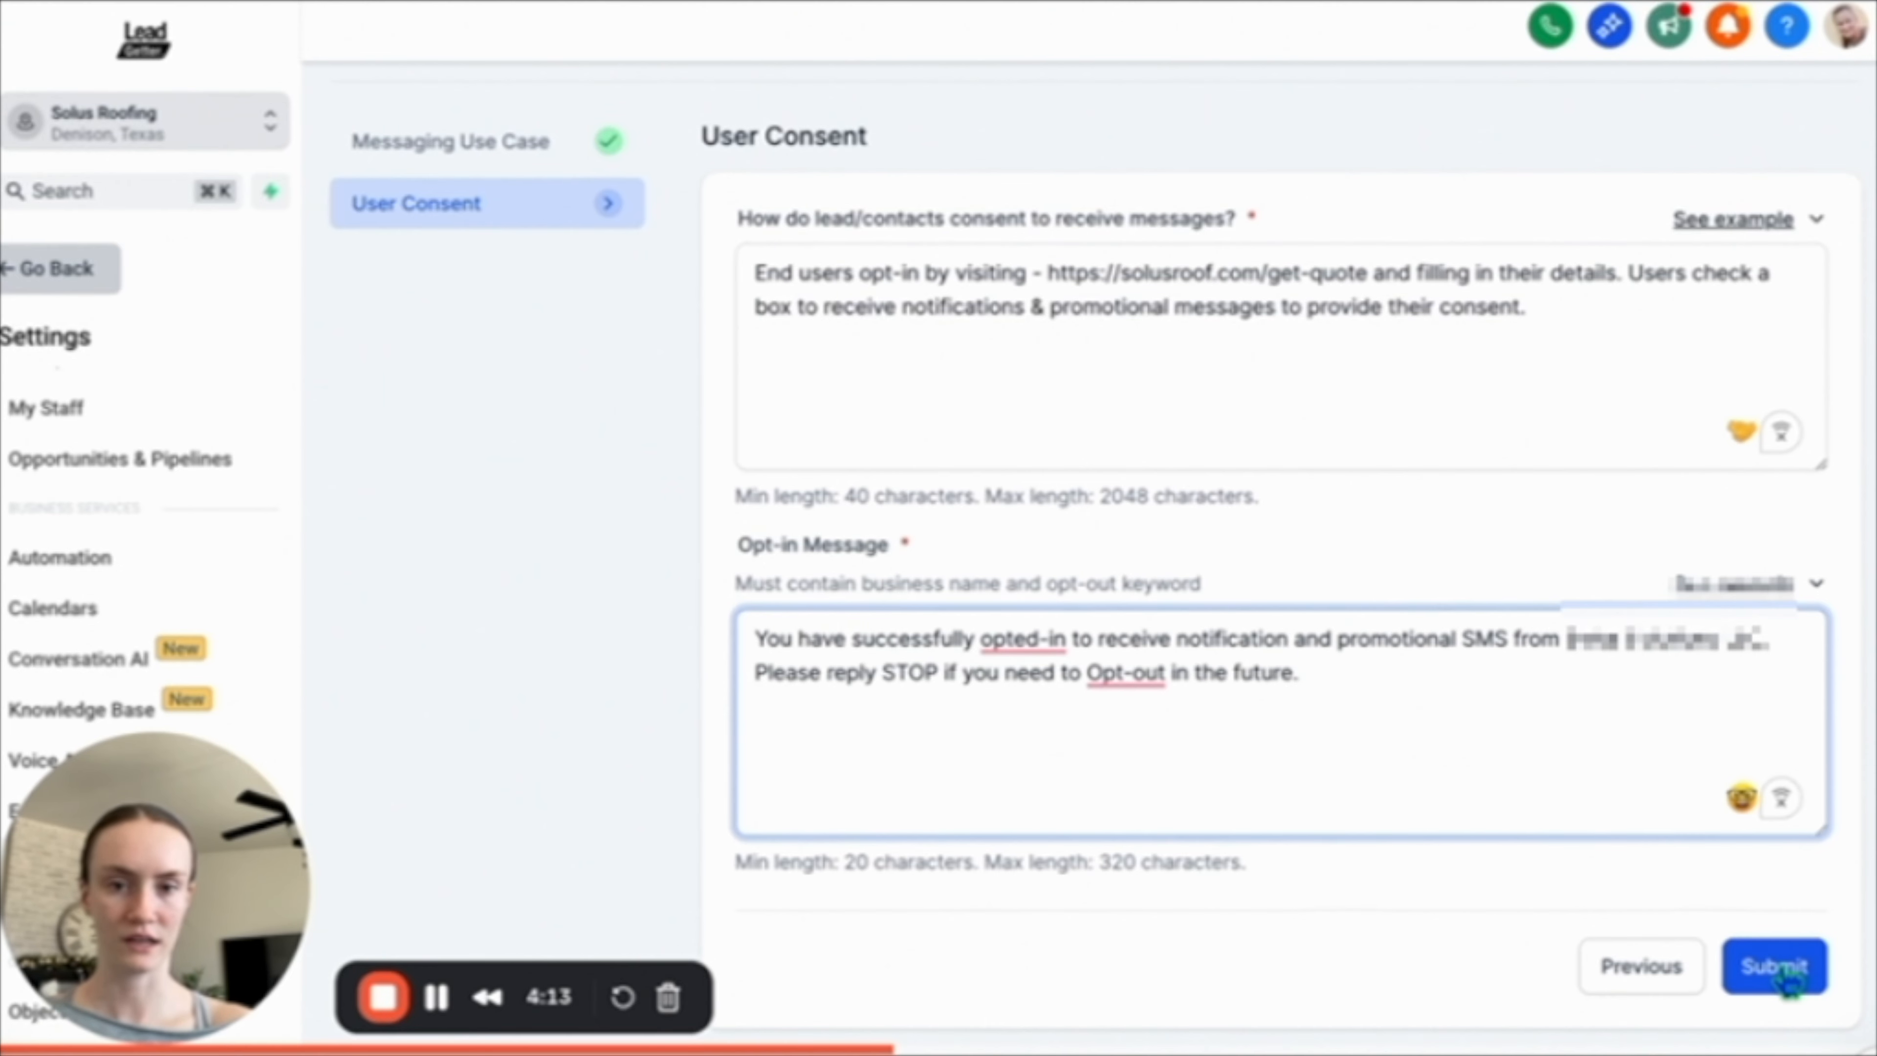
{"action": "left_click", "coordinate": [1789, 978]}
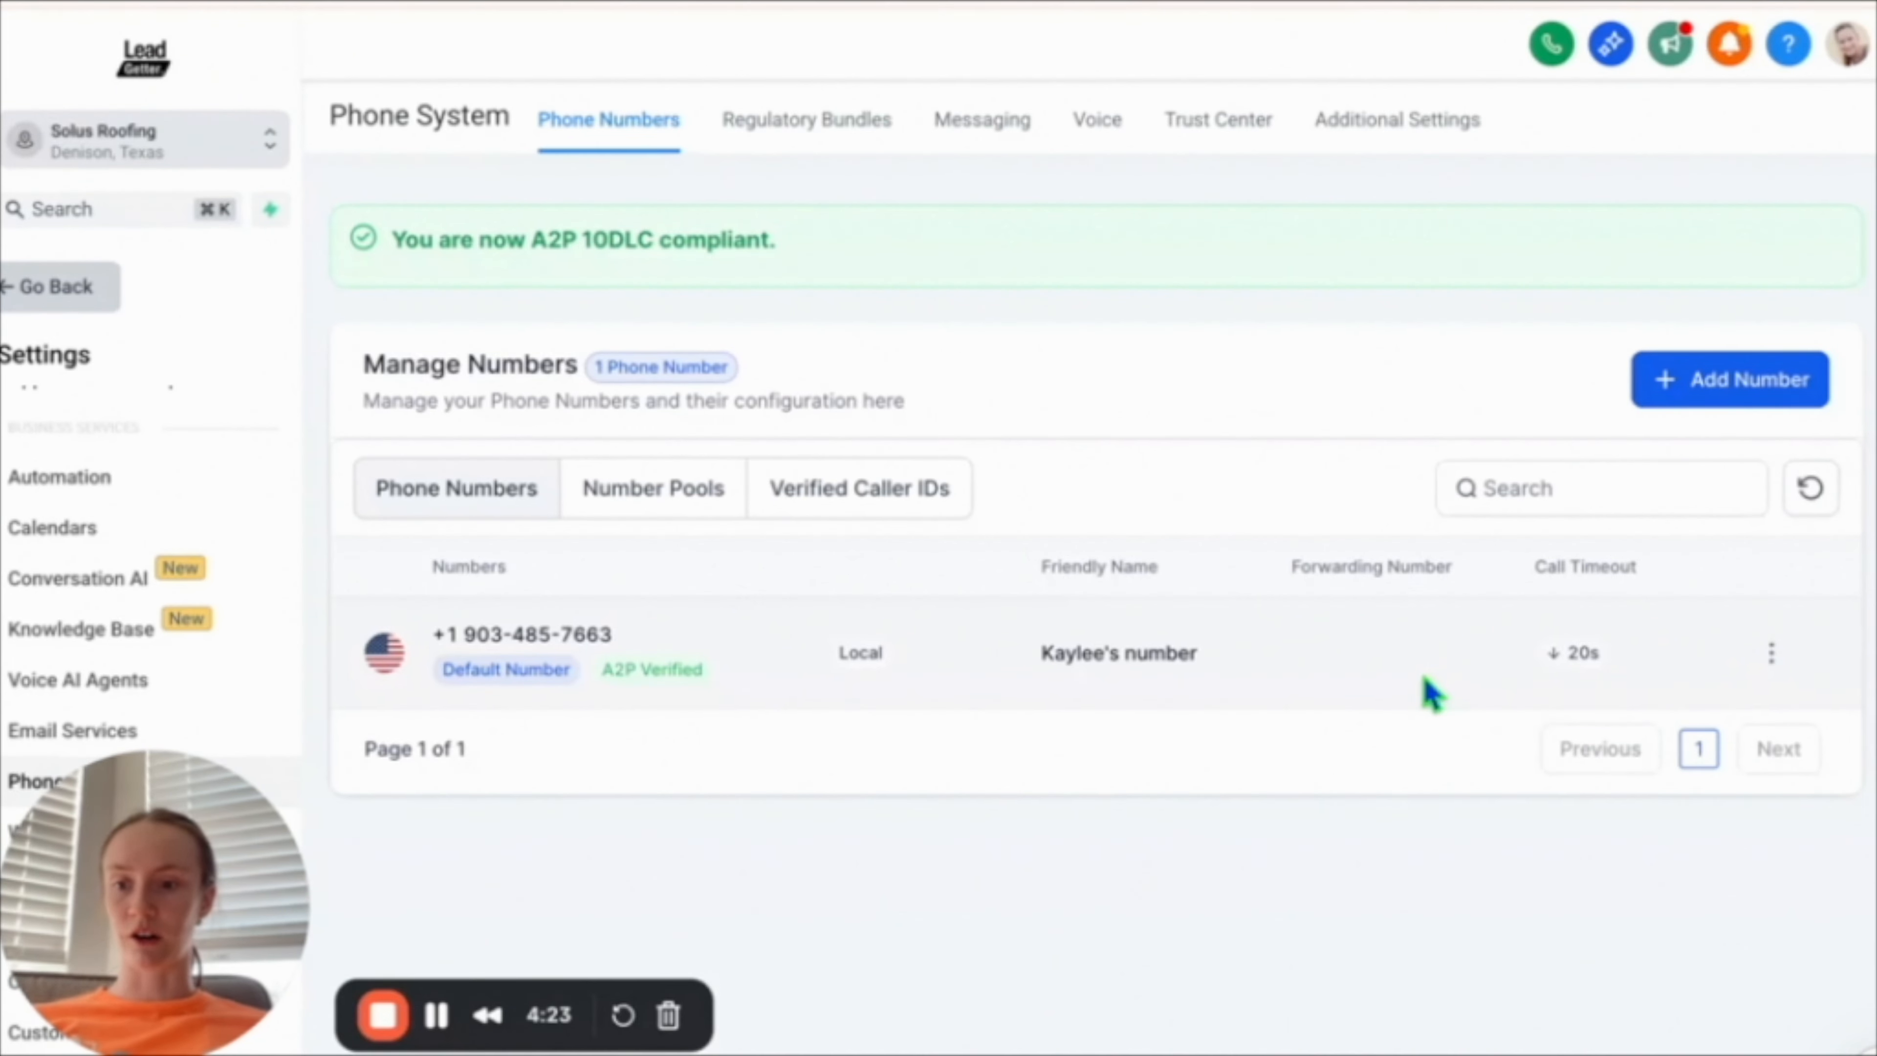
Open the phone number's configuration and rename the number to Solus Roofing Number.
{"action": "left_click", "coordinate": [1771, 653]}
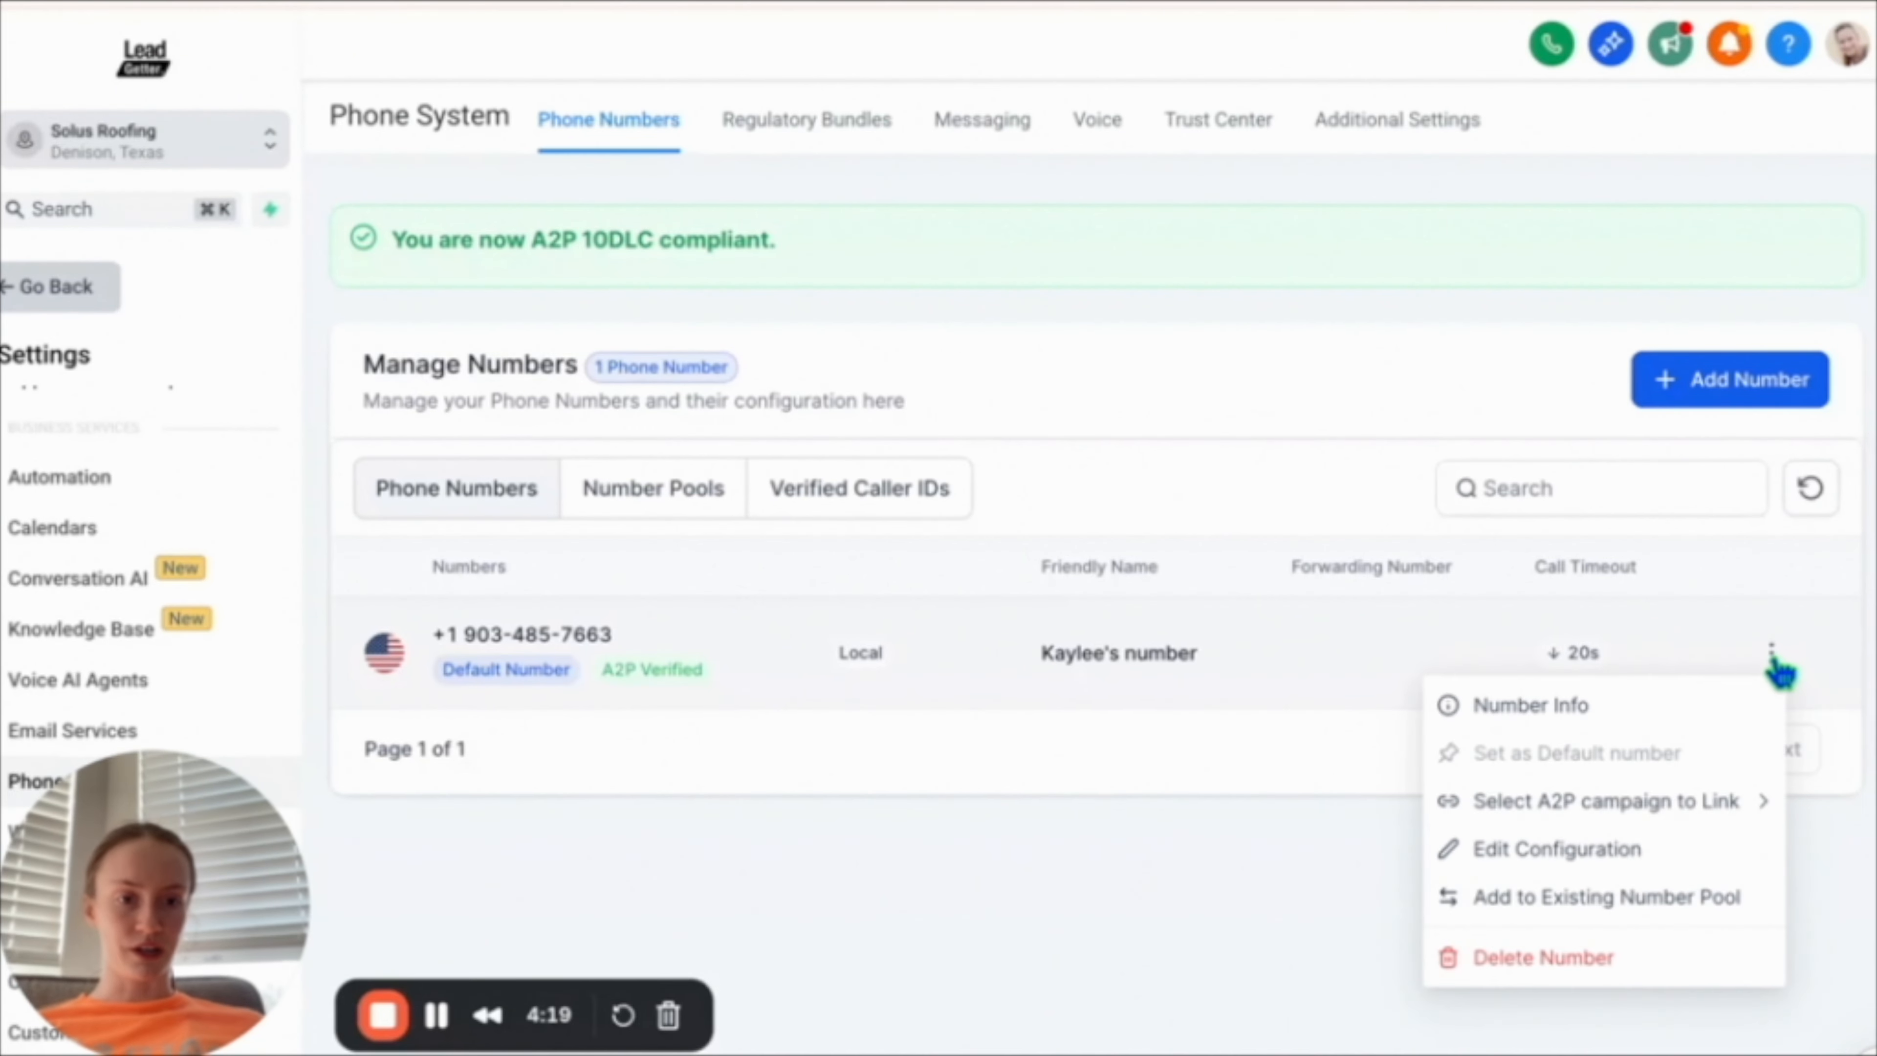
{"action": "left_click", "coordinate": [1598, 856]}
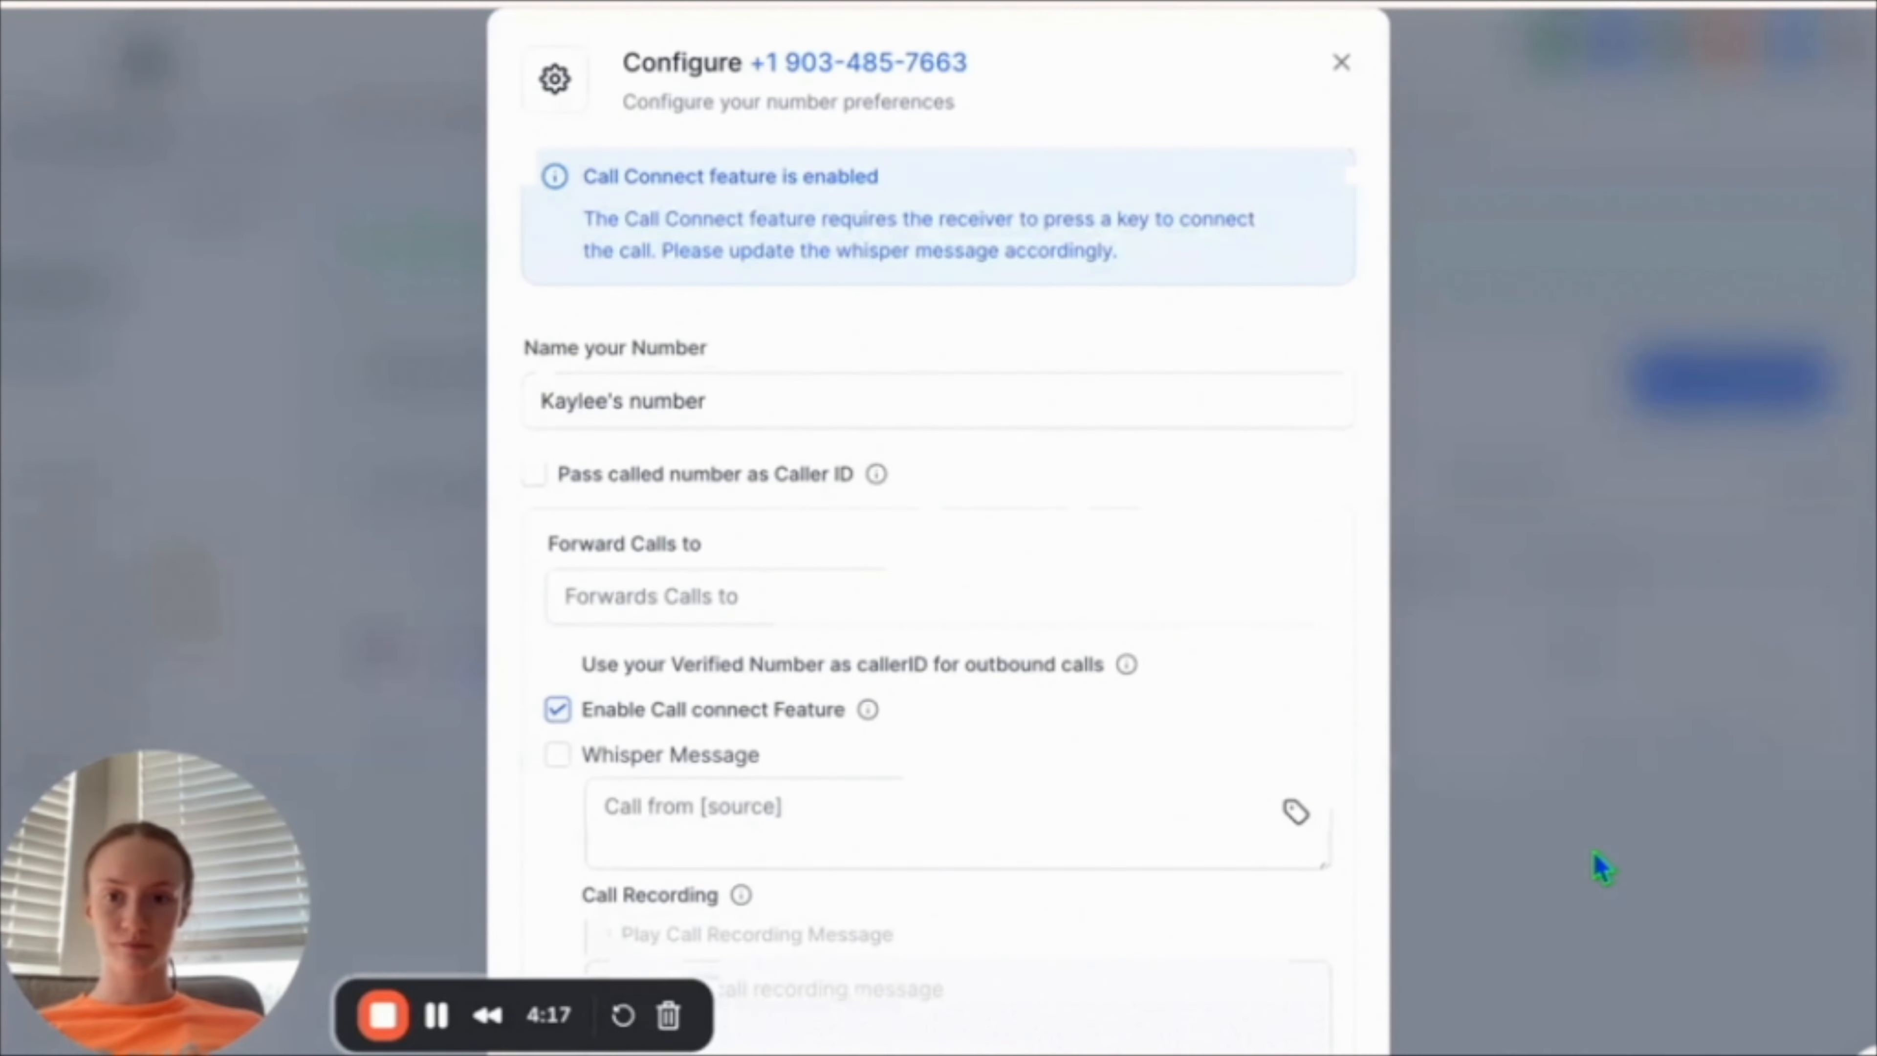
{"action": "left_click_drag", "start_coordinate": [628, 400], "coordinate": [520, 415]}
{"action": "key", "text": "BackSpace"}
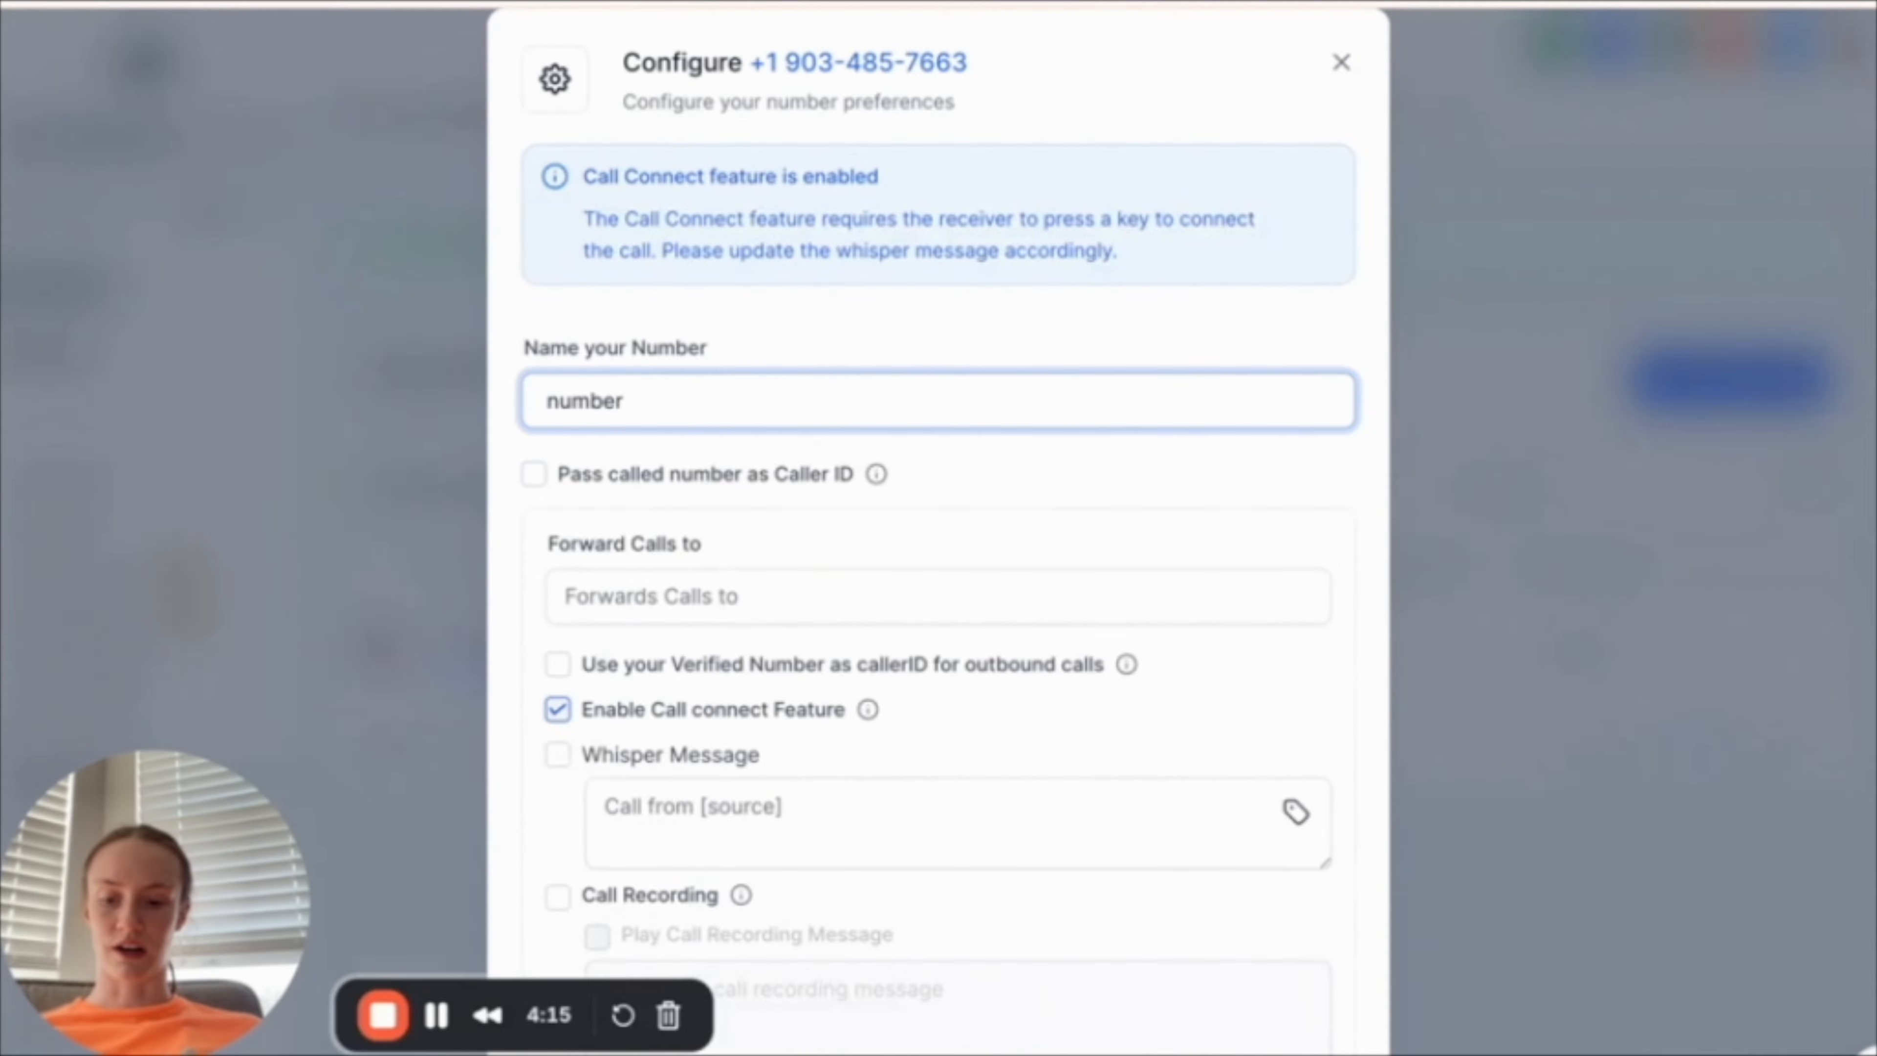
{"action": "type", "text": "Solus Roofing N"}
{"action": "key", "text": "Delete"}
{"action": "key", "text": "Delete"}
{"action": "scroll", "coordinate": [734, 600], "scroll_direction": "down", "scroll_amount": 1}
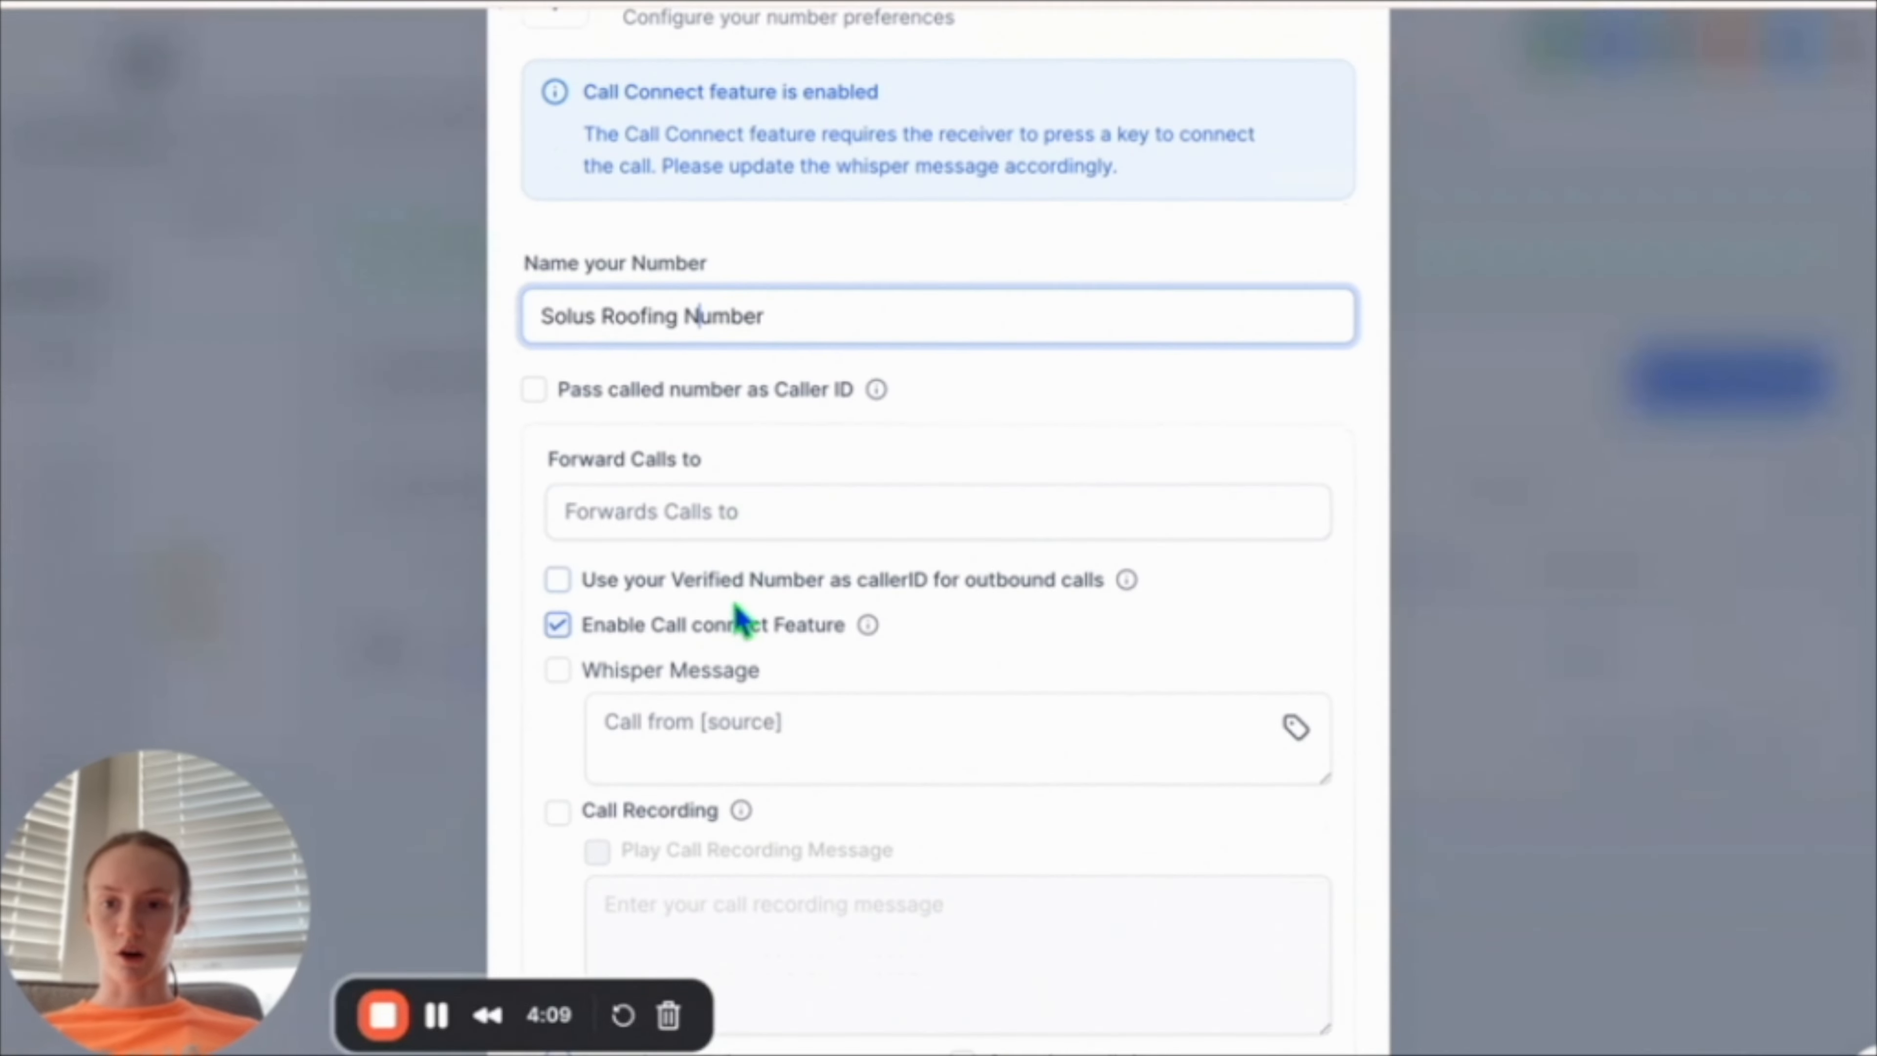
Enter the call forwarding phone number, set the whisper message to Call from Solus Roofing, and save the configuration.
{"action": "left_click", "coordinate": [735, 517]}
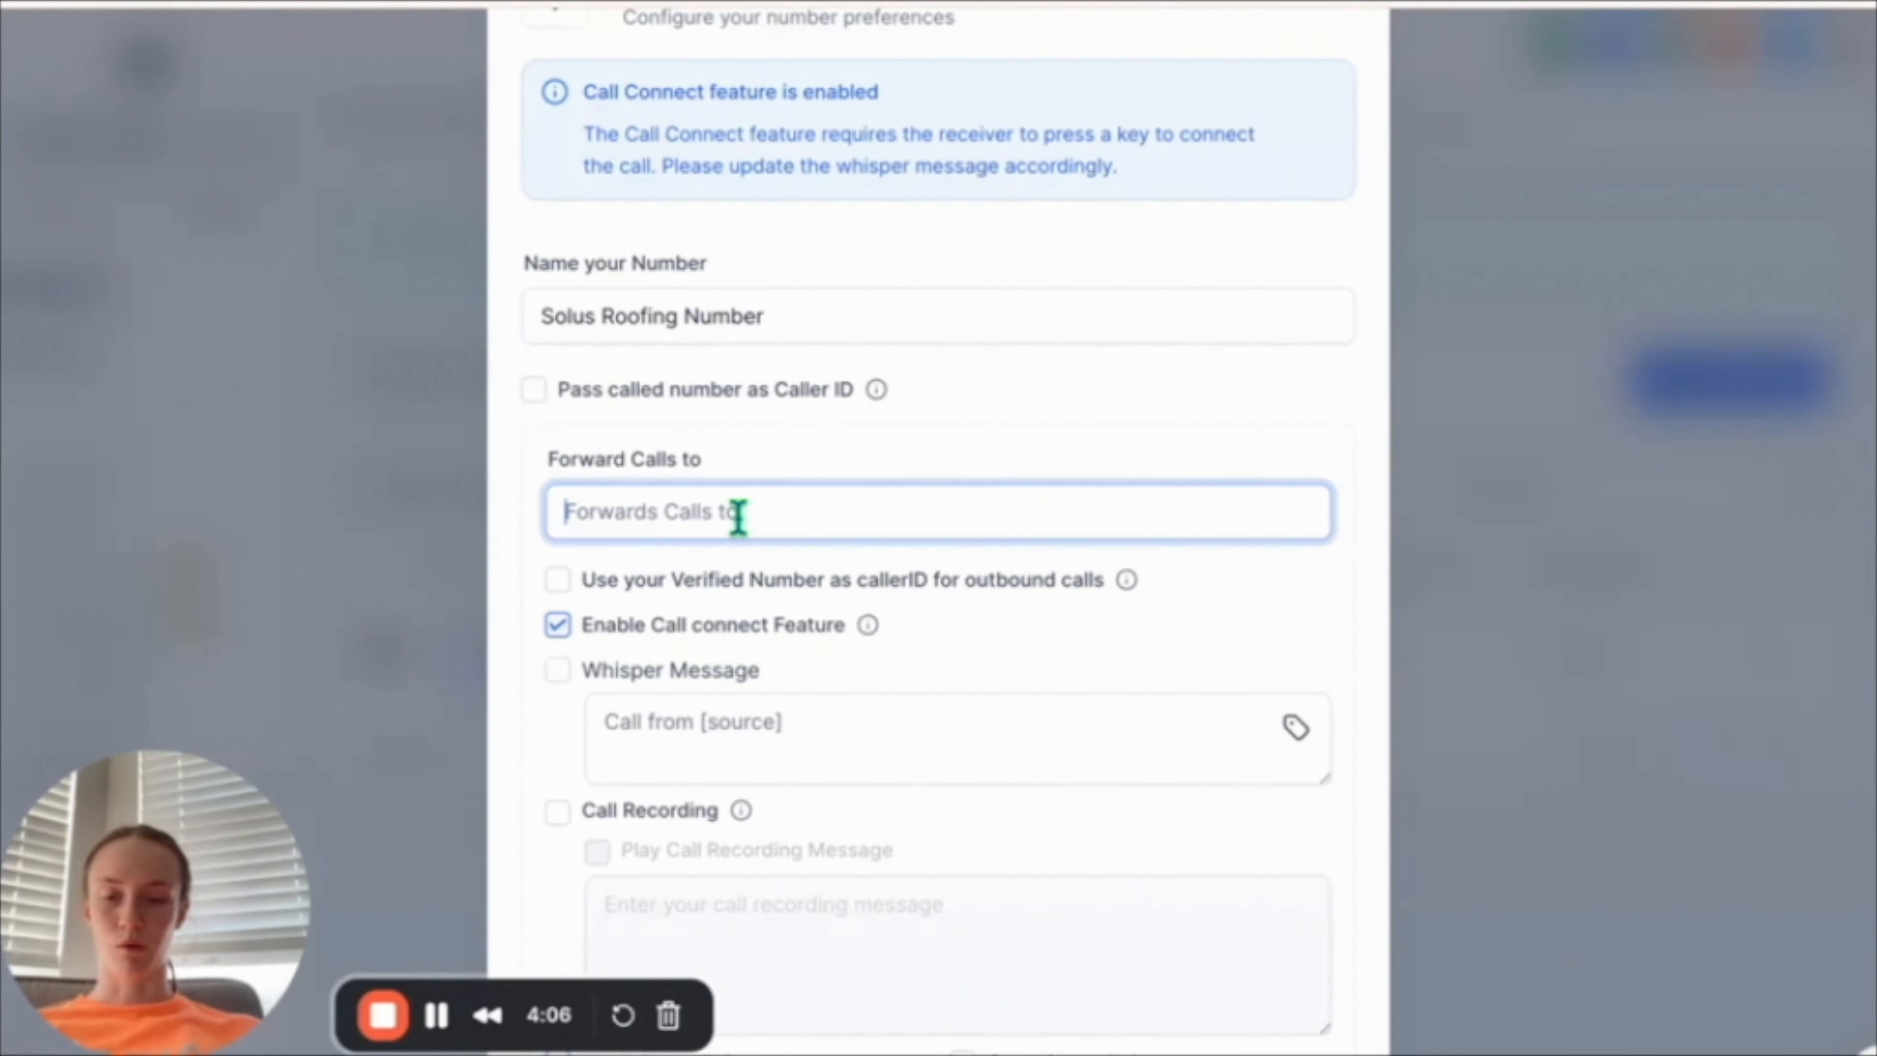
{"action": "type", "text": "(4404"}
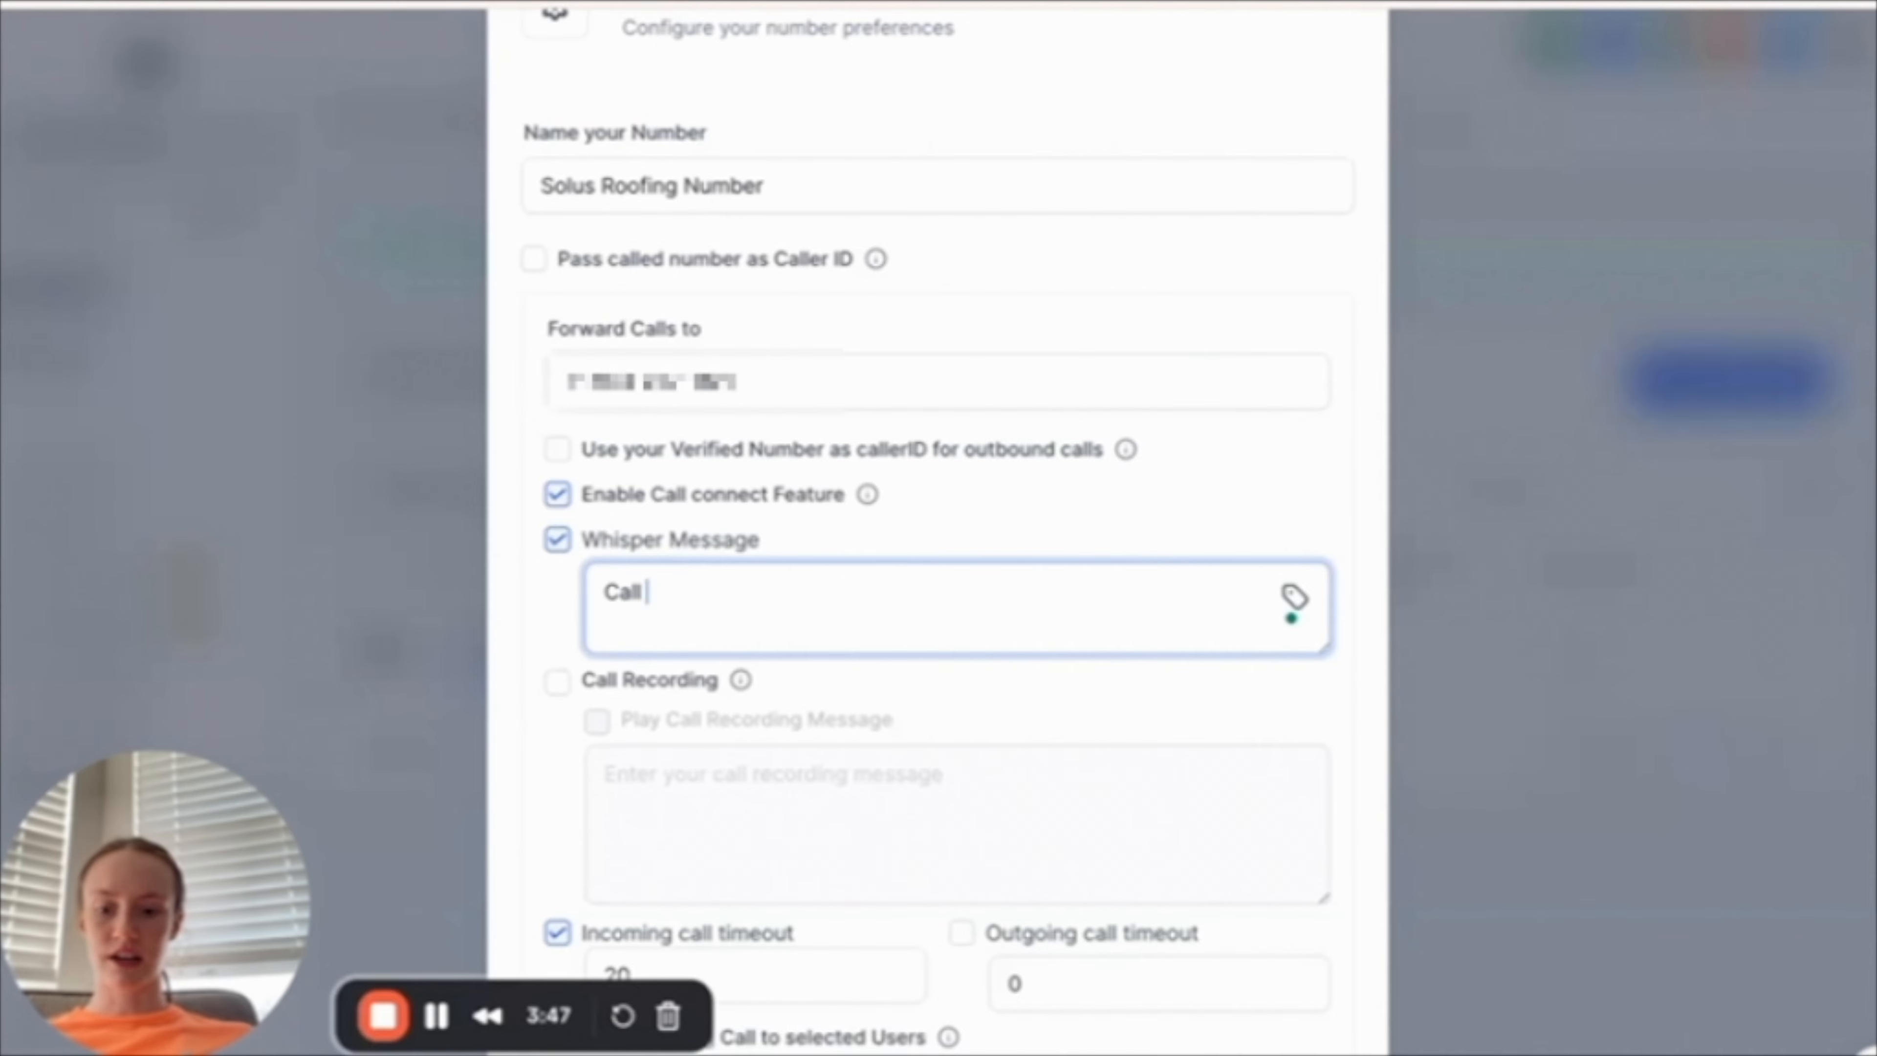
{"action": "type", "text": "from "}
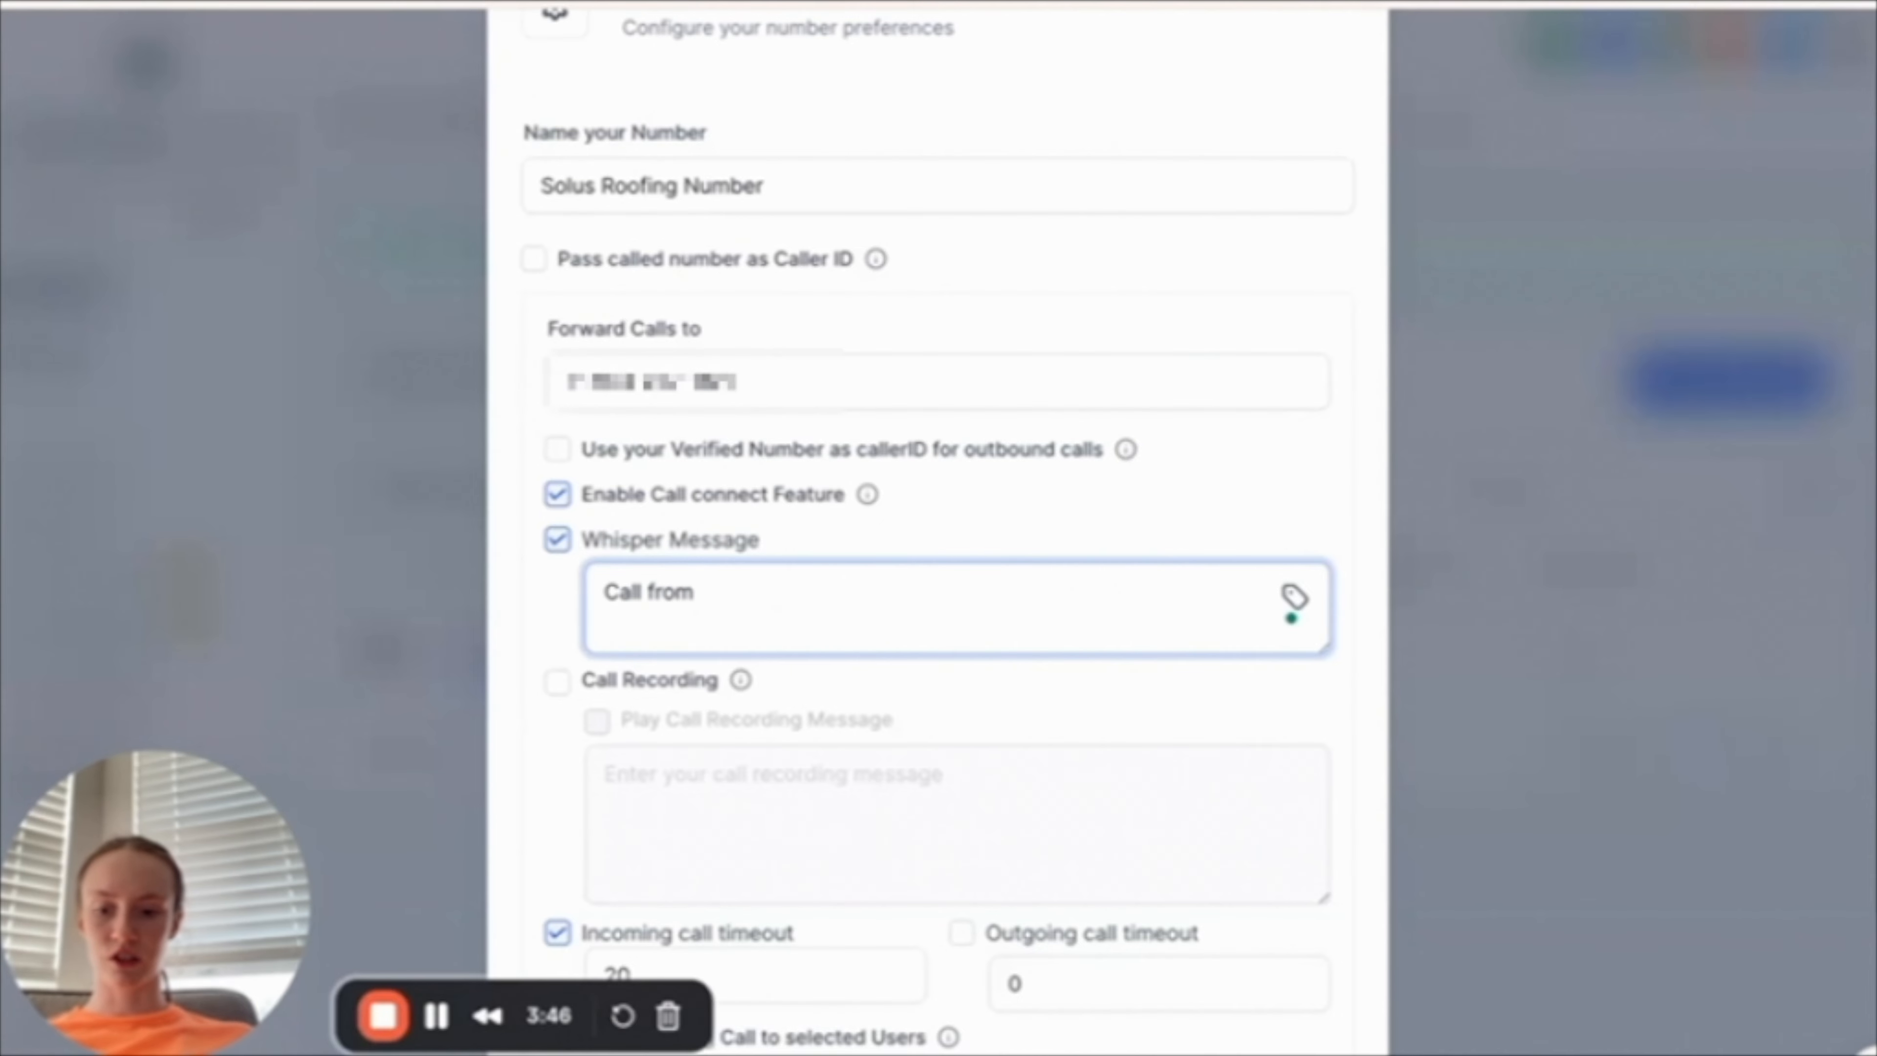
{"action": "type", "text": "Solus Roofing"}
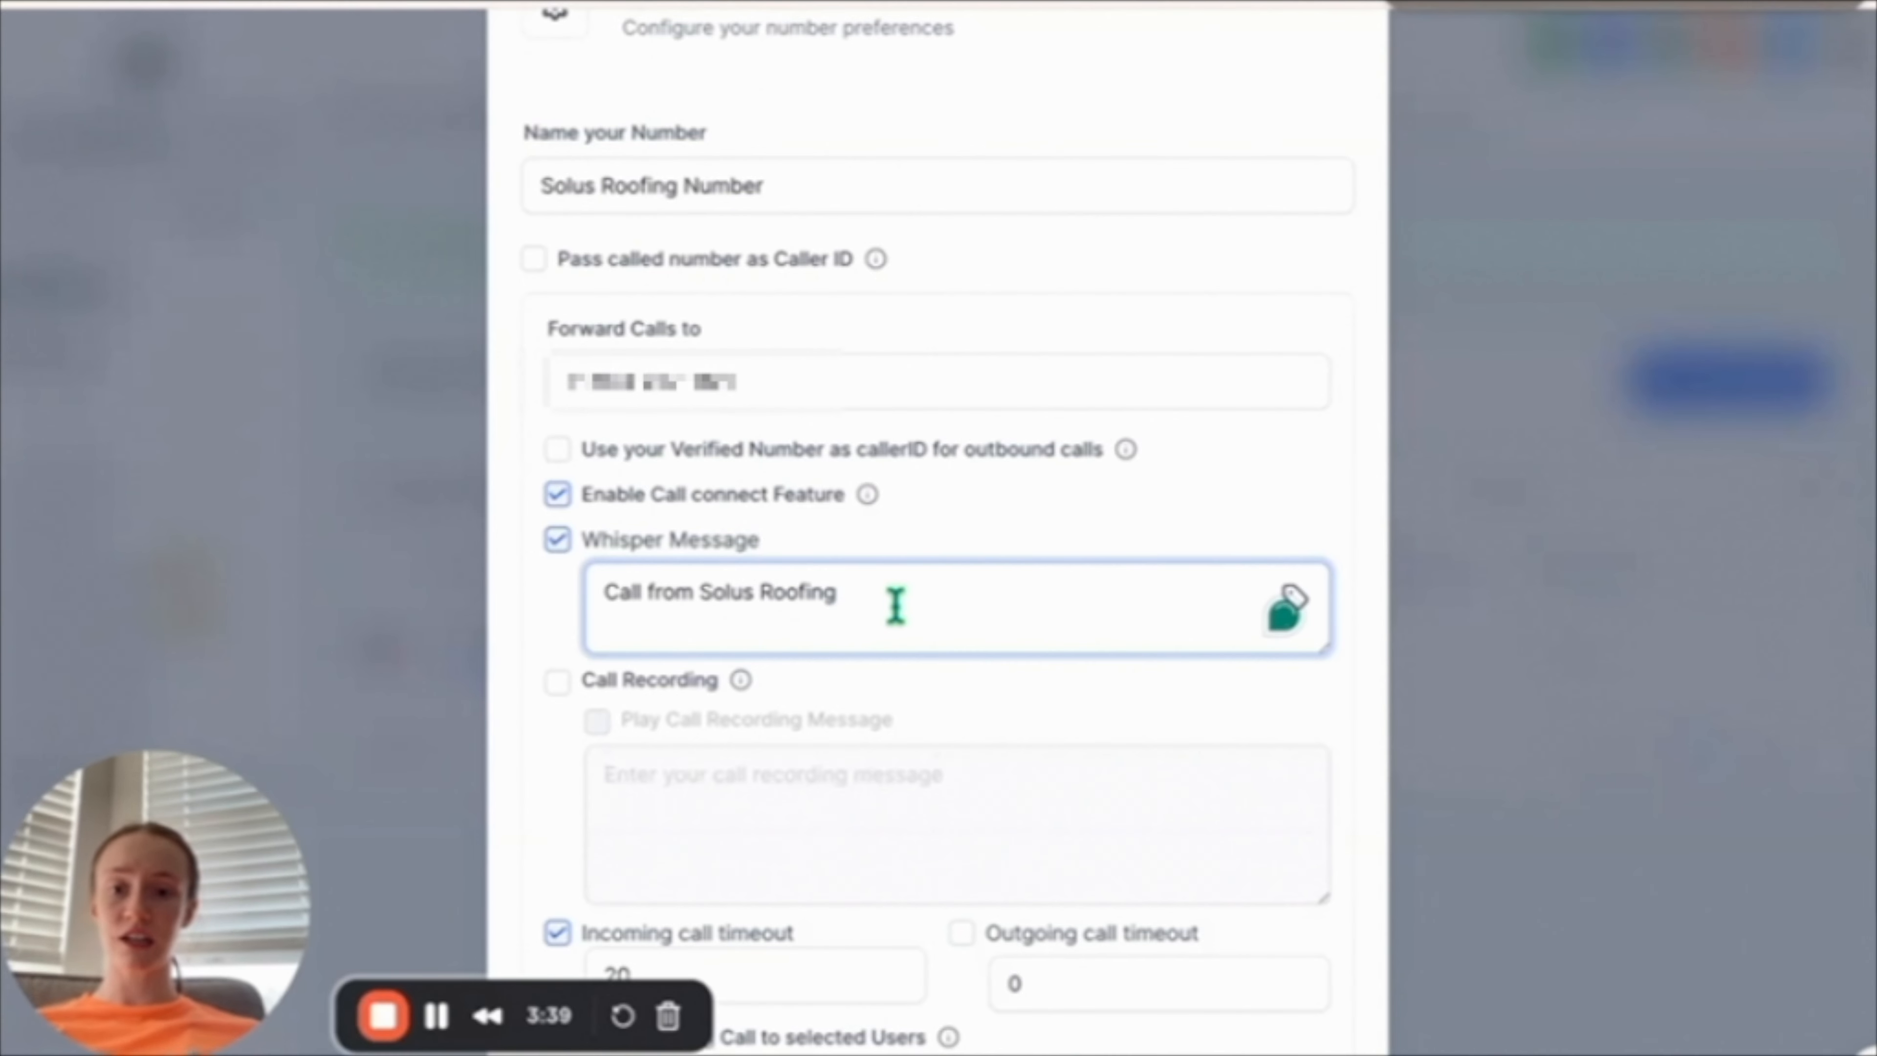
{"action": "scroll", "coordinate": [893, 600], "scroll_direction": "down", "scroll_amount": 3}
{"action": "left_click", "coordinate": [1323, 1016]}
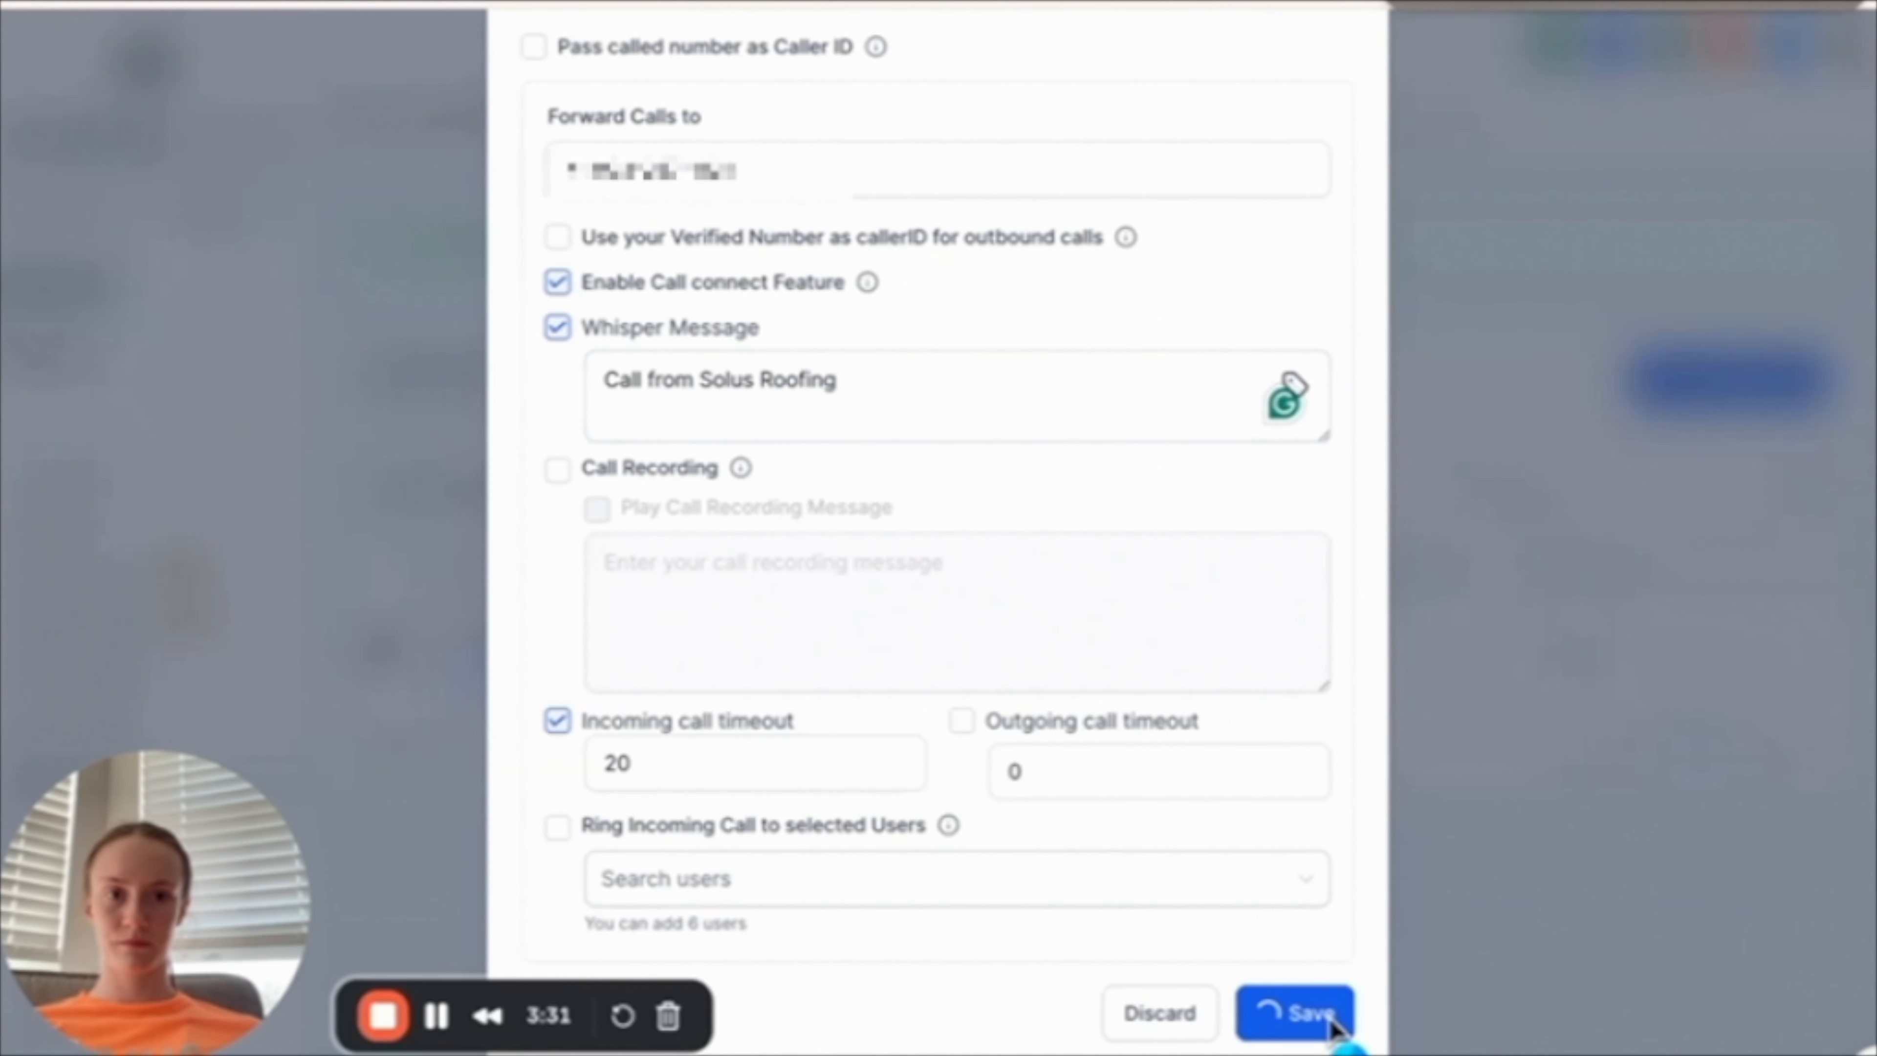